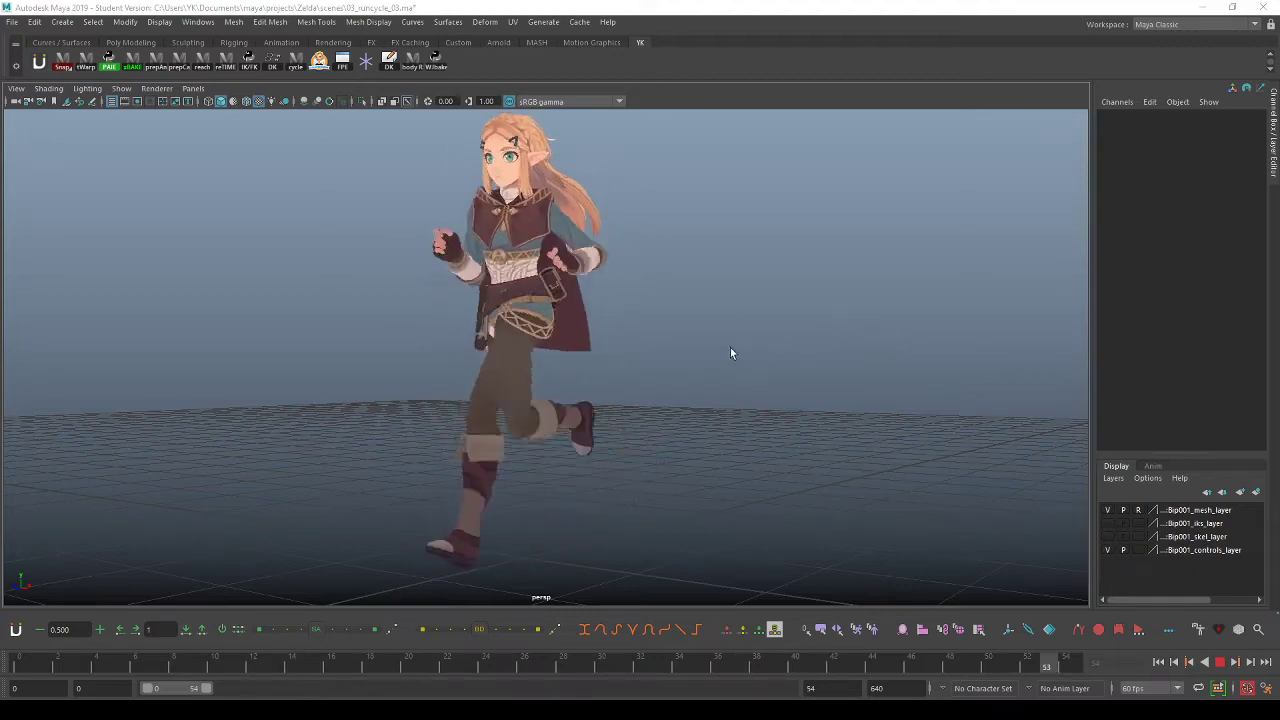
Examine the character's run cycle during playback from several angles, including the movement of the hair and cape.
{"action": "left_click_drag", "start_coordinate": [751, 349], "coordinate": [828, 351], "text": "alt"}
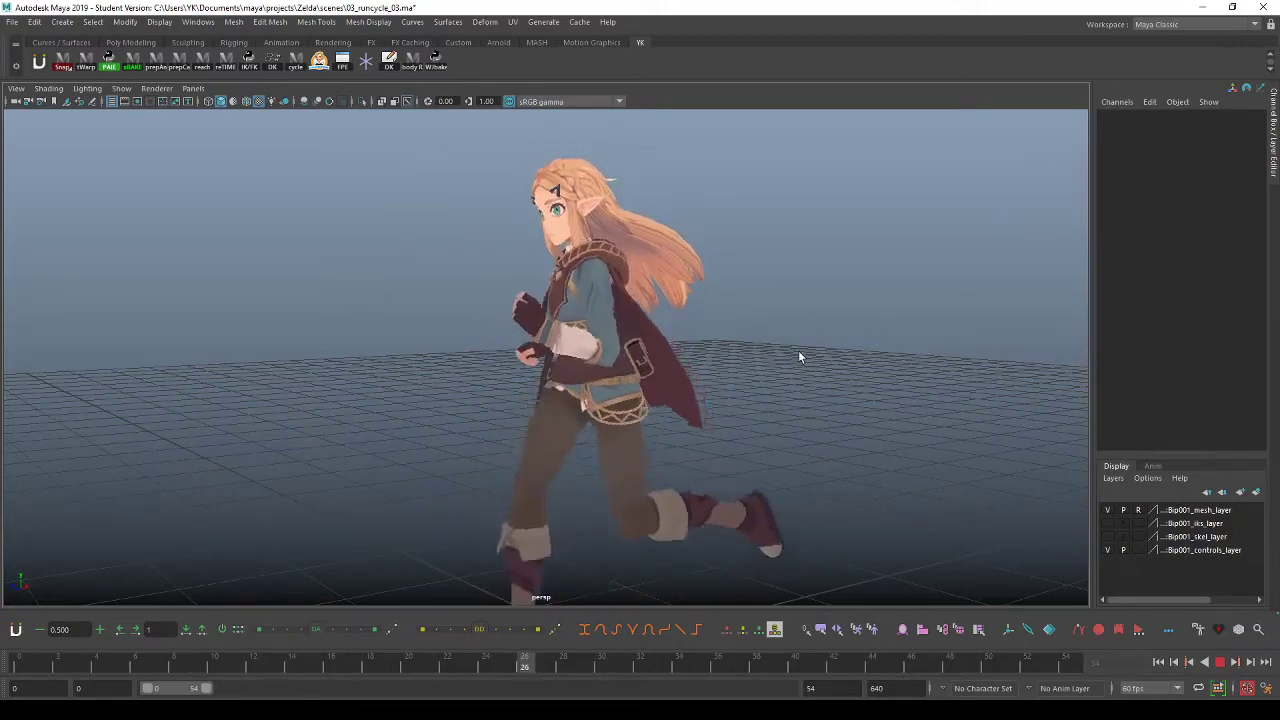
{"action": "left_click_drag", "start_coordinate": [988, 349], "coordinate": [703, 331], "text": "alt"}
{"action": "middle_click_drag", "start_coordinate": [874, 508], "coordinate": [711, 331], "text": "alt"}
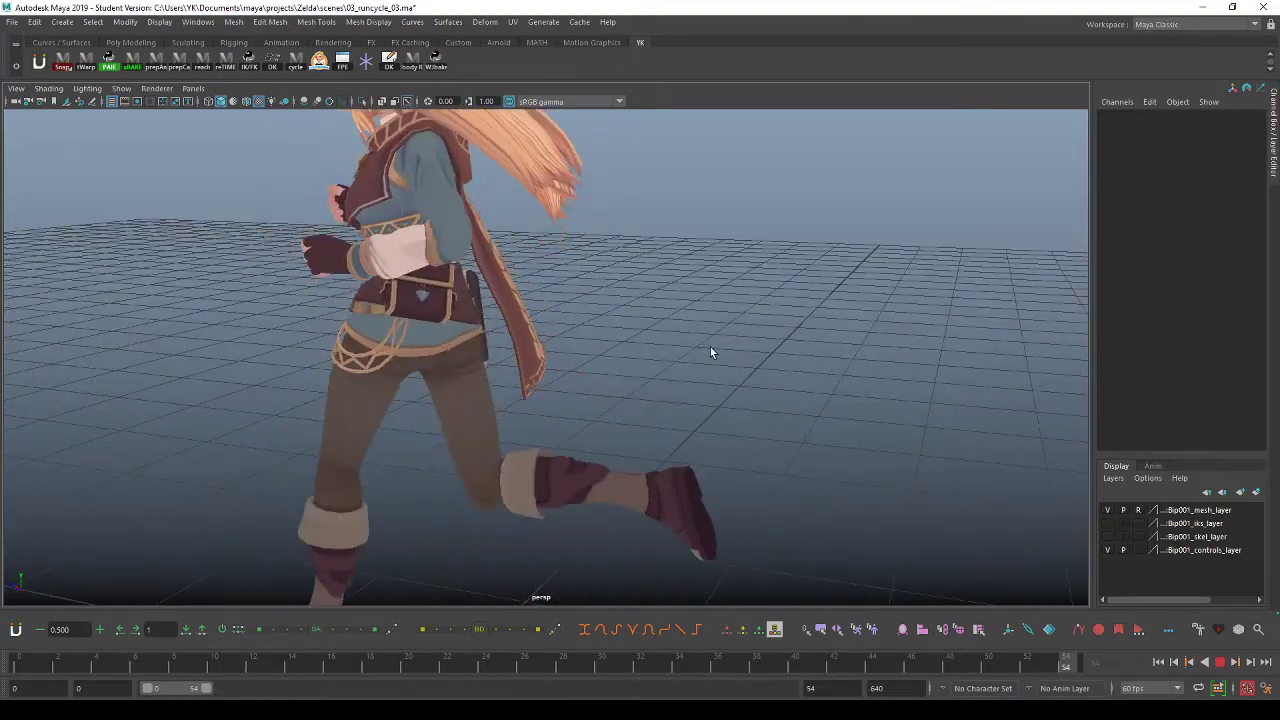
{"action": "left_click_drag", "start_coordinate": [686, 365], "coordinate": [718, 341], "text": "alt"}
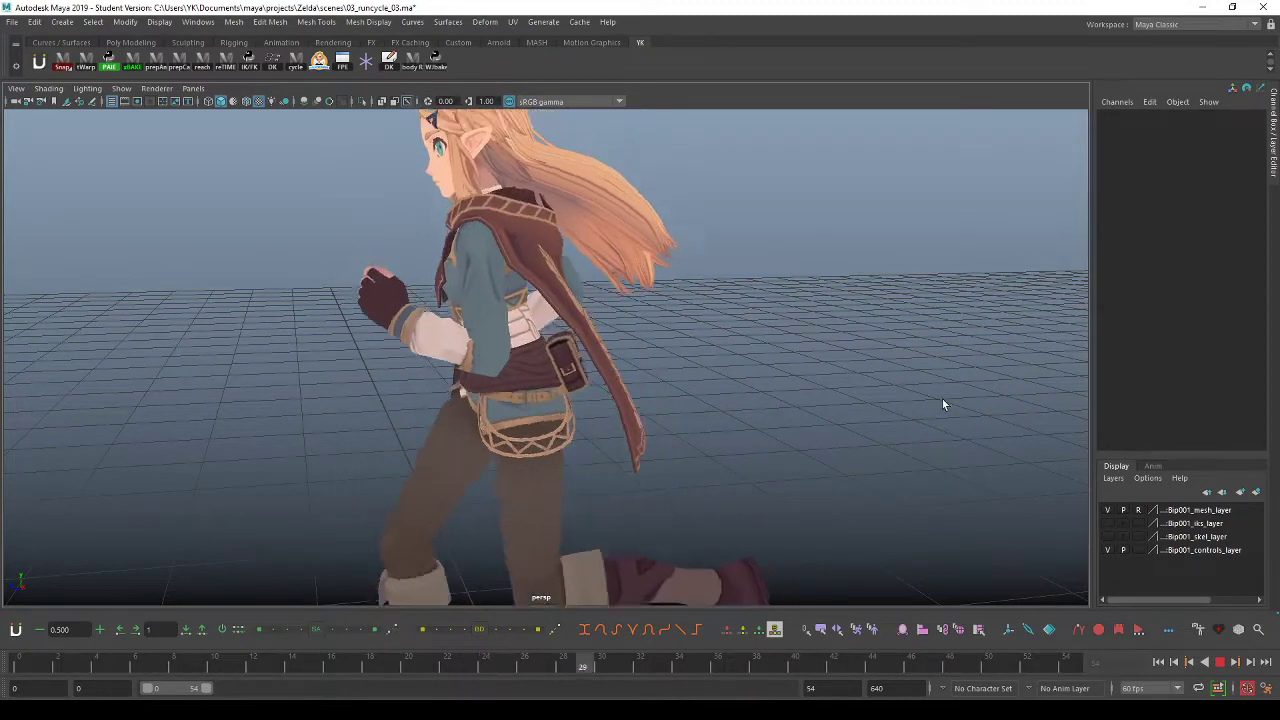
{"action": "middle_click_drag", "start_coordinate": [926, 422], "coordinate": [1080, 436], "text": "alt"}
{"action": "right_click_drag", "start_coordinate": [1080, 436], "coordinate": [875, 403], "text": "alt"}
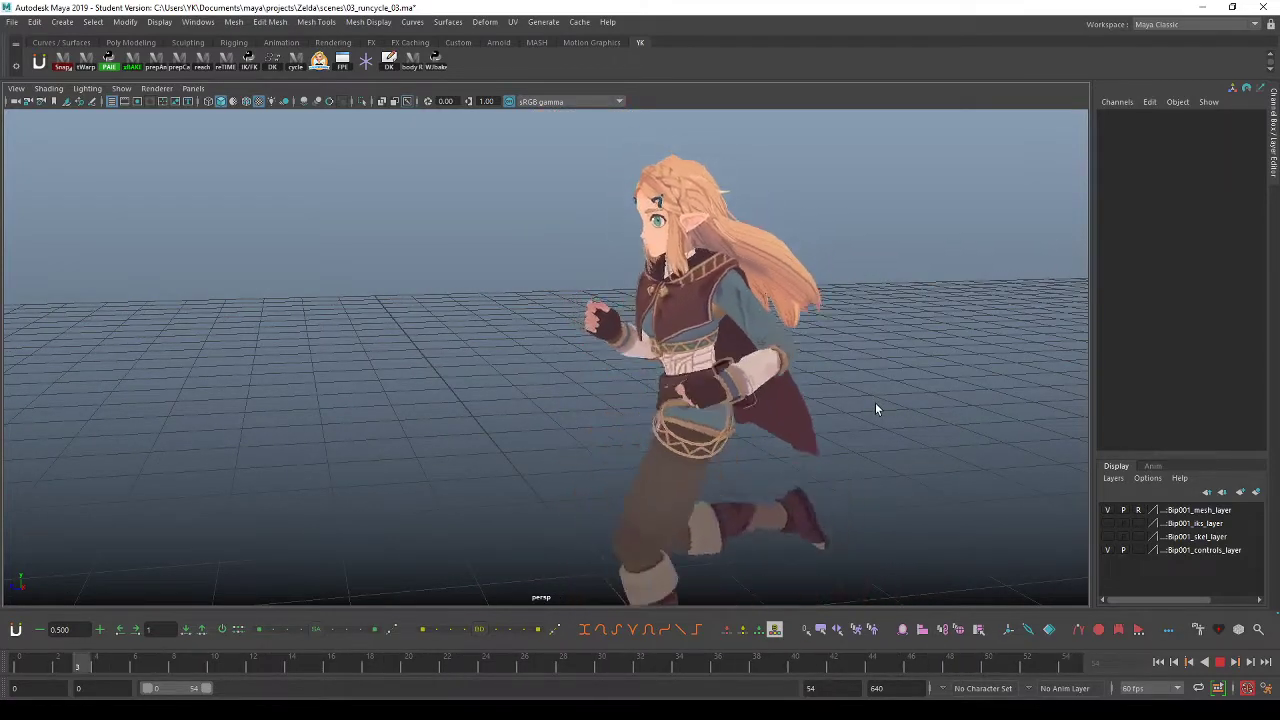
{"action": "middle_click_drag", "start_coordinate": [977, 323], "coordinate": [803, 356], "text": "alt"}
{"action": "mouse_move", "coordinate": [674, 327]}
{"action": "left_mouse_down", "text": "alt"}
{"action": "mouse_move", "coordinate": [703, 340]}
{"action": "mouse_move", "coordinate": [674, 320]}
{"action": "left_mouse_up", "text": "alt"}
{"action": "middle_click_drag", "start_coordinate": [674, 320], "coordinate": [680, 340], "text": "alt"}
{"action": "scroll", "coordinate": [690, 318], "scroll_direction": "up", "scroll_amount": 5}
{"action": "right_click_drag", "start_coordinate": [692, 341], "coordinate": [447, 285], "text": "alt"}
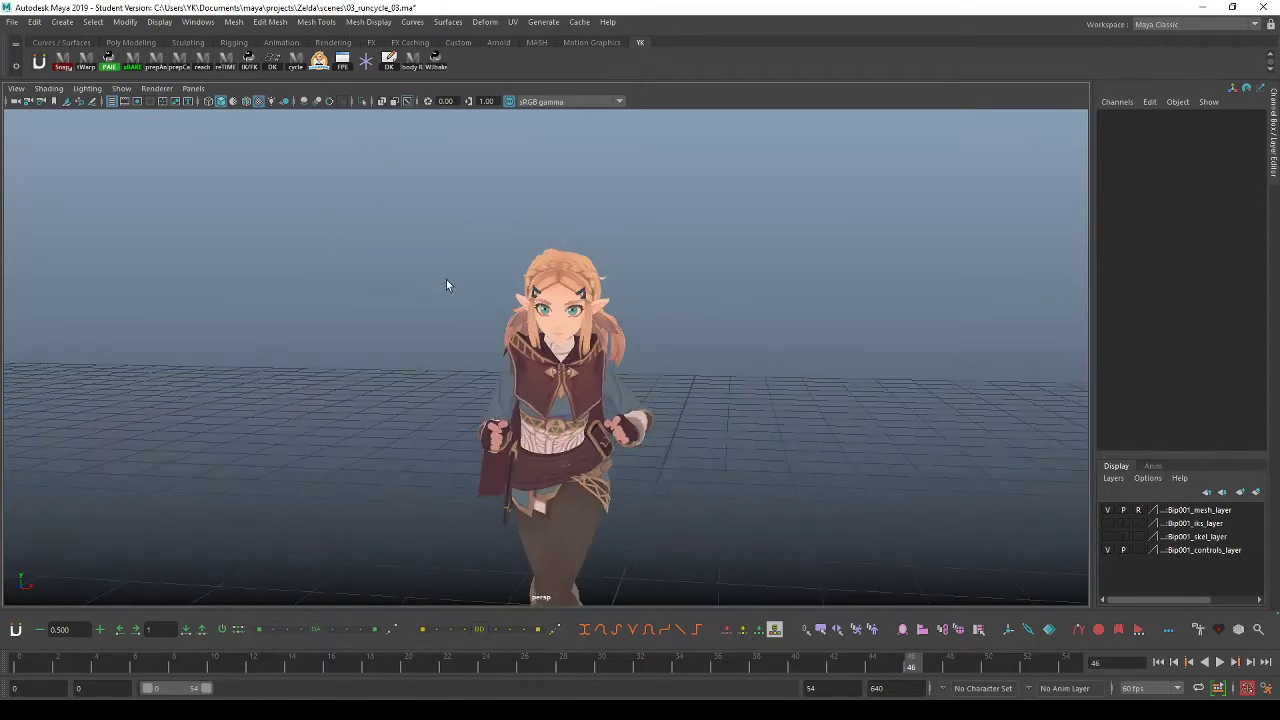
Open the recent scene flag_00.ma without saving the run cycle scene, continuing past the student version notice.
{"action": "left_click", "coordinate": [12, 22]}
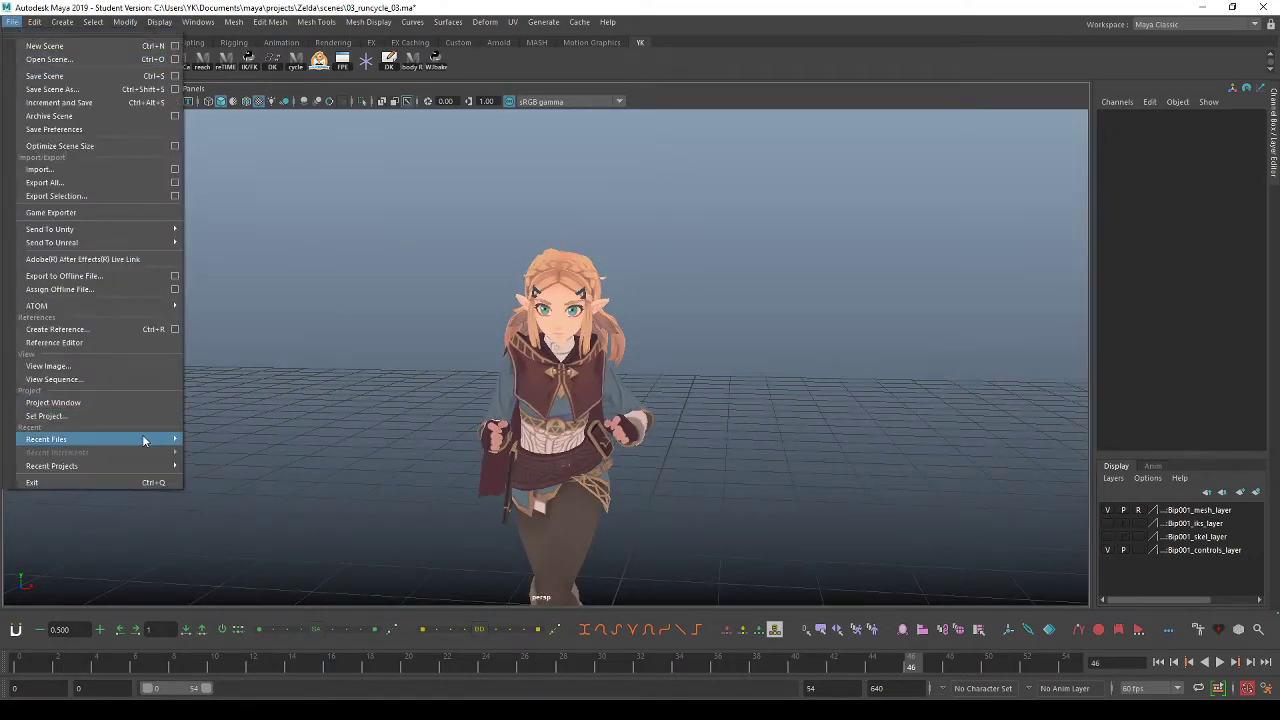
{"action": "mouse_move", "coordinate": [142, 439]}
{"action": "left_click", "coordinate": [265, 451]}
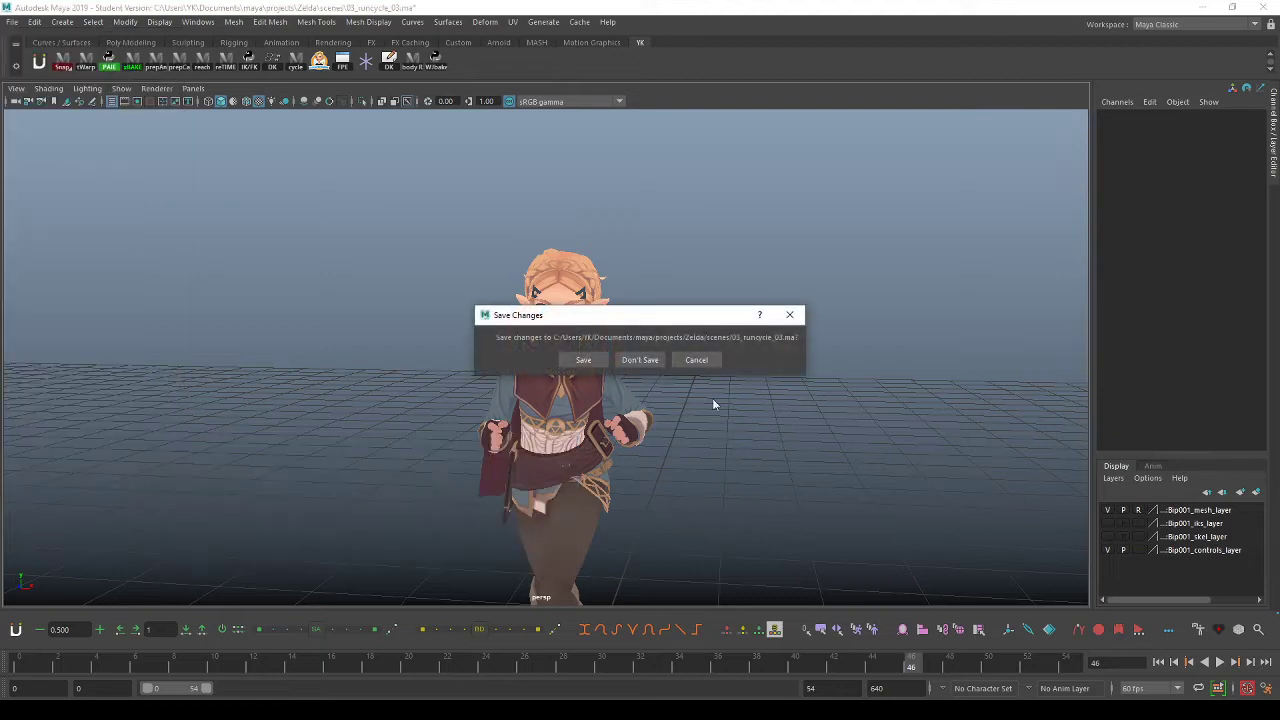
{"action": "left_click", "coordinate": [640, 361]}
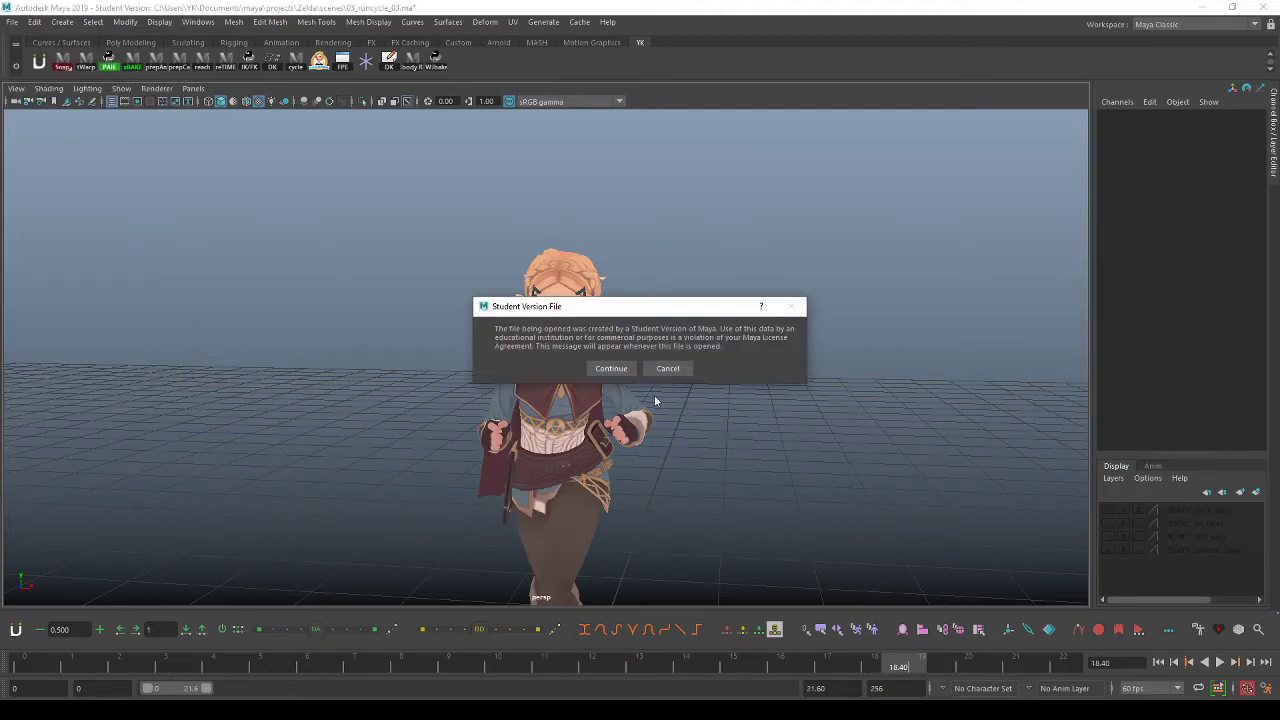
{"action": "left_click", "coordinate": [612, 369]}
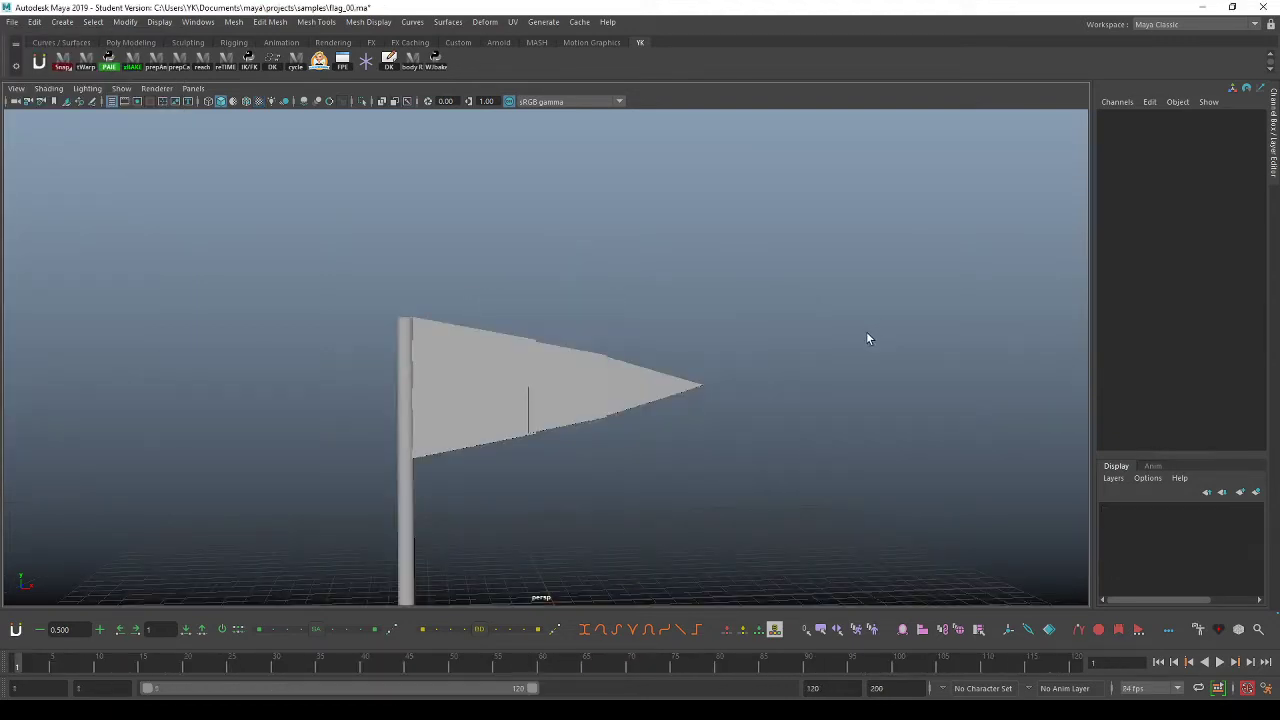
Examine the flag model, checking which objects make up the pole and the first cloth section.
{"action": "left_click", "coordinate": [566, 422]}
{"action": "left_click_drag", "start_coordinate": [566, 422], "coordinate": [594, 463], "text": "alt"}
{"action": "left_click", "coordinate": [415, 486]}
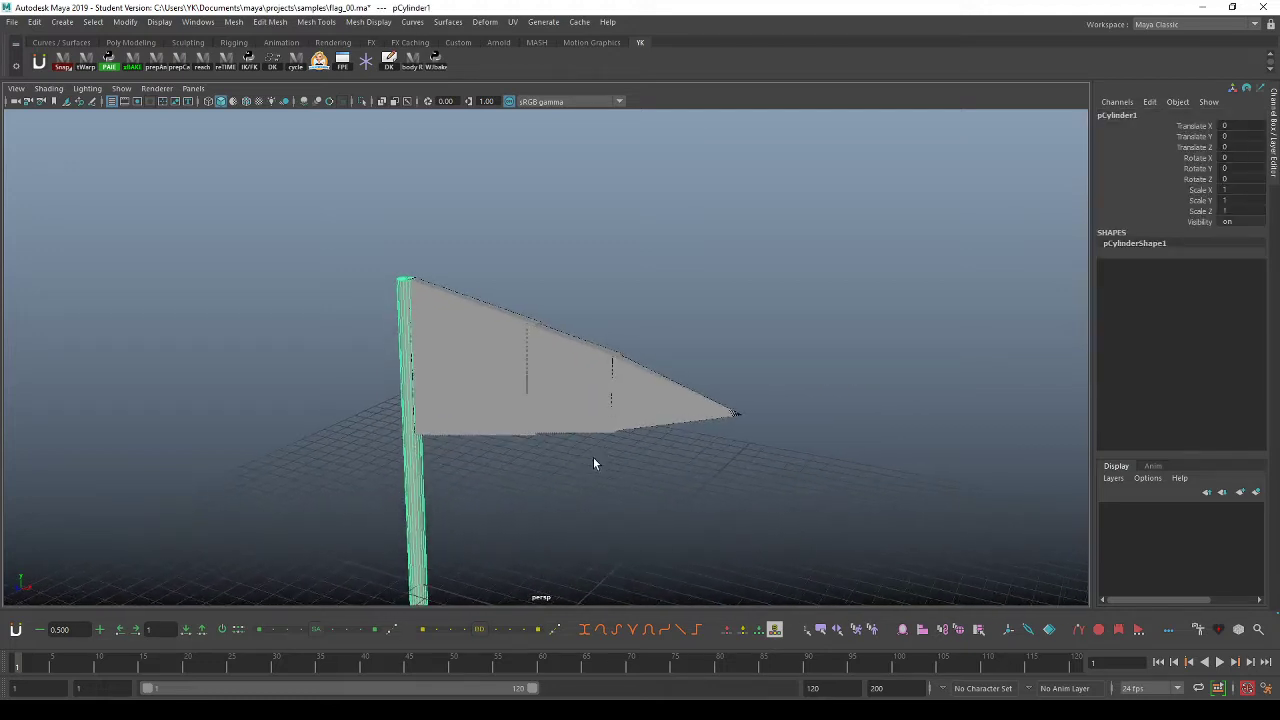
{"action": "left_click", "coordinate": [496, 422]}
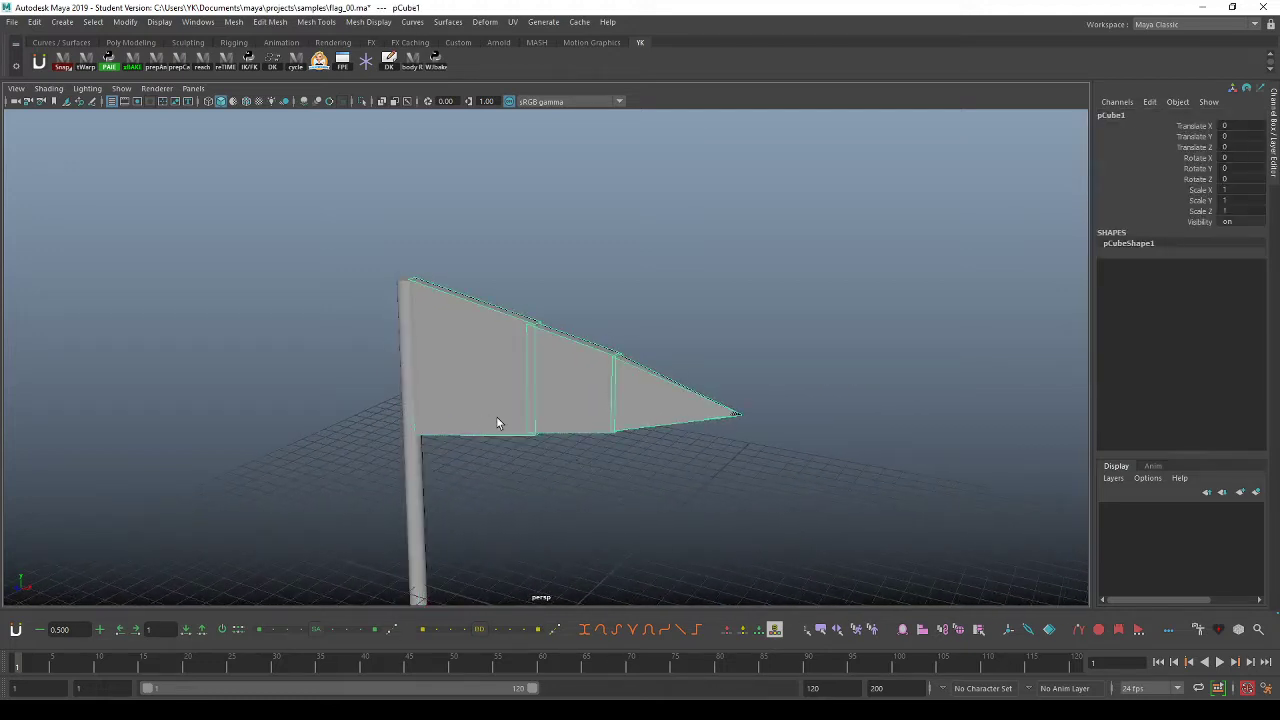
{"action": "left_click", "coordinate": [639, 499]}
{"action": "left_click_drag", "start_coordinate": [773, 430], "coordinate": [799, 430], "text": "alt"}
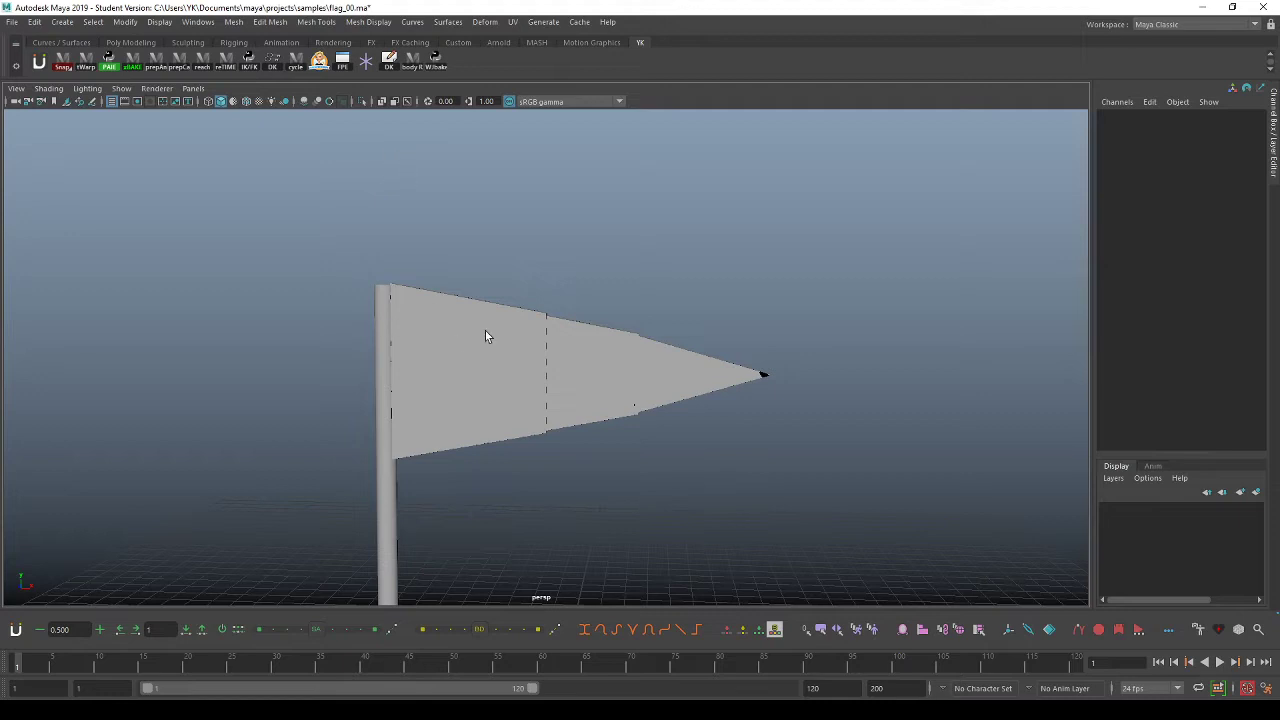
Reset the Graph Editor's Paste Keys options, then apply Current time range and Insert paste method with Connect enabled.
{"action": "left_click", "coordinate": [545, 352]}
{"action": "key", "text": "g"}
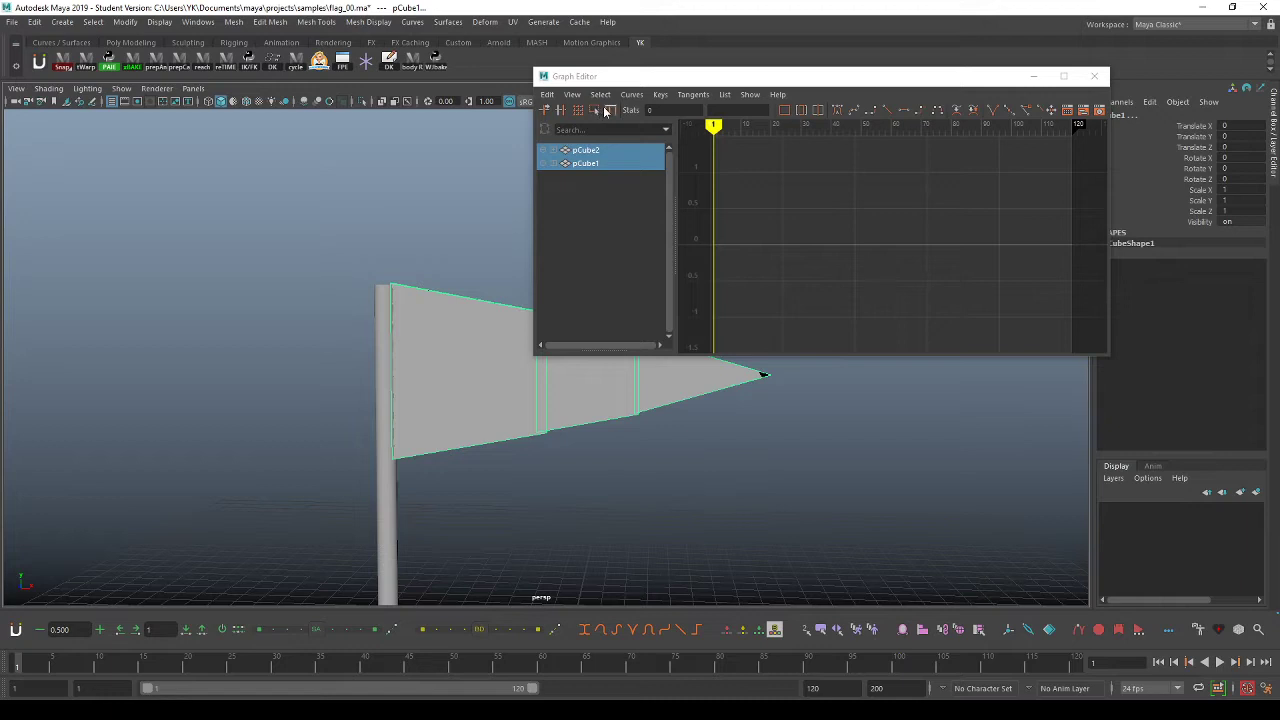
{"action": "left_click", "coordinate": [548, 95]}
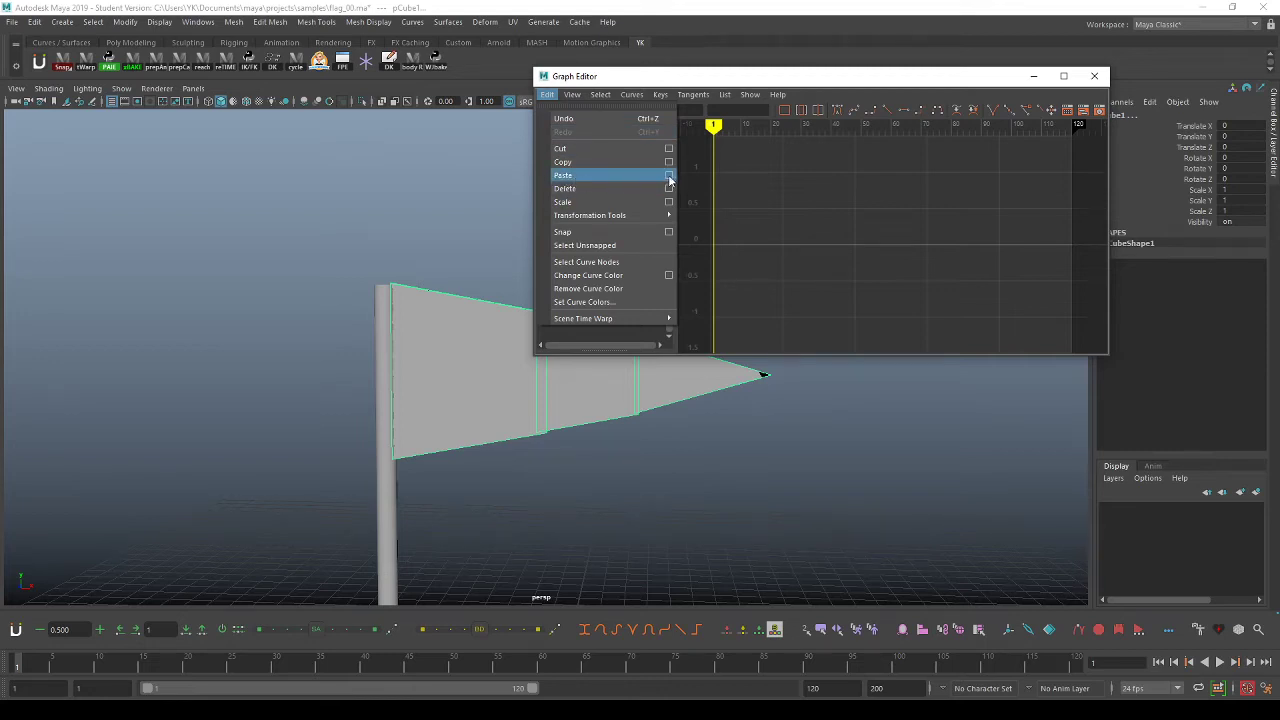
{"action": "left_click", "coordinate": [669, 176]}
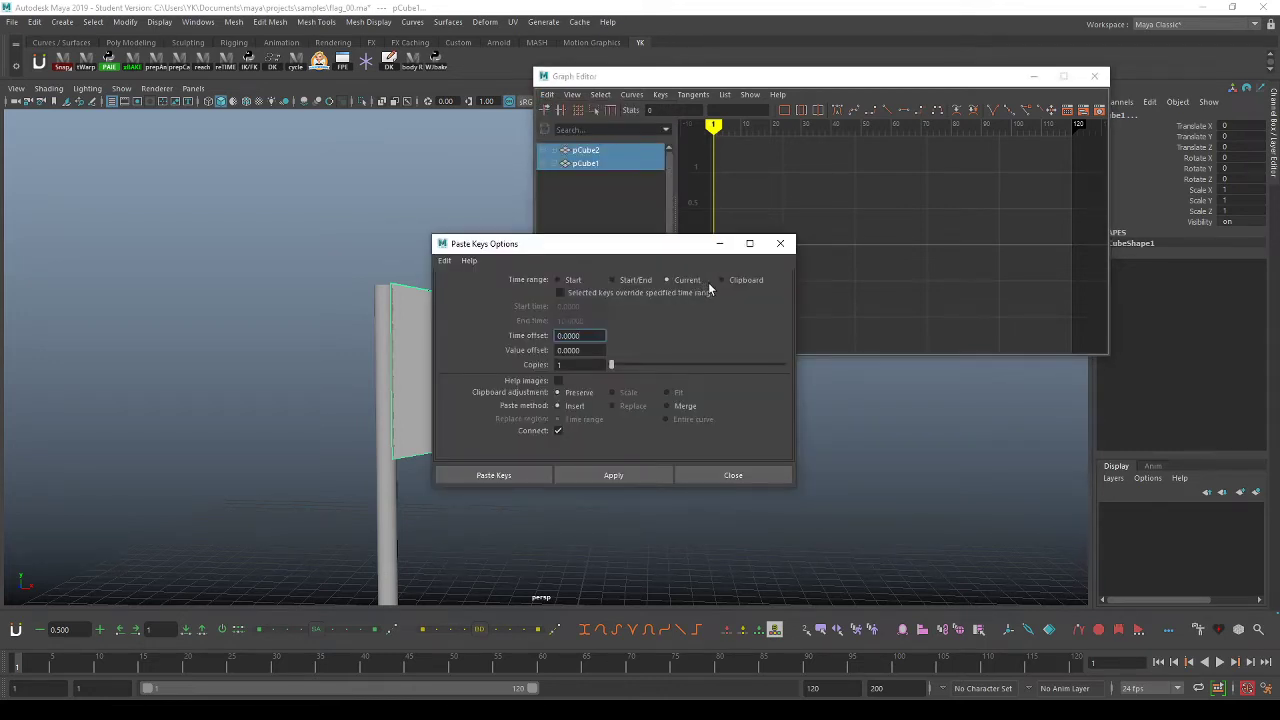
{"action": "left_click", "coordinate": [444, 261]}
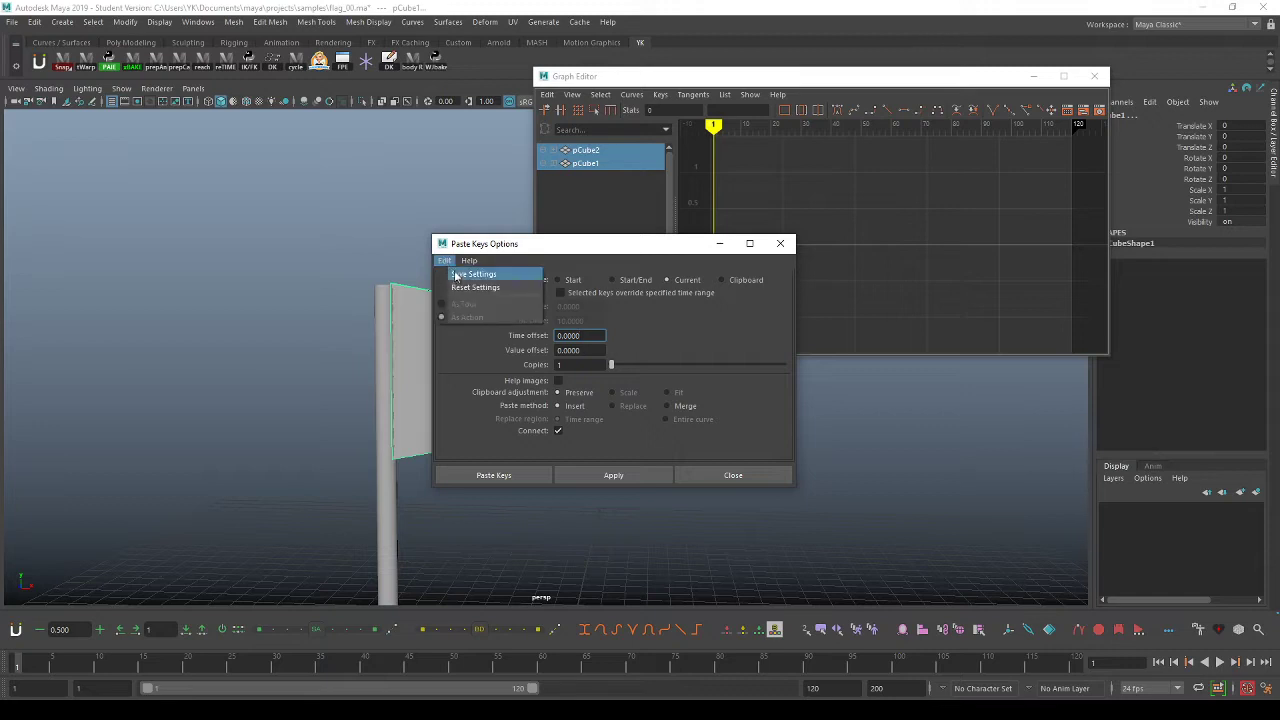
{"action": "left_click", "coordinate": [463, 287]}
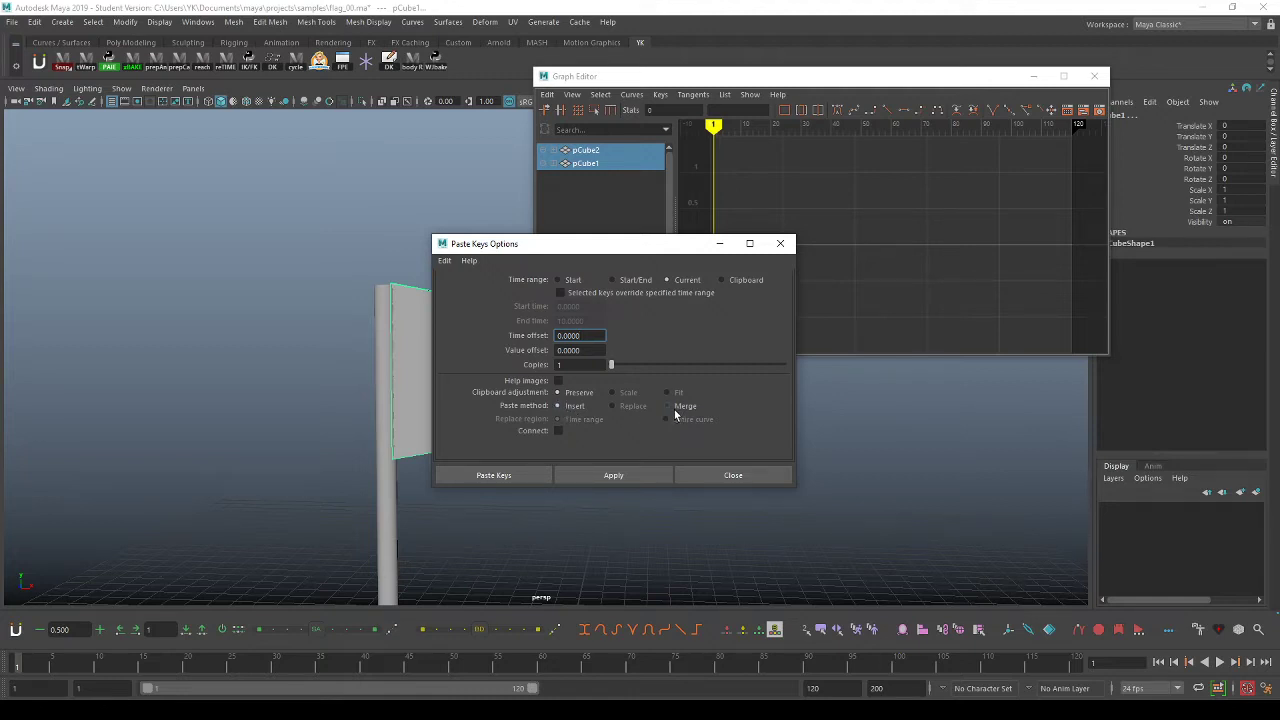
{"action": "left_click", "coordinate": [561, 406]}
{"action": "left_click", "coordinate": [594, 475]}
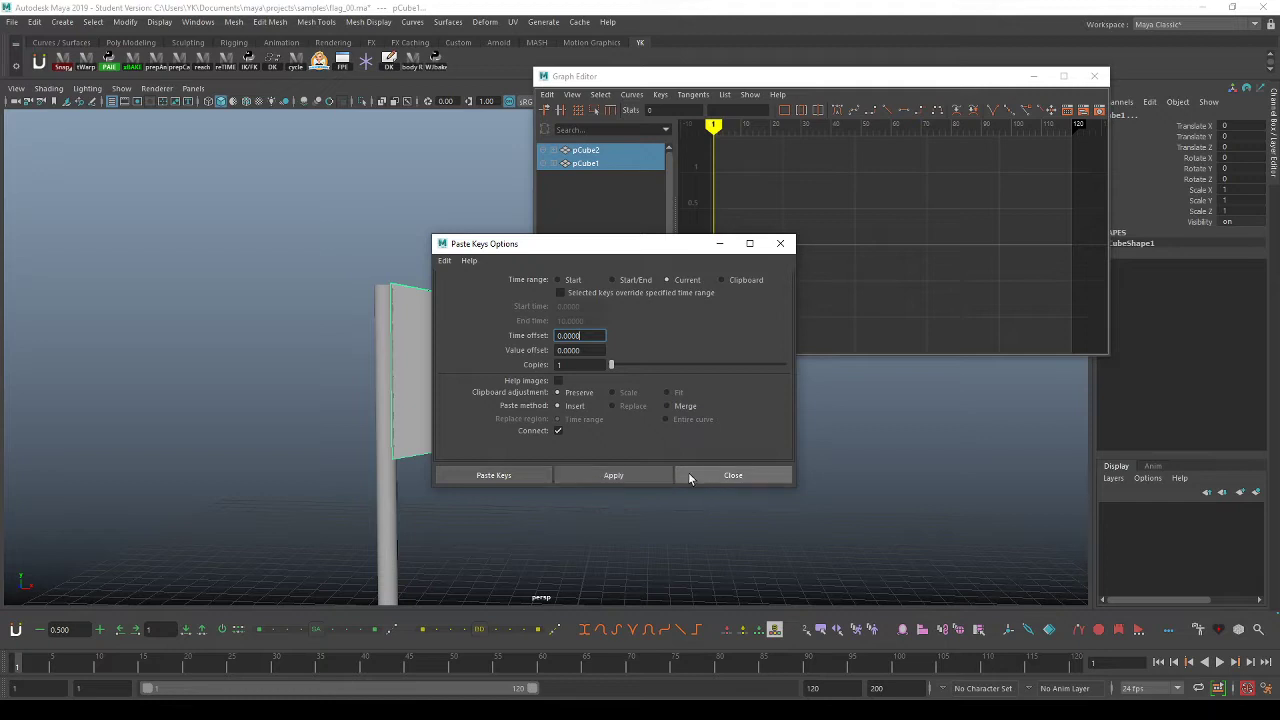
{"action": "left_click", "coordinate": [651, 477]}
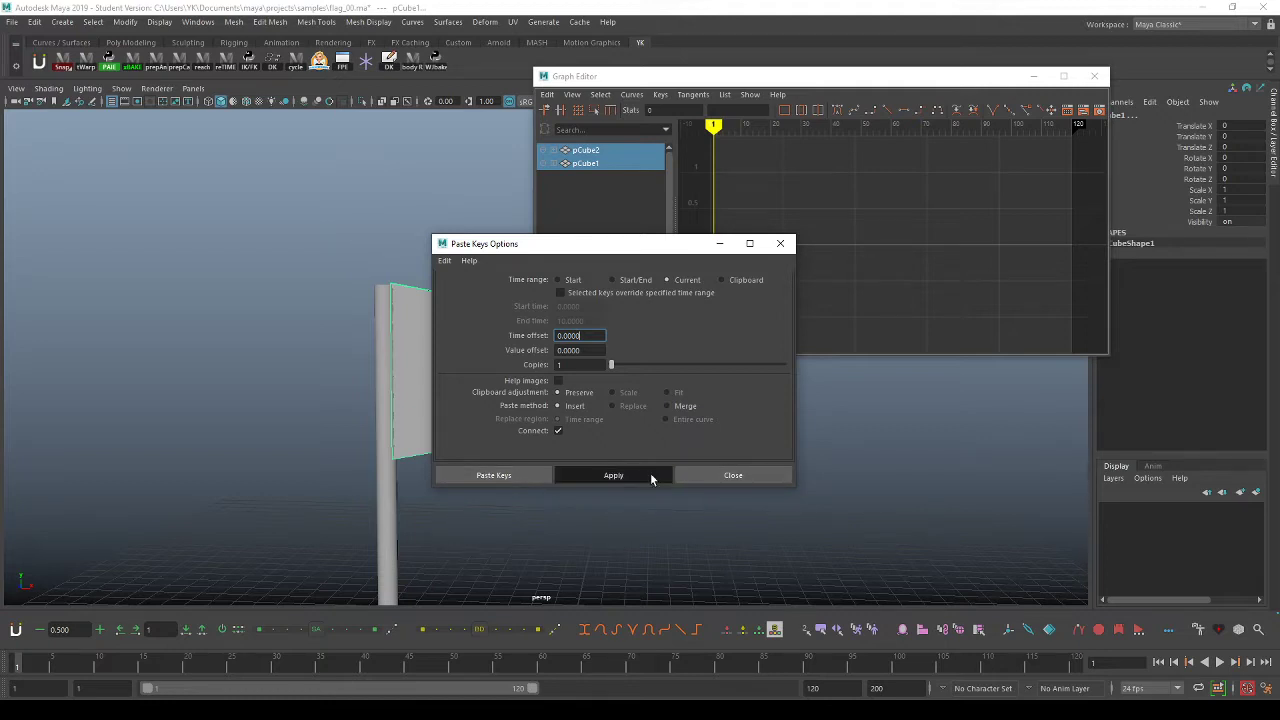
{"action": "left_click", "coordinate": [731, 475]}
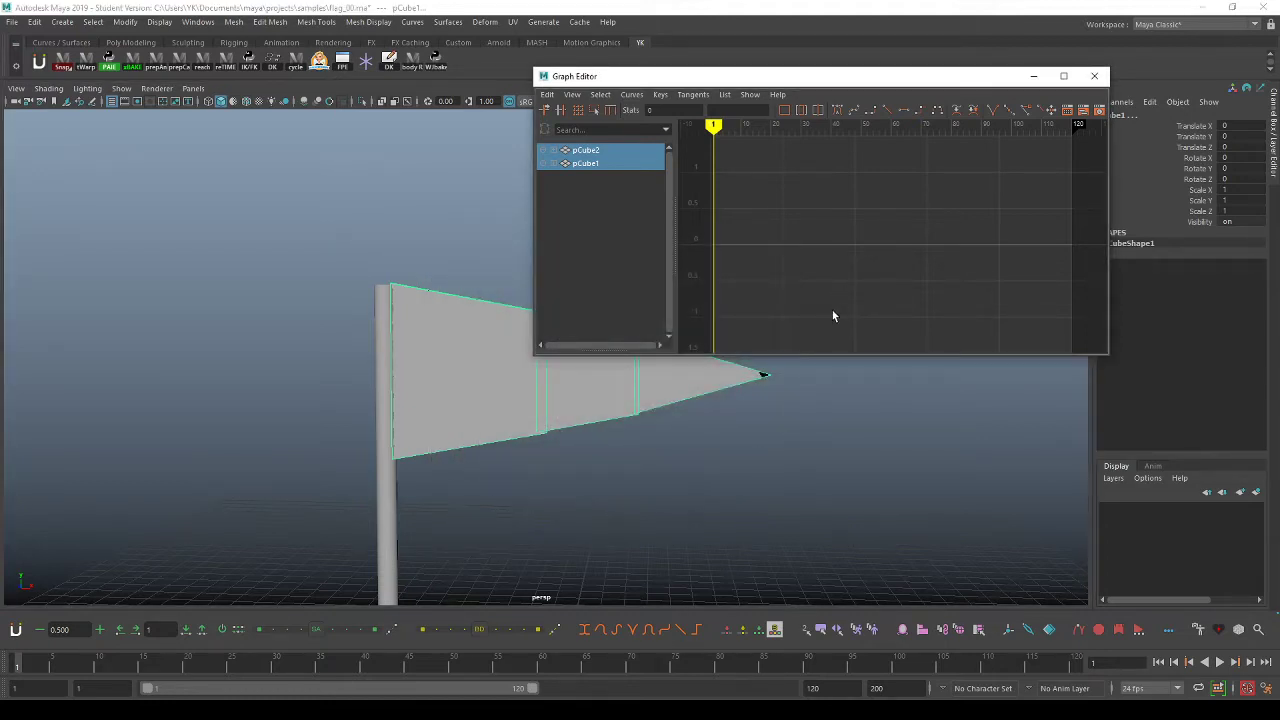
Set a key on the flag section nearest the pole at frame 1.
{"action": "middle_click_drag", "start_coordinate": [609, 439], "coordinate": [568, 440], "text": "alt"}
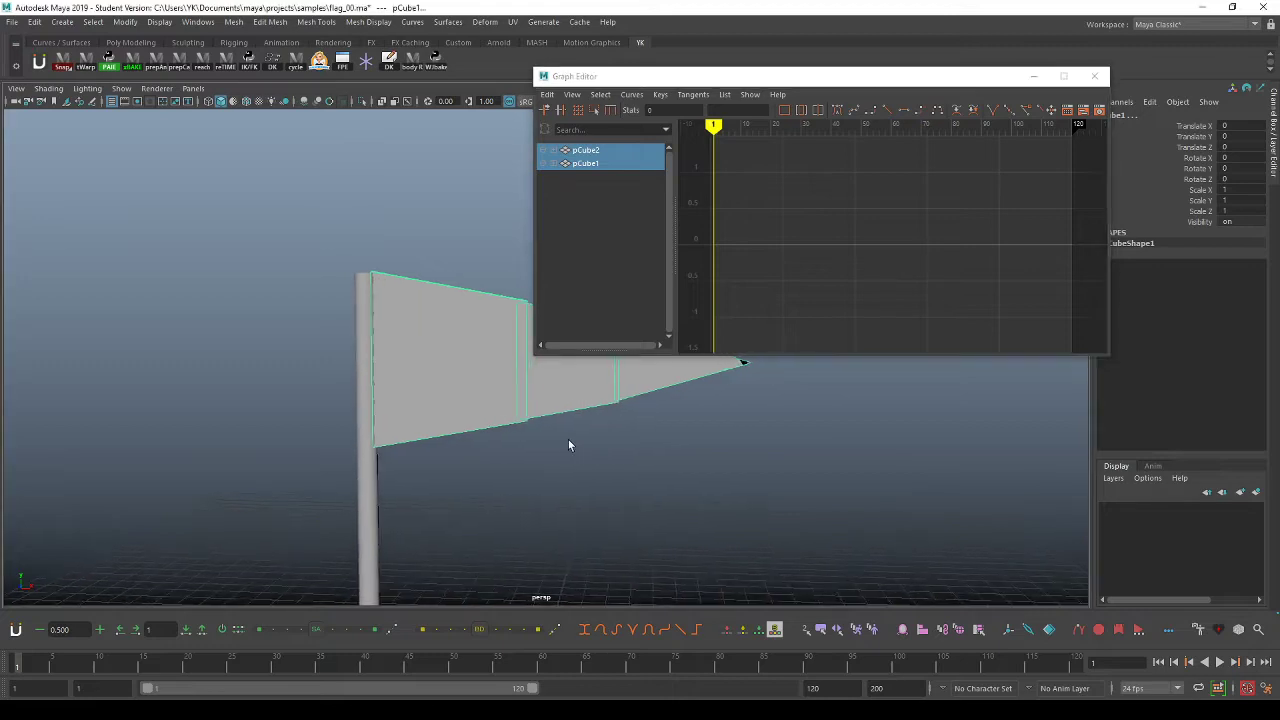
{"action": "right_click_drag", "start_coordinate": [568, 440], "coordinate": [639, 441], "text": "alt"}
{"action": "middle_click_drag", "start_coordinate": [640, 443], "coordinate": [611, 441], "text": "alt"}
{"action": "middle_click_drag", "start_coordinate": [706, 445], "coordinate": [673, 448], "text": "alt"}
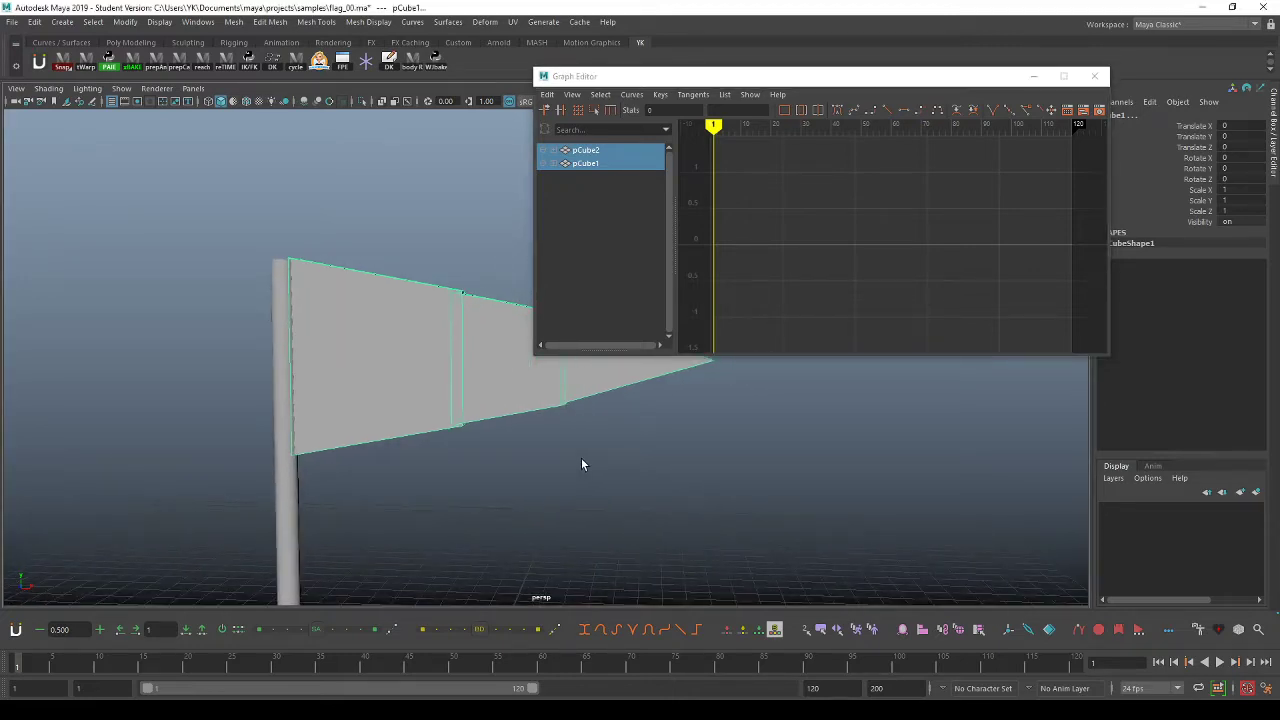
{"action": "left_click_drag", "start_coordinate": [674, 470], "coordinate": [629, 467], "text": "alt"}
{"action": "left_click", "coordinate": [491, 452]}
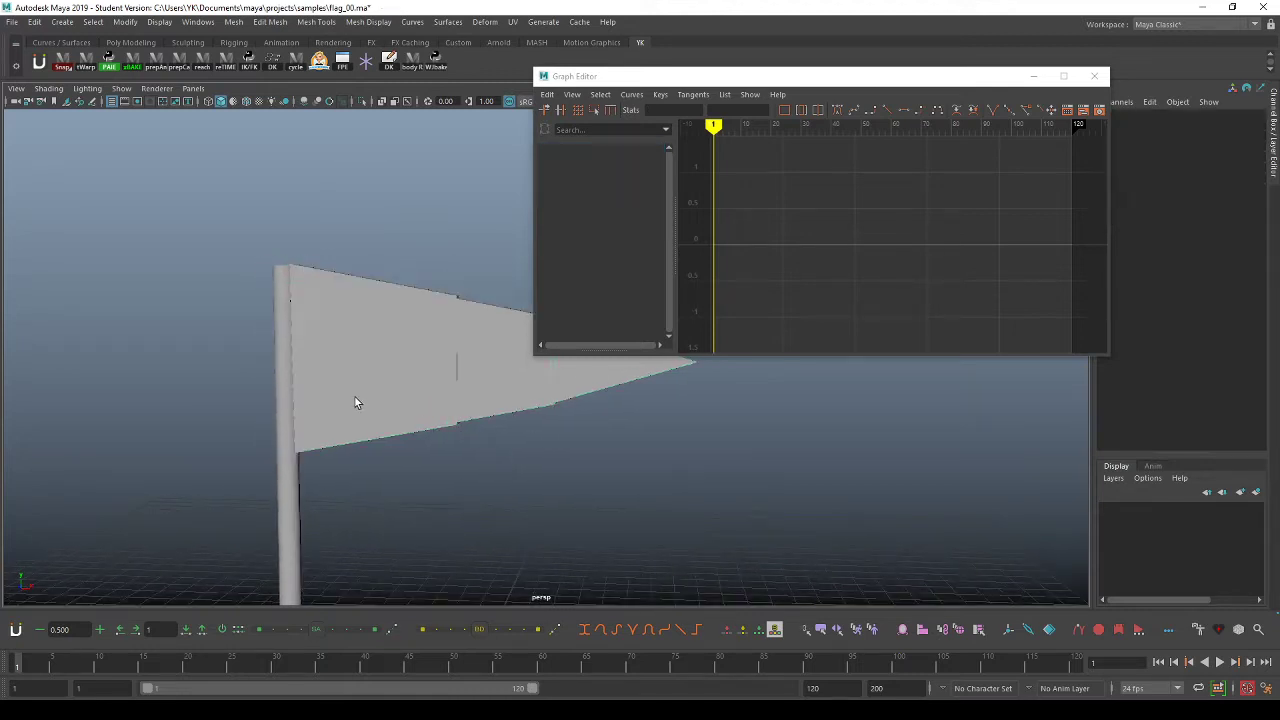
{"action": "left_click", "coordinate": [355, 397]}
{"action": "left_click_drag", "start_coordinate": [484, 404], "coordinate": [466, 431], "text": "alt"}
{"action": "key", "text": "s"}
Rotate the first flag section to about -12 degrees in Y at frame 9 and about 20 at frame 18, keying both poses.
{"action": "left_click_drag", "start_coordinate": [44, 666], "coordinate": [89, 666]}
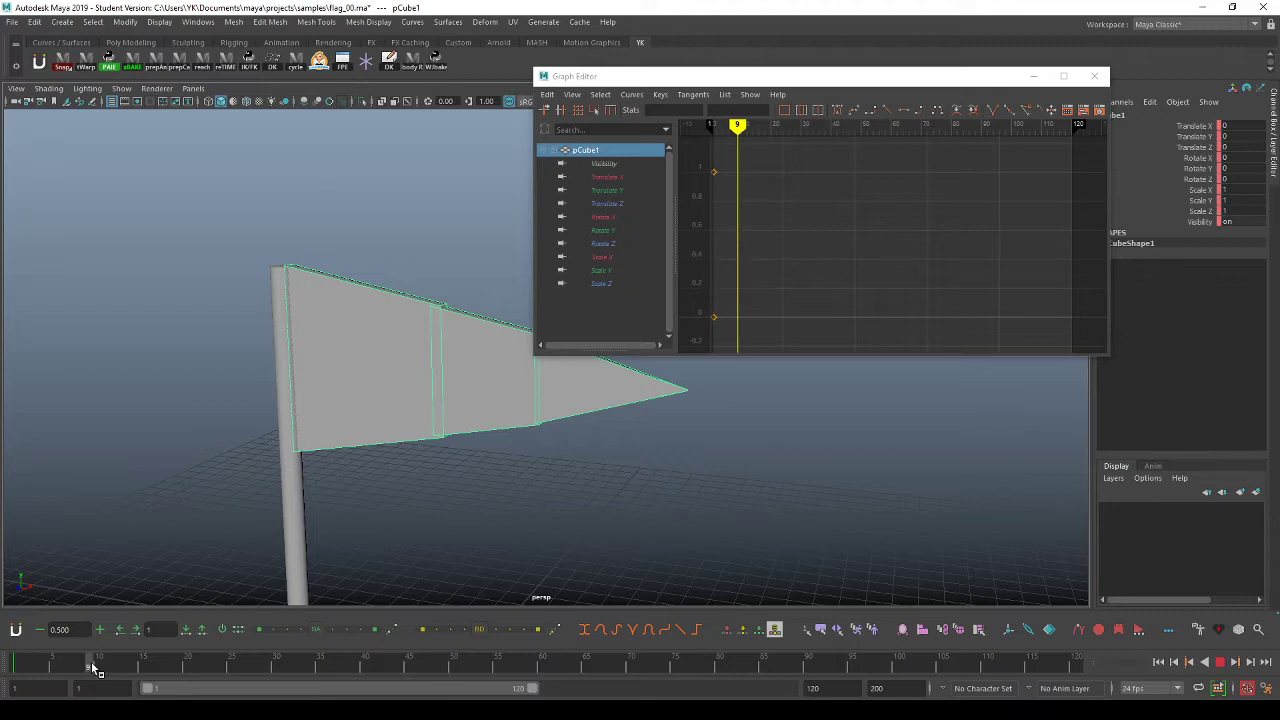
{"action": "key", "text": "e"}
{"action": "left_click_drag", "start_coordinate": [328, 384], "coordinate": [297, 386]}
{"action": "key", "text": "s"}
{"action": "left_click_drag", "start_coordinate": [93, 660], "coordinate": [170, 664]}
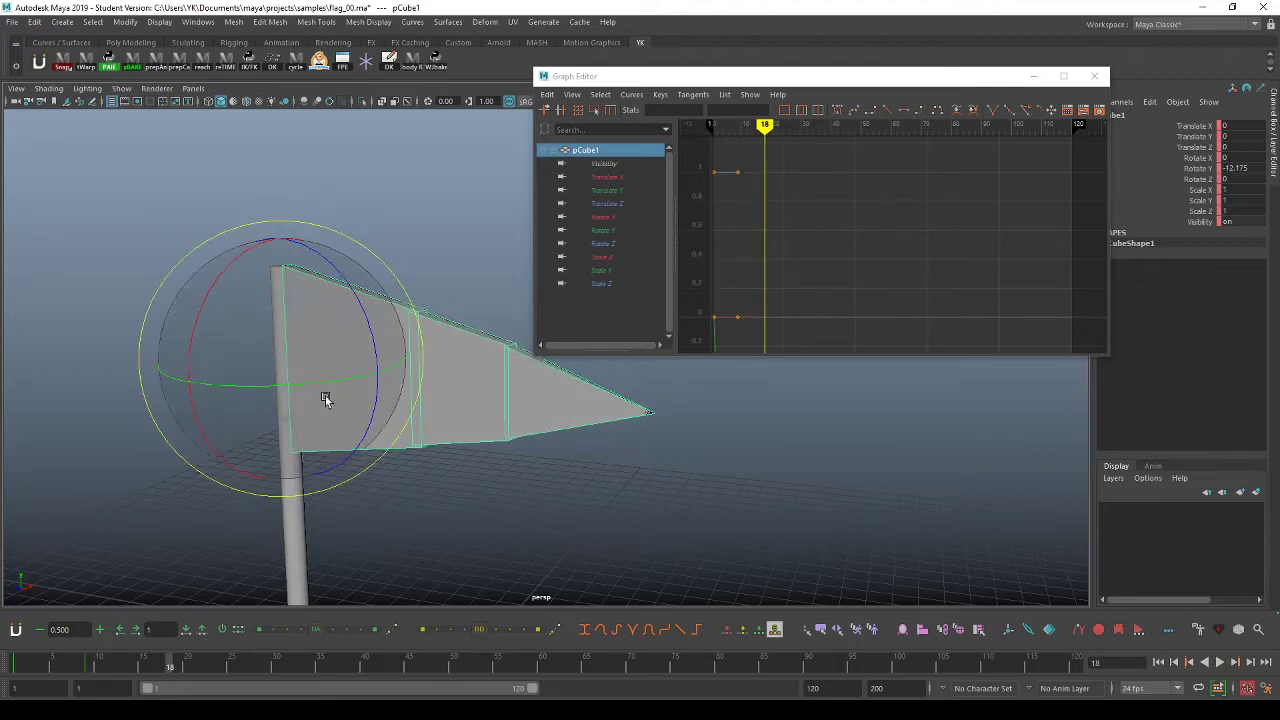
{"action": "left_click_drag", "start_coordinate": [320, 383], "coordinate": [395, 372]}
{"action": "key", "text": "s"}
Key swings of the first flag section in alternating directions, mainly around Y, at frames 30, 41, 56, 72, 96 and 106.
{"action": "left_click_drag", "start_coordinate": [170, 666], "coordinate": [276, 666]}
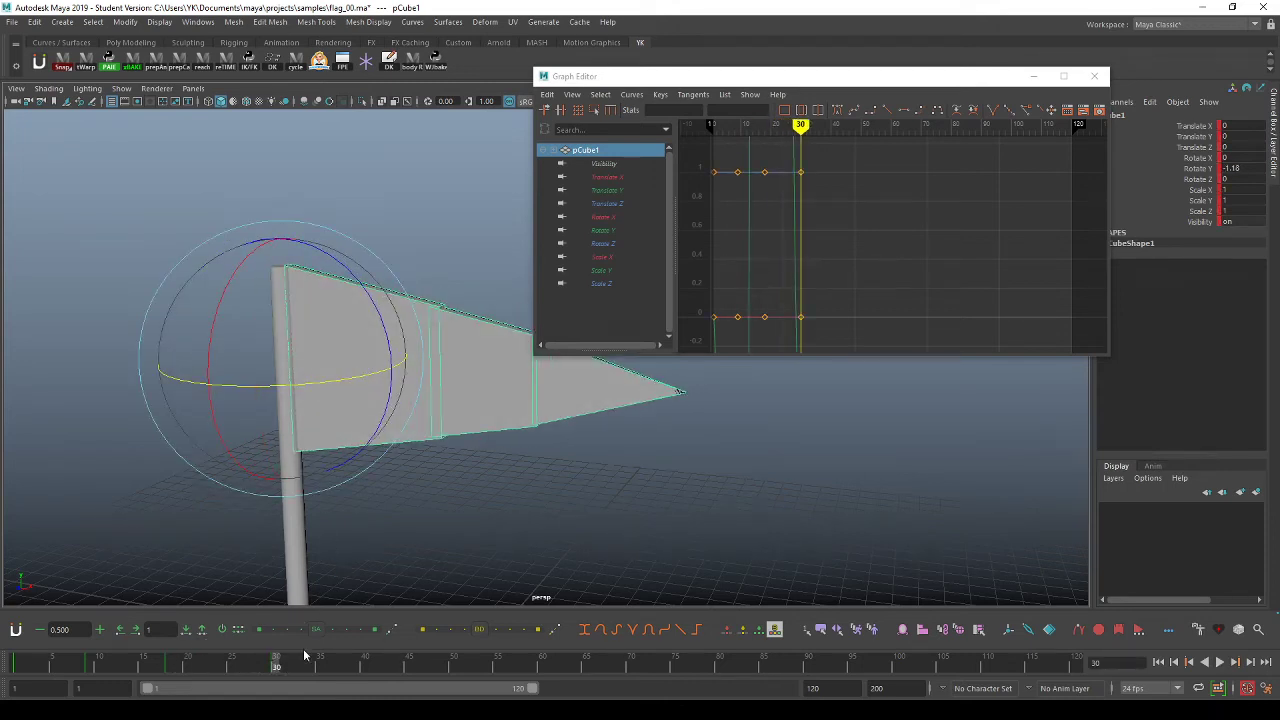
{"action": "left_click", "coordinate": [372, 664]}
{"action": "mouse_move", "coordinate": [343, 374]}
{"action": "left_mouse_down"}
{"action": "mouse_move", "coordinate": [366, 379]}
{"action": "mouse_move", "coordinate": [308, 392]}
{"action": "mouse_move", "coordinate": [327, 392]}
{"action": "left_mouse_up"}
{"action": "left_click", "coordinate": [507, 664]}
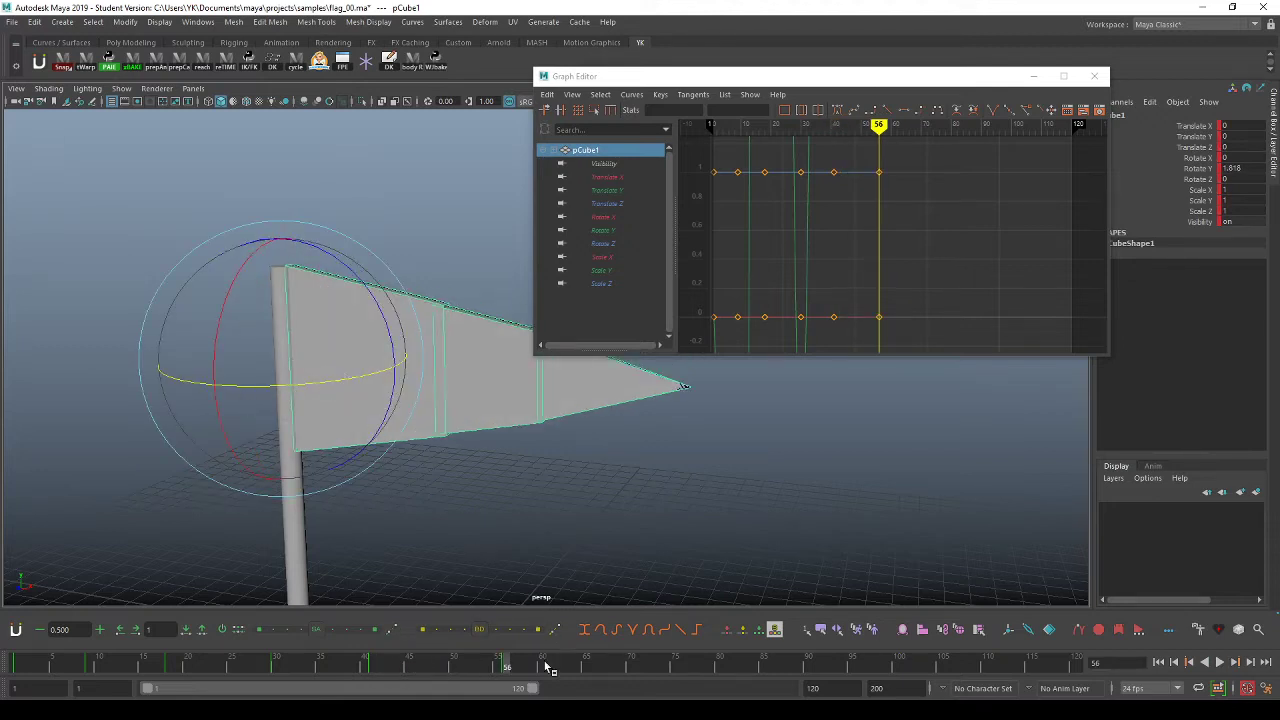
{"action": "left_click", "coordinate": [648, 664]}
{"action": "left_click", "coordinate": [866, 666]}
{"action": "left_click", "coordinate": [955, 664]}
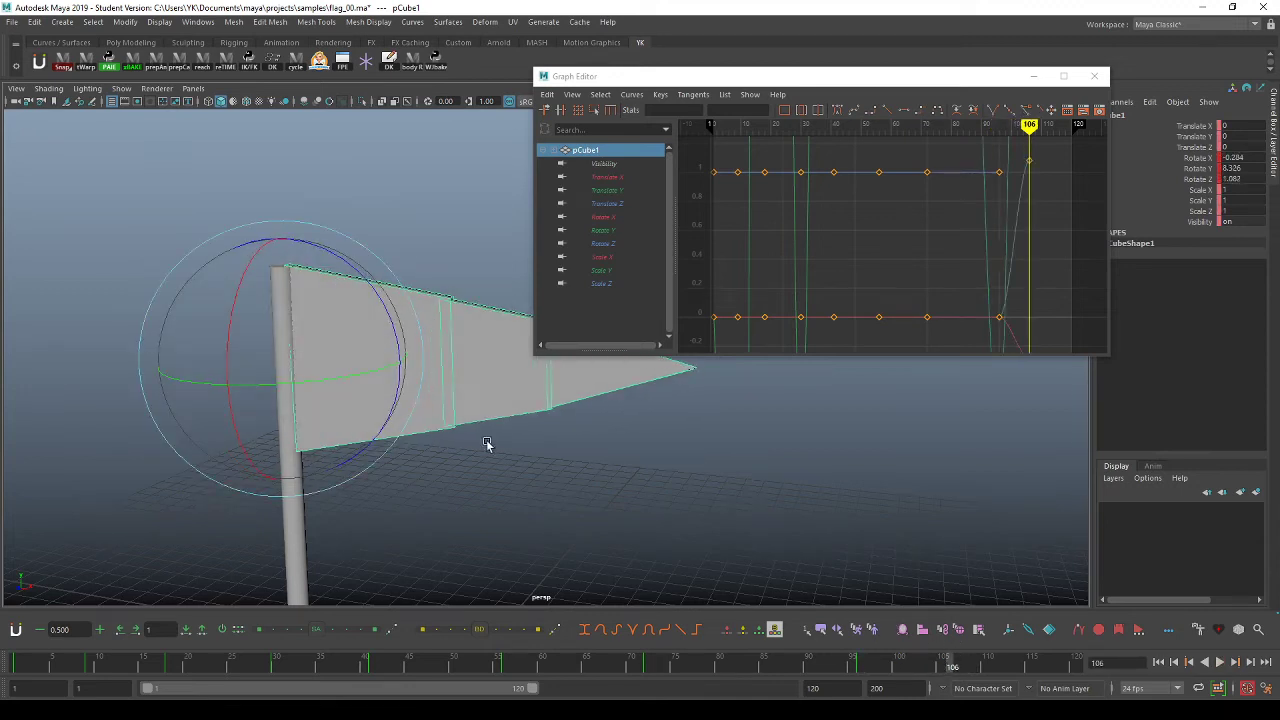
Copy the first flag section's frame 1 pose to a key at frame 120.
{"action": "left_click_drag", "start_coordinate": [958, 667], "coordinate": [1077, 666]}
{"action": "key", "text": "s"}
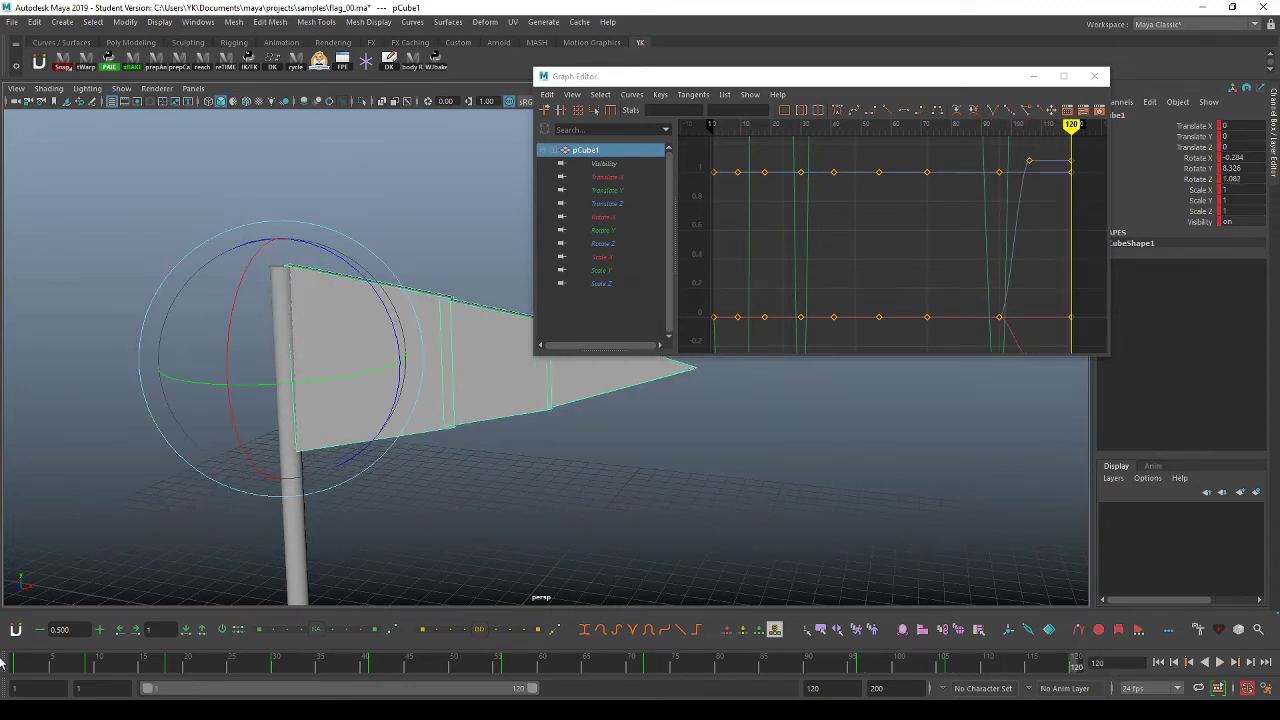
{"action": "left_click_drag", "start_coordinate": [43, 666], "coordinate": [14, 667]}
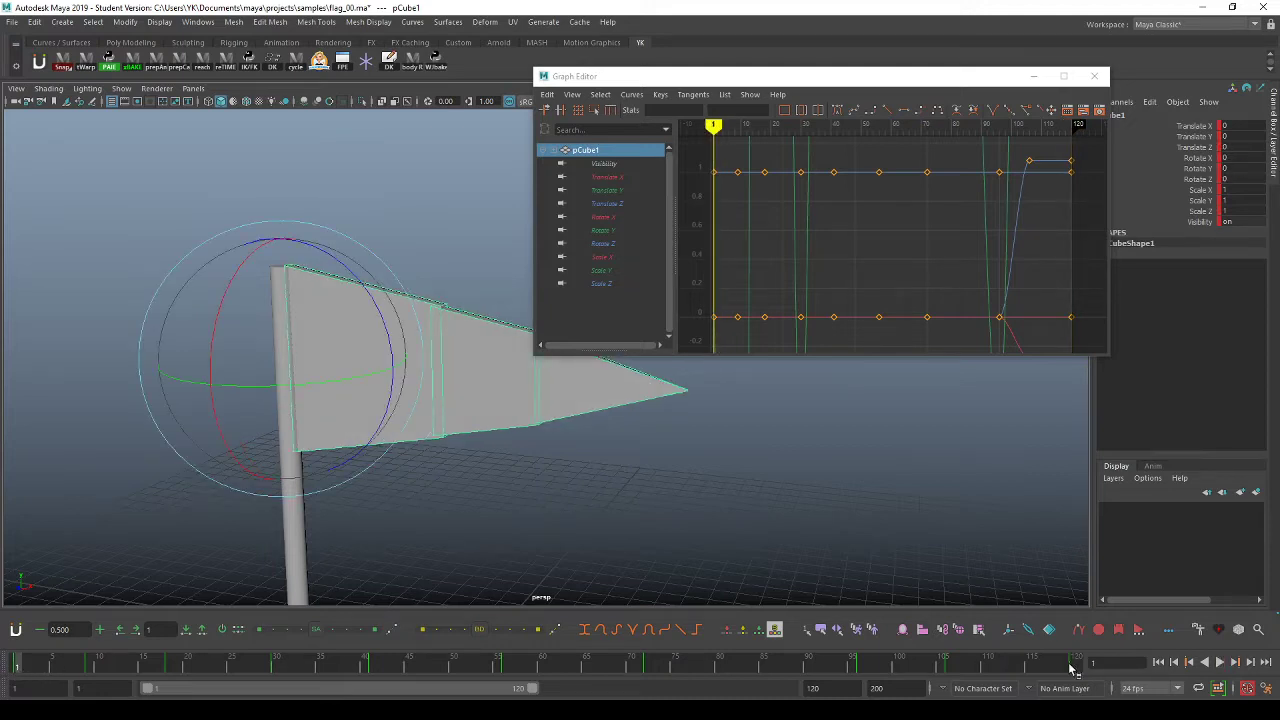
{"action": "left_click", "coordinate": [1073, 666]}
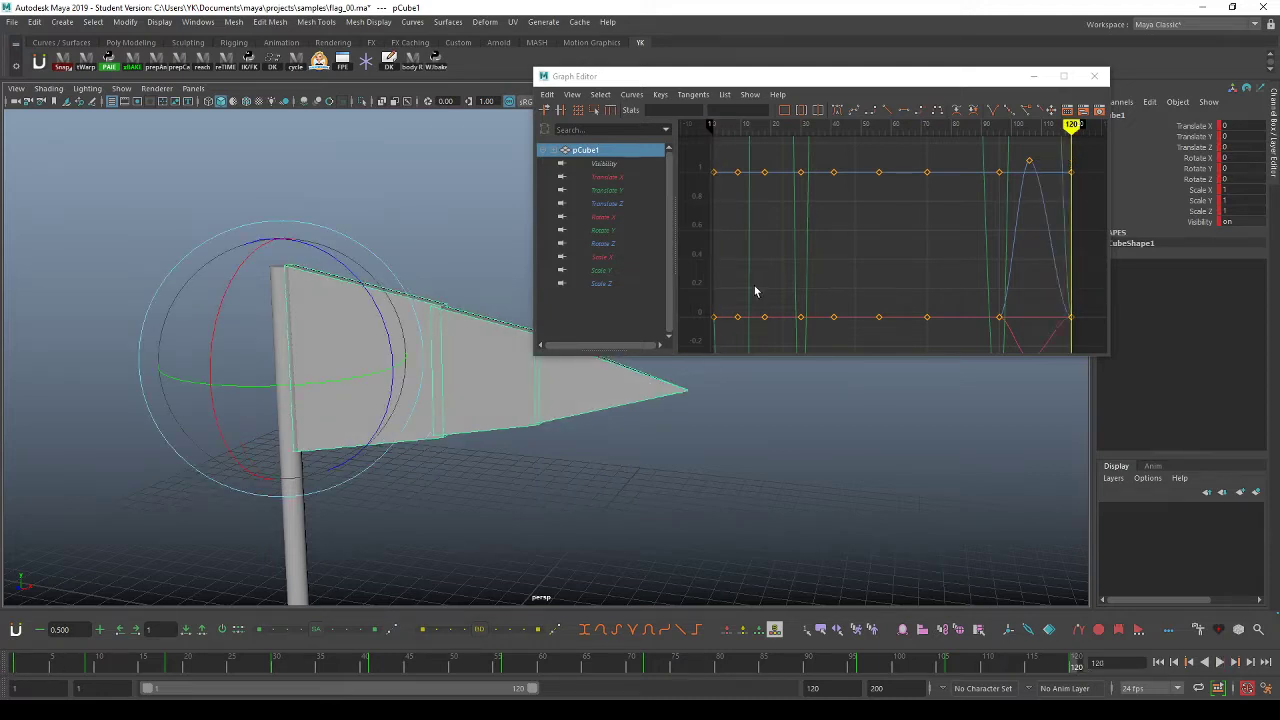
Isolate the first flag section's Rotate Y curve and inspect the tangents of its first and last keys.
{"action": "left_click", "coordinate": [616, 231]}
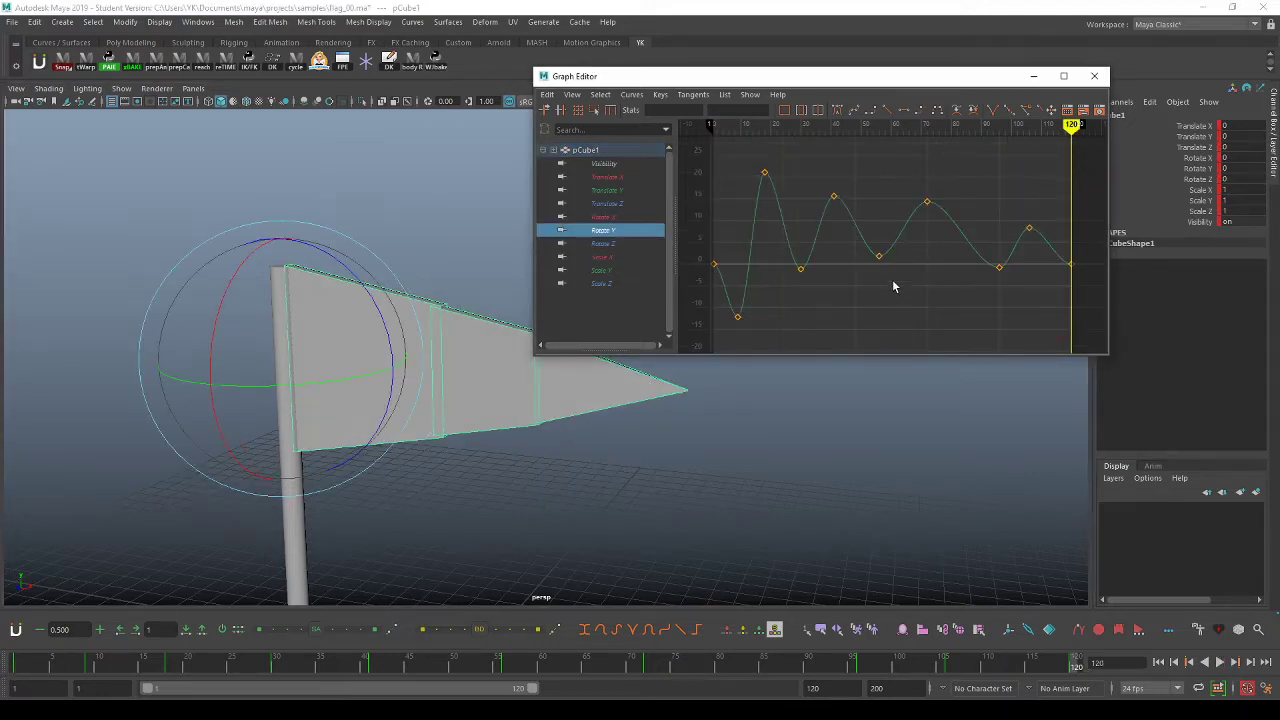
{"action": "left_click_drag", "start_coordinate": [732, 244], "coordinate": [698, 281]}
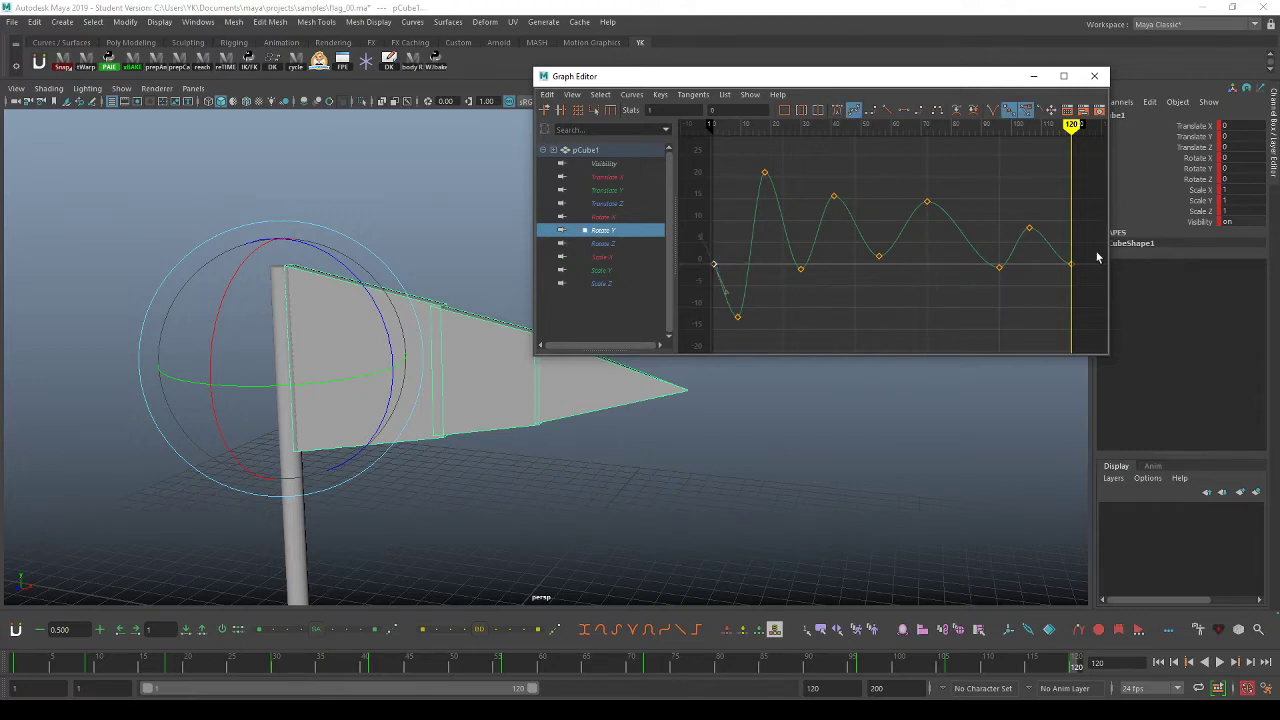
{"action": "left_click_drag", "start_coordinate": [1097, 258], "coordinate": [1020, 288]}
{"action": "left_click", "coordinate": [575, 97]}
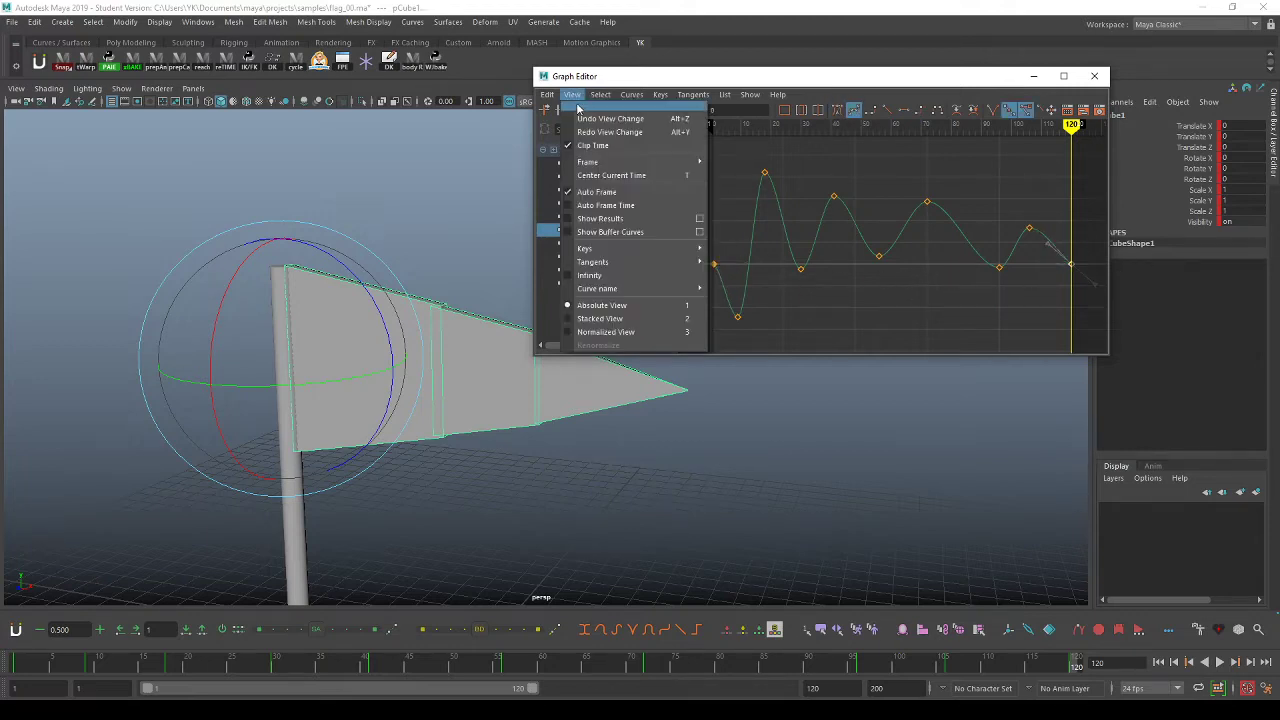
{"action": "left_click", "coordinate": [640, 232]}
{"action": "left_click", "coordinate": [927, 313]}
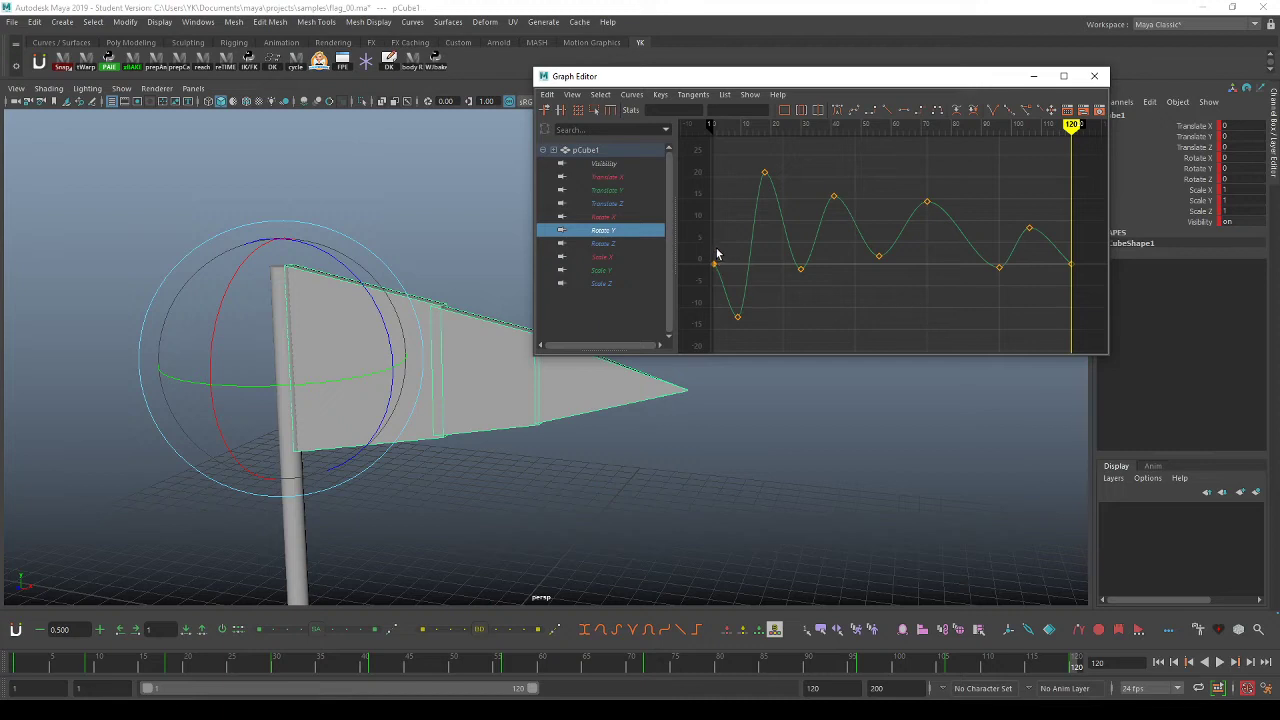
Angle the first Rotate Y key's outgoing tangent downward for a smooth loop and display the curve's infinity.
{"action": "left_click_drag", "start_coordinate": [716, 254], "coordinate": [700, 280]}
{"action": "left_click_drag", "start_coordinate": [727, 252], "coordinate": [696, 274]}
{"action": "left_click_drag", "start_coordinate": [745, 266], "coordinate": [729, 288]}
{"action": "middle_click_drag", "start_coordinate": [731, 286], "coordinate": [728, 295]}
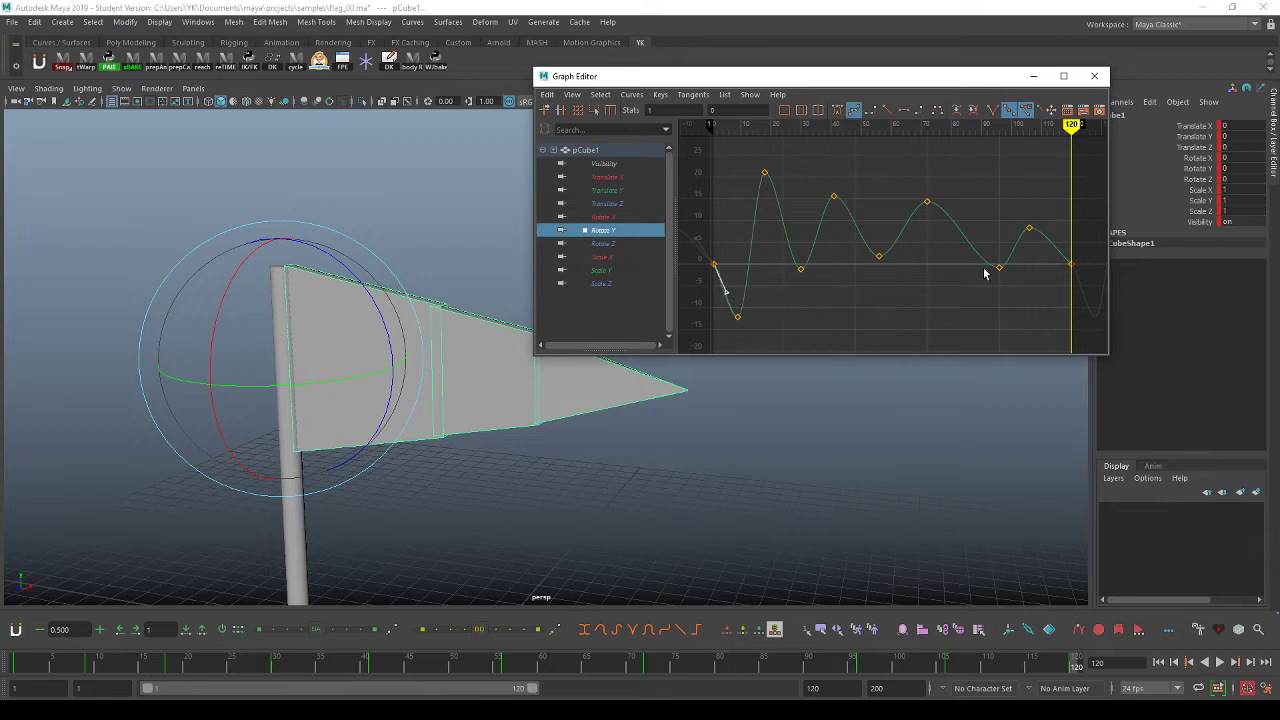
{"action": "left_click", "coordinate": [572, 95]}
{"action": "left_click", "coordinate": [588, 232]}
Play back the first flag section's looping animation and check its motion from several viewing angles.
{"action": "key", "text": "alt+v"}
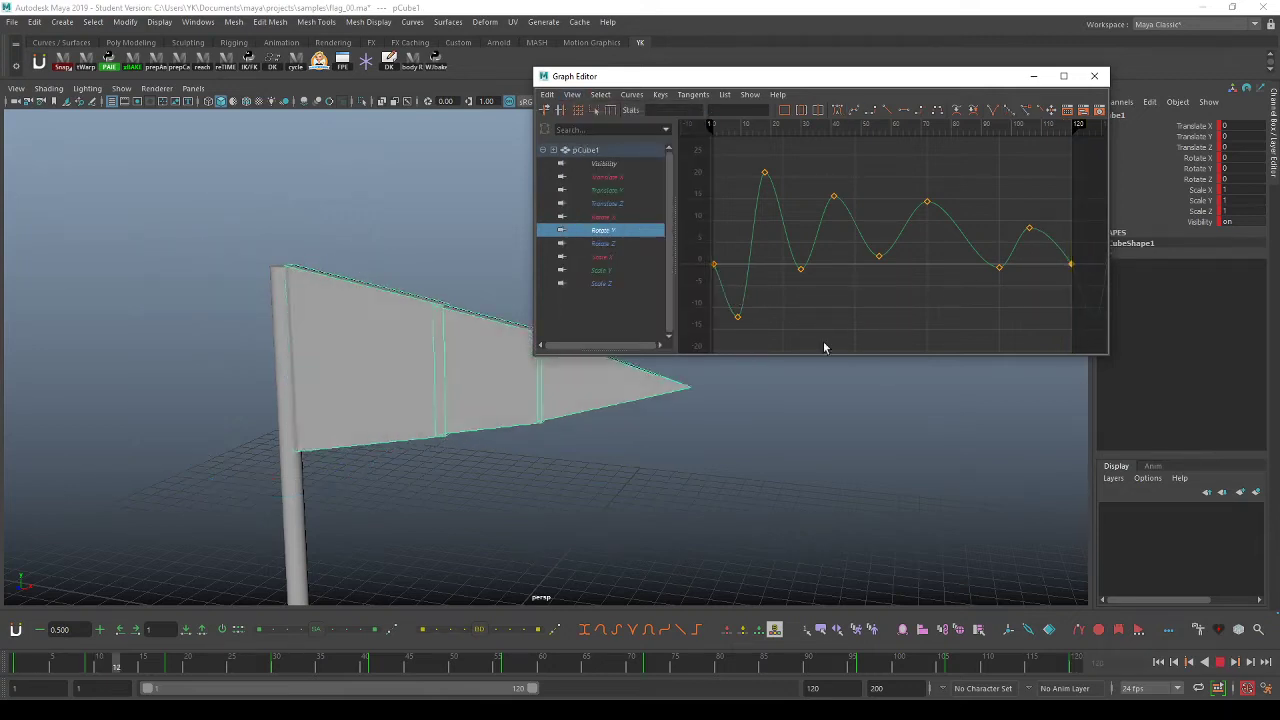
{"action": "left_click_drag", "start_coordinate": [665, 457], "coordinate": [457, 394], "text": "alt"}
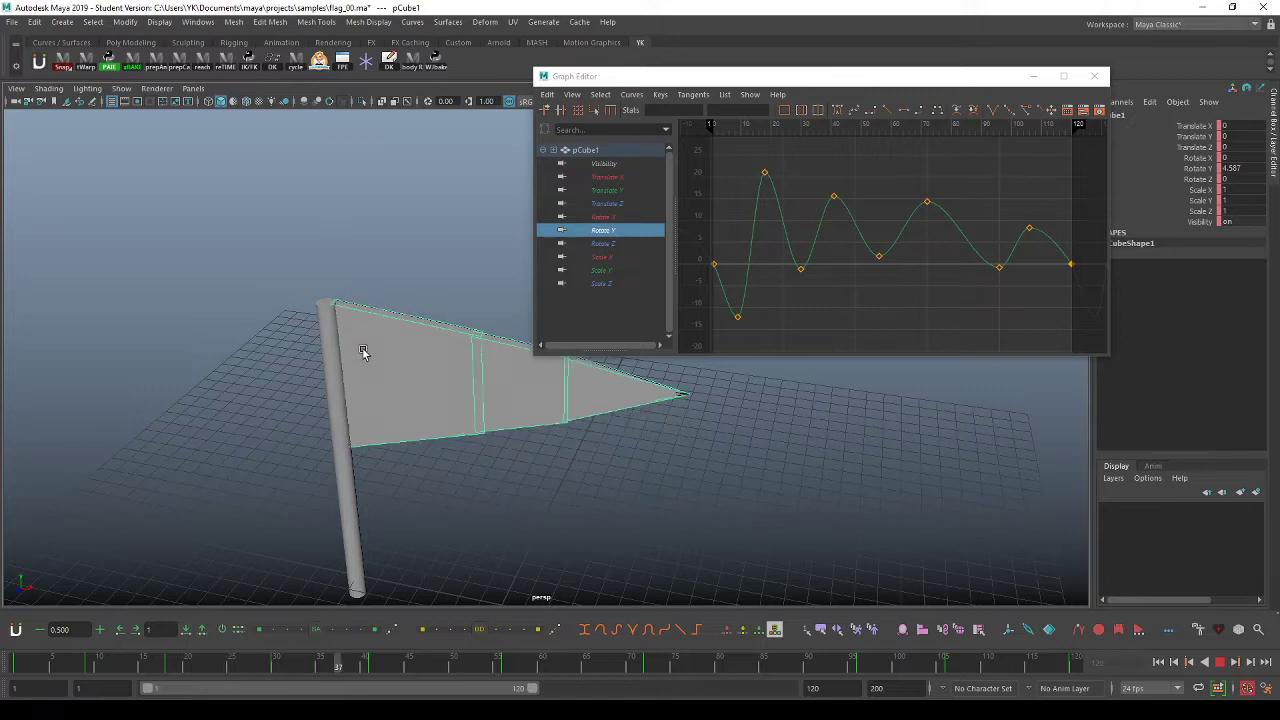
{"action": "key", "text": "Escape"}
{"action": "key", "text": "e"}
{"action": "left_click_drag", "start_coordinate": [423, 417], "coordinate": [410, 420]}
{"action": "key", "text": "alt+v"}
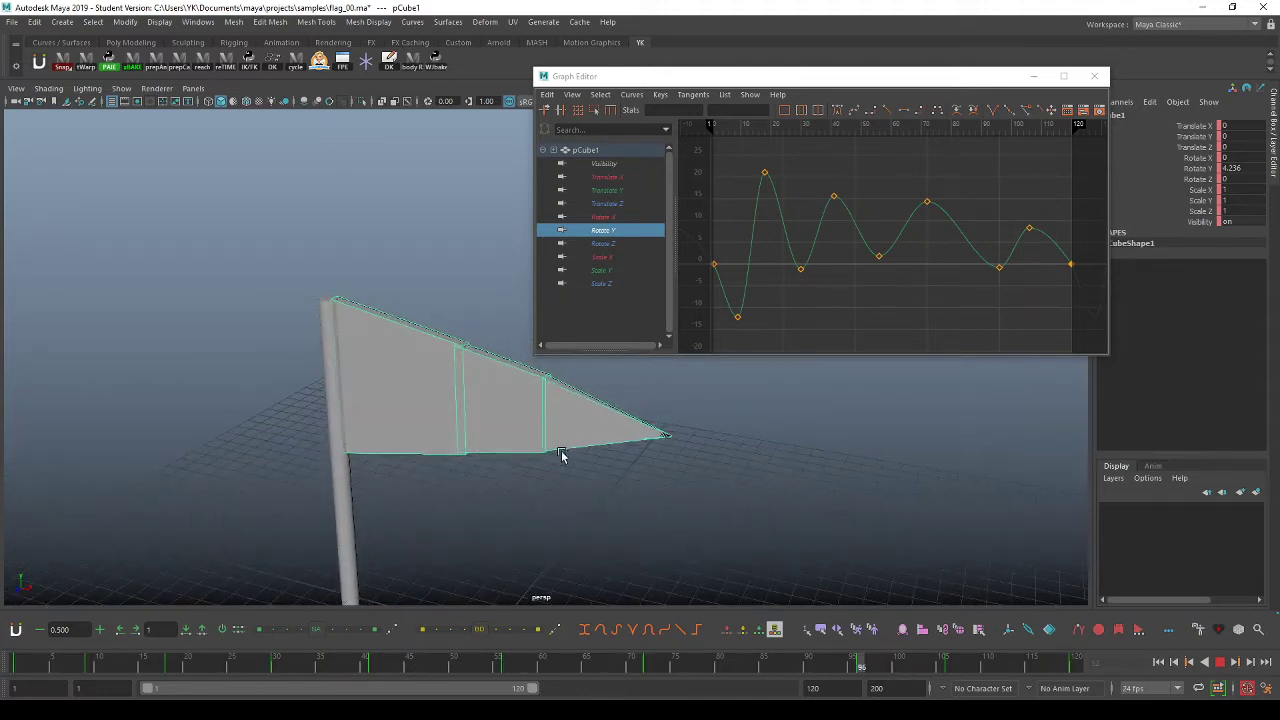
{"action": "key", "text": "Escape"}
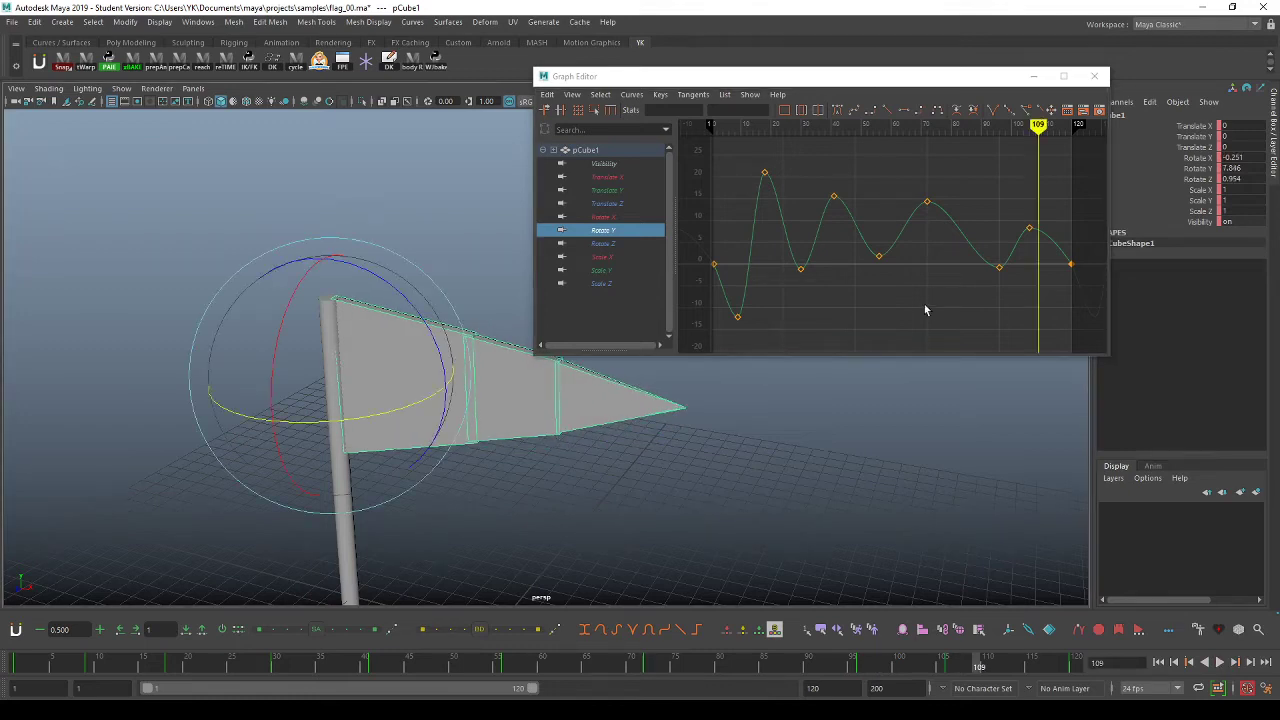
Try rotating the second and third flag sections together around Y at frames 2 and 9.
{"action": "left_click", "coordinate": [513, 408]}
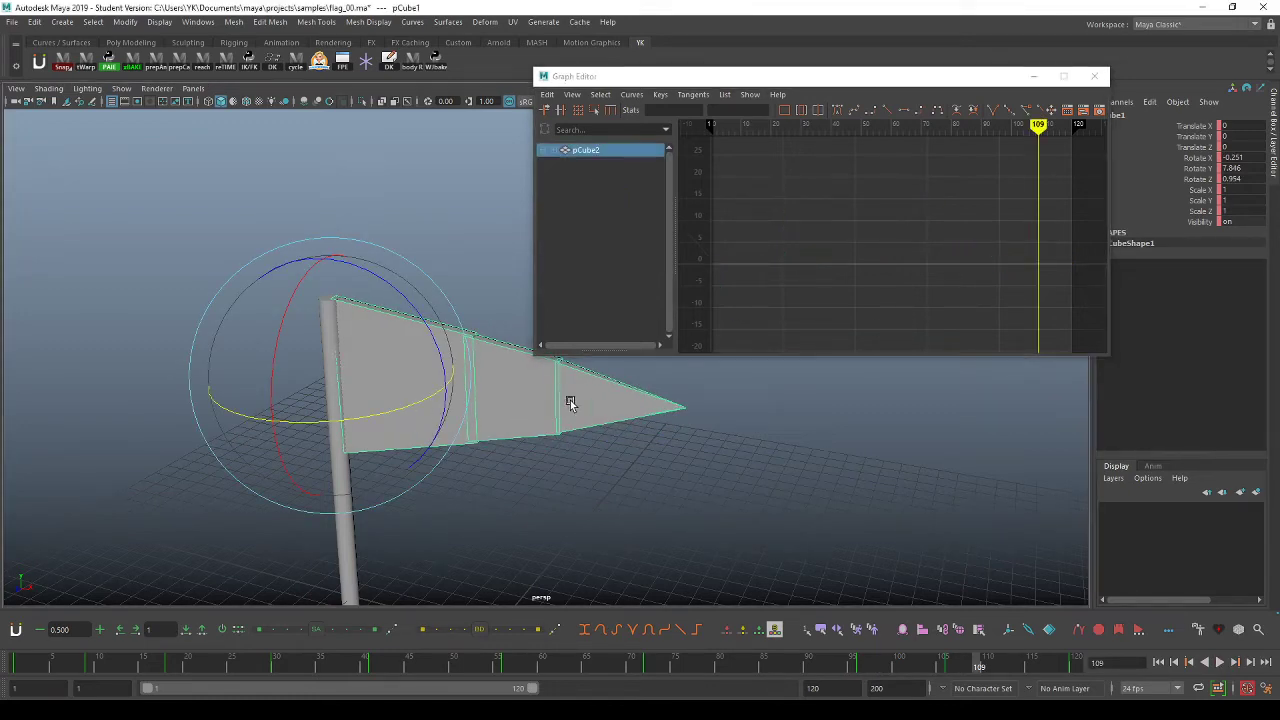
{"action": "left_click", "coordinate": [623, 407], "text": "shift"}
{"action": "left_click", "coordinate": [26, 665]}
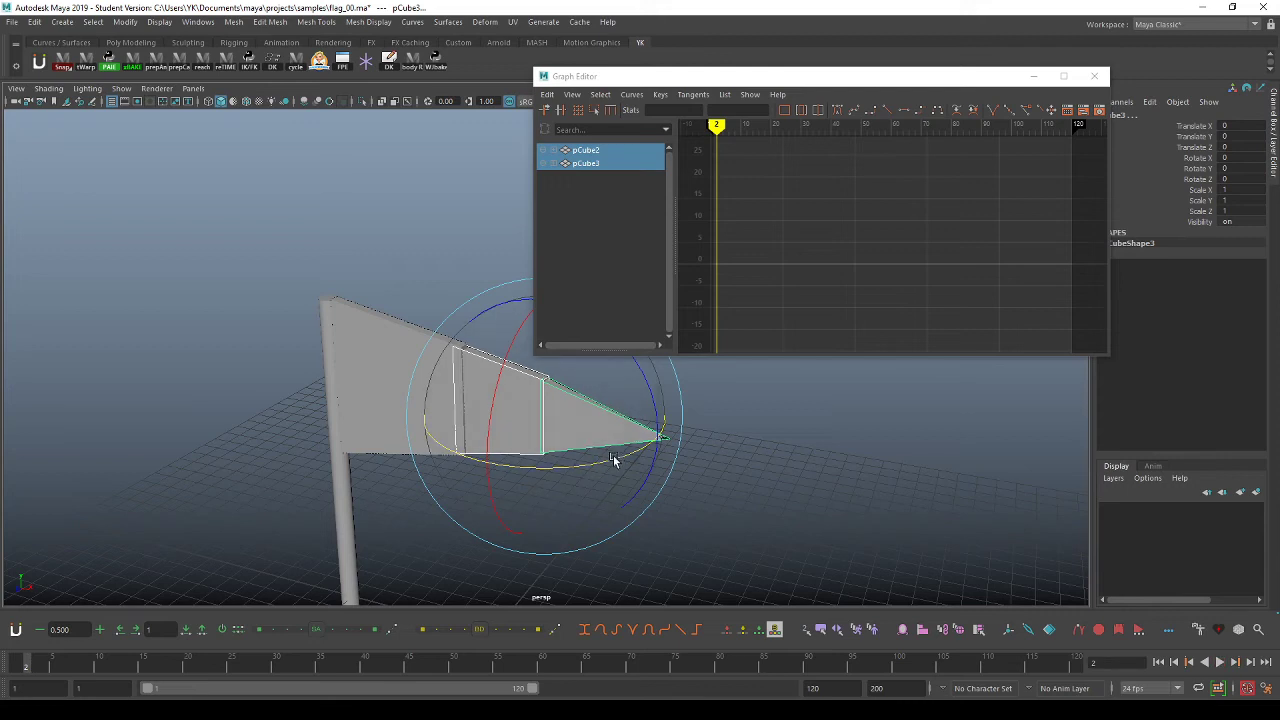
{"action": "left_click_drag", "start_coordinate": [614, 460], "coordinate": [572, 465]}
{"action": "left_click_drag", "start_coordinate": [38, 663], "coordinate": [90, 660]}
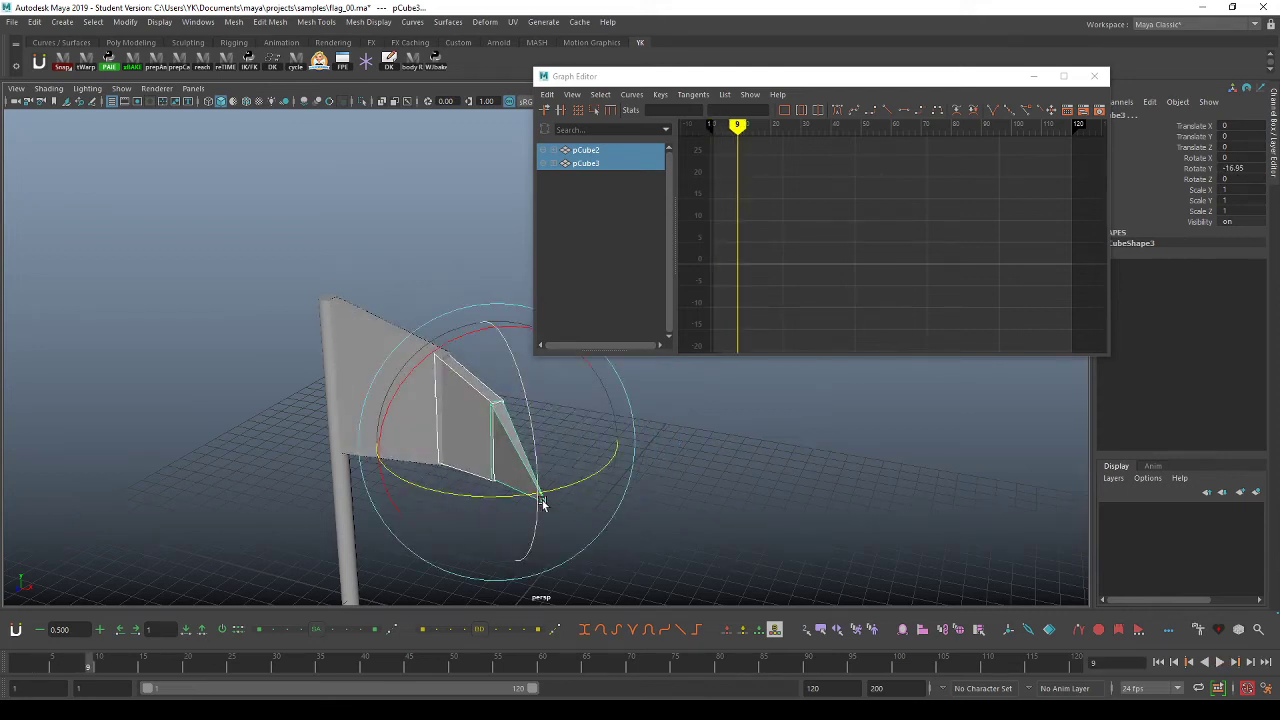
{"action": "left_click_drag", "start_coordinate": [543, 503], "coordinate": [586, 477]}
{"action": "key", "text": "comma"}
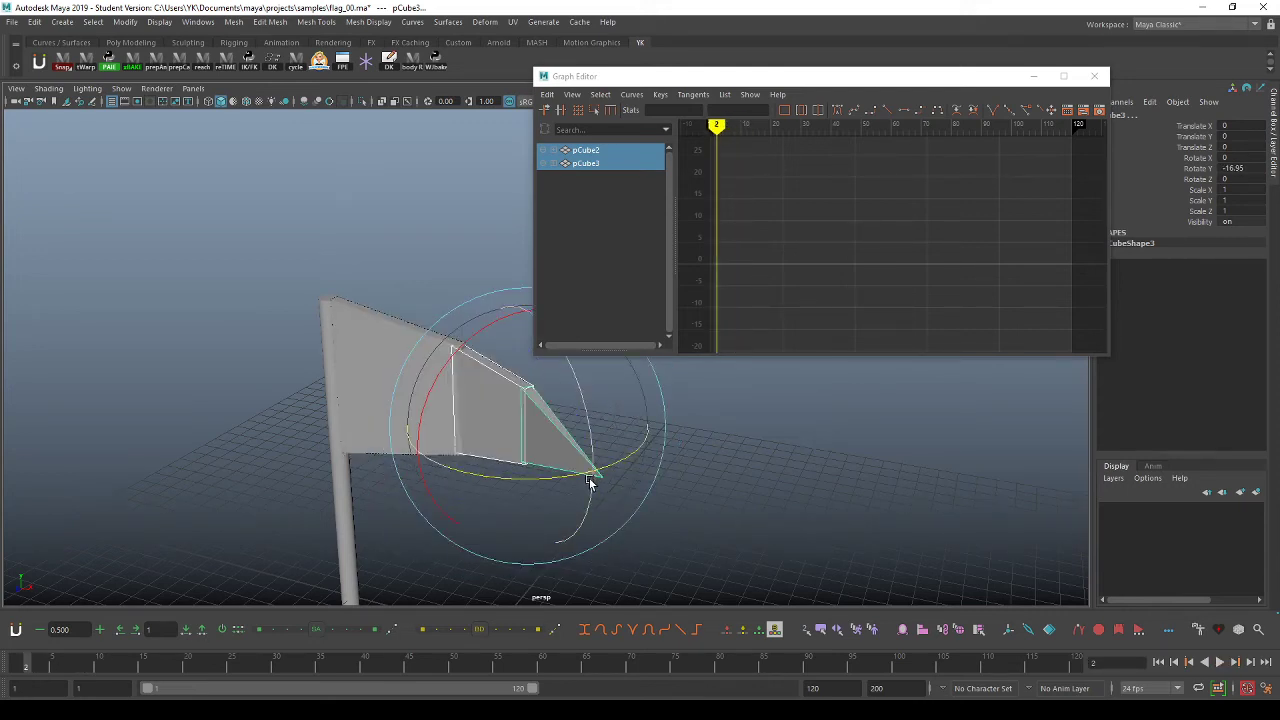
{"action": "key", "text": "ctrl+z"}
{"action": "key", "text": "q"}
{"action": "left_click", "coordinate": [19, 662]}
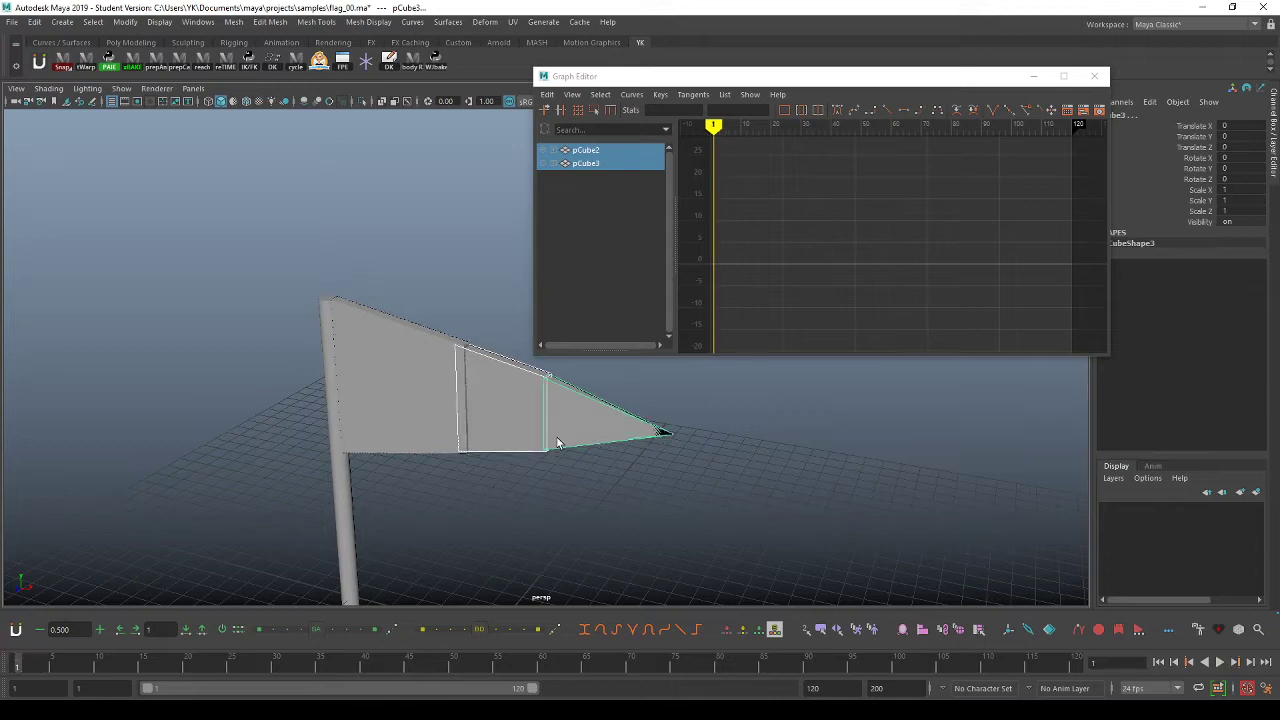
Select the first flag section's entire Rotate Y curve and copy its keys.
{"action": "left_click", "coordinate": [435, 403]}
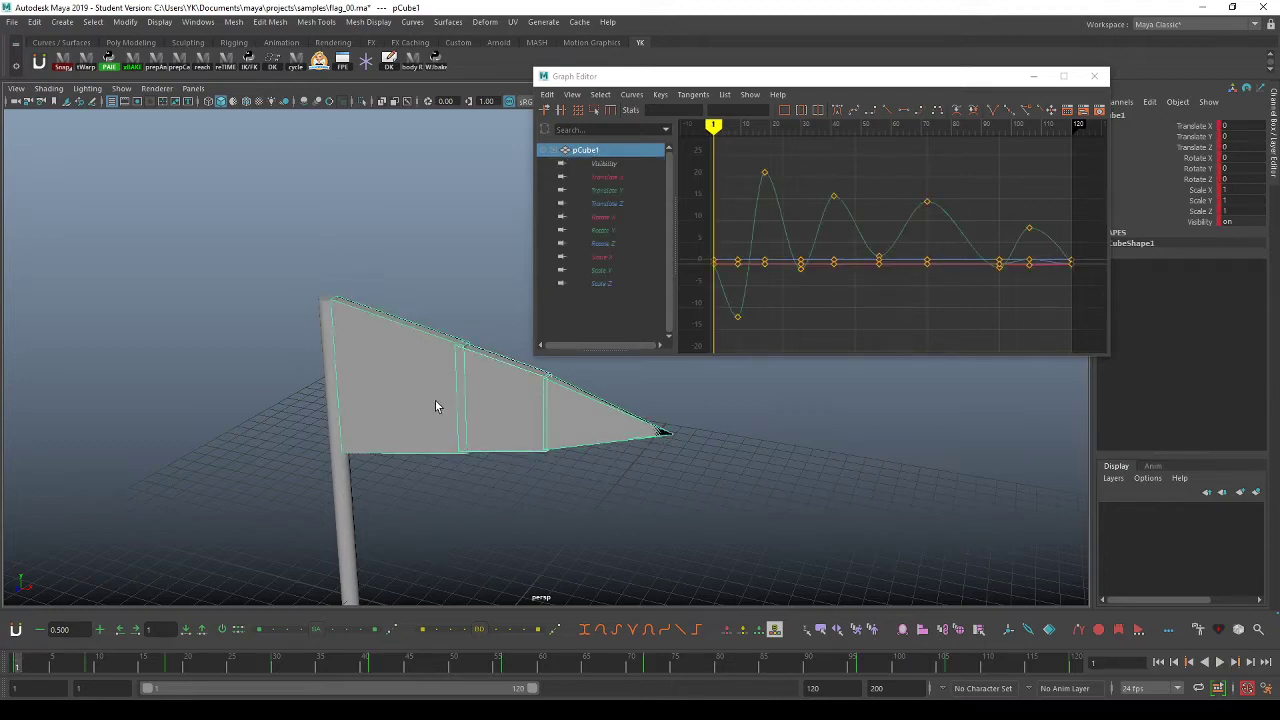
{"action": "left_click", "coordinate": [787, 237]}
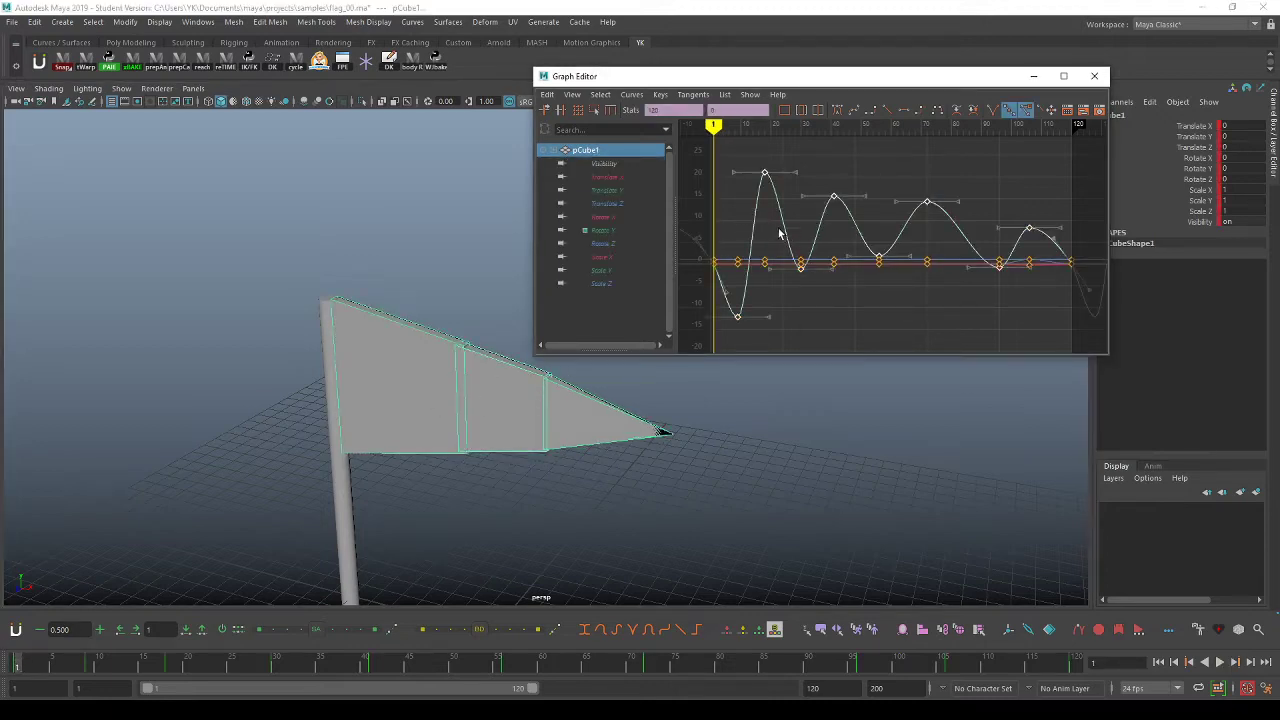
{"action": "left_click", "coordinate": [603, 231]}
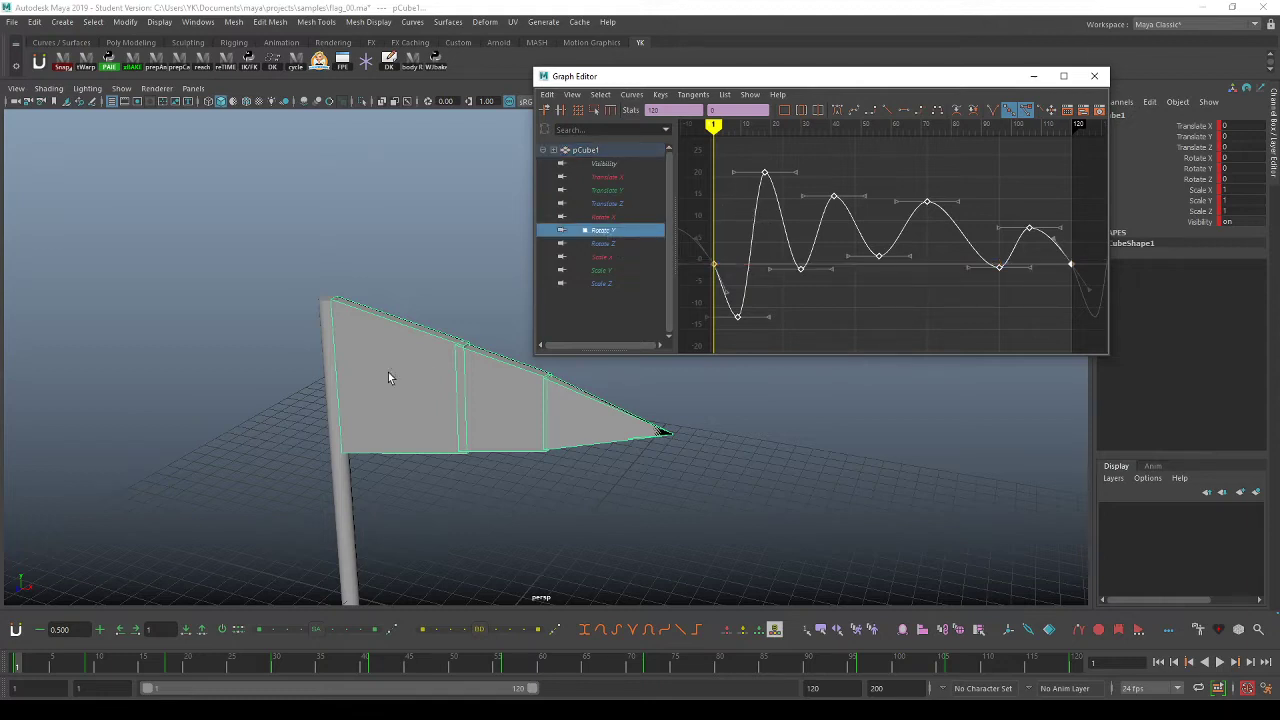
{"action": "left_click", "coordinate": [392, 374]}
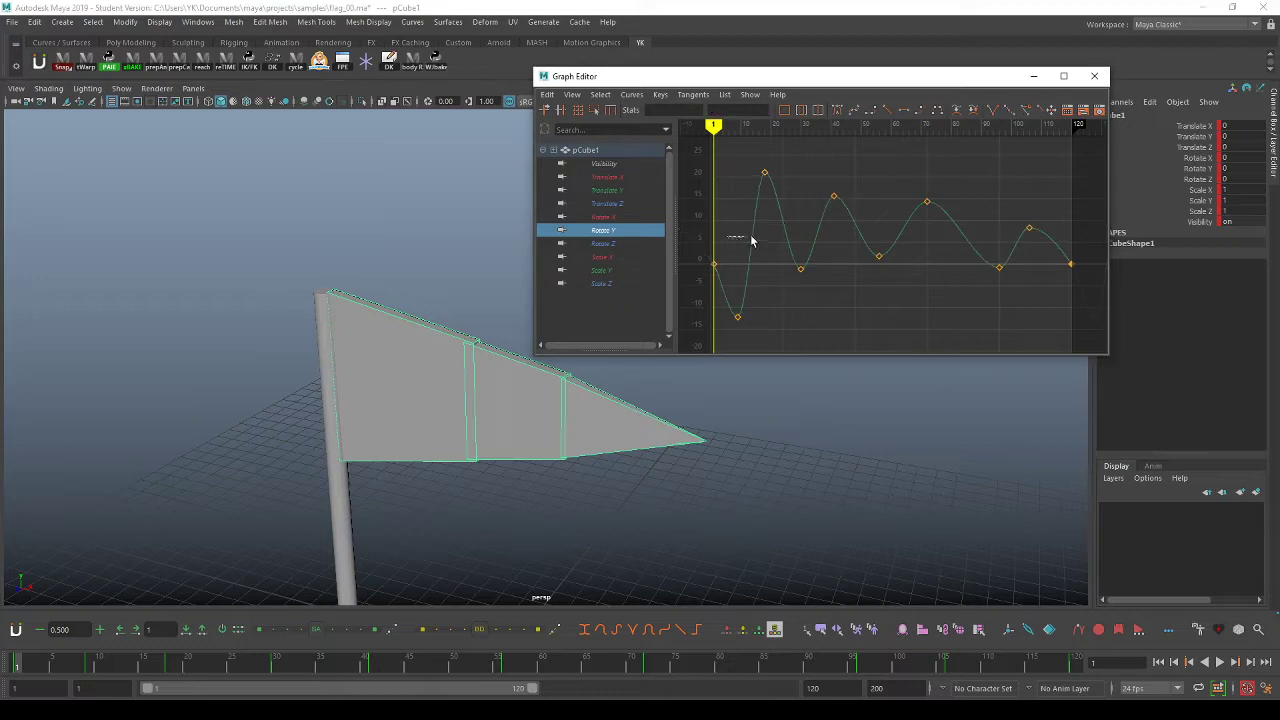
{"action": "left_click", "coordinate": [779, 248]}
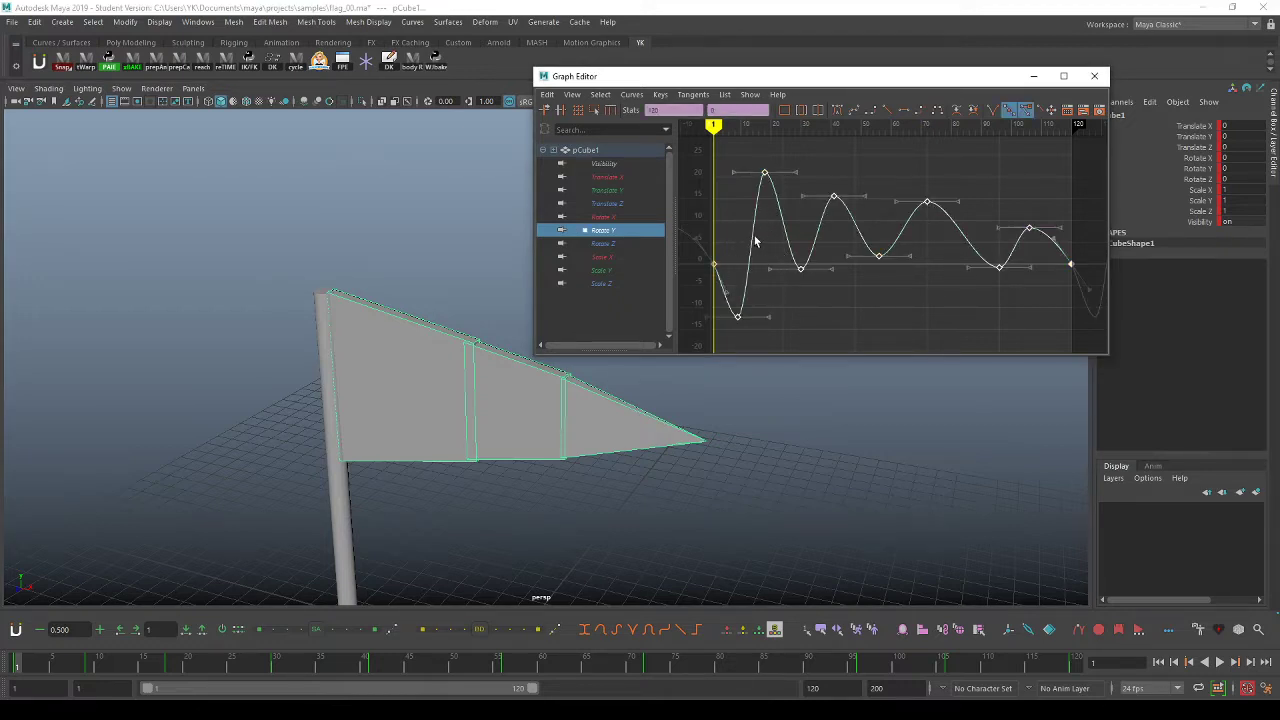
{"action": "left_click", "coordinate": [866, 311]}
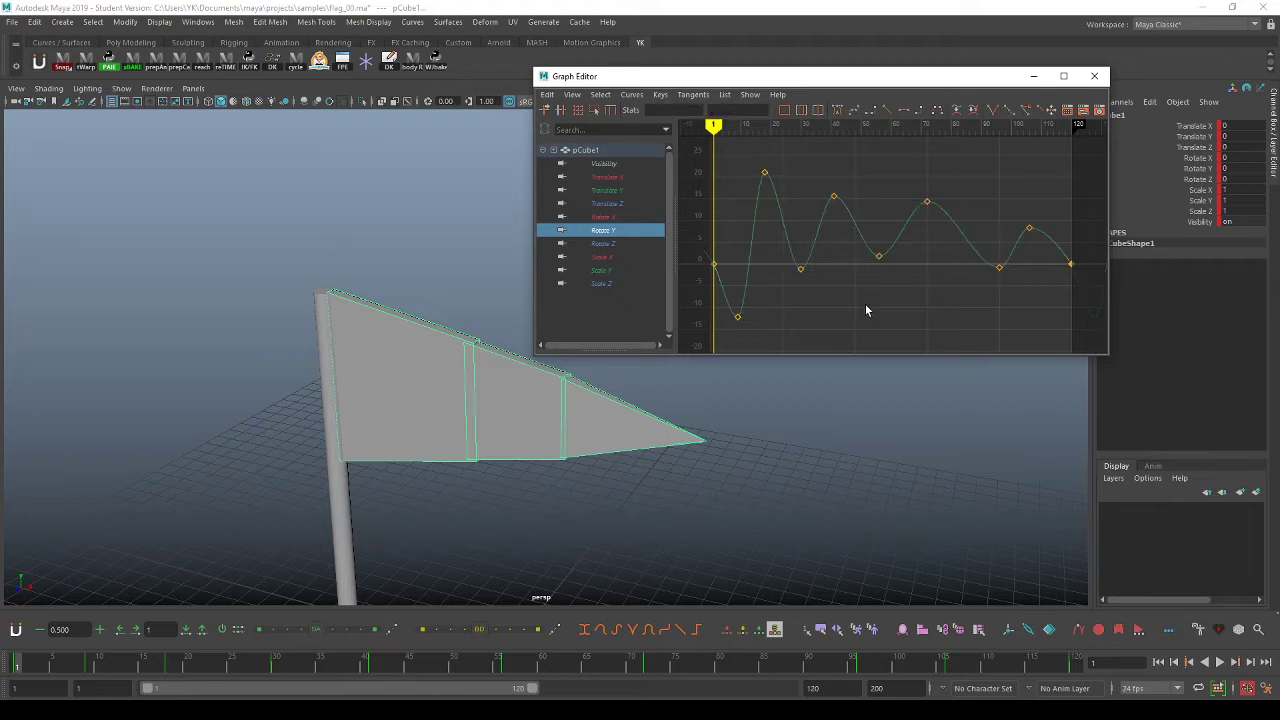
{"action": "left_click", "coordinate": [721, 283]}
Select the second and third flag sections together and set a key on both at frame 1.
{"action": "left_click", "coordinate": [529, 396]}
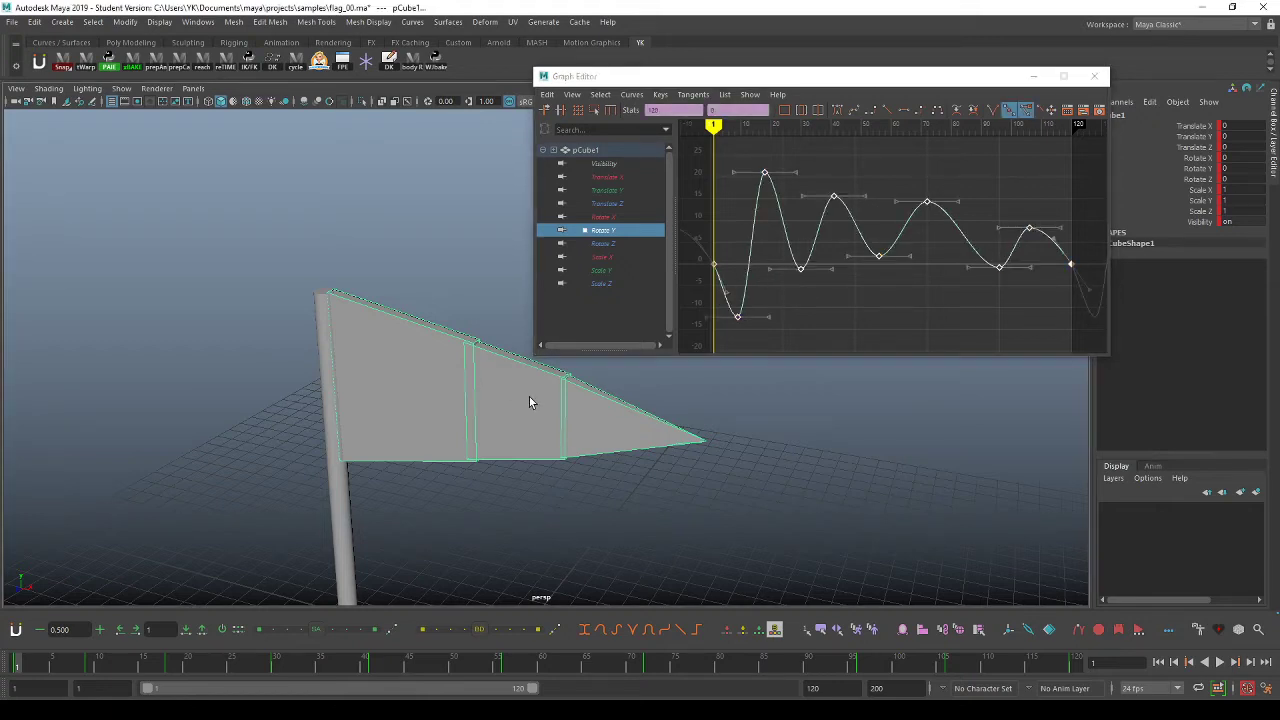
{"action": "left_click", "coordinate": [604, 407]}
{"action": "left_click", "coordinate": [401, 380]}
{"action": "left_click", "coordinate": [585, 397]}
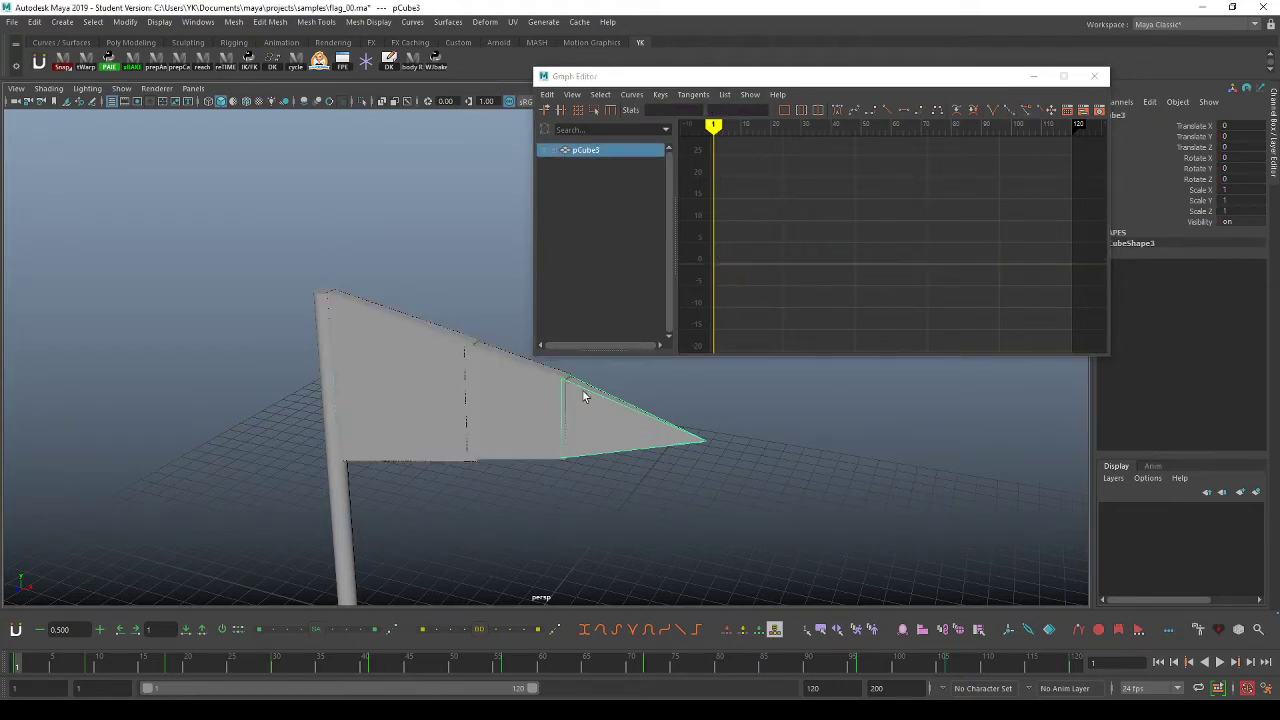
{"action": "left_click", "coordinate": [547, 398]}
{"action": "left_click", "coordinate": [583, 406]}
{"action": "left_click", "coordinate": [526, 406]}
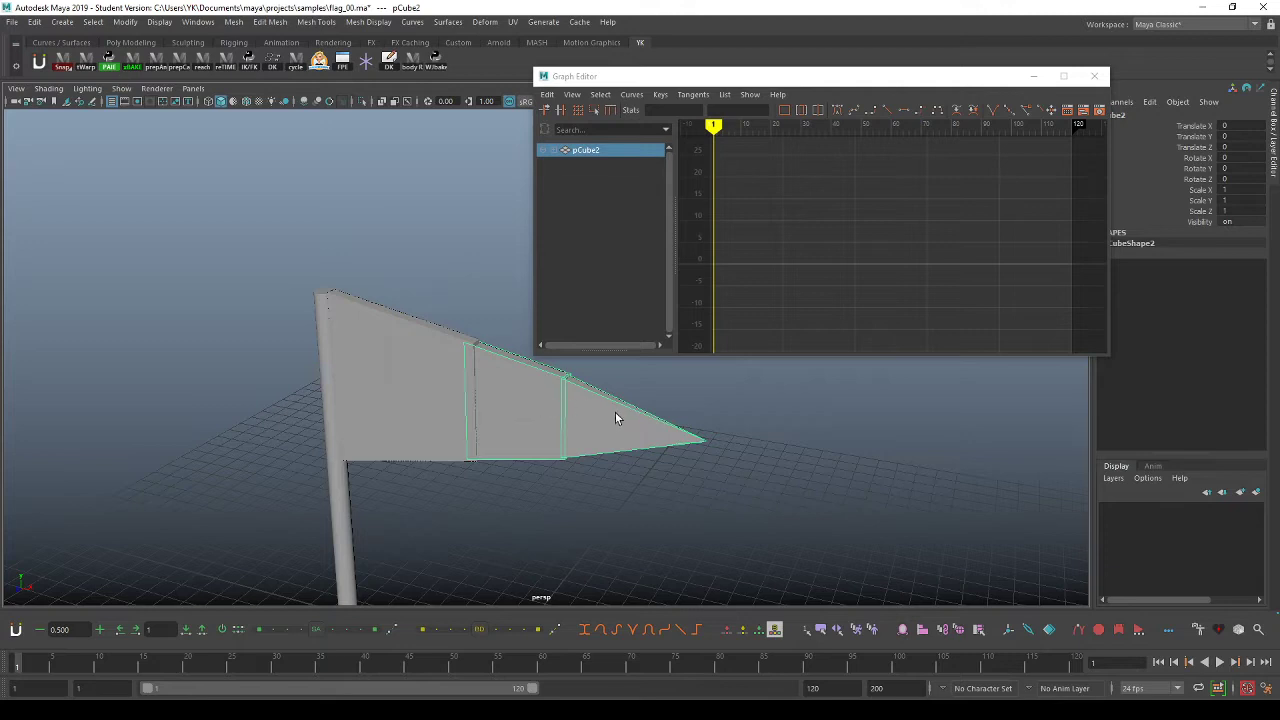
{"action": "left_click", "coordinate": [615, 418], "text": "shift"}
{"action": "key", "text": "s"}
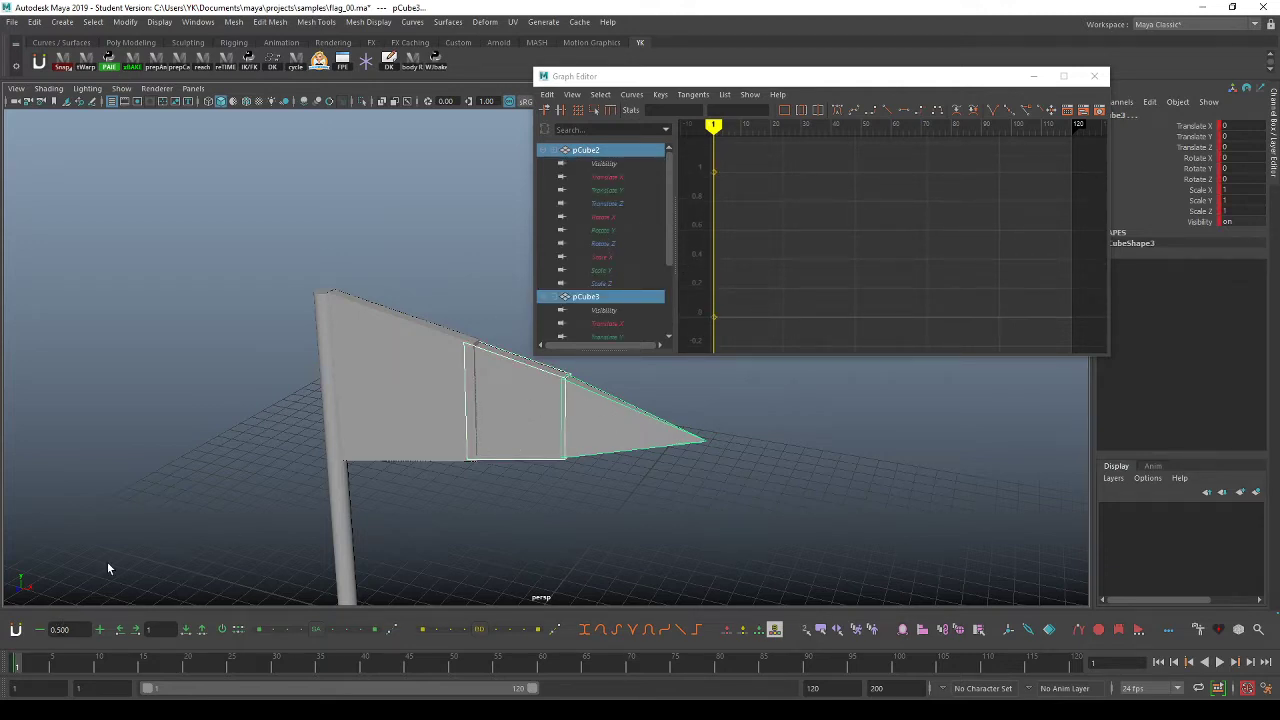
Paste the copied curve onto the frame 1 Rotate Y keys of the second and third flag sections.
{"action": "left_click", "coordinate": [608, 231]}
{"action": "scroll", "coordinate": [620, 277], "scroll_direction": "down", "scroll_amount": 2}
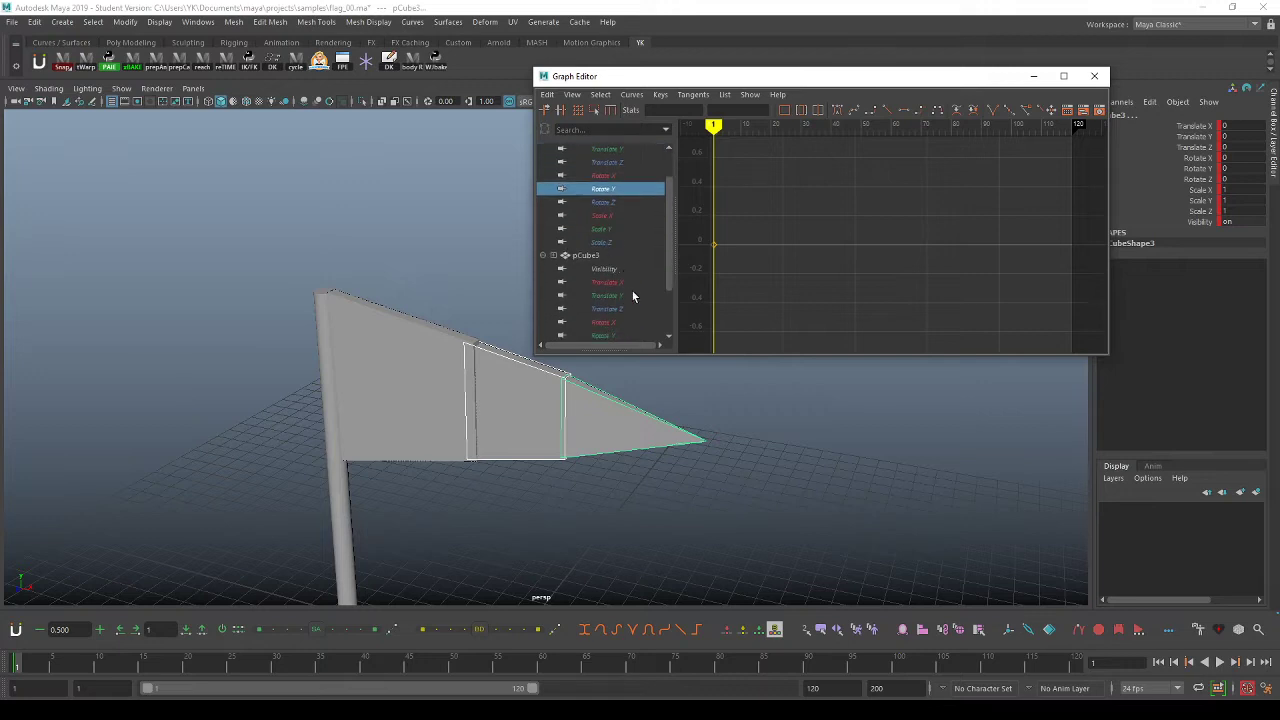
{"action": "left_click", "coordinate": [608, 335], "text": "ctrl"}
{"action": "key", "text": "f"}
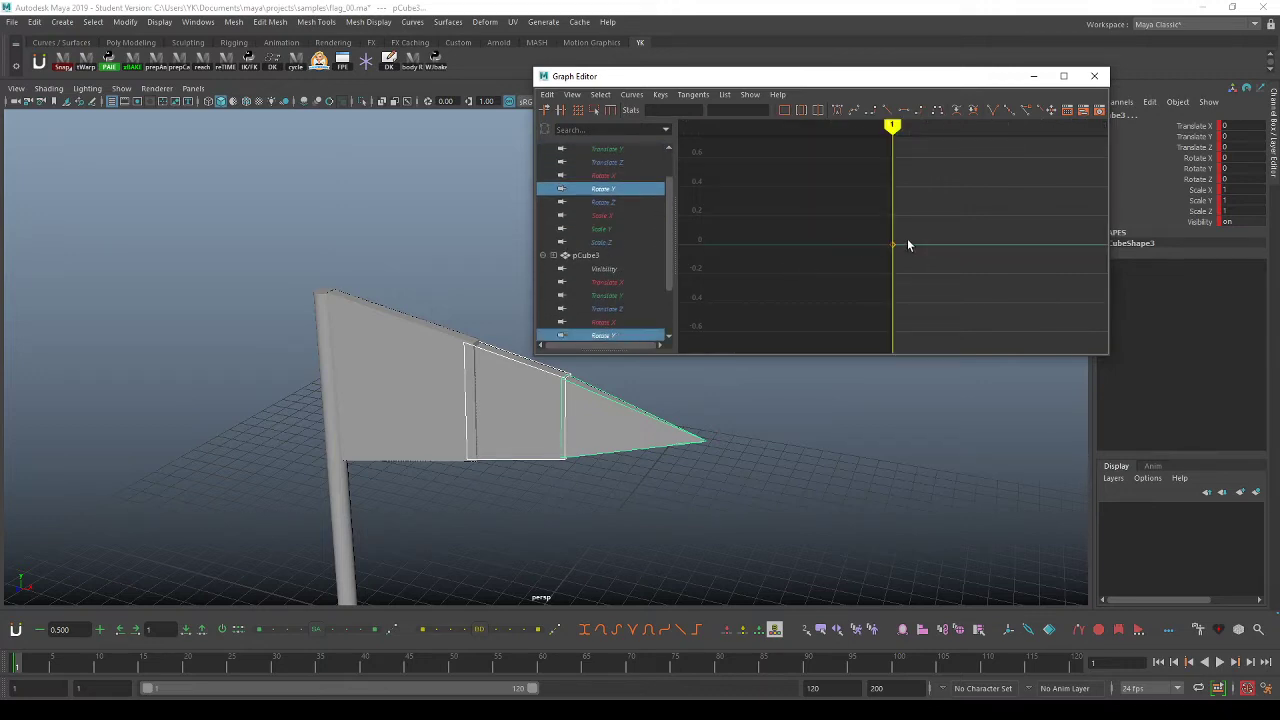
{"action": "left_click_drag", "start_coordinate": [934, 211], "coordinate": [930, 264]}
{"action": "middle_click_drag", "start_coordinate": [930, 264], "coordinate": [881, 268], "text": "alt"}
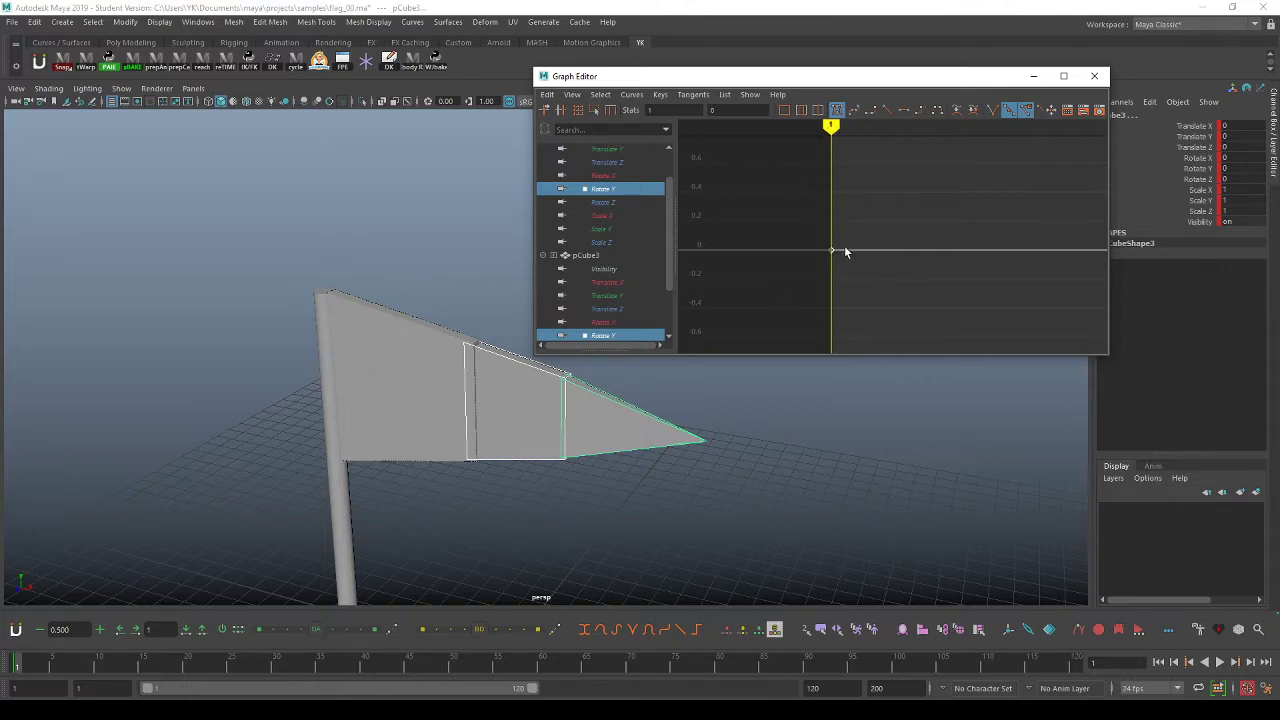
{"action": "right_click_drag", "start_coordinate": [917, 243], "coordinate": [863, 220], "text": "alt"}
{"action": "middle_click_drag", "start_coordinate": [910, 227], "coordinate": [854, 229], "text": "alt"}
{"action": "left_click_drag", "start_coordinate": [857, 226], "coordinate": [809, 271]}
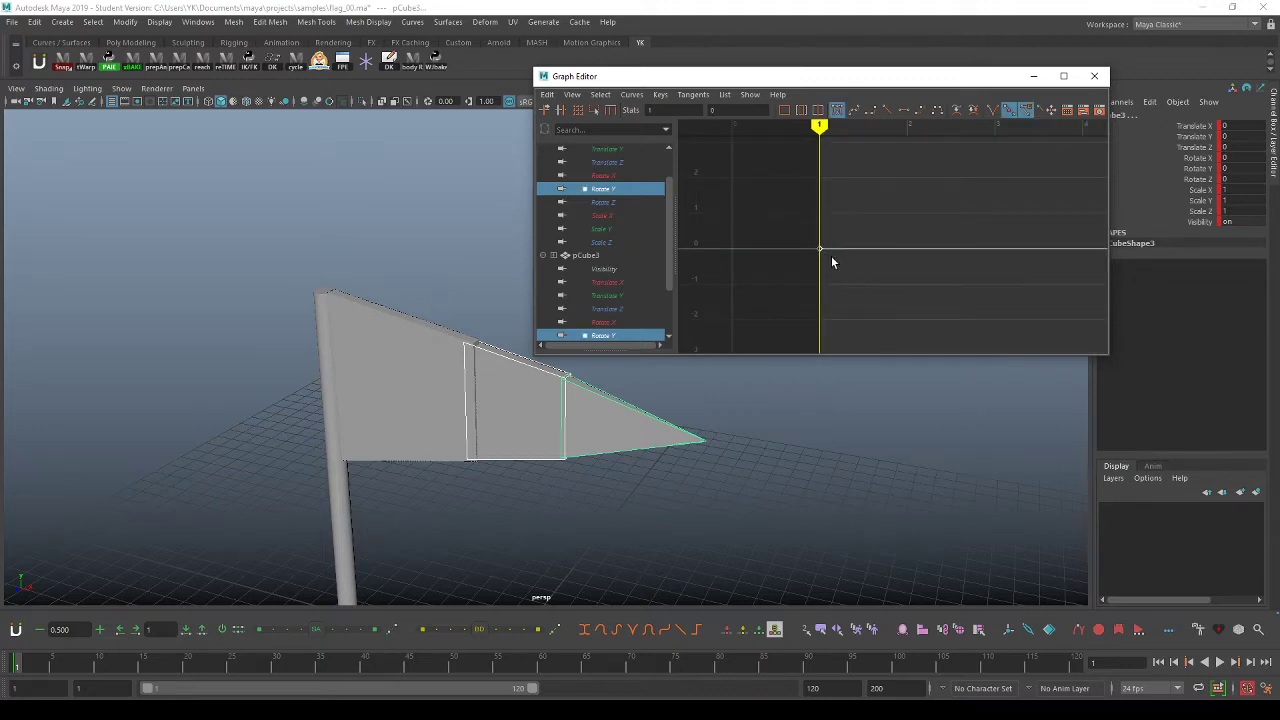
{"action": "key", "text": "ctrl+v"}
{"action": "key", "text": "f"}
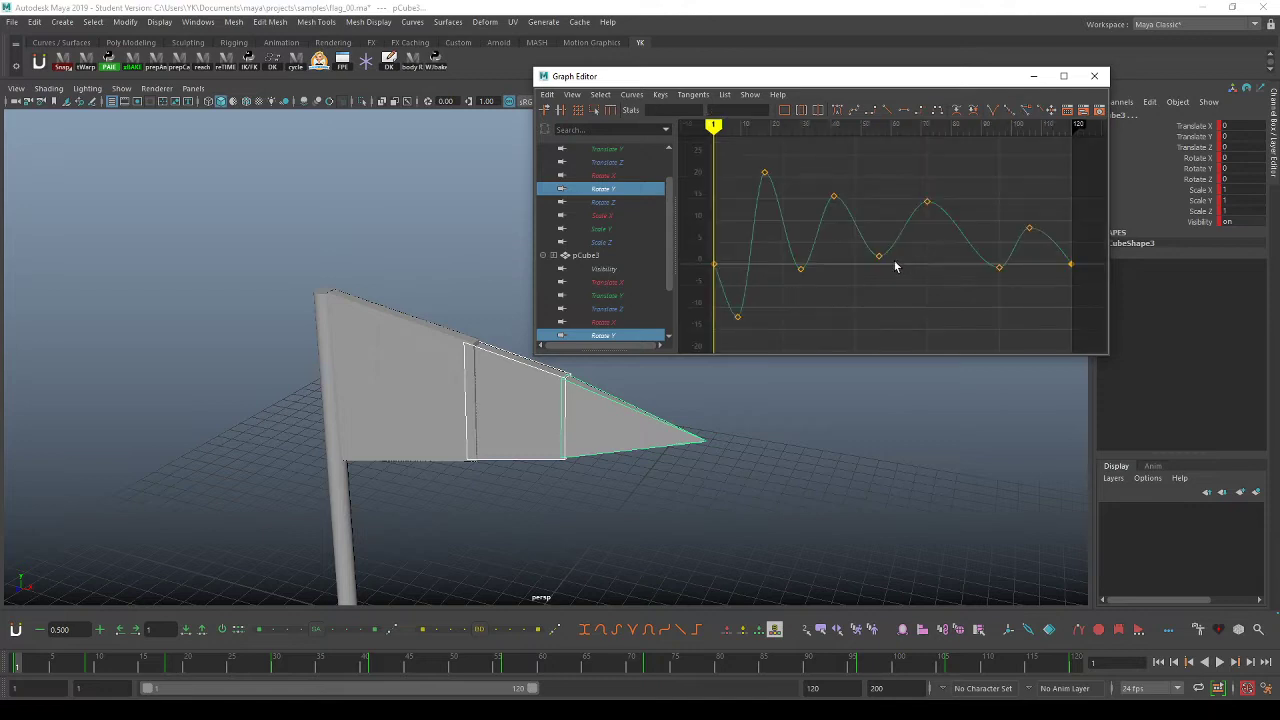
Select all three flag sections and show only their Rotate Y curves, stacked one above another.
{"action": "left_click", "coordinate": [621, 192]}
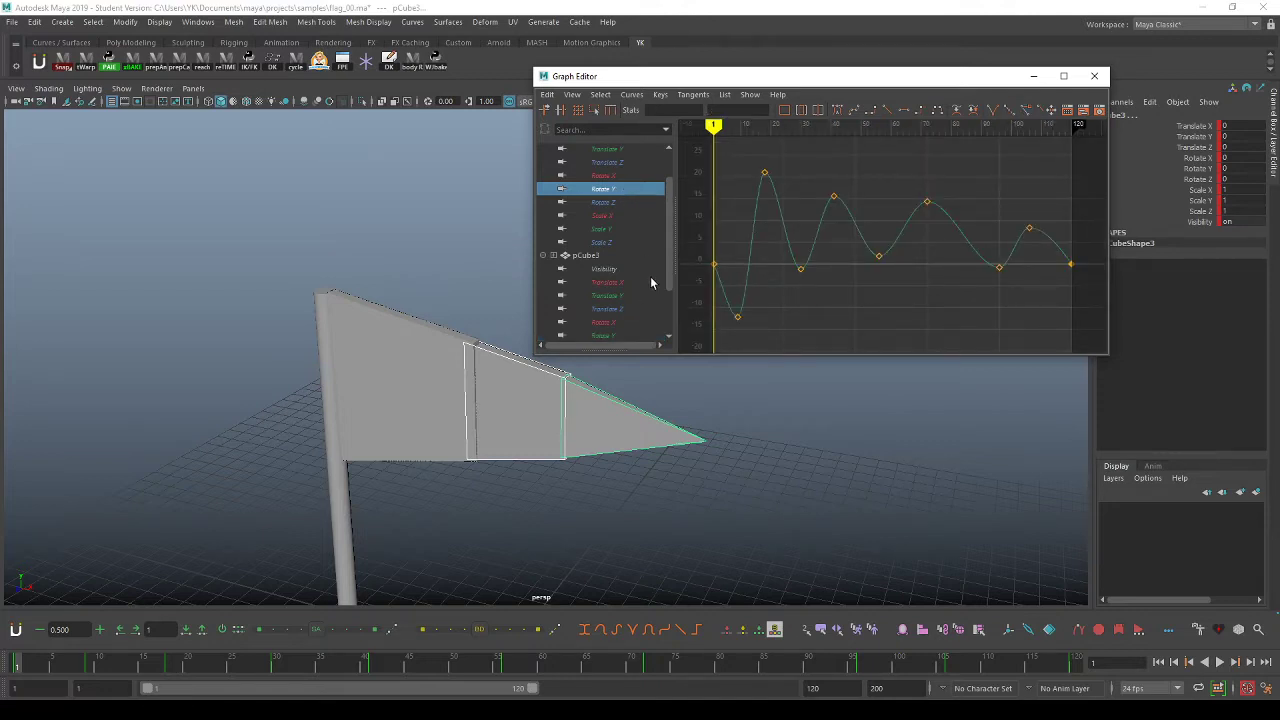
{"action": "left_click", "coordinate": [604, 337]}
{"action": "left_click", "coordinate": [438, 372]}
{"action": "left_click", "coordinate": [530, 388], "text": "shift"}
{"action": "left_click", "coordinate": [633, 416], "text": "shift"}
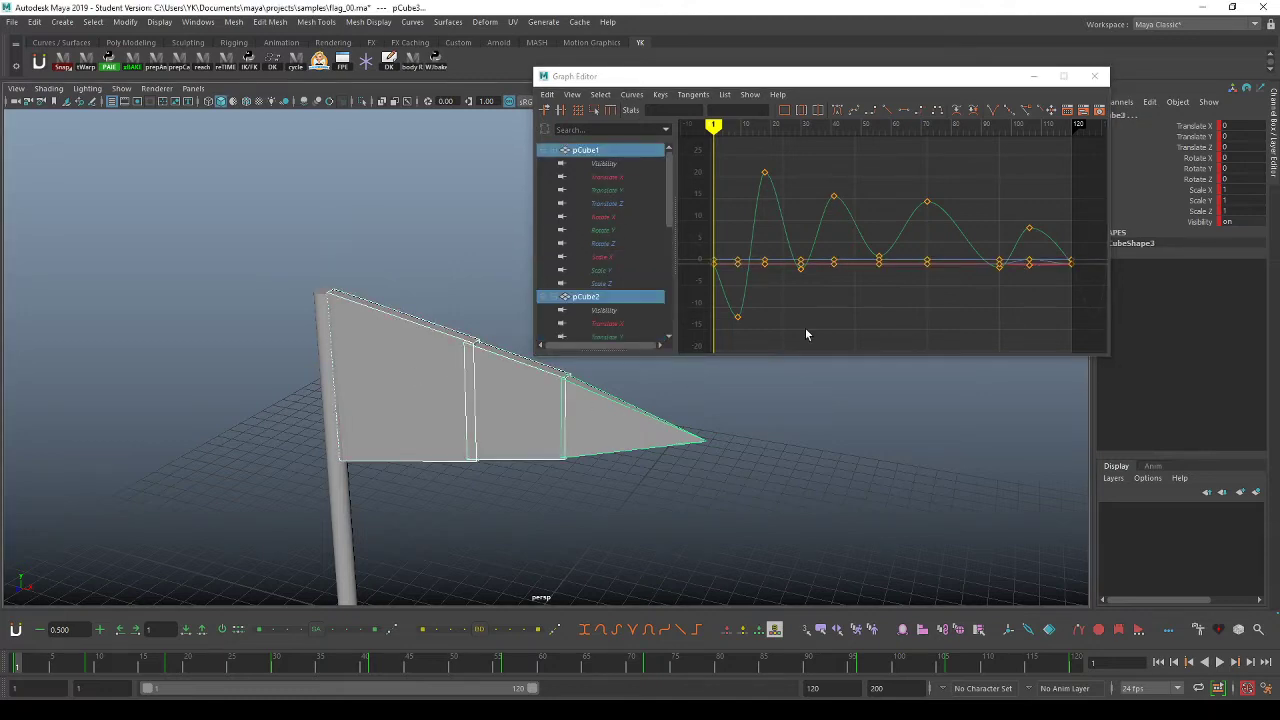
{"action": "left_click", "coordinate": [1200, 168]}
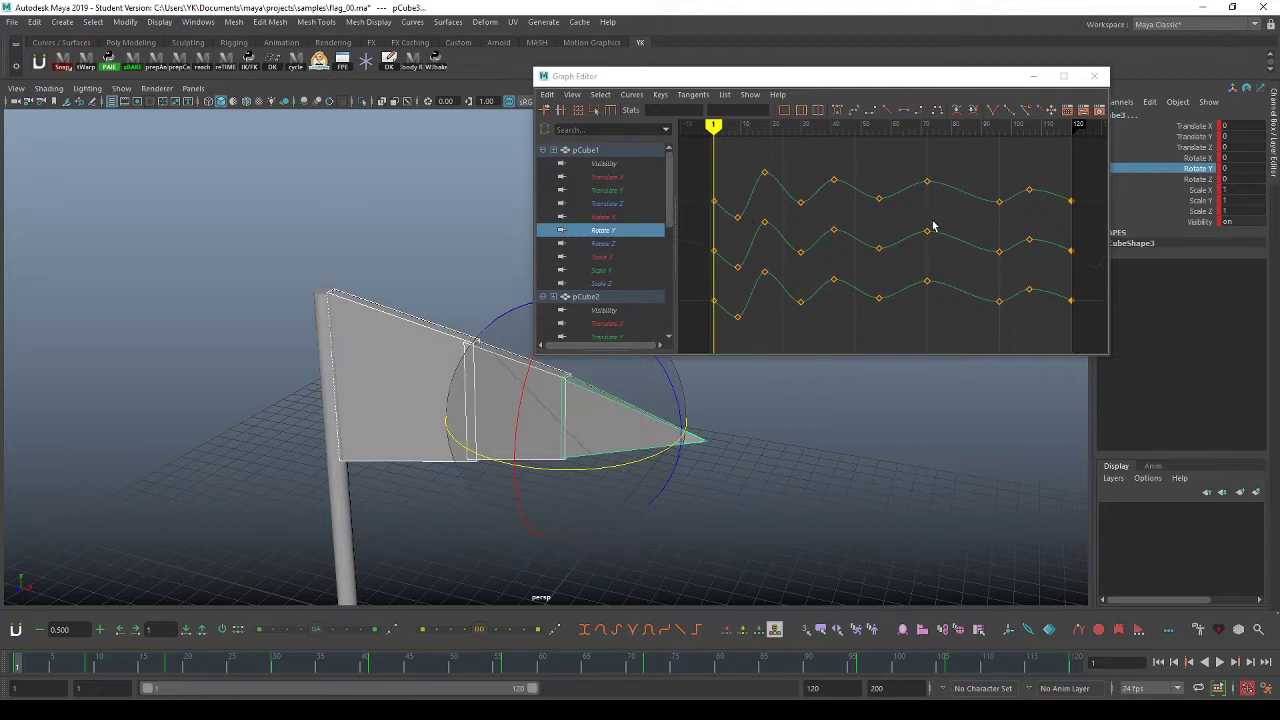
Review the Paste Keys options for time range, paste method and Connect, leaving the settings as they are.
{"action": "left_click", "coordinate": [547, 94]}
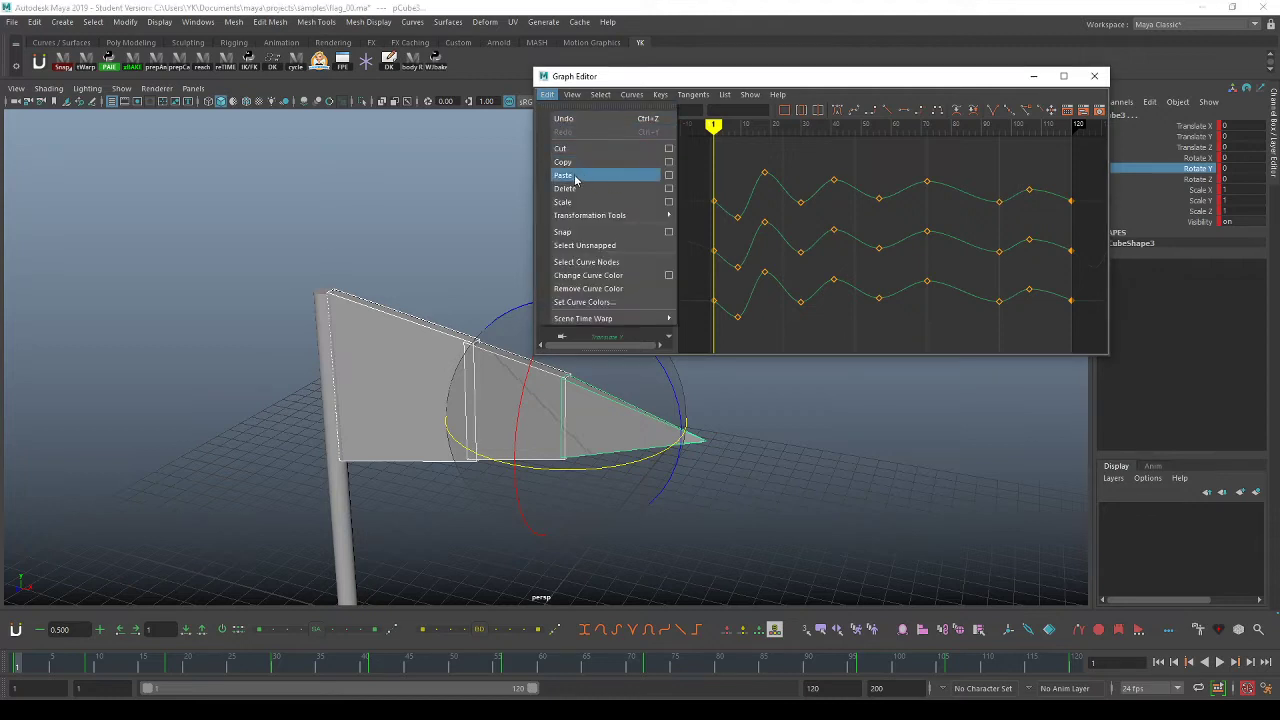
{"action": "left_click", "coordinate": [668, 175]}
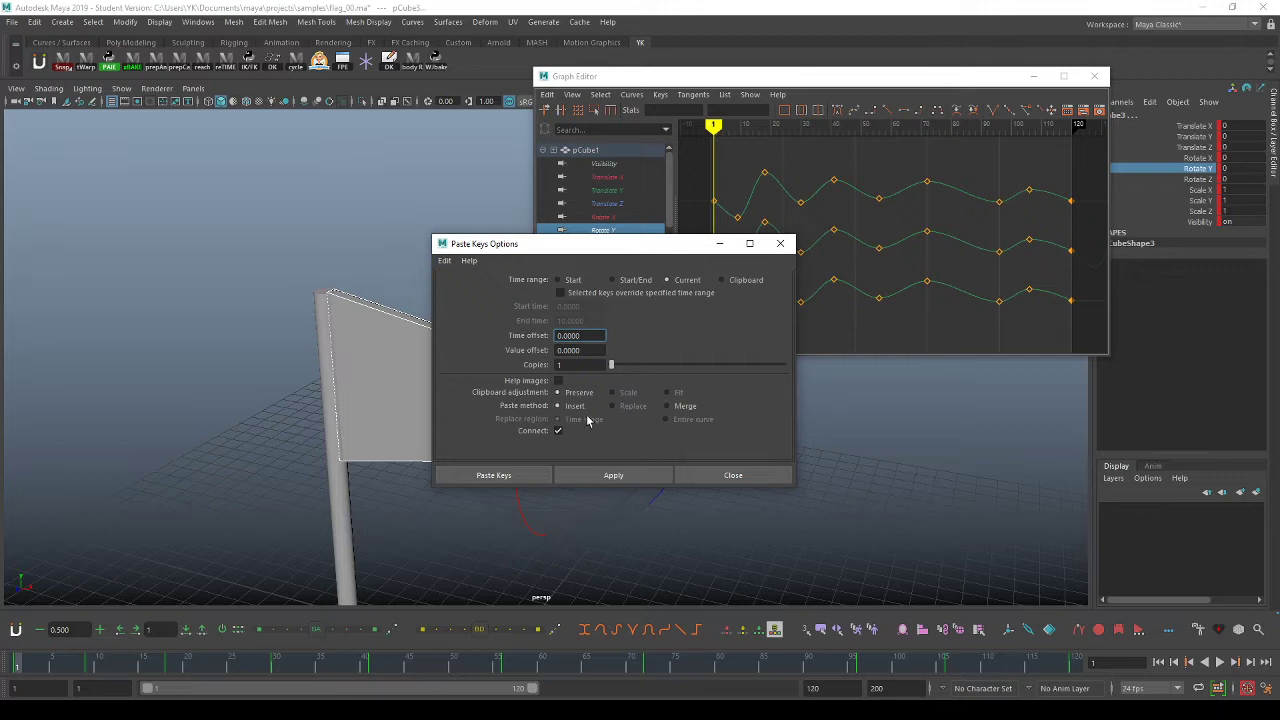
{"action": "left_click", "coordinate": [788, 477]}
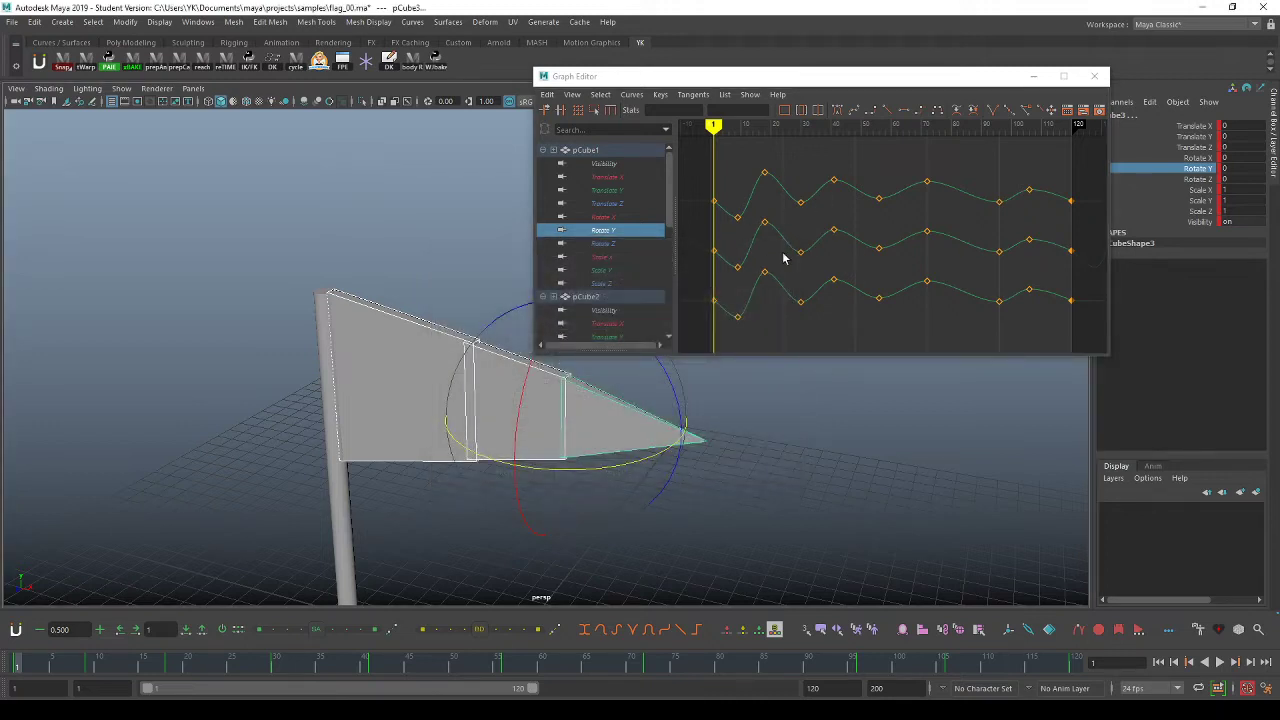
Play back the three flag sections moving together and check the motion from above and from the side.
{"action": "left_click_drag", "start_coordinate": [788, 409], "coordinate": [749, 428], "text": "alt"}
{"action": "key", "text": "alt+v"}
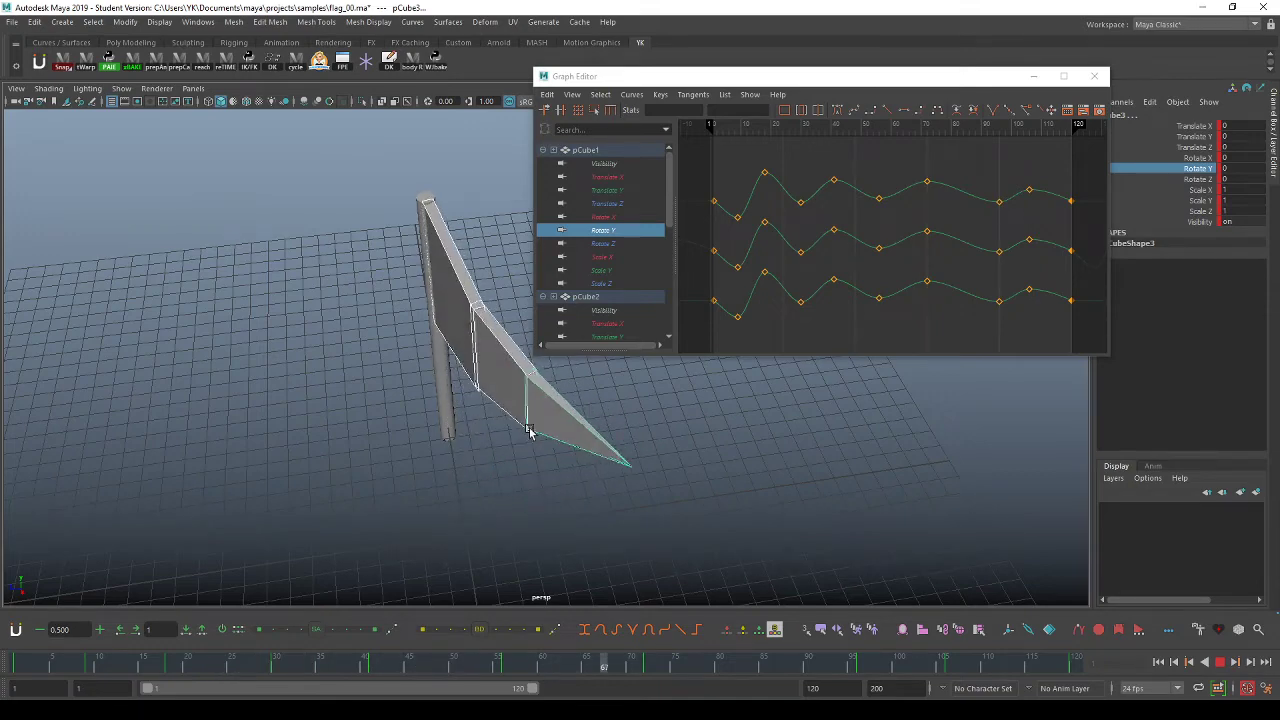
{"action": "left_click_drag", "start_coordinate": [512, 457], "coordinate": [631, 438], "text": "alt"}
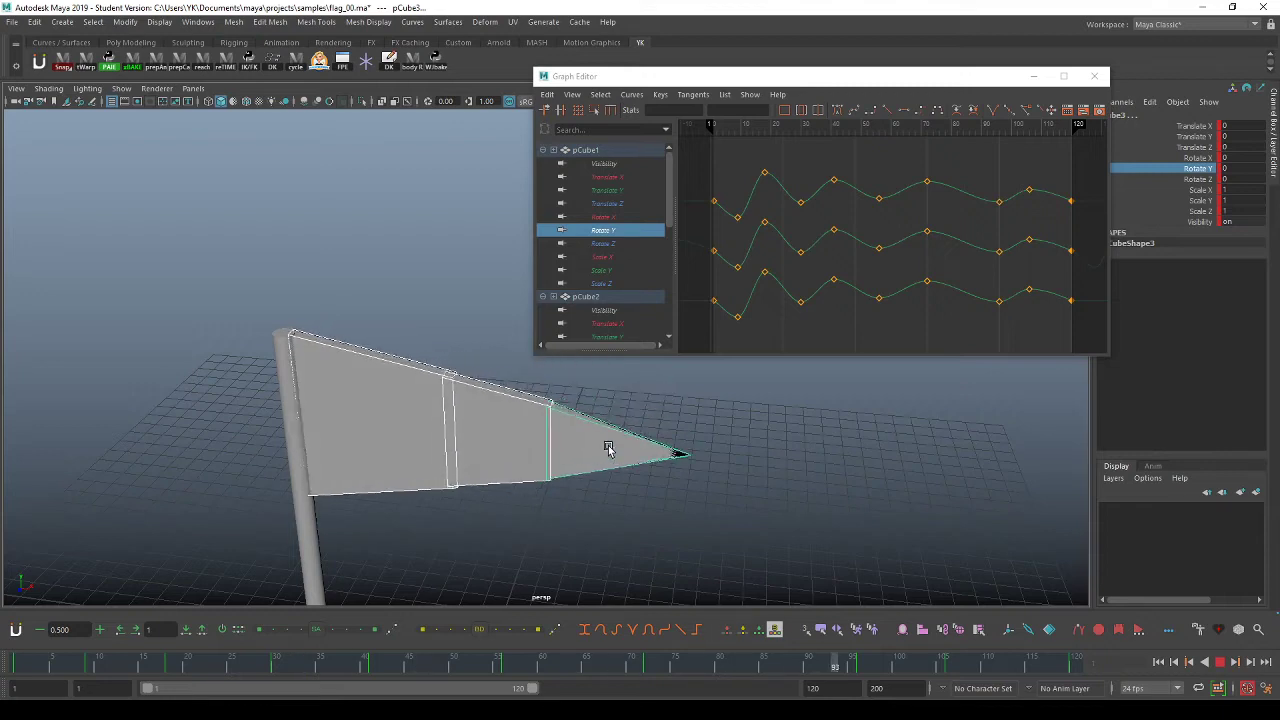
{"action": "key", "text": "alt+v"}
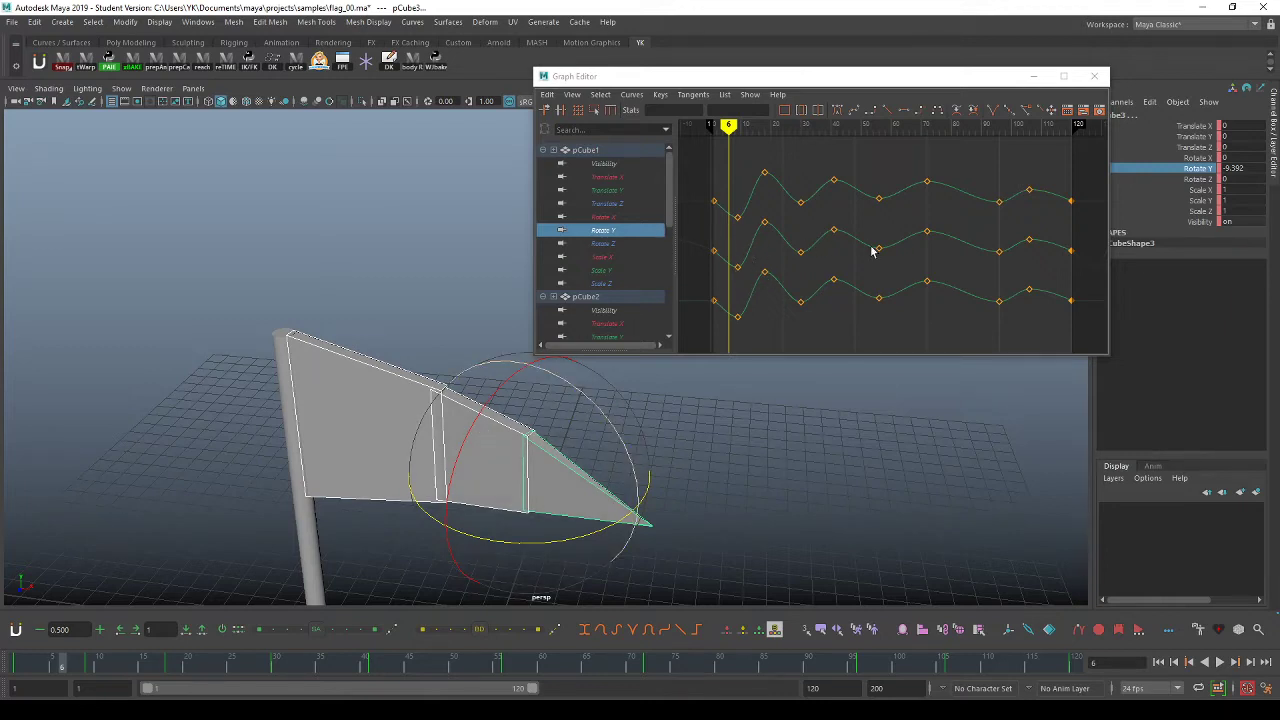
Unstack the curves and show only the Rotate Y curves of the second and third flag sections, with the time at frame 1.
{"action": "left_click", "coordinate": [898, 337]}
{"action": "left_click", "coordinate": [789, 240]}
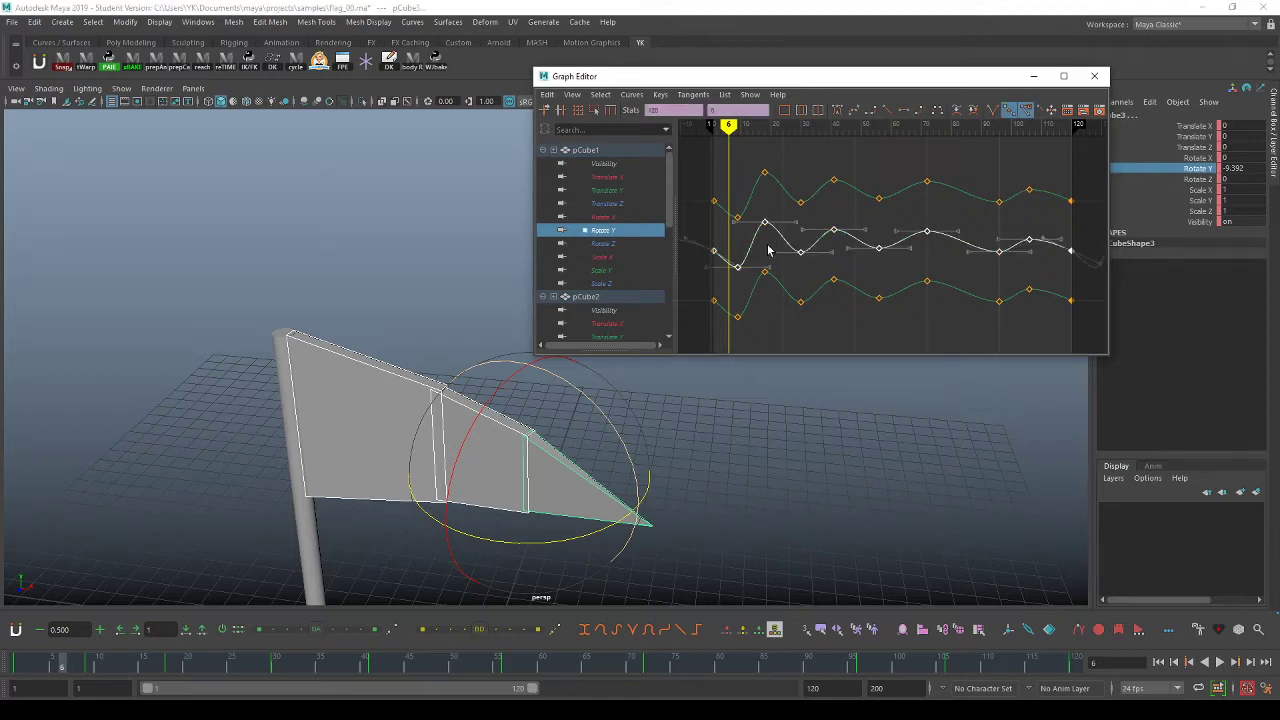
{"action": "key", "text": "f"}
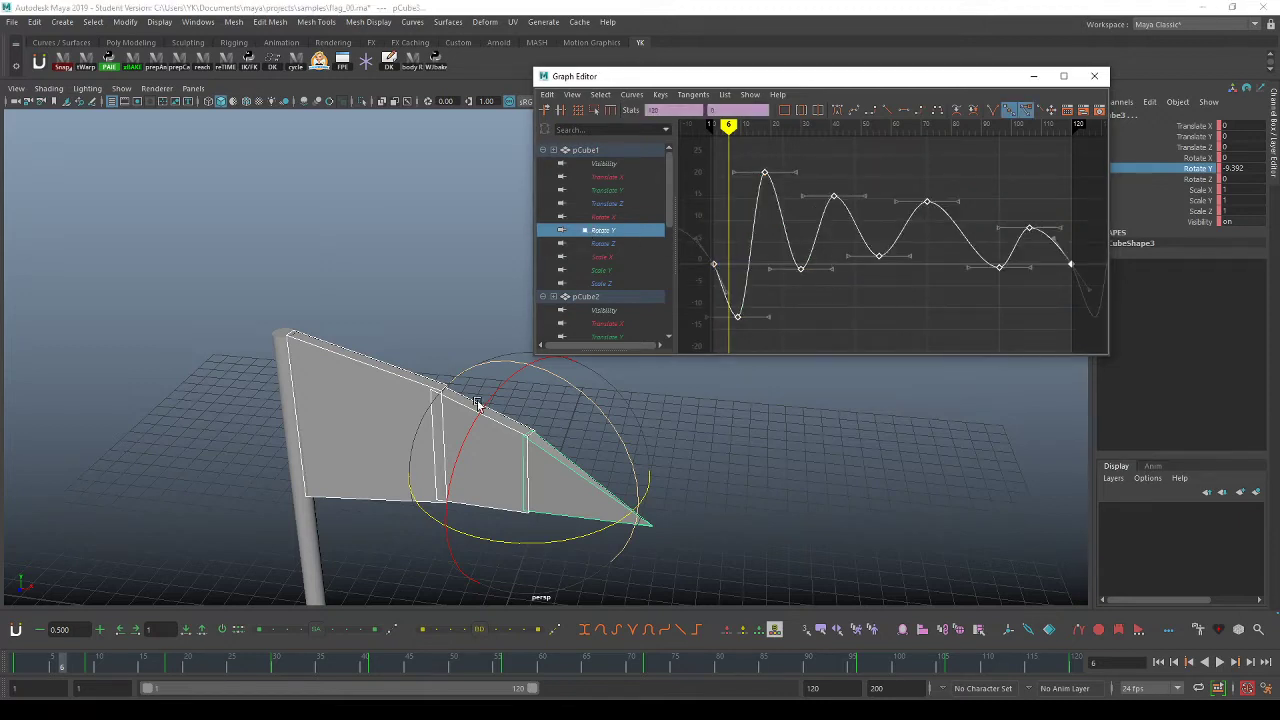
{"action": "left_click", "coordinate": [508, 443]}
{"action": "left_click", "coordinate": [562, 465], "text": "shift"}
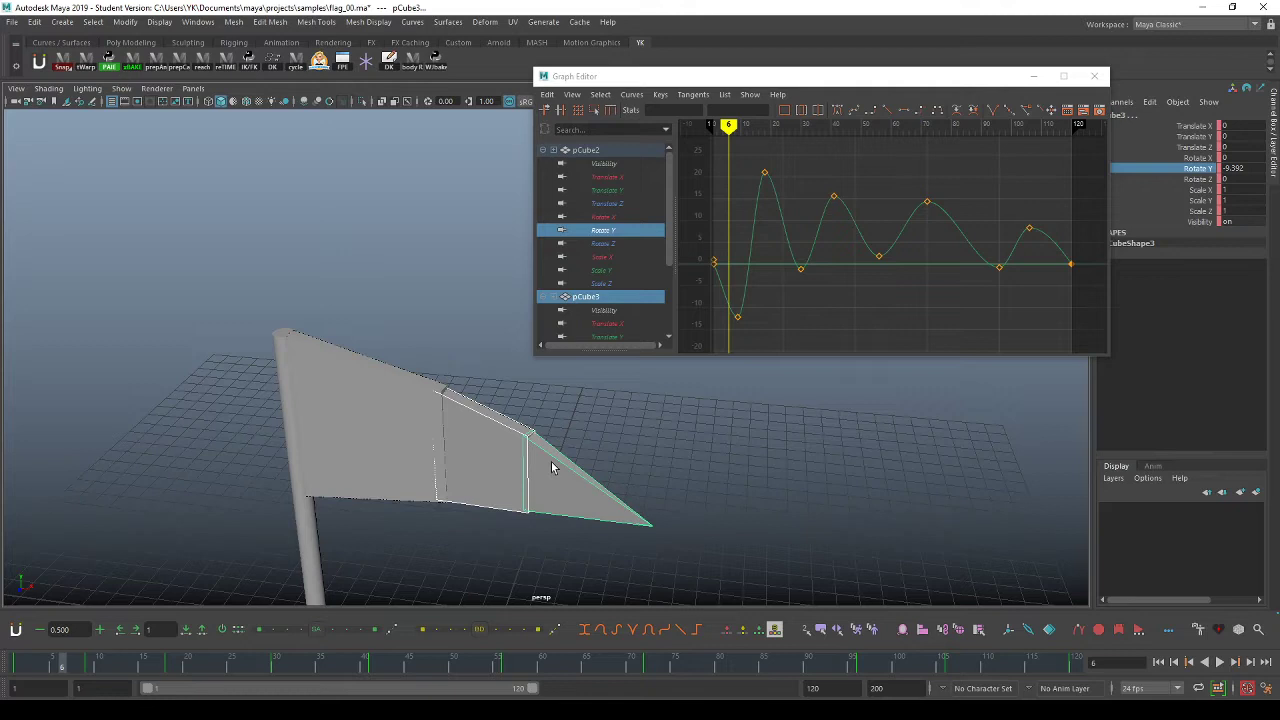
{"action": "left_click", "coordinate": [18, 664]}
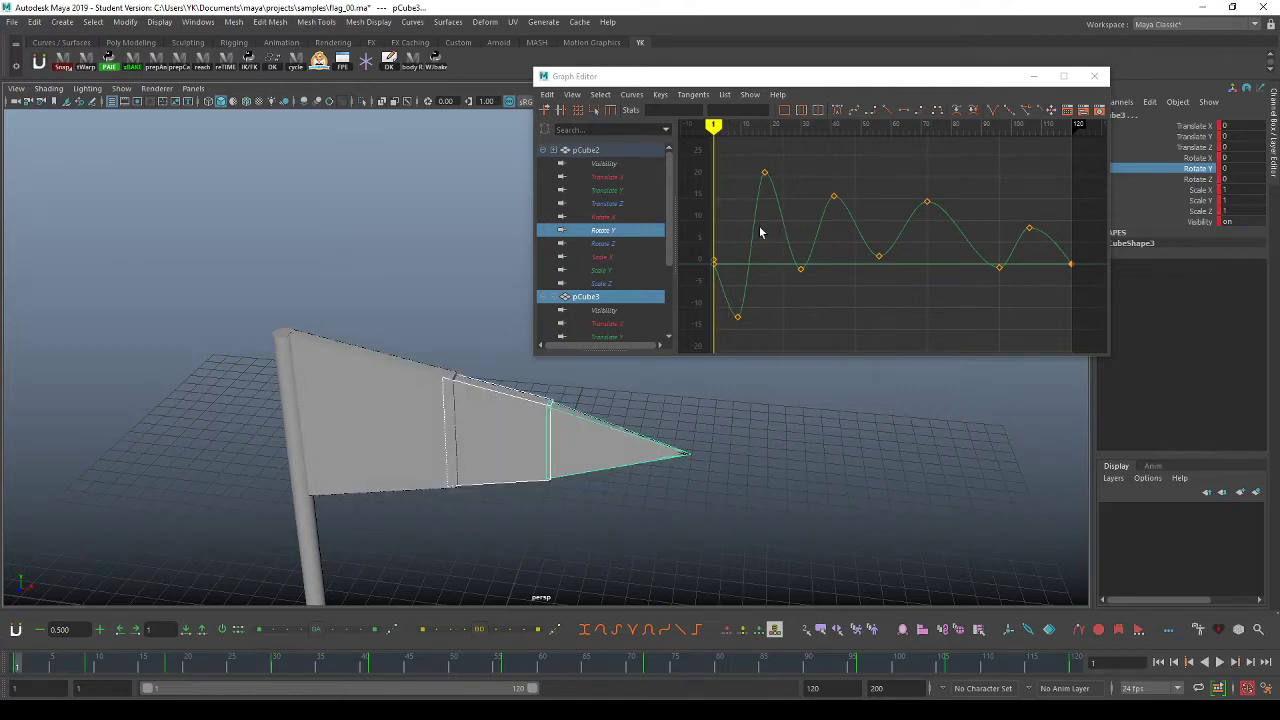
{"action": "left_click", "coordinate": [1184, 160]}
{"action": "left_click", "coordinate": [1195, 169]}
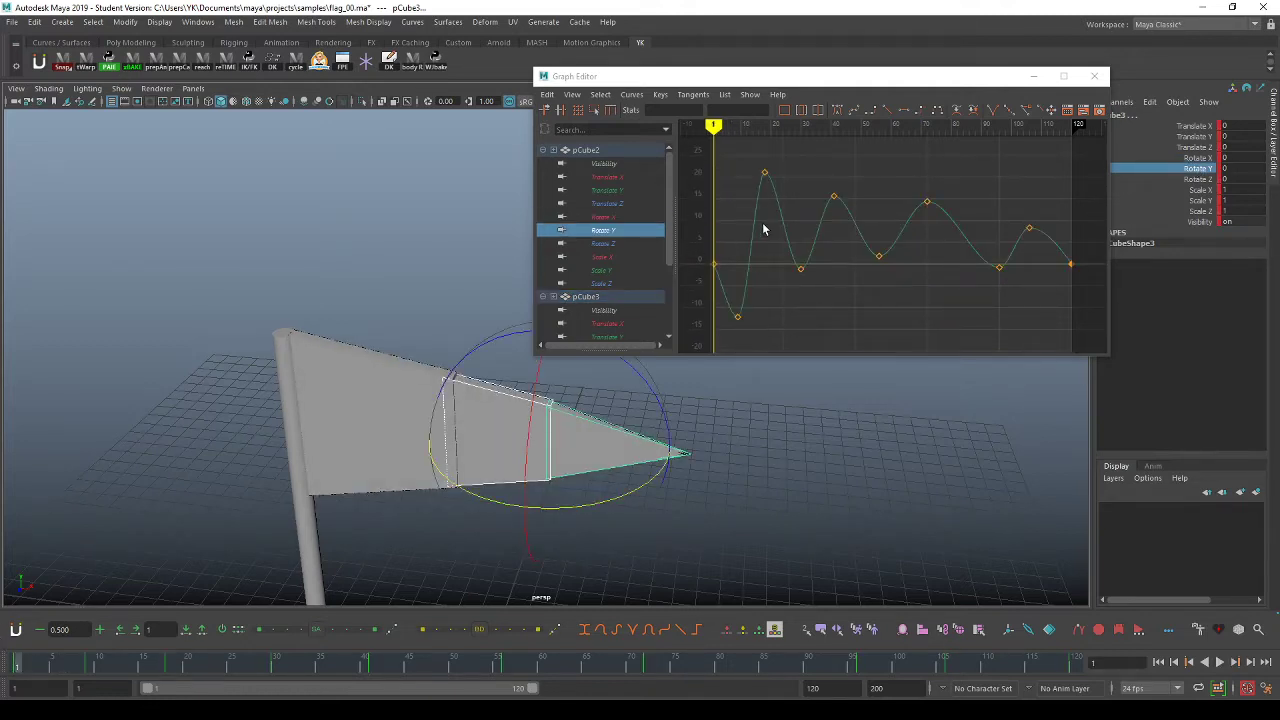
Examine the Rotate Y curves of the second and third sections around frame 1 and across the whole frame range.
{"action": "left_click", "coordinate": [793, 247]}
{"action": "right_click_drag", "start_coordinate": [793, 249], "coordinate": [893, 272], "text": "alt"}
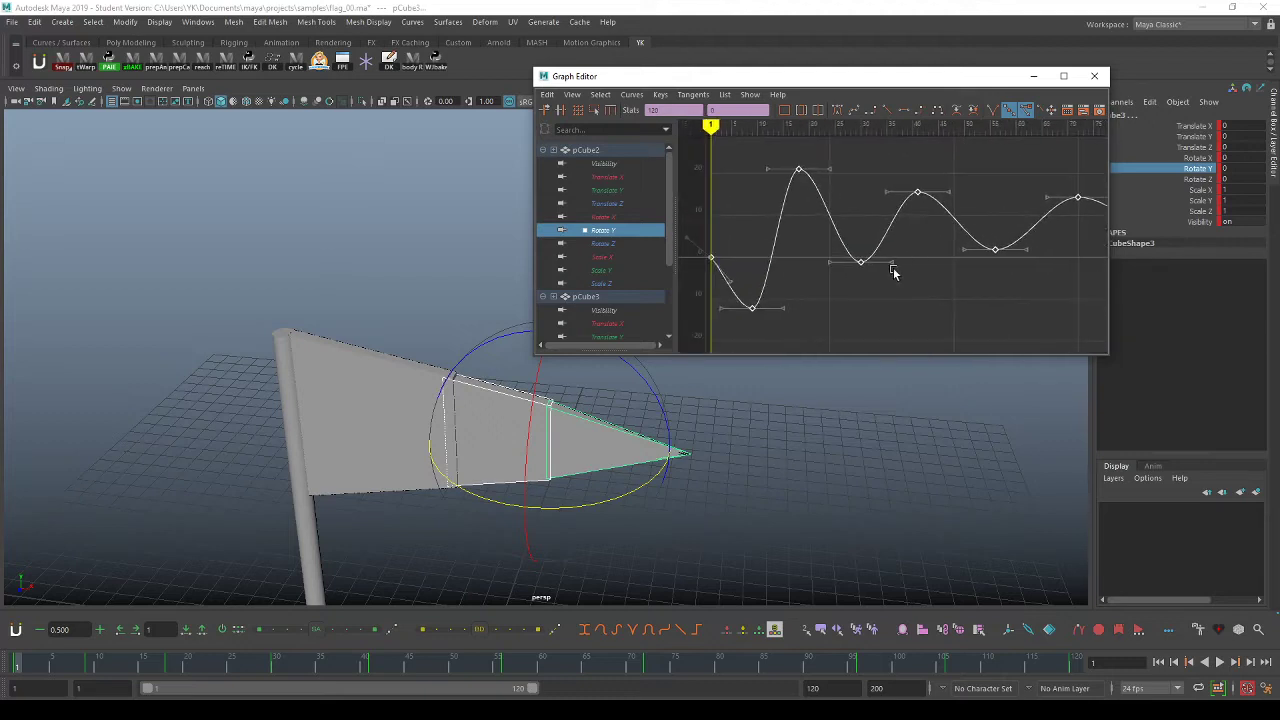
{"action": "left_click", "coordinate": [297, 64]}
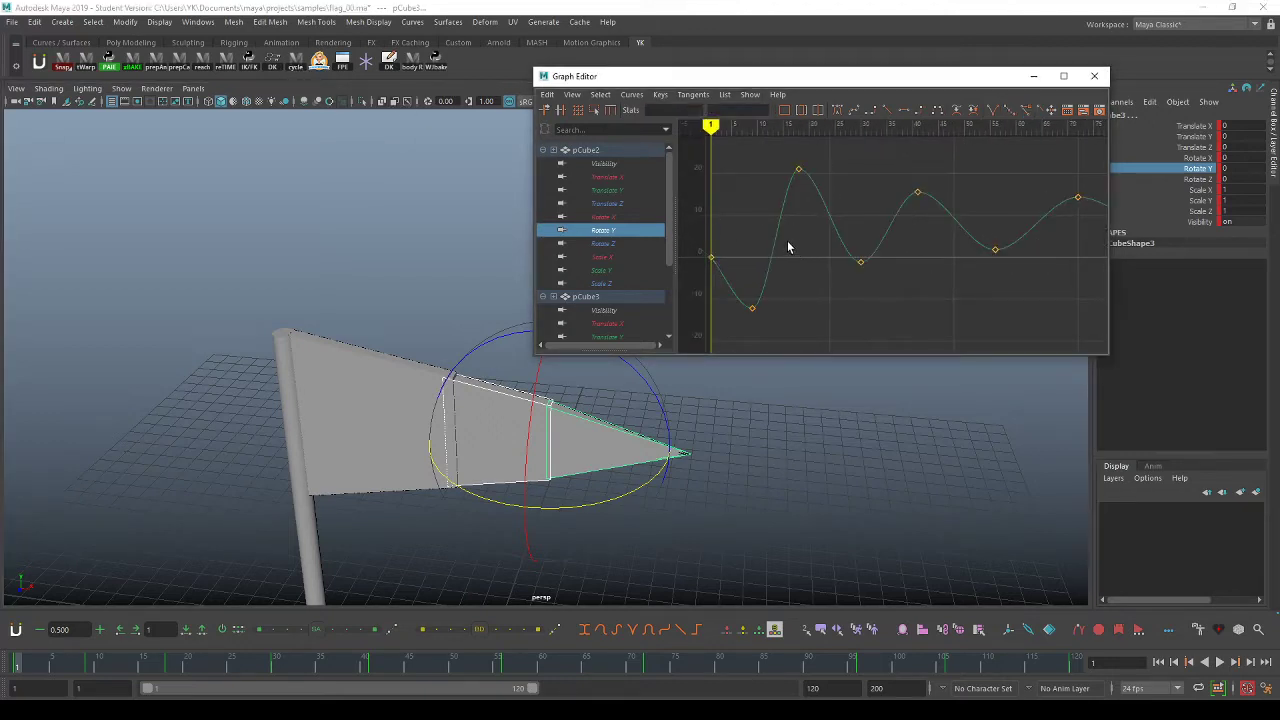
{"action": "middle_click_drag", "start_coordinate": [787, 240], "coordinate": [828, 240], "text": "alt"}
{"action": "key", "text": "ctrl+z"}
{"action": "scroll", "coordinate": [858, 243], "scroll_direction": "down", "scroll_amount": 5}
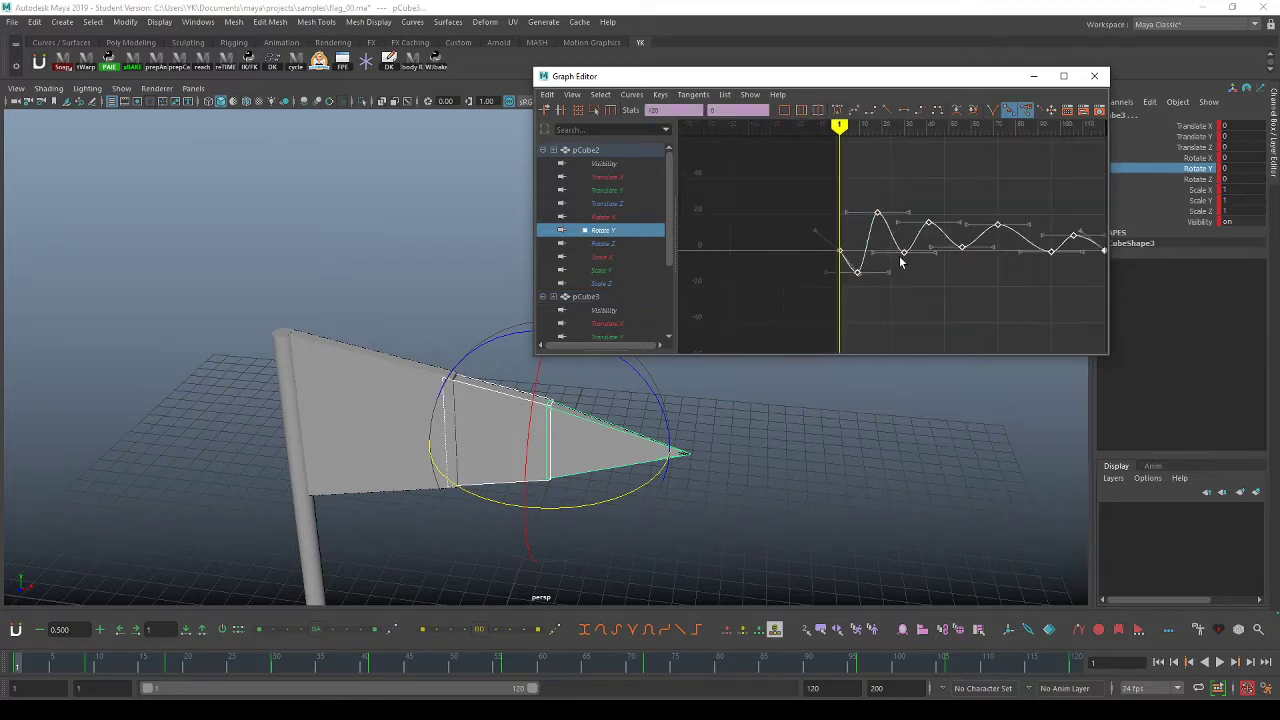
{"action": "left_click", "coordinate": [899, 260]}
{"action": "scroll", "coordinate": [878, 251], "scroll_direction": "up", "scroll_amount": 4}
{"action": "right_click_drag", "start_coordinate": [911, 240], "coordinate": [890, 242], "text": "alt+shift"}
{"action": "middle_click_drag", "start_coordinate": [925, 245], "coordinate": [866, 256], "text": "alt"}
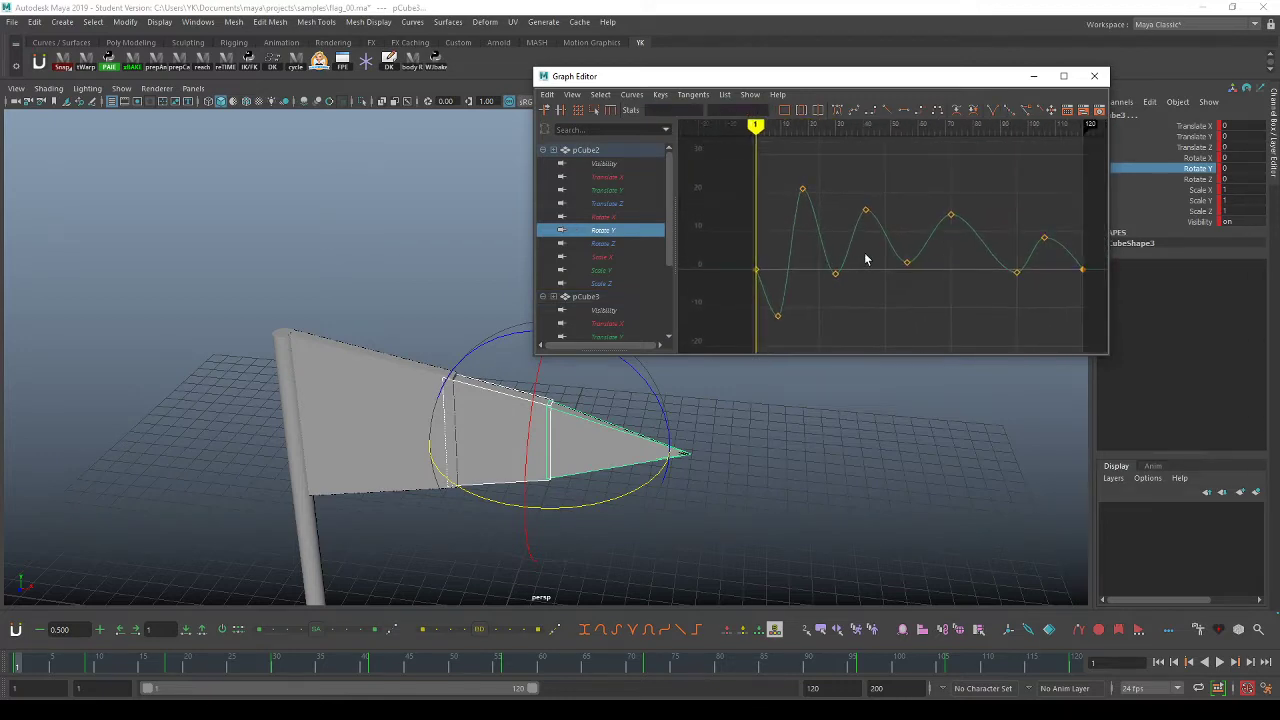
{"action": "right_click_drag", "start_coordinate": [866, 256], "coordinate": [860, 253], "text": "alt+shift"}
Set Pre Infinity to Cycle for the Rotate Y curves of the second and third flag sections.
{"action": "mouse_move", "coordinate": [785, 257]}
{"action": "left_mouse_down"}
{"action": "mouse_move", "coordinate": [810, 256]}
{"action": "mouse_move", "coordinate": [798, 278]}
{"action": "left_mouse_up"}
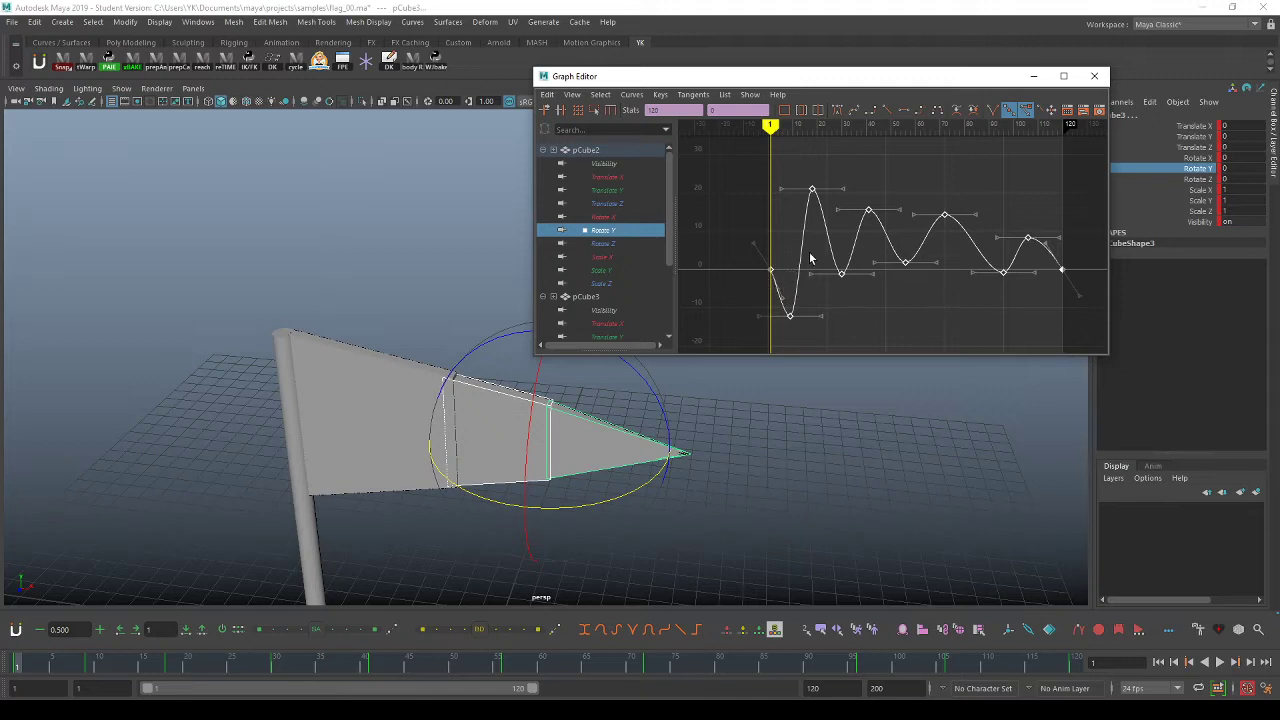
{"action": "left_click", "coordinate": [631, 95]}
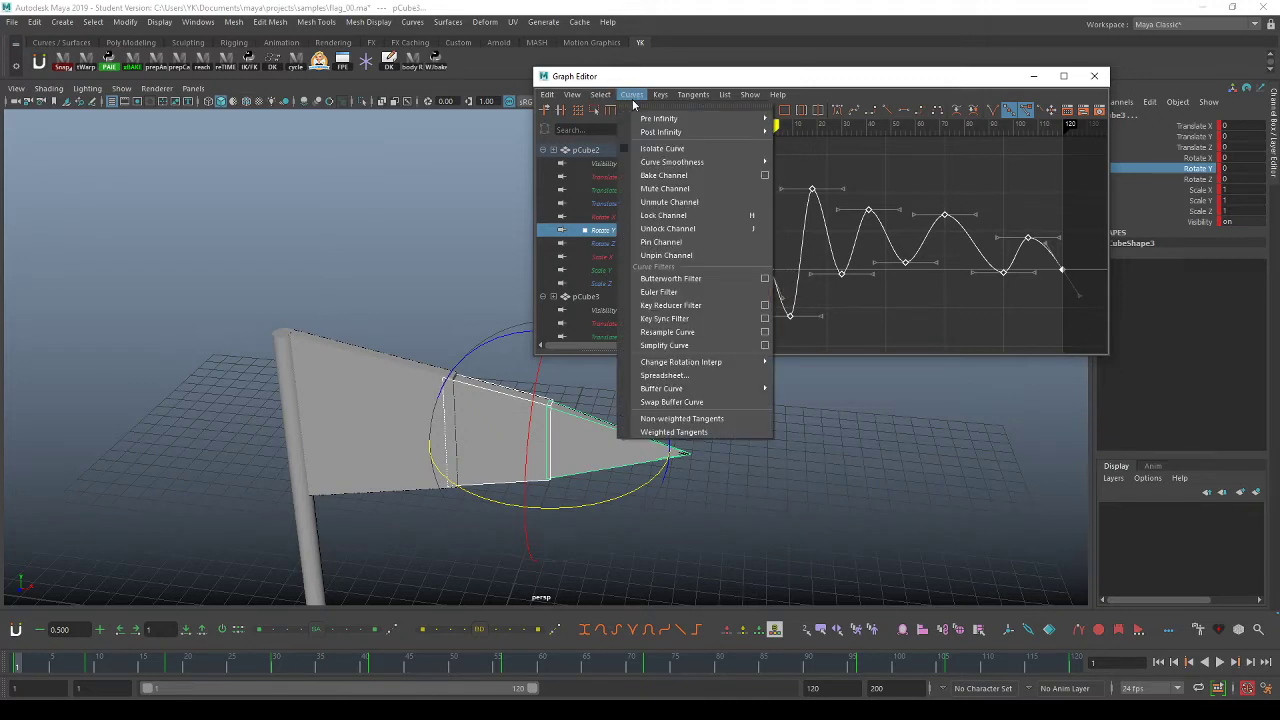
{"action": "mouse_move", "coordinate": [658, 122]}
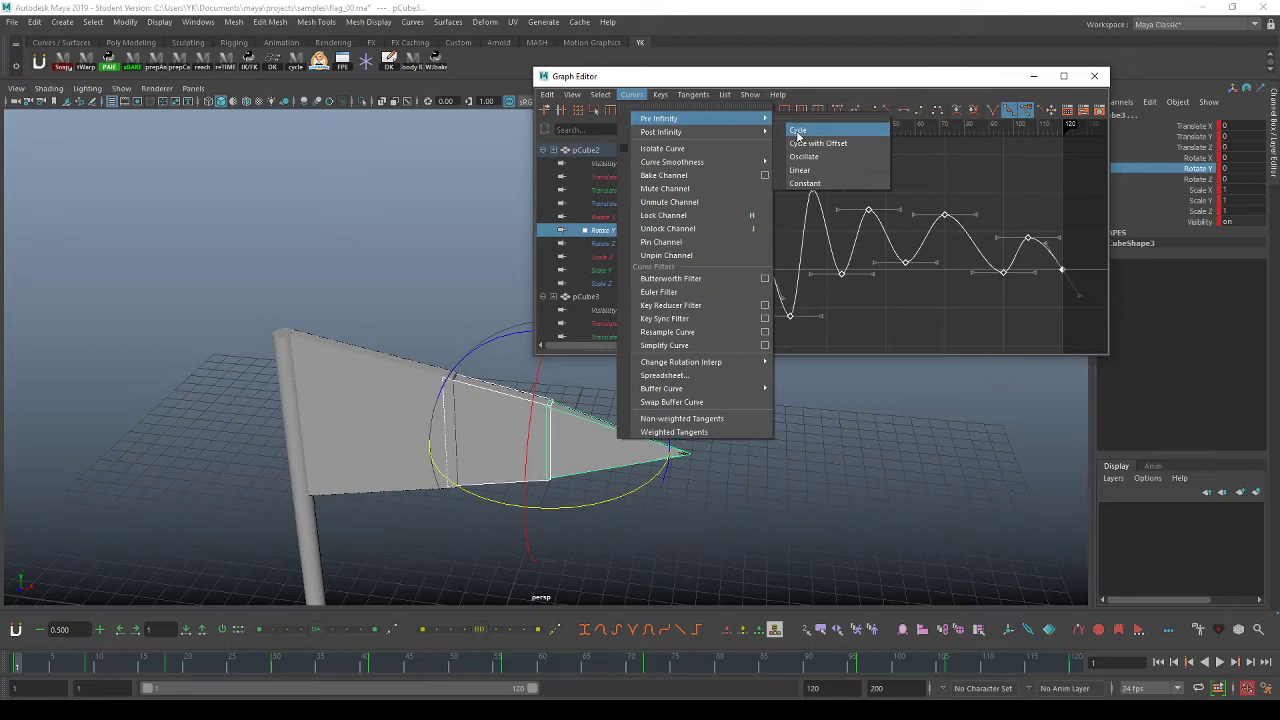
{"action": "left_click", "coordinate": [797, 131]}
{"action": "middle_click_drag", "start_coordinate": [800, 203], "coordinate": [835, 245], "text": "alt"}
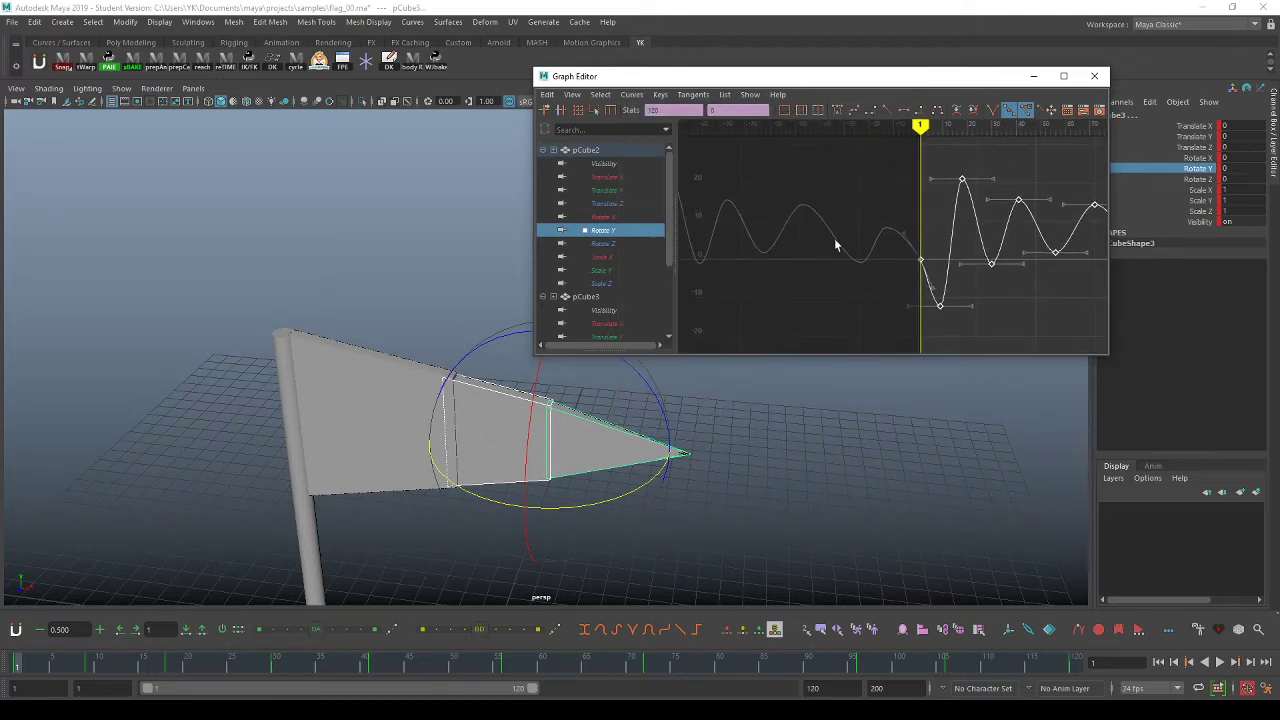
Set Post Infinity to Cycle for the same two Rotate Y curves and check the repetition past frame 120.
{"action": "middle_click_drag", "start_coordinate": [932, 234], "coordinate": [757, 225], "text": "alt"}
{"action": "middle_click_drag", "start_coordinate": [984, 217], "coordinate": [866, 229], "text": "alt"}
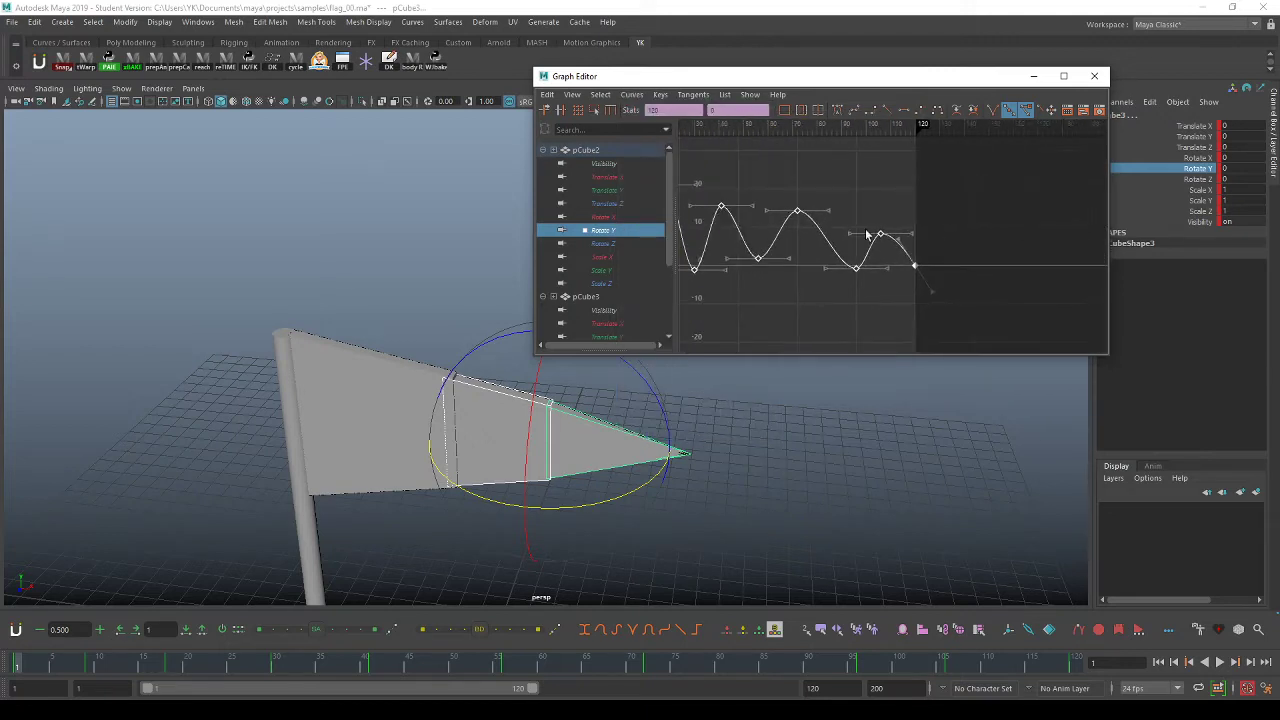
{"action": "left_click", "coordinate": [631, 94]}
{"action": "mouse_move", "coordinate": [705, 132]}
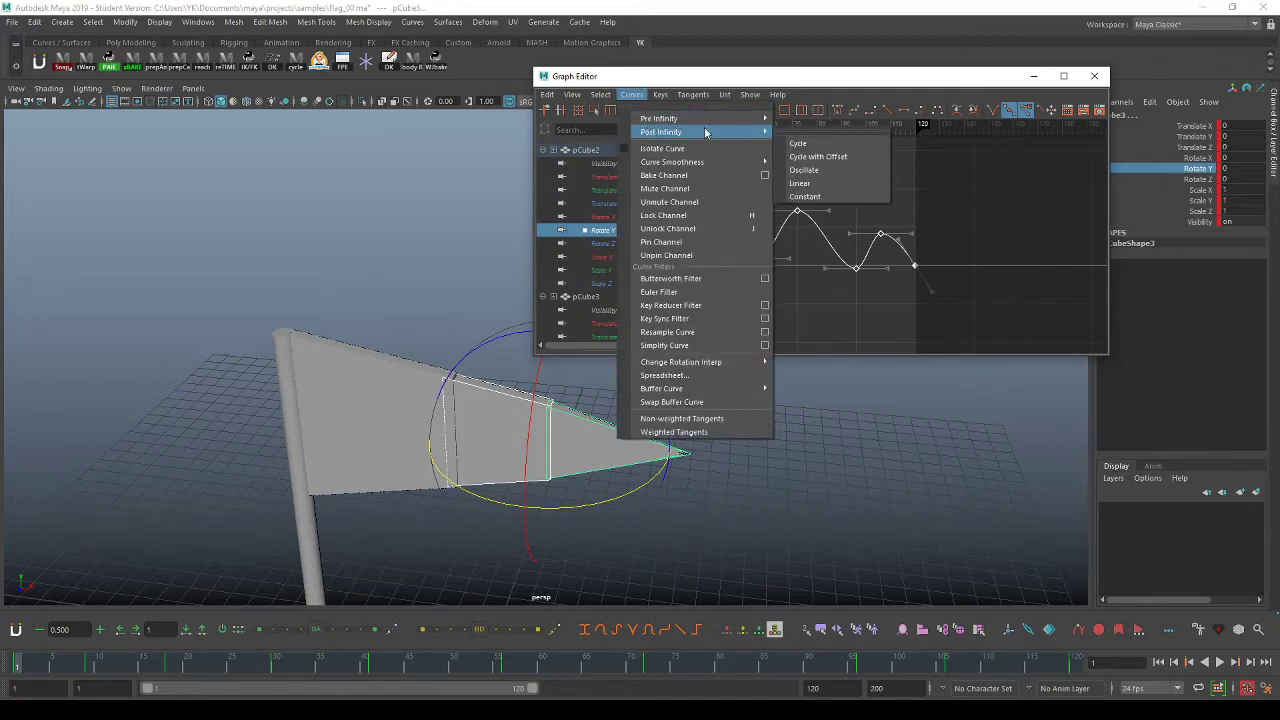
{"action": "left_click", "coordinate": [808, 145]}
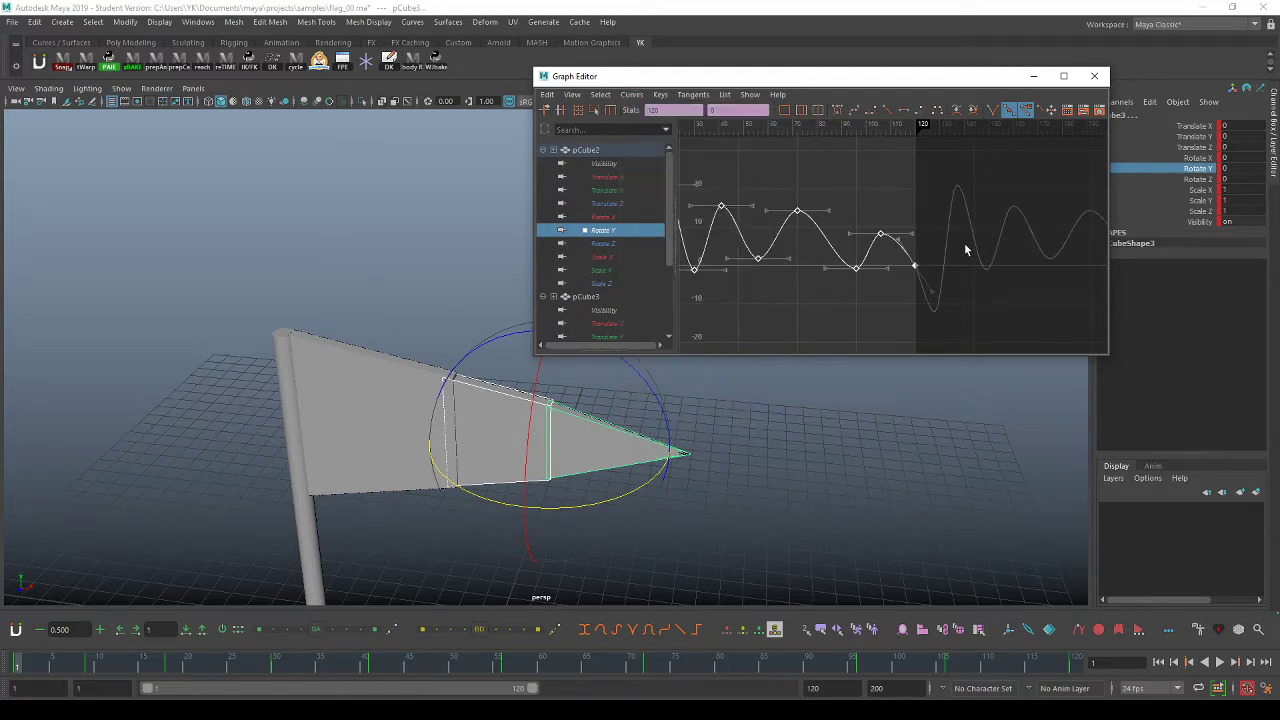
{"action": "right_click_drag", "start_coordinate": [964, 243], "coordinate": [958, 284], "text": "alt"}
{"action": "left_click", "coordinate": [950, 301]}
{"action": "middle_click_drag", "start_coordinate": [898, 288], "coordinate": [946, 293], "text": "alt"}
{"action": "right_click_drag", "start_coordinate": [874, 283], "coordinate": [895, 286], "text": "alt"}
Reselect the second and third flag sections and shift both of their Rotate Y curves 3 frames later.
{"action": "left_click", "coordinate": [612, 403]}
{"action": "left_click", "coordinate": [611, 399]}
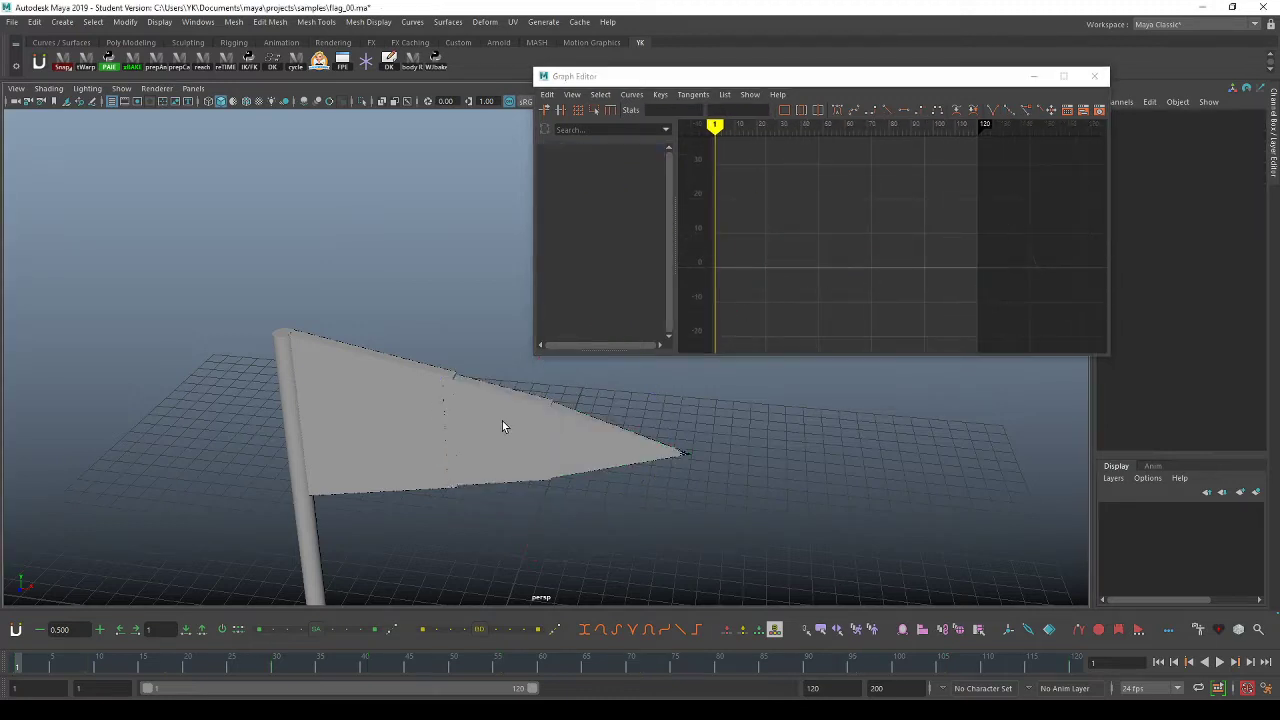
{"action": "left_click", "coordinate": [503, 422]}
{"action": "left_click", "coordinate": [579, 427], "text": "shift"}
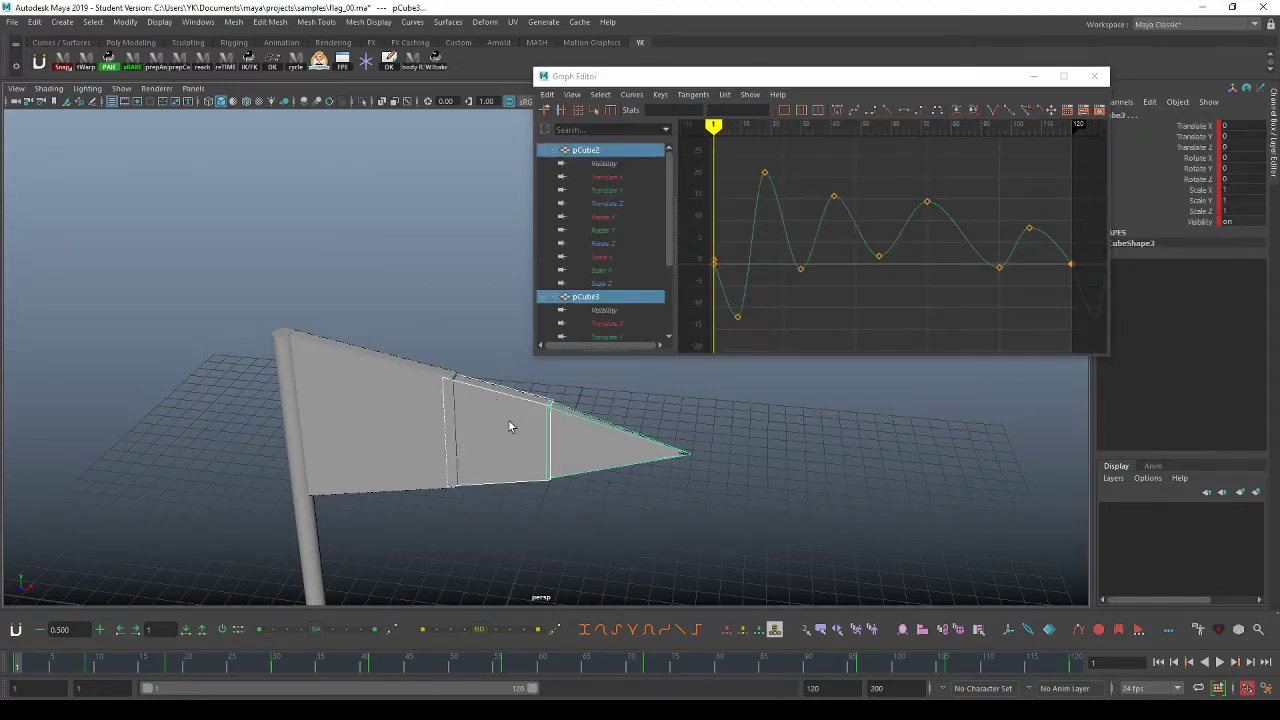
{"action": "left_click", "coordinate": [773, 232]}
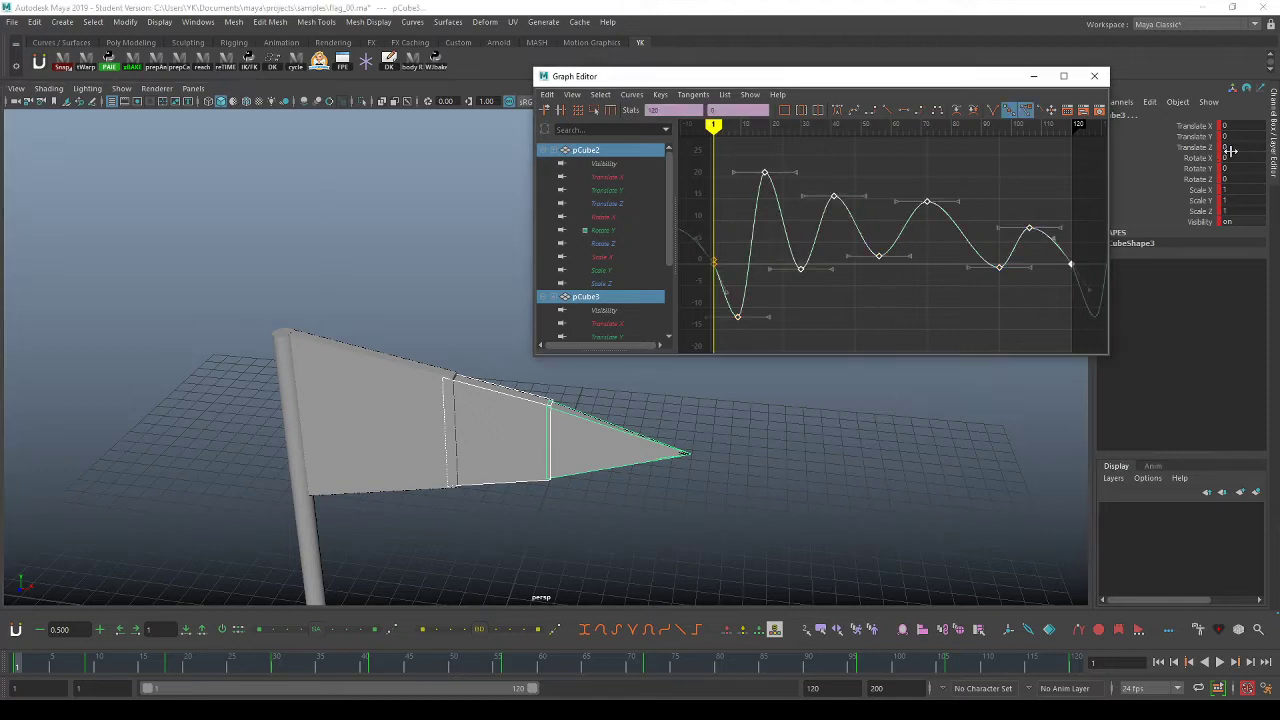
{"action": "left_click", "coordinate": [1197, 168]}
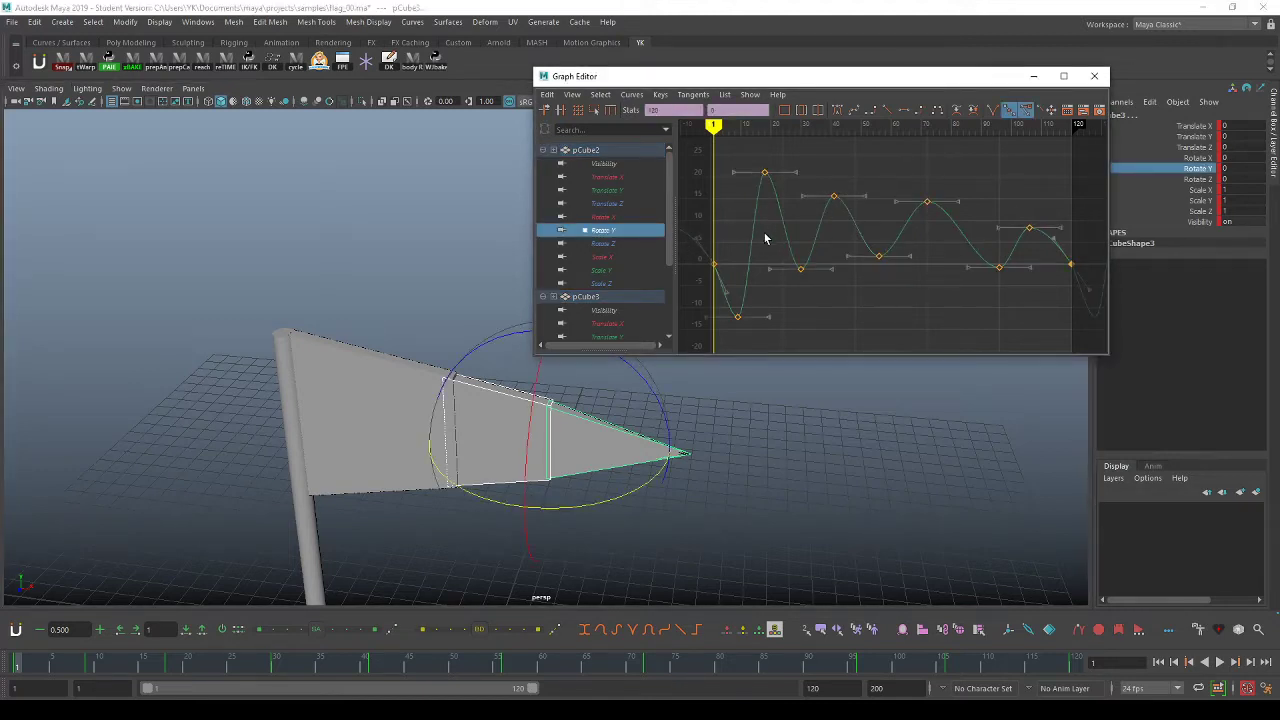
{"action": "key", "text": "w"}
{"action": "left_click", "coordinate": [724, 224]}
{"action": "left_click_drag", "start_coordinate": [720, 219], "coordinate": [771, 240]}
{"action": "middle_click_drag", "start_coordinate": [760, 246], "coordinate": [840, 236], "text": "alt"}
{"action": "right_click_drag", "start_coordinate": [823, 214], "coordinate": [839, 228], "text": "alt+shift"}
{"action": "mouse_move", "coordinate": [782, 240]}
{"action": "middle_mouse_down", "text": "alt"}
{"action": "mouse_move", "coordinate": [829, 238]}
{"action": "mouse_move", "coordinate": [774, 235]}
{"action": "mouse_move", "coordinate": [786, 235]}
{"action": "middle_mouse_up", "text": "alt"}
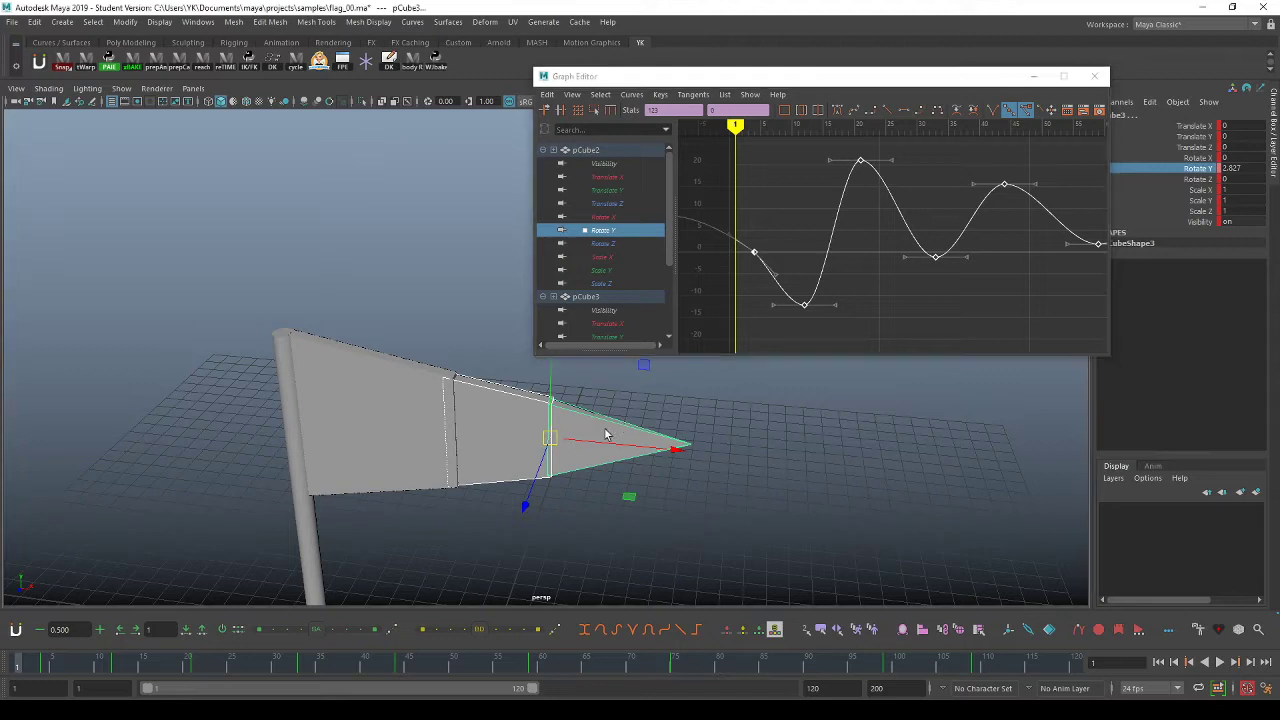
Shift only the third section's Rotate Y curve another 4 frames later.
{"action": "key", "text": "q"}
{"action": "middle_click_drag", "start_coordinate": [651, 300], "coordinate": [655, 227], "text": "alt"}
{"action": "left_click", "coordinate": [635, 302]}
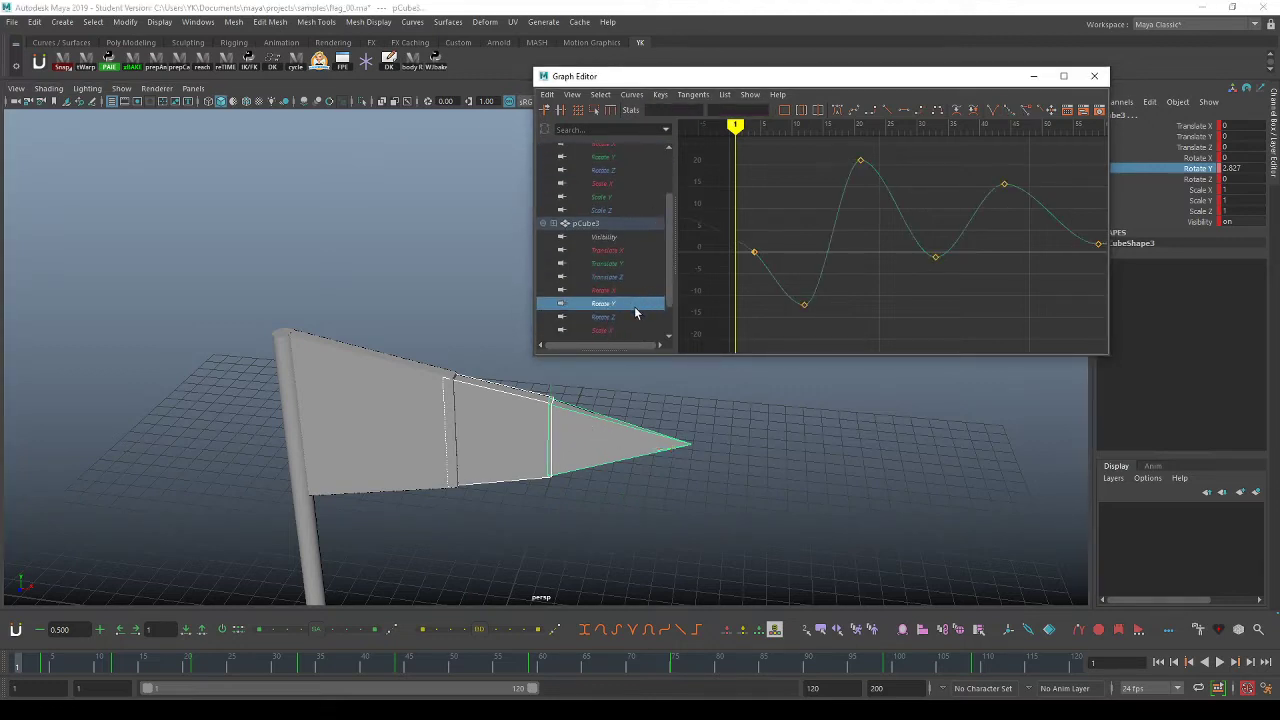
{"action": "left_click", "coordinate": [829, 240]}
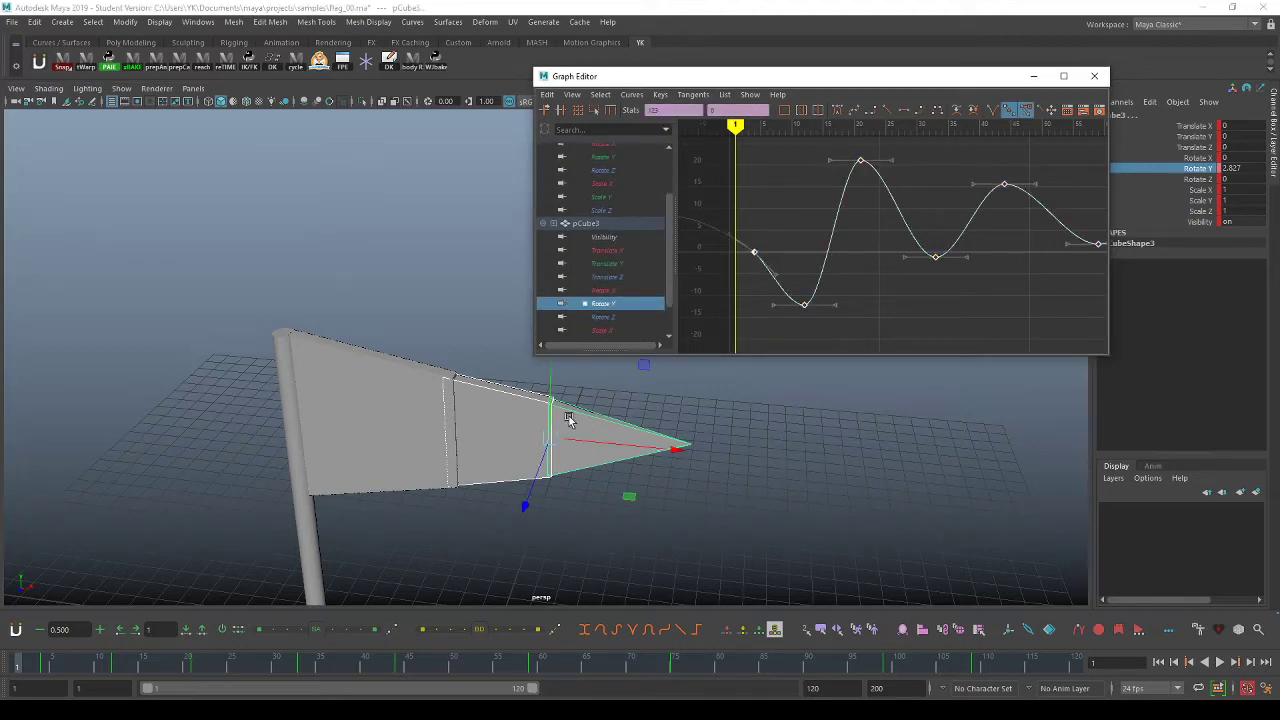
{"action": "middle_click_drag", "start_coordinate": [840, 241], "coordinate": [866, 242], "text": "shift"}
Play back the offset flag animation and check the overlapping motion from several angles.
{"action": "key", "text": "alt+v"}
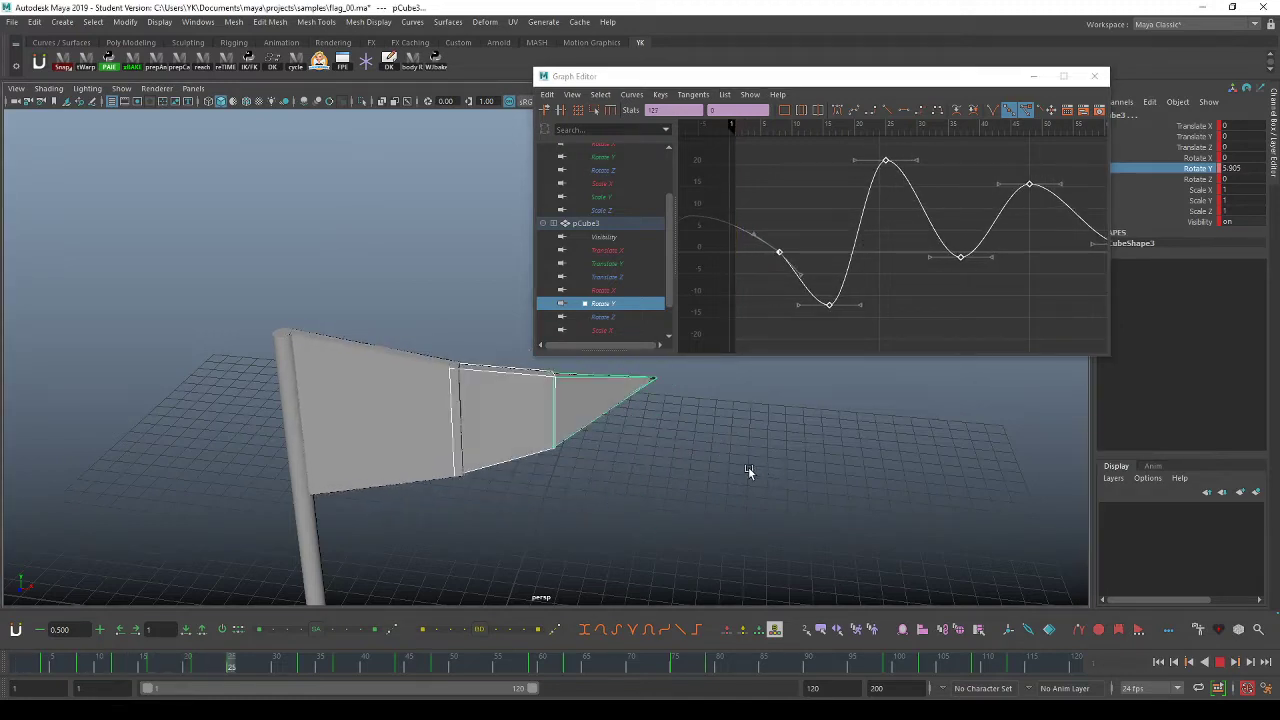
{"action": "left_click", "coordinate": [698, 467]}
{"action": "left_click_drag", "start_coordinate": [698, 467], "coordinate": [564, 443], "text": "alt"}
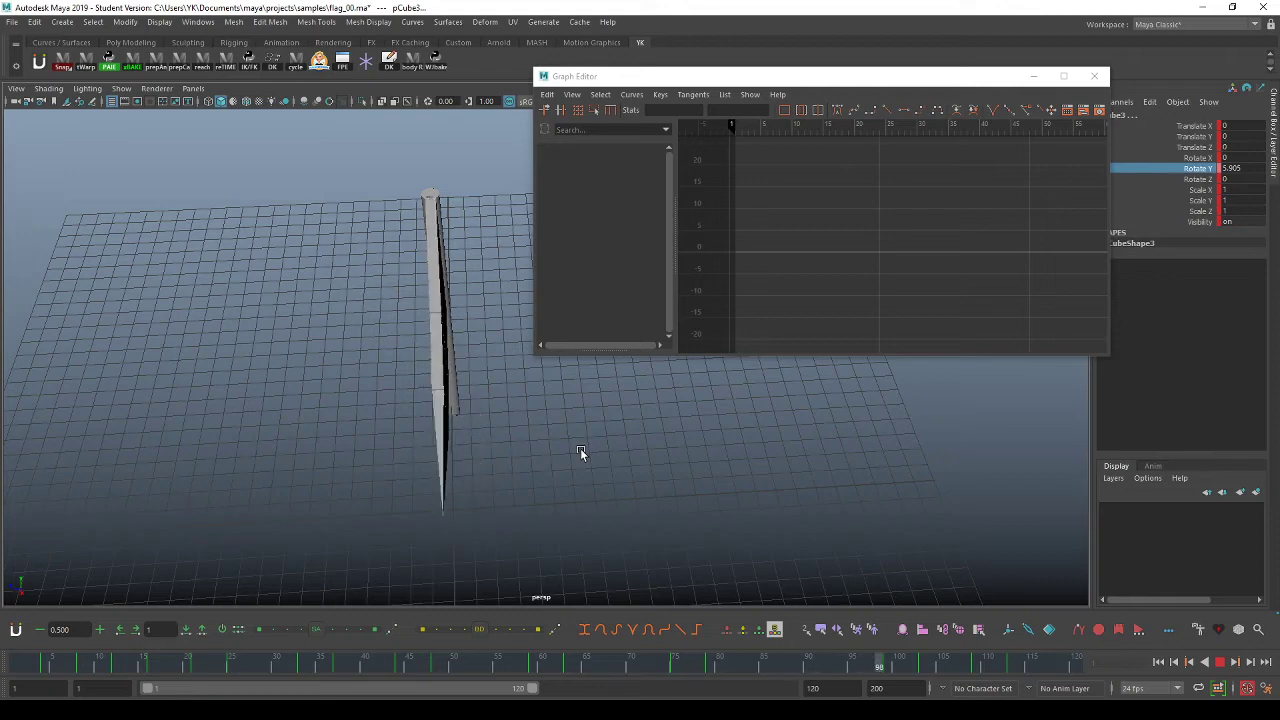
{"action": "mouse_move", "coordinate": [566, 457]}
{"action": "left_mouse_down", "text": "alt"}
{"action": "mouse_move", "coordinate": [663, 449]}
{"action": "mouse_move", "coordinate": [548, 472]}
{"action": "left_mouse_up", "text": "alt"}
Select the second and third flag sections and compare the timing offset between their Rotate Y curves.
{"action": "left_click", "coordinate": [465, 450]}
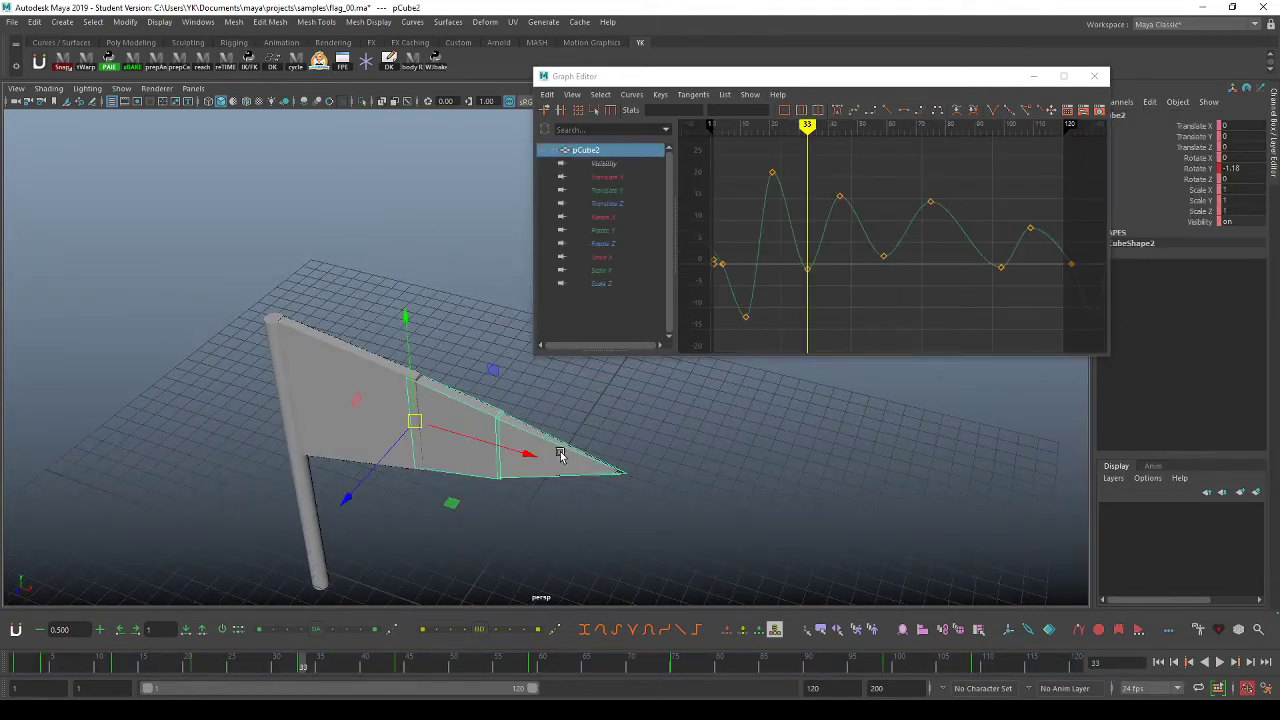
{"action": "key", "text": "q"}
{"action": "left_click", "coordinate": [567, 462], "text": "shift"}
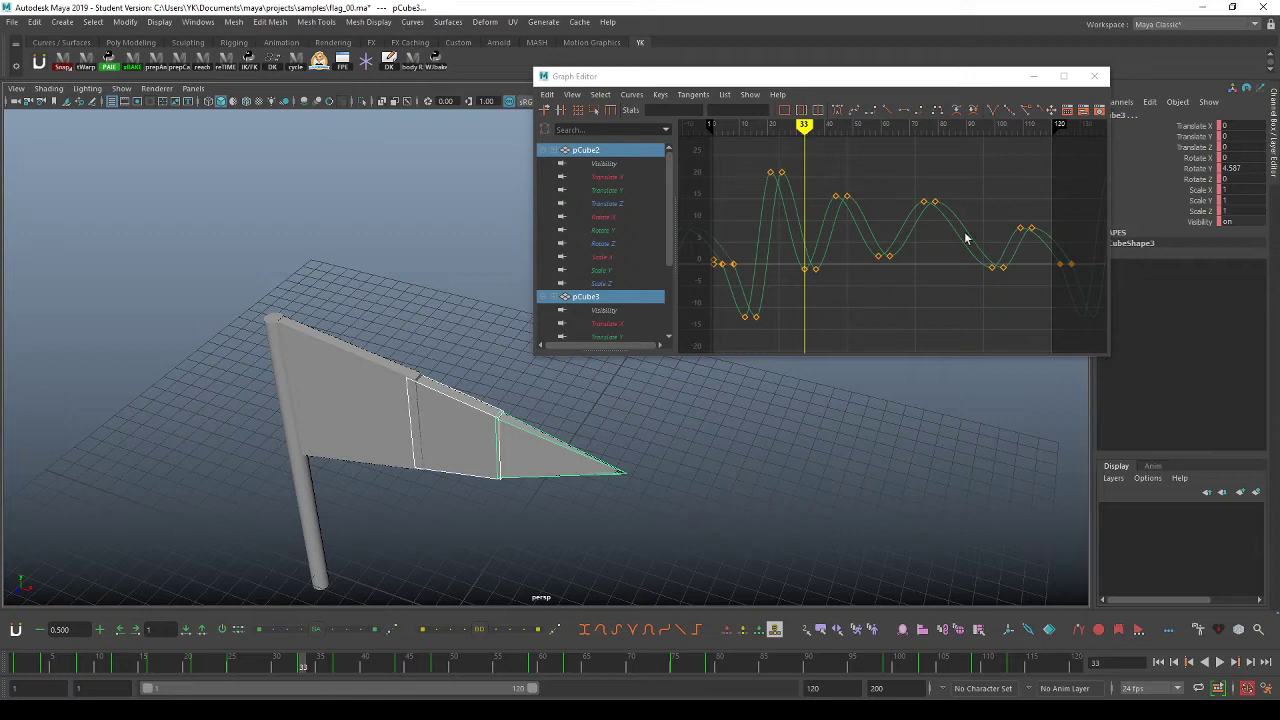
{"action": "left_click", "coordinate": [1201, 172]}
{"action": "middle_click_drag", "start_coordinate": [780, 259], "coordinate": [808, 256], "text": "alt"}
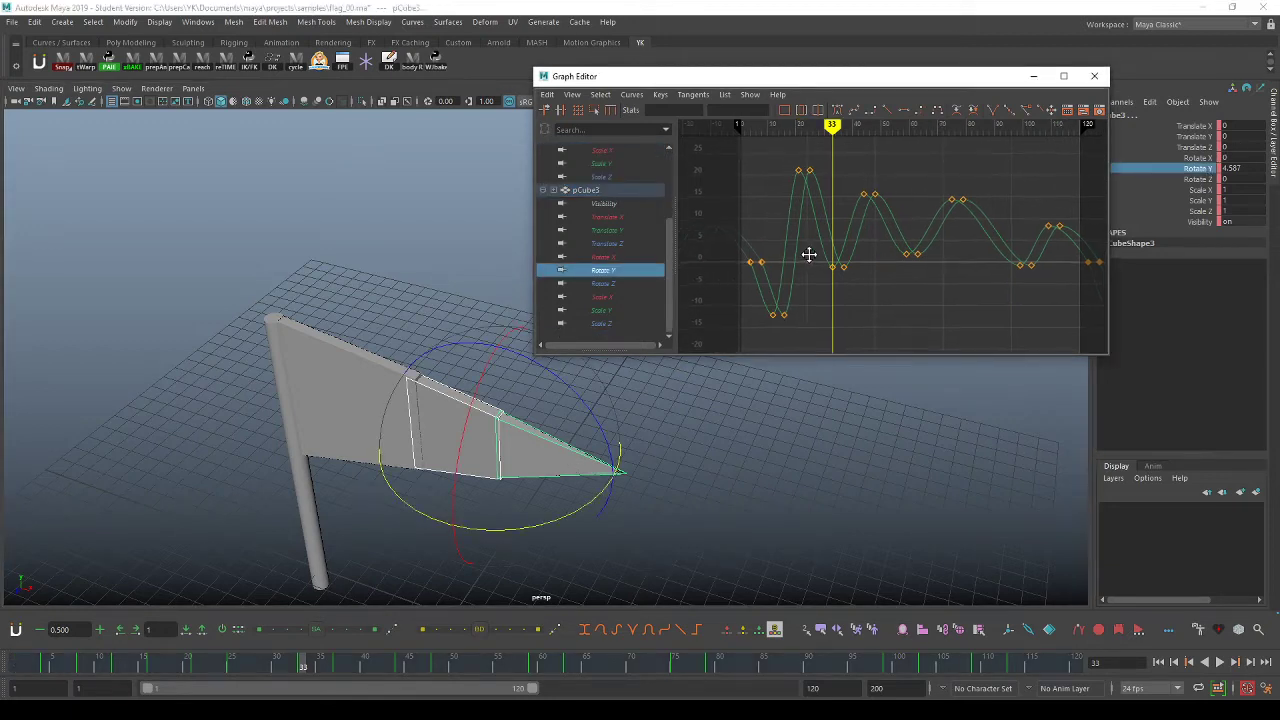
{"action": "right_click_drag", "start_coordinate": [808, 256], "coordinate": [830, 250], "text": "alt+shift"}
{"action": "middle_click_drag", "start_coordinate": [743, 249], "coordinate": [831, 249], "text": "alt"}
{"action": "left_click_drag", "start_coordinate": [710, 231], "coordinate": [824, 258]}
{"action": "middle_click_drag", "start_coordinate": [827, 263], "coordinate": [864, 271], "text": "alt"}
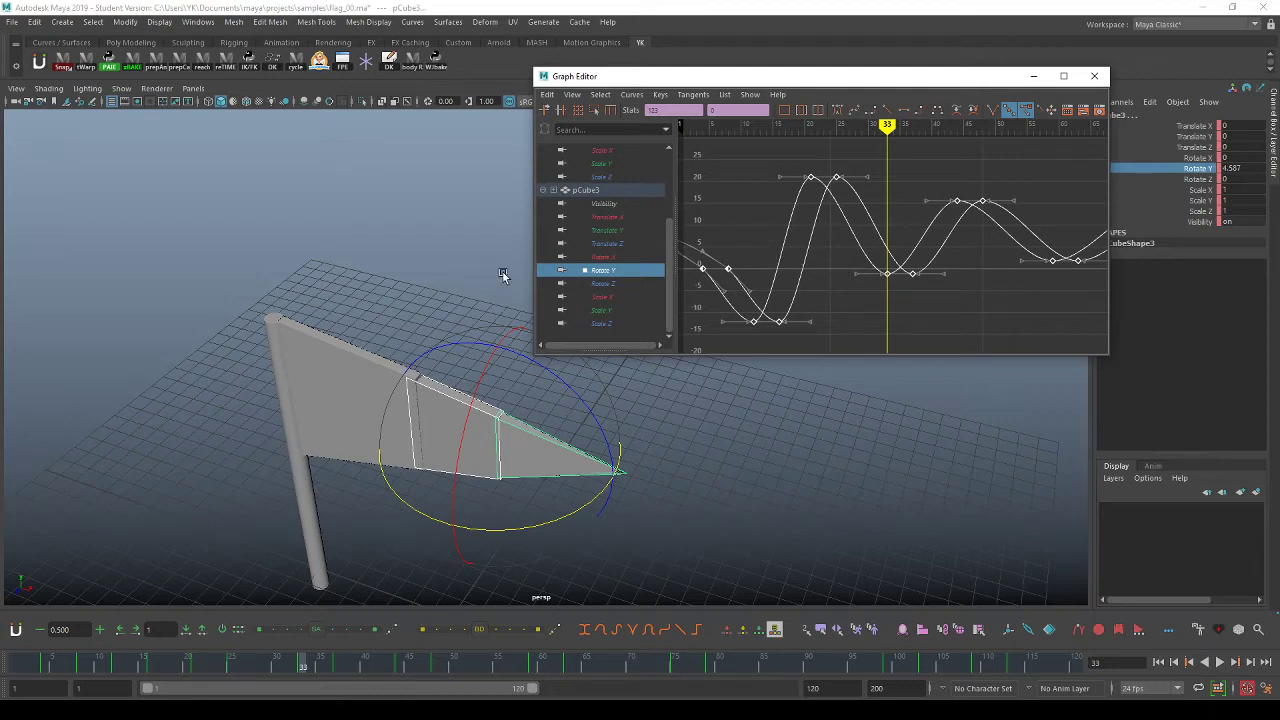
Select all three flag sections and show their Rotate Y curves together, framed on the first waves.
{"action": "left_click", "coordinate": [348, 286]}
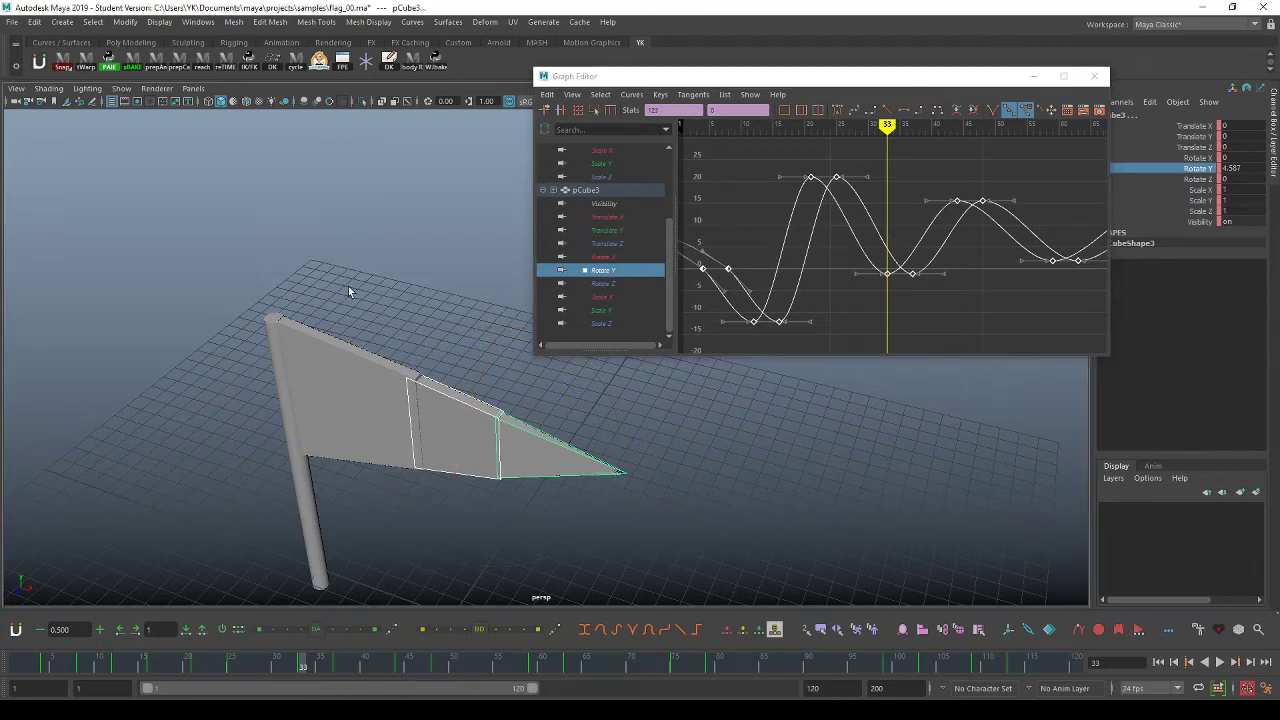
{"action": "left_click", "coordinate": [412, 384]}
{"action": "left_click", "coordinate": [460, 420], "text": "shift"}
{"action": "left_click", "coordinate": [563, 449], "text": "shift"}
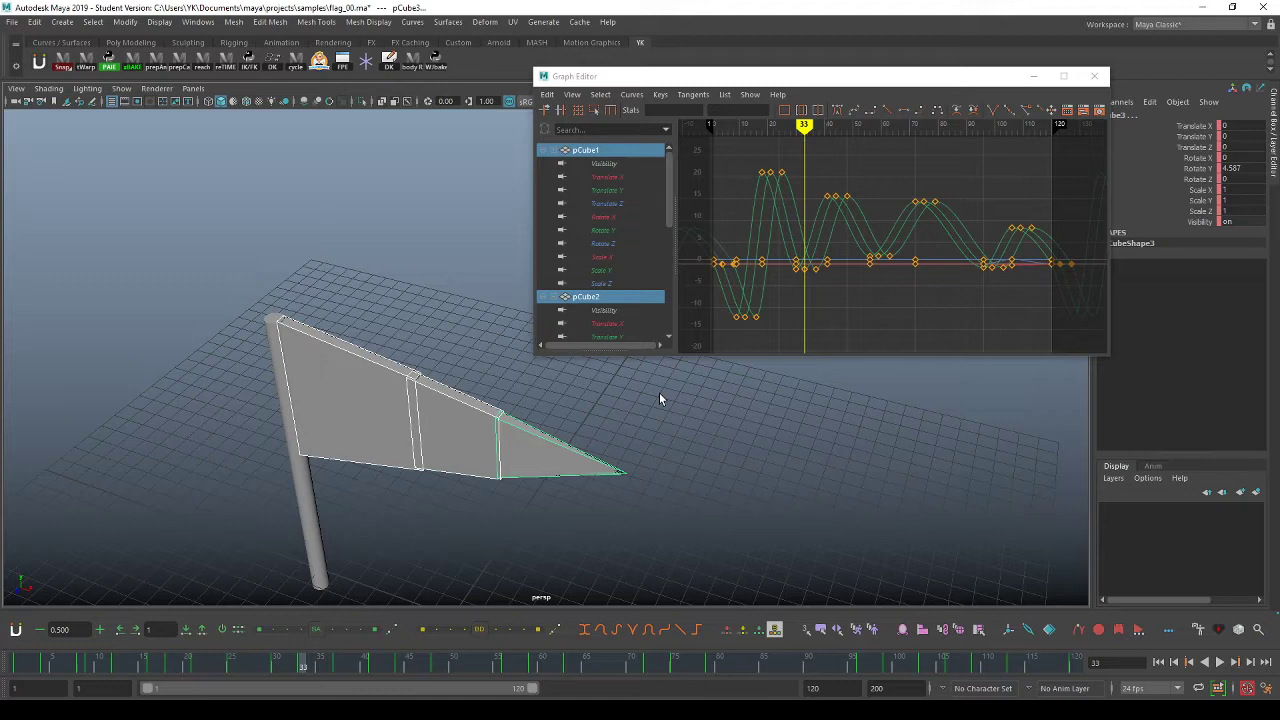
{"action": "left_click", "coordinate": [1209, 169]}
{"action": "middle_click_drag", "start_coordinate": [813, 270], "coordinate": [850, 260], "text": "alt+shift"}
{"action": "right_click_drag", "start_coordinate": [826, 250], "coordinate": [880, 246], "text": "alt+shift"}
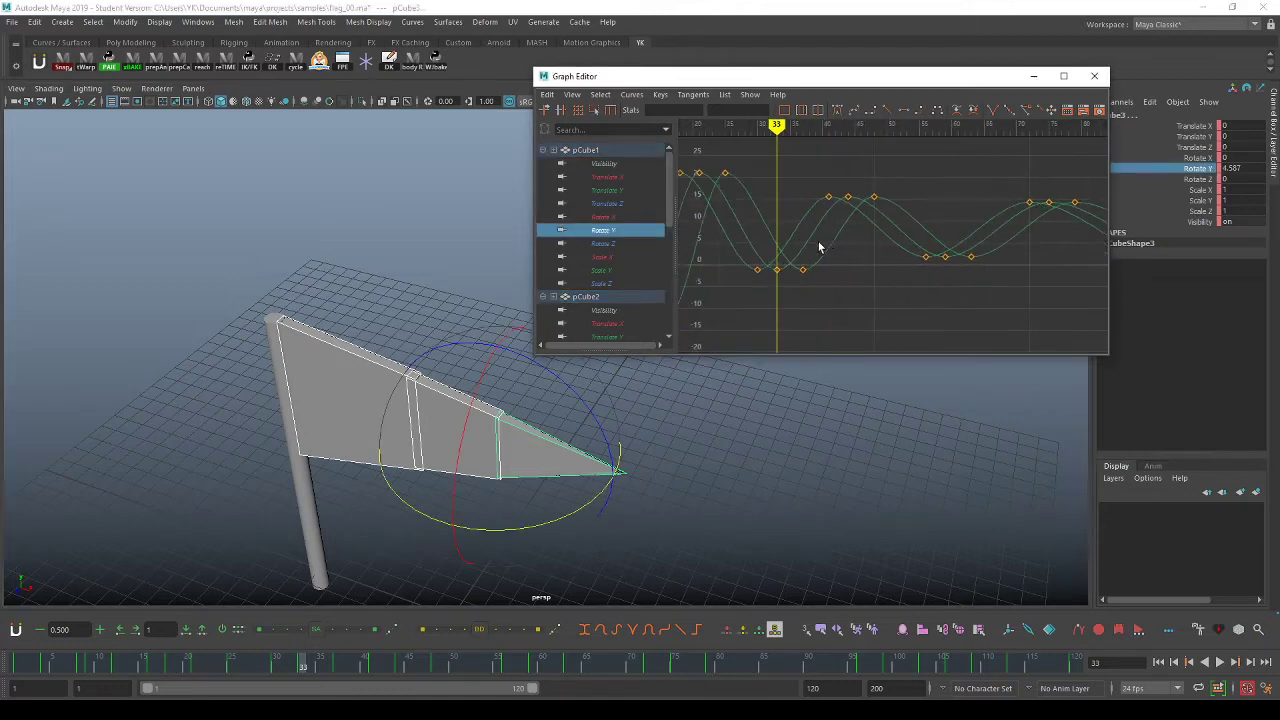
{"action": "middle_click_drag", "start_coordinate": [800, 244], "coordinate": [877, 234], "text": "alt+shift"}
{"action": "right_click_drag", "start_coordinate": [850, 230], "coordinate": [870, 223], "text": "alt+shift"}
{"action": "middle_click_drag", "start_coordinate": [857, 204], "coordinate": [924, 210], "text": "alt"}
{"action": "right_click_drag", "start_coordinate": [918, 210], "coordinate": [898, 215], "text": "alt+shift"}
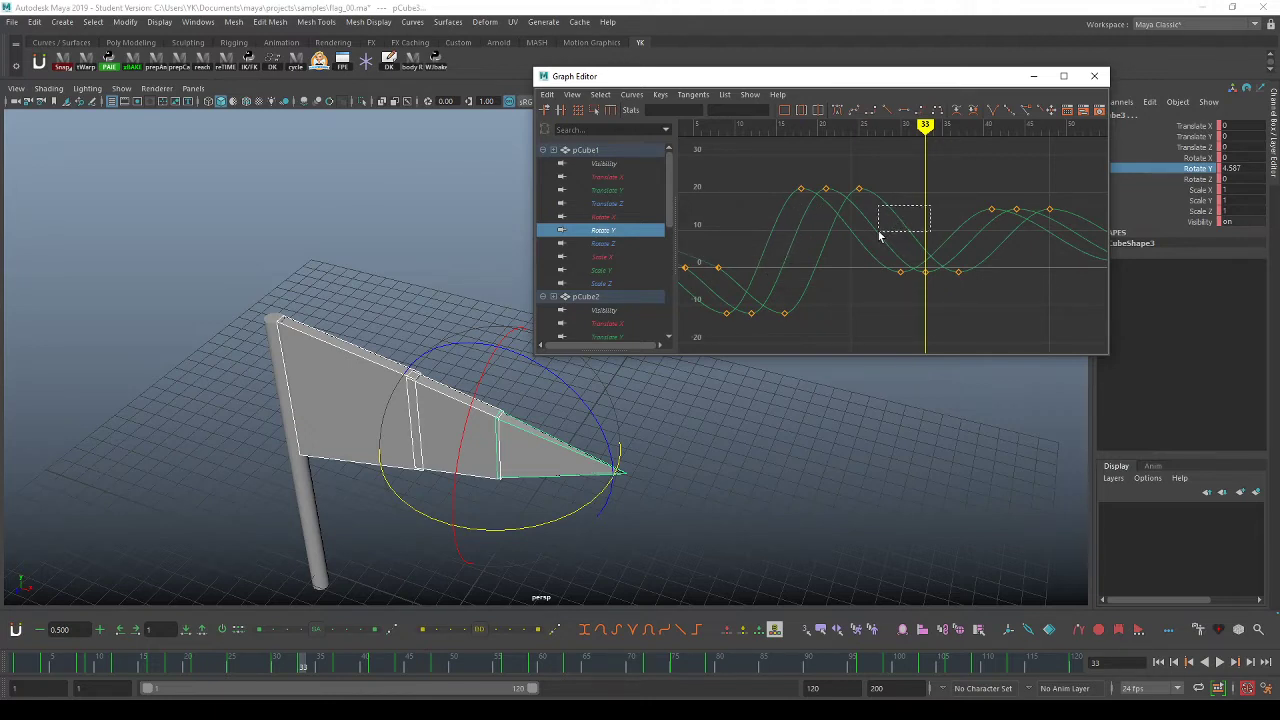
Scale up the second and third sections' Rotate Y curves vertically so their first peaks reach about 26 and 33.
{"action": "left_click_drag", "start_coordinate": [880, 236], "coordinate": [901, 257]}
{"action": "key", "text": "r"}
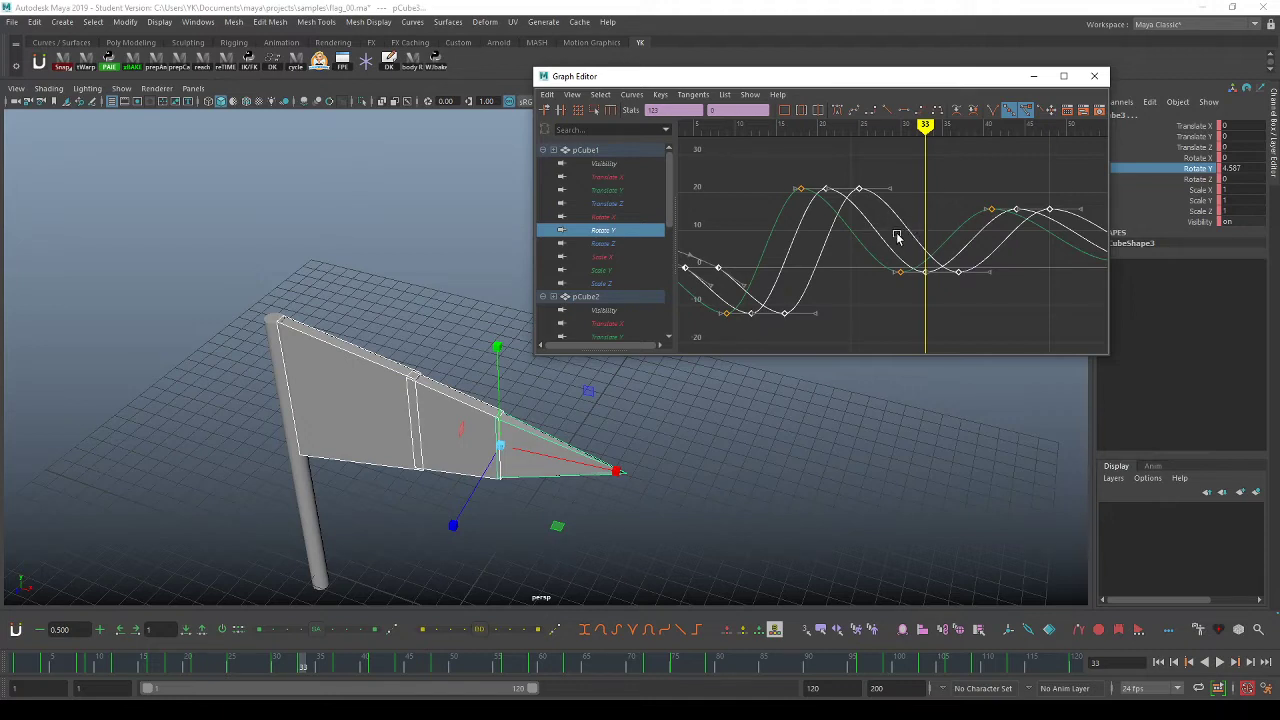
{"action": "middle_click_drag", "start_coordinate": [901, 224], "coordinate": [937, 230]}
{"action": "left_click", "coordinate": [889, 221]}
{"action": "left_click", "coordinate": [912, 231]}
{"action": "right_click_drag", "start_coordinate": [937, 230], "coordinate": [925, 236], "text": "alt"}
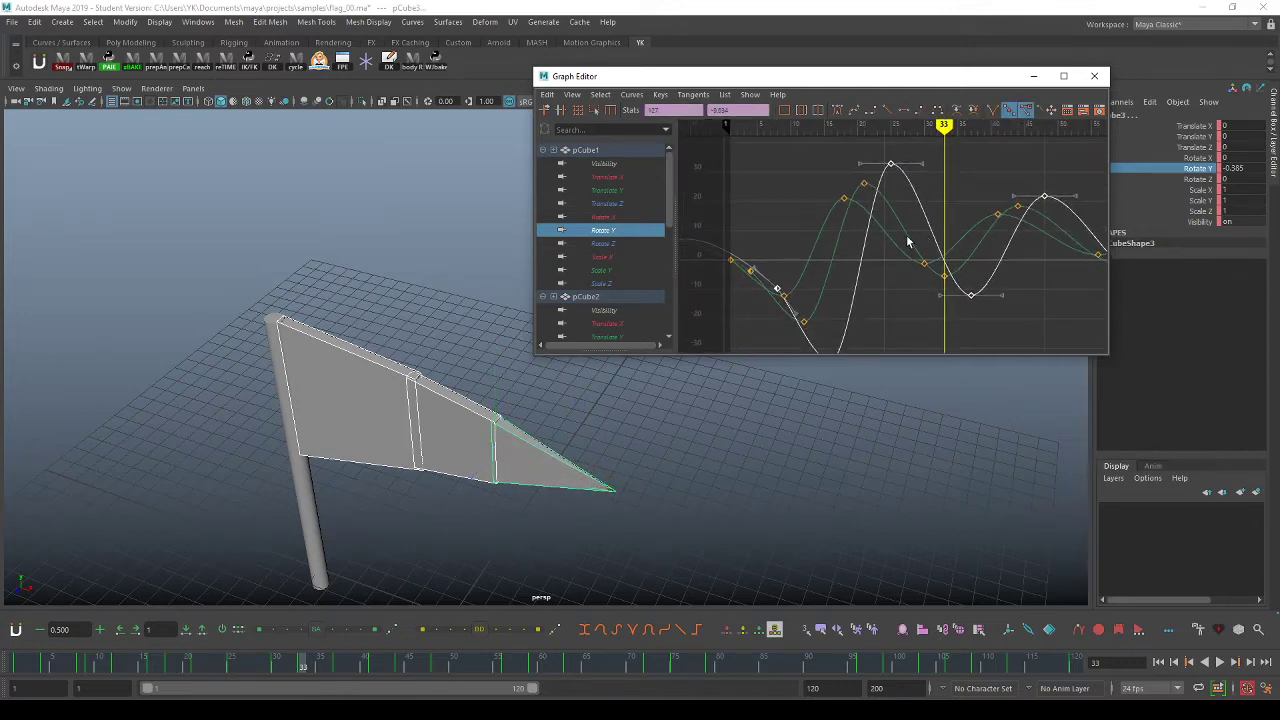
Compare the sections' Rotate Y curves and play back the flag animation from a lower angle to check the scaled motion.
{"action": "left_click", "coordinate": [815, 250]}
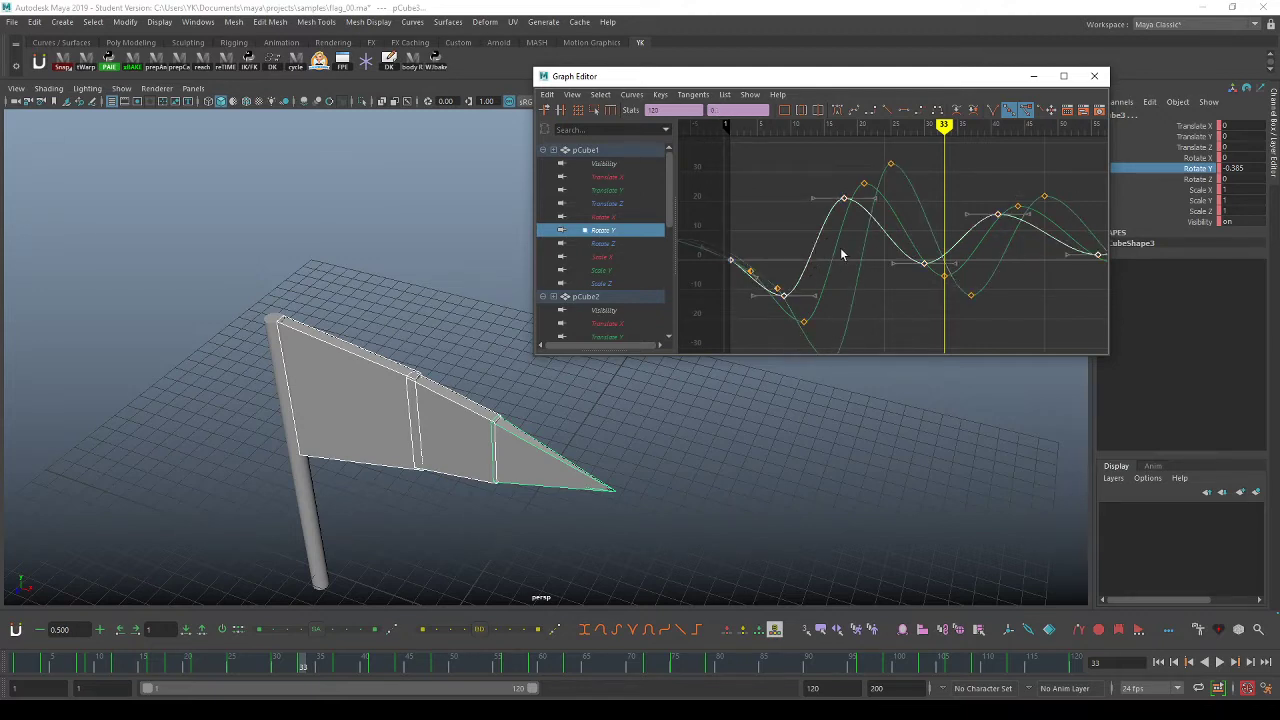
{"action": "left_click_drag", "start_coordinate": [847, 255], "coordinate": [880, 272]}
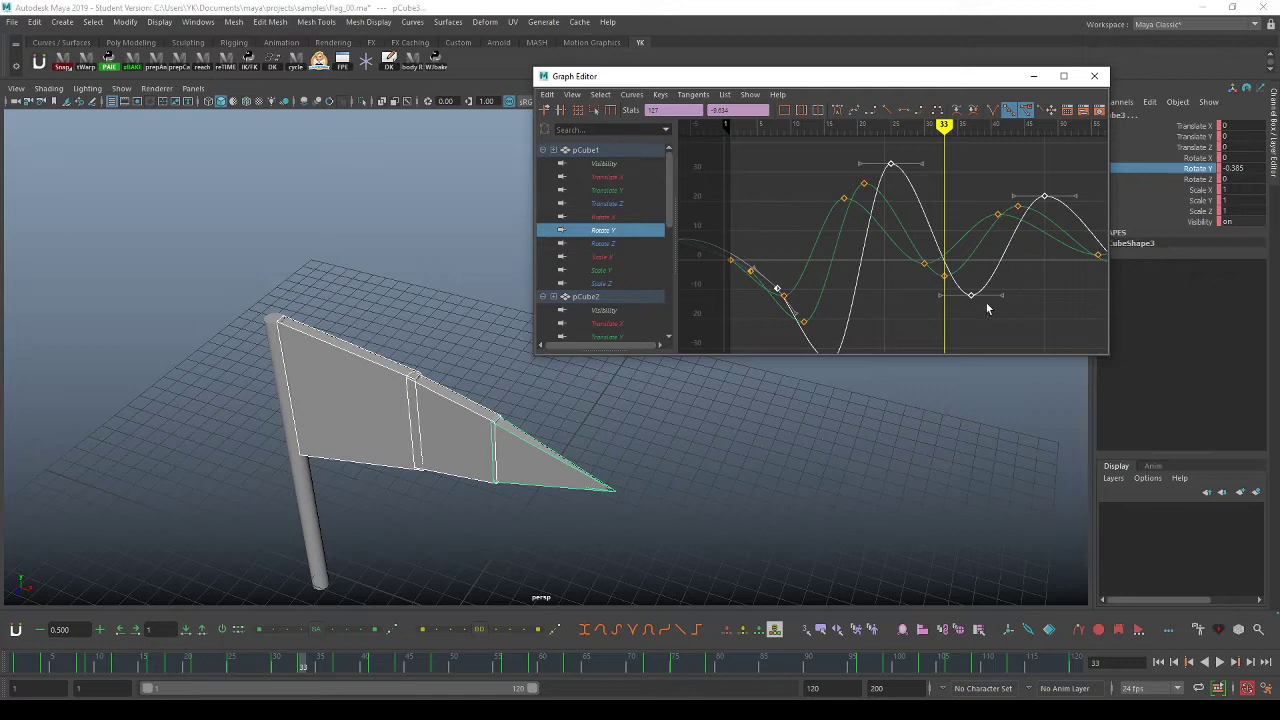
{"action": "left_click", "coordinate": [908, 298]}
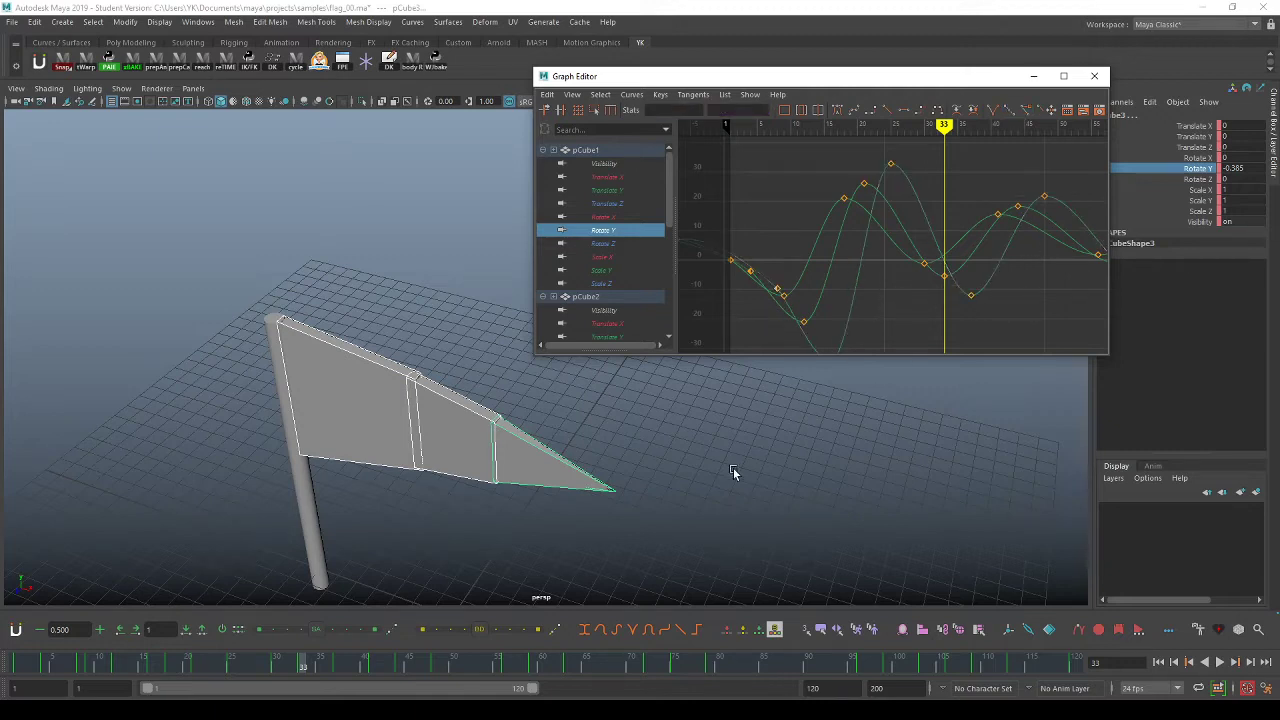
{"action": "key", "text": "alt+v"}
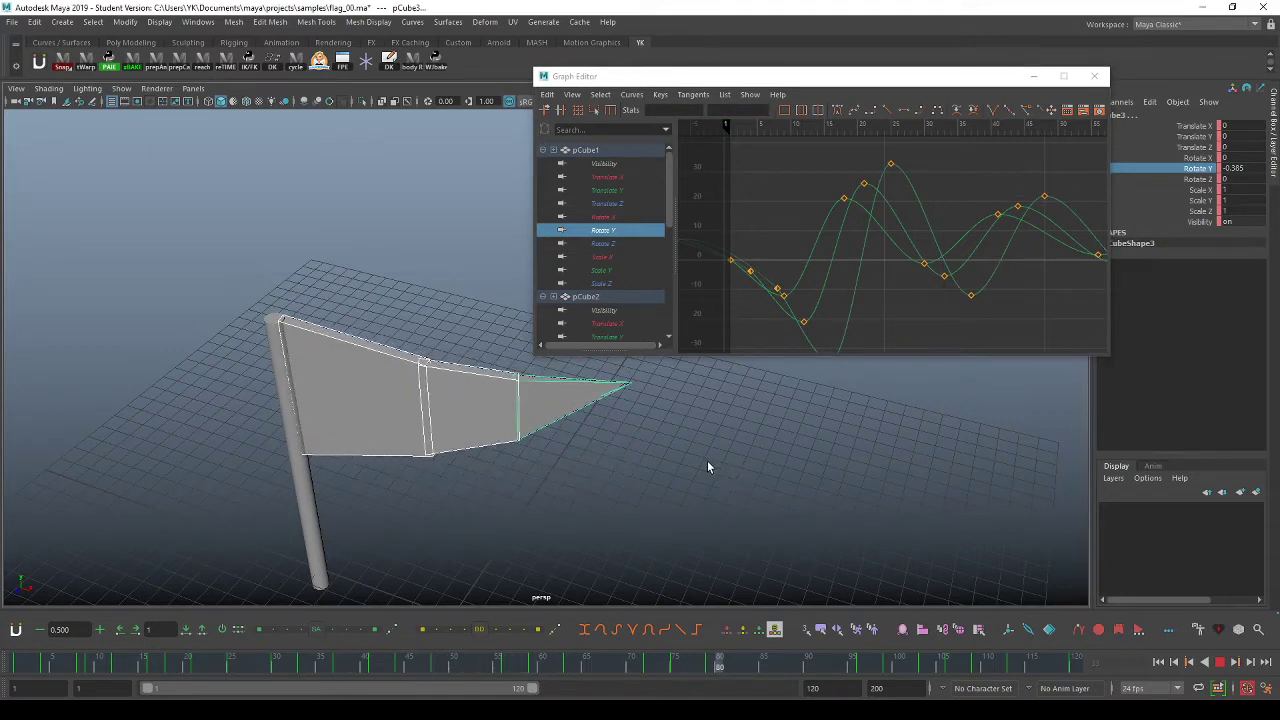
{"action": "left_click_drag", "start_coordinate": [708, 456], "coordinate": [759, 422], "text": "alt"}
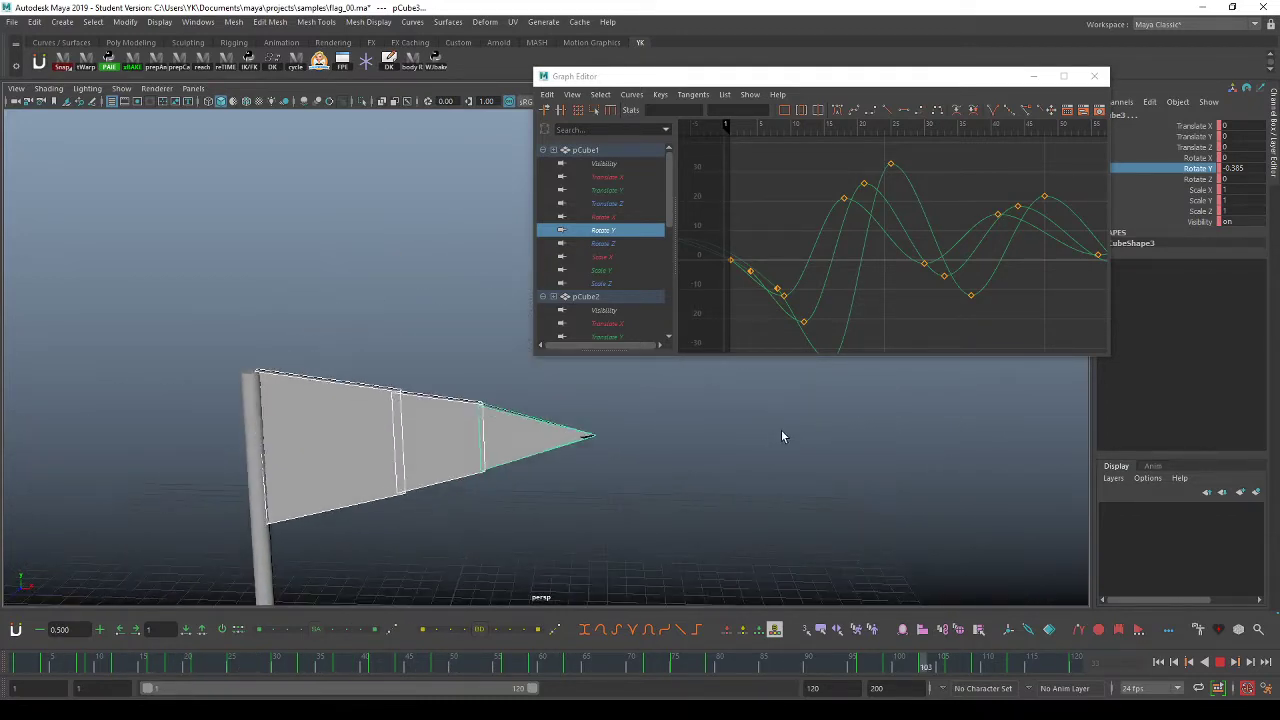
{"action": "key", "text": "Escape"}
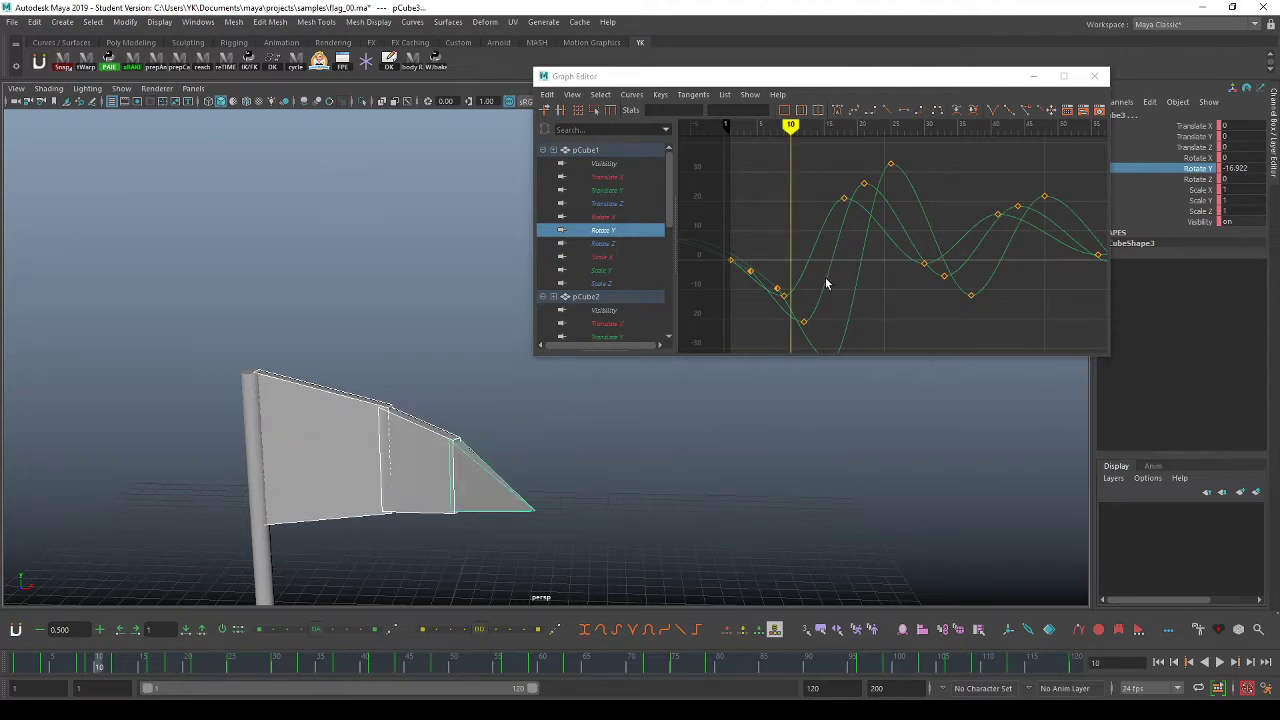
{"action": "key", "text": "alt+v"}
{"action": "left_click", "coordinate": [863, 274]}
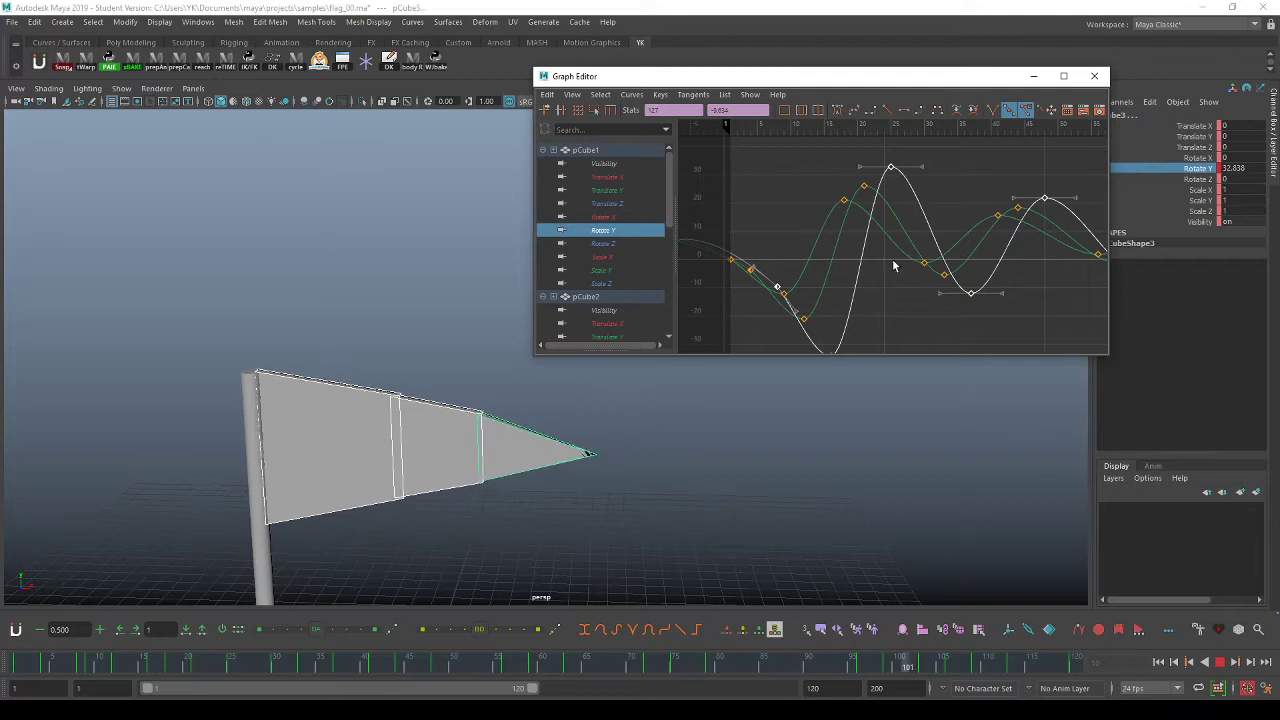
{"action": "key", "text": "Escape"}
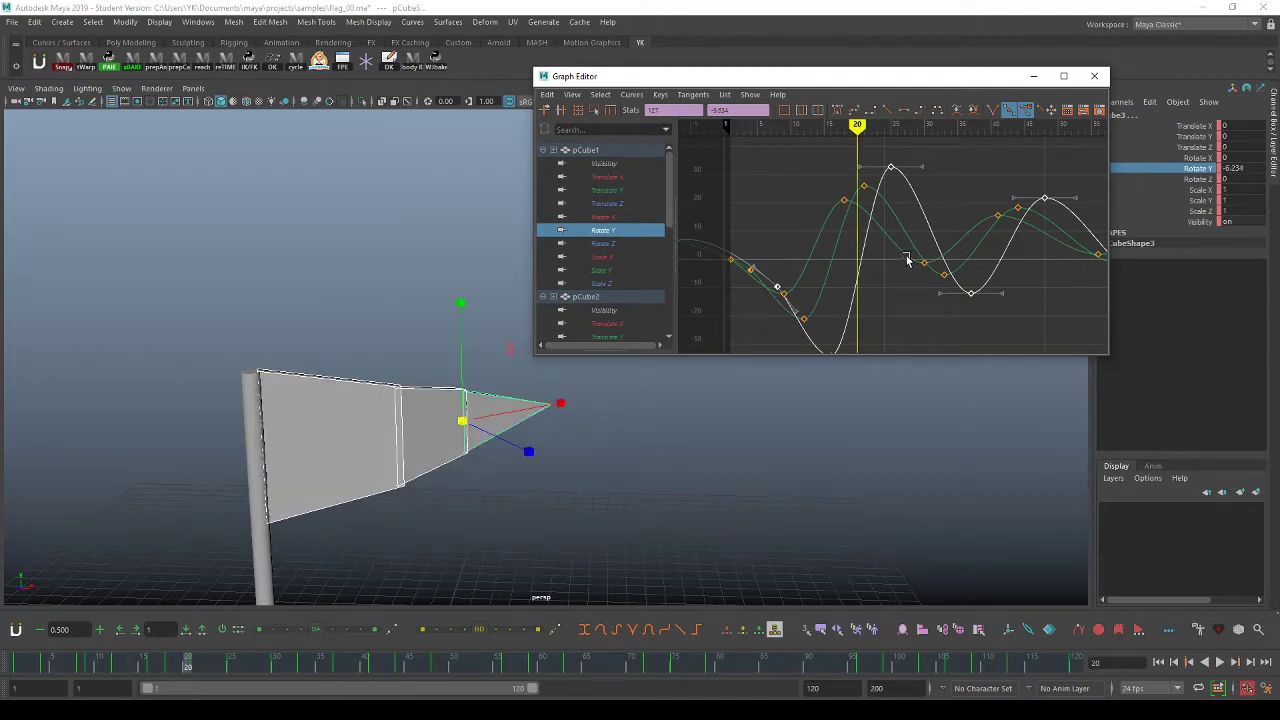
Scale the second and third sections' Rotate Y curves up to first peaks of about 39 and 54 and delay both by two frames.
{"action": "middle_click_drag", "start_coordinate": [907, 259], "coordinate": [906, 220], "text": "shift"}
{"action": "key", "text": "q"}
{"action": "left_click", "coordinate": [829, 264]}
{"action": "key", "text": "w"}
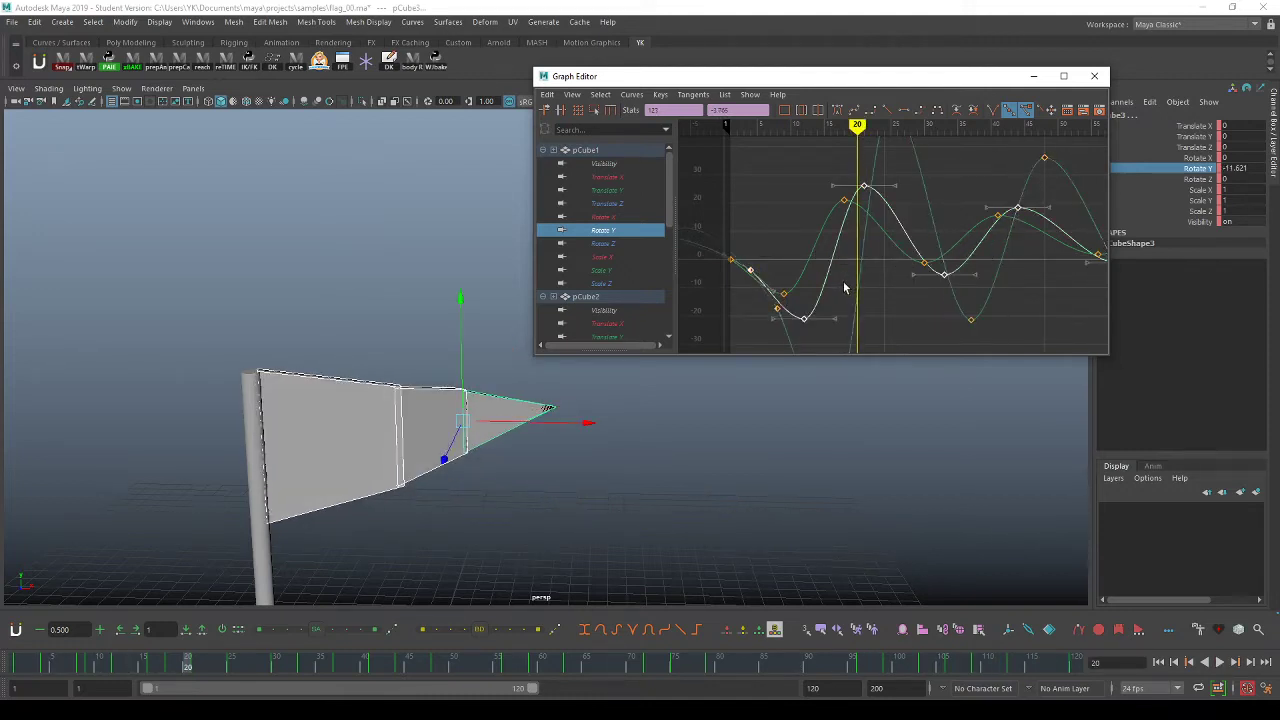
{"action": "middle_click_drag", "start_coordinate": [844, 288], "coordinate": [911, 280]}
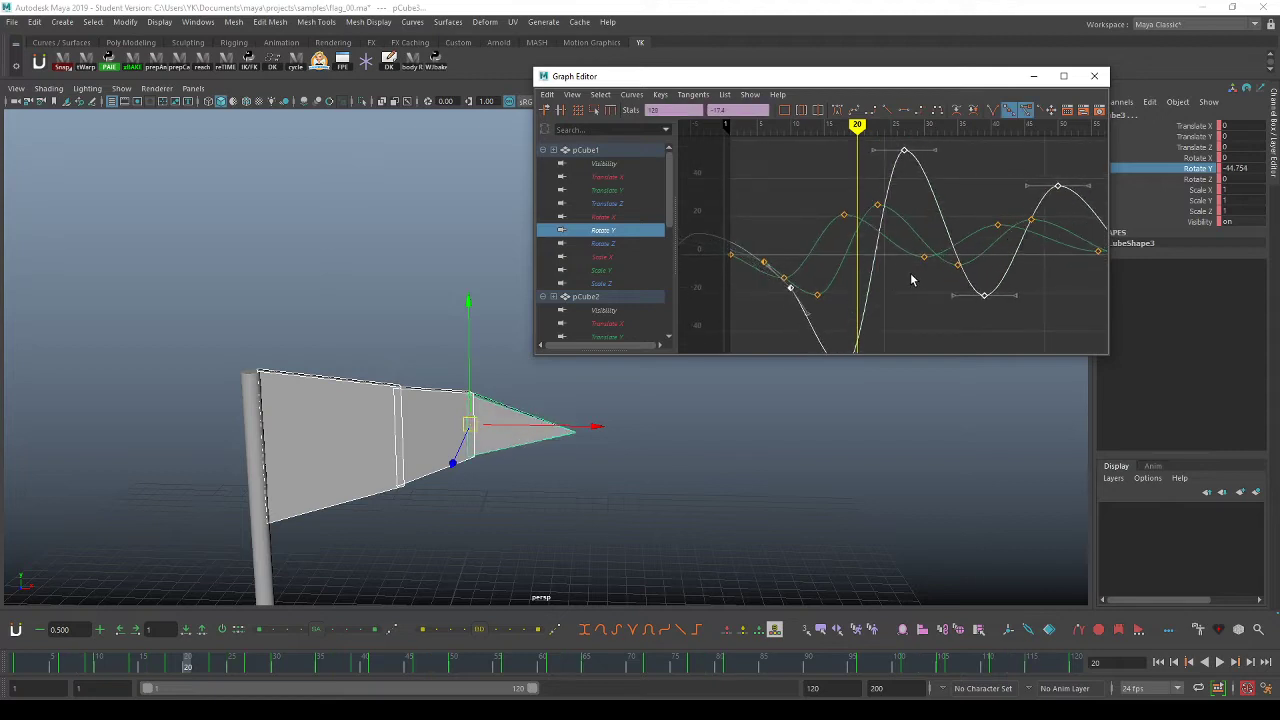
{"action": "middle_click_drag", "start_coordinate": [833, 267], "coordinate": [877, 263]}
Deselect the flag and play back the stronger waving motion from a higher angle.
{"action": "key", "text": "alt+v"}
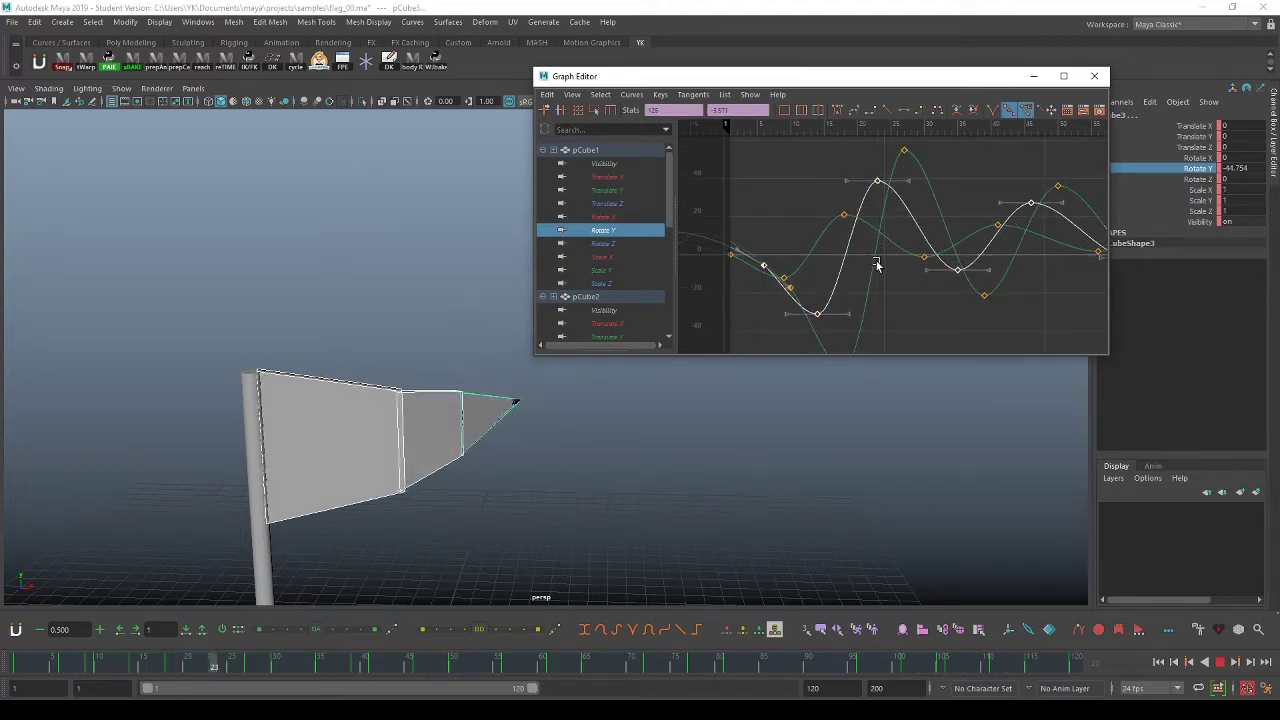
{"action": "left_click", "coordinate": [740, 440]}
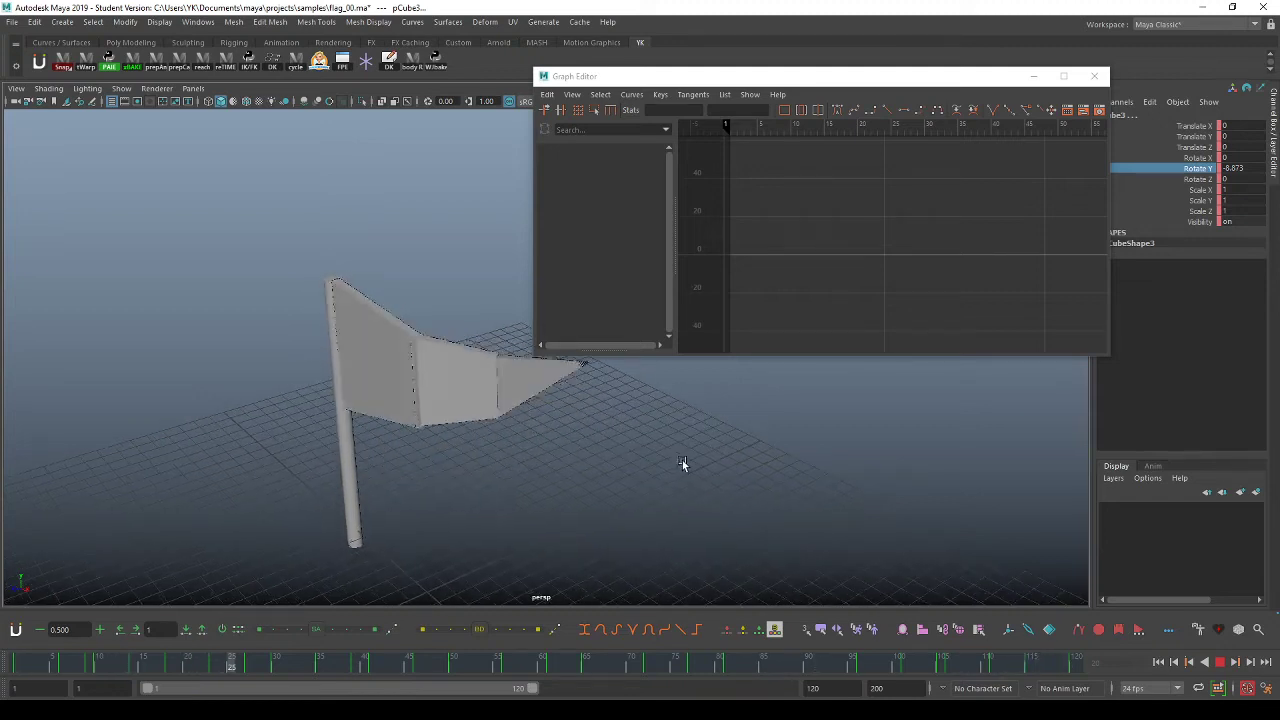
{"action": "key", "text": "alt+v"}
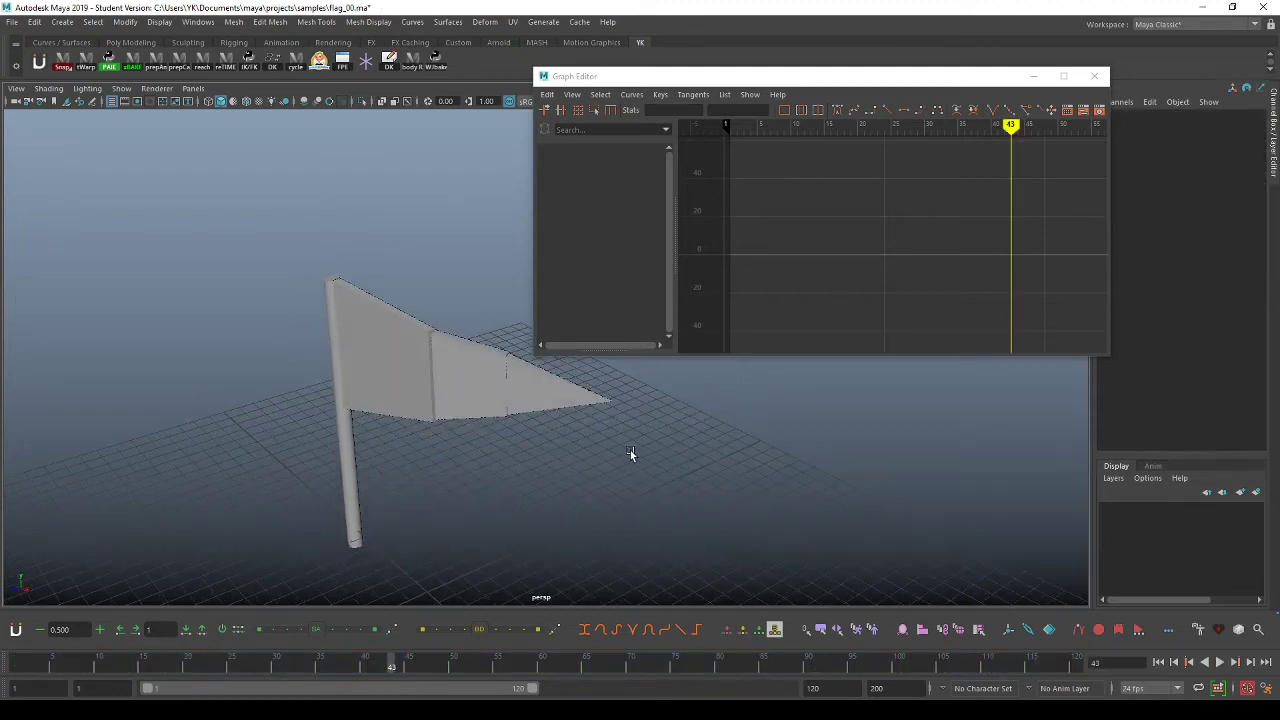
Return to frame 1, select the first flag section and inspect its Rotate Z and Rotate X curves.
{"action": "left_click", "coordinate": [16, 665]}
{"action": "left_click", "coordinate": [407, 401]}
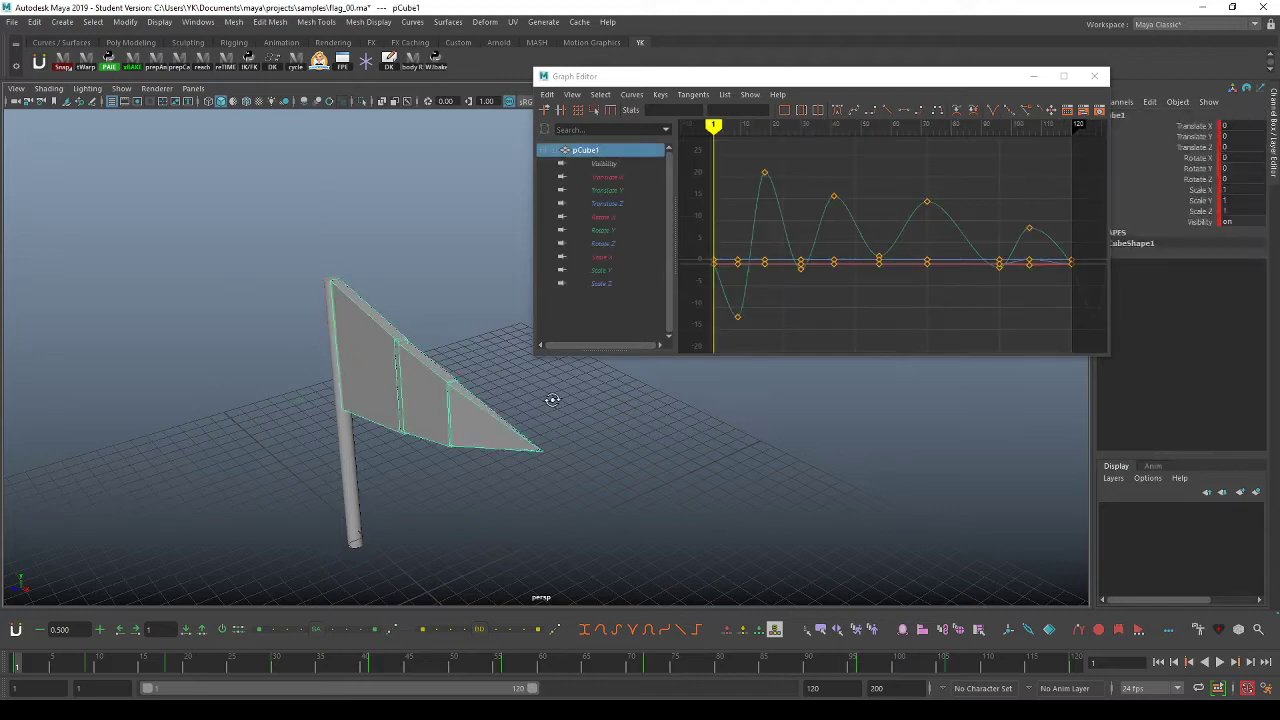
{"action": "left_click_drag", "start_coordinate": [552, 400], "coordinate": [549, 307], "text": "alt"}
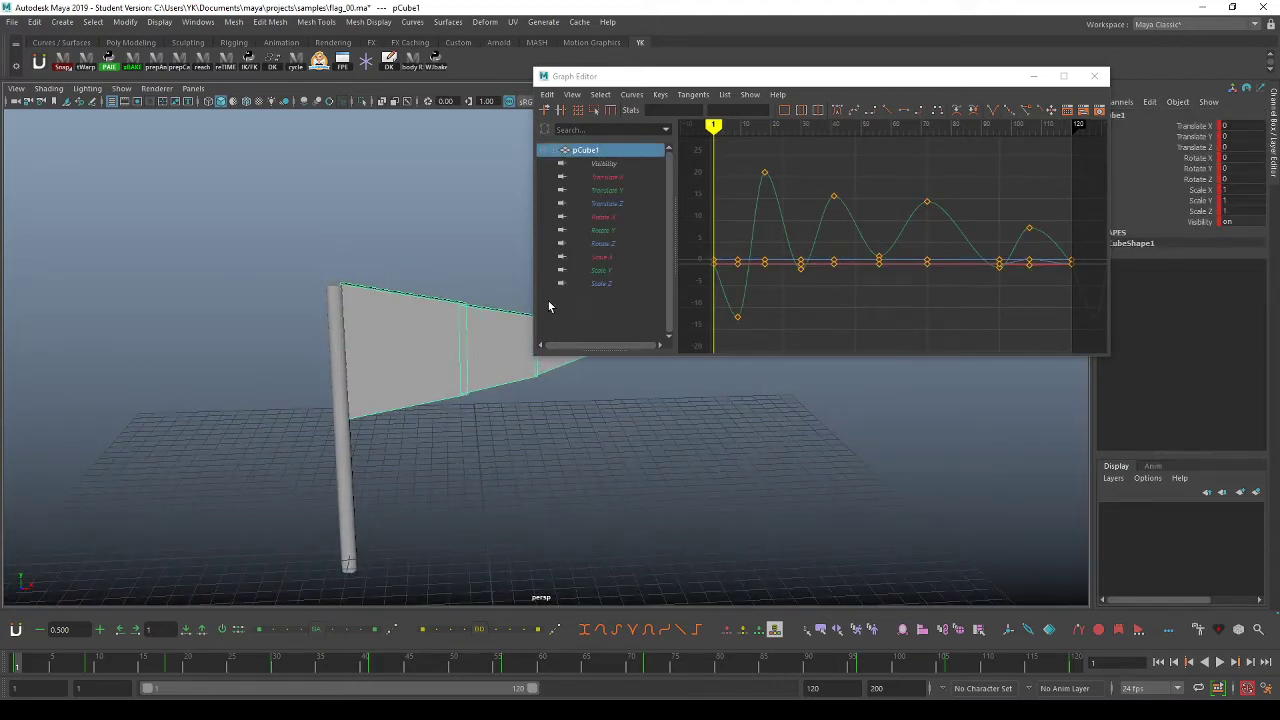
{"action": "left_click", "coordinate": [626, 218]}
{"action": "left_click", "coordinate": [627, 244]}
{"action": "key", "text": "e"}
{"action": "left_click_drag", "start_coordinate": [497, 373], "coordinate": [466, 394], "text": "alt"}
{"action": "key", "text": "q"}
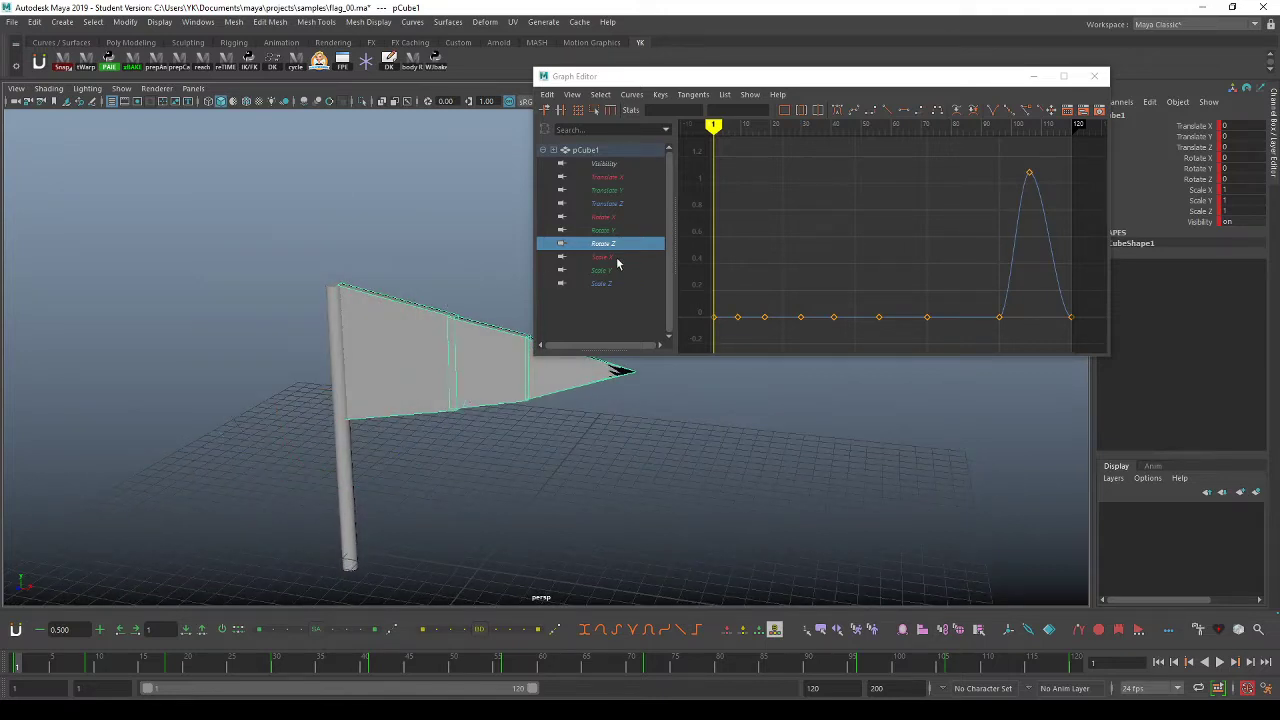
{"action": "left_click", "coordinate": [620, 218]}
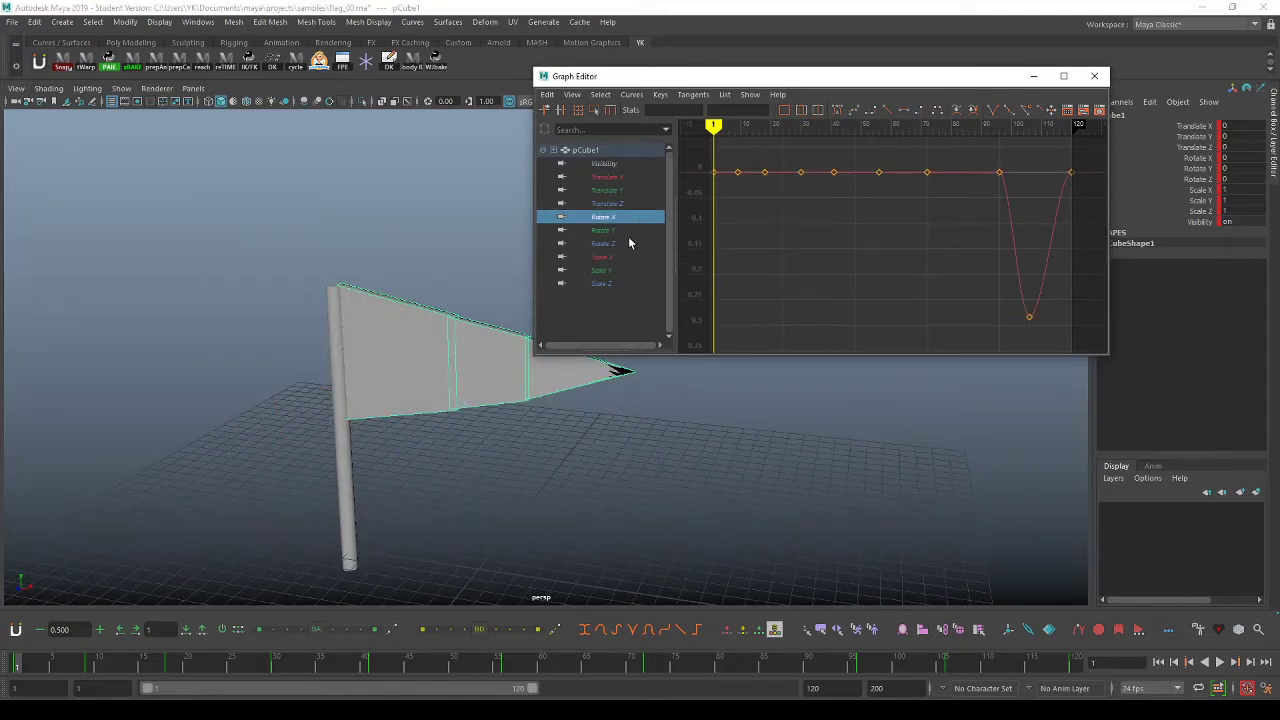
Copy the first section's entire Rotate Y curve.
{"action": "left_click", "coordinate": [621, 231]}
{"action": "left_click", "coordinate": [752, 233]}
{"action": "middle_click_drag", "start_coordinate": [769, 240], "coordinate": [801, 236], "text": "alt"}
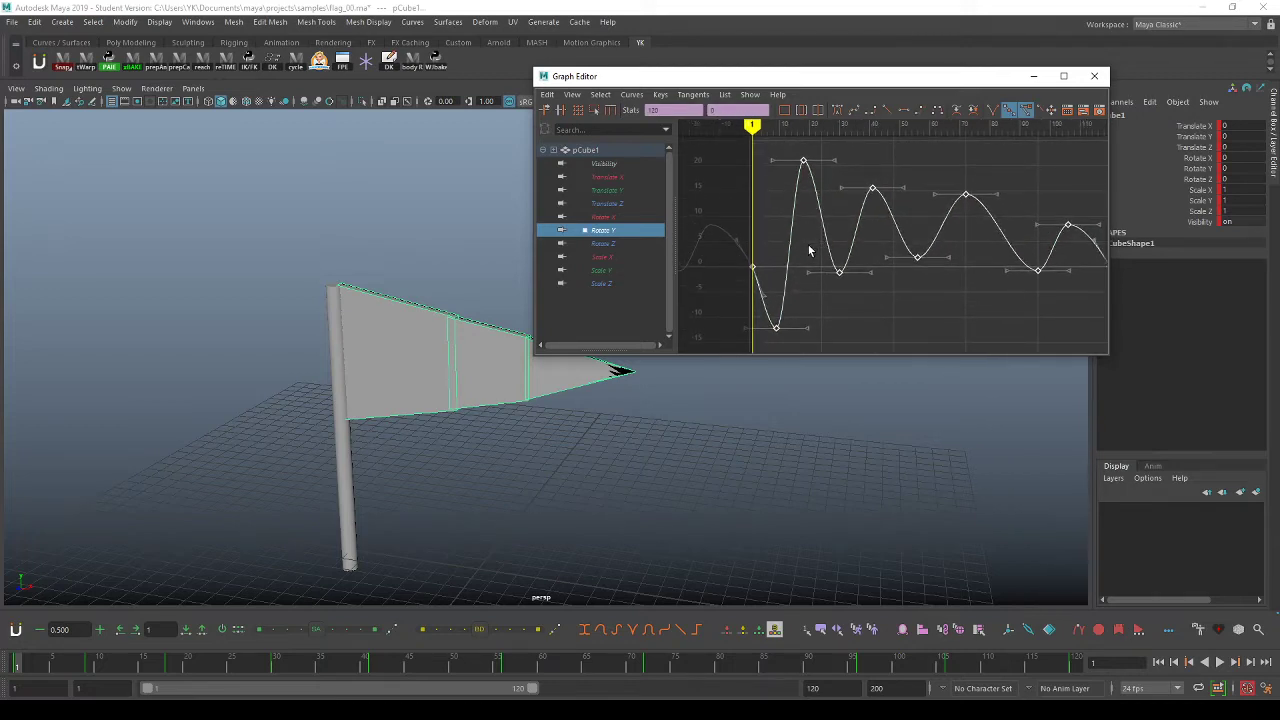
{"action": "left_click", "coordinate": [779, 242]}
Delete all of the first section's Rotate X keys except the one at frame 1.
{"action": "left_click", "coordinate": [603, 217]}
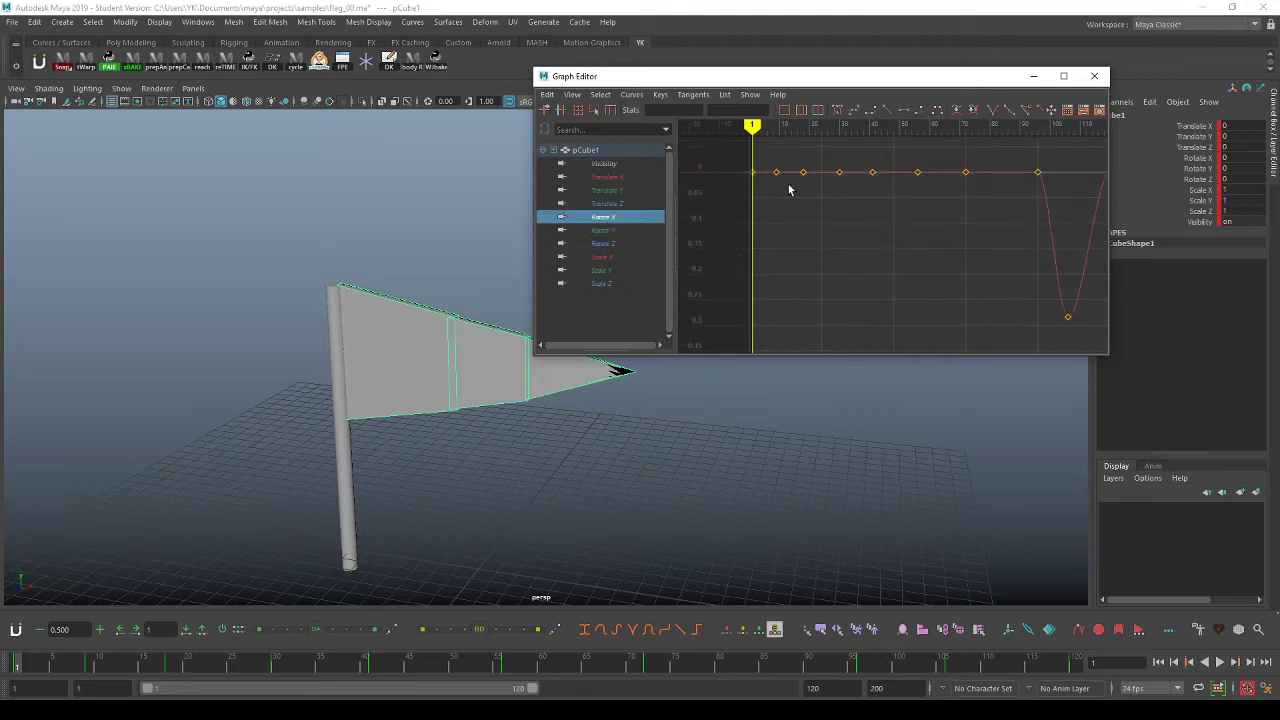
{"action": "right_click_drag", "start_coordinate": [832, 193], "coordinate": [821, 209], "text": "alt+shift"}
{"action": "scroll", "coordinate": [890, 233], "scroll_direction": "down", "scroll_amount": 2}
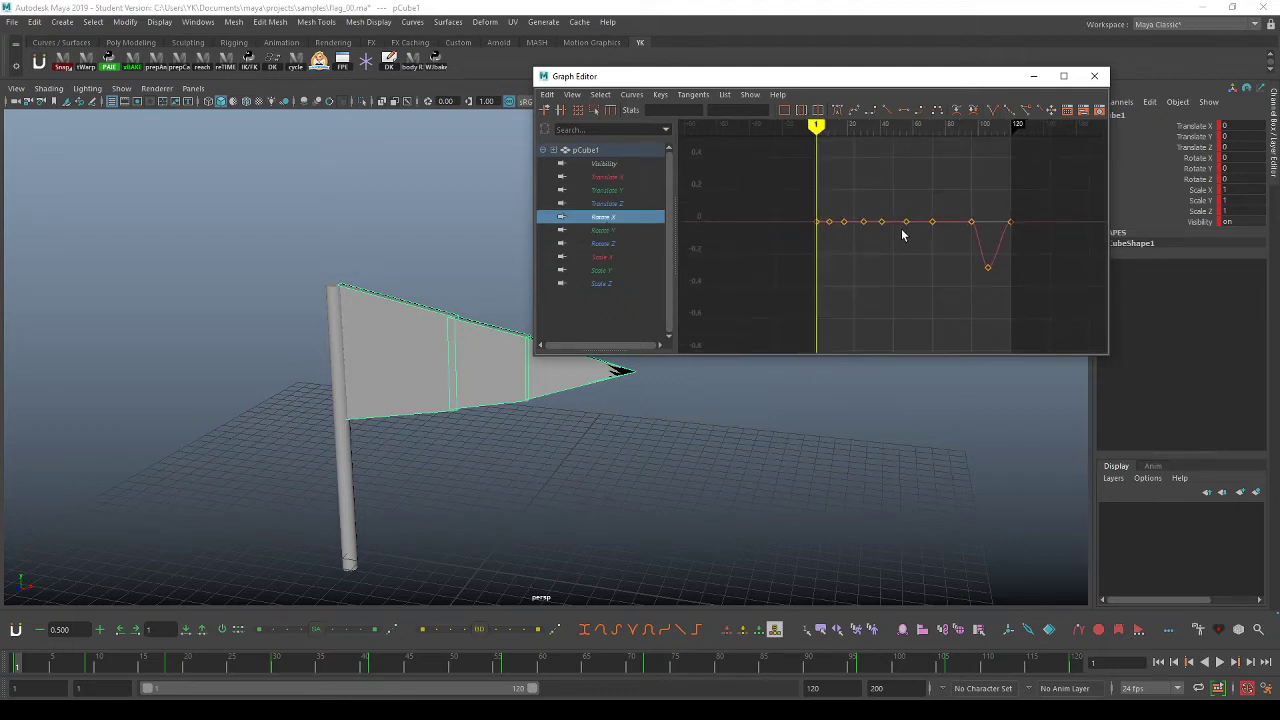
{"action": "scroll", "coordinate": [896, 238], "scroll_direction": "up", "scroll_amount": 2}
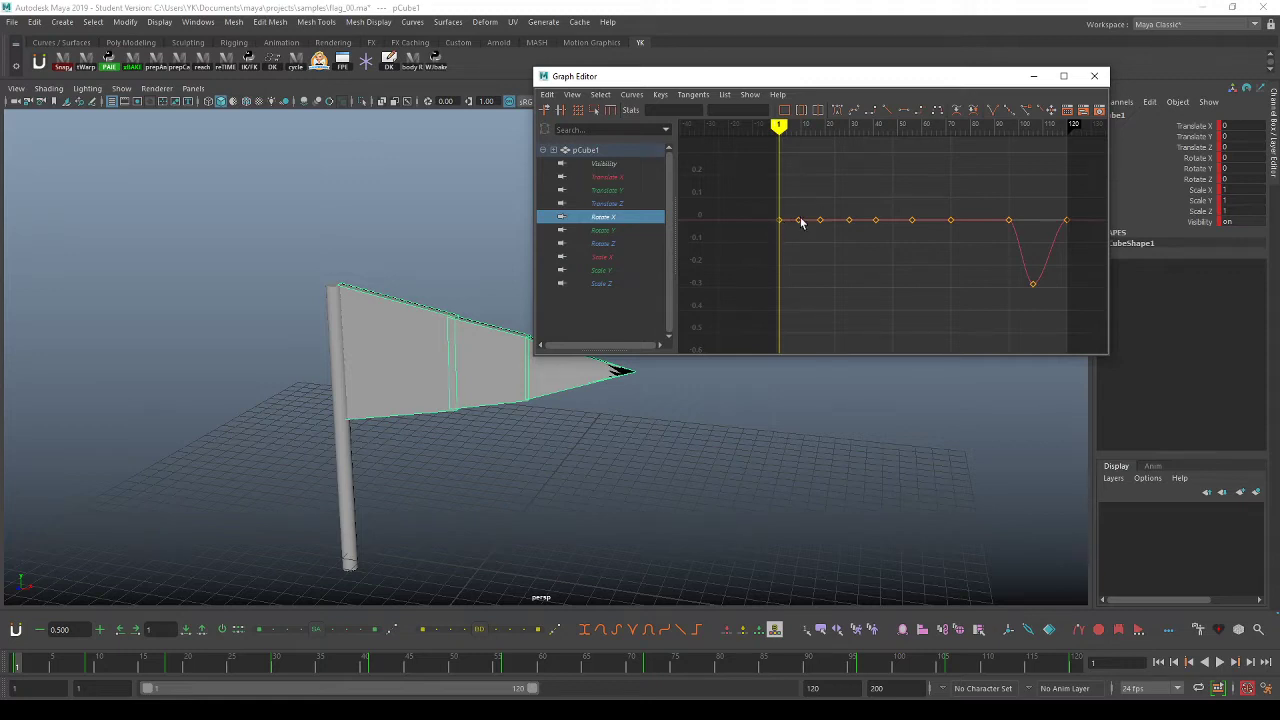
{"action": "left_click_drag", "start_coordinate": [1093, 204], "coordinate": [790, 332]}
{"action": "key", "text": "Delete"}
Paste the copied Rotate Y curve onto the first section's Rotate X channel at frame 1 and frame the result.
{"action": "left_click", "coordinate": [780, 220]}
{"action": "middle_click_drag", "start_coordinate": [824, 227], "coordinate": [862, 238], "text": "alt"}
{"action": "right_click_drag", "start_coordinate": [822, 216], "coordinate": [852, 214], "text": "alt+shift"}
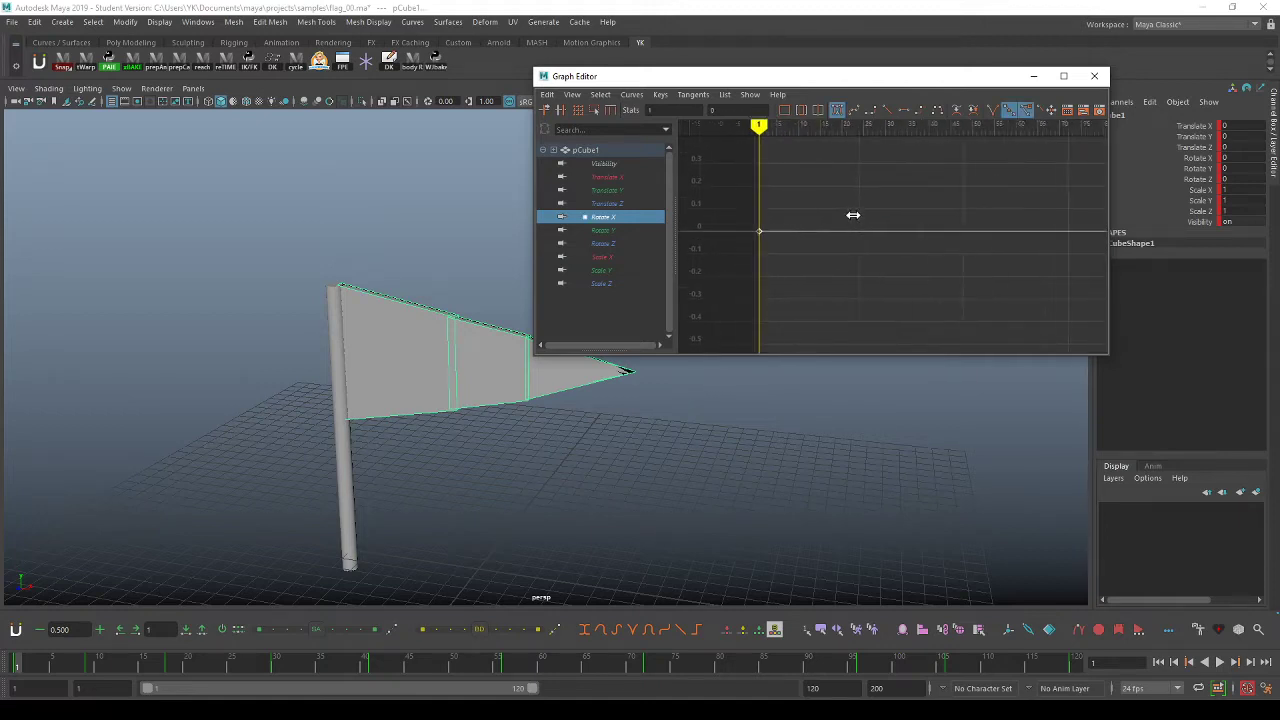
{"action": "middle_click_drag", "start_coordinate": [807, 229], "coordinate": [840, 237], "text": "alt"}
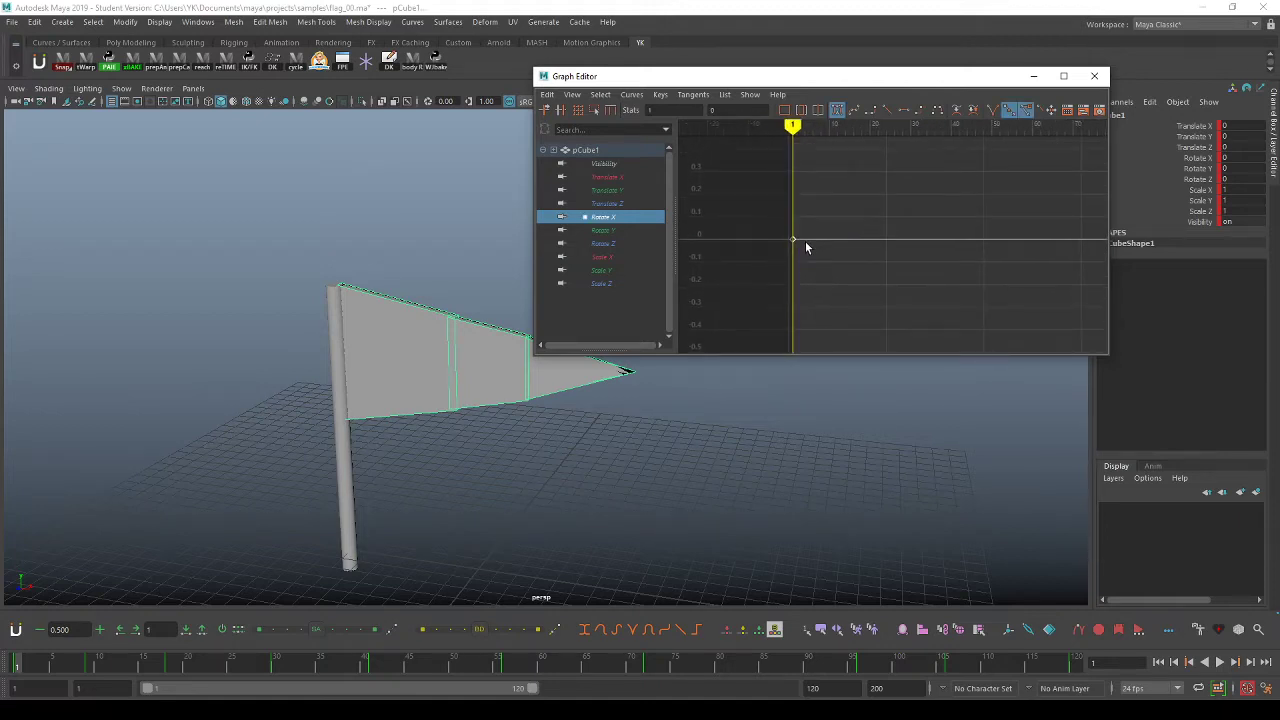
{"action": "key", "text": "ctrl+z"}
{"action": "key", "text": "a"}
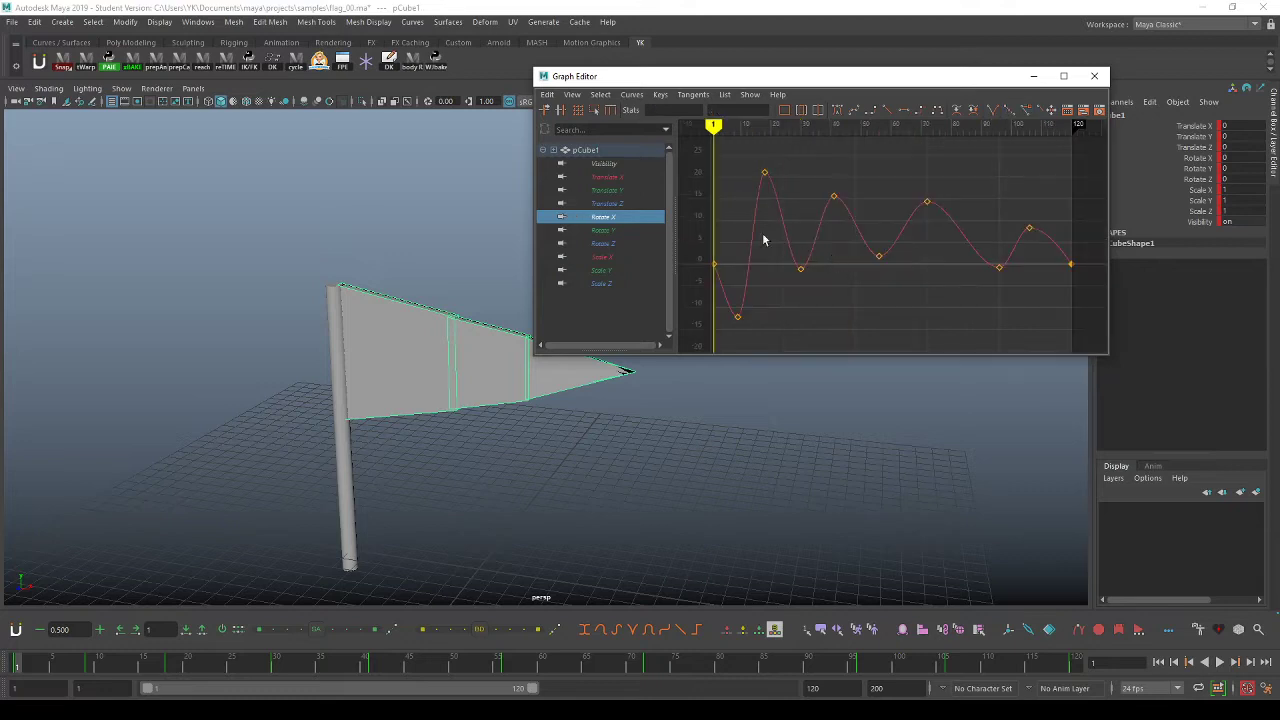
{"action": "right_click_drag", "start_coordinate": [959, 261], "coordinate": [954, 261], "text": "alt+shift"}
Select the second and third flag sections and paste the same curve onto their Rotate X channels.
{"action": "left_click", "coordinate": [483, 373]}
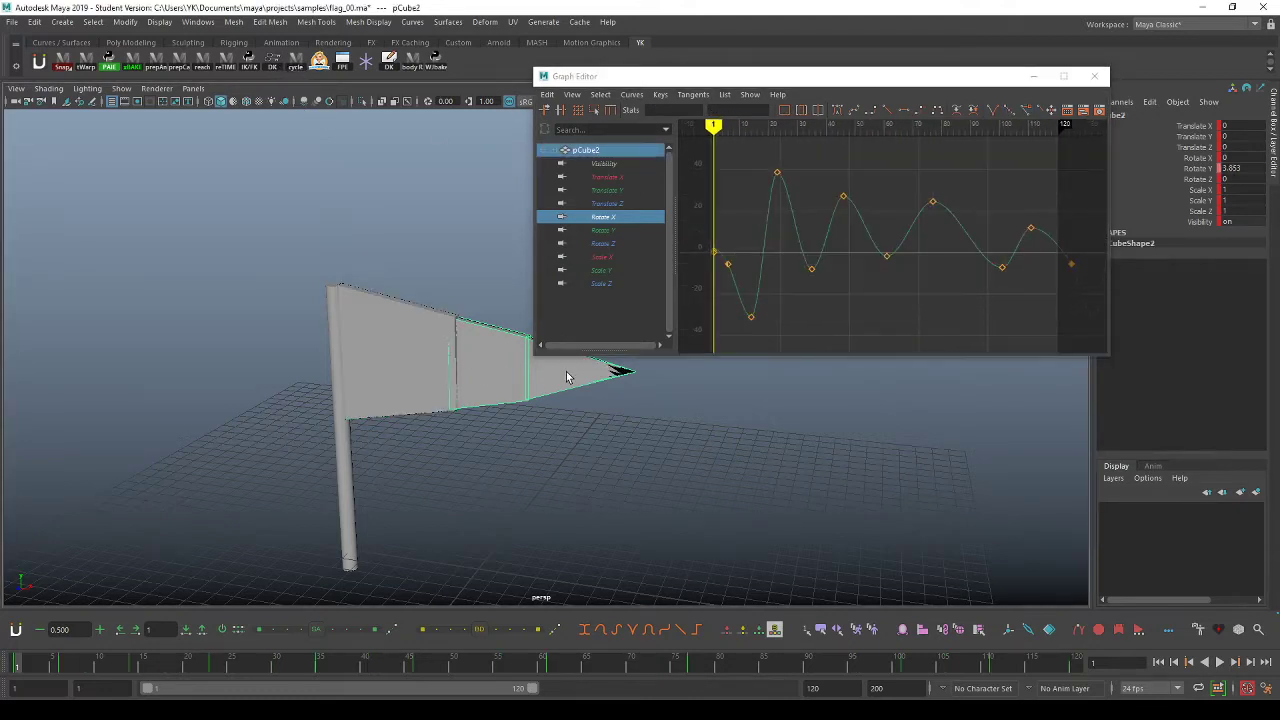
{"action": "left_click", "coordinate": [571, 376], "text": "shift"}
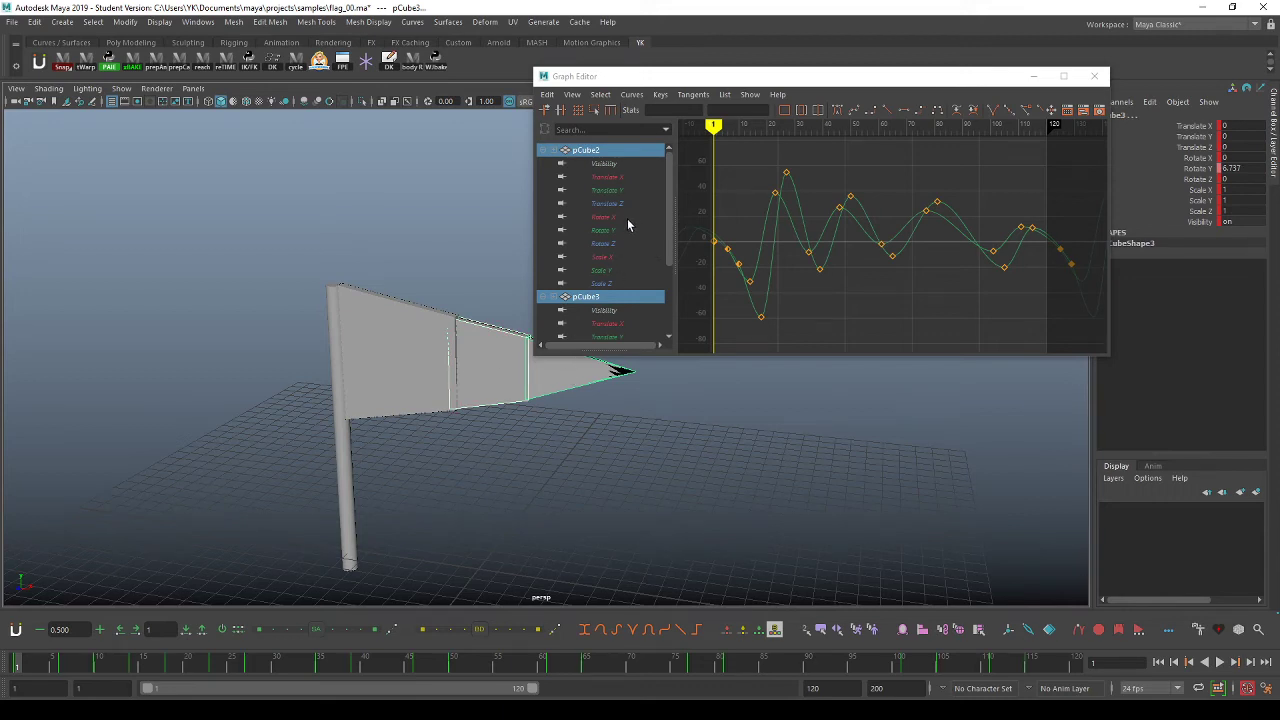
{"action": "left_click", "coordinate": [604, 217]}
{"action": "scroll", "coordinate": [638, 270], "scroll_direction": "down", "scroll_amount": 2}
{"action": "left_click", "coordinate": [610, 315], "text": "ctrl"}
{"action": "key", "text": "f"}
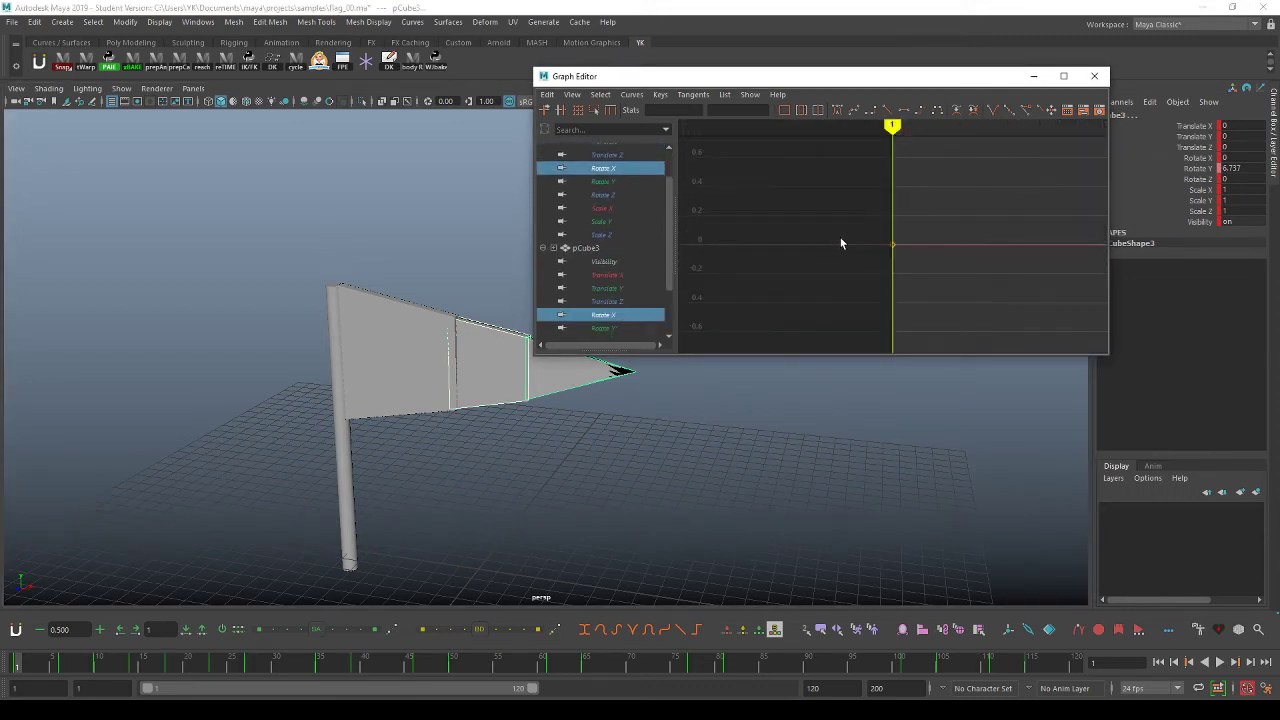
{"action": "key", "text": "a"}
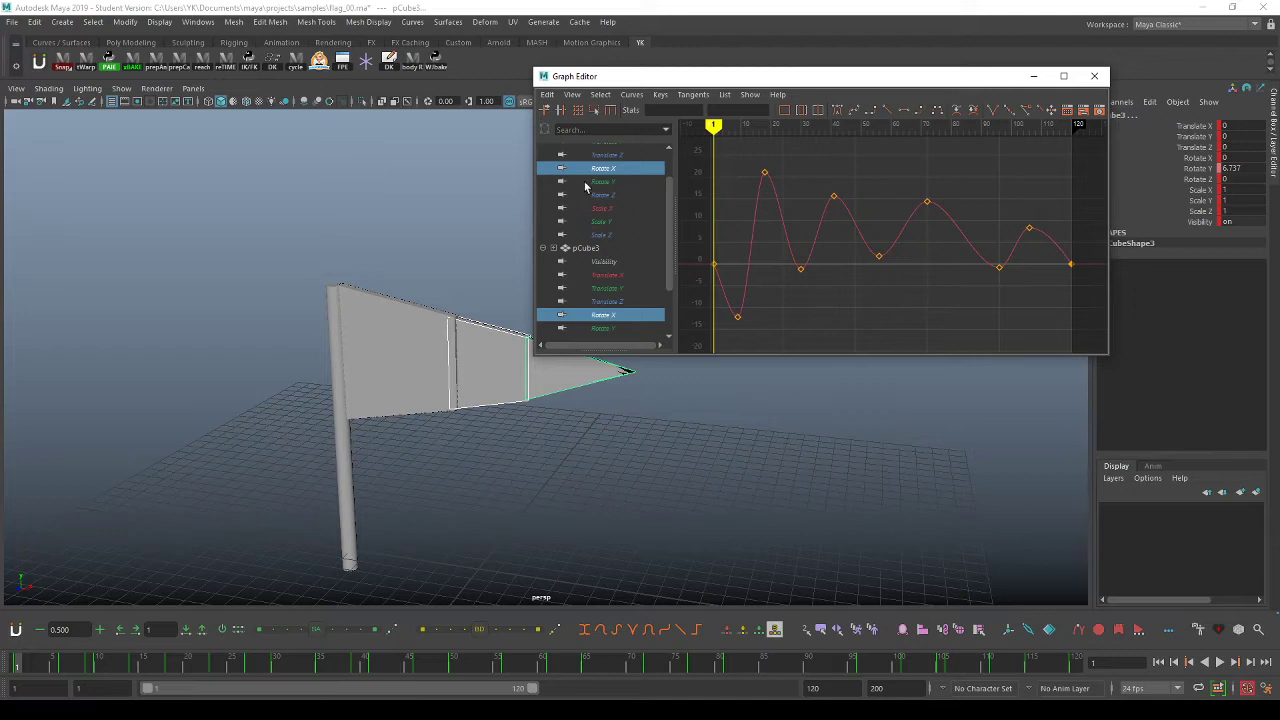
Cycle the Rotate X curves and show them together for all three flag sections.
{"action": "left_click", "coordinate": [298, 65]}
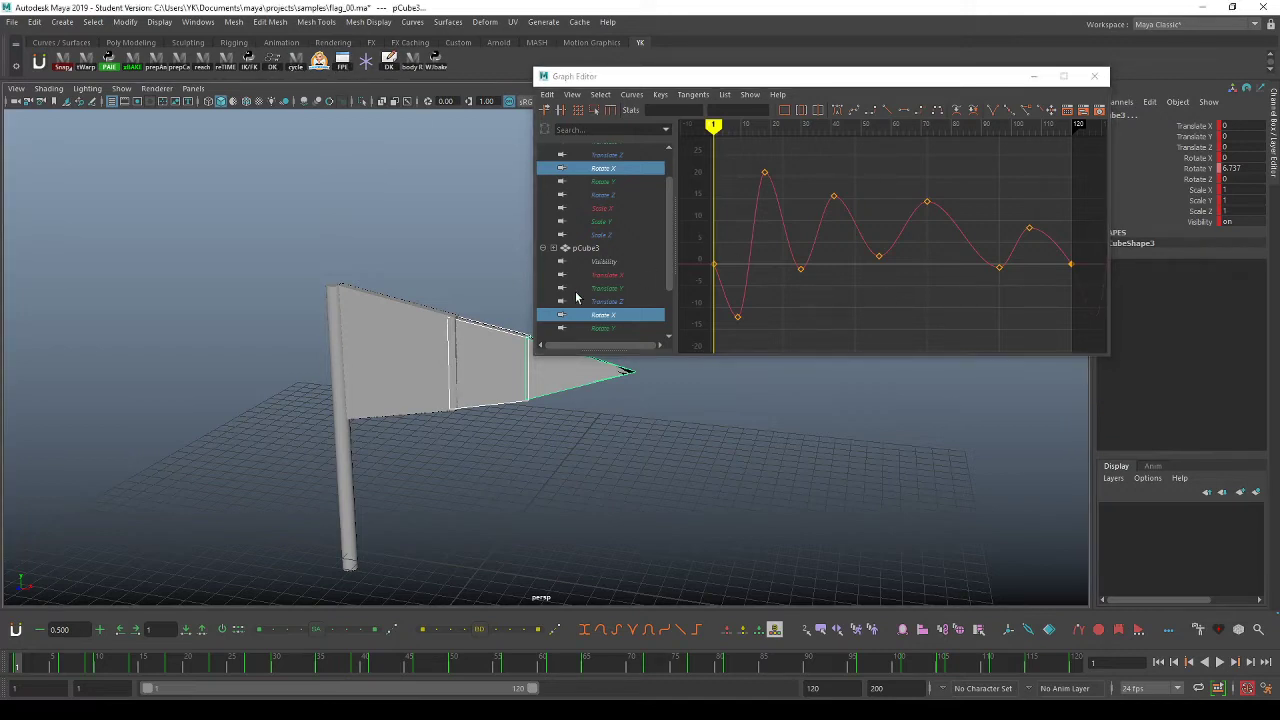
{"action": "left_click", "coordinate": [415, 336]}
{"action": "left_click", "coordinate": [497, 364], "text": "shift"}
{"action": "left_click", "coordinate": [579, 374], "text": "shift"}
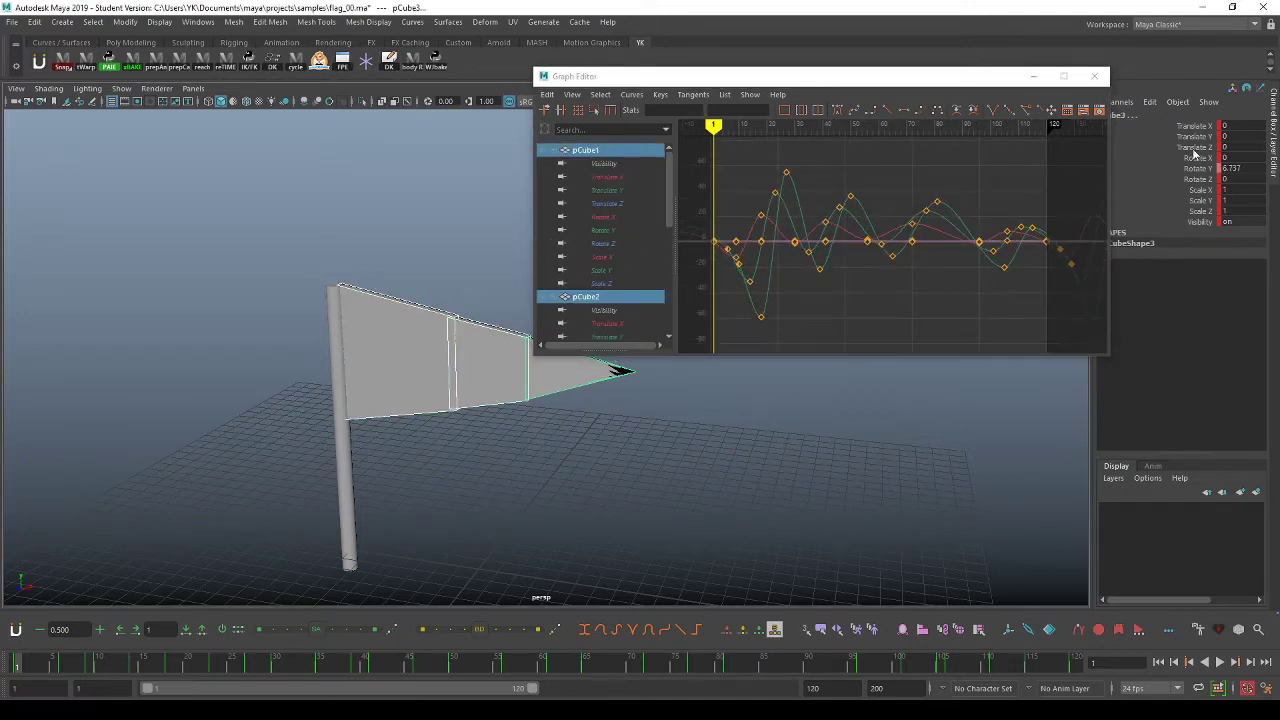
{"action": "left_click", "coordinate": [1198, 158]}
{"action": "key", "text": "e"}
{"action": "key", "text": "a"}
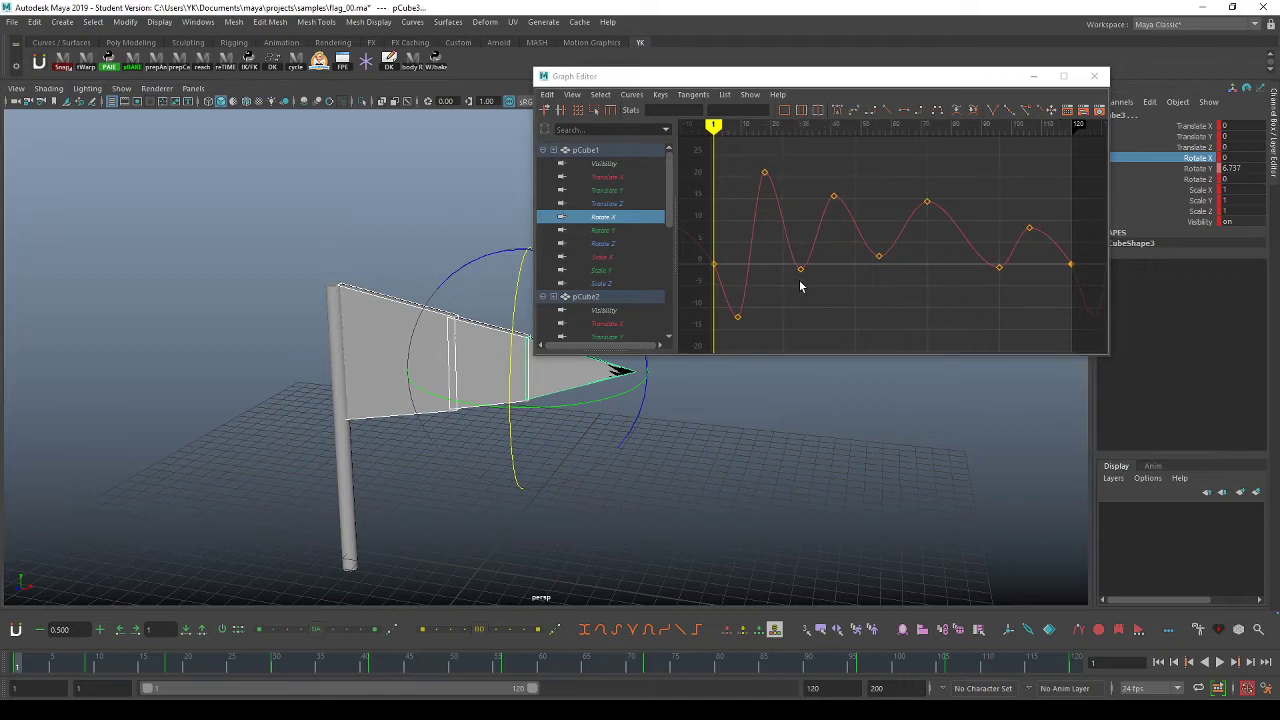
Stack the Rotate X curves separately and shift the second and third flag sections' curves 3 frames later.
{"action": "key", "text": "2"}
{"action": "left_click", "coordinate": [856, 245]}
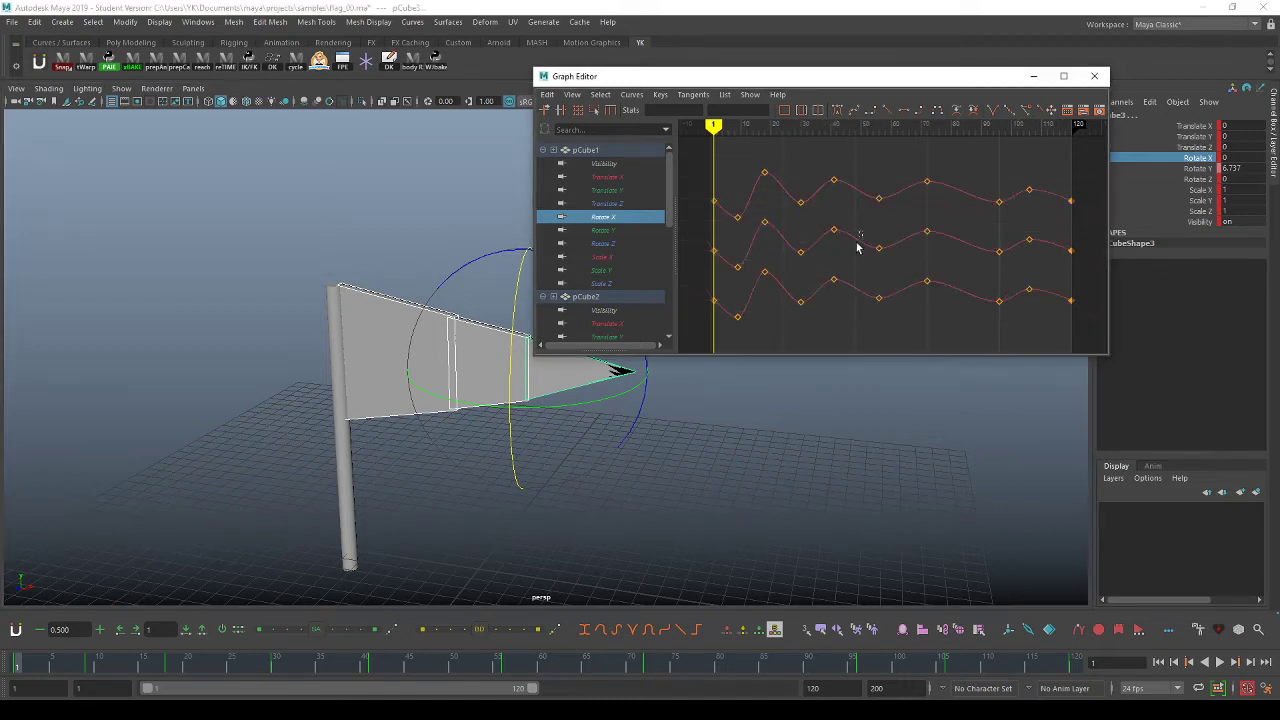
{"action": "left_click", "coordinate": [850, 184]}
{"action": "scroll", "coordinate": [605, 284], "scroll_direction": "down", "scroll_amount": 3}
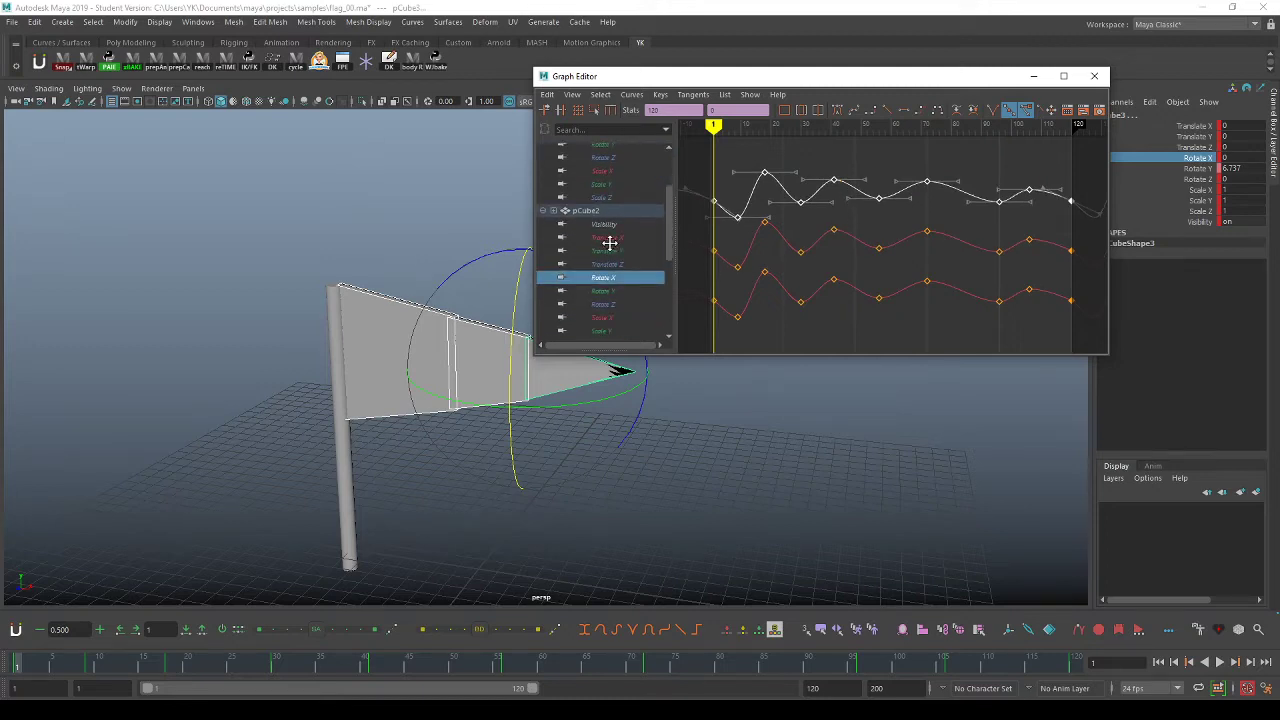
{"action": "left_click", "coordinate": [852, 301], "text": "shift"}
{"action": "key", "text": "w"}
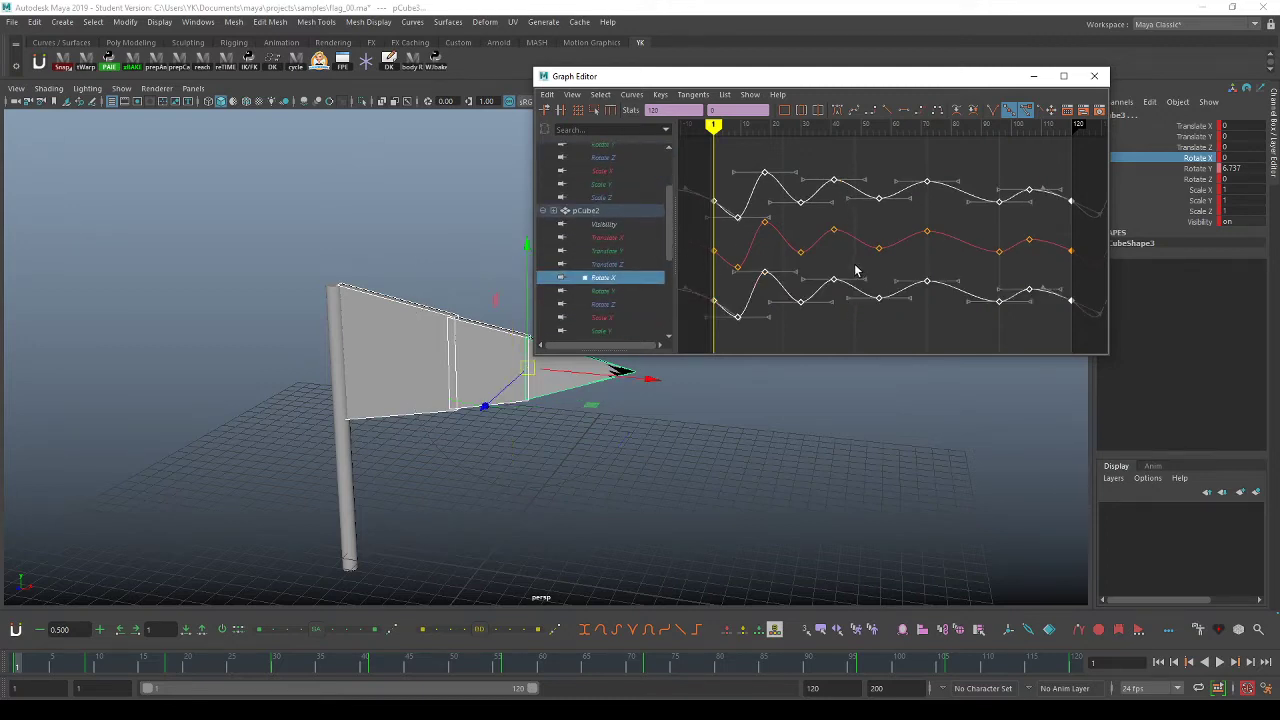
{"action": "right_click_drag", "start_coordinate": [846, 256], "coordinate": [843, 259], "text": "alt+shift"}
{"action": "middle_click_drag", "start_coordinate": [815, 254], "coordinate": [915, 252], "text": "alt"}
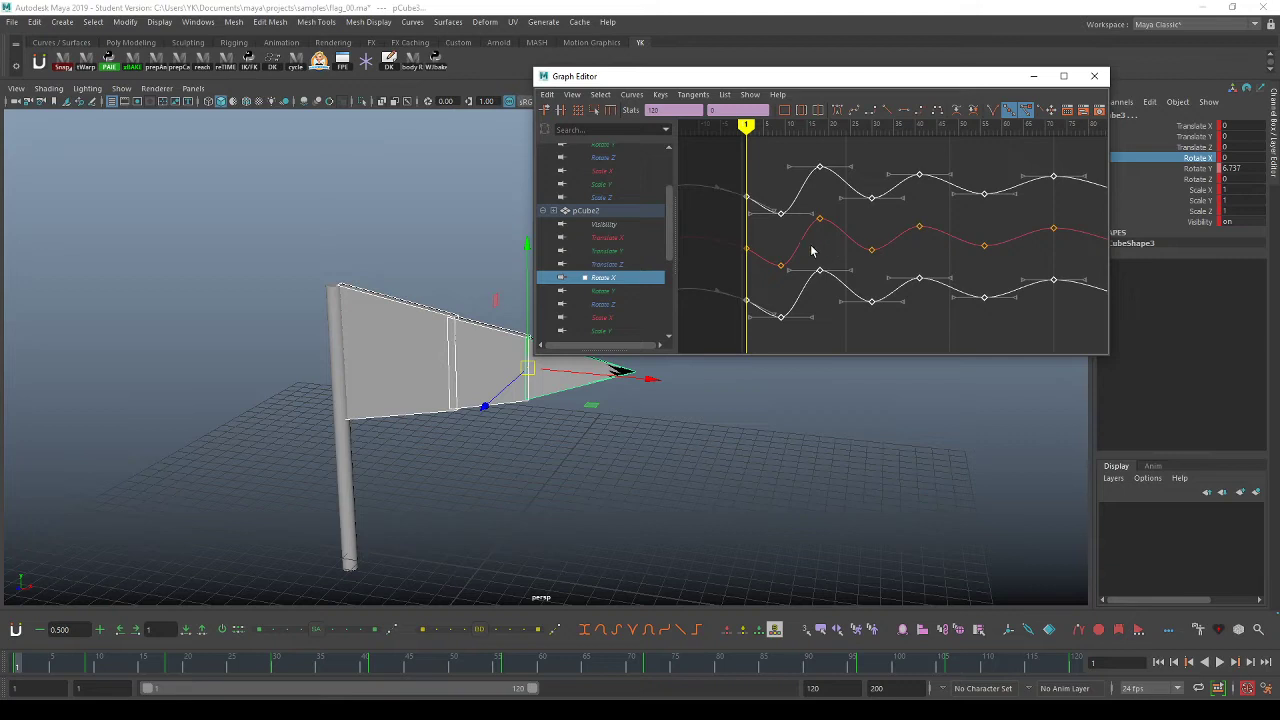
{"action": "middle_click_drag", "start_coordinate": [817, 244], "coordinate": [824, 251], "text": "shift"}
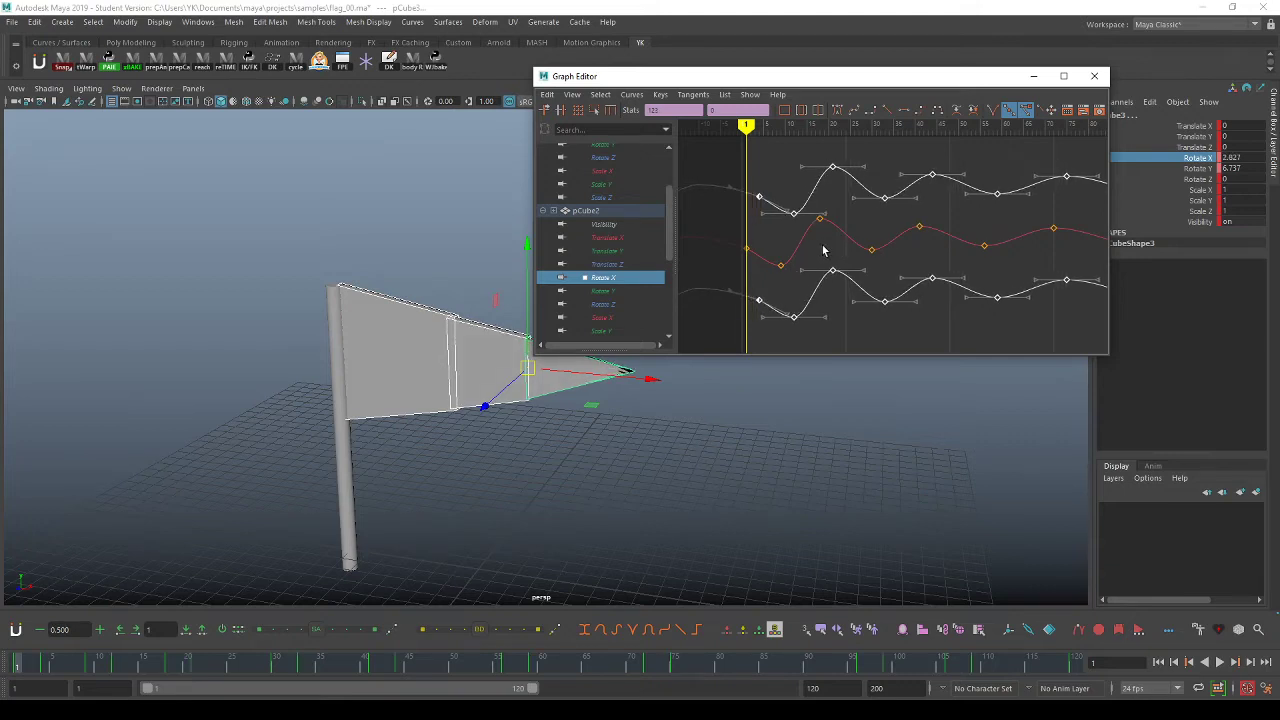
Isolate the third flag section's Rotate X curve and shift it another 3 frames later.
{"action": "middle_click_drag", "start_coordinate": [576, 299], "coordinate": [620, 164], "text": "alt"}
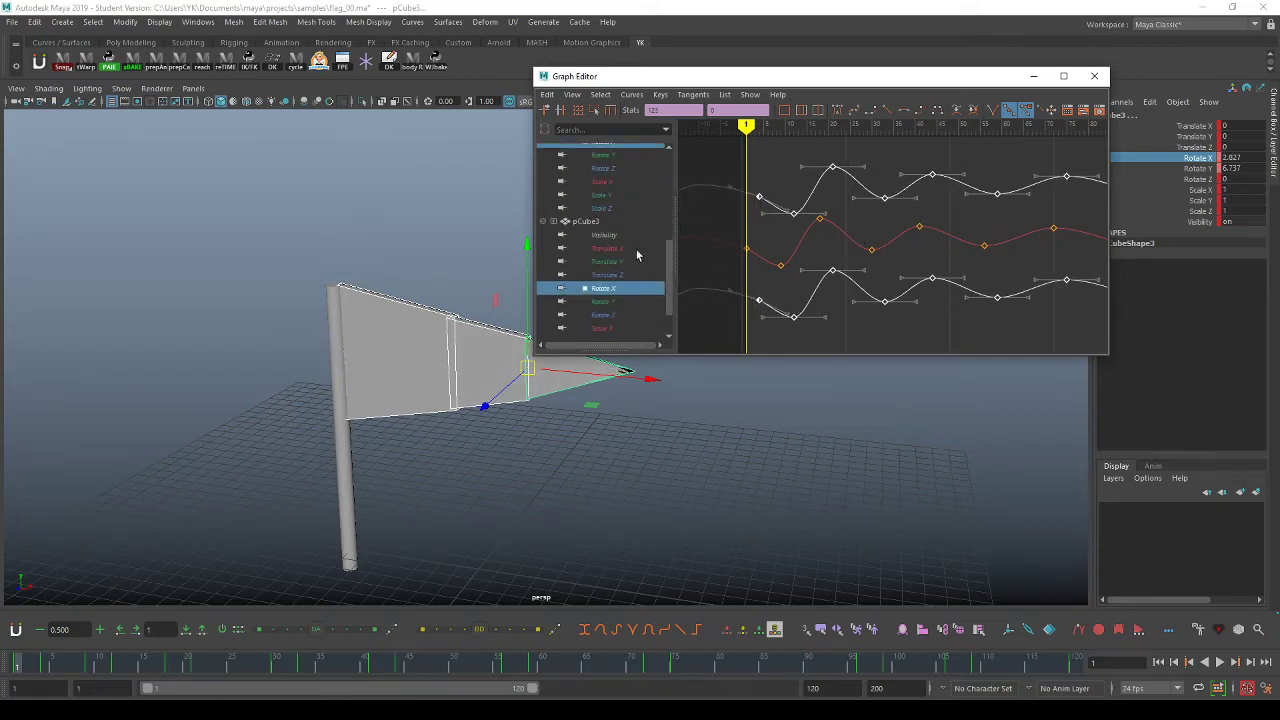
{"action": "left_click", "coordinate": [619, 288]}
{"action": "middle_click_drag", "start_coordinate": [880, 268], "coordinate": [915, 260], "text": "shift"}
{"action": "key", "text": "f"}
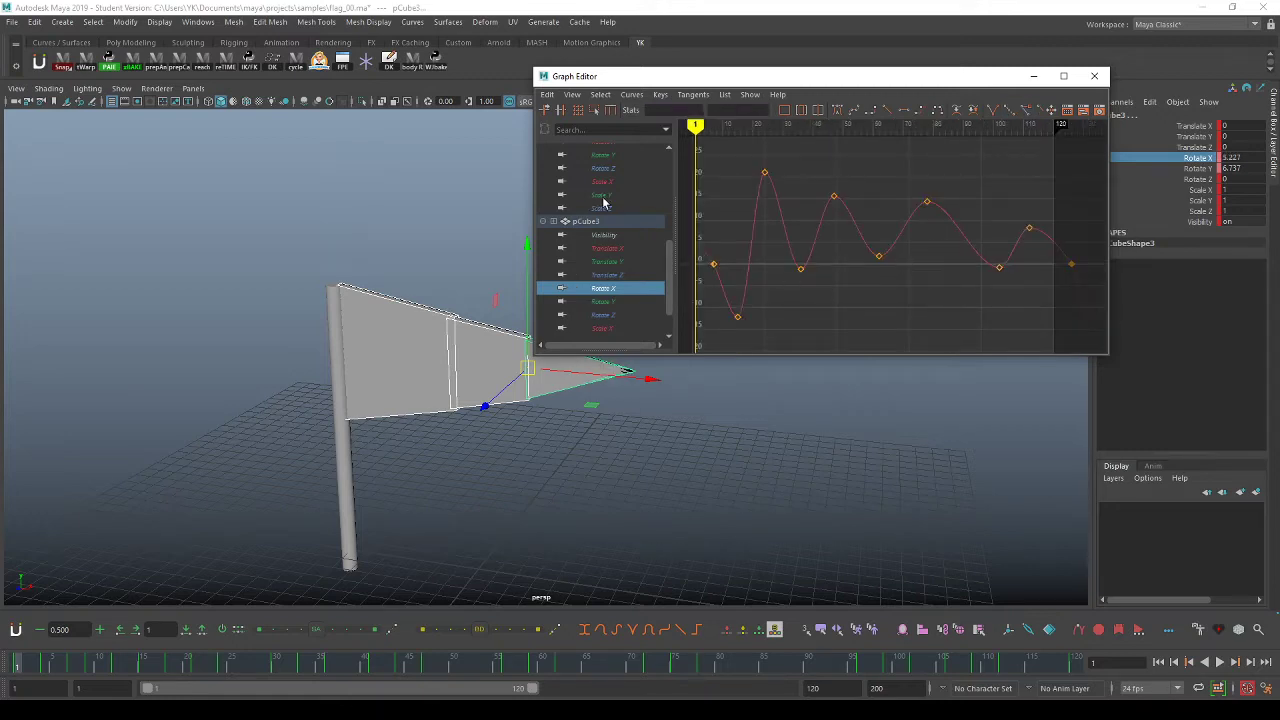
Deselect the flag and play back the animation to check the offset Rotate X motion.
{"action": "left_click_drag", "start_coordinate": [670, 432], "coordinate": [694, 437], "text": "alt"}
{"action": "left_click", "coordinate": [695, 436]}
{"action": "middle_click_drag", "start_coordinate": [695, 434], "coordinate": [640, 425], "text": "alt"}
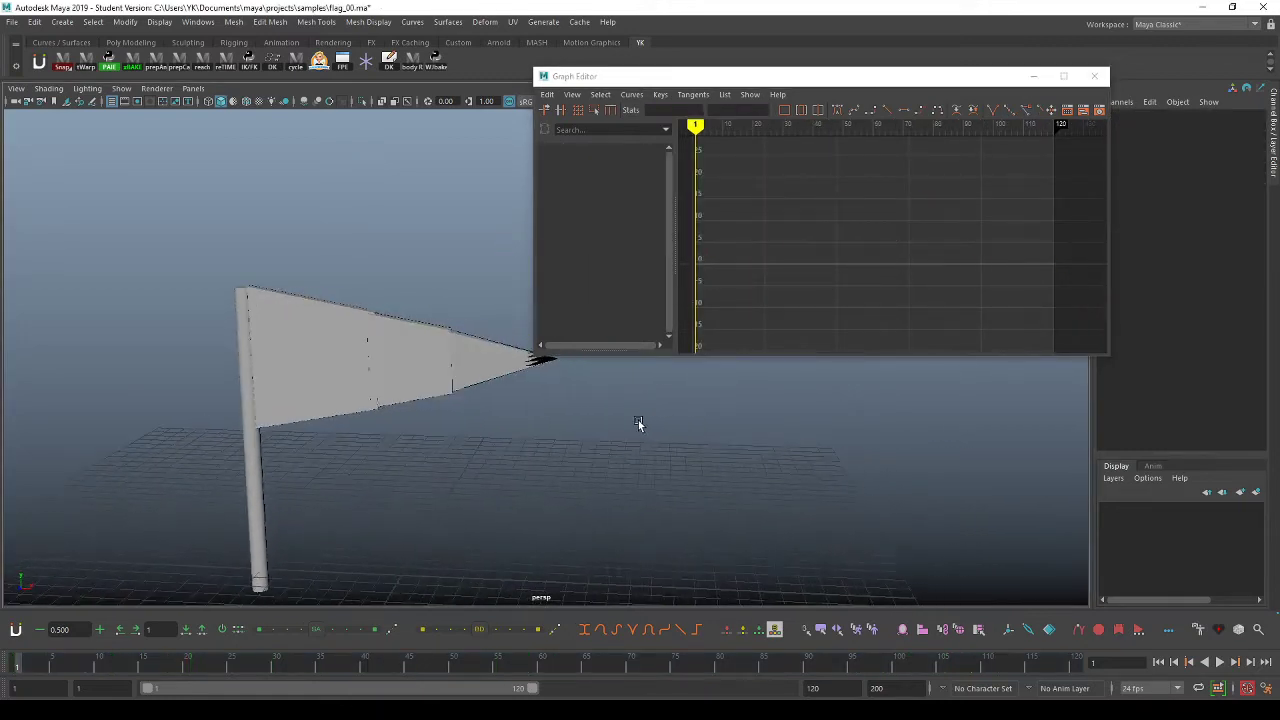
{"action": "key", "text": "alt+v"}
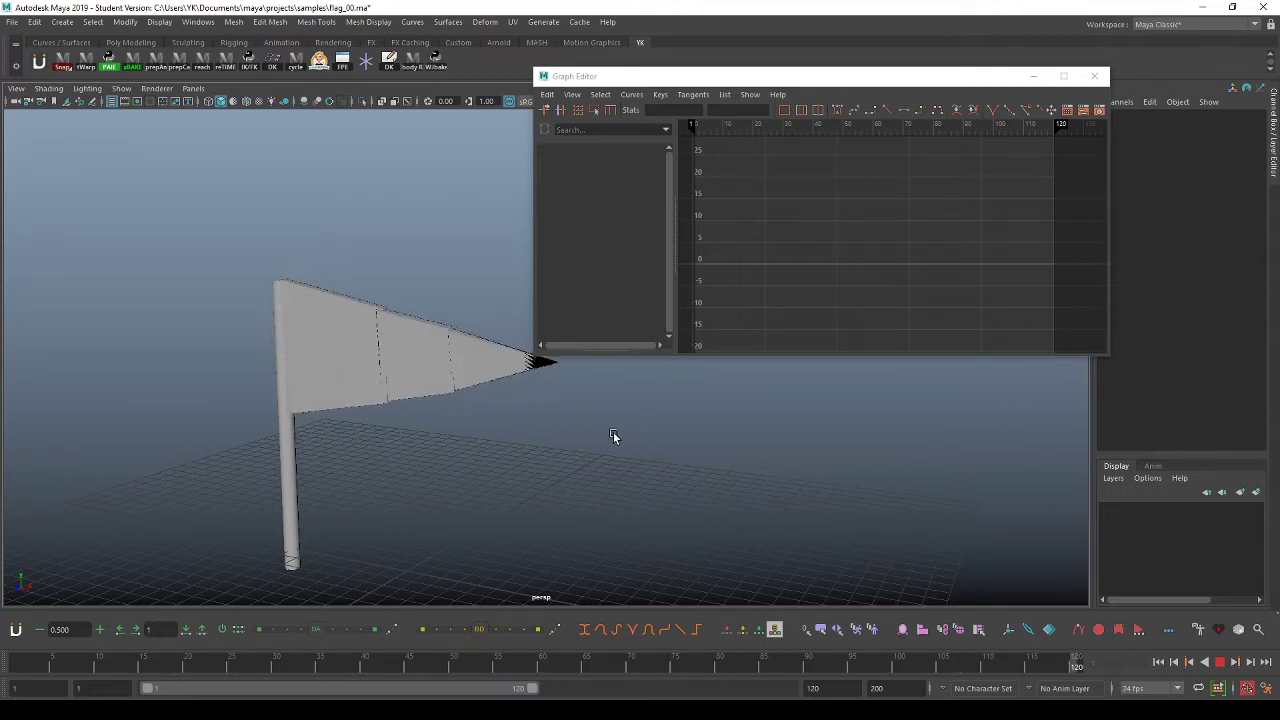
{"action": "key", "text": "Escape"}
Isolate all three sections' Rotate X curves and scale the first section's curve down strongly and the second section's slightly.
{"action": "left_click_drag", "start_coordinate": [333, 370], "coordinate": [487, 330]}
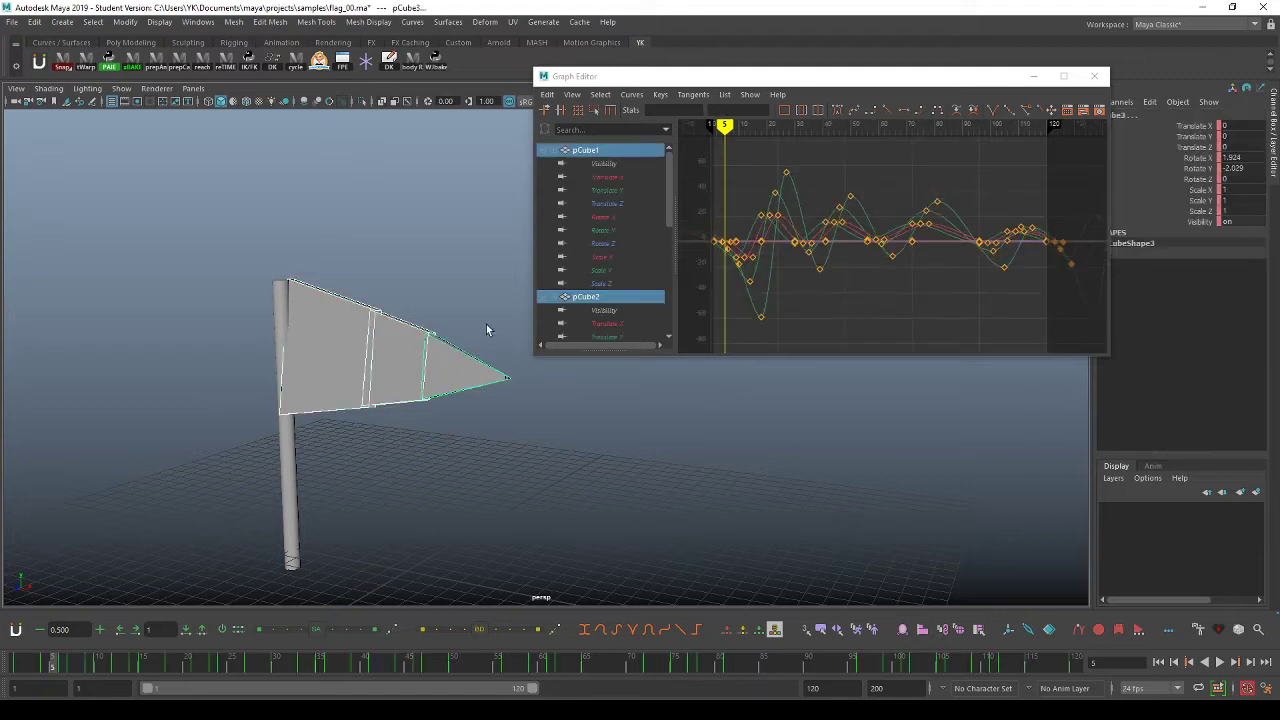
{"action": "left_click", "coordinate": [1203, 159]}
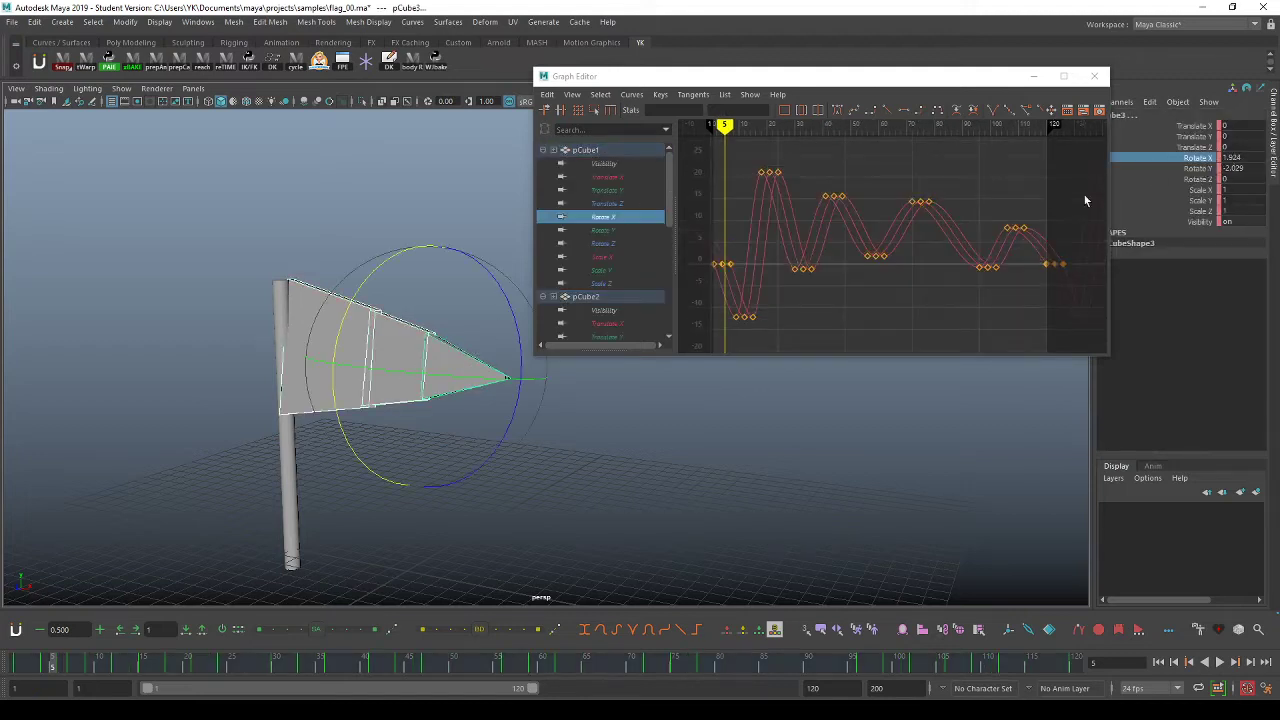
{"action": "middle_click_drag", "start_coordinate": [772, 262], "coordinate": [853, 266], "text": "alt"}
{"action": "right_click_drag", "start_coordinate": [853, 266], "coordinate": [889, 240], "text": "alt+shift"}
{"action": "middle_click_drag", "start_coordinate": [889, 240], "coordinate": [943, 241], "text": "alt"}
{"action": "right_click_drag", "start_coordinate": [943, 241], "coordinate": [834, 238], "text": "alt+shift"}
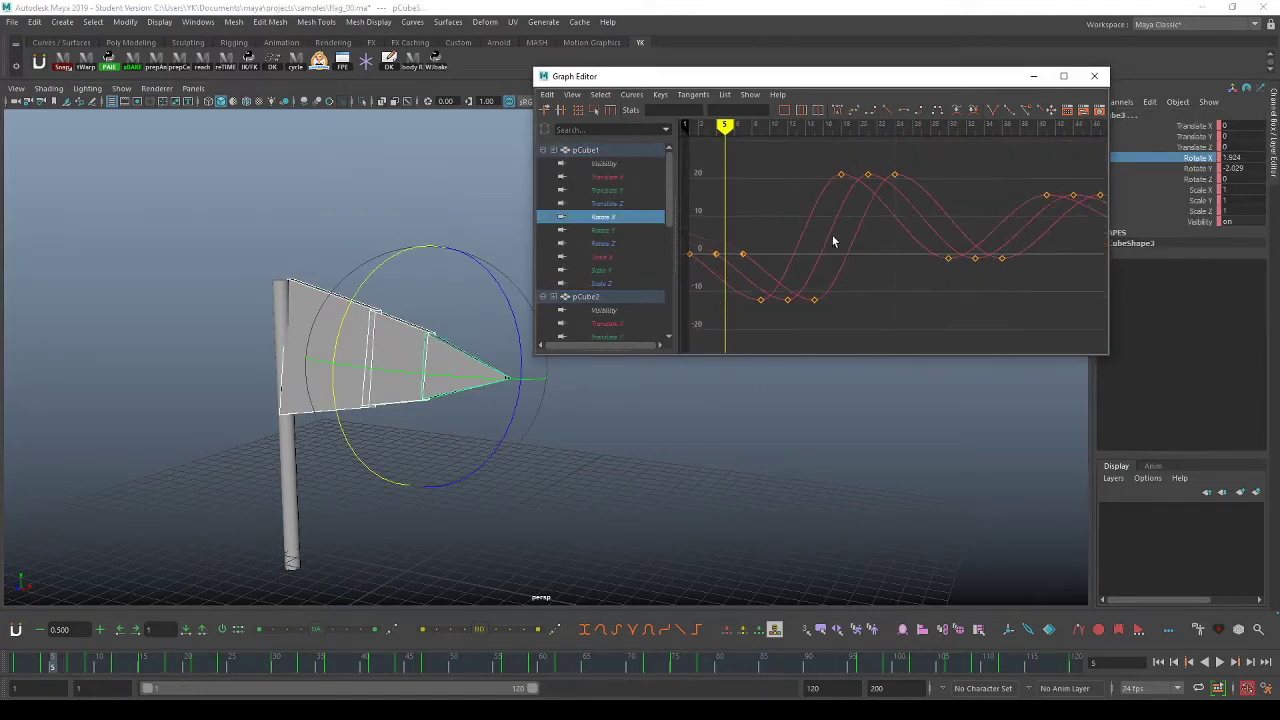
{"action": "left_click", "coordinate": [806, 236]}
{"action": "key", "text": "r"}
{"action": "middle_click_drag", "start_coordinate": [868, 241], "coordinate": [894, 238], "text": "shift"}
{"action": "left_click", "coordinate": [834, 216]}
{"action": "key", "text": "r"}
Shift the third section's Rotate X curve 2 more frames later and scale it up slightly in value.
{"action": "key", "text": "w"}
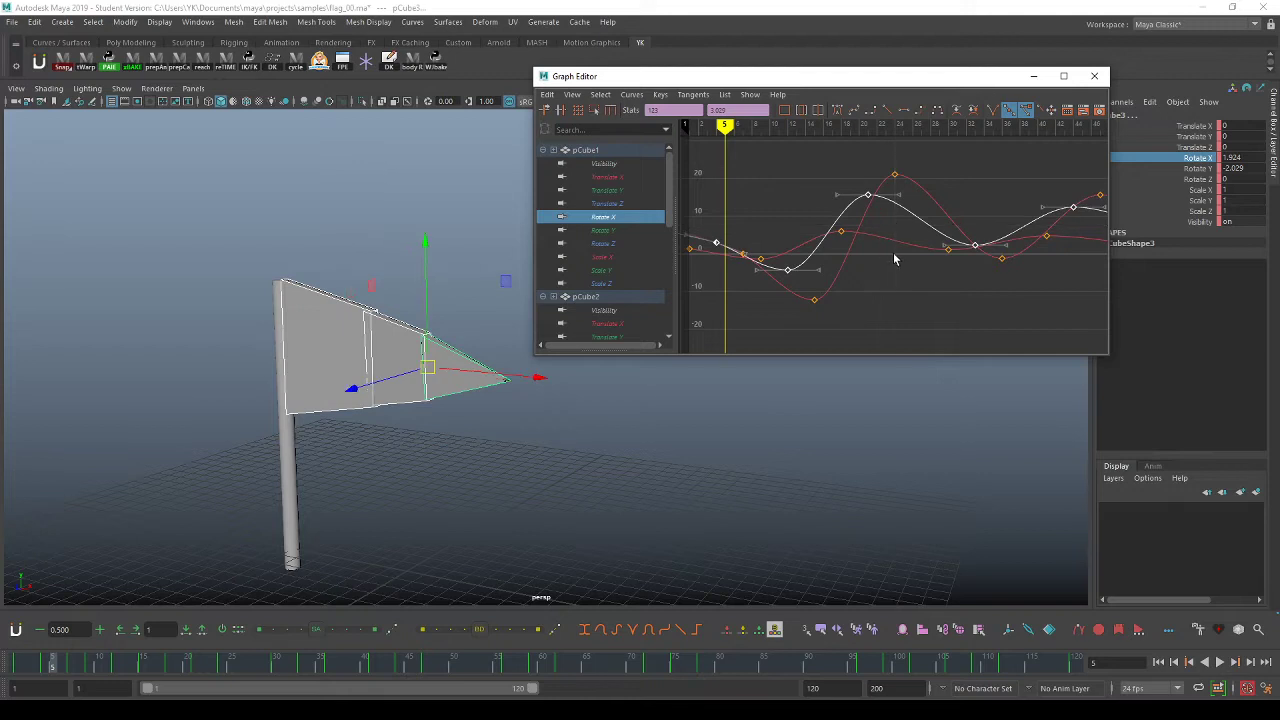
{"action": "left_click", "coordinate": [906, 278]}
{"action": "left_click_drag", "start_coordinate": [966, 206], "coordinate": [942, 229]}
{"action": "middle_click_drag", "start_coordinate": [942, 231], "coordinate": [960, 232], "text": "shift"}
{"action": "left_click", "coordinate": [924, 272]}
{"action": "key", "text": "r"}
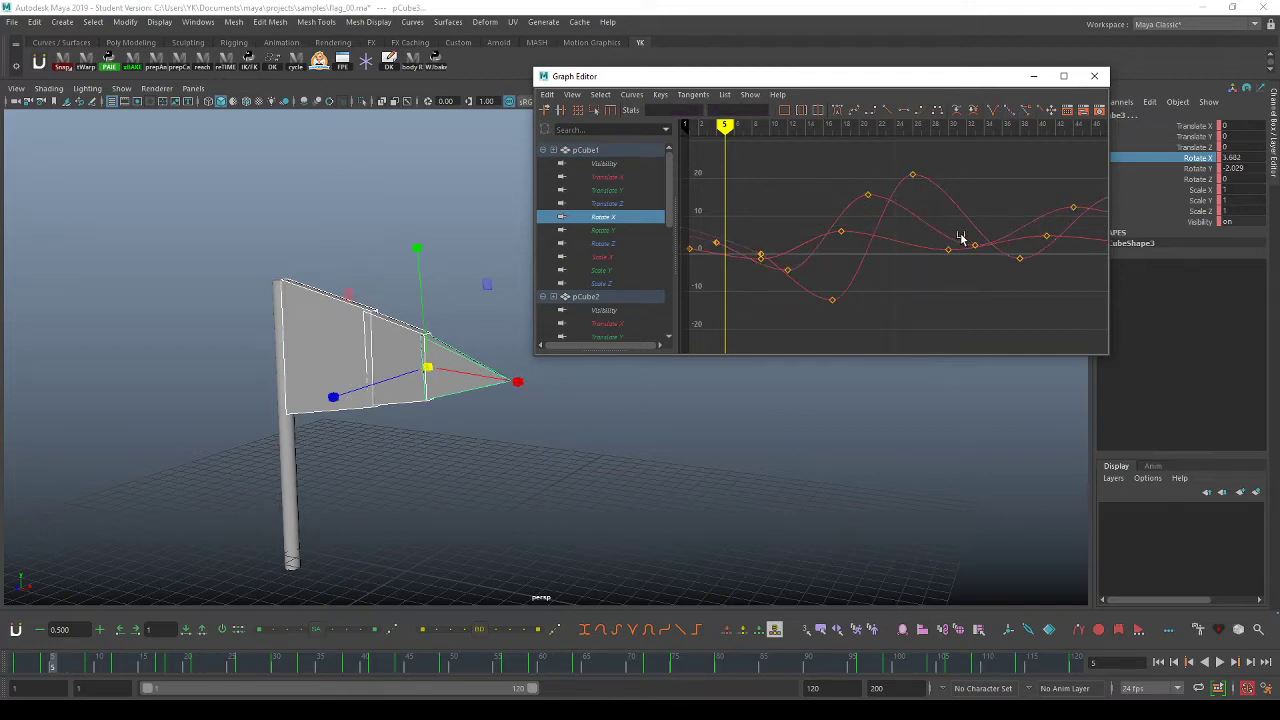
{"action": "left_click_drag", "start_coordinate": [977, 203], "coordinate": [963, 235]}
{"action": "middle_click_drag", "start_coordinate": [965, 241], "coordinate": [965, 232], "text": "shift"}
Play back the flag animation with nothing selected to review the scaled Rotate X curves.
{"action": "key", "text": "alt+v"}
{"action": "left_click", "coordinate": [632, 463]}
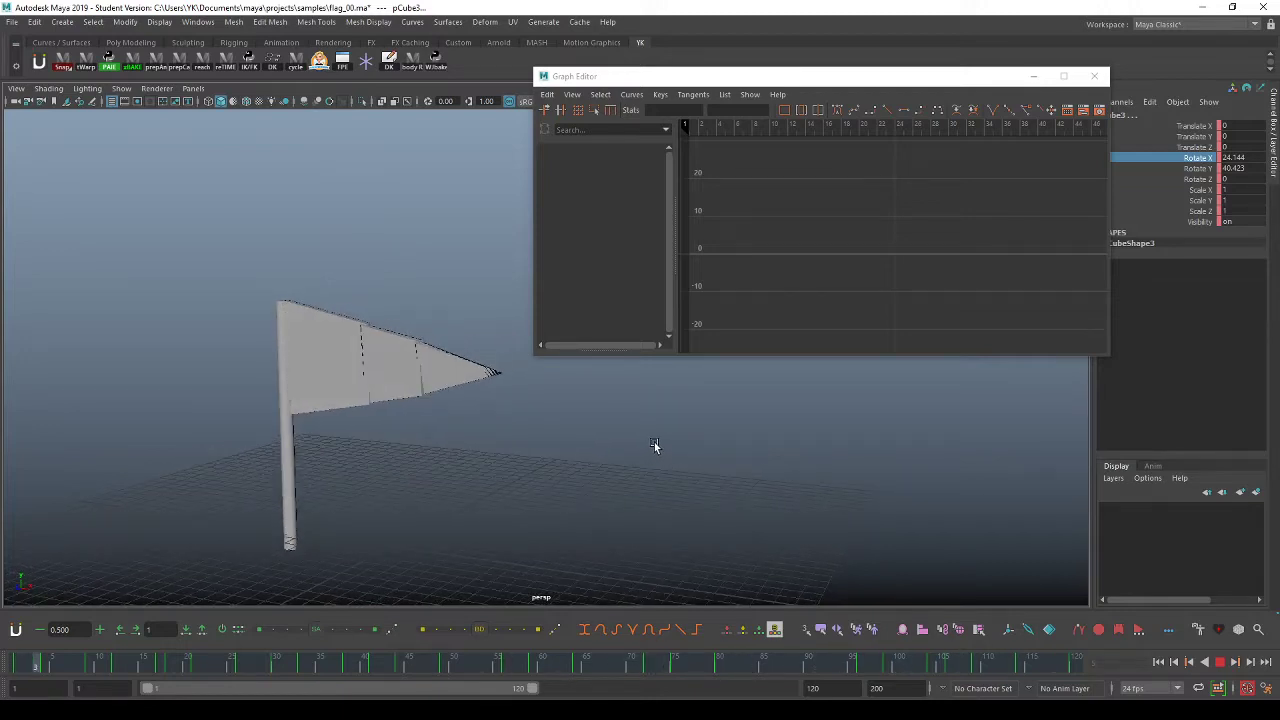
{"action": "left_click", "coordinate": [704, 473]}
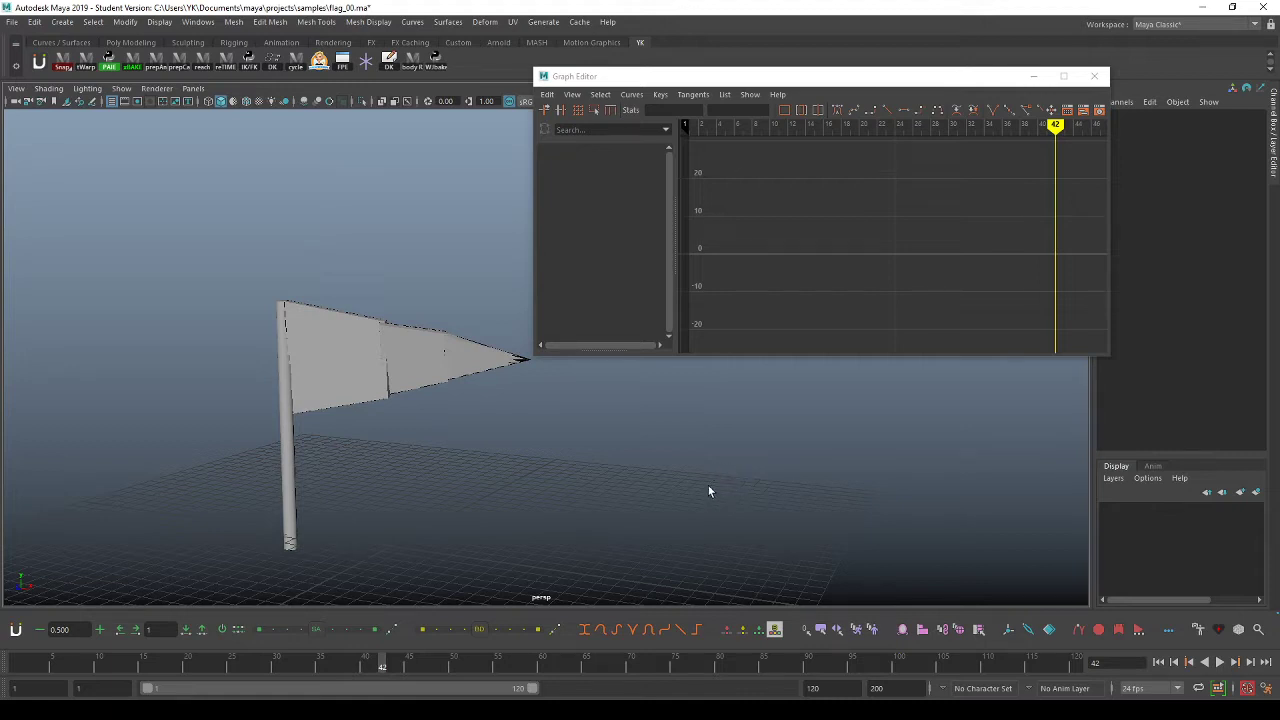
Open the recent scene 03_runcycle_03.ma without saving the changes to flag_00.ma.
{"action": "left_click", "coordinate": [34, 21]}
{"action": "mouse_move", "coordinate": [11, 21]}
{"action": "mouse_move", "coordinate": [153, 440]}
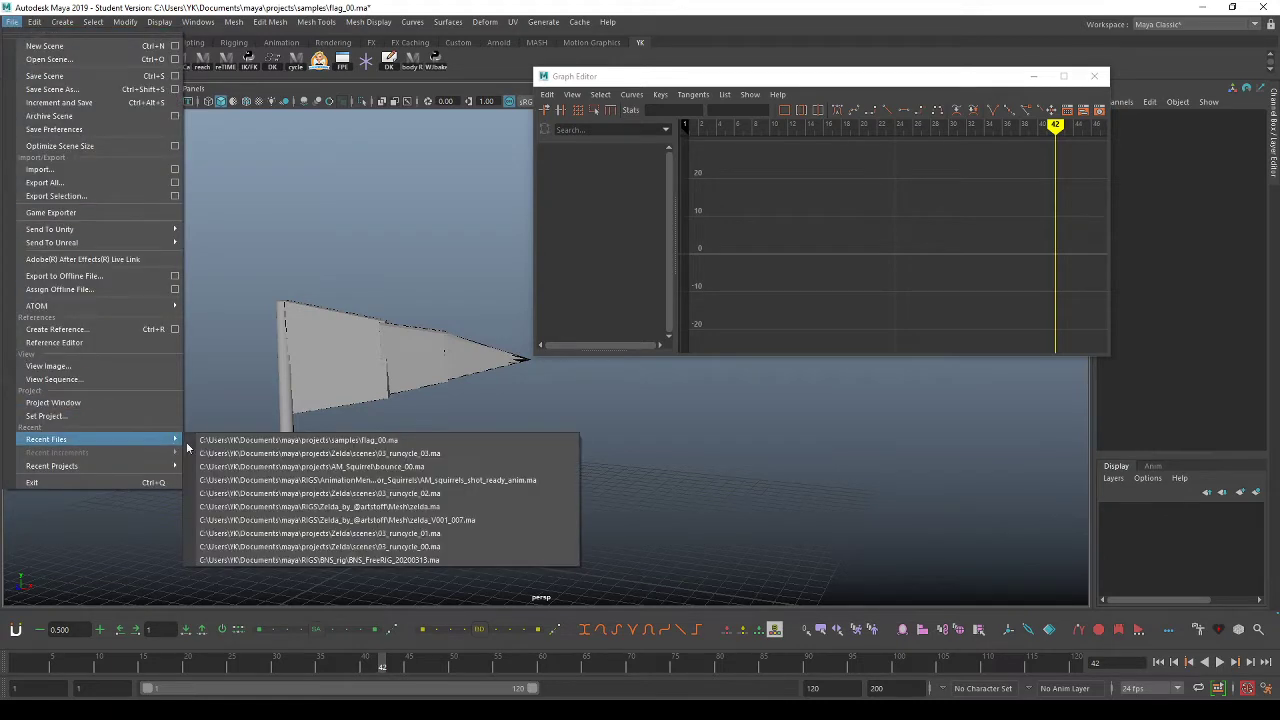
{"action": "left_click", "coordinate": [270, 443]}
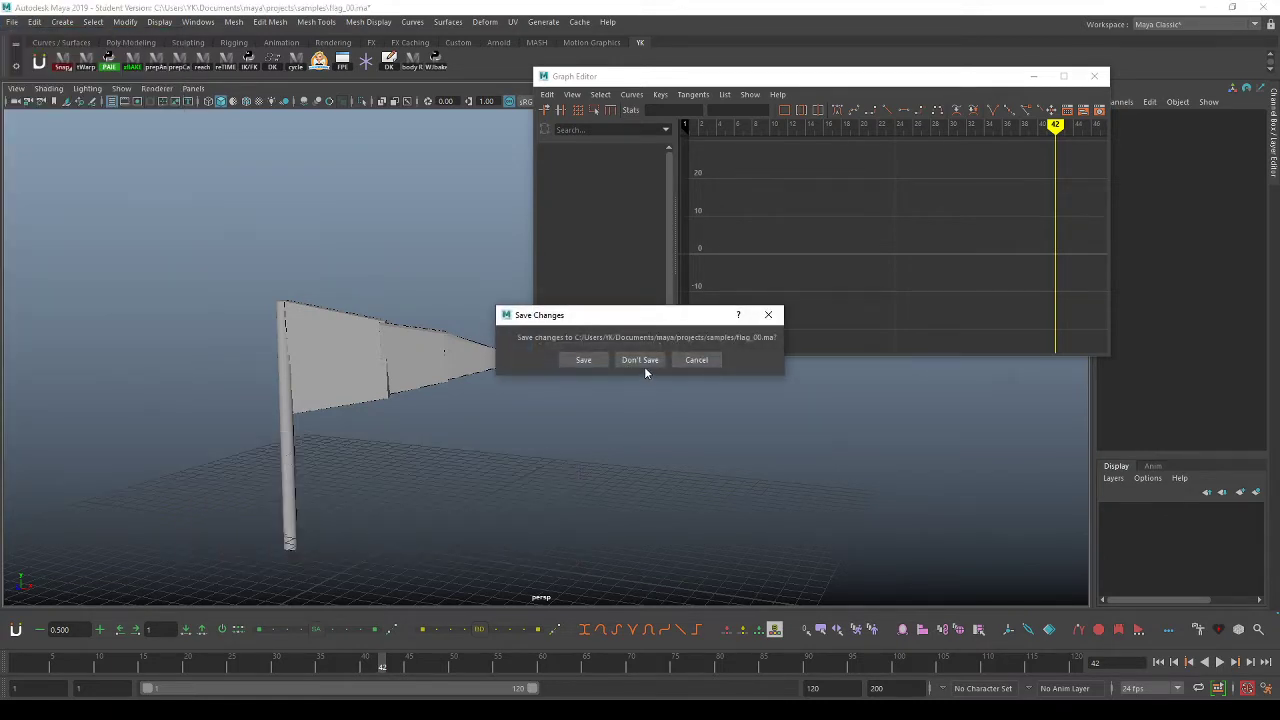
{"action": "left_click", "coordinate": [632, 362]}
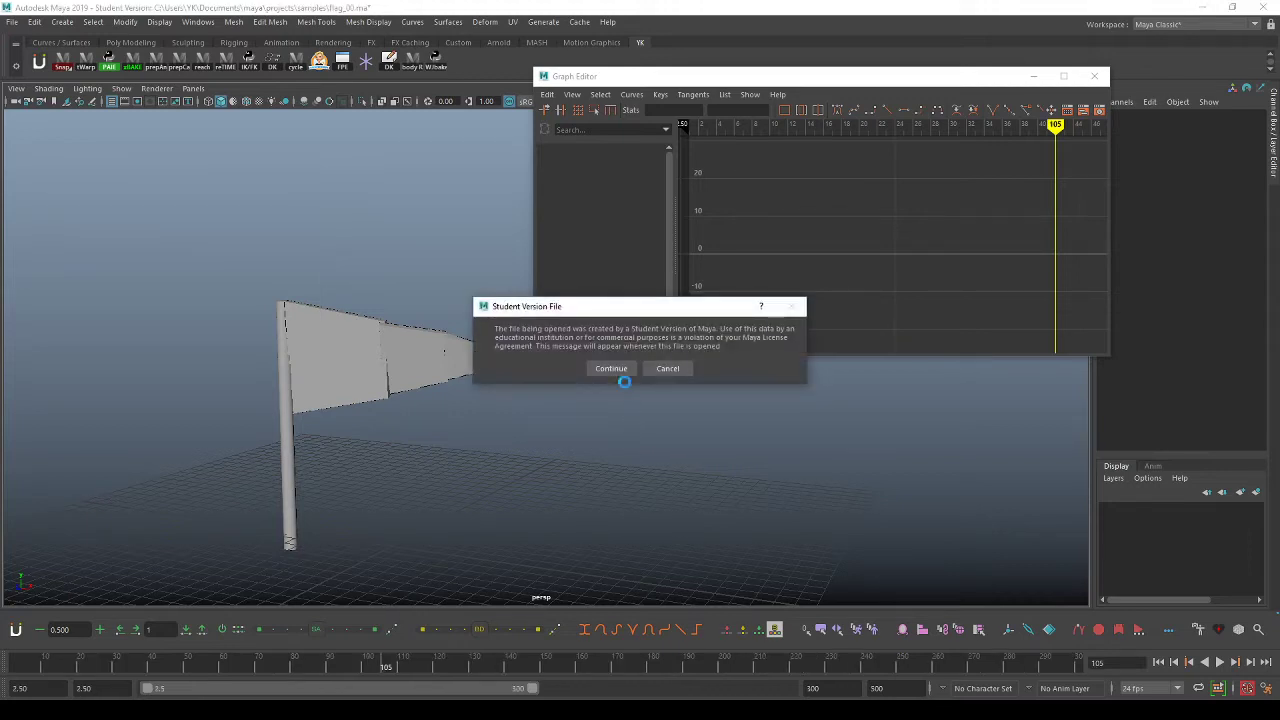
{"action": "left_click", "coordinate": [626, 372]}
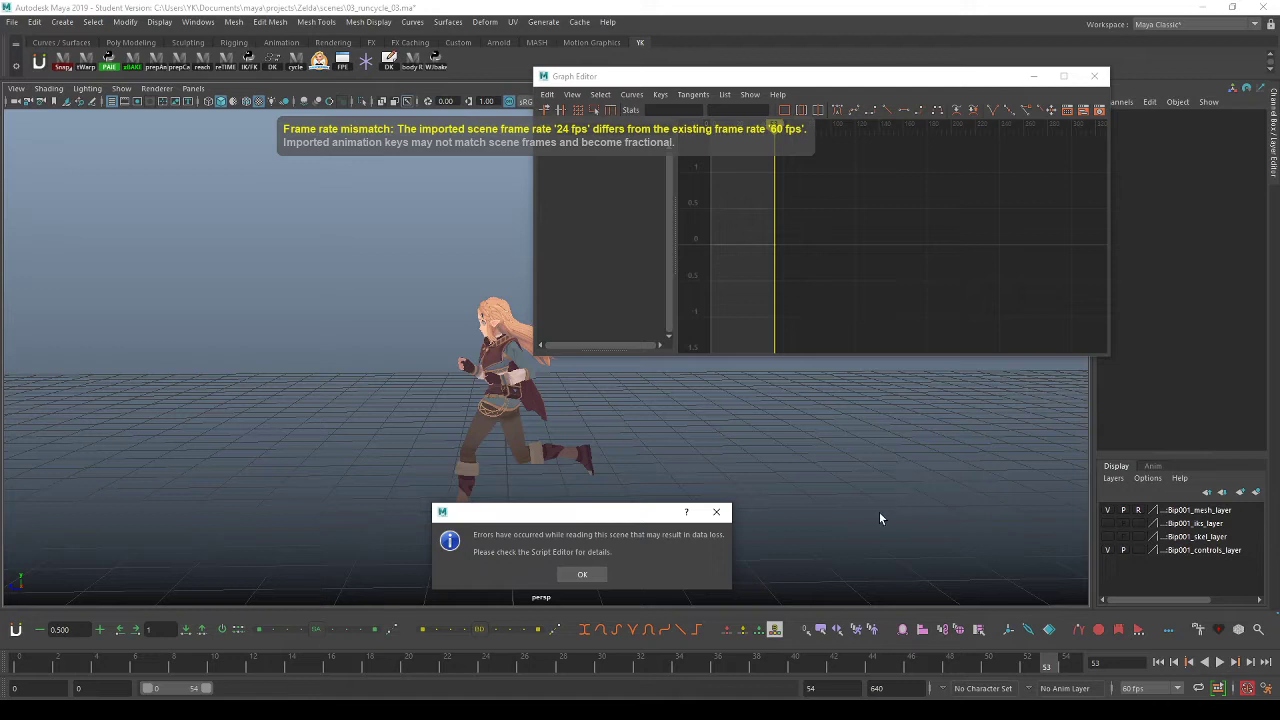
{"action": "left_click", "coordinate": [582, 574]}
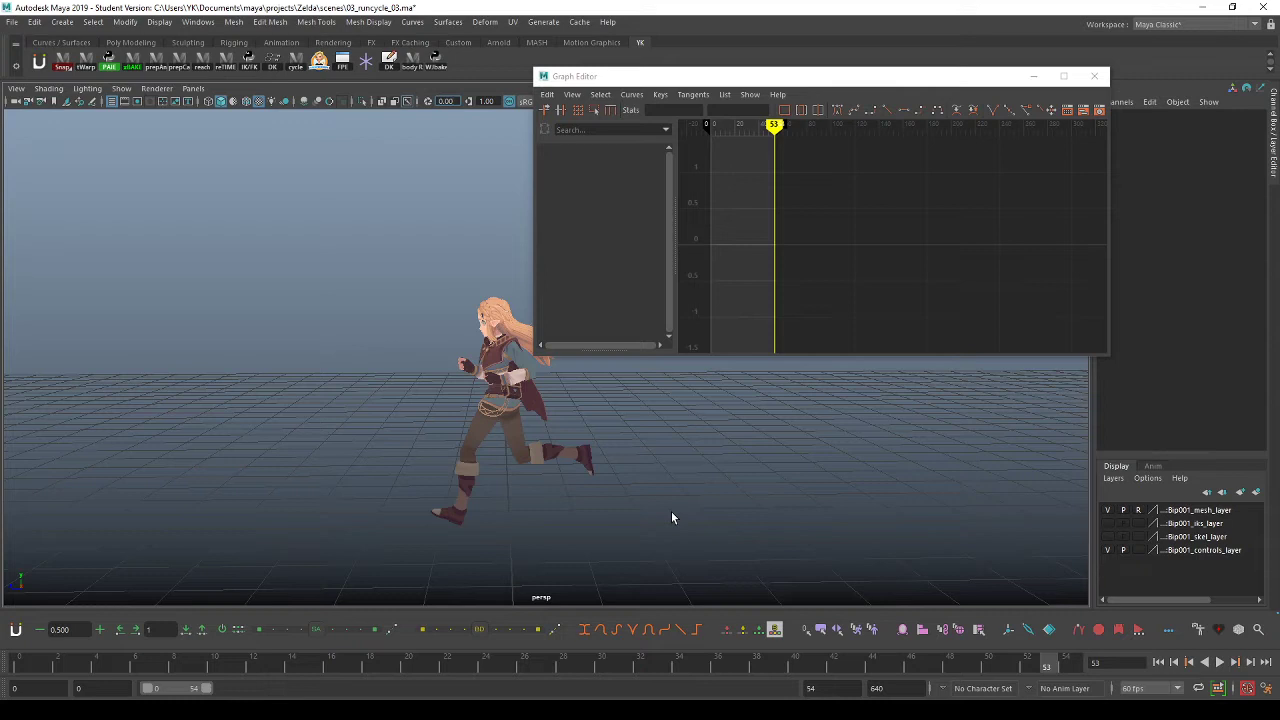
Play the character's run cycle and examine the hair and cape motion from the side and front.
{"action": "middle_click_drag", "start_coordinate": [629, 426], "coordinate": [565, 415], "text": "alt"}
{"action": "right_click_drag", "start_coordinate": [565, 415], "coordinate": [586, 424], "text": "alt"}
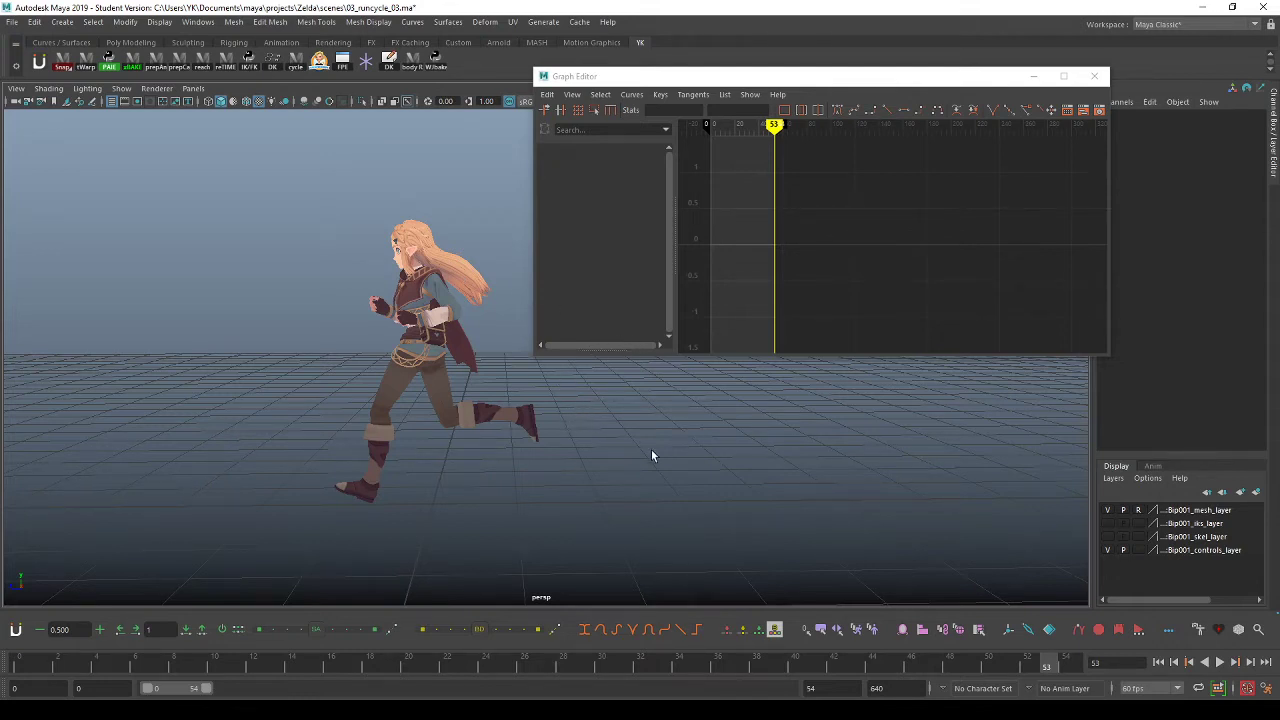
{"action": "key", "text": "alt+v"}
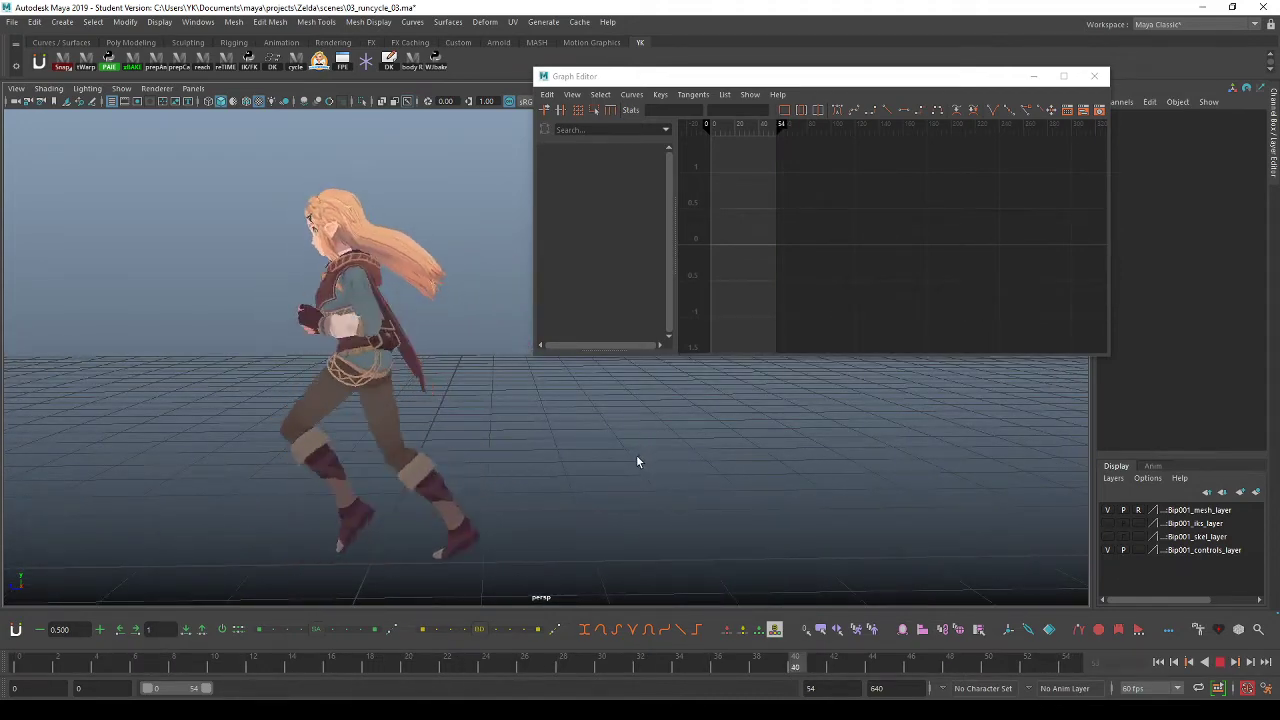
{"action": "left_click_drag", "start_coordinate": [636, 461], "coordinate": [803, 463], "text": "alt"}
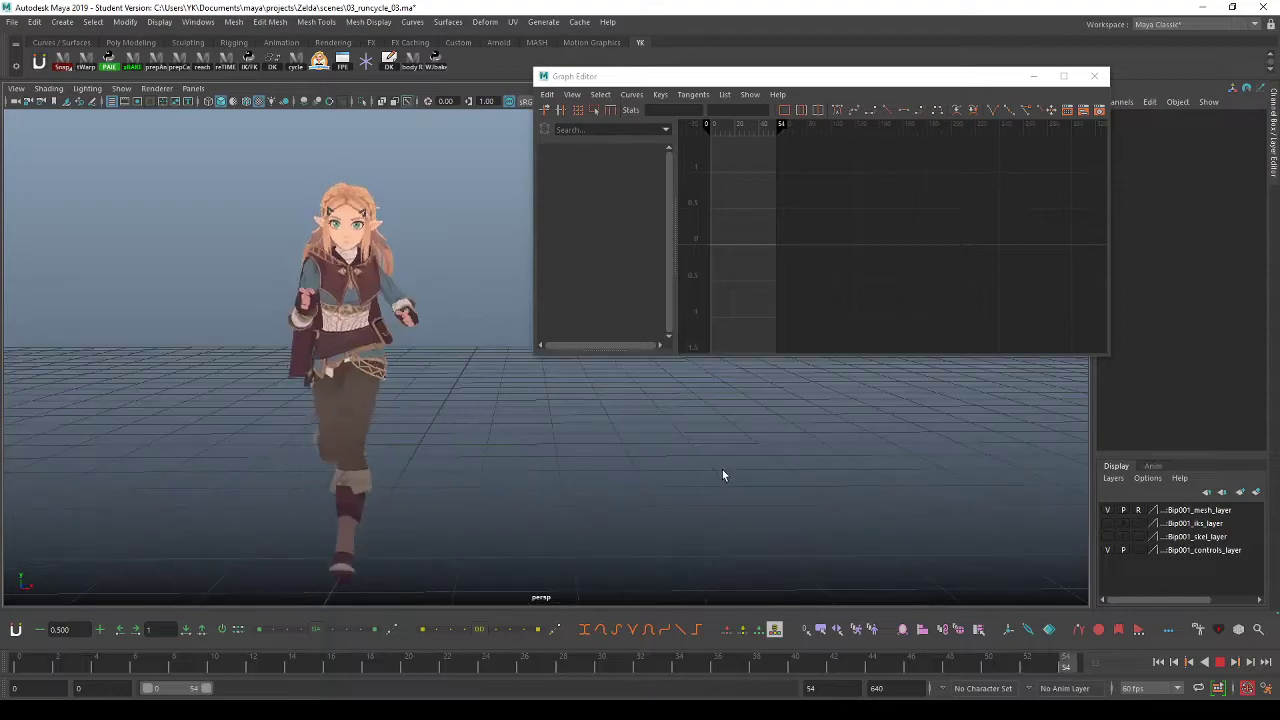
{"action": "left_click_drag", "start_coordinate": [722, 469], "coordinate": [561, 476], "text": "alt"}
{"action": "right_click_drag", "start_coordinate": [561, 476], "coordinate": [631, 457], "text": "alt"}
{"action": "left_click_drag", "start_coordinate": [631, 457], "coordinate": [668, 456], "text": "alt"}
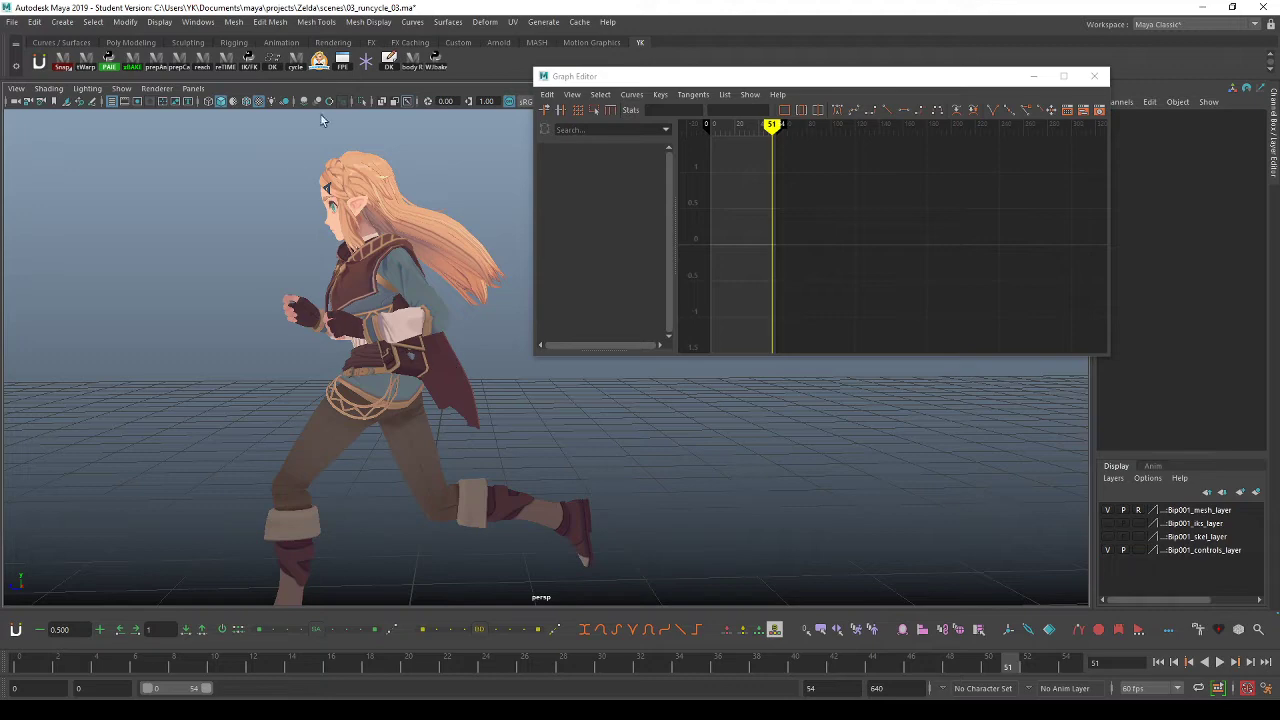
Open AnimSchoolPicker, select the COG control and examine its Translate Y curve against the run cycle playback.
{"action": "left_click", "coordinate": [319, 61]}
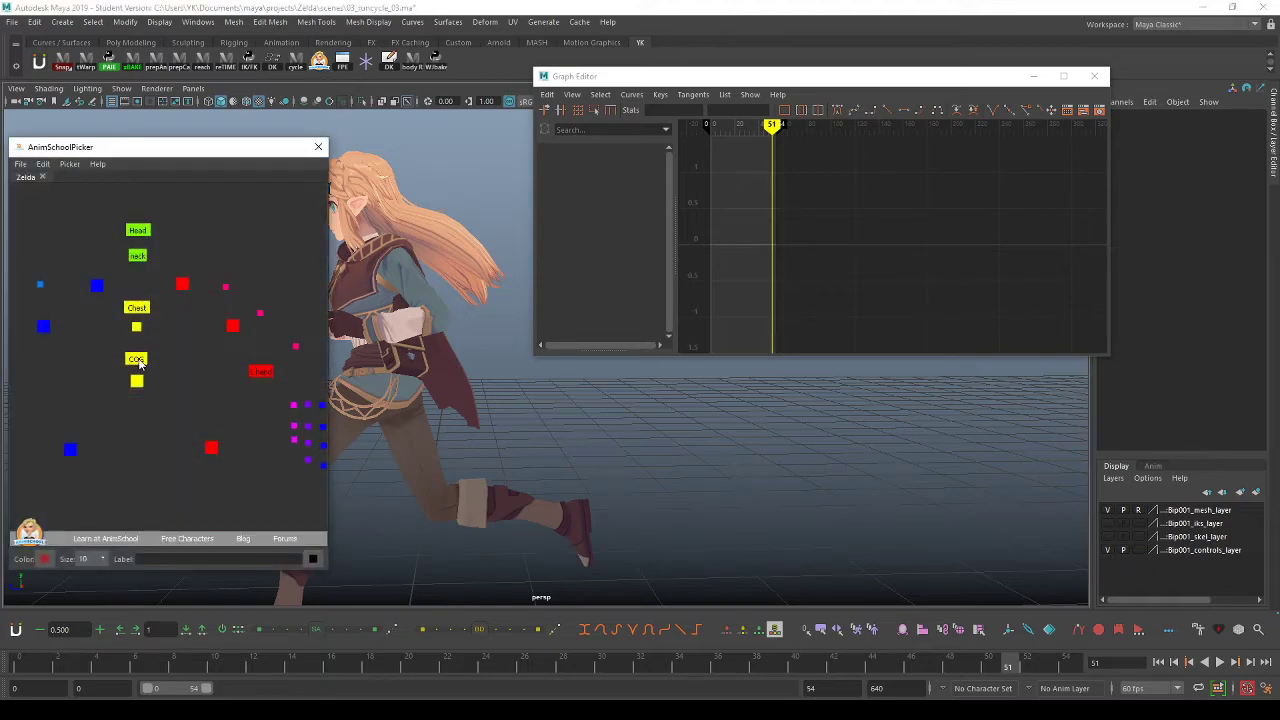
{"action": "left_click", "coordinate": [146, 358]}
{"action": "middle_click_drag", "start_coordinate": [374, 422], "coordinate": [535, 394], "text": "alt"}
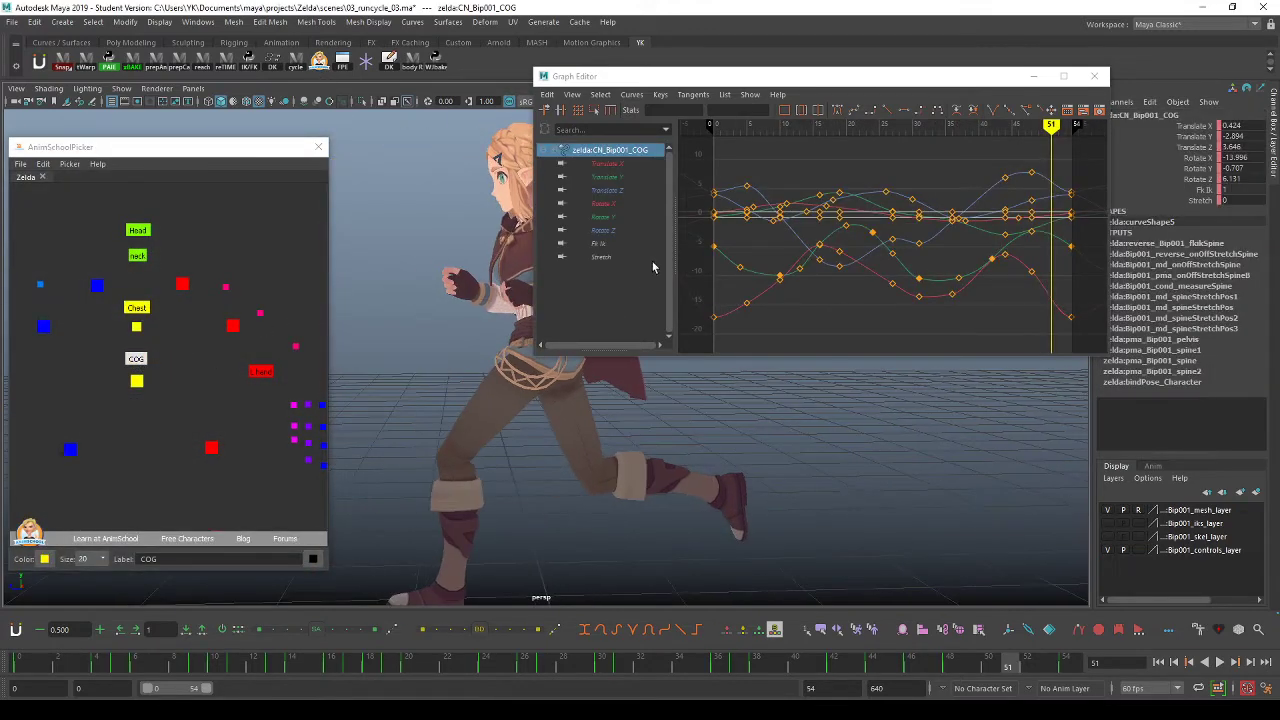
{"action": "left_click", "coordinate": [622, 178]}
{"action": "mouse_move", "coordinate": [510, 420]}
{"action": "left_mouse_down", "text": "alt"}
{"action": "mouse_move", "coordinate": [544, 415]}
{"action": "mouse_move", "coordinate": [531, 413]}
{"action": "left_mouse_up", "text": "alt"}
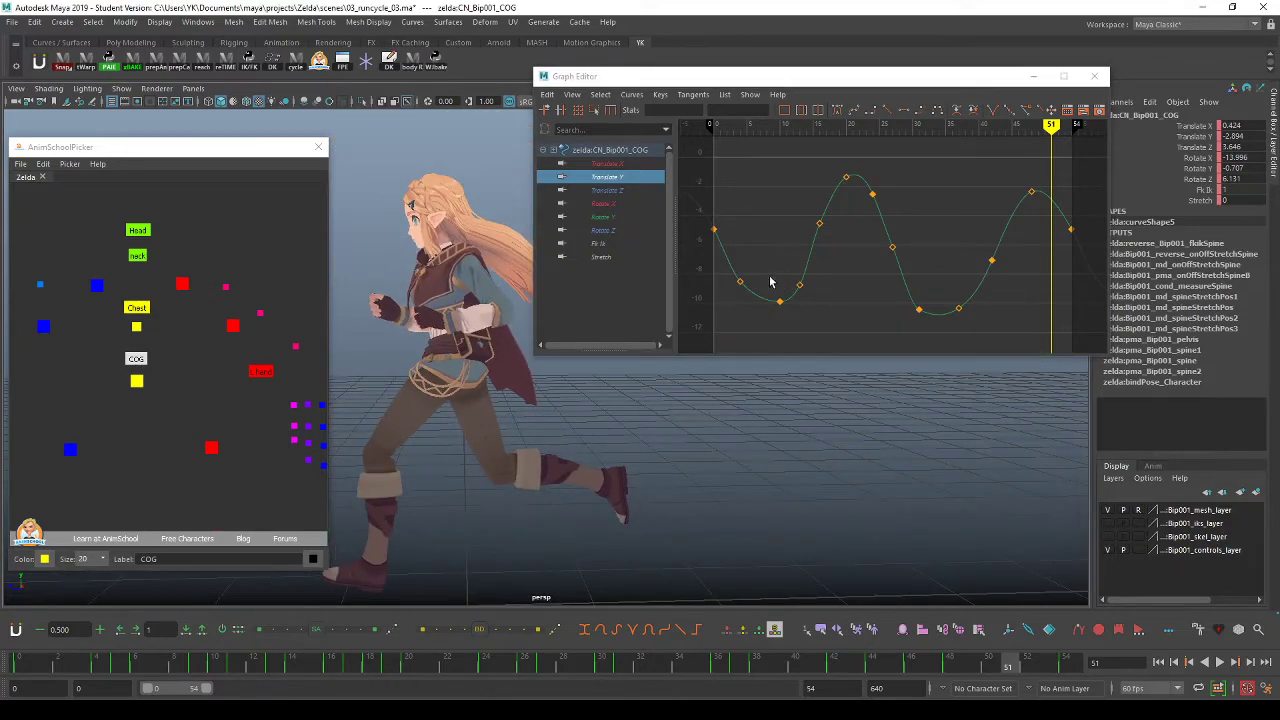
{"action": "key", "text": "alt+v"}
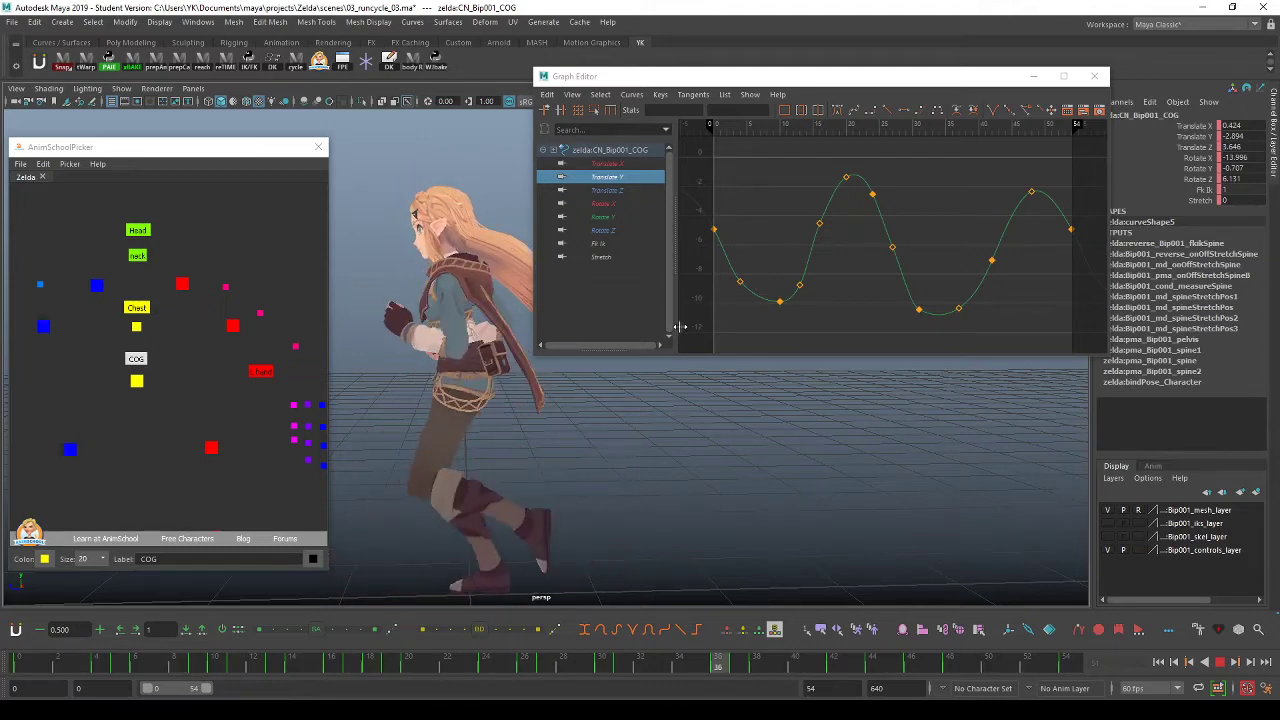
{"action": "left_click", "coordinate": [758, 263]}
{"action": "left_click_drag", "start_coordinate": [822, 251], "coordinate": [845, 262]}
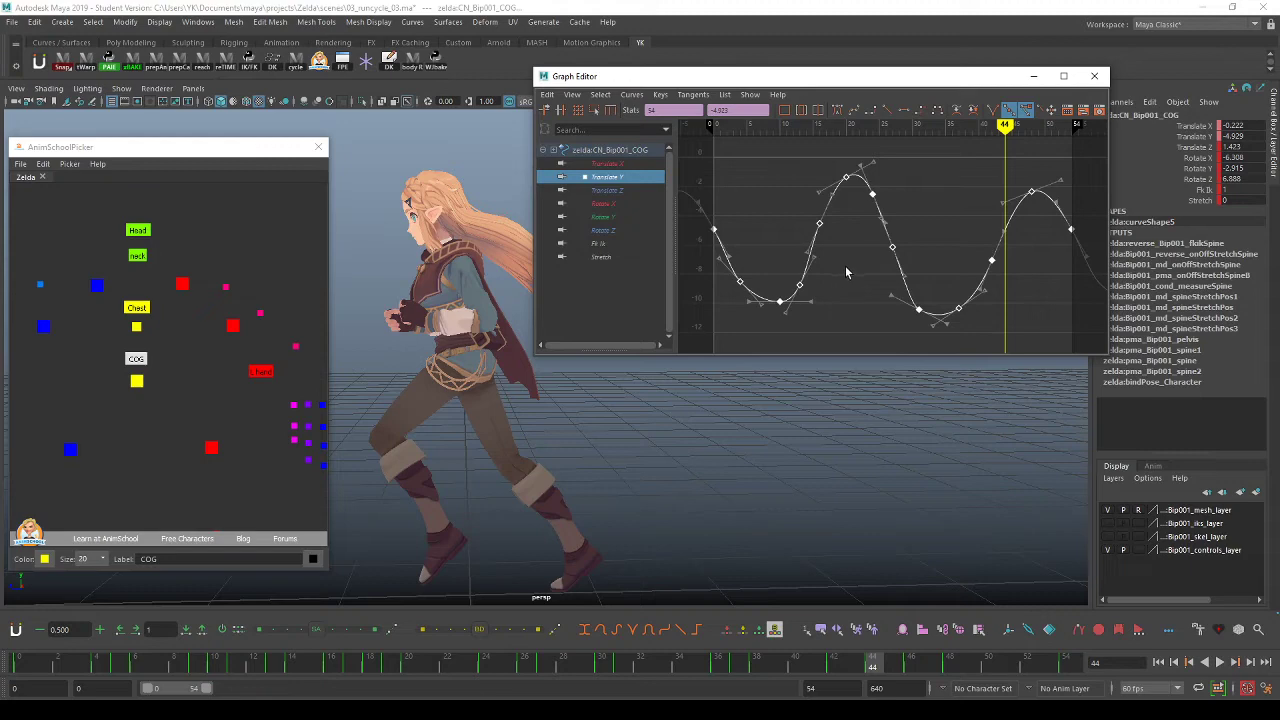
{"action": "left_click", "coordinate": [843, 264]}
{"action": "key", "text": "ctrl+z"}
Show the rig's control curves and select the first centre long-hair control at the back of the head.
{"action": "left_click", "coordinate": [435, 207]}
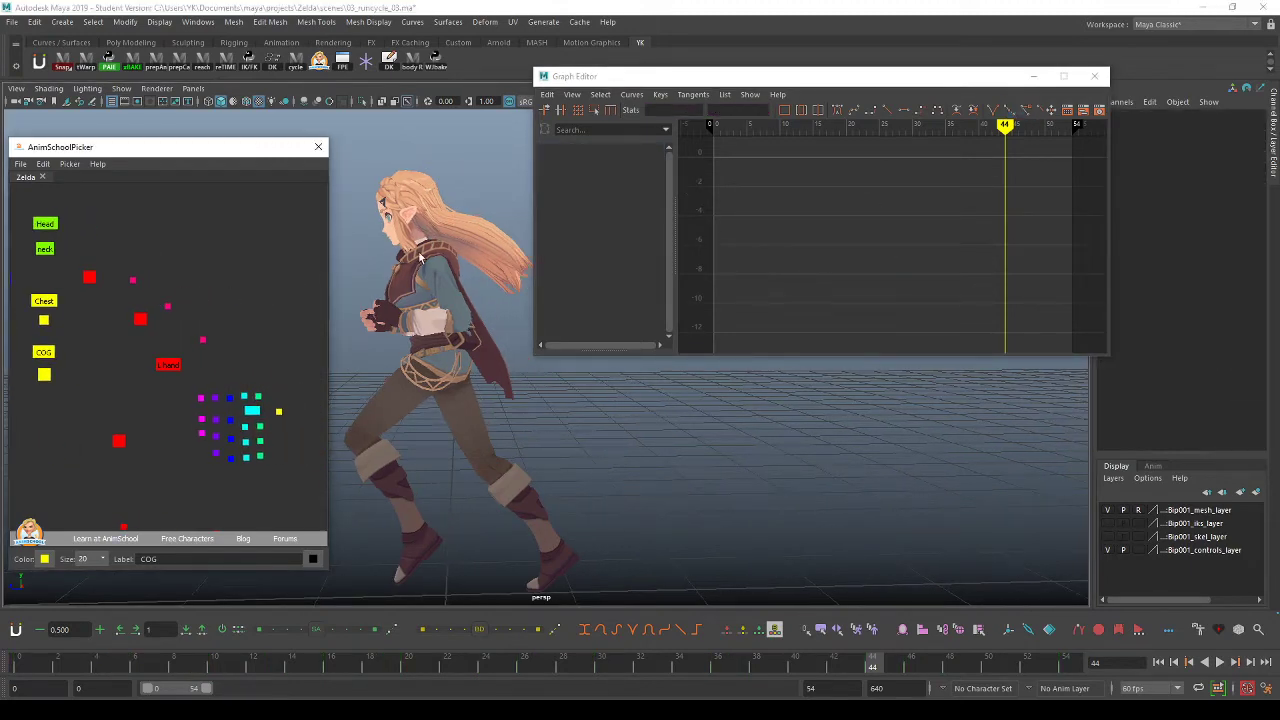
{"action": "key", "text": "alt+1"}
{"action": "scroll", "coordinate": [447, 276], "scroll_direction": "up", "scroll_amount": 5}
{"action": "left_click_drag", "start_coordinate": [500, 285], "coordinate": [430, 325], "text": "alt"}
{"action": "scroll", "coordinate": [480, 340], "scroll_direction": "down", "scroll_amount": 5}
{"action": "left_click_drag", "start_coordinate": [590, 370], "coordinate": [533, 380], "text": "alt"}
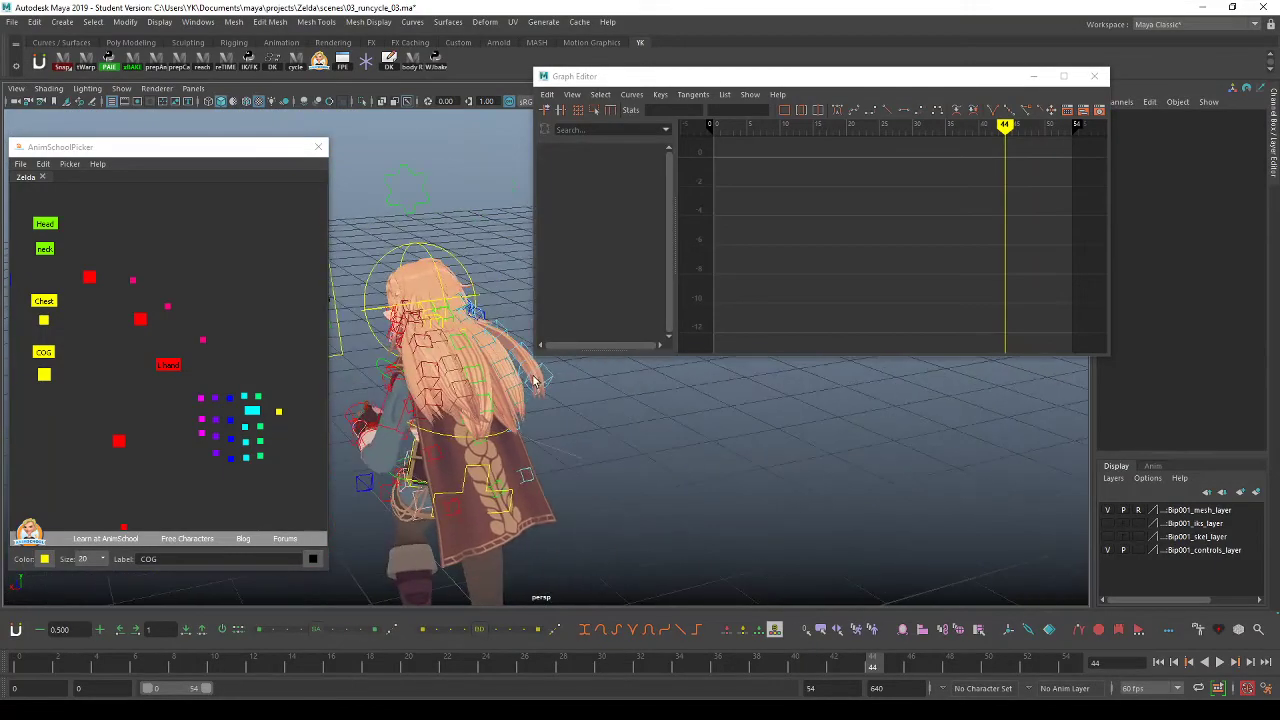
{"action": "scroll", "coordinate": [527, 384], "scroll_direction": "up", "scroll_amount": 3}
{"action": "scroll", "coordinate": [428, 300], "scroll_direction": "up", "scroll_amount": 2}
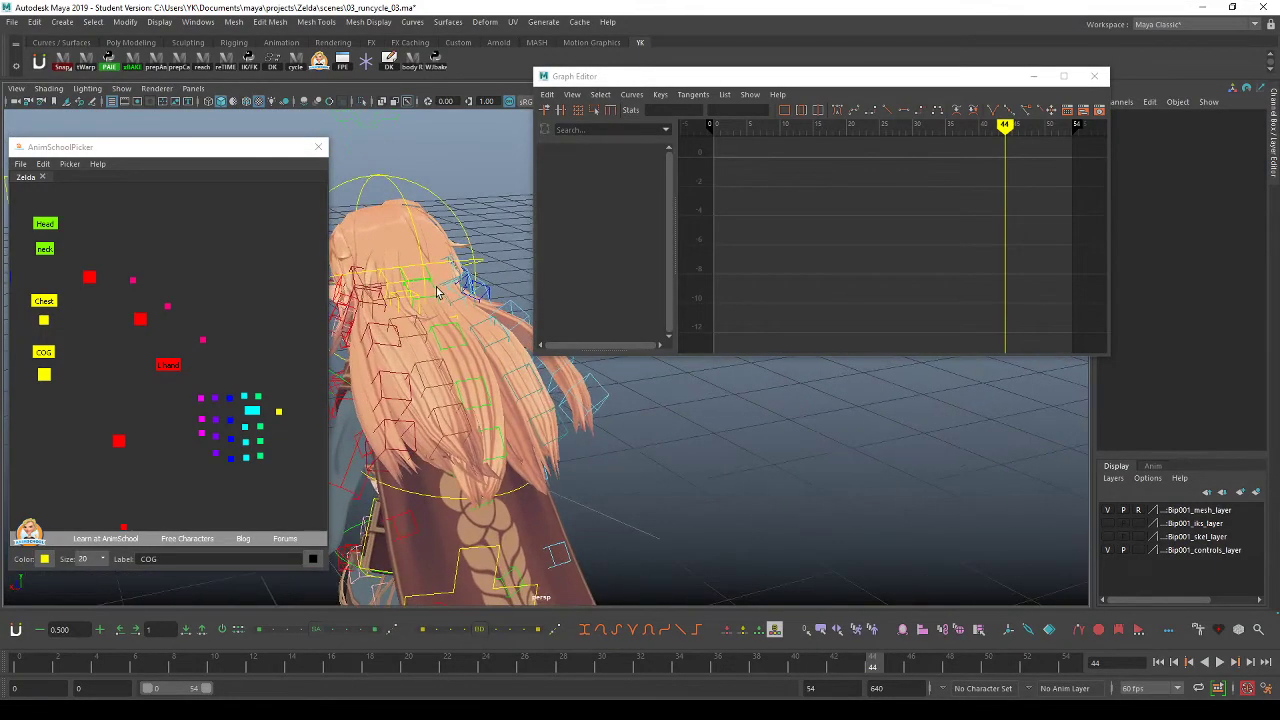
{"action": "left_click", "coordinate": [430, 288]}
Try rotating the first centre long-hair control, then undo the rotation and frame the control.
{"action": "left_click", "coordinate": [442, 287]}
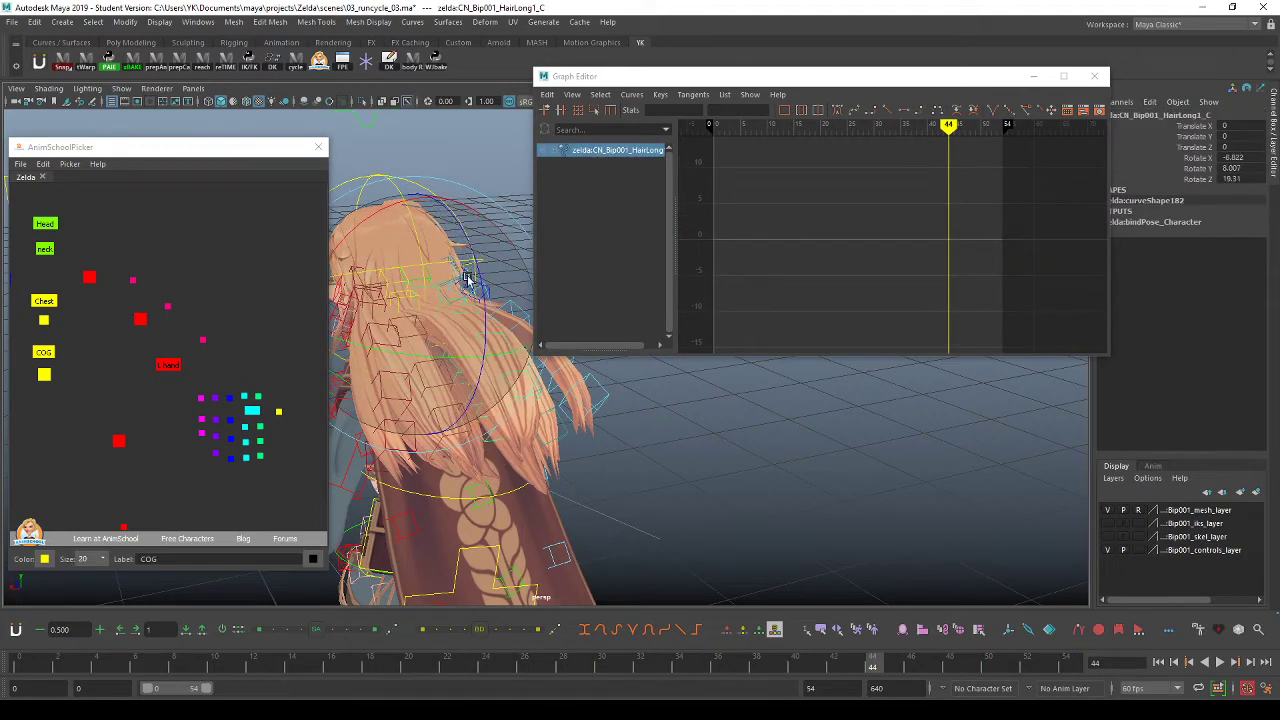
{"action": "key", "text": "ctrl+z"}
{"action": "mouse_move", "coordinate": [467, 306]}
{"action": "left_mouse_down", "text": "alt"}
{"action": "mouse_move", "coordinate": [492, 306]}
{"action": "mouse_move", "coordinate": [452, 307]}
{"action": "left_mouse_up", "text": "alt"}
{"action": "key", "text": "f"}
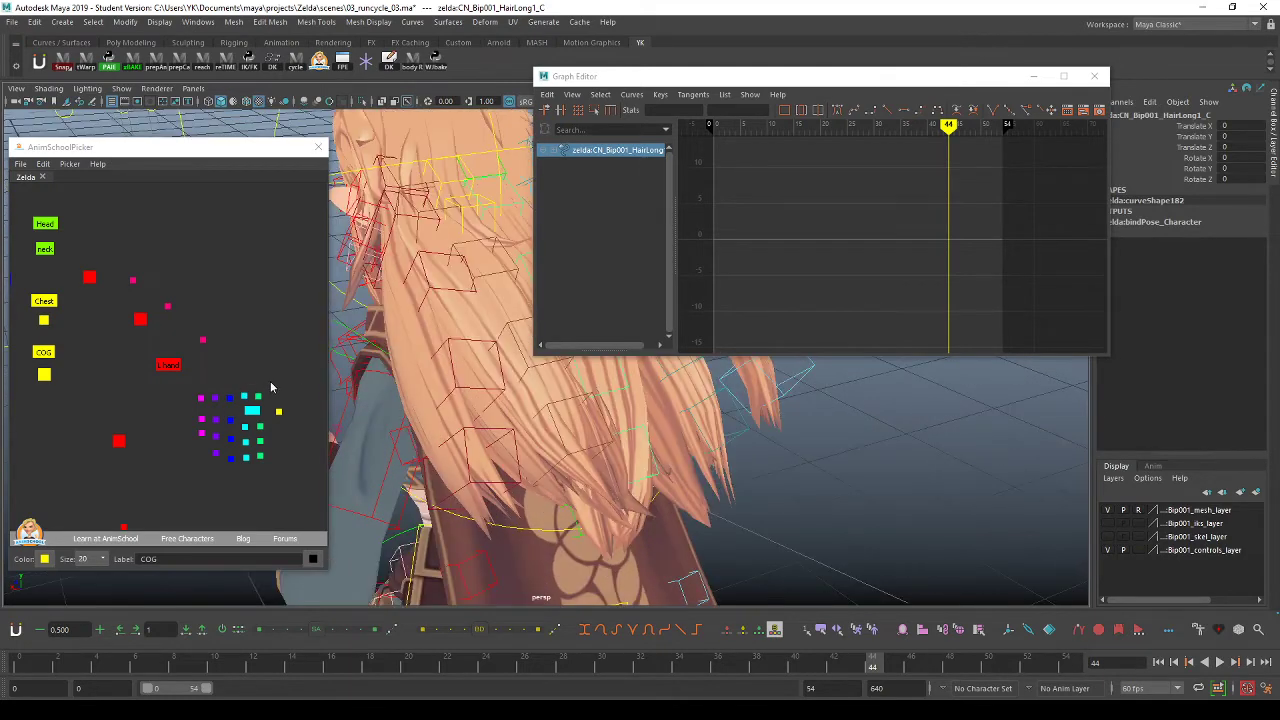
Look through the picker layout for the long-hair buttons and close the AnimSchoolPicker window.
{"action": "middle_click_drag", "start_coordinate": [505, 388], "coordinate": [400, 397], "text": "alt"}
{"action": "middle_click_drag", "start_coordinate": [322, 448], "coordinate": [298, 366], "text": "alt"}
{"action": "scroll", "coordinate": [231, 388], "scroll_direction": "down", "scroll_amount": 4}
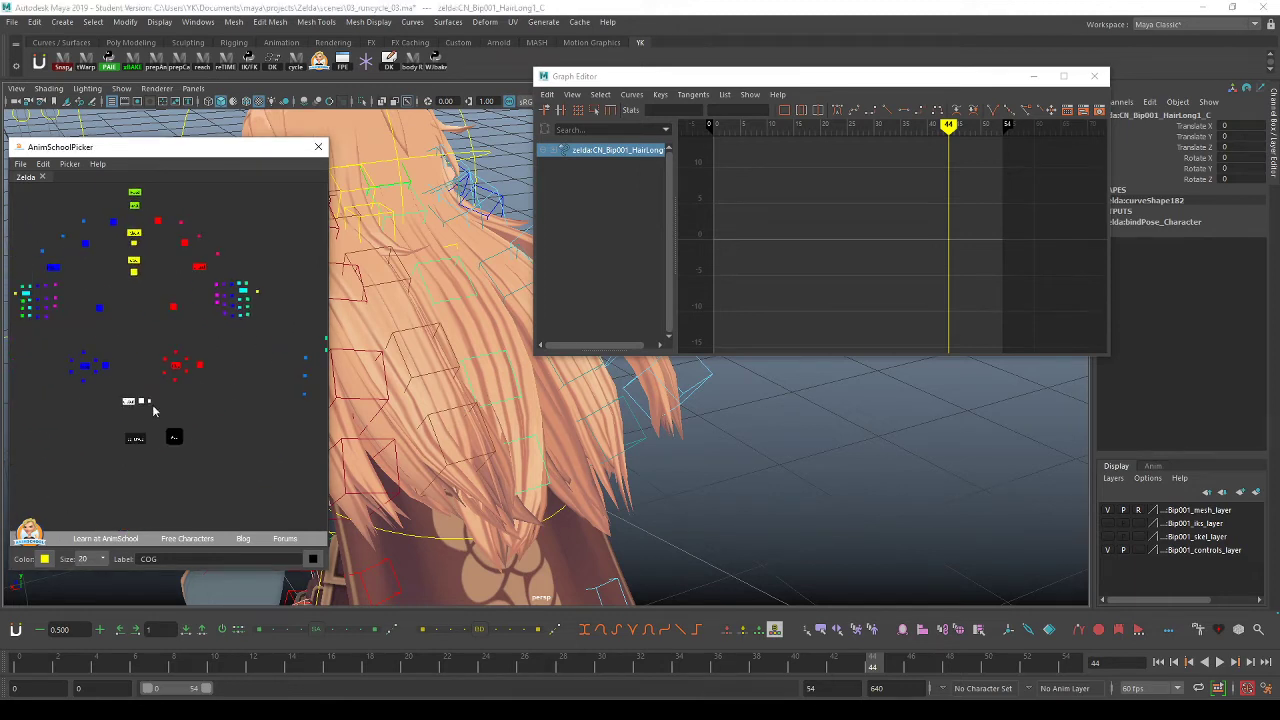
{"action": "mouse_move", "coordinate": [126, 397]}
{"action": "right_mouse_down", "text": "alt"}
{"action": "mouse_move", "coordinate": [276, 426]}
{"action": "mouse_move", "coordinate": [140, 398]}
{"action": "right_mouse_up", "text": "alt"}
{"action": "middle_click_drag", "start_coordinate": [240, 362], "coordinate": [52, 386], "text": "alt"}
{"action": "middle_click_drag", "start_coordinate": [211, 367], "coordinate": [139, 389], "text": "alt"}
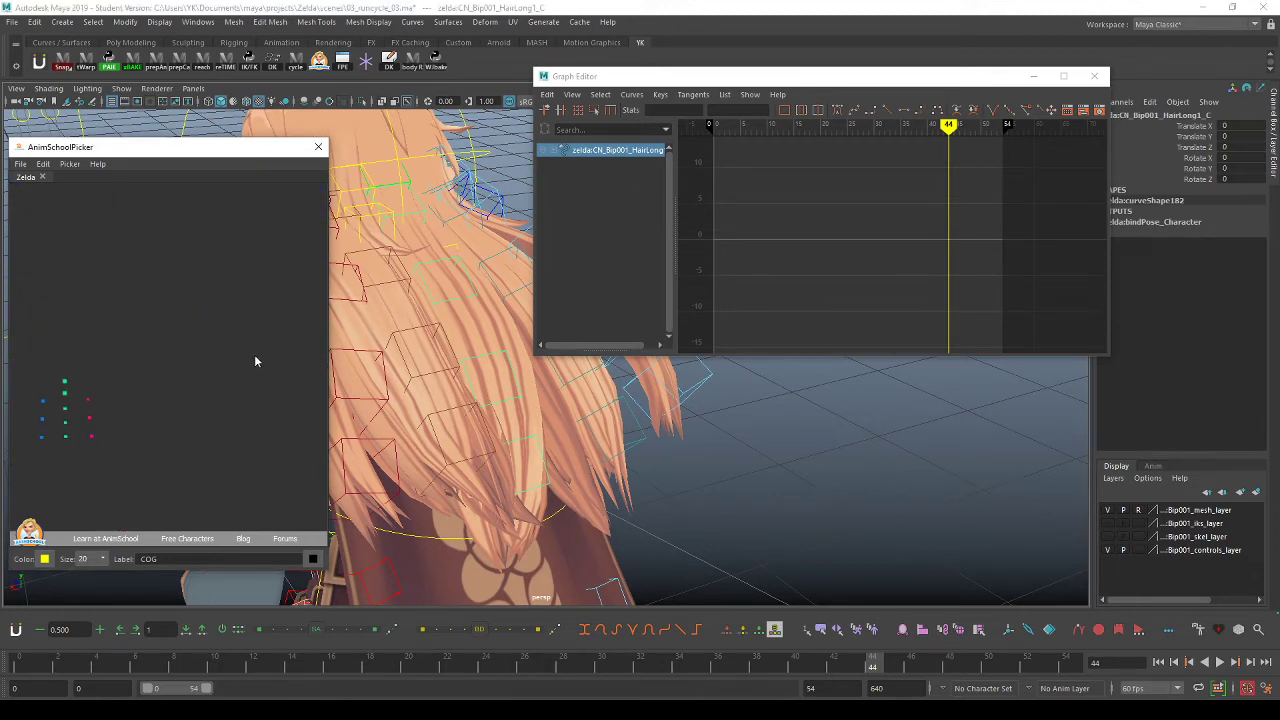
{"action": "right_click", "coordinate": [233, 326]}
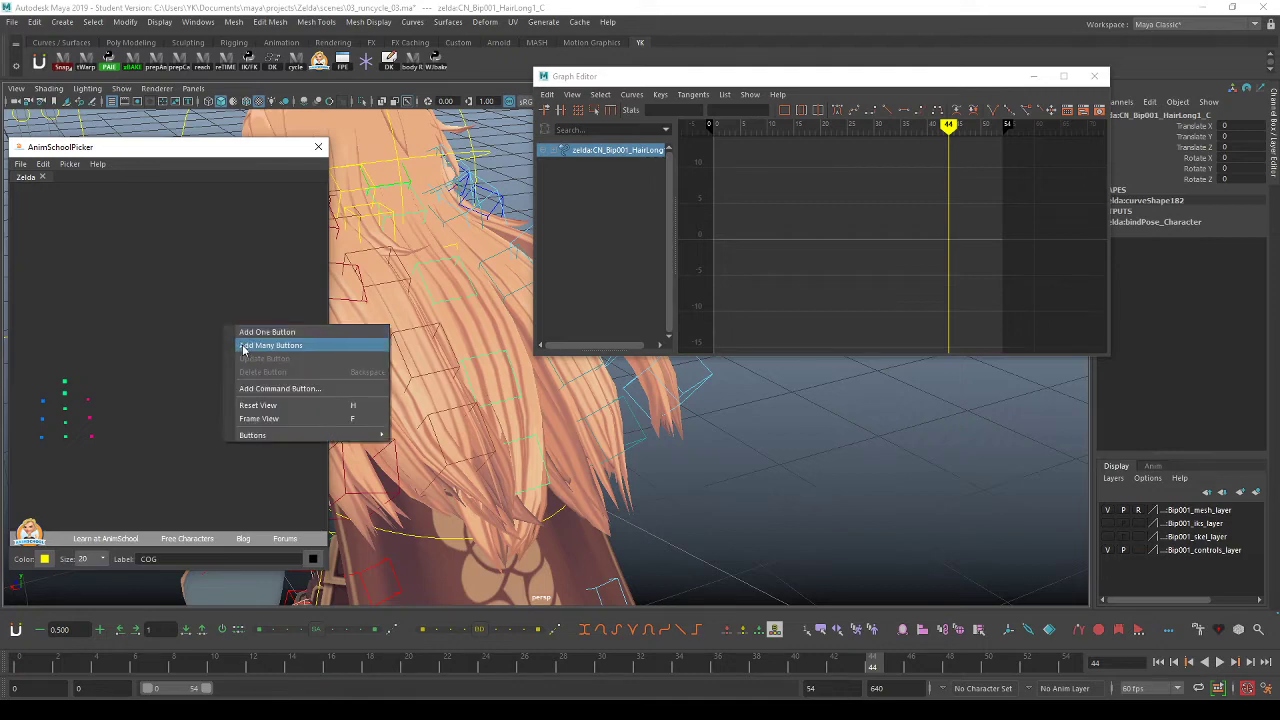
{"action": "left_click", "coordinate": [243, 267]}
{"action": "left_click", "coordinate": [317, 152]}
Add the second, third and fourth centre long-hair controls to the selection, following the strand down from the first.
{"action": "middle_click_drag", "start_coordinate": [434, 257], "coordinate": [384, 264], "text": "alt"}
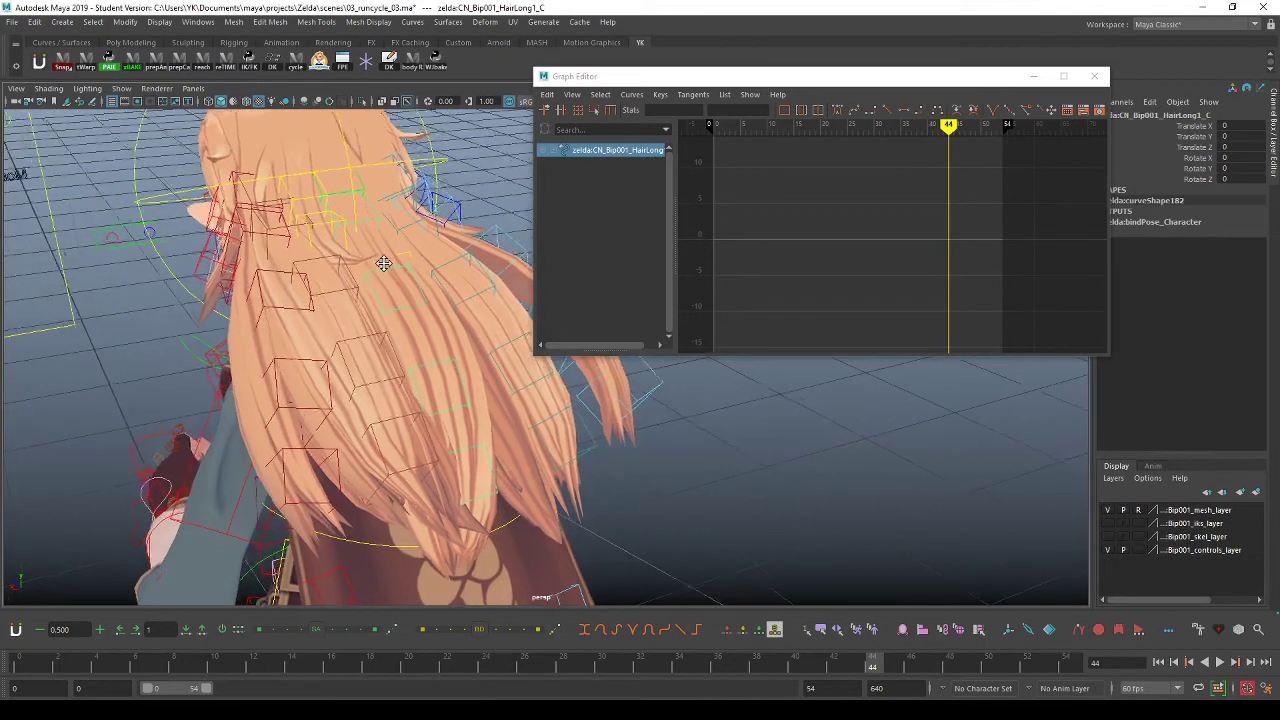
{"action": "left_click_drag", "start_coordinate": [383, 263], "coordinate": [357, 249], "text": "alt"}
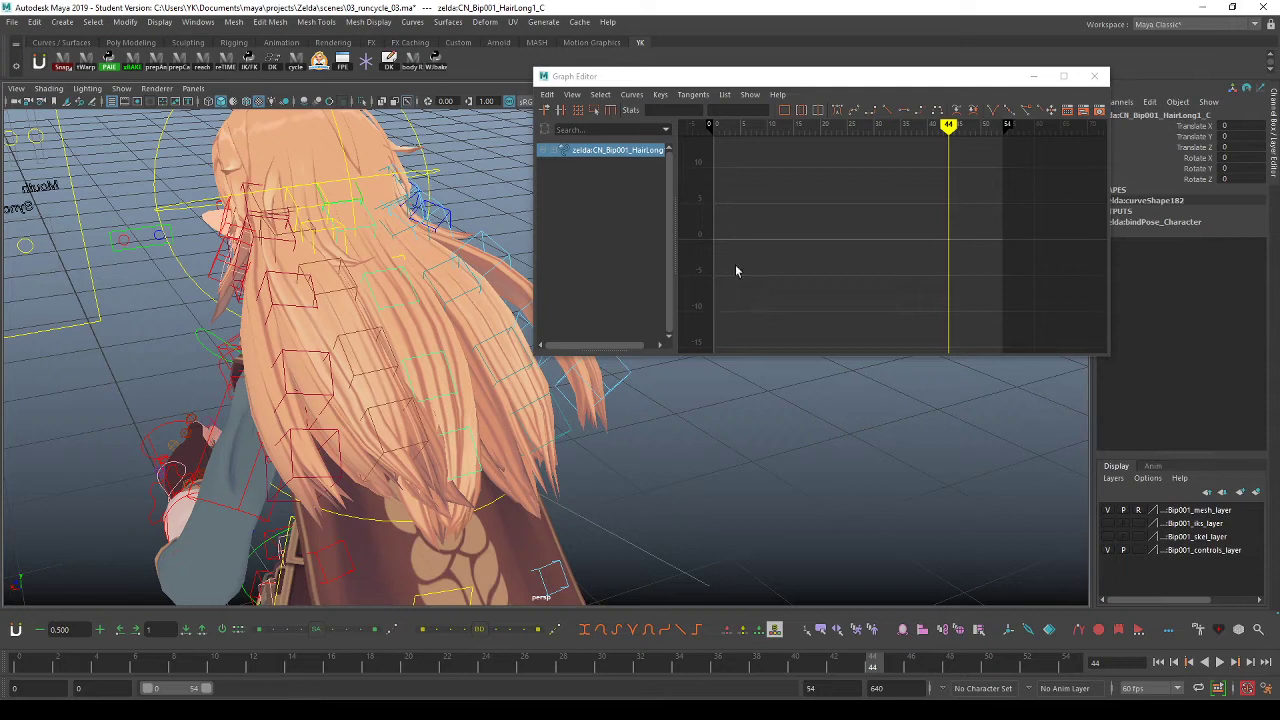
{"action": "left_click", "coordinate": [413, 292], "text": "shift"}
{"action": "left_click", "coordinate": [444, 355], "text": "shift"}
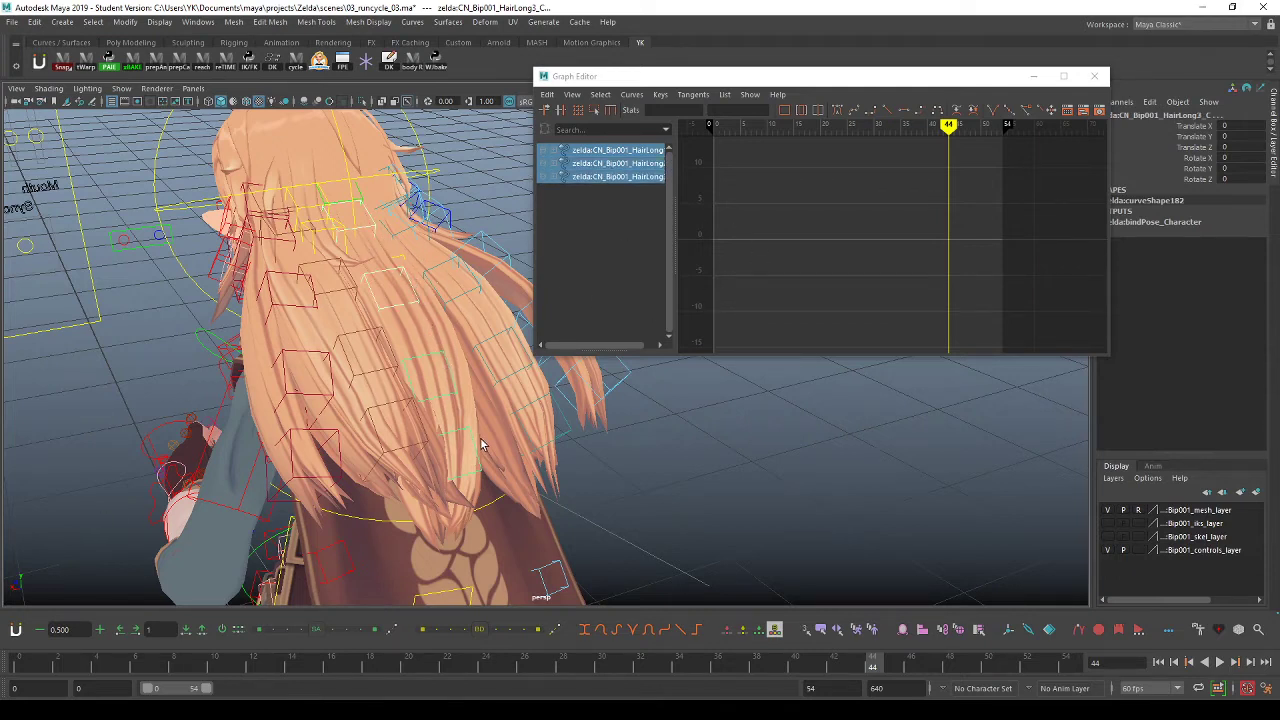
{"action": "left_click", "coordinate": [479, 436], "text": "shift"}
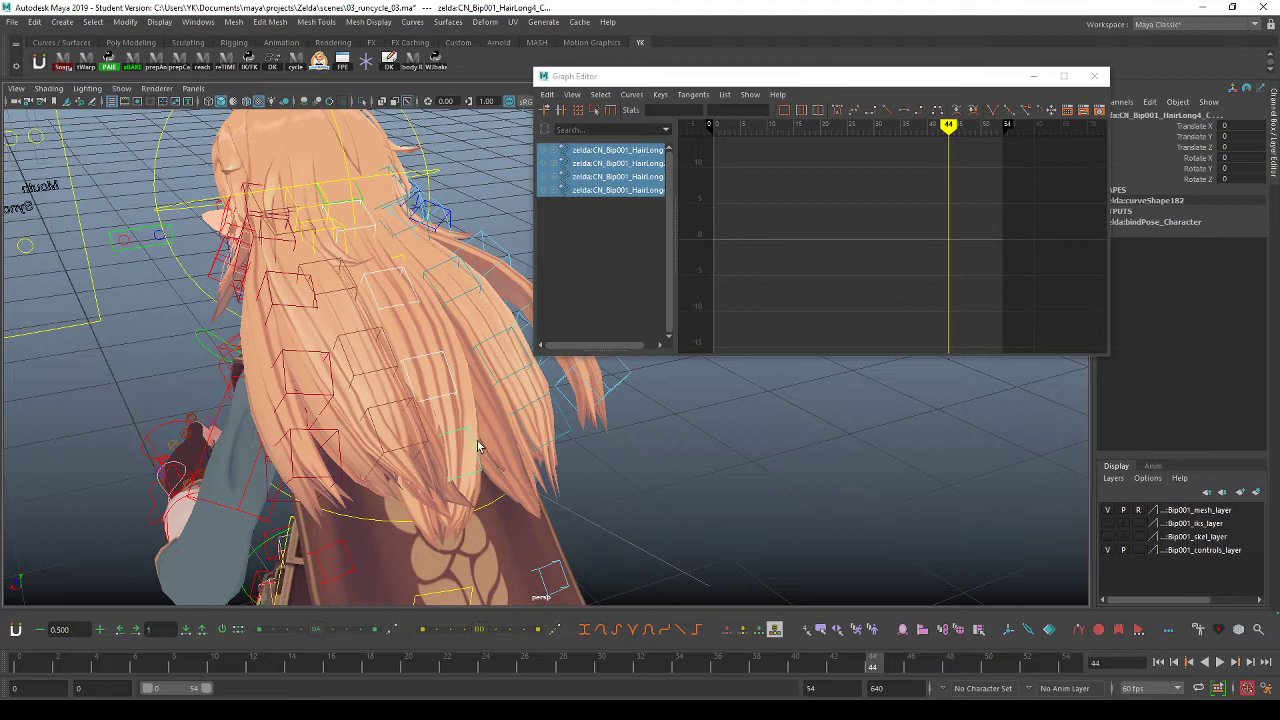
Key the four selected hair controls at frame 0, then test their bend around Rotate Z and undo the test rotation.
{"action": "left_click", "coordinate": [24, 667]}
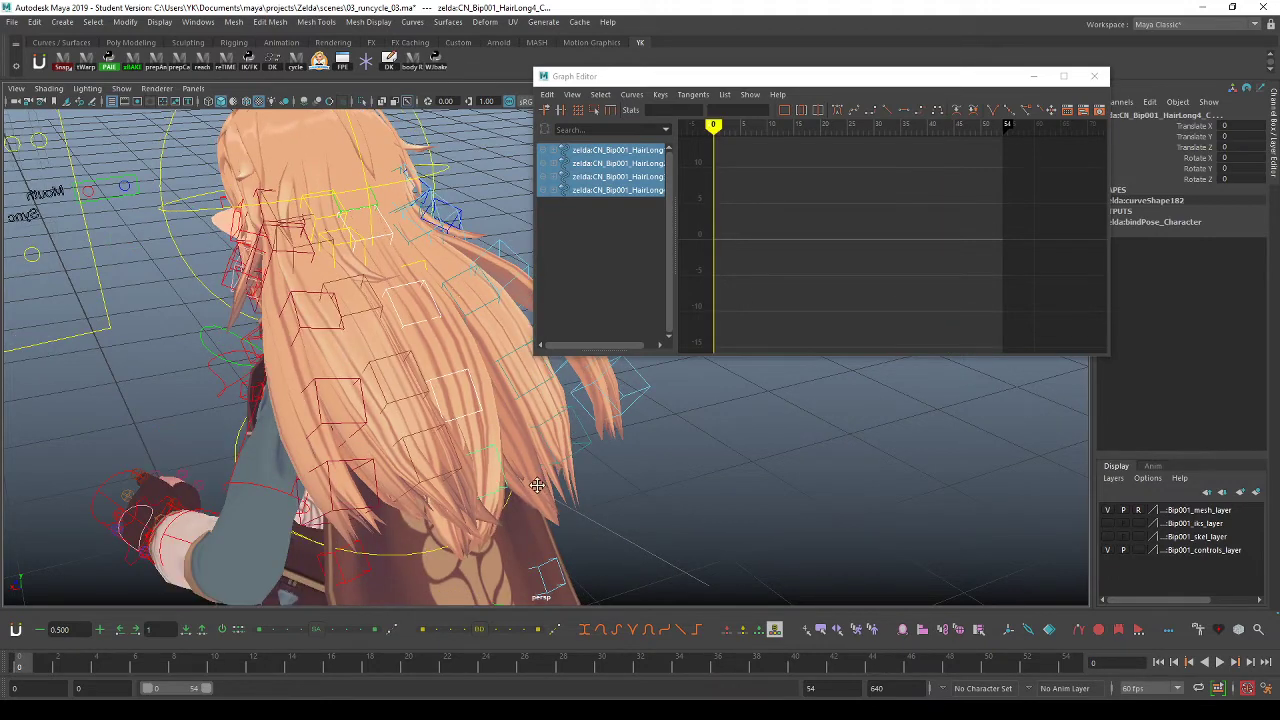
{"action": "mouse_move", "coordinate": [537, 485]}
{"action": "left_mouse_down", "text": "alt"}
{"action": "mouse_move", "coordinate": [554, 474]}
{"action": "mouse_move", "coordinate": [537, 450]}
{"action": "mouse_move", "coordinate": [575, 447]}
{"action": "mouse_move", "coordinate": [553, 466]}
{"action": "left_mouse_up", "text": "alt"}
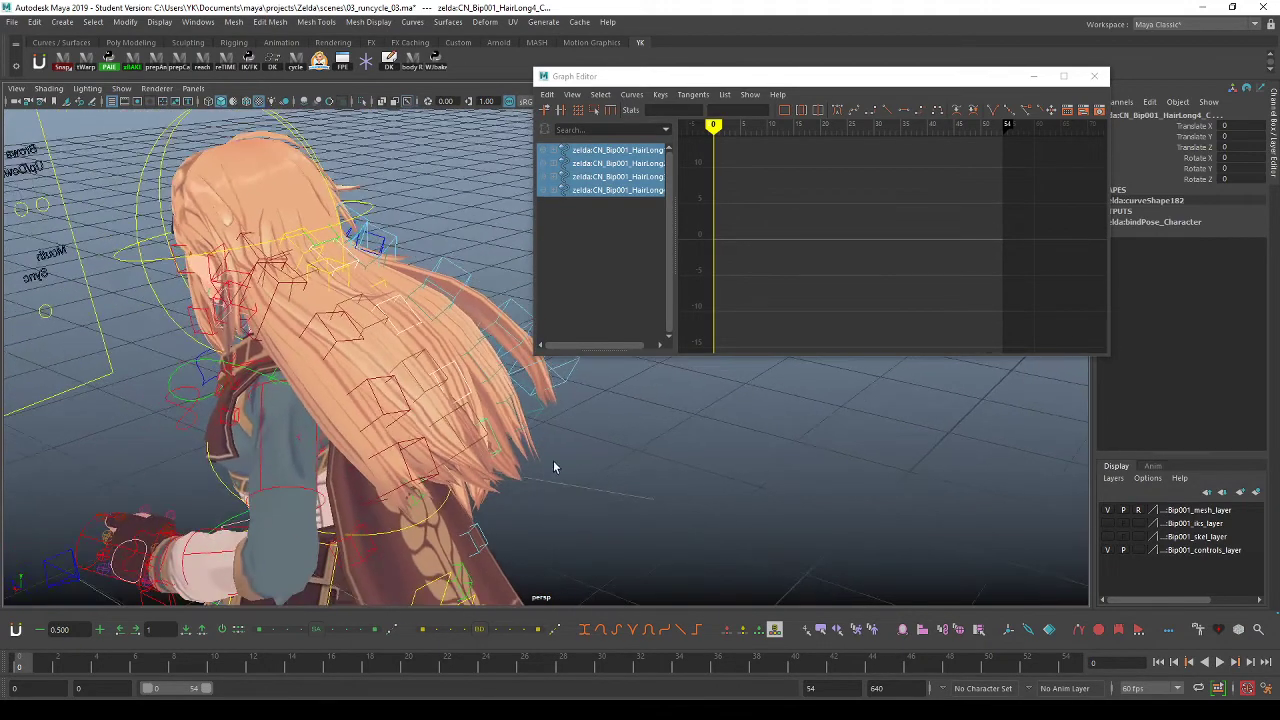
{"action": "key", "text": "e"}
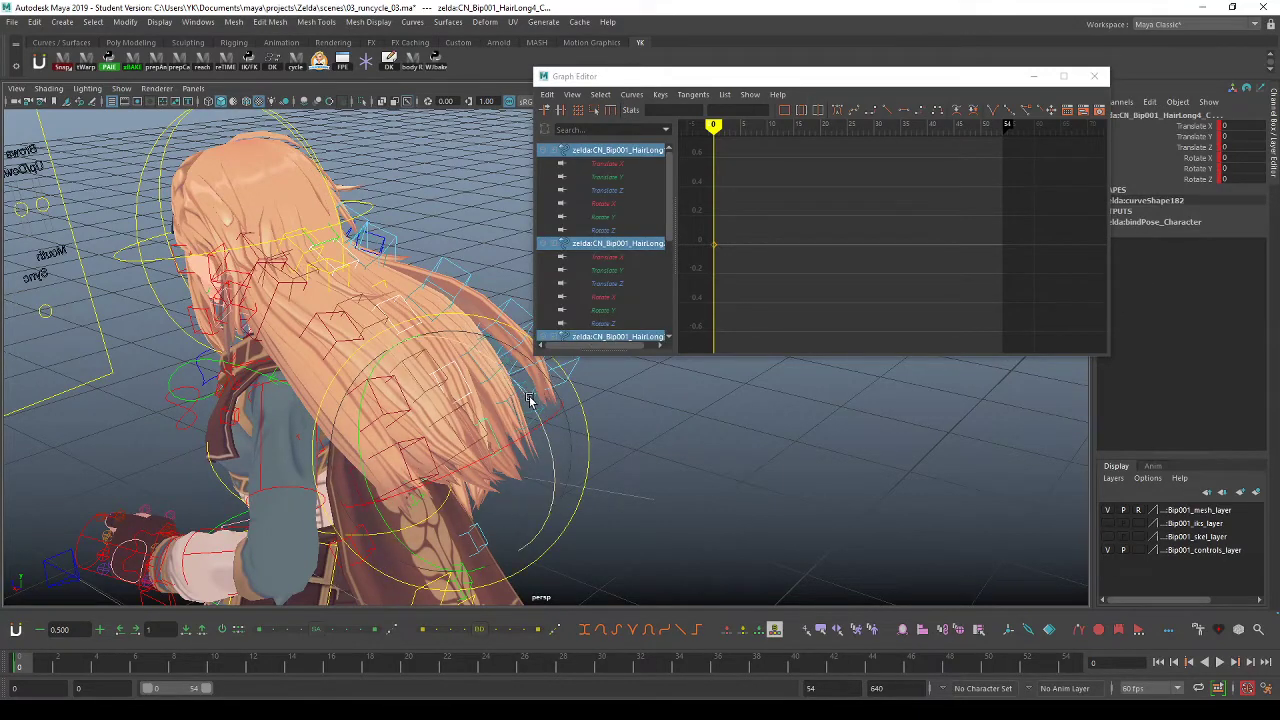
{"action": "left_click_drag", "start_coordinate": [529, 400], "coordinate": [510, 388]}
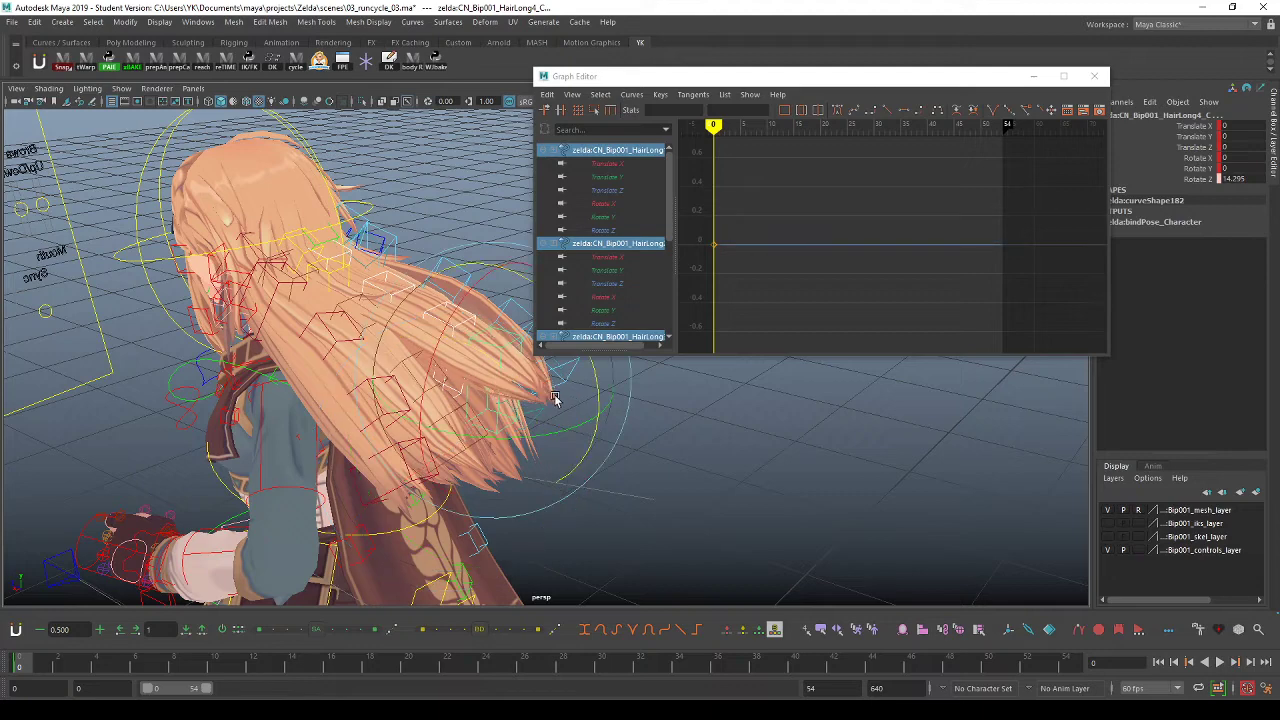
{"action": "key", "text": "ctrl+z"}
Isolate the four hair controls' Rotate Z curves and key a two-wave motion from frame 0 to 54, starting and ending at 0.
{"action": "left_click", "coordinate": [1198, 179]}
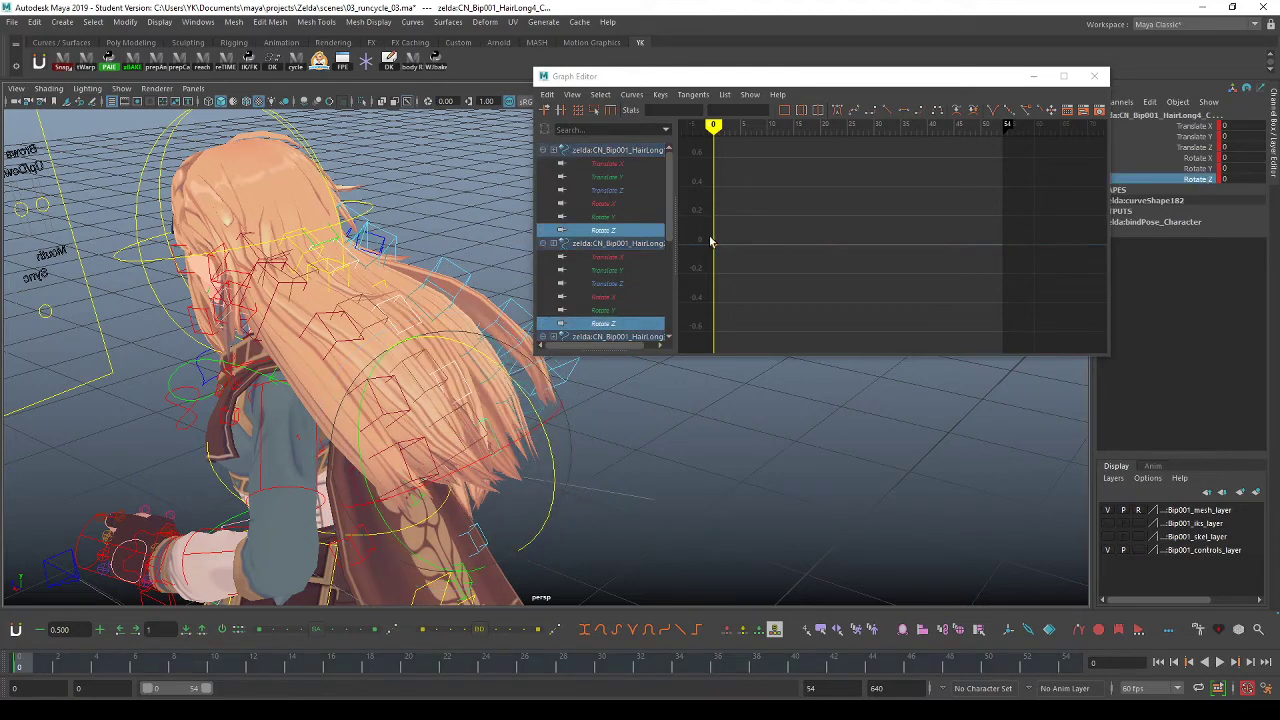
{"action": "left_click_drag", "start_coordinate": [737, 229], "coordinate": [707, 266]}
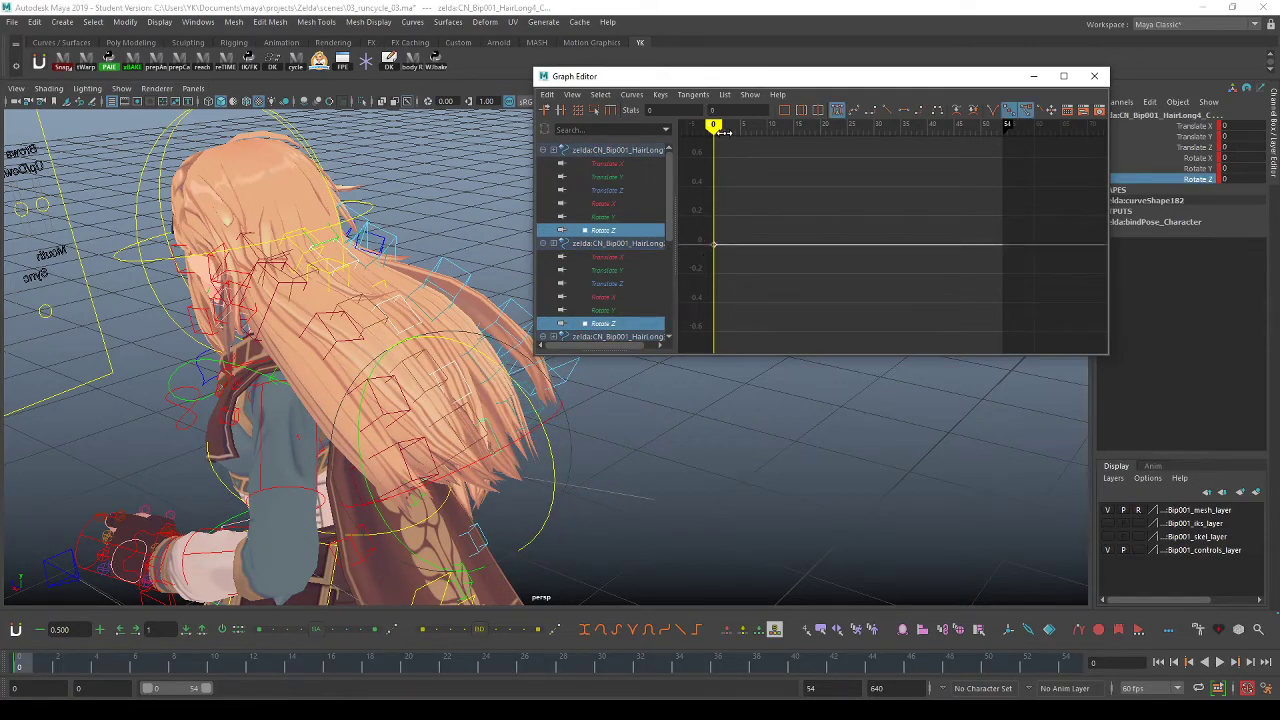
{"action": "middle_click_drag", "start_coordinate": [758, 191], "coordinate": [790, 192], "text": "alt"}
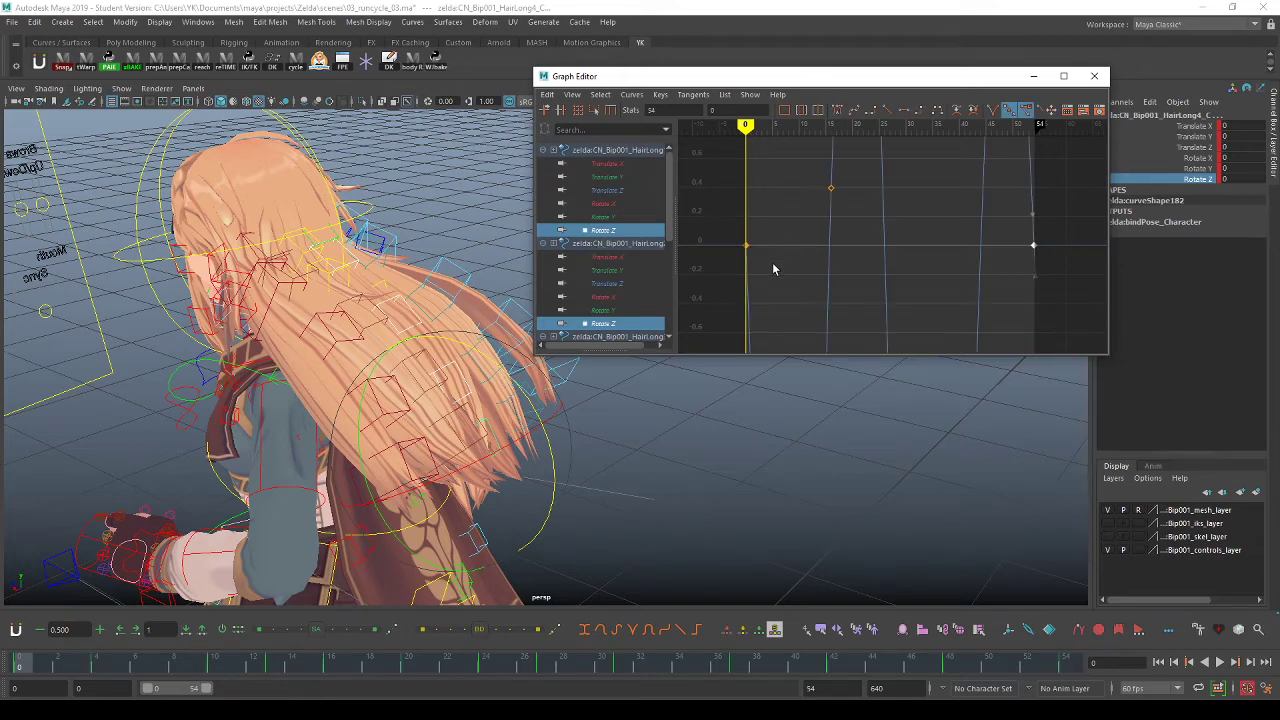
{"action": "key", "text": "f"}
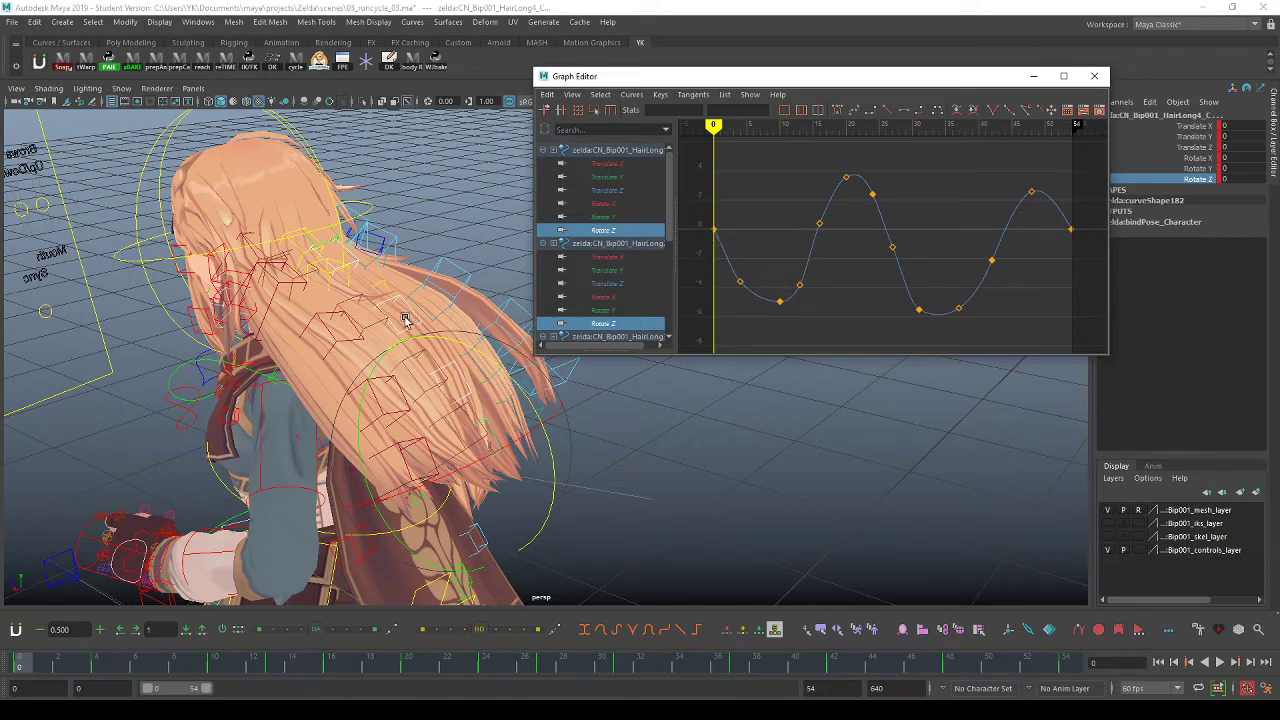
Select all Rotate Z keys and make the curves cycle before and after the keyed range.
{"action": "left_click", "coordinate": [716, 261]}
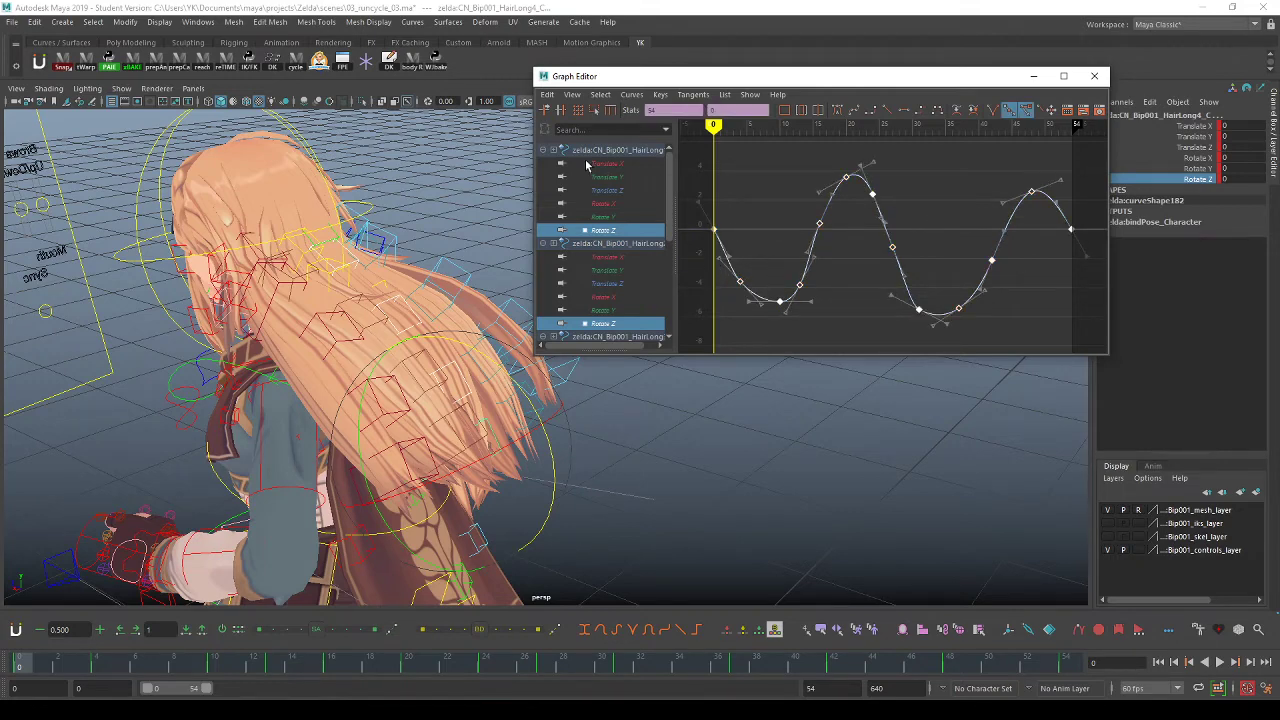
{"action": "left_click", "coordinate": [295, 63]}
{"action": "scroll", "coordinate": [990, 236], "scroll_direction": "down", "scroll_amount": 5}
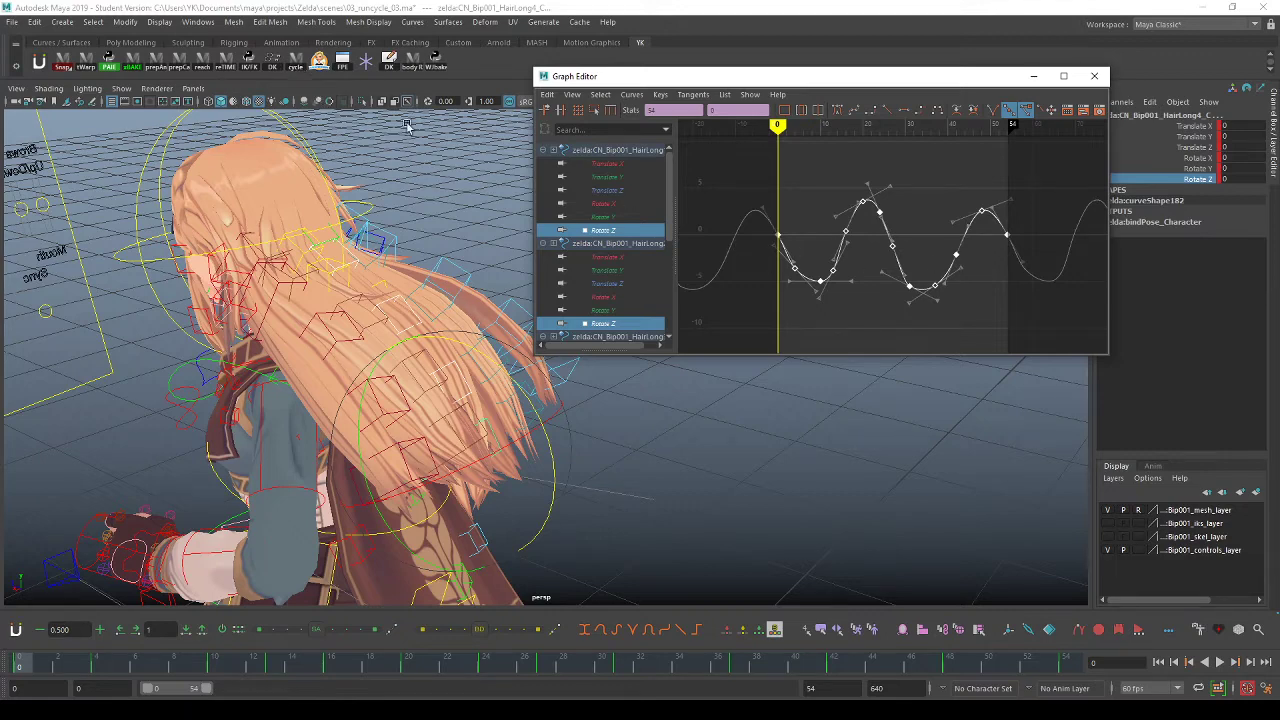
{"action": "middle_click_drag", "start_coordinate": [885, 275], "coordinate": [897, 274], "text": "alt"}
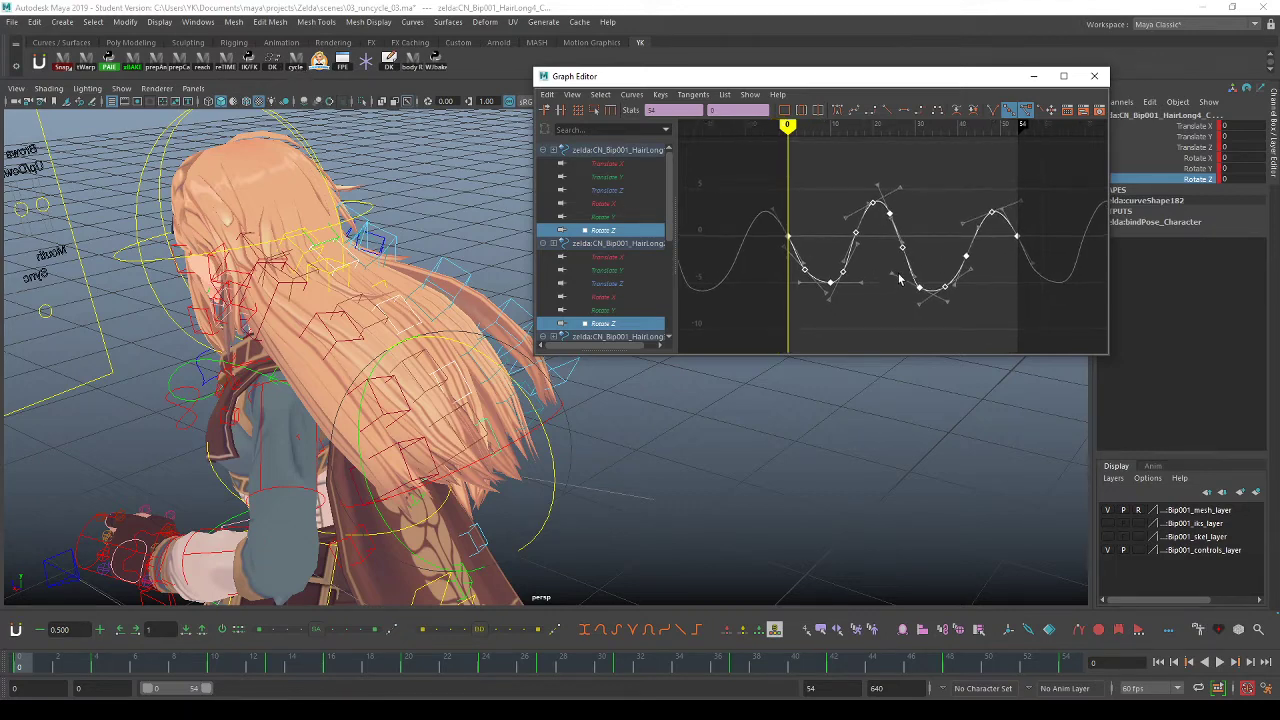
{"action": "right_click_drag", "start_coordinate": [897, 274], "coordinate": [914, 269], "text": "alt"}
{"action": "left_click", "coordinate": [873, 287]}
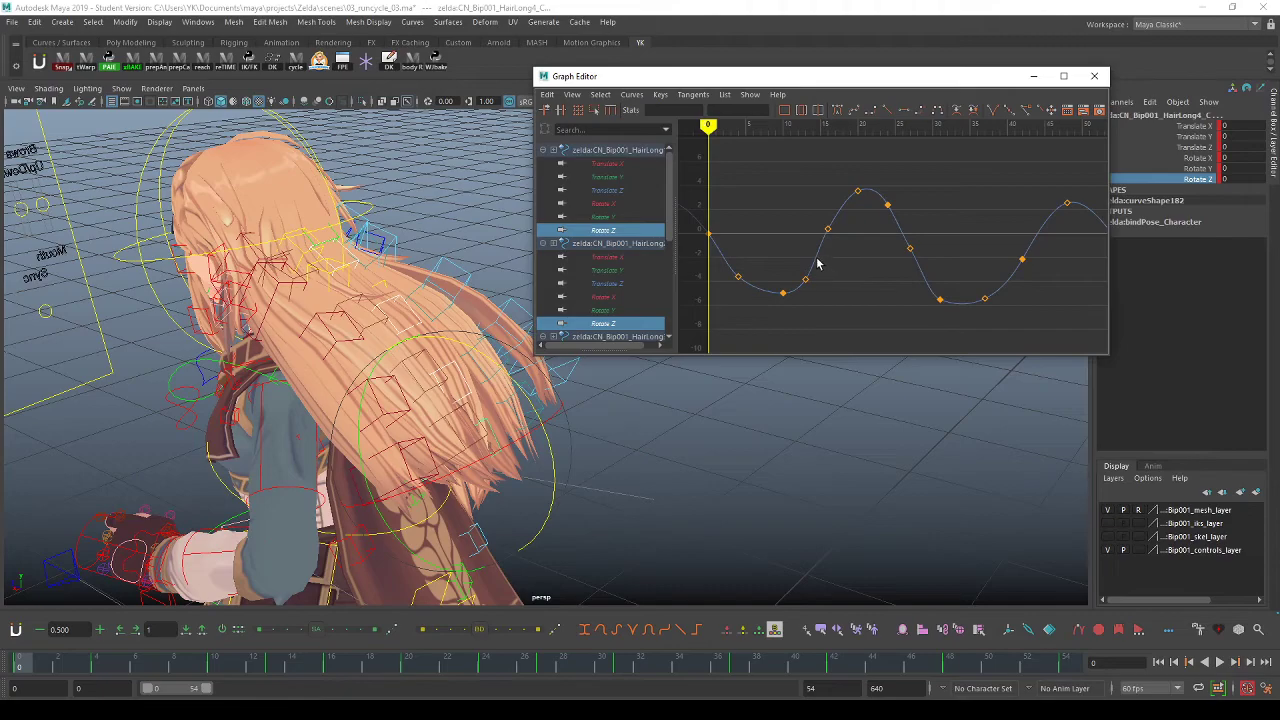
Play the run cycle and examine the centre hair strand's motion from the side.
{"action": "key", "text": "alt+v"}
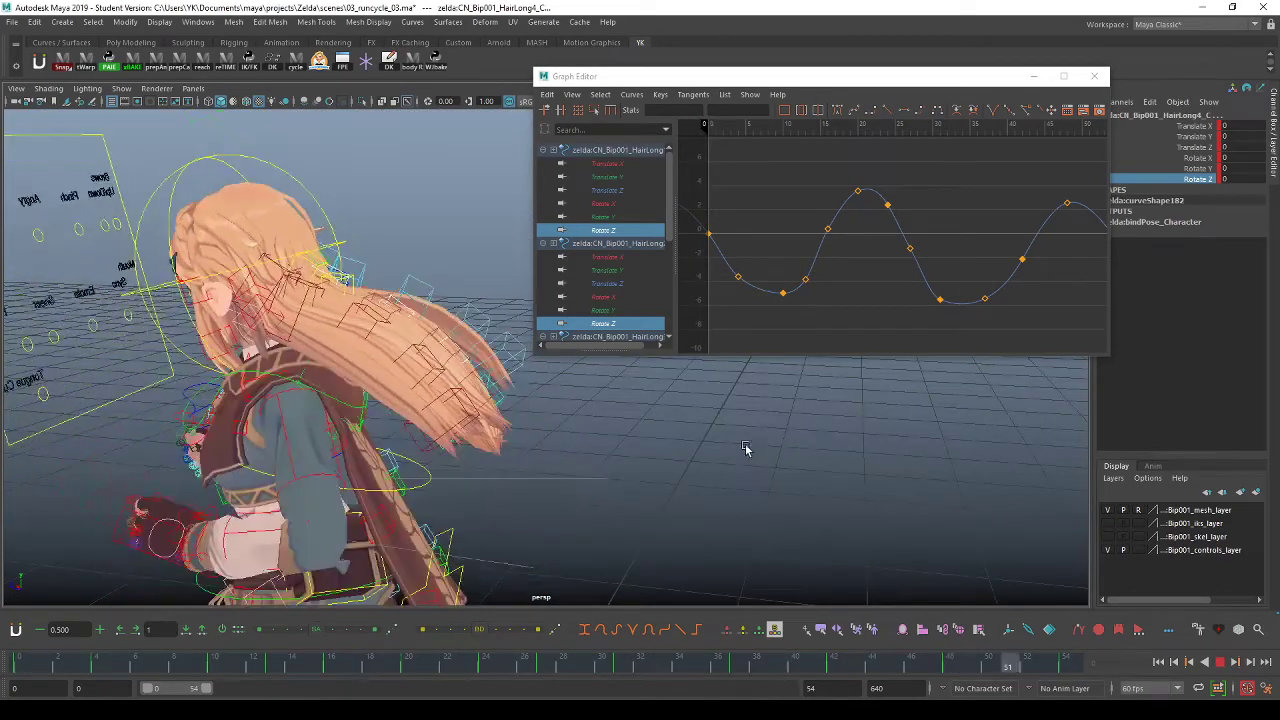
{"action": "left_click_drag", "start_coordinate": [758, 445], "coordinate": [540, 475], "text": "alt"}
{"action": "key", "text": "Escape"}
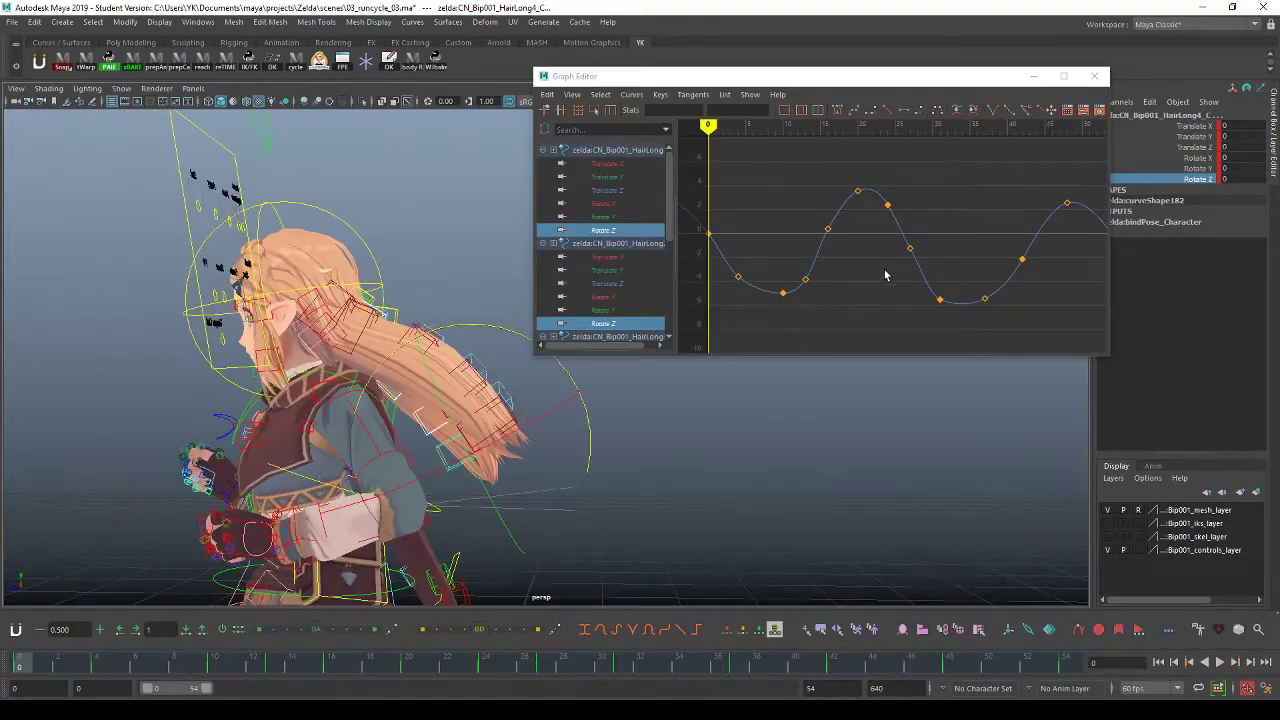
Scale the four Rotate Z curves up to swing between about 17 and -21 degrees, and review playback with the control curves hidden.
{"action": "left_click_drag", "start_coordinate": [785, 257], "coordinate": [854, 266]}
{"action": "key", "text": "f"}
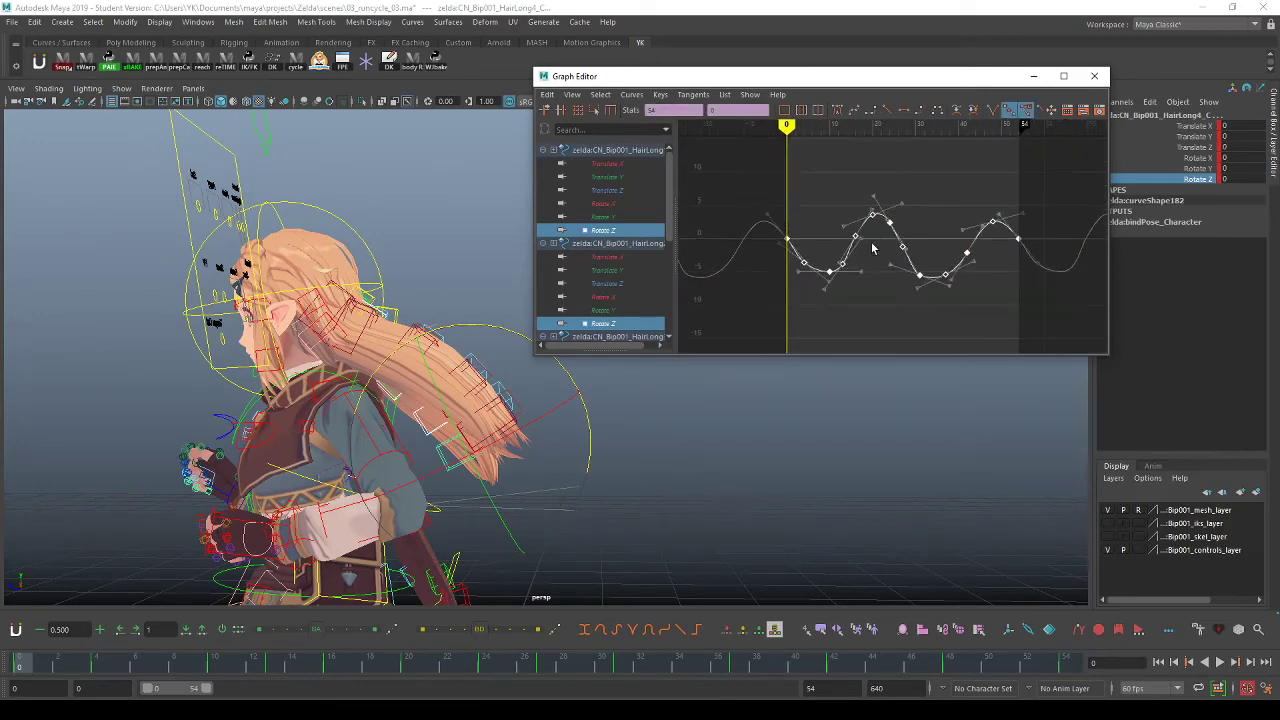
{"action": "middle_click_drag", "start_coordinate": [879, 244], "coordinate": [880, 198]}
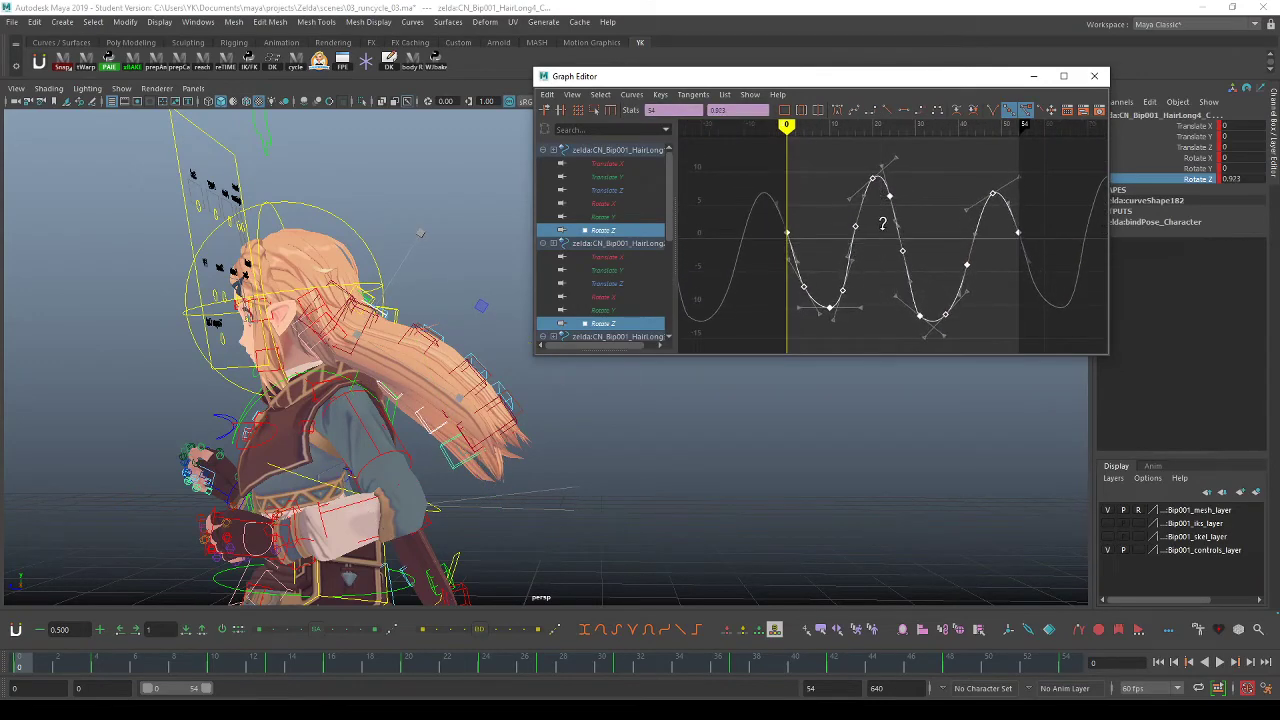
{"action": "key", "text": "f"}
{"action": "middle_click_drag", "start_coordinate": [881, 247], "coordinate": [878, 219]}
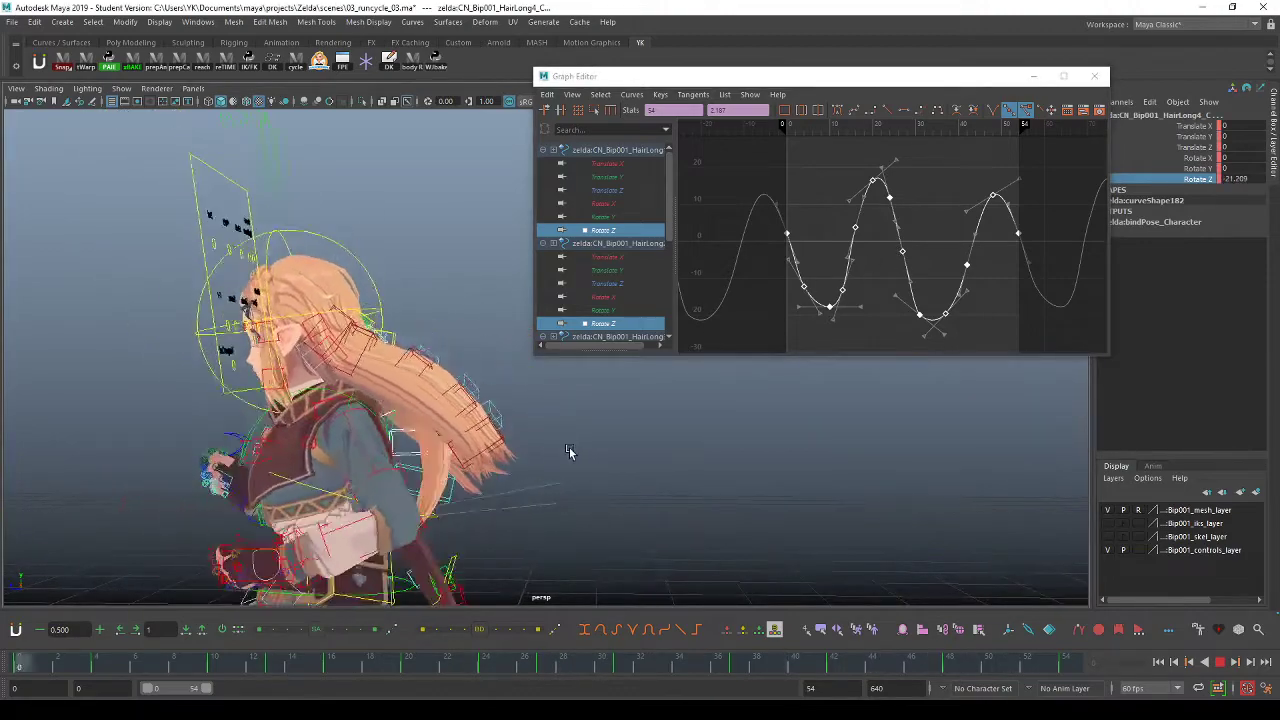
{"action": "key", "text": "alt+1"}
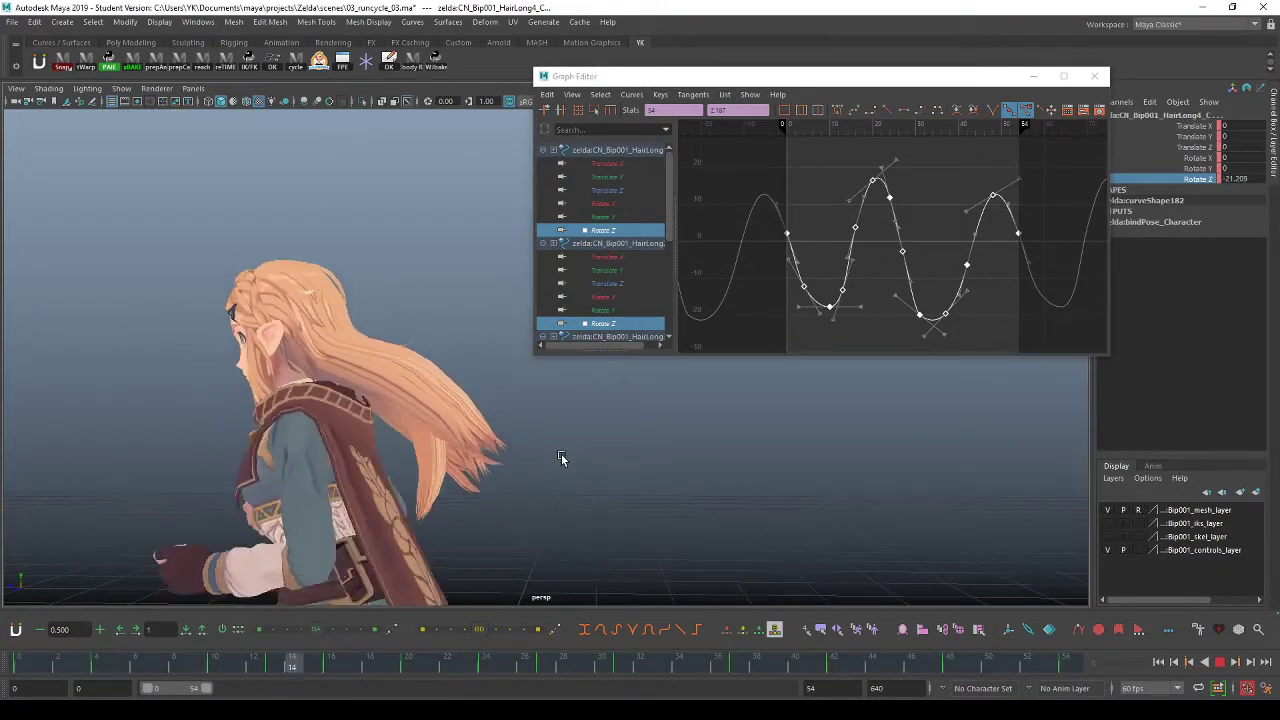
{"action": "key", "text": "Escape"}
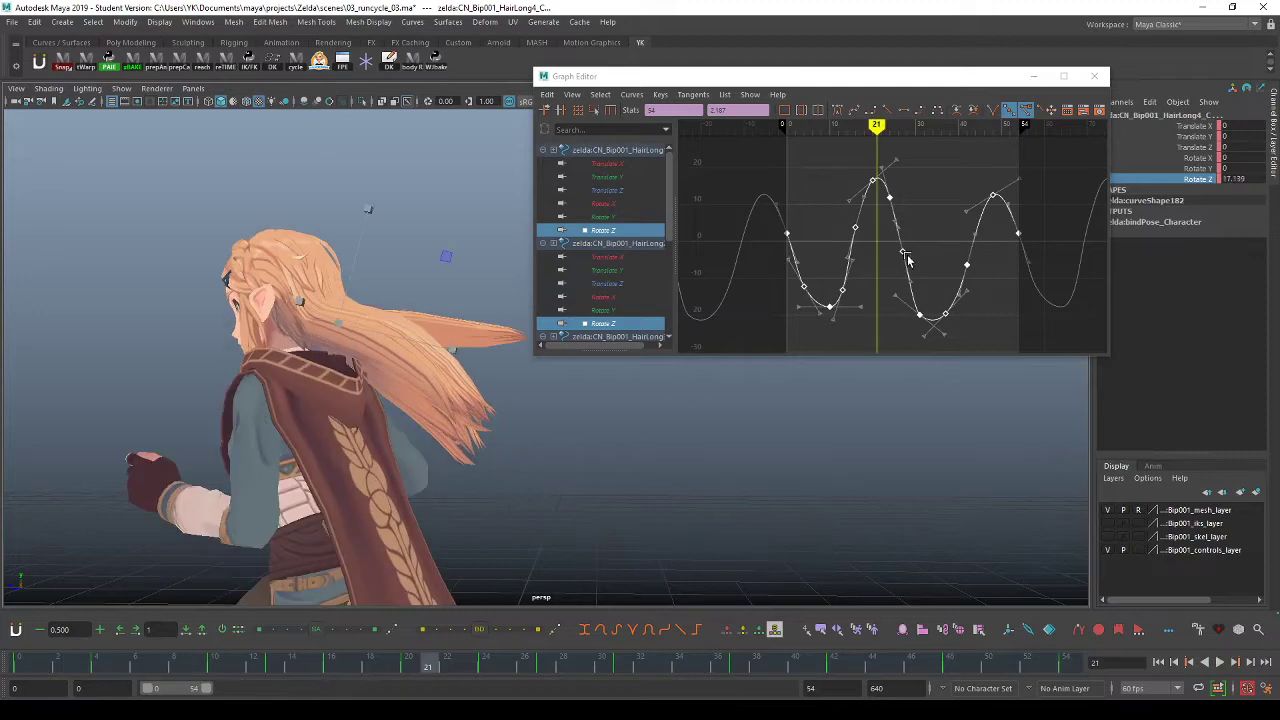
Filter the Graph Editor attributes to Rotate Z only and widen its outliner to fit the full control names.
{"action": "left_click", "coordinate": [636, 100]}
{"action": "mouse_move", "coordinate": [605, 100]}
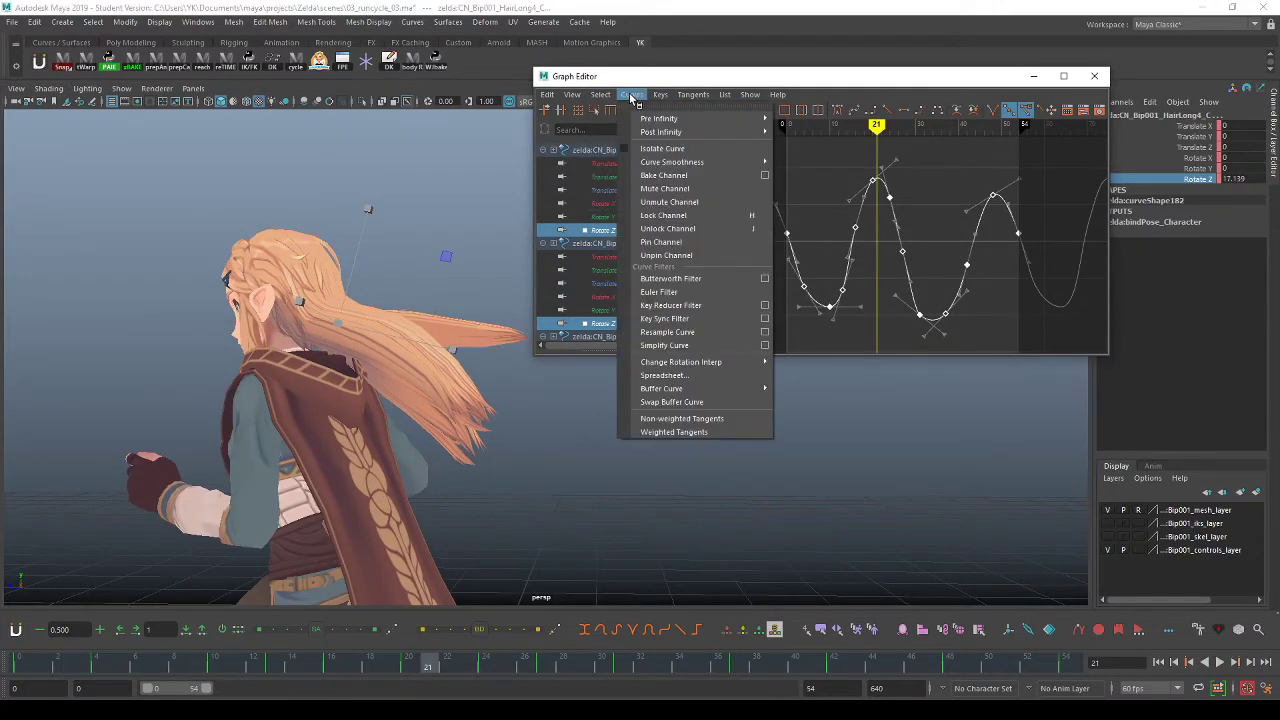
{"action": "mouse_move", "coordinate": [750, 95]}
{"action": "mouse_move", "coordinate": [796, 136]}
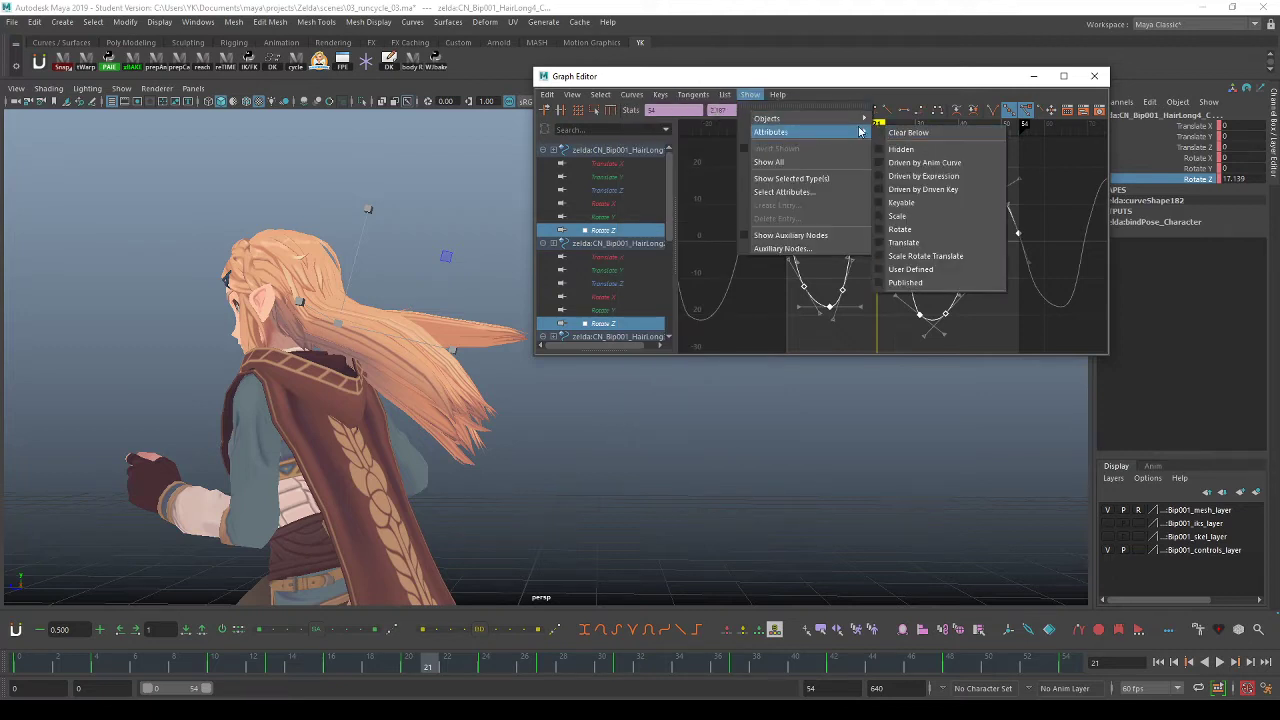
{"action": "left_click", "coordinate": [805, 191]}
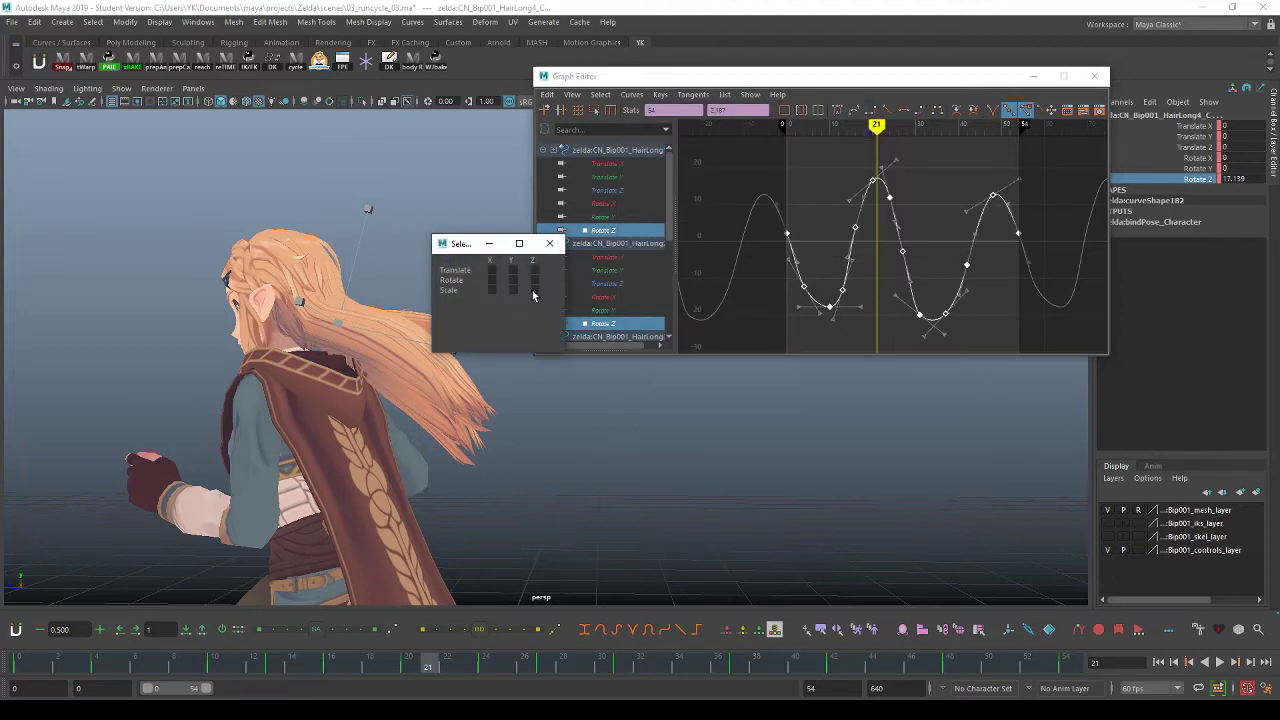
{"action": "left_click", "coordinate": [533, 280]}
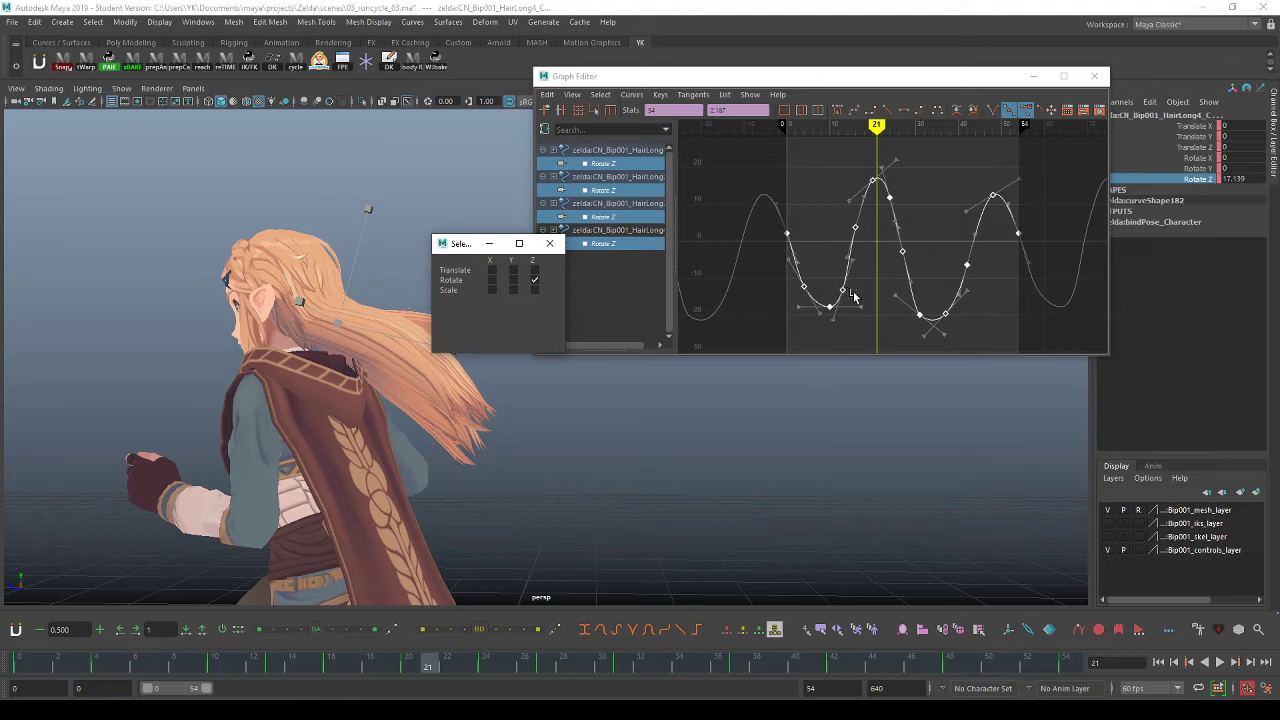
{"action": "middle_click_drag", "start_coordinate": [504, 446], "coordinate": [442, 425], "text": "alt"}
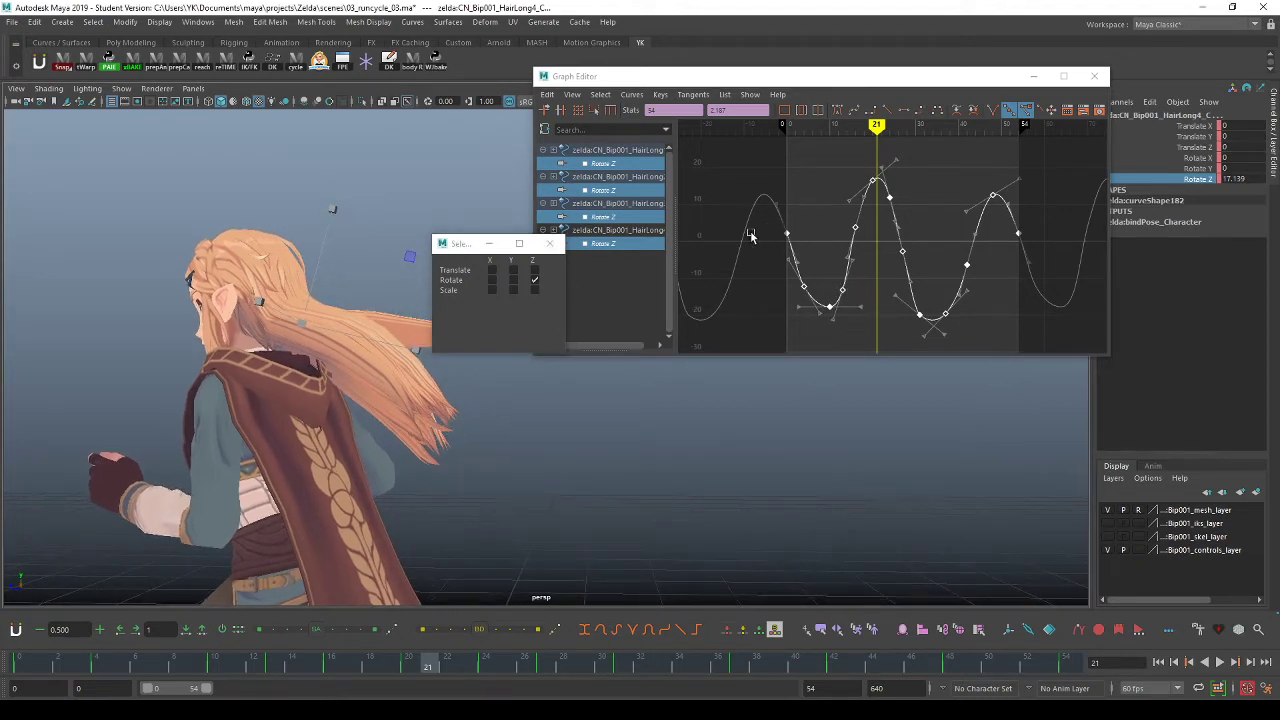
{"action": "left_click_drag", "start_coordinate": [677, 232], "coordinate": [707, 232]}
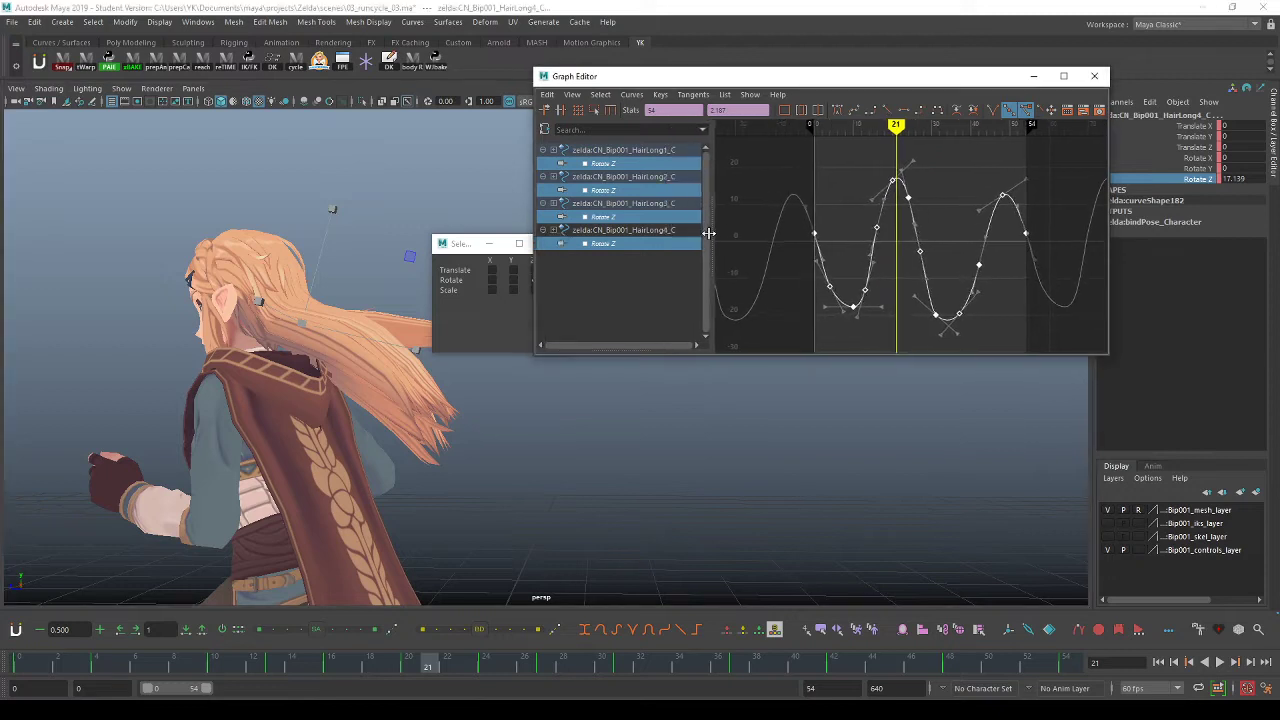
Scale down the Rotate Z keys of HairLong1_C, then select the Rotate Z curves of HairLong2_C, HairLong3_C and HairLong4_C.
{"action": "left_click", "coordinate": [682, 166]}
{"action": "key", "text": "ctrl+a"}
{"action": "key", "text": "f"}
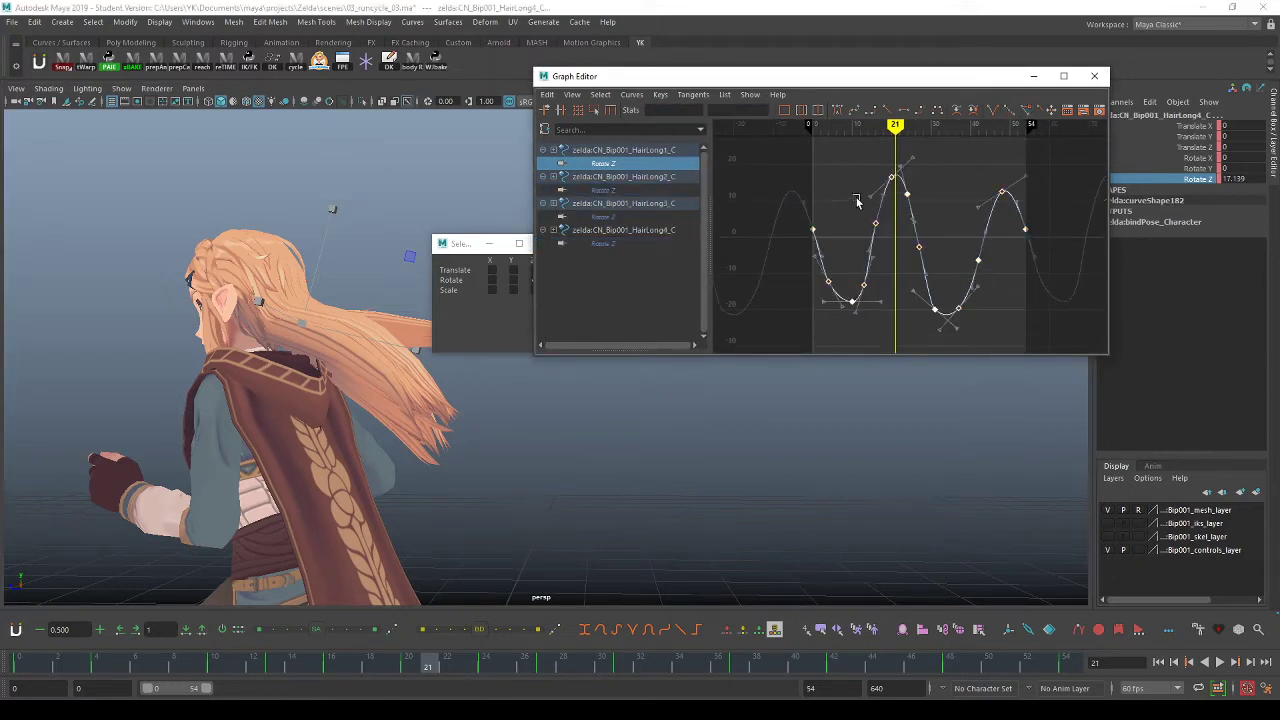
{"action": "key", "text": "ctrl+c"}
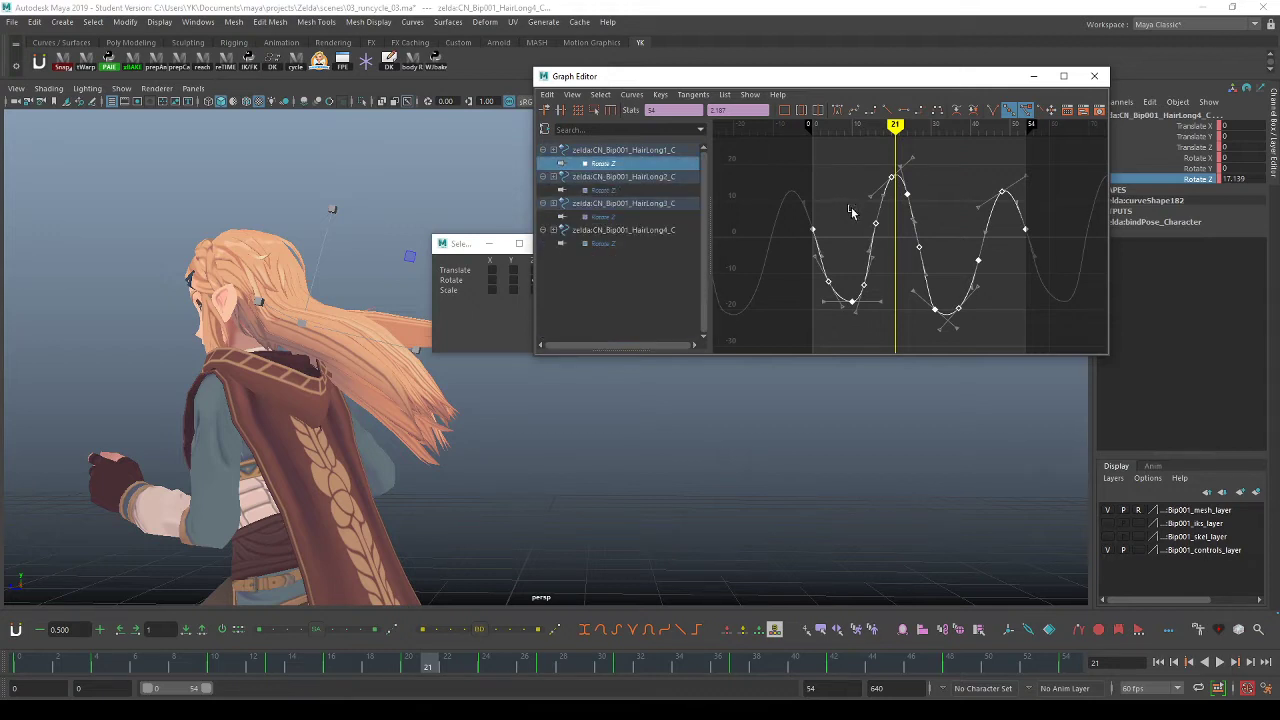
{"action": "left_click", "coordinate": [851, 224]}
{"action": "left_click_drag", "start_coordinate": [852, 234], "coordinate": [901, 230]}
{"action": "middle_click_drag", "start_coordinate": [901, 239], "coordinate": [900, 269]}
{"action": "left_click", "coordinate": [621, 191]}
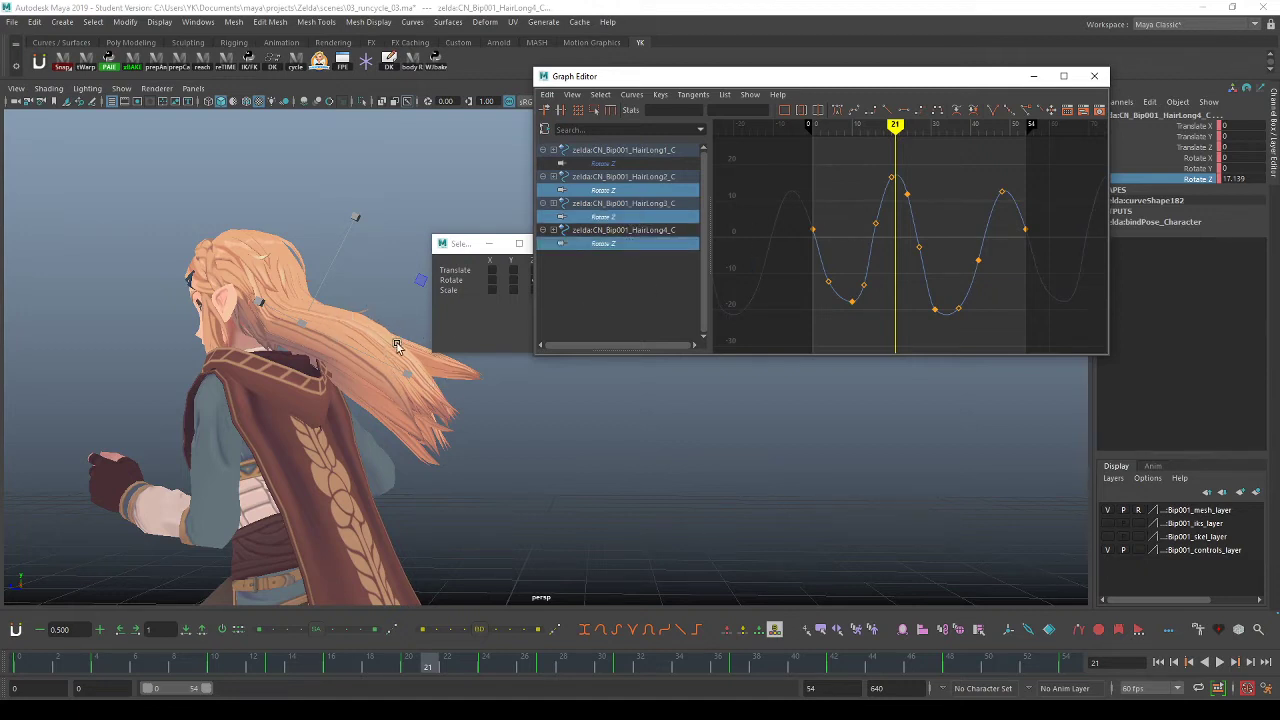
Offset the Rotate Z curves of HairLong2_C, HairLong3_C and HairLong4_C later by 2, 5 and 8 frames, and review playback.
{"action": "left_click", "coordinate": [865, 253]}
{"action": "key", "text": "f"}
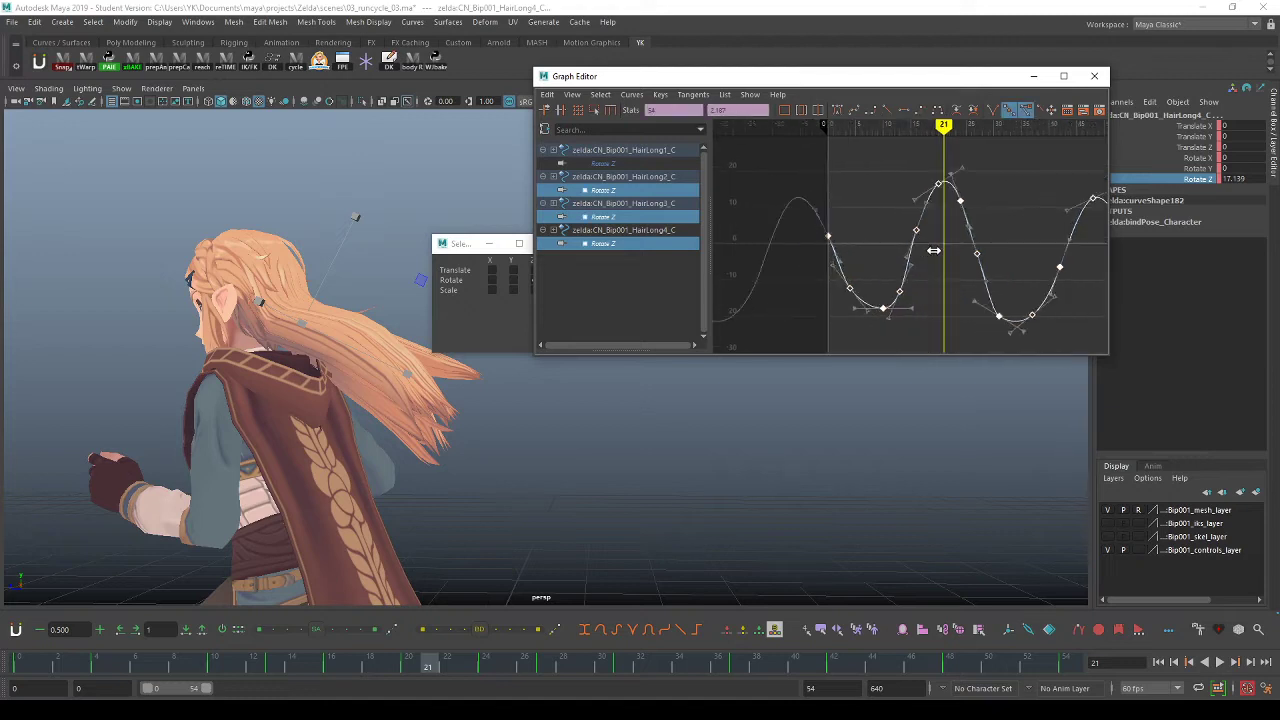
{"action": "middle_click_drag", "start_coordinate": [942, 255], "coordinate": [954, 265], "text": "shift"}
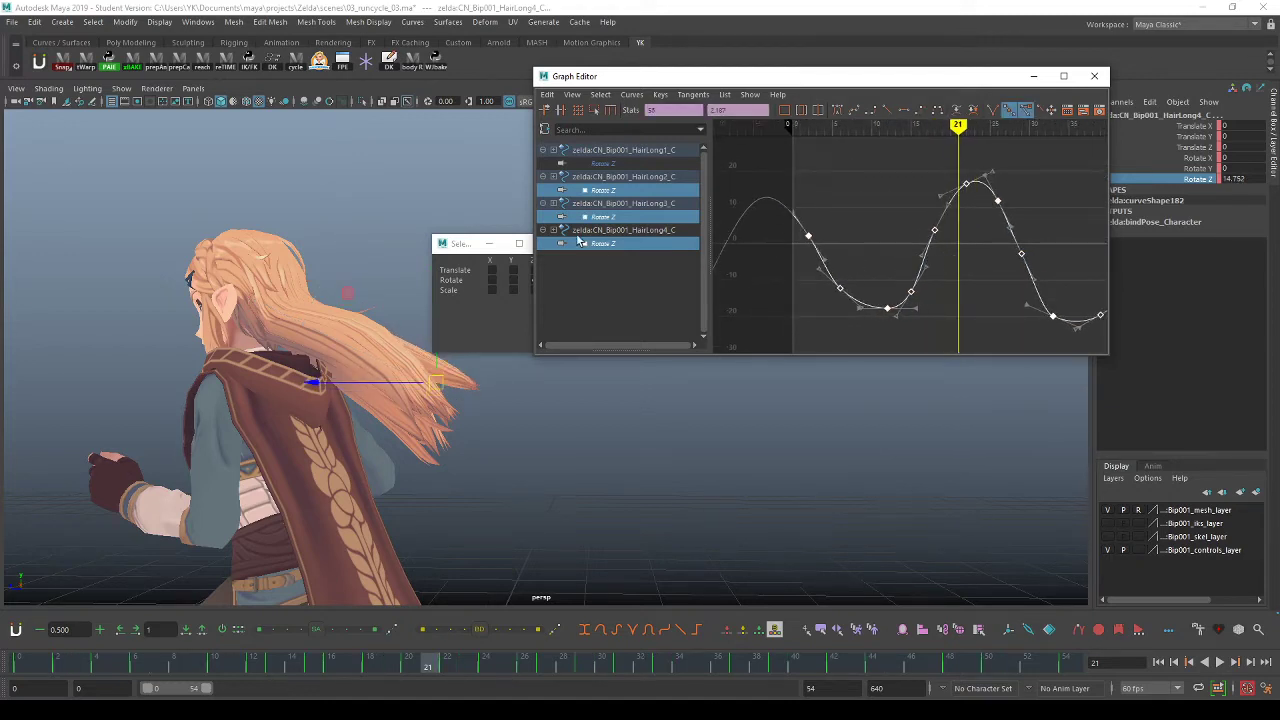
{"action": "left_click", "coordinate": [631, 220]}
{"action": "left_click", "coordinate": [627, 243], "text": "shift"}
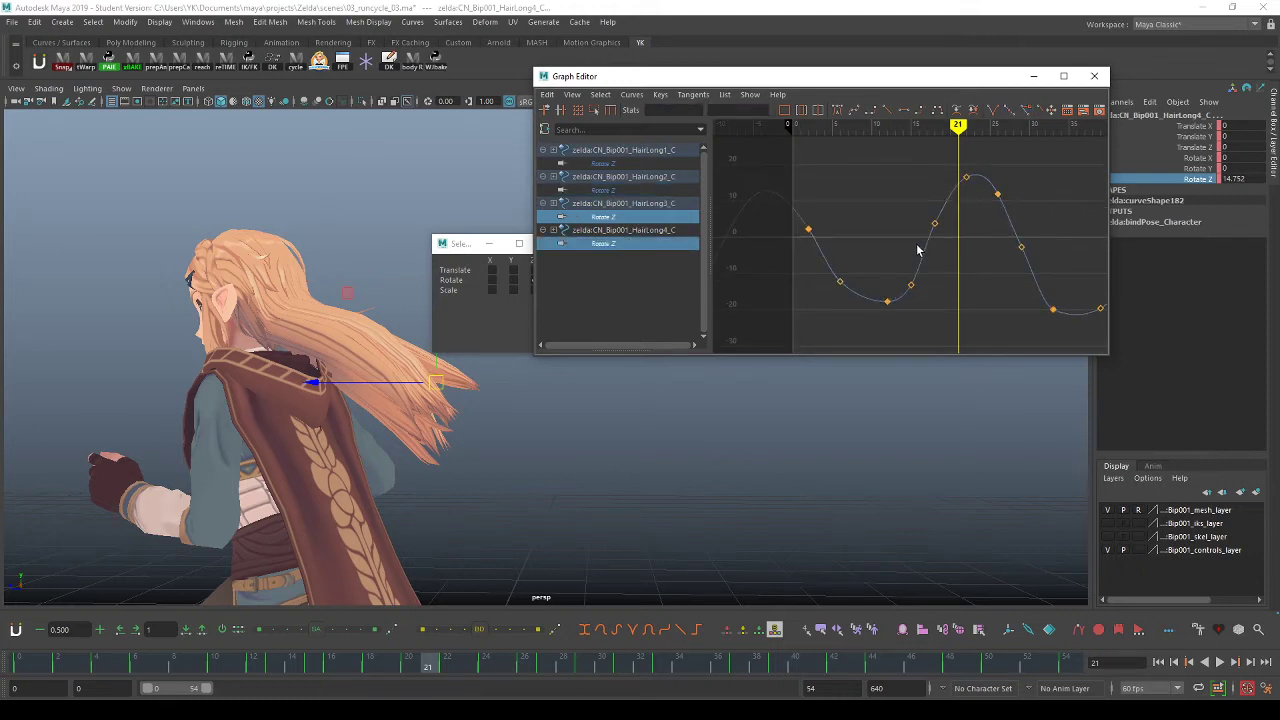
{"action": "left_click_drag", "start_coordinate": [917, 246], "coordinate": [945, 256]}
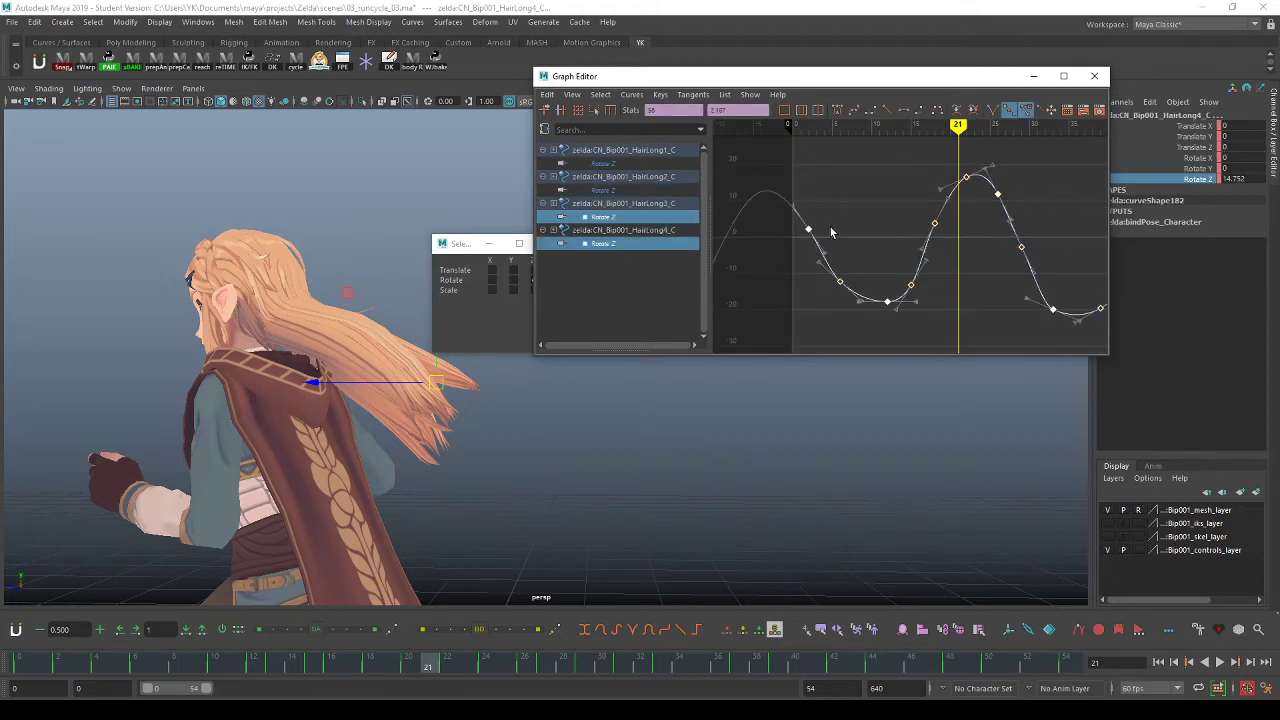
{"action": "mouse_move", "coordinate": [903, 241]}
{"action": "middle_mouse_down", "text": "shift"}
{"action": "mouse_move", "coordinate": [926, 244]}
{"action": "mouse_move", "coordinate": [914, 244]}
{"action": "middle_mouse_up", "text": "shift"}
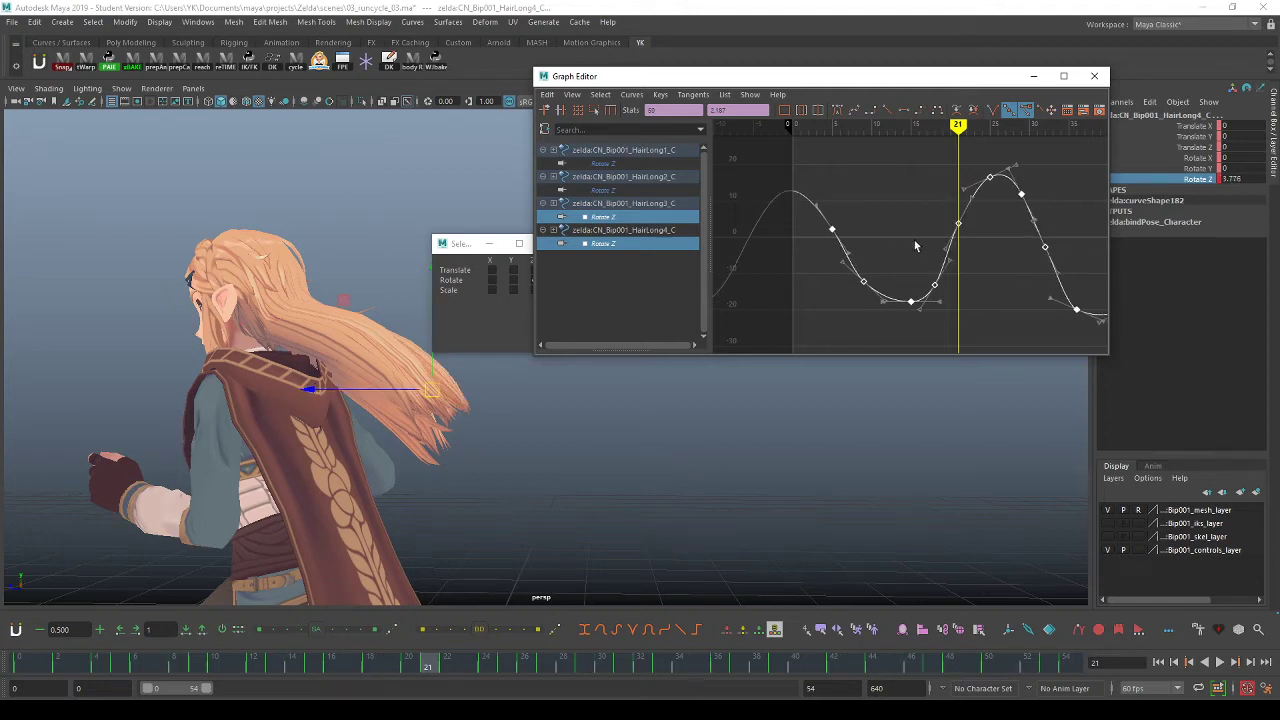
{"action": "left_click", "coordinate": [620, 245]}
{"action": "left_click_drag", "start_coordinate": [972, 259], "coordinate": [966, 260]}
{"action": "middle_click_drag", "start_coordinate": [966, 260], "coordinate": [981, 262], "text": "shift"}
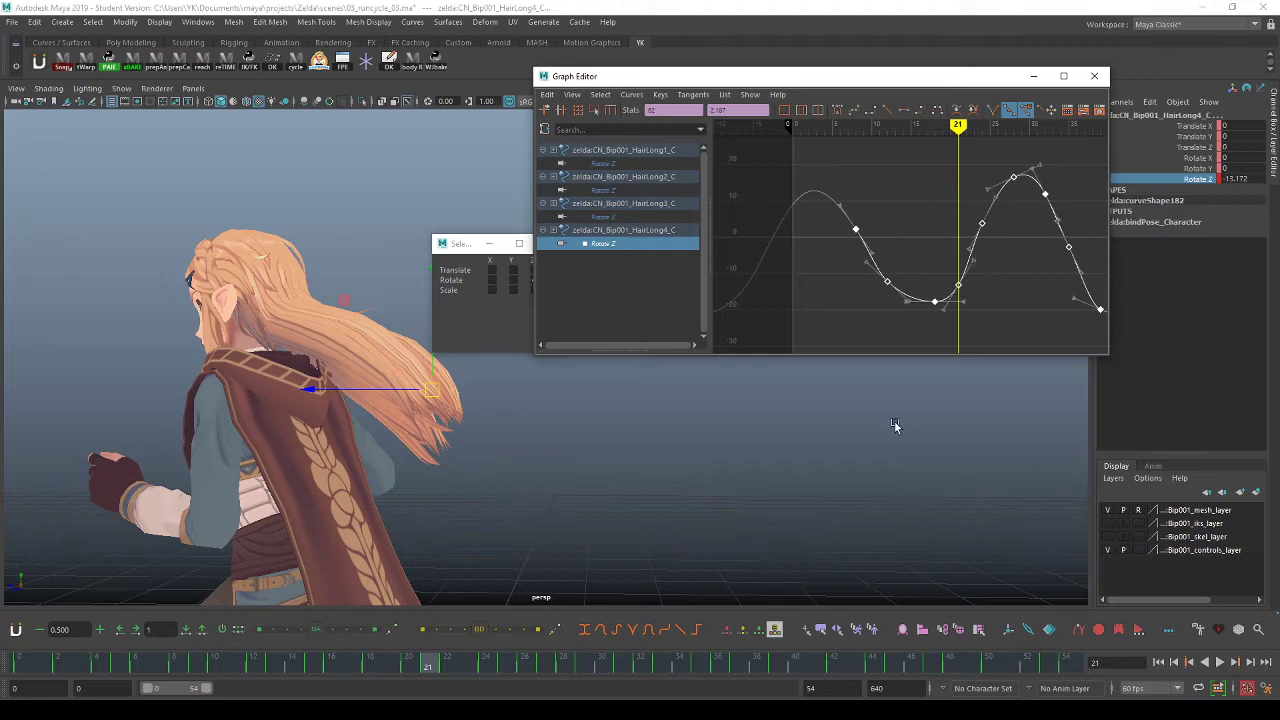
{"action": "key", "text": "alt+v"}
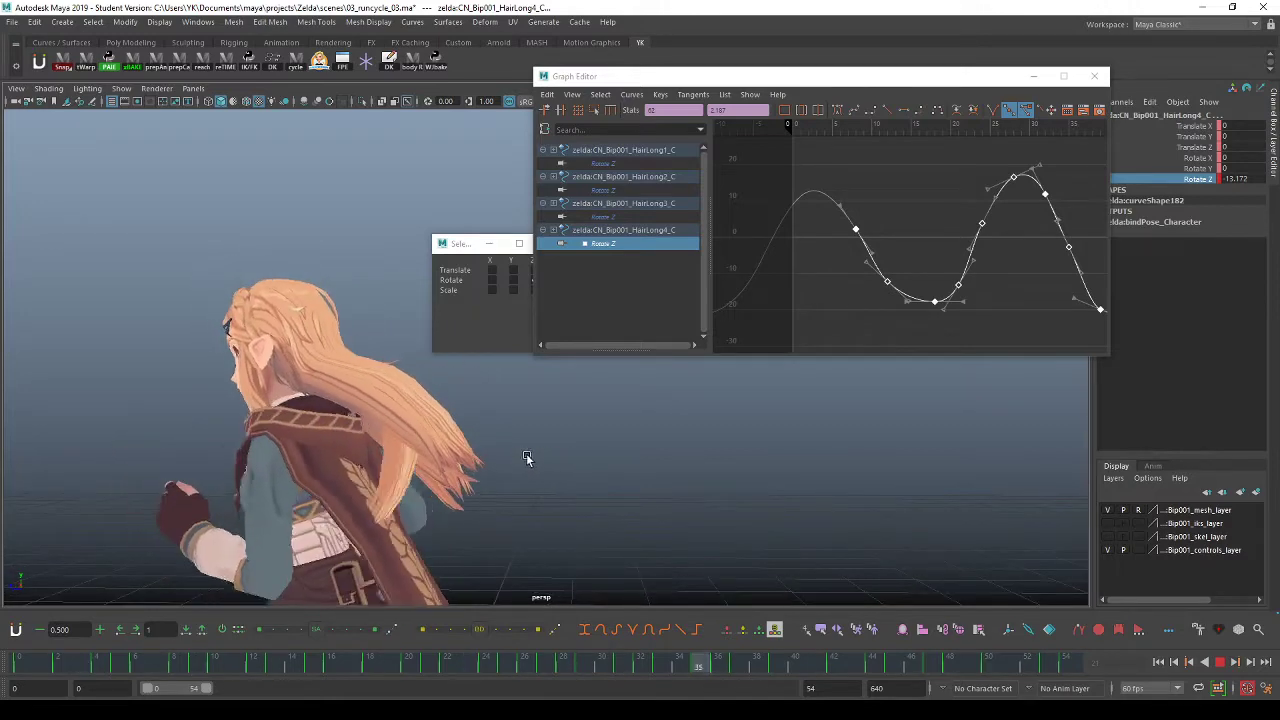
{"action": "key", "text": "alt+v"}
Rotate the left side strands at HairLongB1_L and HairLong1_L, together with HairStrand1_C, away from the centre hair strand.
{"action": "left_click_drag", "start_coordinate": [428, 430], "coordinate": [429, 446], "text": "alt"}
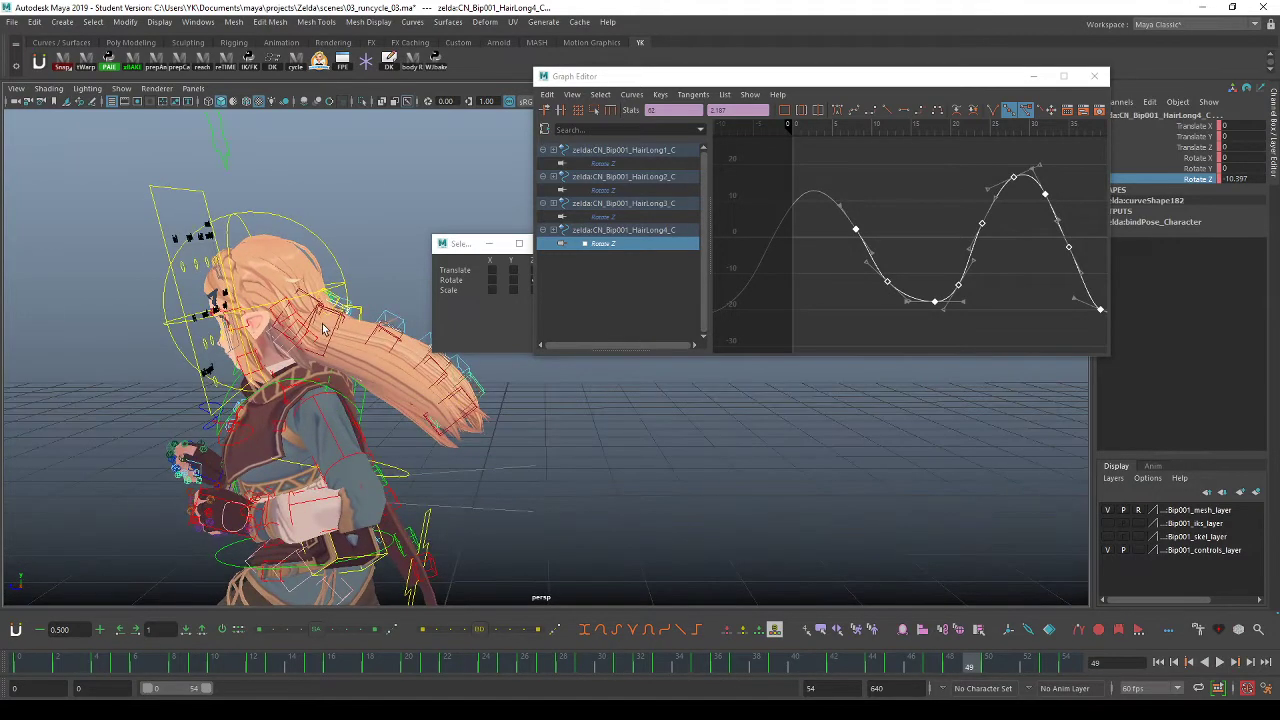
{"action": "left_click", "coordinate": [419, 370]}
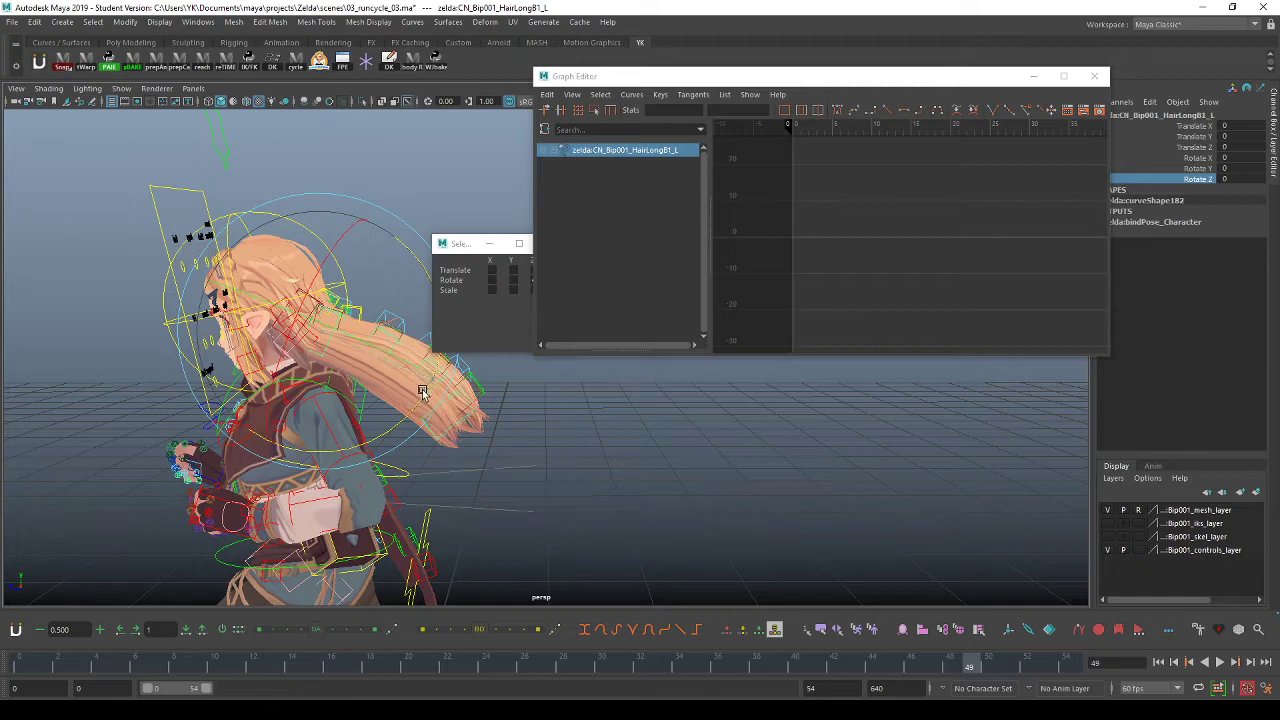
{"action": "left_click_drag", "start_coordinate": [340, 349], "coordinate": [330, 332], "text": "alt"}
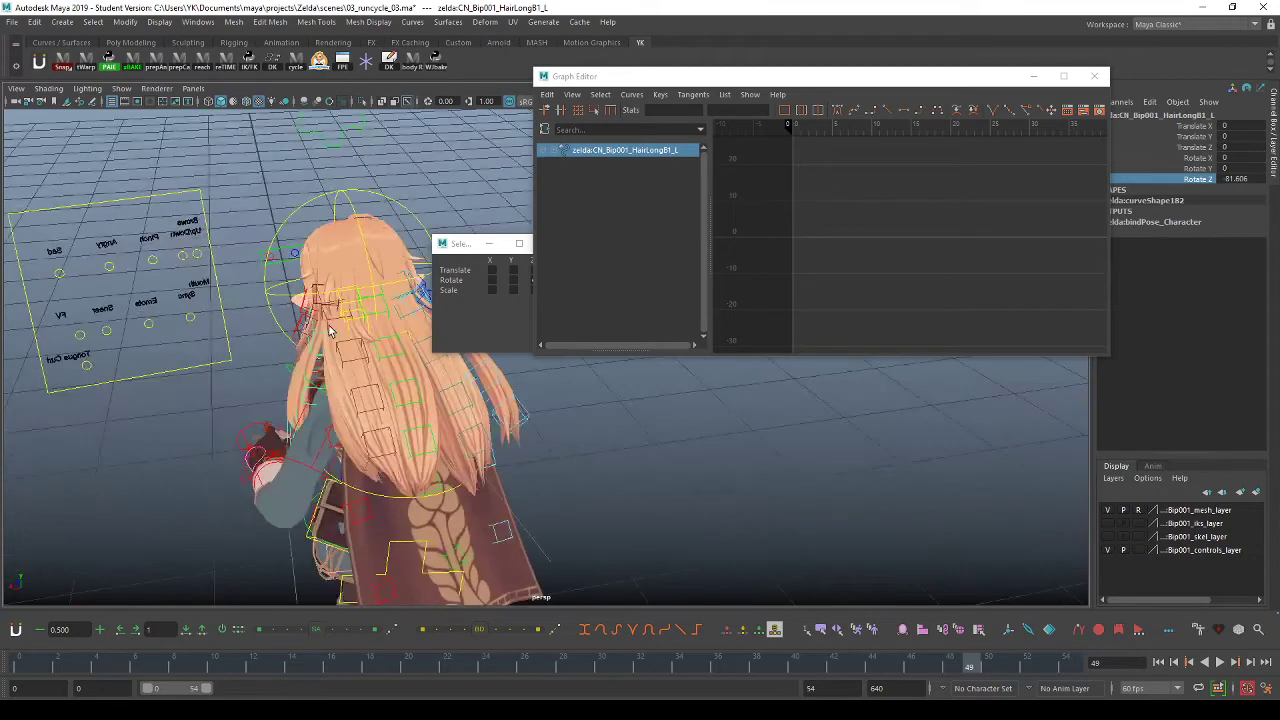
{"action": "left_click", "coordinate": [379, 330], "text": "shift"}
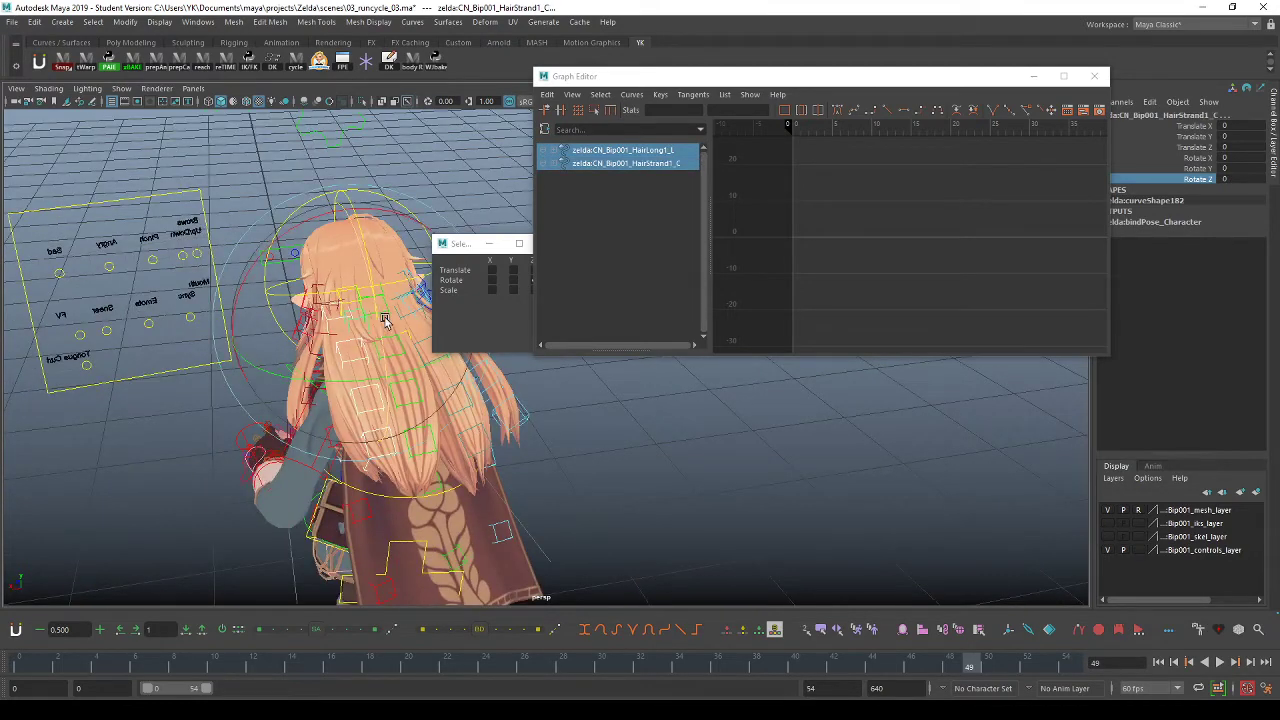
{"action": "left_click_drag", "start_coordinate": [385, 320], "coordinate": [400, 455]}
Rotate HairLong1_R and HairLongB1_R clear of the centre strand, and play the run cycle from the side with controls hidden.
{"action": "left_click_drag", "start_coordinate": [372, 385], "coordinate": [375, 328], "text": "alt"}
{"action": "left_click", "coordinate": [380, 326]}
{"action": "left_click", "coordinate": [375, 328], "text": "shift"}
{"action": "key", "text": "e"}
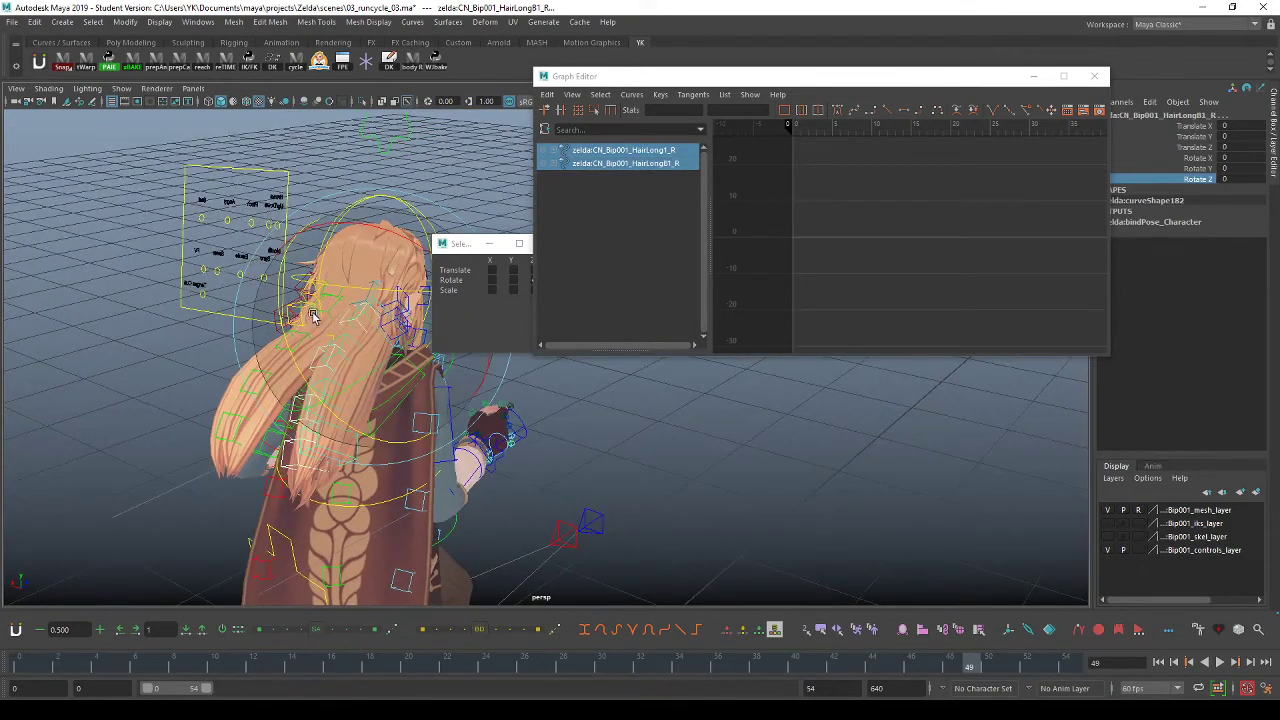
{"action": "left_click_drag", "start_coordinate": [285, 328], "coordinate": [450, 442]}
{"action": "left_click_drag", "start_coordinate": [450, 442], "coordinate": [603, 429], "text": "alt"}
{"action": "key", "text": "alt+1"}
{"action": "key", "text": "alt+v"}
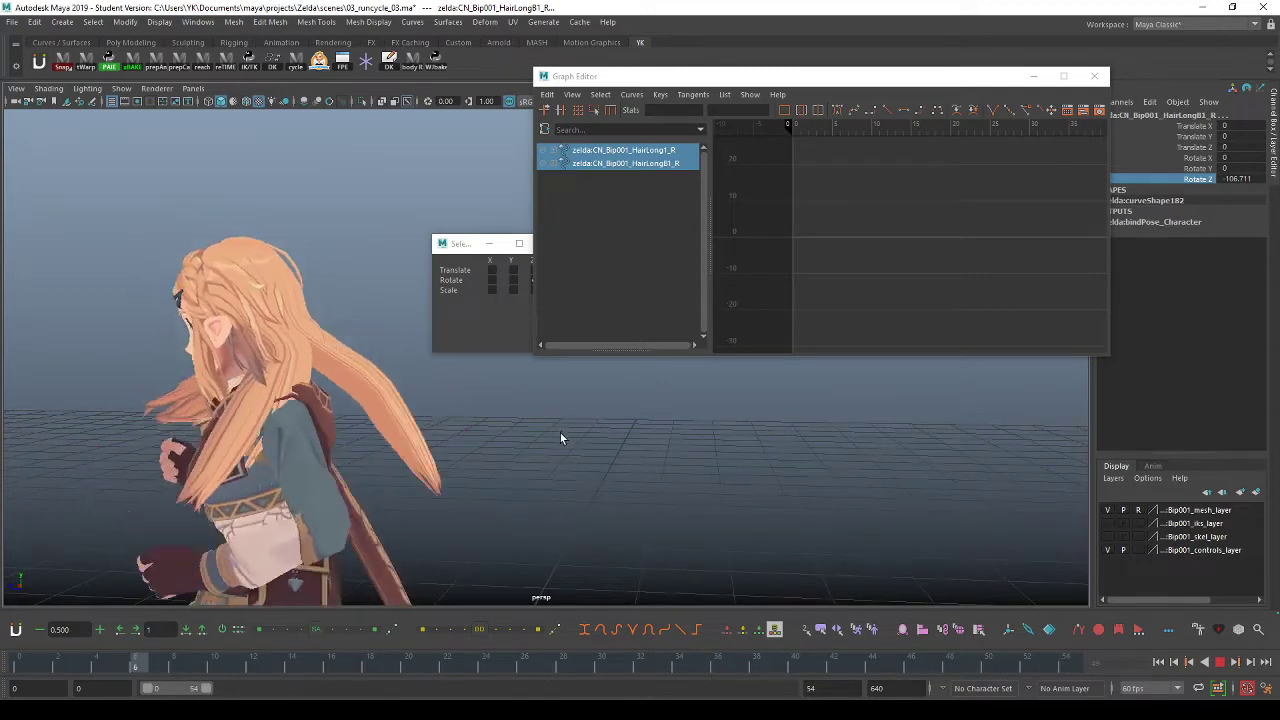
{"action": "key", "text": "alt+v"}
Show the rig controls and select HairLong1_C through HairLong4_C to display their Rotate Z curves together.
{"action": "left_click", "coordinate": [382, 362]}
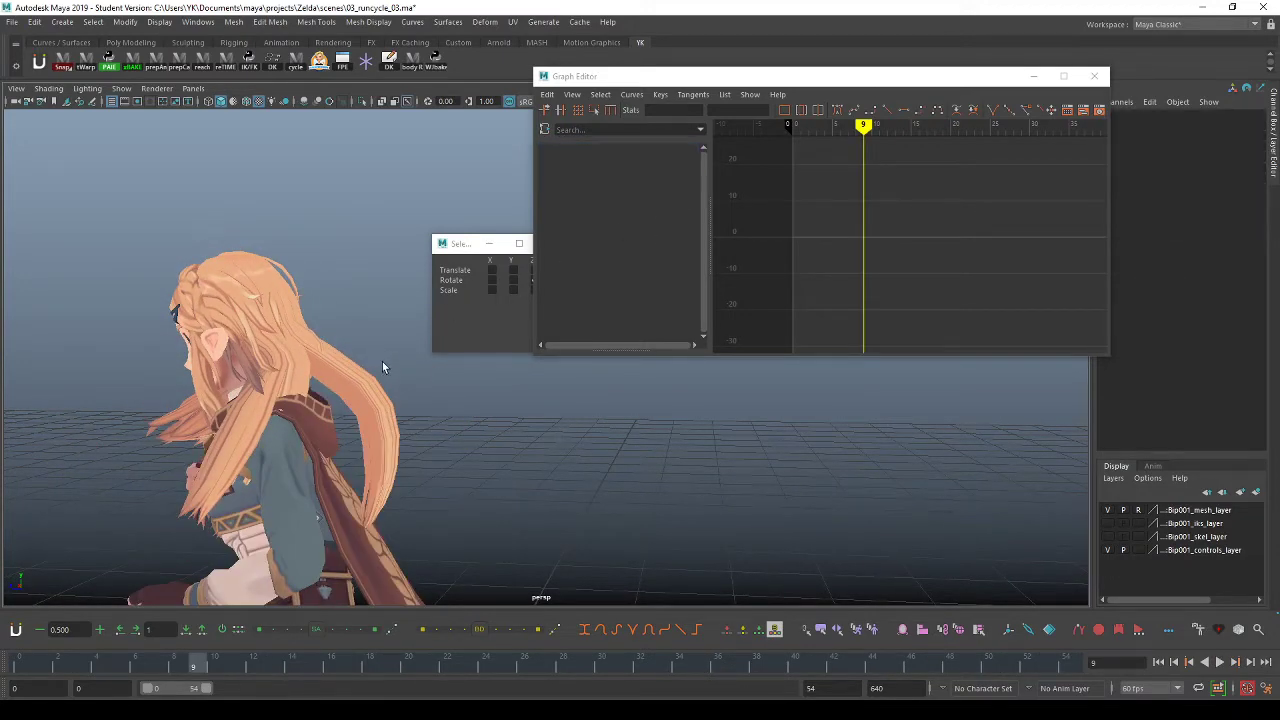
{"action": "key", "text": "alt+1"}
{"action": "left_click_drag", "start_coordinate": [383, 363], "coordinate": [284, 358], "text": "alt"}
{"action": "left_click", "coordinate": [284, 358]}
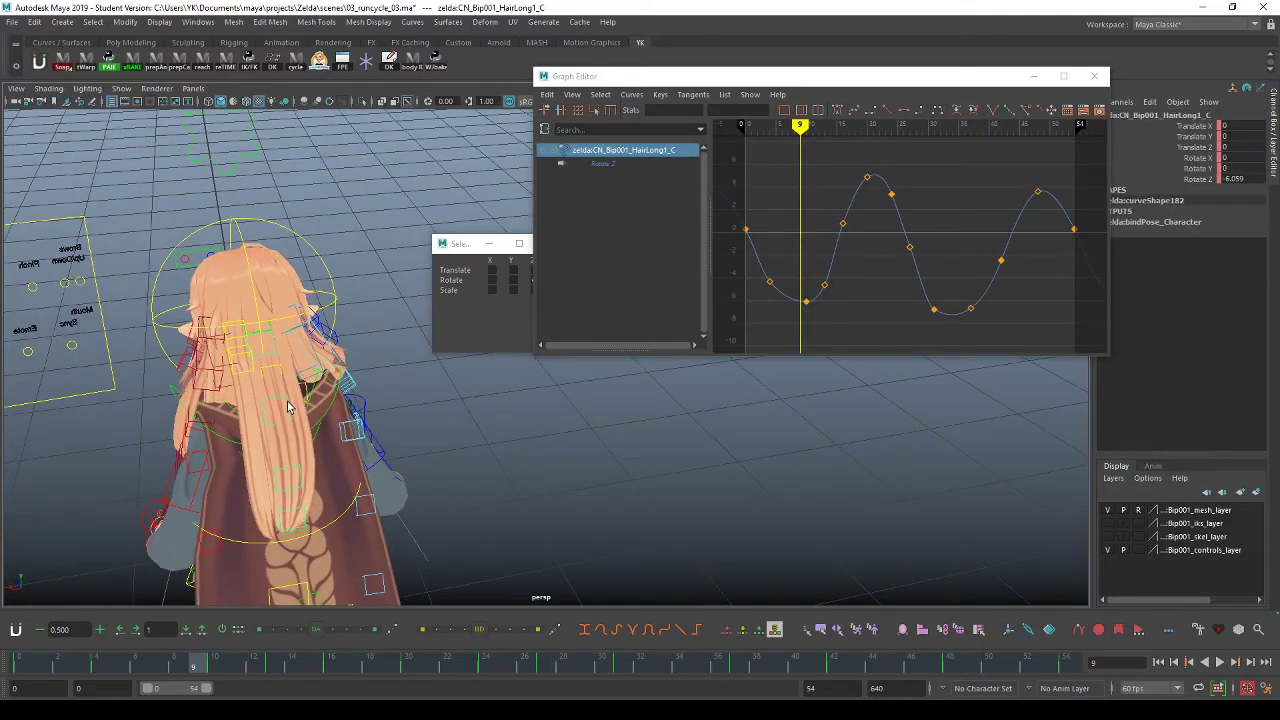
{"action": "left_click", "coordinate": [300, 438], "text": "shift"}
{"action": "left_click", "coordinate": [306, 474], "text": "shift"}
{"action": "left_click", "coordinate": [312, 510], "text": "shift"}
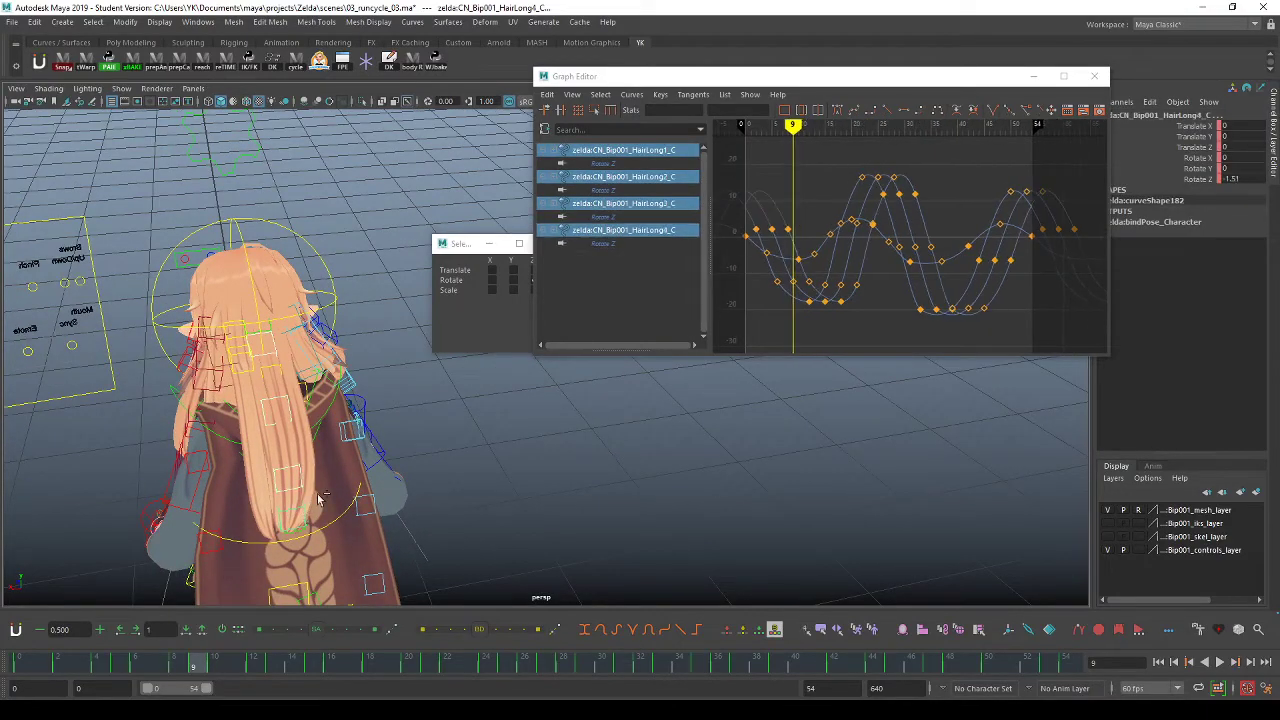
{"action": "left_click_drag", "start_coordinate": [318, 505], "coordinate": [658, 336], "text": "alt"}
{"action": "middle_click_drag", "start_coordinate": [898, 239], "coordinate": [932, 246], "text": "alt+shift"}
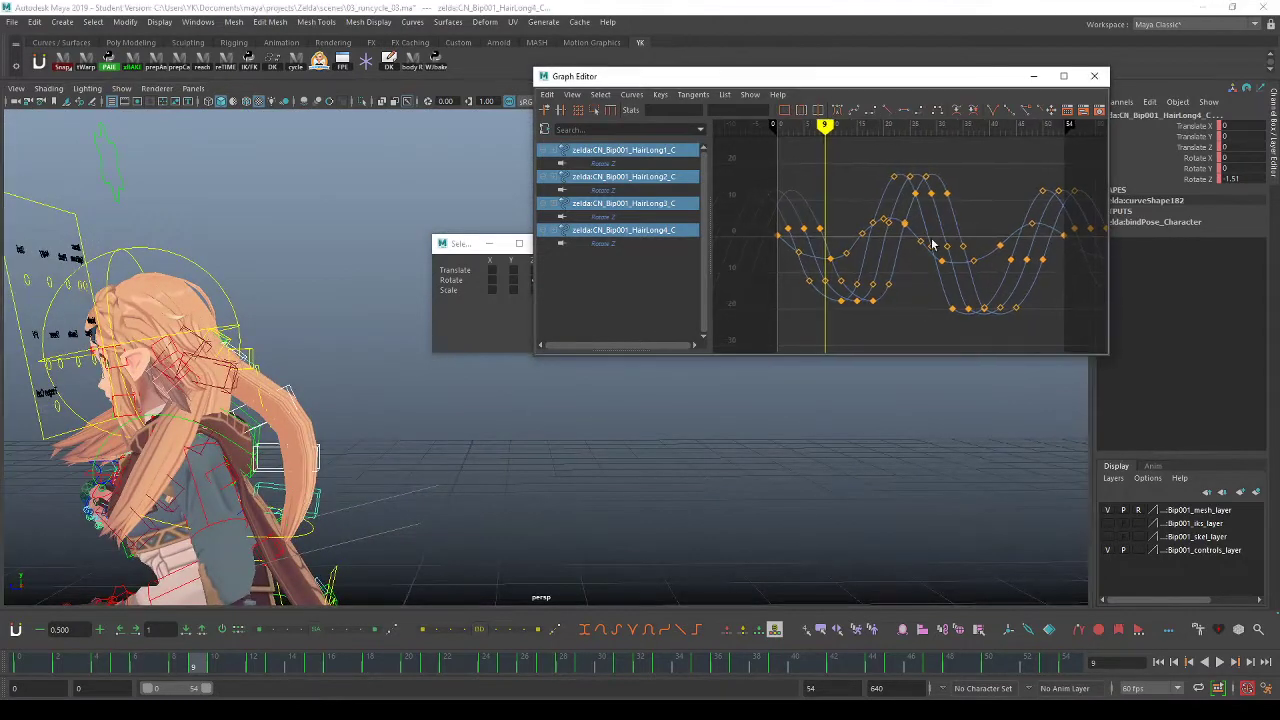
Scale down the Rotate Z curves of HairLong2_C and HairLong3_C to peaks of about 8 and 12 degrees.
{"action": "right_click_drag", "start_coordinate": [932, 246], "coordinate": [985, 242], "text": "alt+shift"}
{"action": "left_click", "coordinate": [853, 207]}
{"action": "key", "text": "r"}
{"action": "middle_click_drag", "start_coordinate": [875, 233], "coordinate": [928, 230], "text": "shift"}
{"action": "left_click", "coordinate": [921, 207]}
{"action": "right_click_drag", "start_coordinate": [928, 230], "coordinate": [931, 247], "text": "alt+shift"}
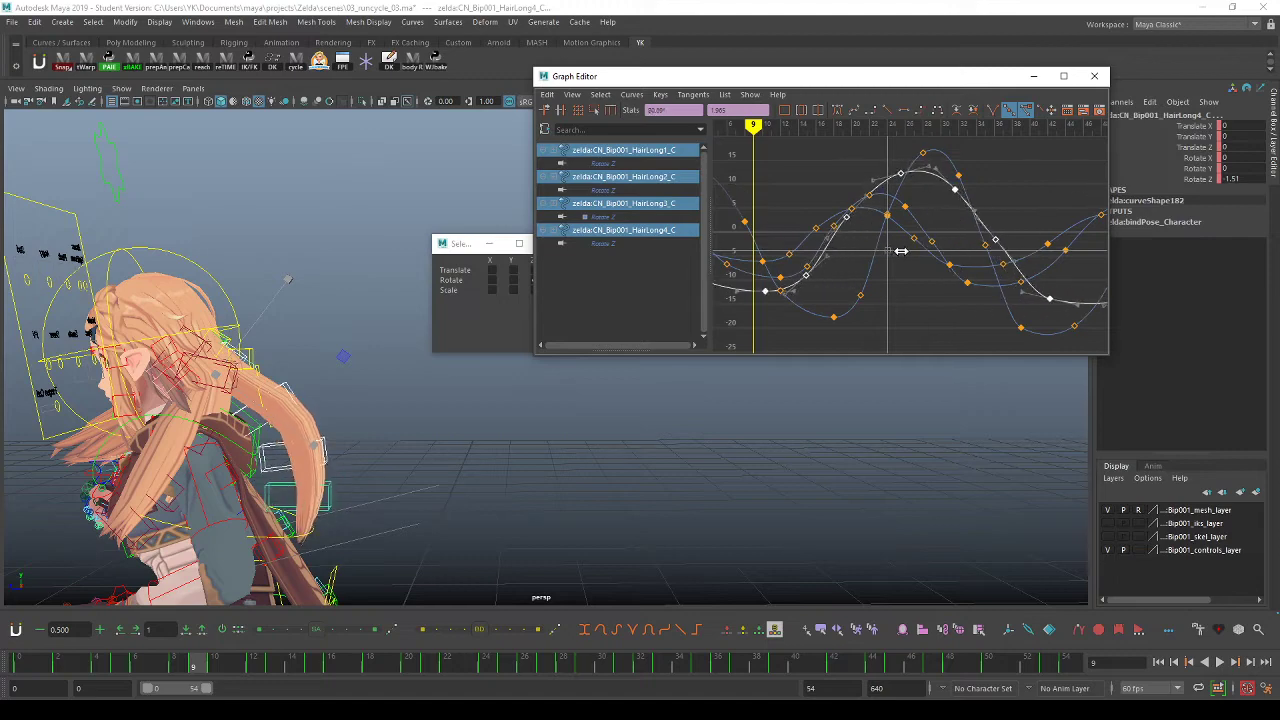
{"action": "middle_click_drag", "start_coordinate": [893, 231], "coordinate": [923, 257], "text": "shift"}
{"action": "key", "text": "ctrl+z"}
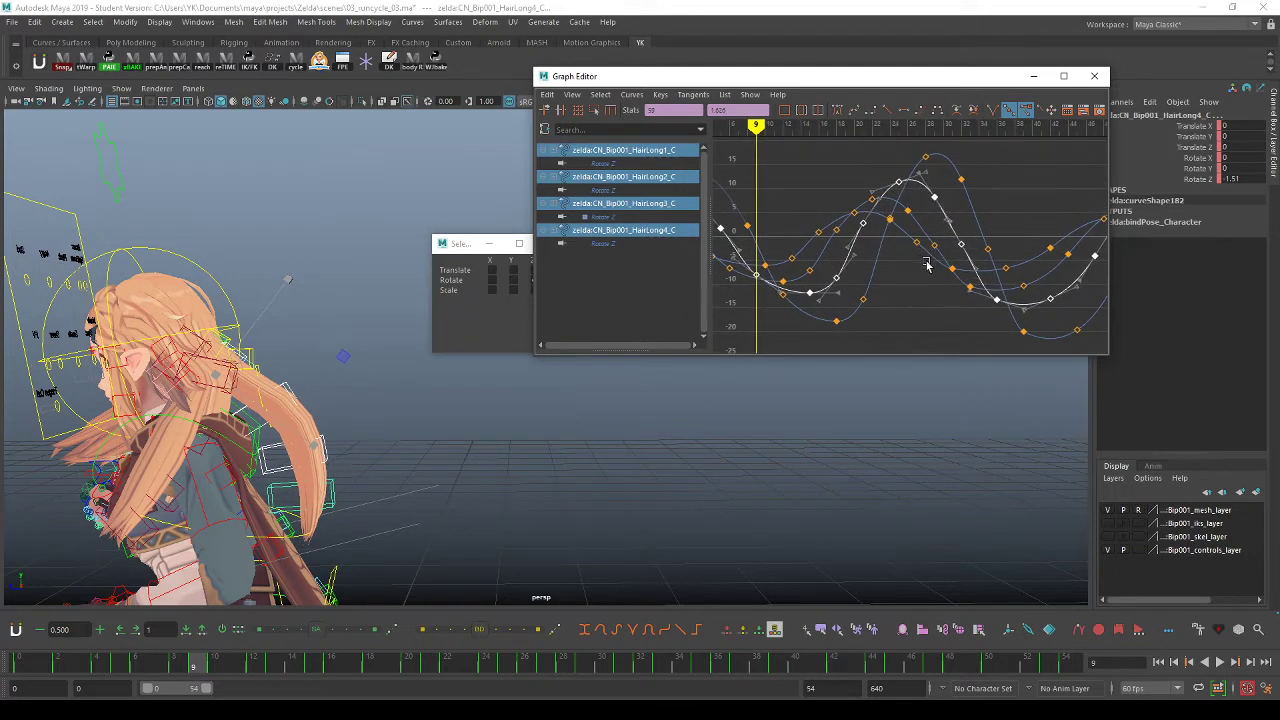
Play the run cycle with the control curves hidden to review the centre strand's swing.
{"action": "key", "text": "alt+v"}
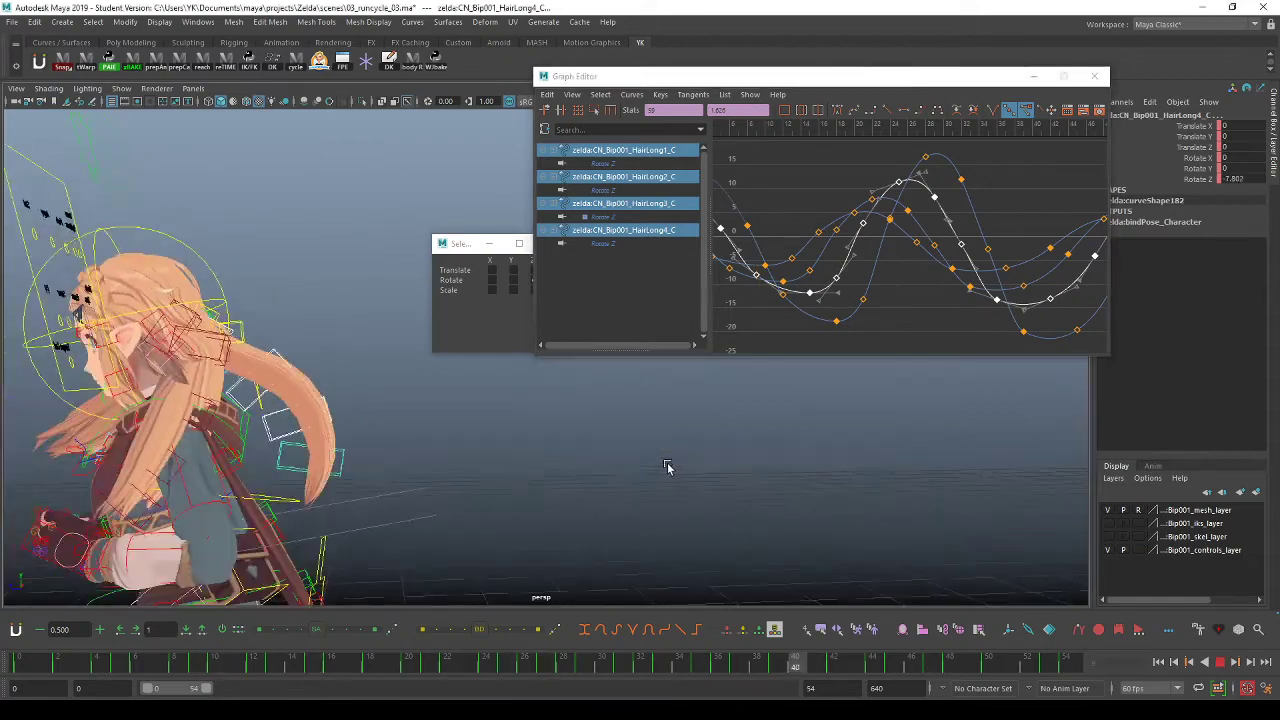
{"action": "key", "text": "alt+1"}
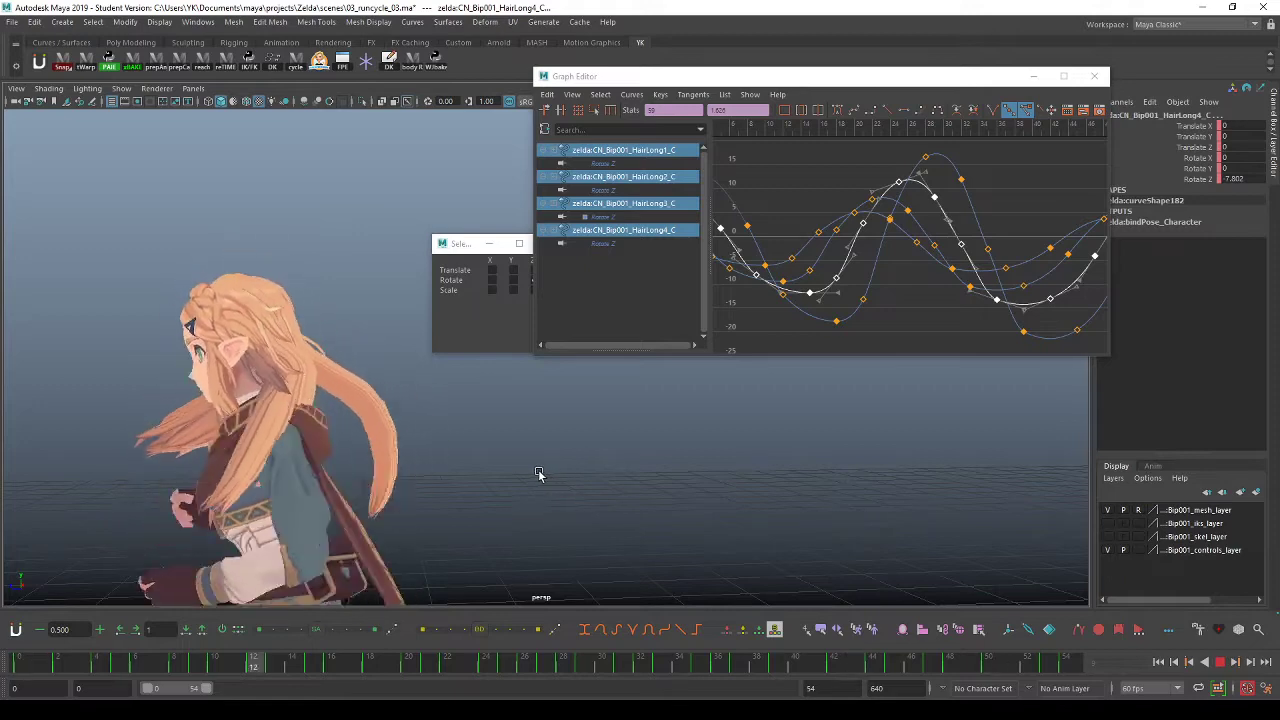
{"action": "key", "text": "alt+v"}
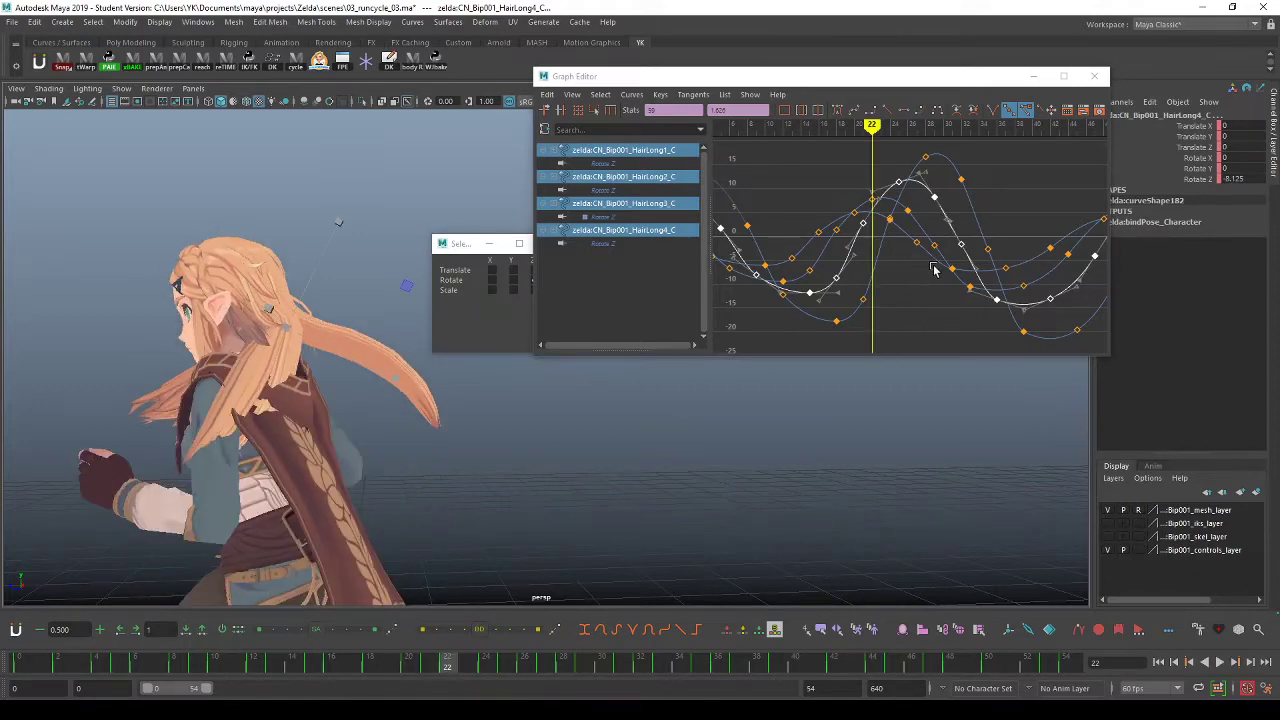
Raise the whole Rotate Z curve of HairLong4_C by about 11 degrees.
{"action": "left_click", "coordinate": [890, 263]}
{"action": "right_click_drag", "start_coordinate": [907, 238], "coordinate": [904, 264], "text": "alt+shift"}
{"action": "middle_click_drag", "start_coordinate": [902, 264], "coordinate": [961, 263], "text": "alt"}
{"action": "left_click_drag", "start_coordinate": [930, 254], "coordinate": [960, 267]}
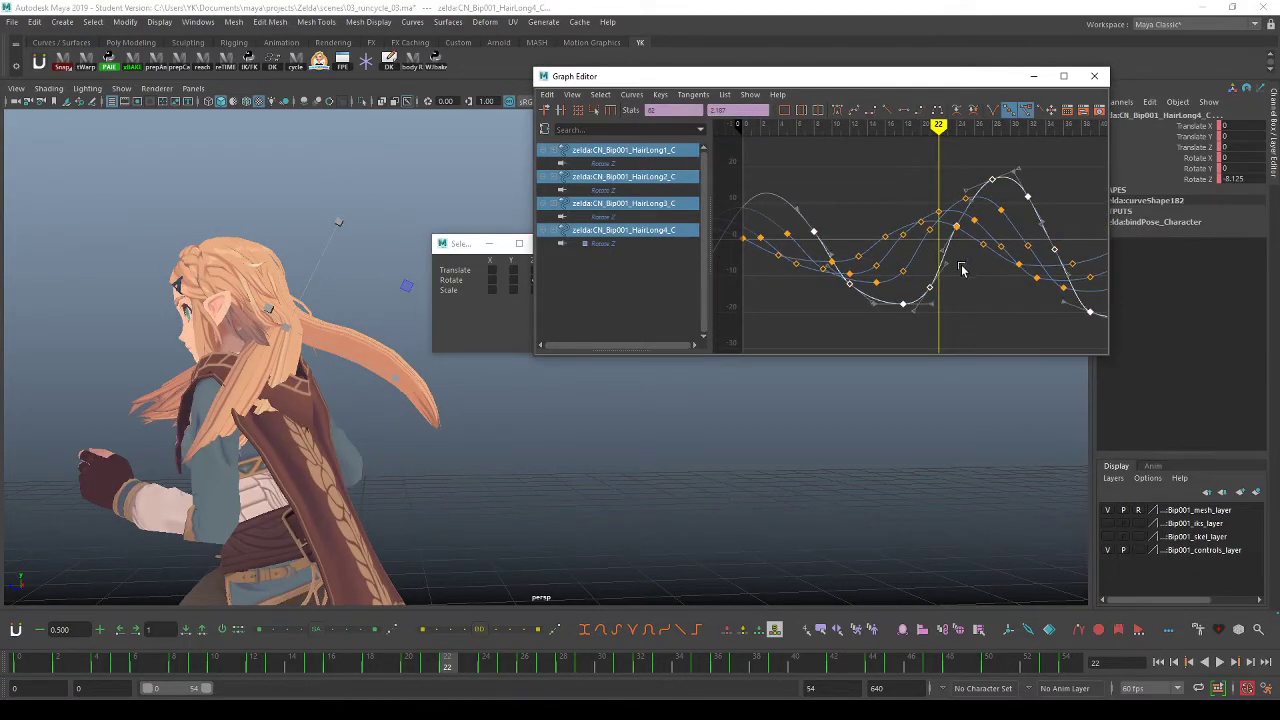
{"action": "middle_click_drag", "start_coordinate": [961, 270], "coordinate": [960, 248], "text": "shift"}
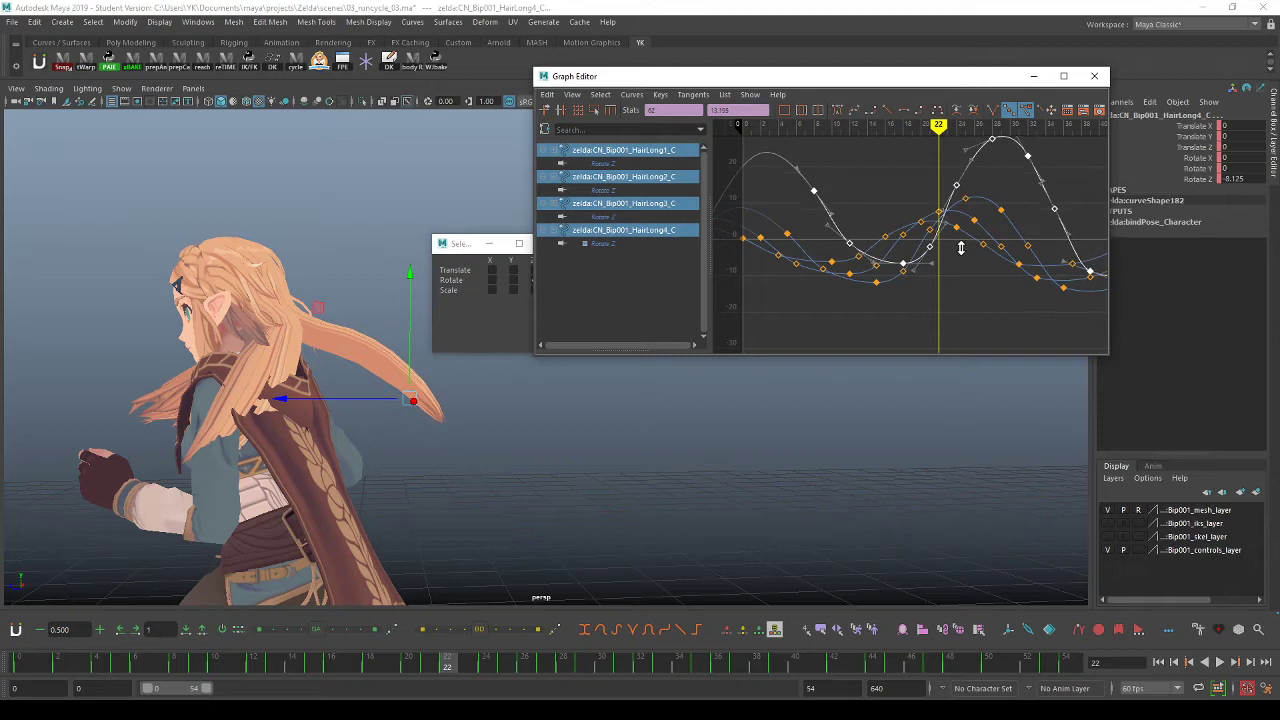
Raise the Rotate Z curves of the whole centre strand, bringing HairLong1_C to about 5 degrees at frame 54.
{"action": "right_click_drag", "start_coordinate": [888, 276], "coordinate": [892, 286], "text": "alt+shift"}
{"action": "left_click", "coordinate": [901, 282]}
{"action": "left_click", "coordinate": [891, 249]}
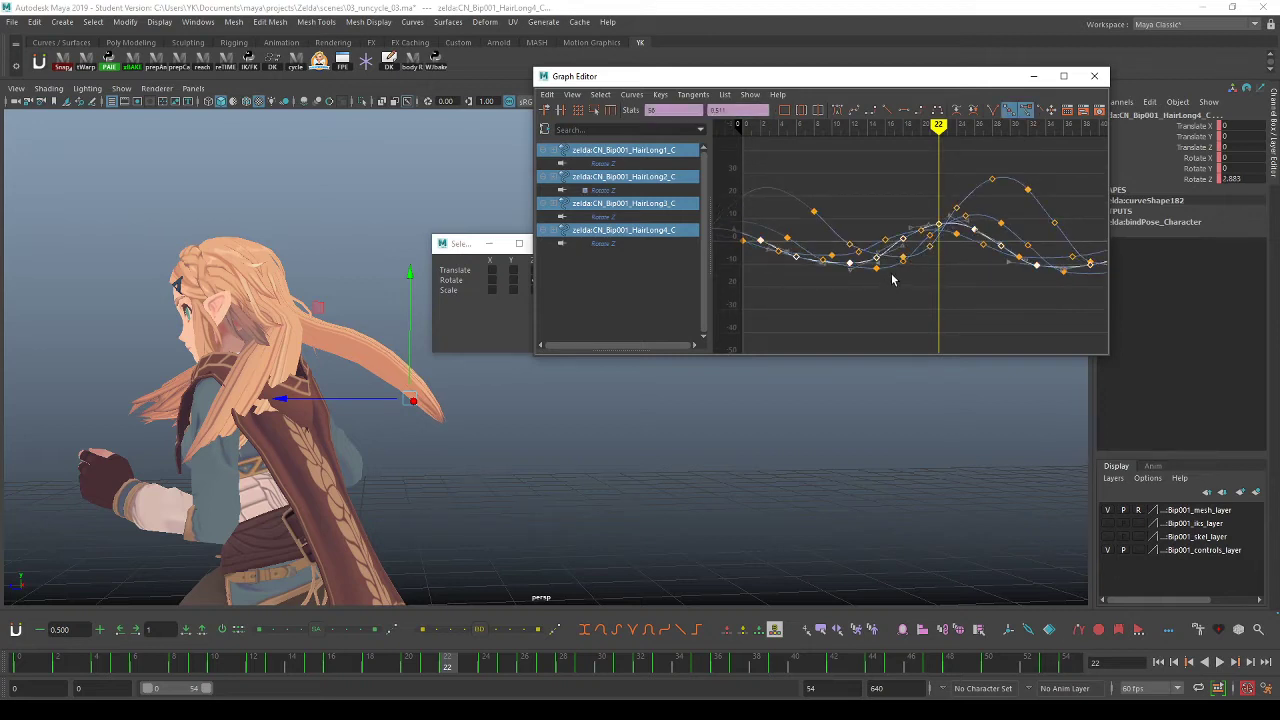
{"action": "left_click", "coordinate": [898, 258], "text": "shift"}
{"action": "middle_click_drag", "start_coordinate": [901, 303], "coordinate": [898, 262], "text": "shift"}
{"action": "left_click", "coordinate": [918, 270]}
{"action": "right_click_drag", "start_coordinate": [923, 243], "coordinate": [898, 244], "text": "alt+shift"}
{"action": "left_click", "coordinate": [972, 249]}
{"action": "middle_click_drag", "start_coordinate": [978, 273], "coordinate": [972, 260], "text": "shift"}
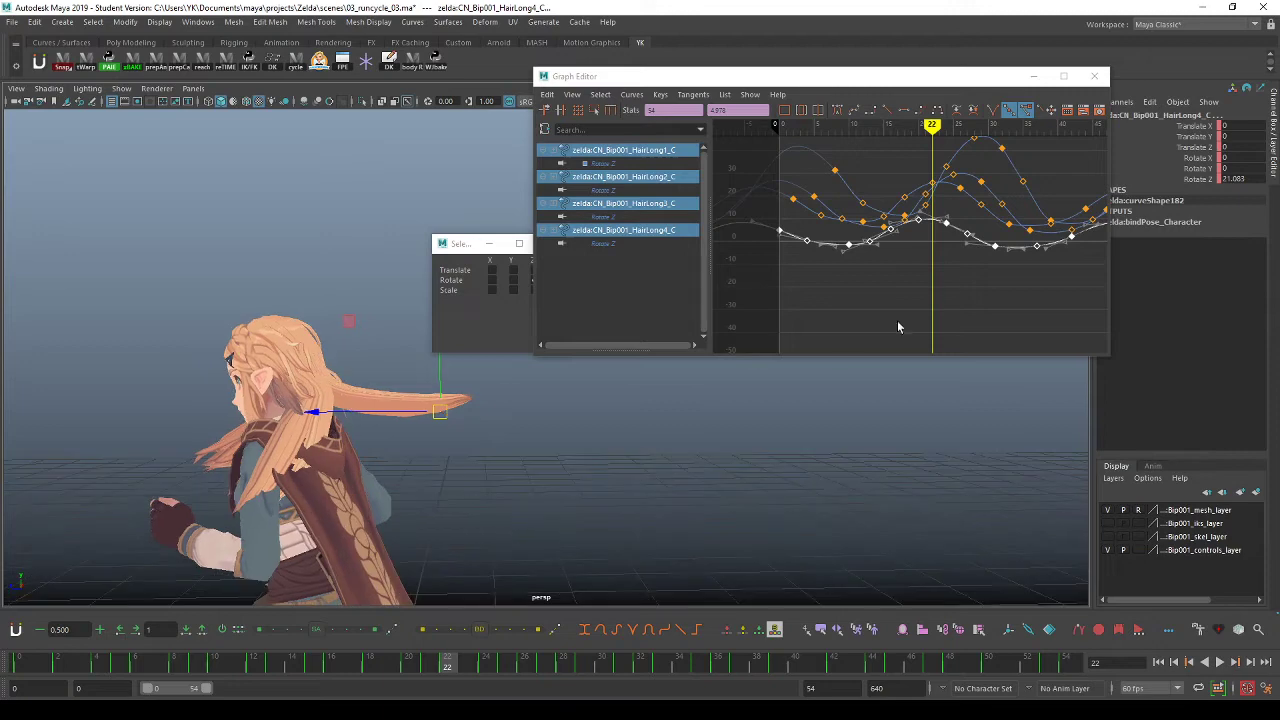
Lower the Rotate Z curve of HairLong2_C to about 11.7 degrees at frame 56, checking playback before and after.
{"action": "left_click", "coordinate": [948, 277]}
{"action": "key", "text": "alt+v"}
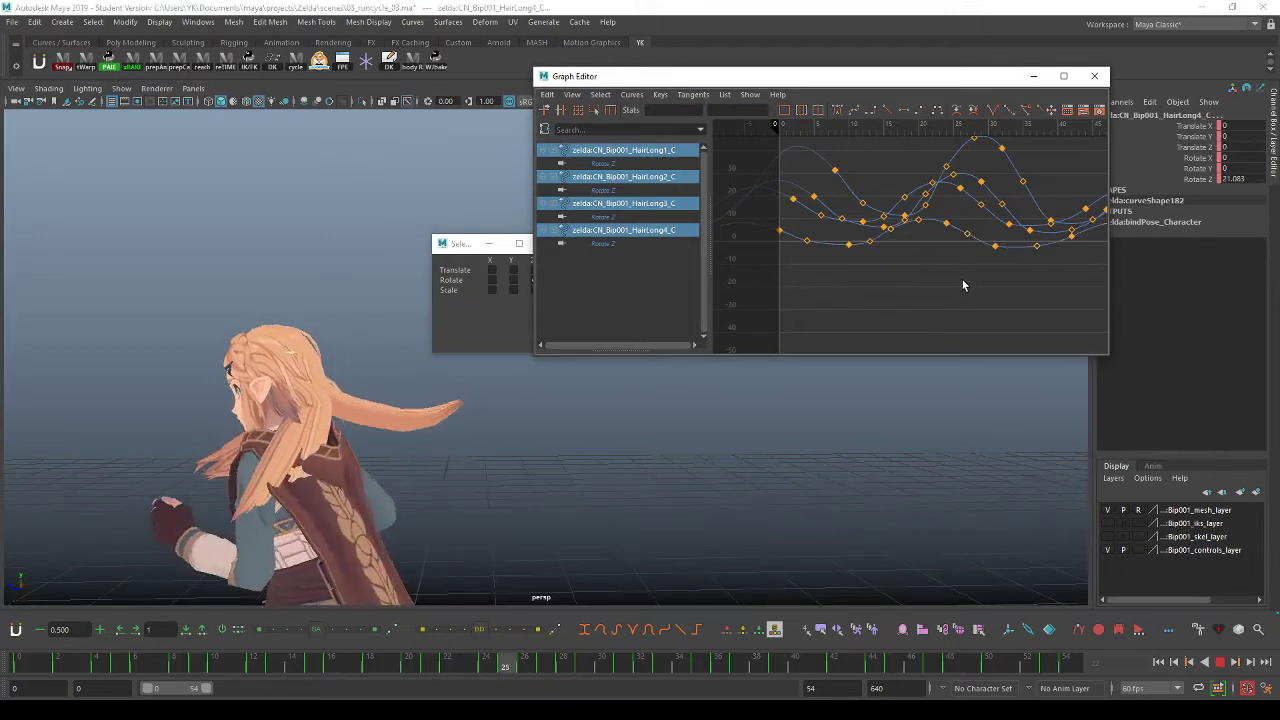
{"action": "key", "text": "alt+v"}
{"action": "left_click", "coordinate": [967, 194]}
{"action": "middle_click_drag", "start_coordinate": [970, 215], "coordinate": [972, 237], "text": "shift"}
{"action": "key", "text": "alt+v"}
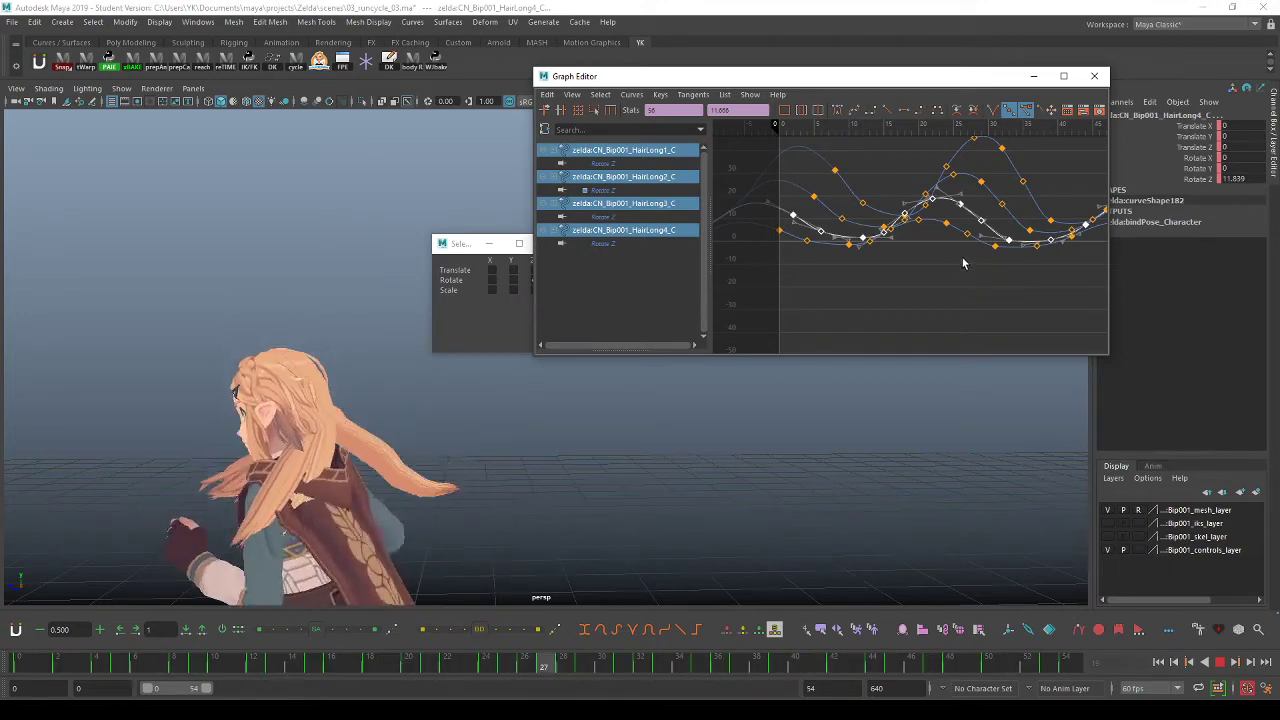
Lower the Rotate Z curves of HairLong3_C and HairLong4_C, the latter to about 20.8 degrees at frame 62, and review playback.
{"action": "key", "text": "Escape"}
{"action": "left_click", "coordinate": [996, 188]}
{"action": "left_click", "coordinate": [994, 195]}
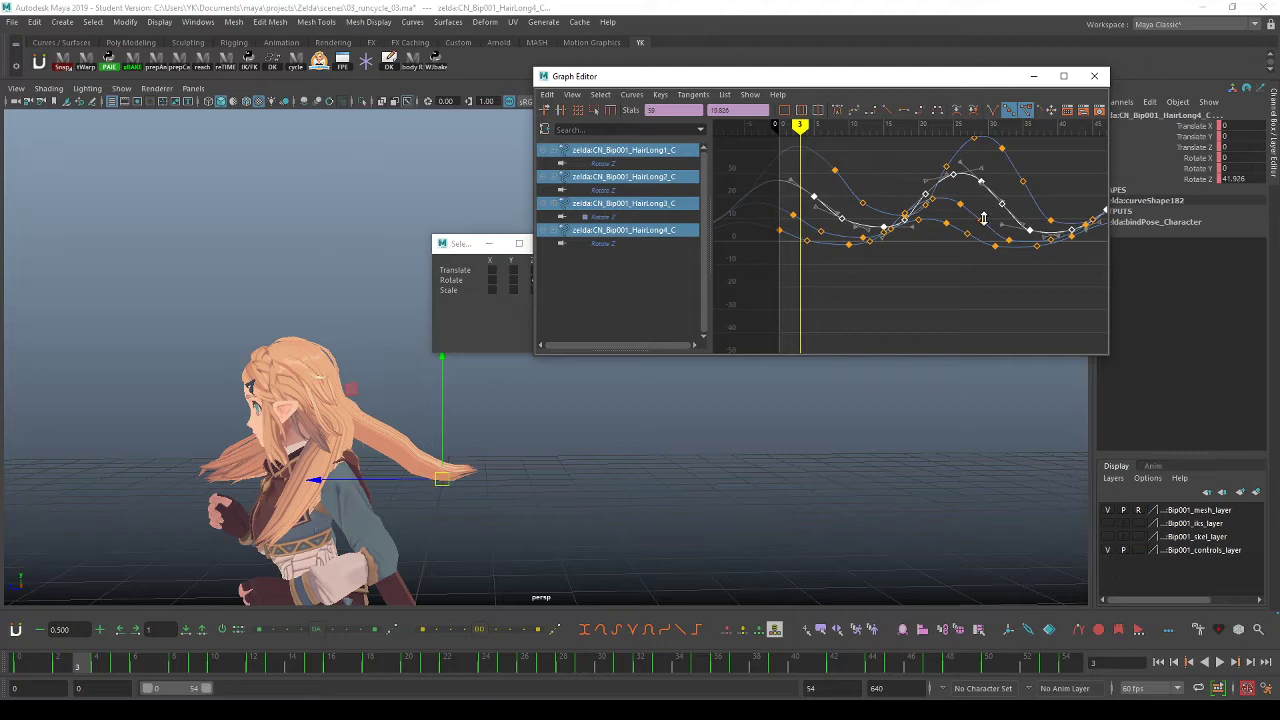
{"action": "middle_click_drag", "start_coordinate": [984, 218], "coordinate": [995, 230], "text": "shift"}
{"action": "left_click_drag", "start_coordinate": [1044, 191], "coordinate": [1031, 209]}
{"action": "middle_click_drag", "start_coordinate": [1029, 222], "coordinate": [1011, 253], "text": "shift"}
{"action": "key", "text": "alt+v"}
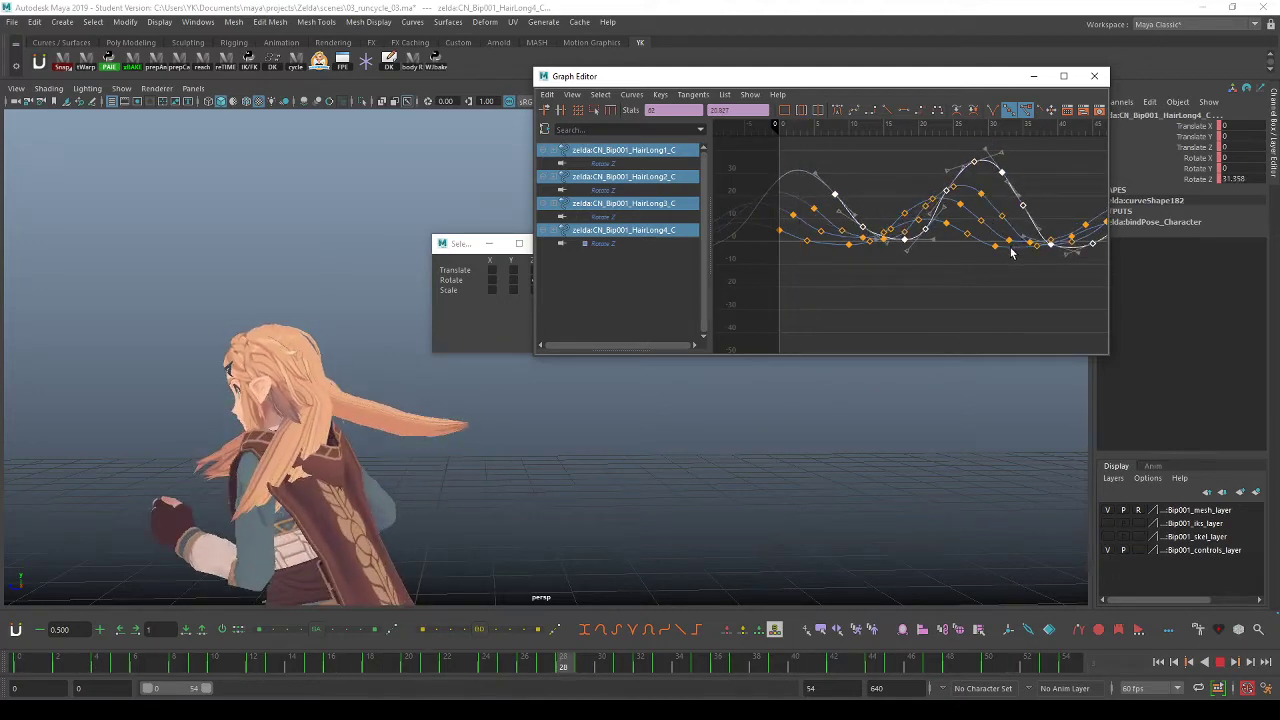
{"action": "right_click_drag", "start_coordinate": [630, 504], "coordinate": [606, 478], "text": "alt"}
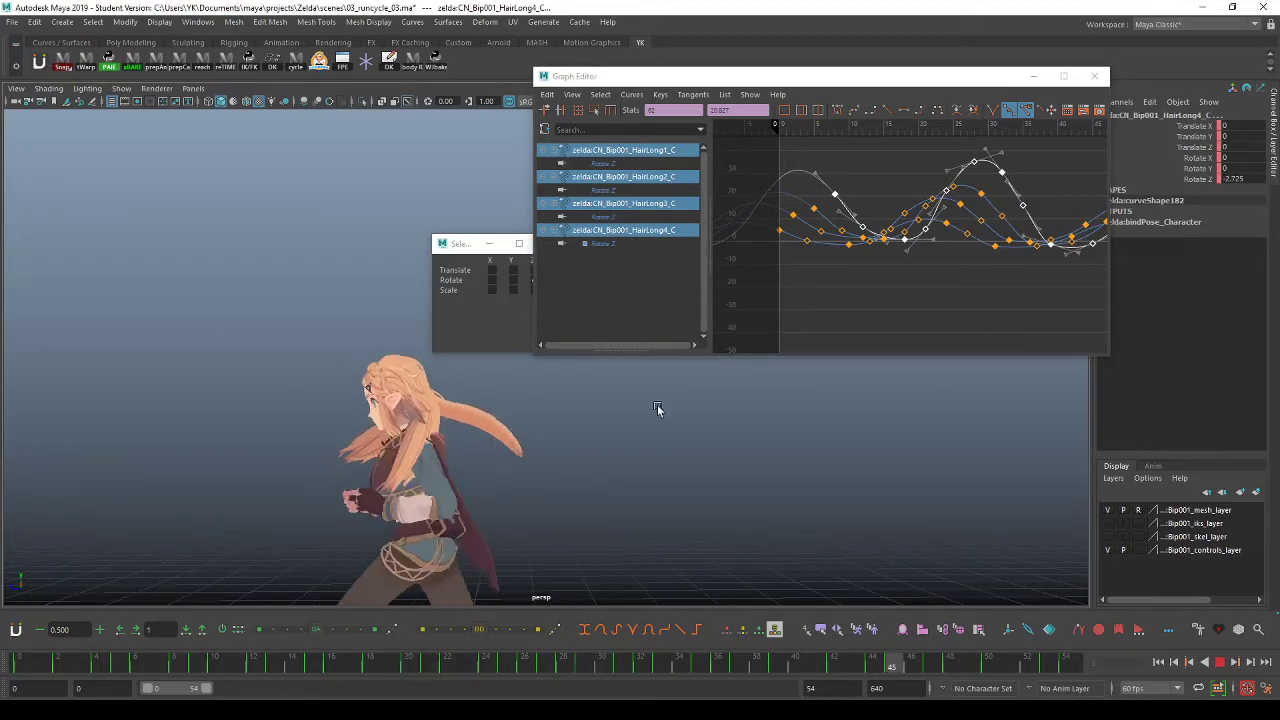
{"action": "key", "text": "alt+v"}
Scale all four Rotate Z curves up slightly, to a highest peak of about 38 degrees, and play the run cycle.
{"action": "left_click", "coordinate": [981, 259]}
{"action": "left_click", "coordinate": [1020, 247]}
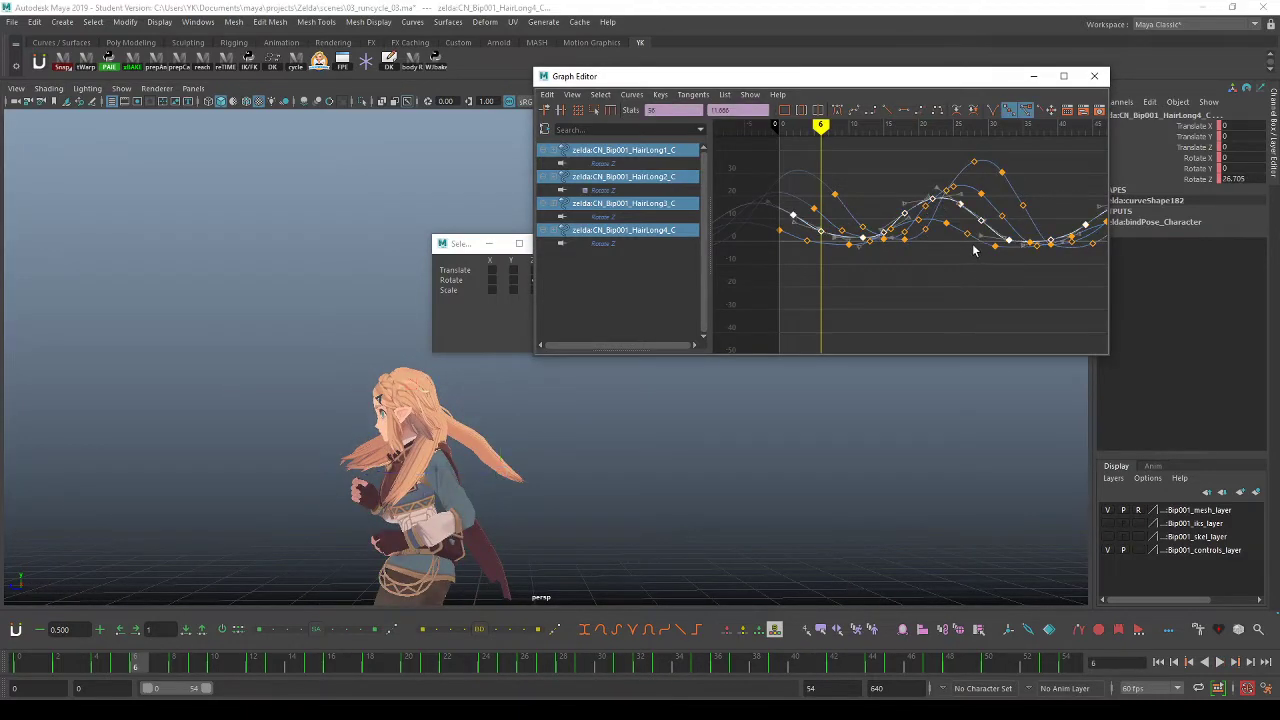
{"action": "left_click", "coordinate": [995, 242]}
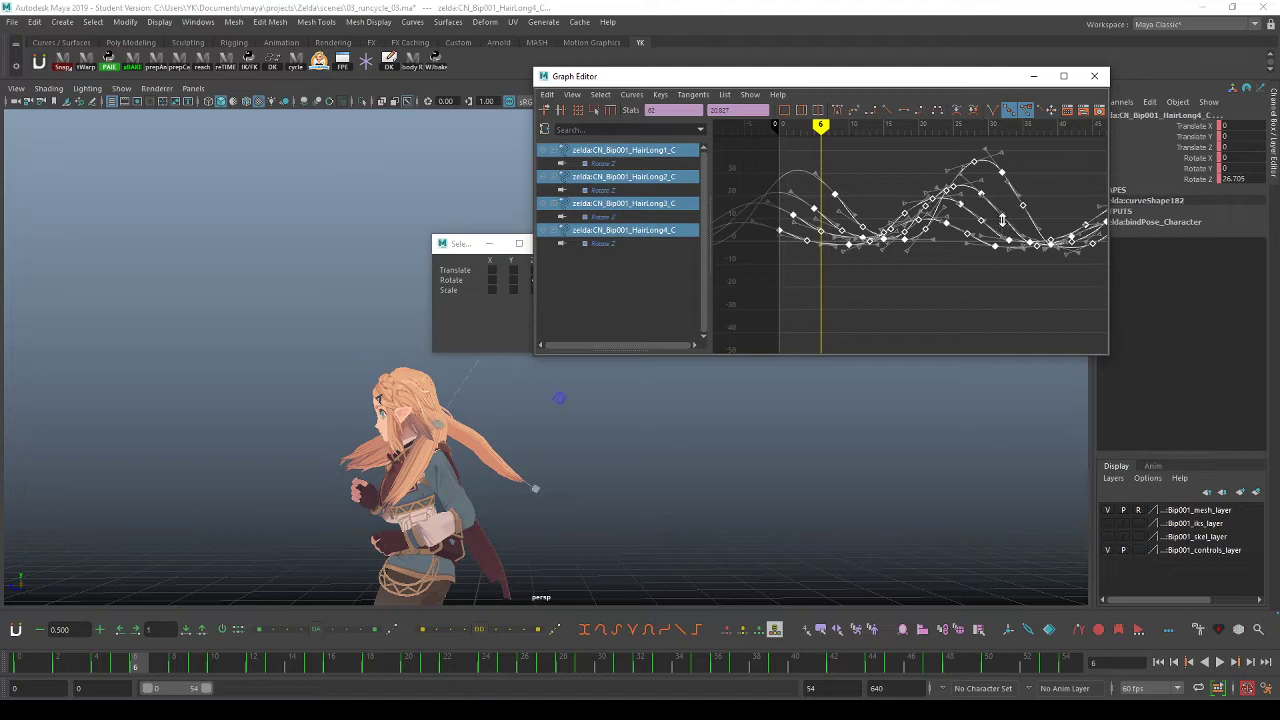
{"action": "middle_click_drag", "start_coordinate": [1002, 220], "coordinate": [1002, 206], "text": "shift"}
{"action": "key", "text": "alt+v"}
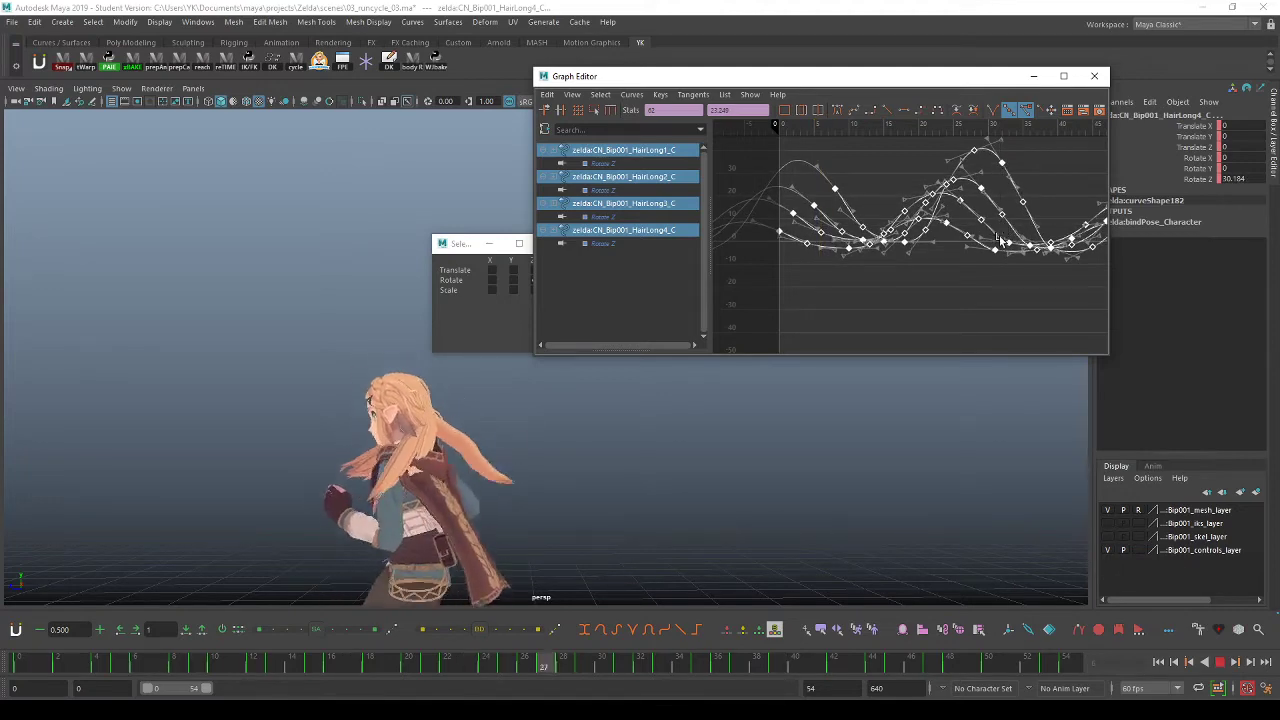
Play back the run cycle while viewing the character from several sides, and show the rig's control curves in the viewport.
{"action": "left_click_drag", "start_coordinate": [865, 437], "coordinate": [578, 438], "text": "alt"}
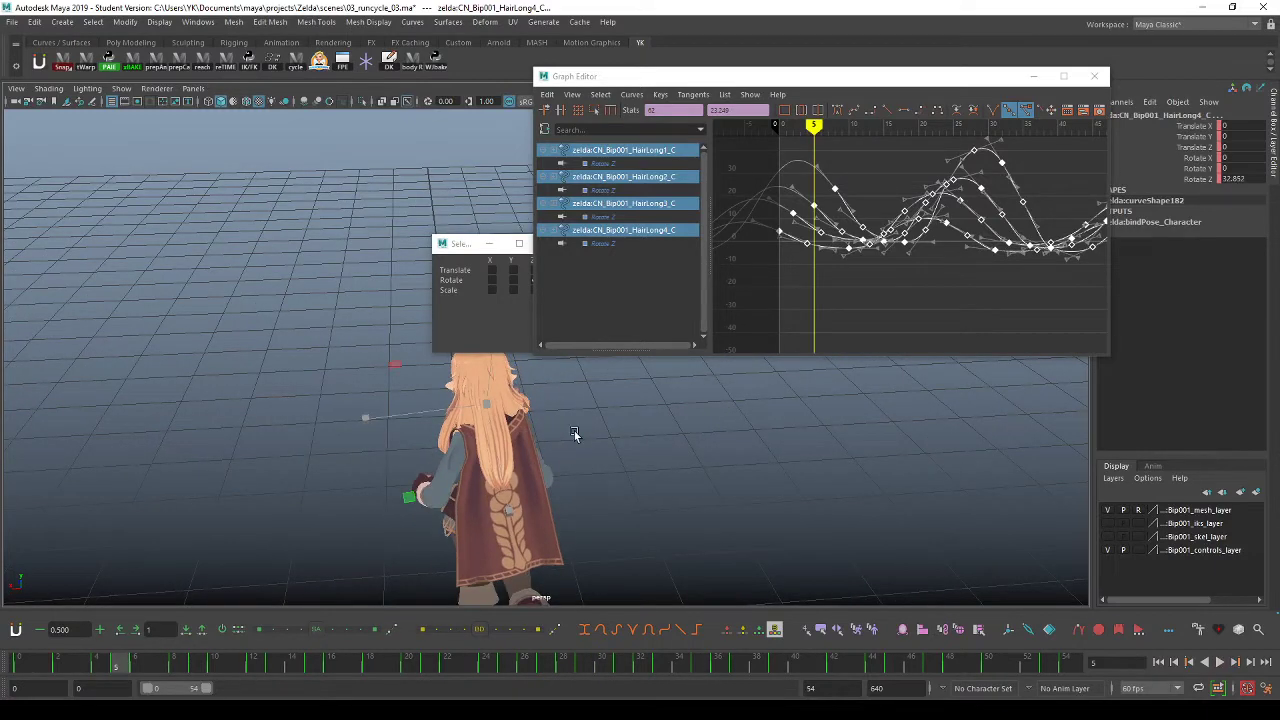
{"action": "key", "text": "alt+v"}
{"action": "left_click_drag", "start_coordinate": [521, 440], "coordinate": [836, 452], "text": "alt"}
{"action": "key", "text": "alt+1"}
{"action": "left_click_drag", "start_coordinate": [636, 467], "coordinate": [672, 466], "text": "alt"}
{"action": "left_click_drag", "start_coordinate": [395, 550], "coordinate": [452, 482], "text": "alt"}
Select the character's chest control and examine its rotation axes and animation curve.
{"action": "left_click", "coordinate": [519, 455]}
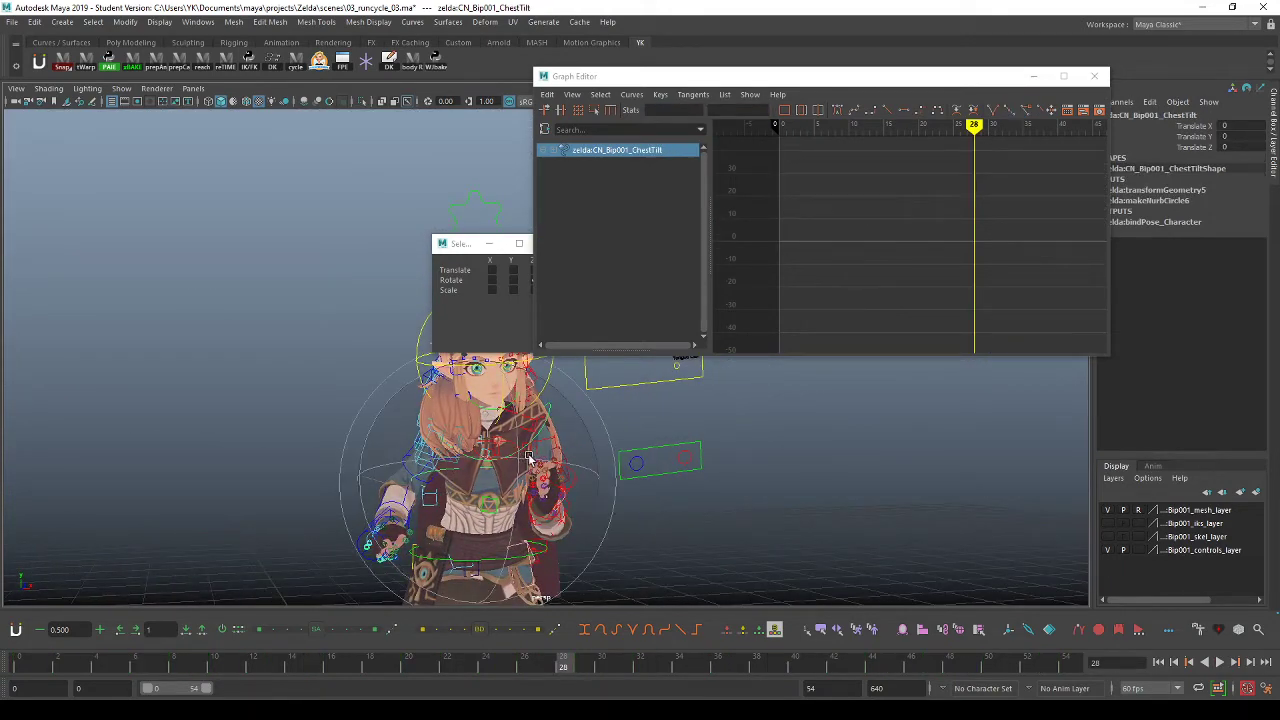
{"action": "left_click_drag", "start_coordinate": [528, 457], "coordinate": [560, 437], "text": "alt"}
{"action": "left_click", "coordinate": [560, 437]}
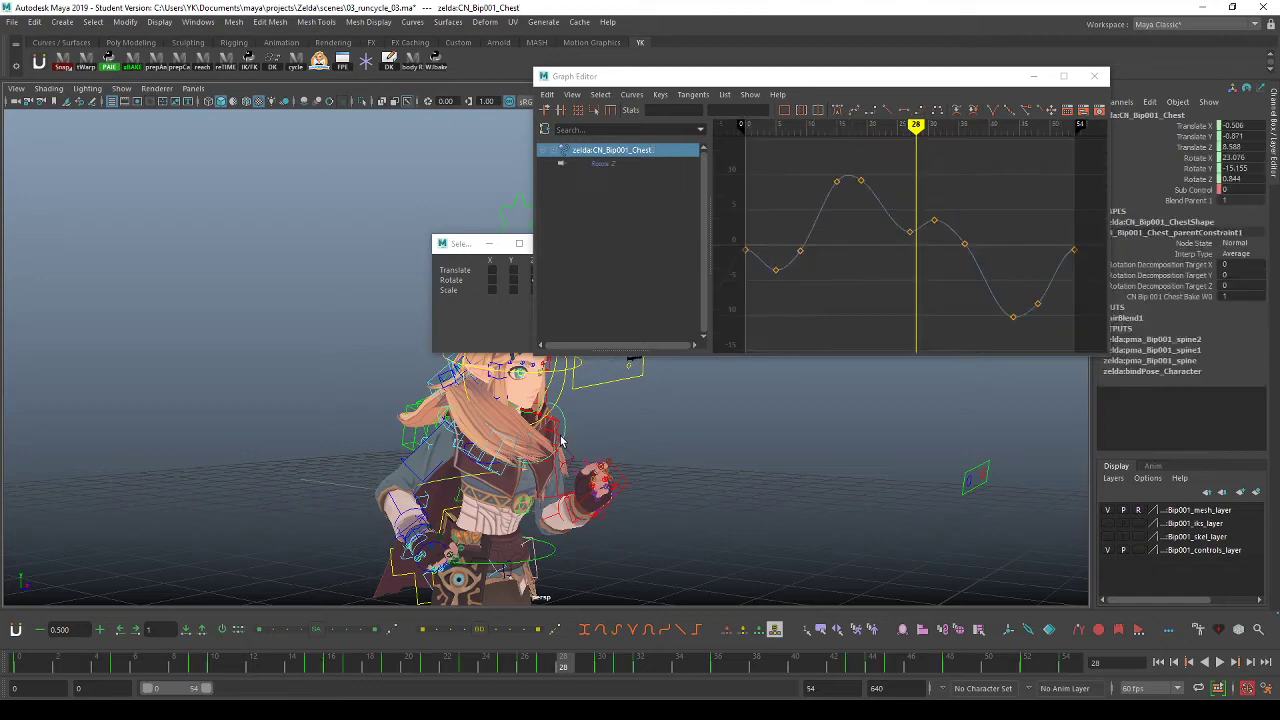
{"action": "key", "text": "e"}
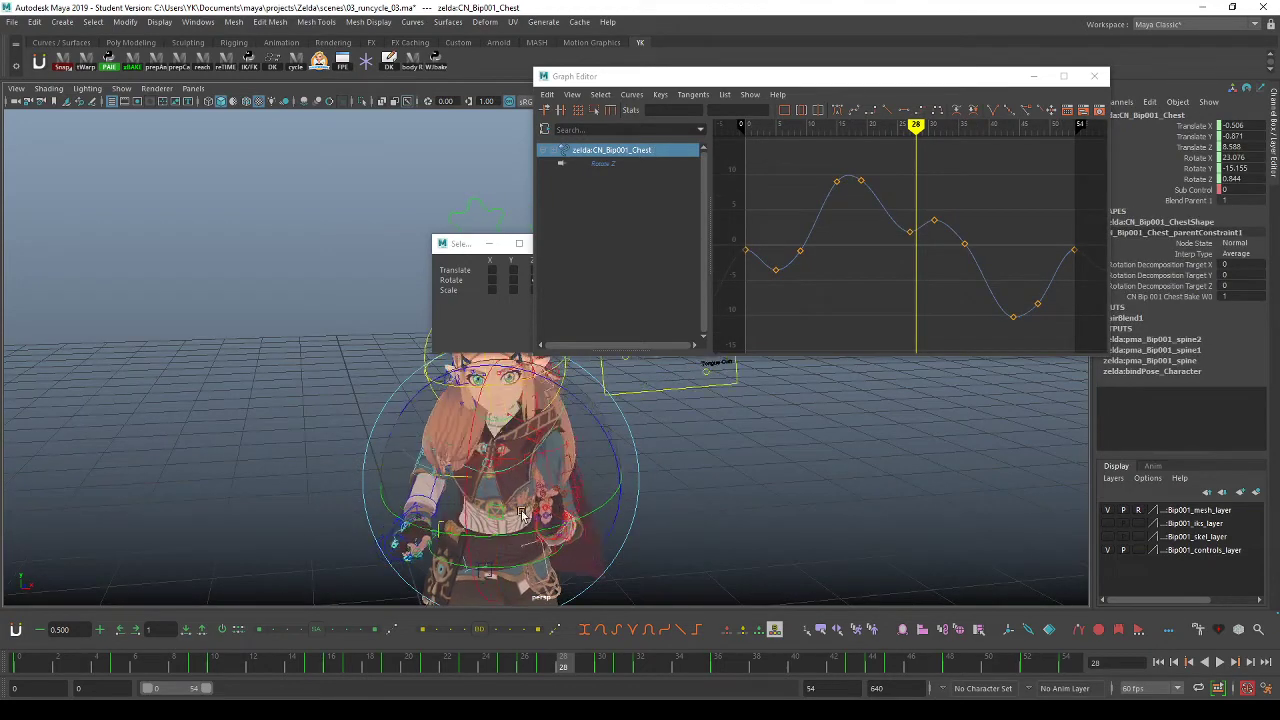
{"action": "key", "text": "q"}
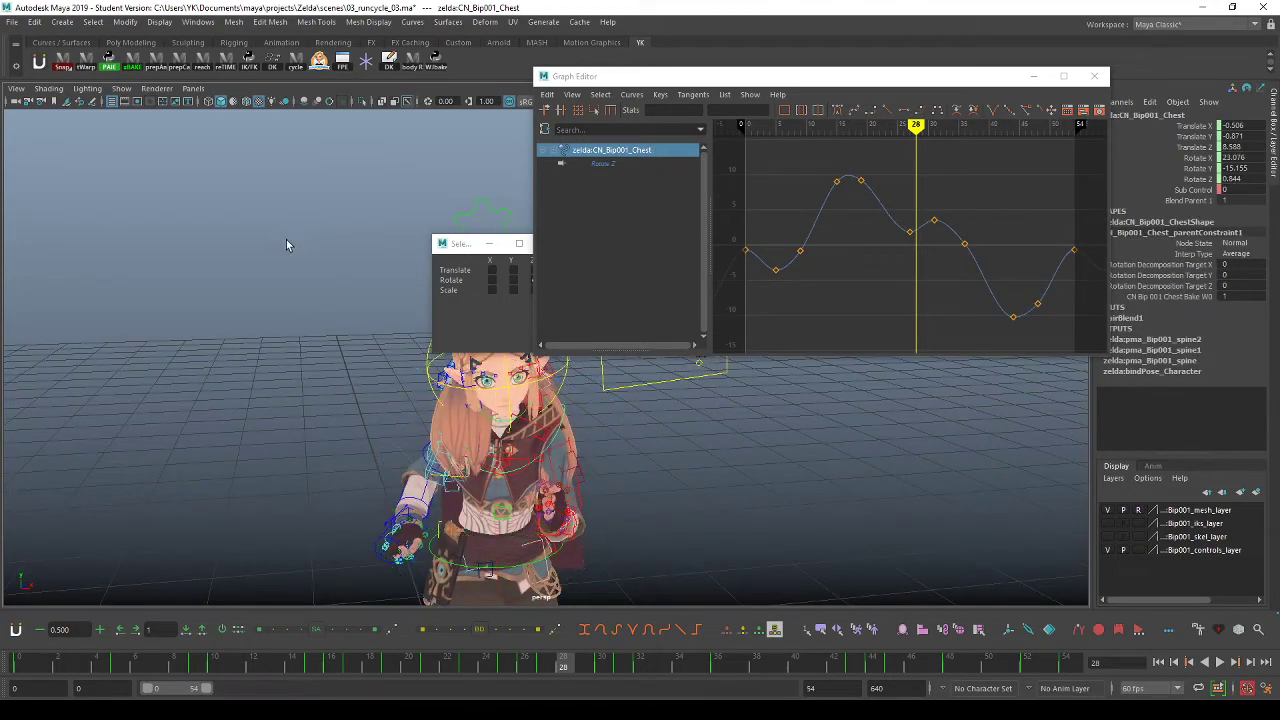
Select the CN_Bip001_Chest_bake locator in the Outliner and show the curves of all its channels in the Graph Editor.
{"action": "key", "text": "shift+o"}
{"action": "left_click", "coordinate": [167, 256]}
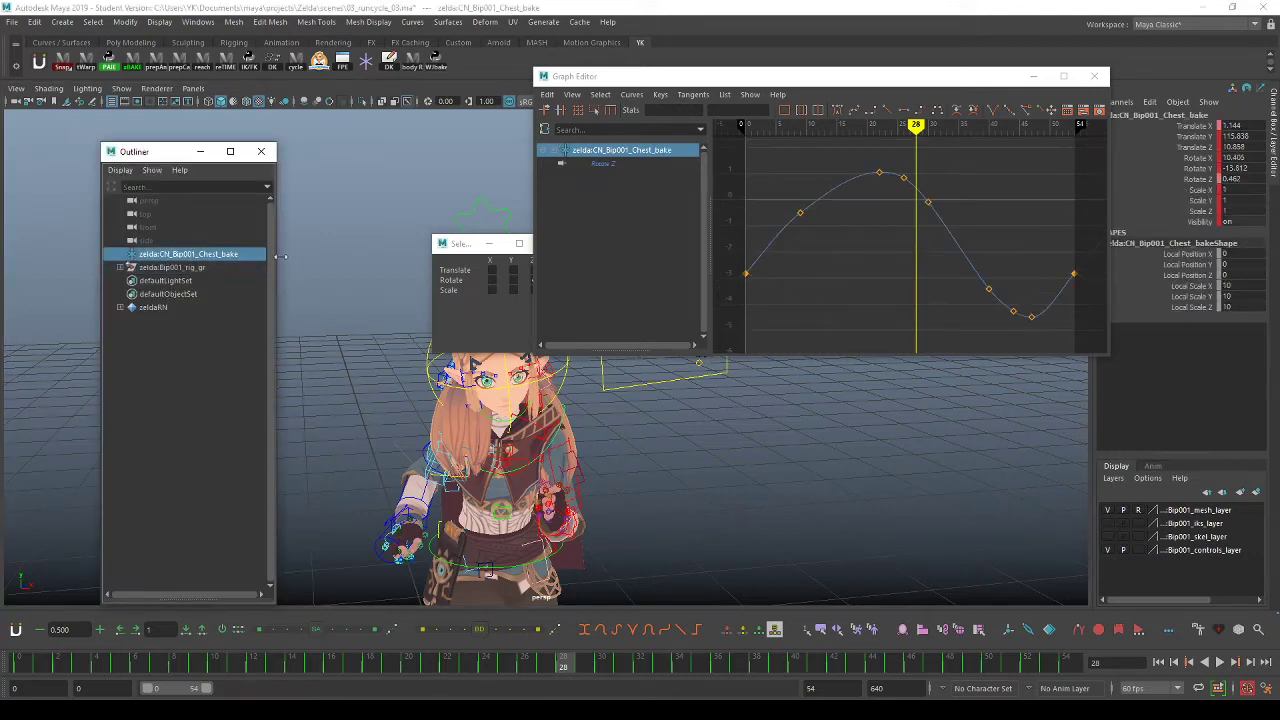
{"action": "left_click", "coordinate": [534, 280]}
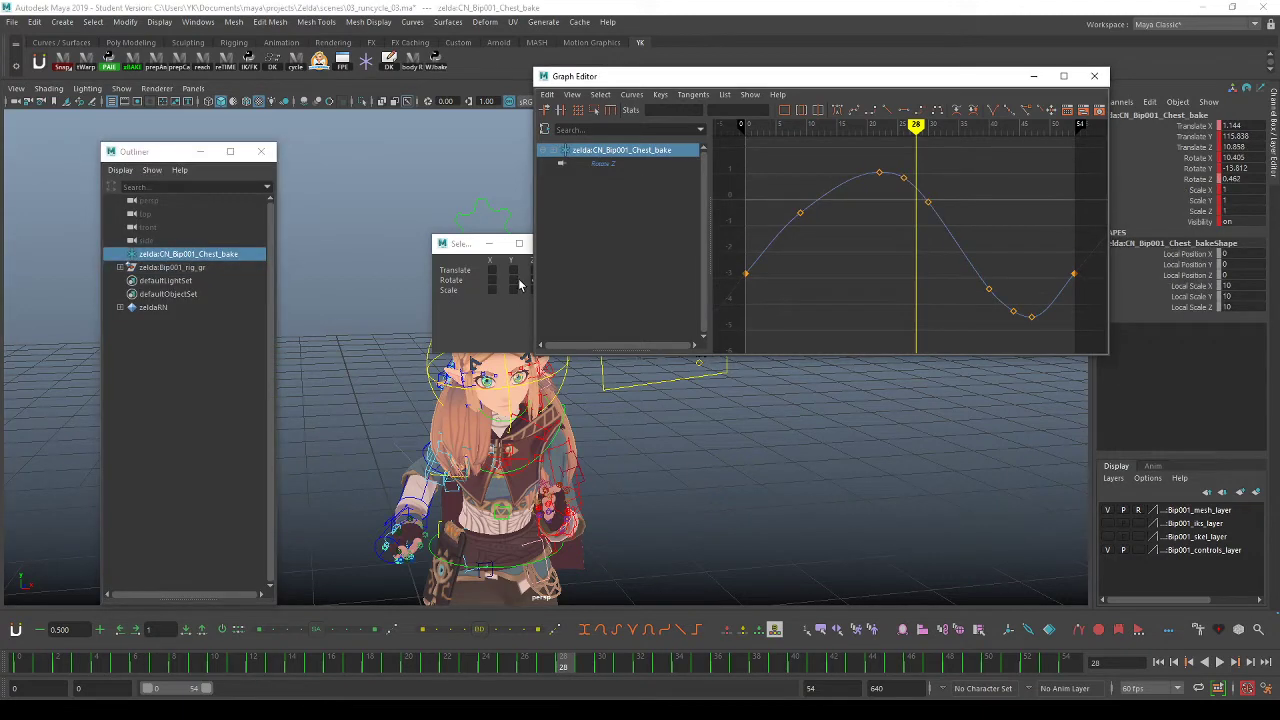
{"action": "left_click", "coordinate": [549, 243]}
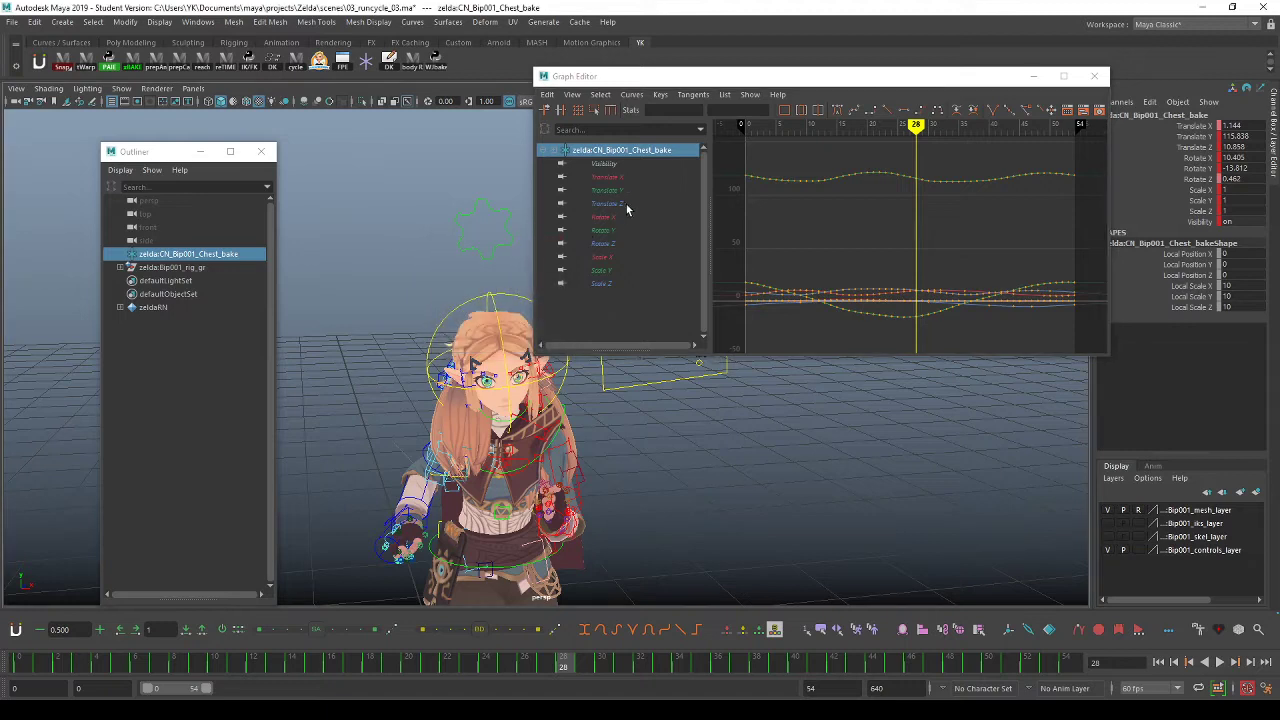
Isolate the baked chest locator's Rotate Y curve and copy all its keys.
{"action": "left_click", "coordinate": [603, 230]}
{"action": "left_click", "coordinate": [830, 258]}
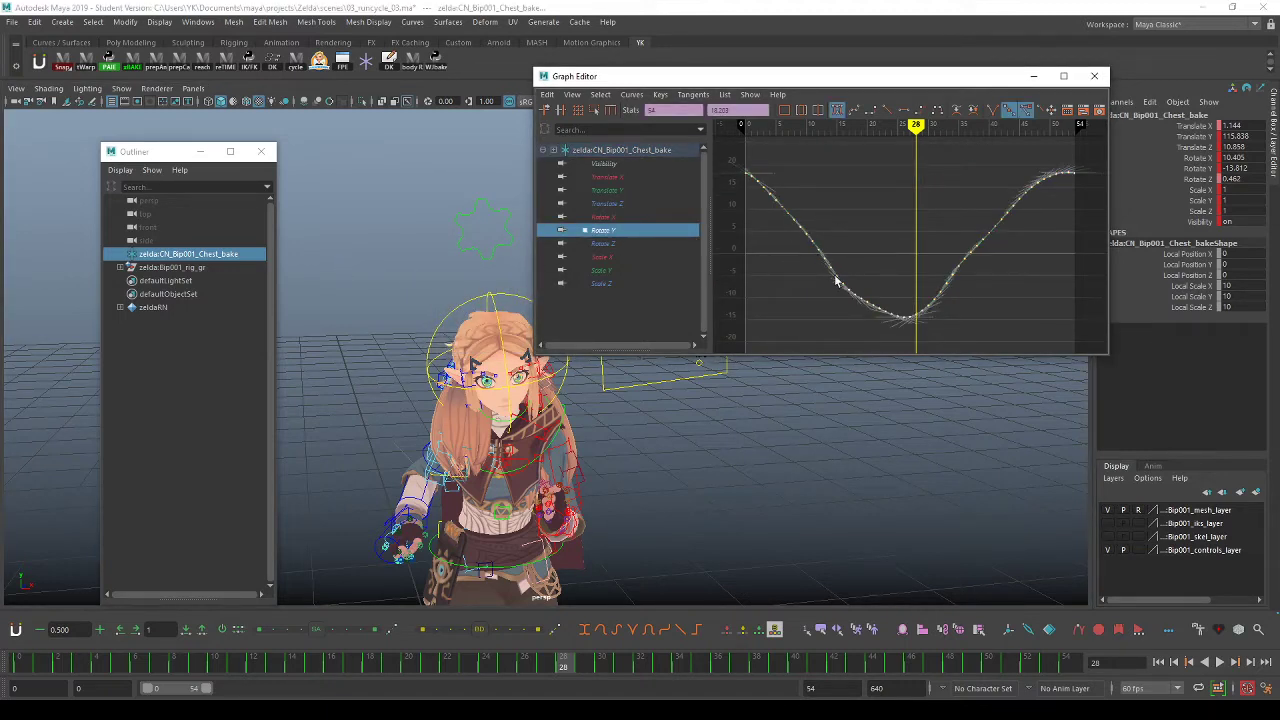
{"action": "left_click", "coordinate": [758, 258]}
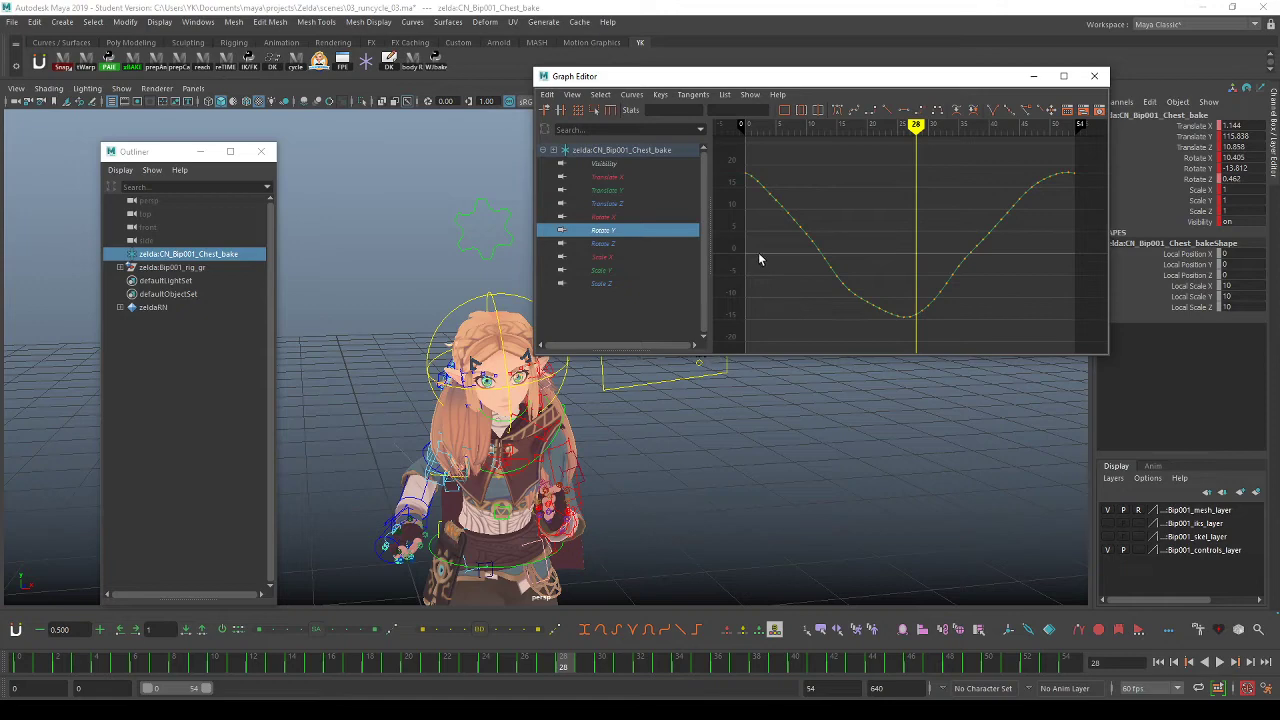
{"action": "left_click", "coordinate": [833, 265]}
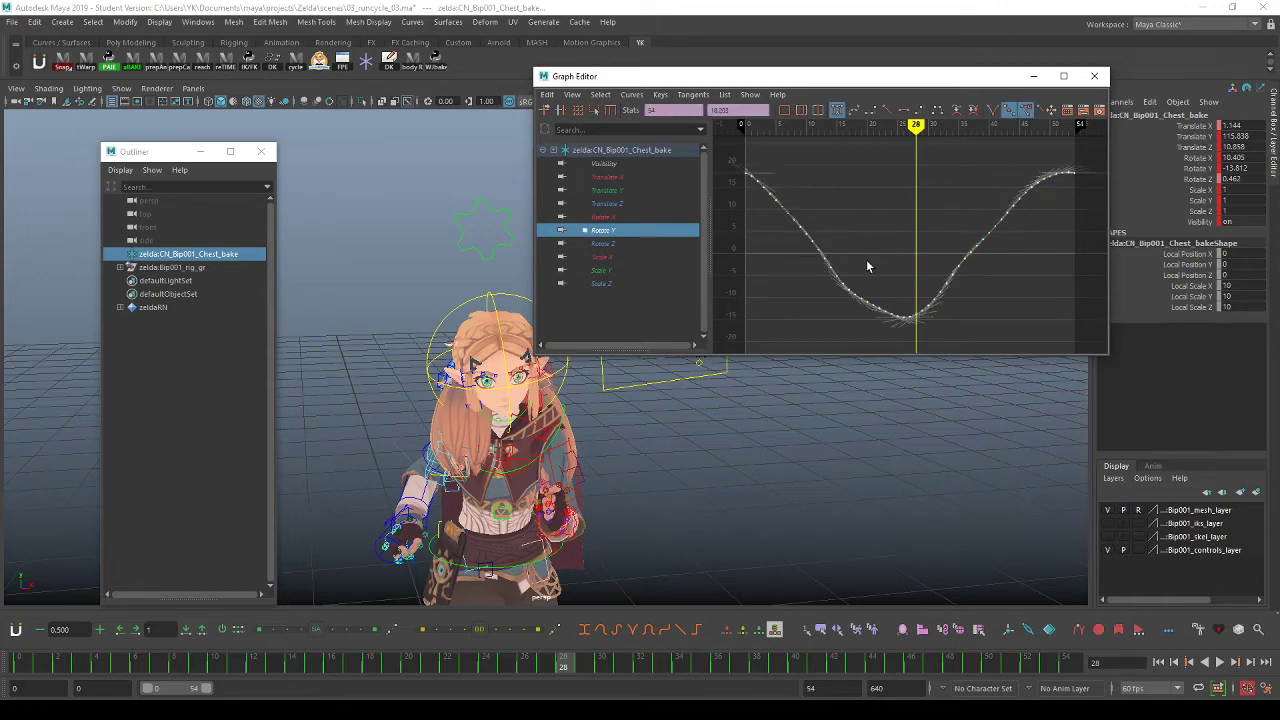
Select the four long-hair controls, HairLong1 to HairLong4, along the back of the head.
{"action": "left_click_drag", "start_coordinate": [657, 430], "coordinate": [606, 452], "text": "alt"}
{"action": "left_click", "coordinate": [675, 436]}
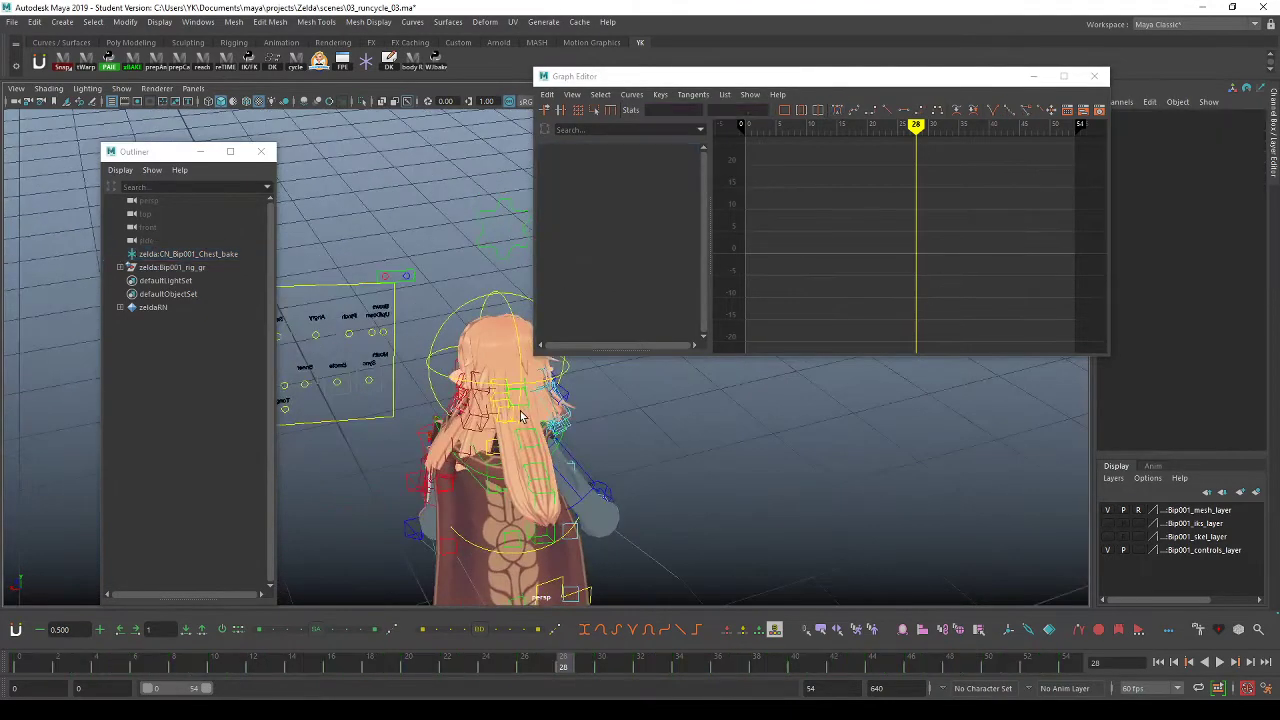
{"action": "left_click", "coordinate": [527, 405]}
{"action": "mouse_move", "coordinate": [527, 405]}
{"action": "left_mouse_down", "text": "alt"}
{"action": "mouse_move", "coordinate": [634, 443]}
{"action": "mouse_move", "coordinate": [533, 415]}
{"action": "left_mouse_up", "text": "alt"}
{"action": "left_click", "coordinate": [540, 427], "text": "shift"}
{"action": "left_click", "coordinate": [558, 448], "text": "shift"}
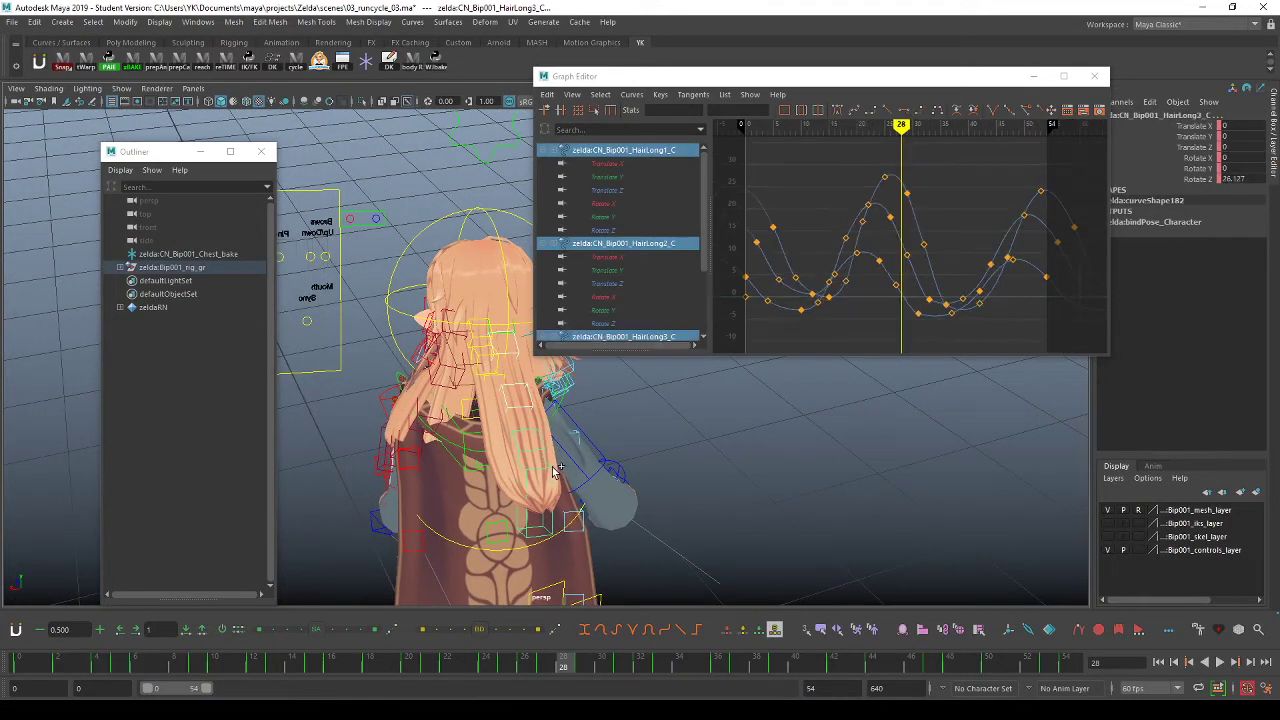
{"action": "left_click", "coordinate": [556, 470], "text": "shift"}
Paste the chest curve onto Rotate Y of the four long-hair controls at frame 0 and make the curves cycle.
{"action": "left_click", "coordinate": [1207, 169]}
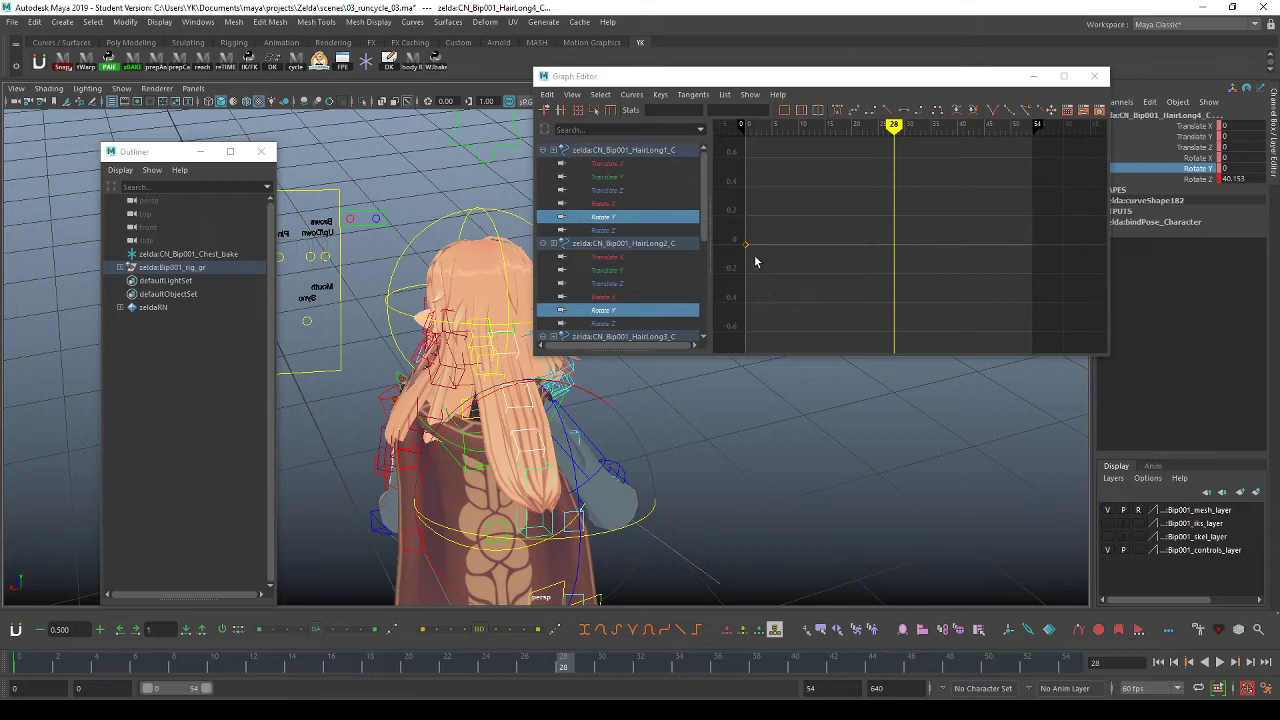
{"action": "key", "text": "alt+shift+v"}
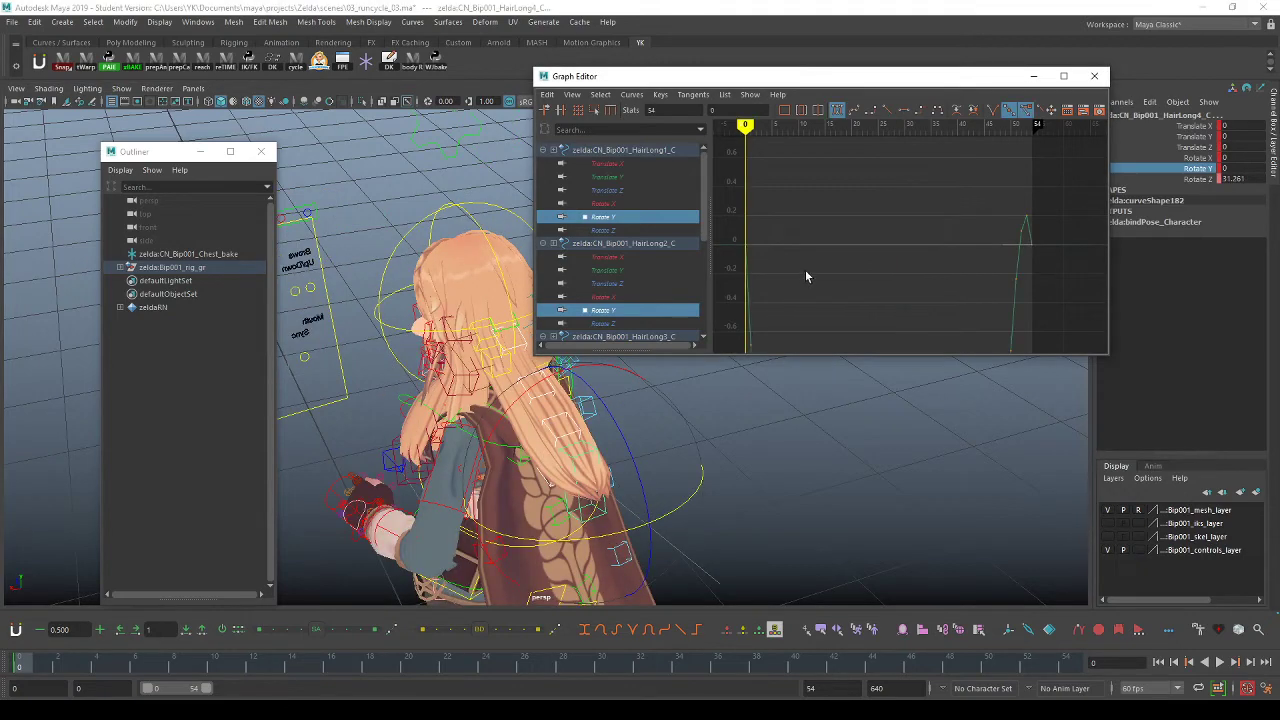
{"action": "key", "text": "f"}
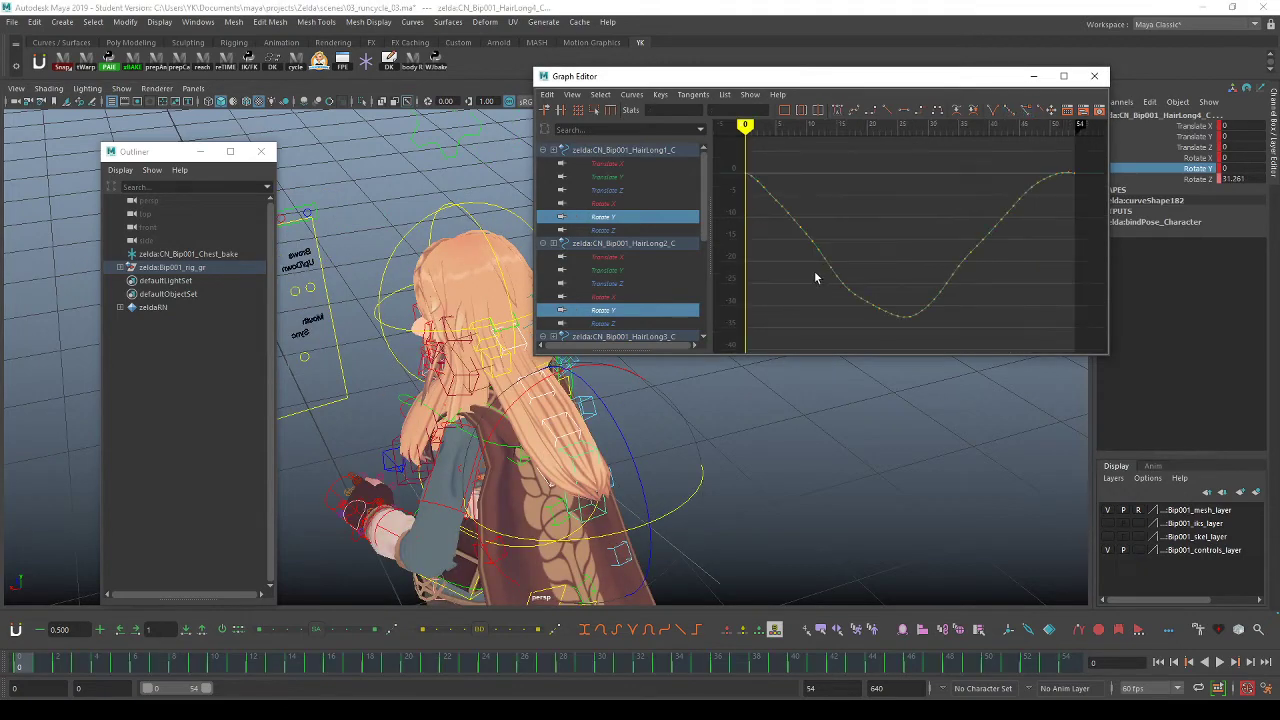
{"action": "left_click", "coordinate": [296, 62]}
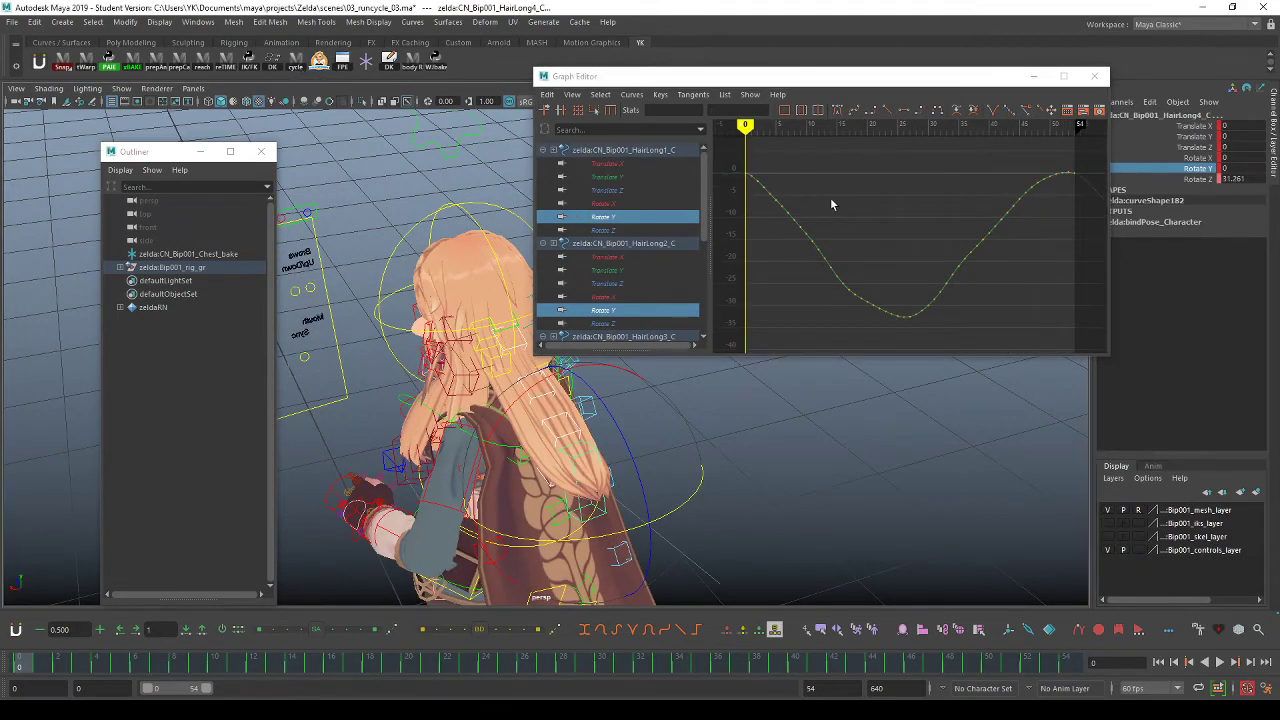
{"action": "left_click", "coordinate": [828, 262]}
{"action": "right_click_drag", "start_coordinate": [838, 244], "coordinate": [838, 215], "text": "alt+shift"}
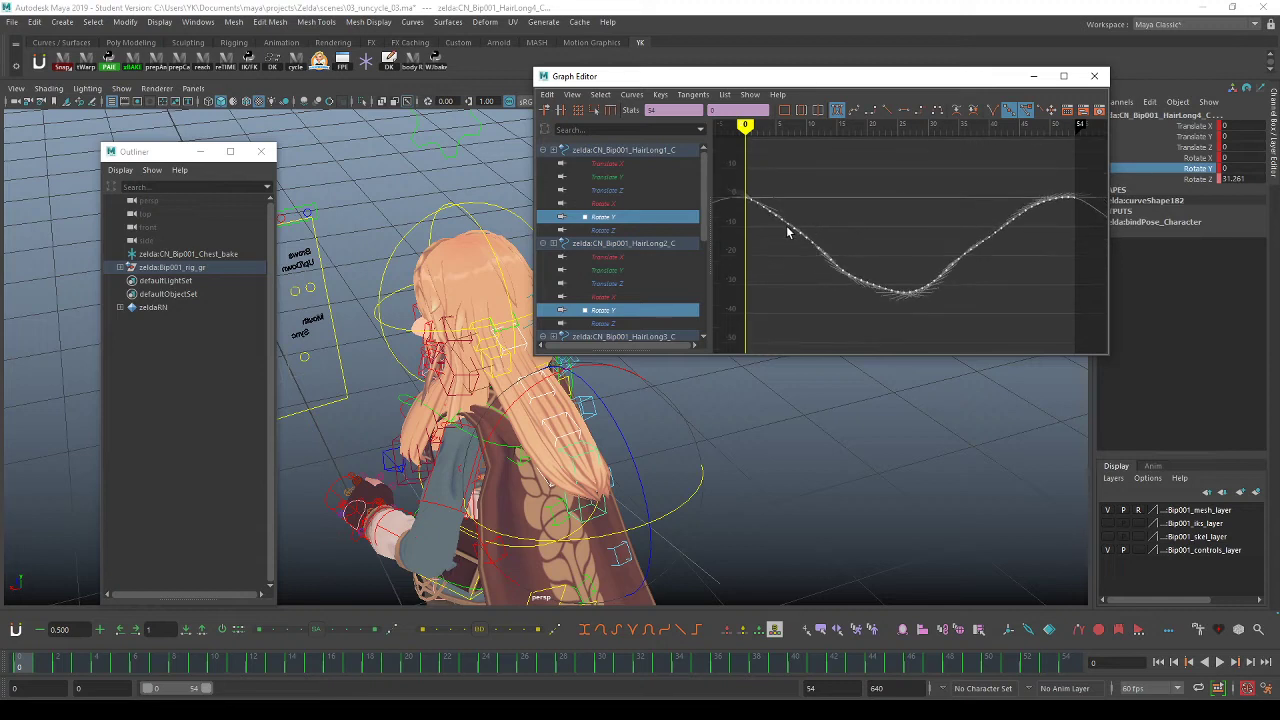
Shift the Rotate Y curves of HairLong2, HairLong3 and HairLong4 about 3 frames forward in time.
{"action": "left_click", "coordinate": [640, 308]}
{"action": "middle_click_drag", "start_coordinate": [641, 308], "coordinate": [657, 230], "text": "alt"}
{"action": "left_click", "coordinate": [620, 321], "text": "ctrl"}
{"action": "middle_click_drag", "start_coordinate": [622, 320], "coordinate": [654, 237], "text": "alt"}
{"action": "scroll", "coordinate": [645, 260], "scroll_direction": "down", "scroll_amount": 2}
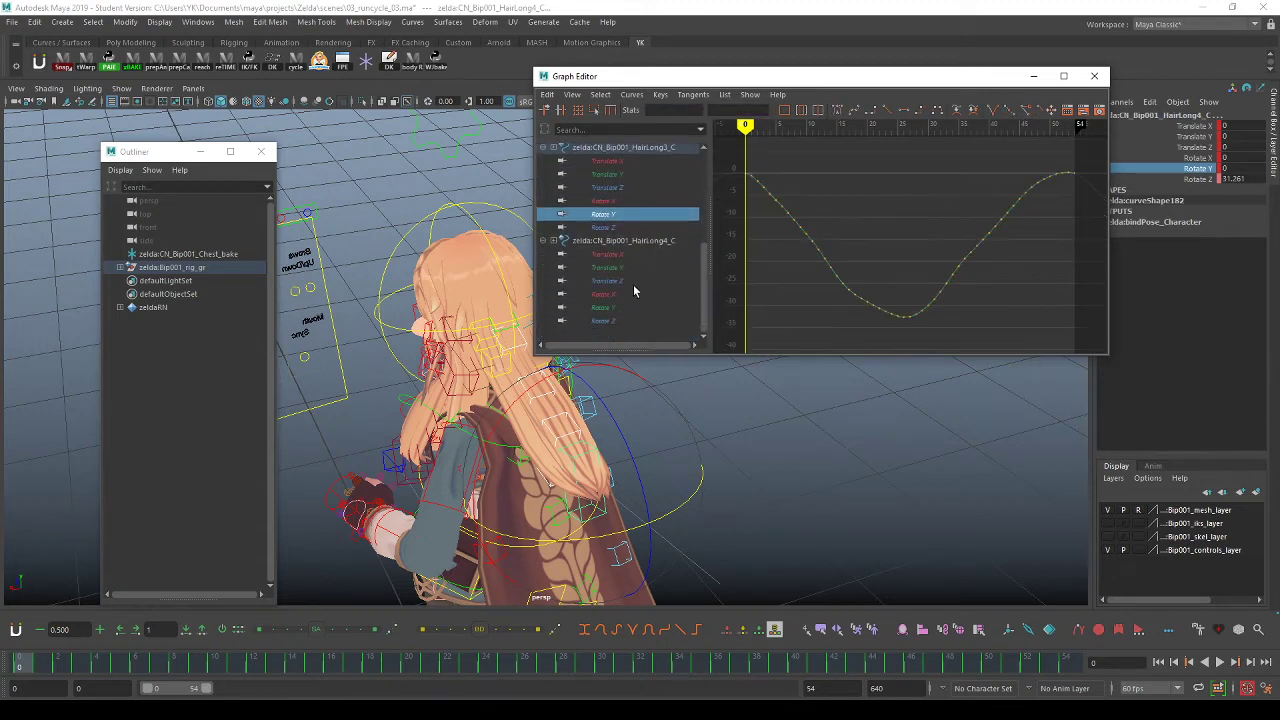
{"action": "left_click", "coordinate": [836, 266]}
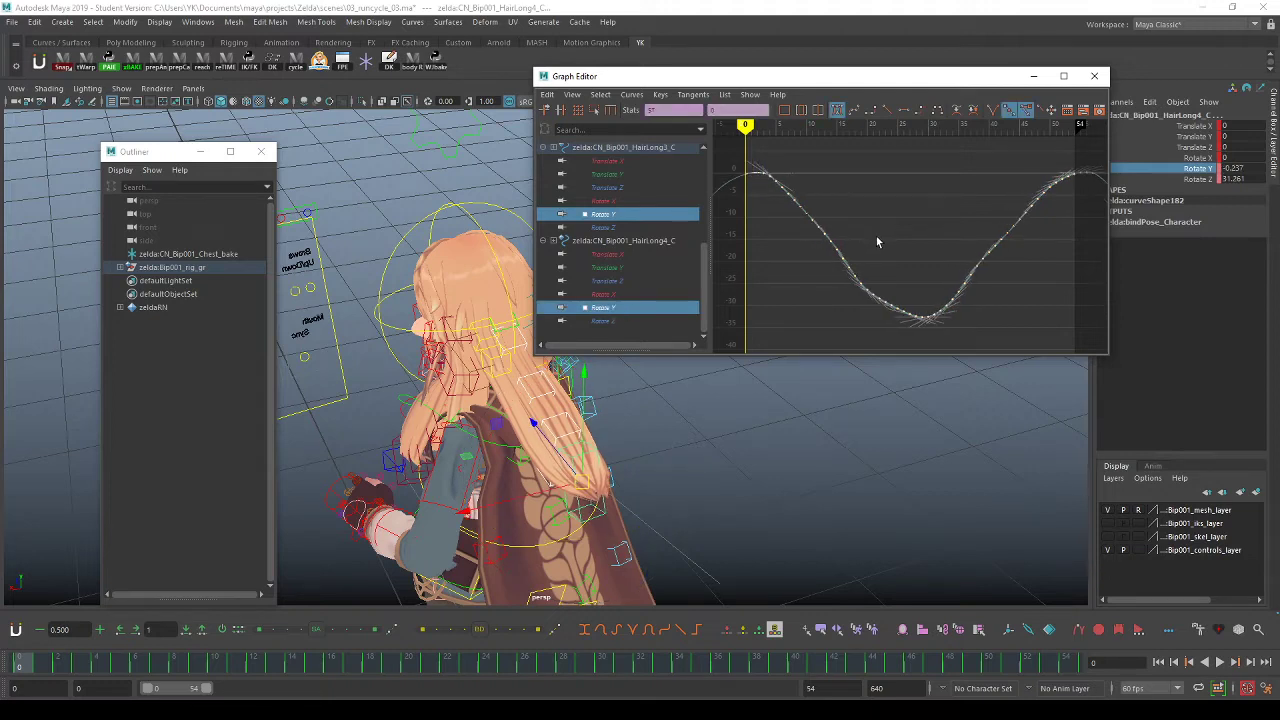
Shift the Rotate Y curves of HairLong3 and HairLong4 about 3 more frames forward in time.
{"action": "scroll", "coordinate": [668, 258], "scroll_direction": "up", "scroll_amount": 1}
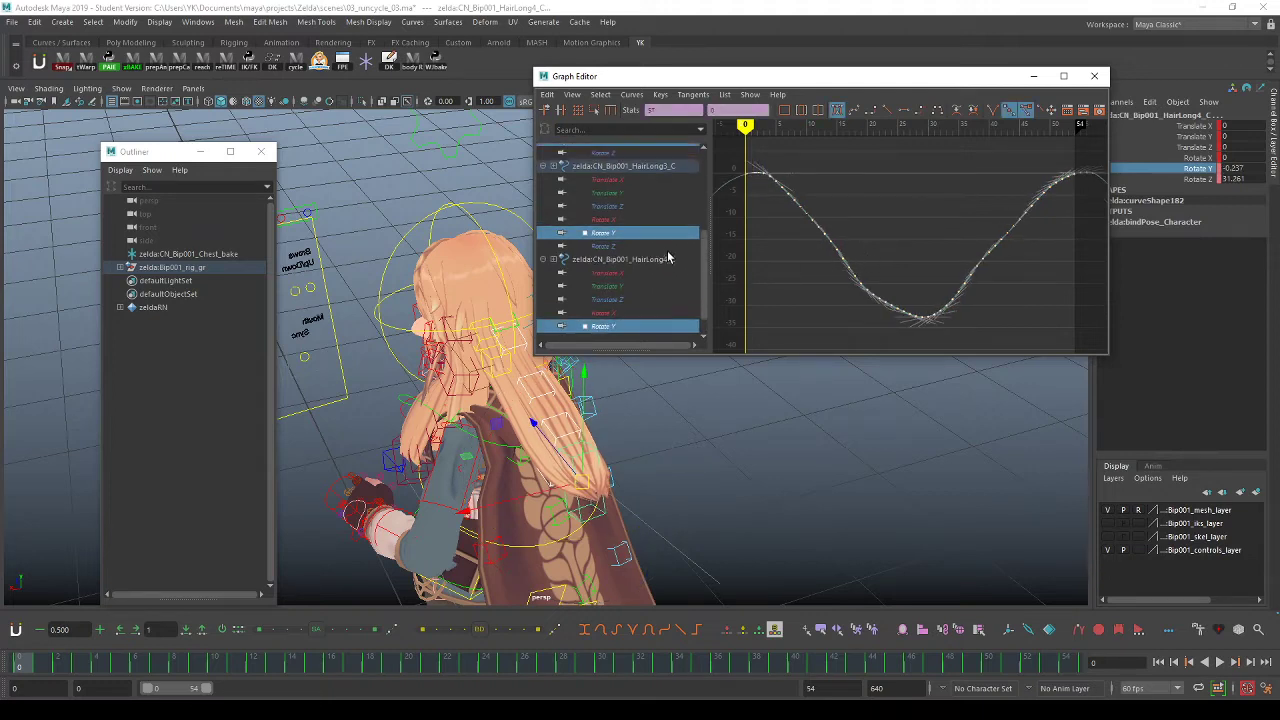
{"action": "scroll", "coordinate": [669, 232], "scroll_direction": "up", "scroll_amount": 2}
{"action": "left_click", "coordinate": [669, 169], "text": "ctrl"}
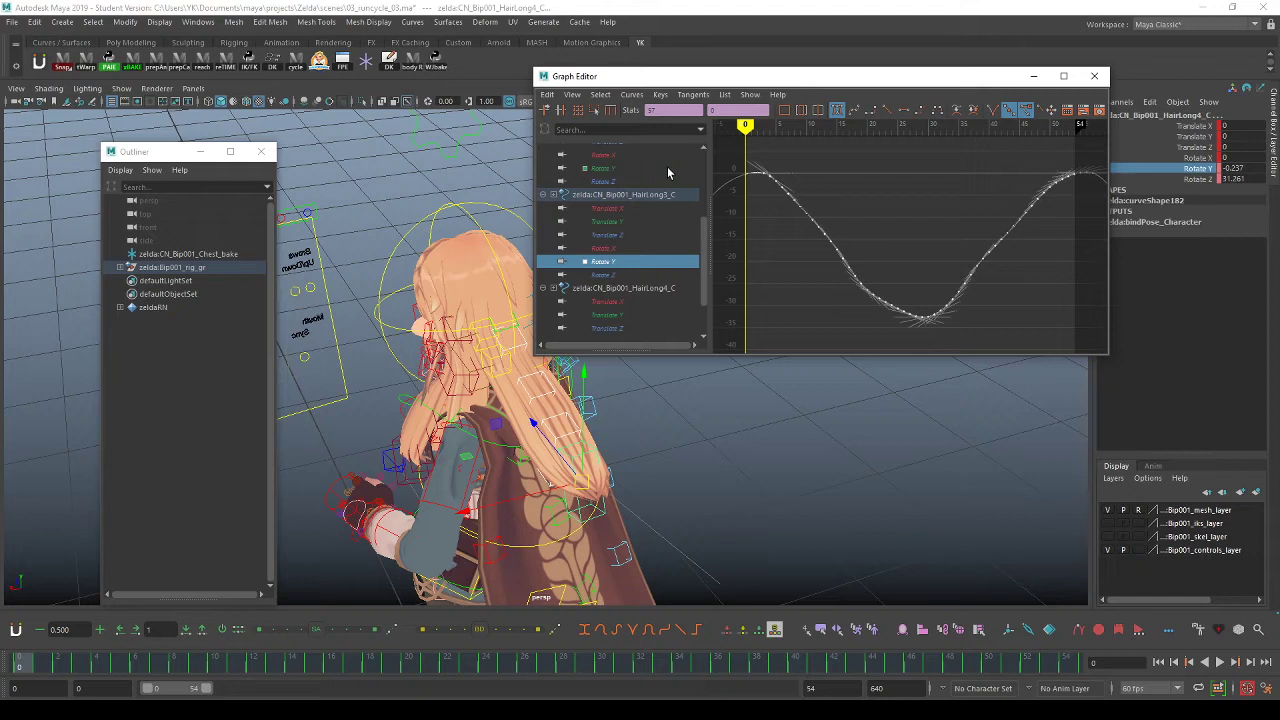
{"action": "left_click", "coordinate": [848, 262]}
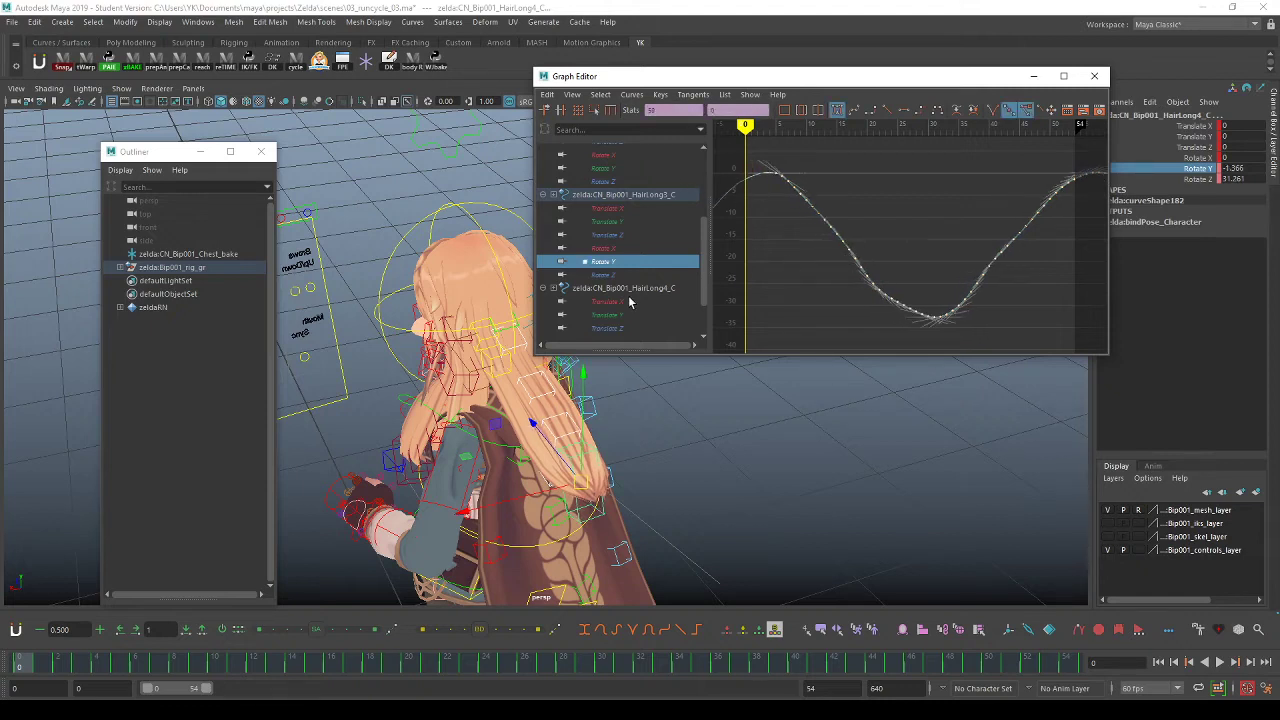
Shift only HairLong4's Rotate Y curve about 3 more frames forward in time and play back the hair motion.
{"action": "scroll", "coordinate": [640, 280], "scroll_direction": "down", "scroll_amount": 2}
{"action": "left_click", "coordinate": [664, 229], "text": "ctrl"}
{"action": "left_click", "coordinate": [863, 277]}
{"action": "middle_click_drag", "start_coordinate": [881, 241], "coordinate": [902, 239], "text": "shift"}
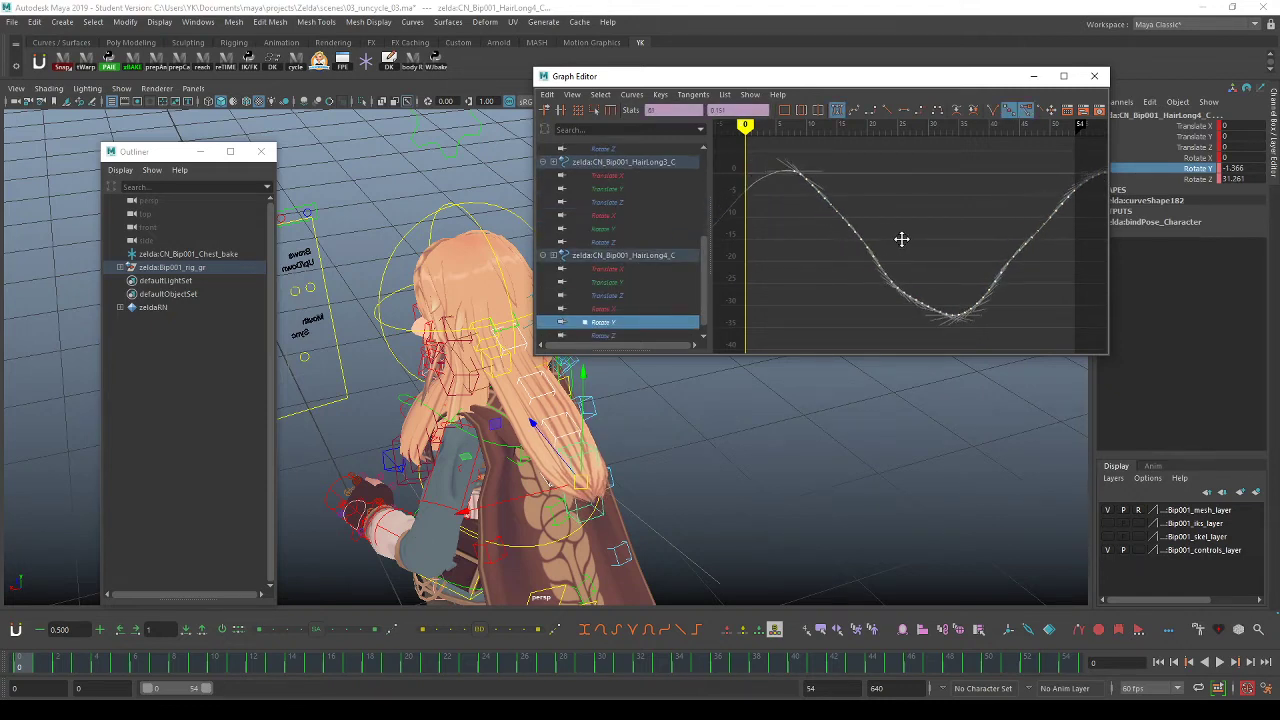
{"action": "left_click", "coordinate": [826, 279]}
{"action": "key", "text": "alt+v"}
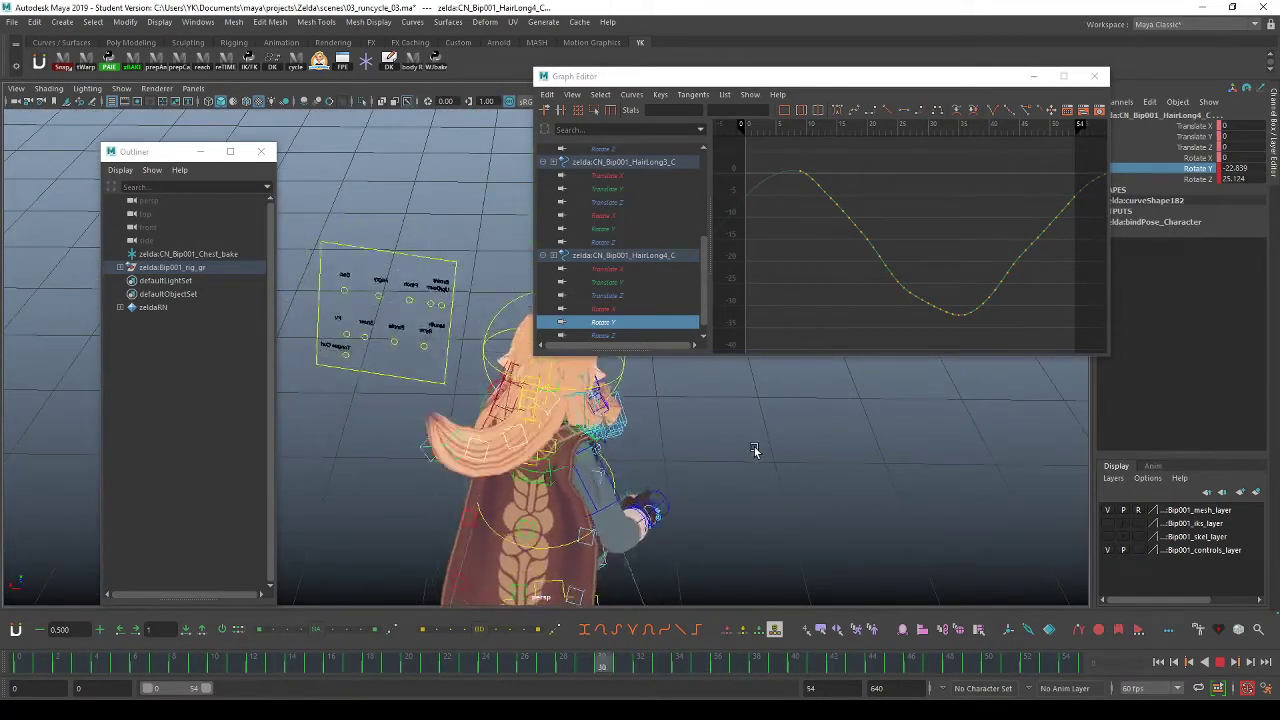
Display all four hair controls' Rotate Y curves, raise them to different value levels and play back the result.
{"action": "left_click", "coordinate": [1198, 170]}
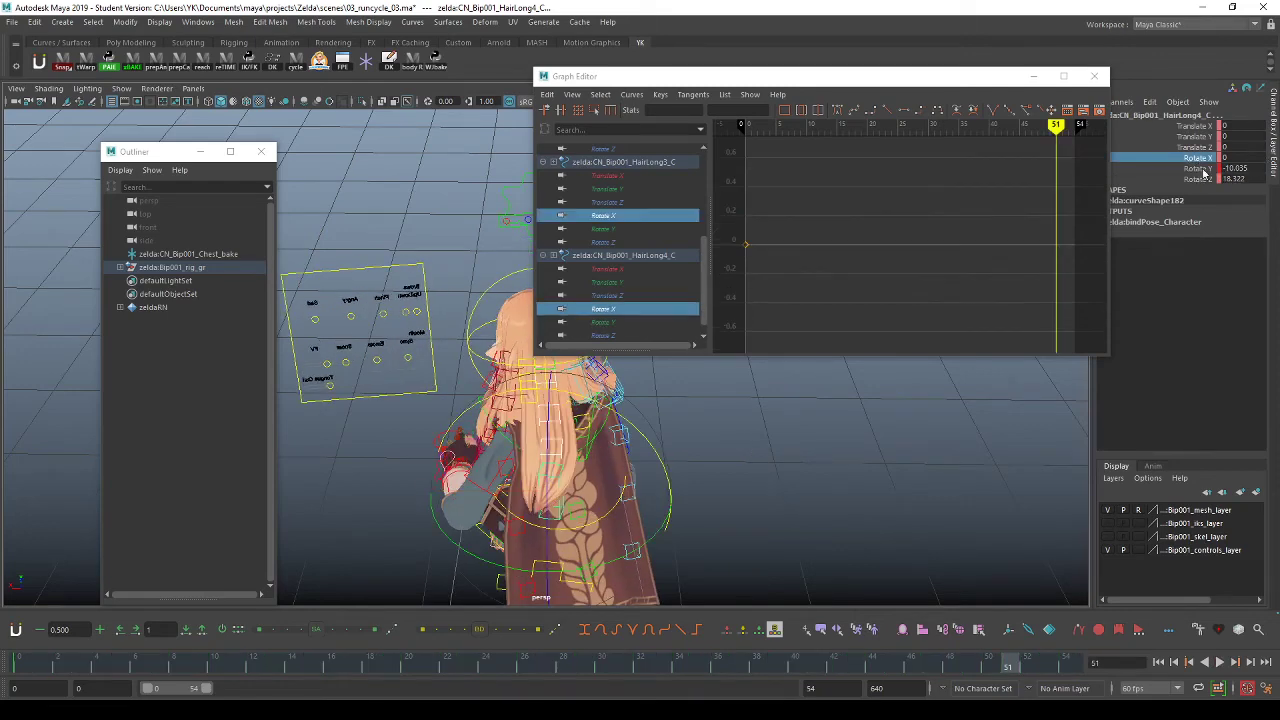
{"action": "left_click", "coordinate": [881, 254]}
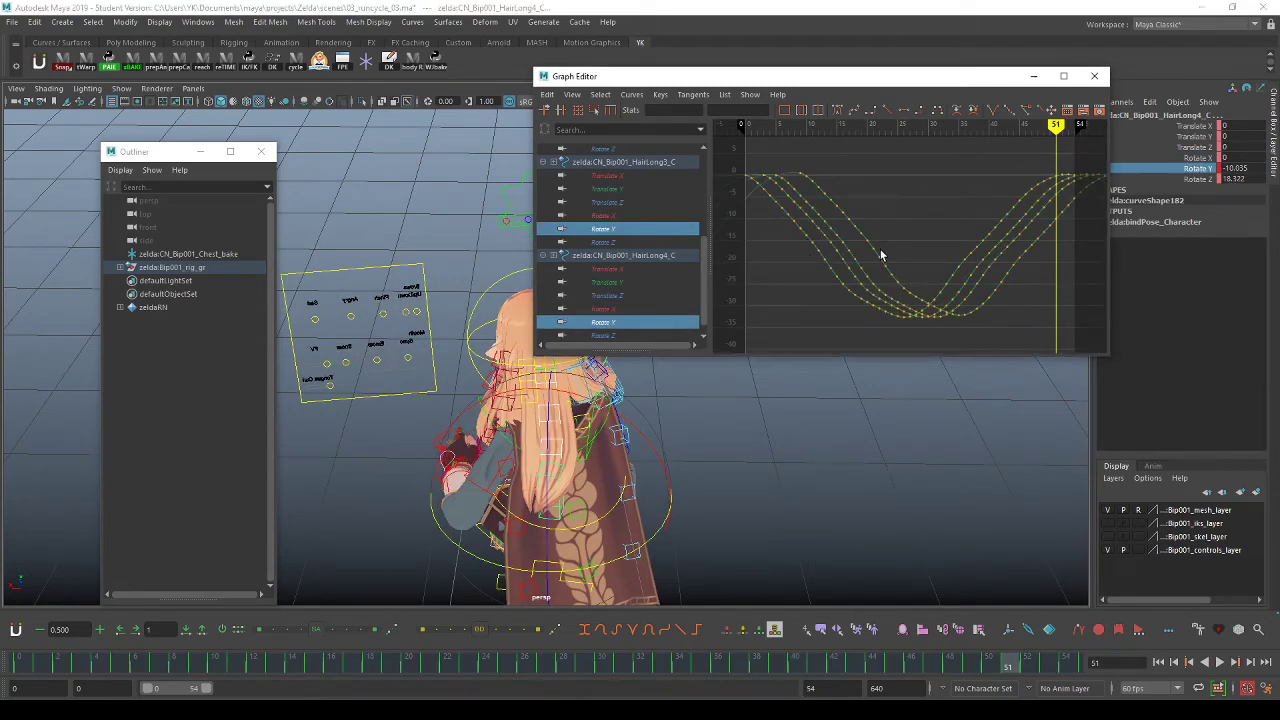
{"action": "key", "text": "w"}
{"action": "middle_click_drag", "start_coordinate": [884, 280], "coordinate": [834, 276], "text": "shift"}
{"action": "key", "text": "alt+v"}
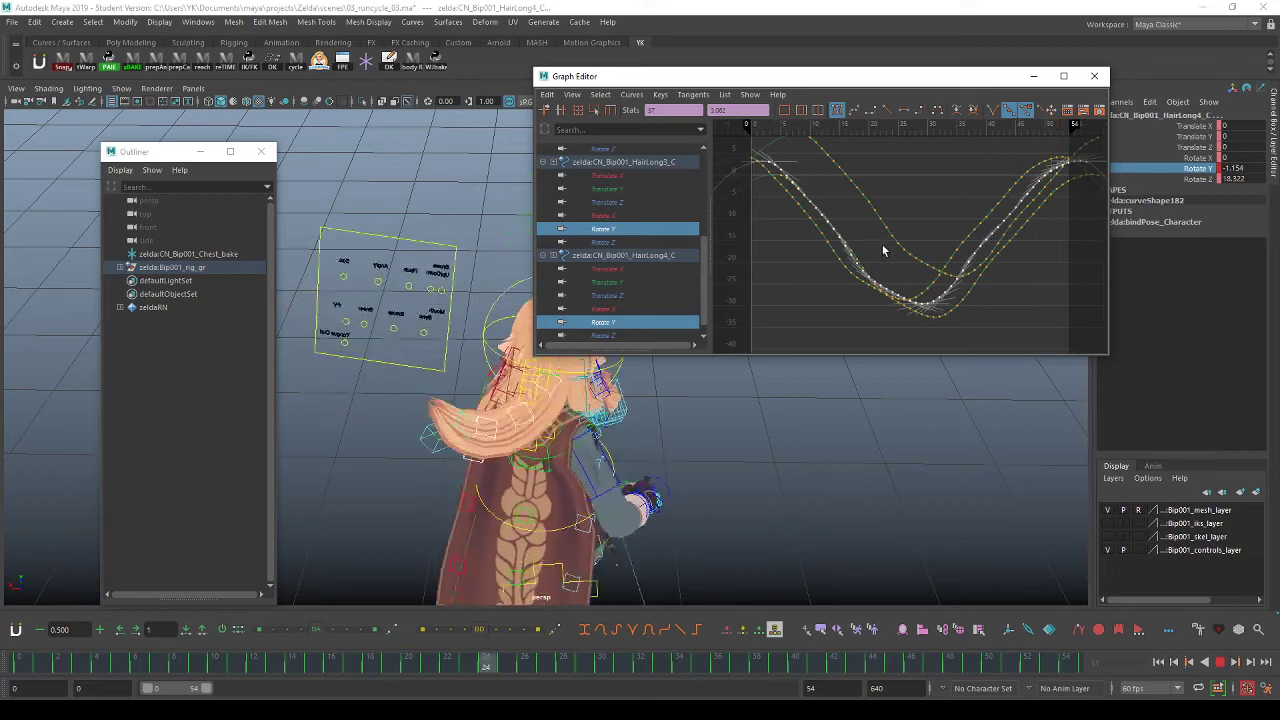
{"action": "left_click", "coordinate": [886, 247]}
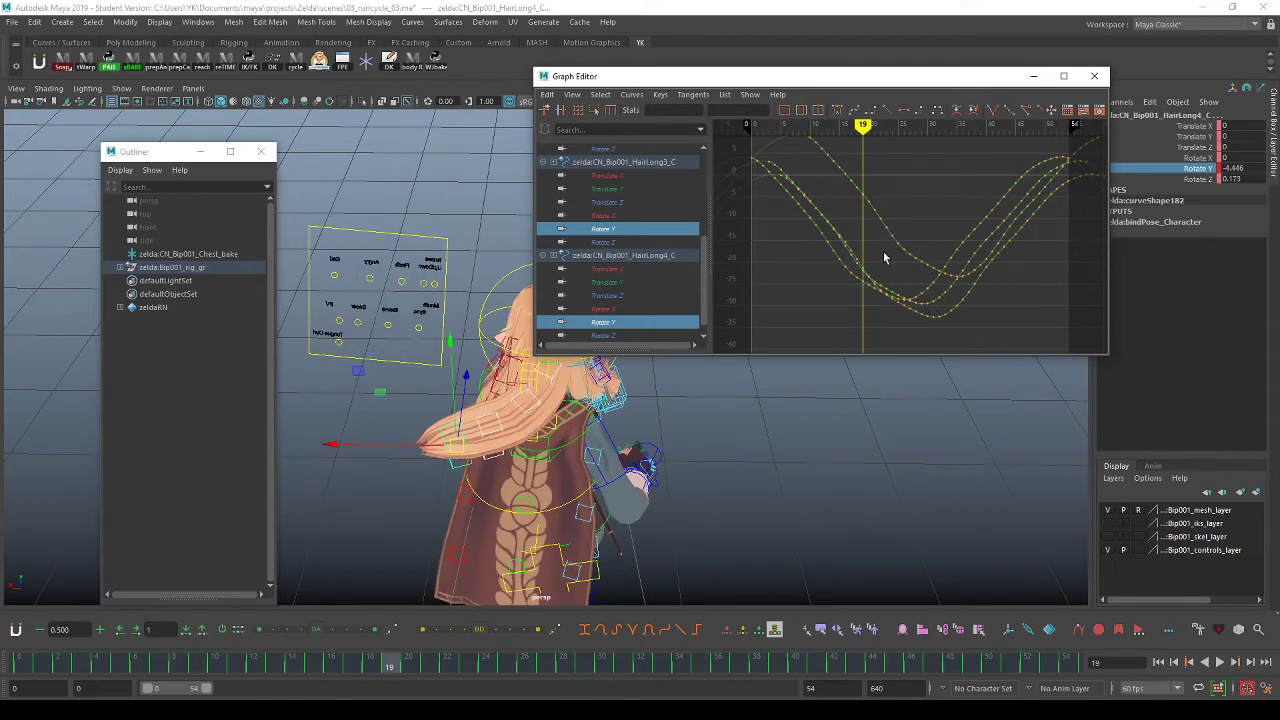
Scale down the values of the hair Rotate Y curves, flattening those of HairLong1 to HairLong3 more than HairLong4's.
{"action": "left_click_drag", "start_coordinate": [828, 238], "coordinate": [852, 259]}
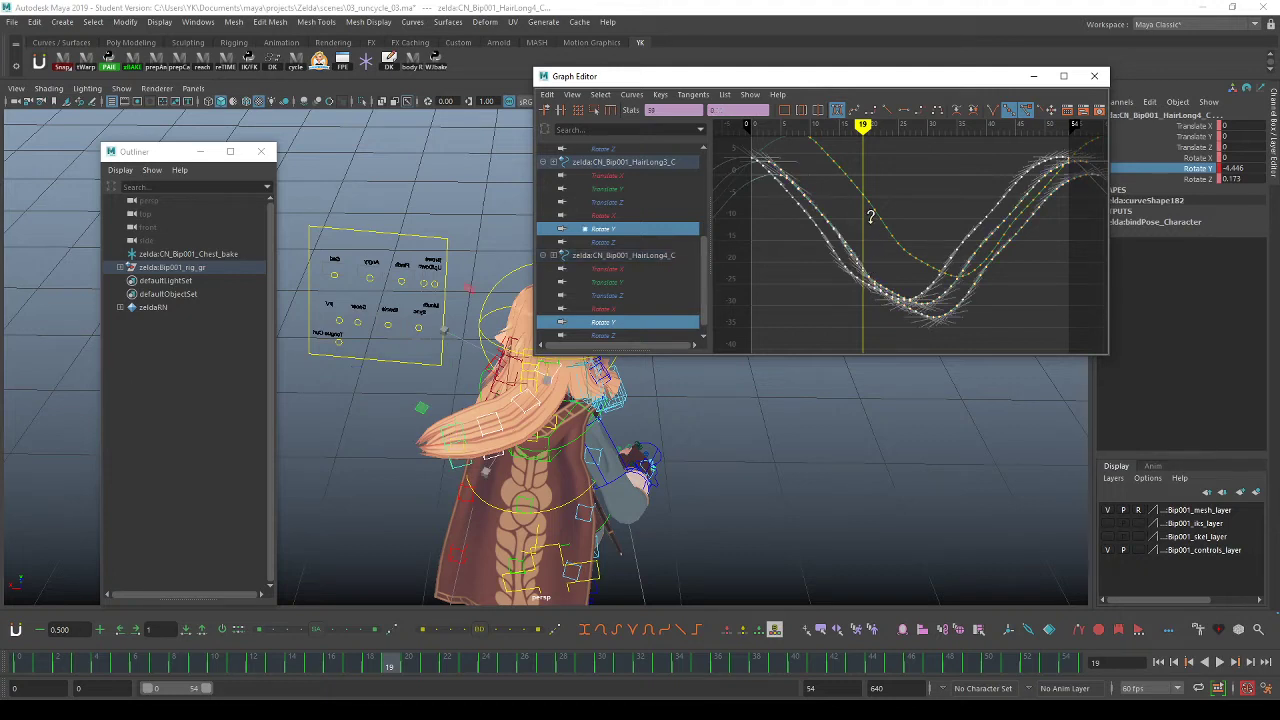
{"action": "middle_click_drag", "start_coordinate": [868, 217], "coordinate": [886, 268], "text": "shift"}
{"action": "left_click", "coordinate": [882, 239]}
{"action": "left_click", "coordinate": [894, 243]}
{"action": "left_click", "coordinate": [839, 237]}
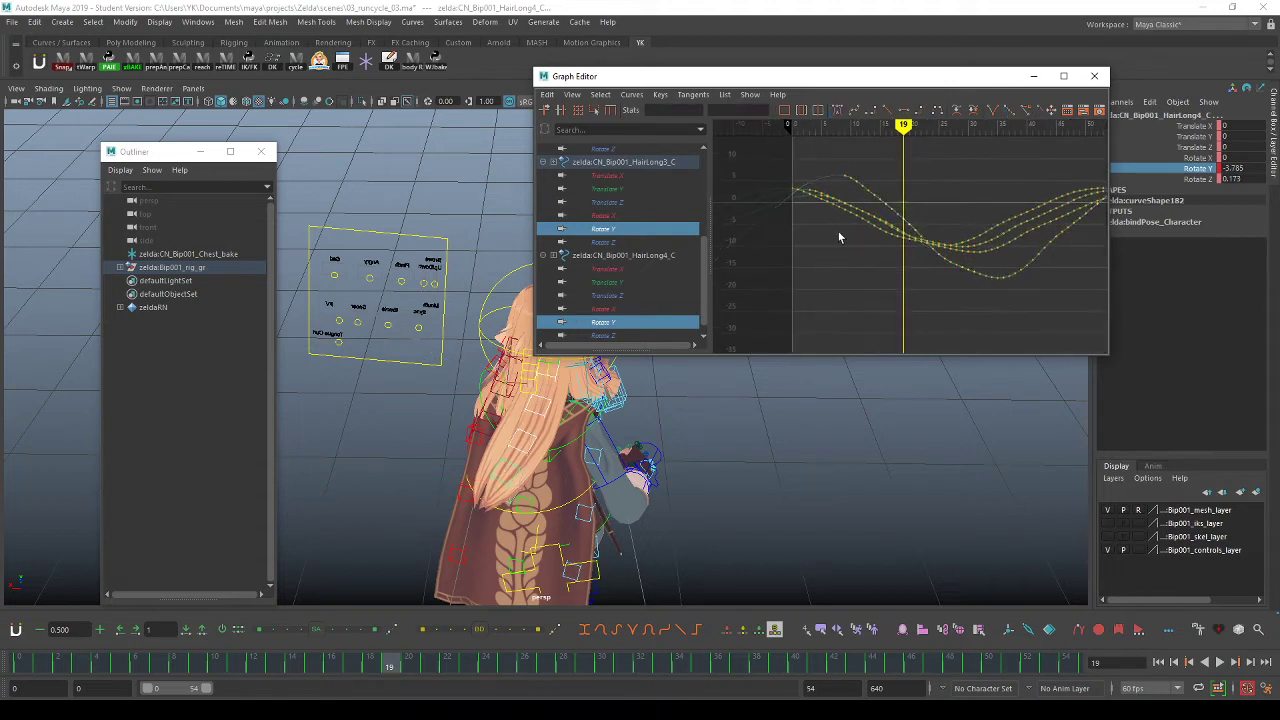
{"action": "left_click", "coordinate": [862, 213]}
{"action": "key", "text": "r"}
{"action": "middle_click_drag", "start_coordinate": [923, 220], "coordinate": [876, 252], "text": "shift"}
{"action": "key", "text": "ctrl+z"}
Scale down the value range of HairLong3's Rotate Y curve so it swings less than HairLong4's.
{"action": "left_click", "coordinate": [853, 255]}
{"action": "right_click_drag", "start_coordinate": [876, 252], "coordinate": [878, 197], "text": "alt+shift"}
{"action": "middle_click_drag", "start_coordinate": [878, 197], "coordinate": [884, 230], "text": "alt"}
{"action": "right_click_drag", "start_coordinate": [870, 215], "coordinate": [815, 210], "text": "alt+shift"}
{"action": "left_click", "coordinate": [846, 207]}
{"action": "key", "text": "r"}
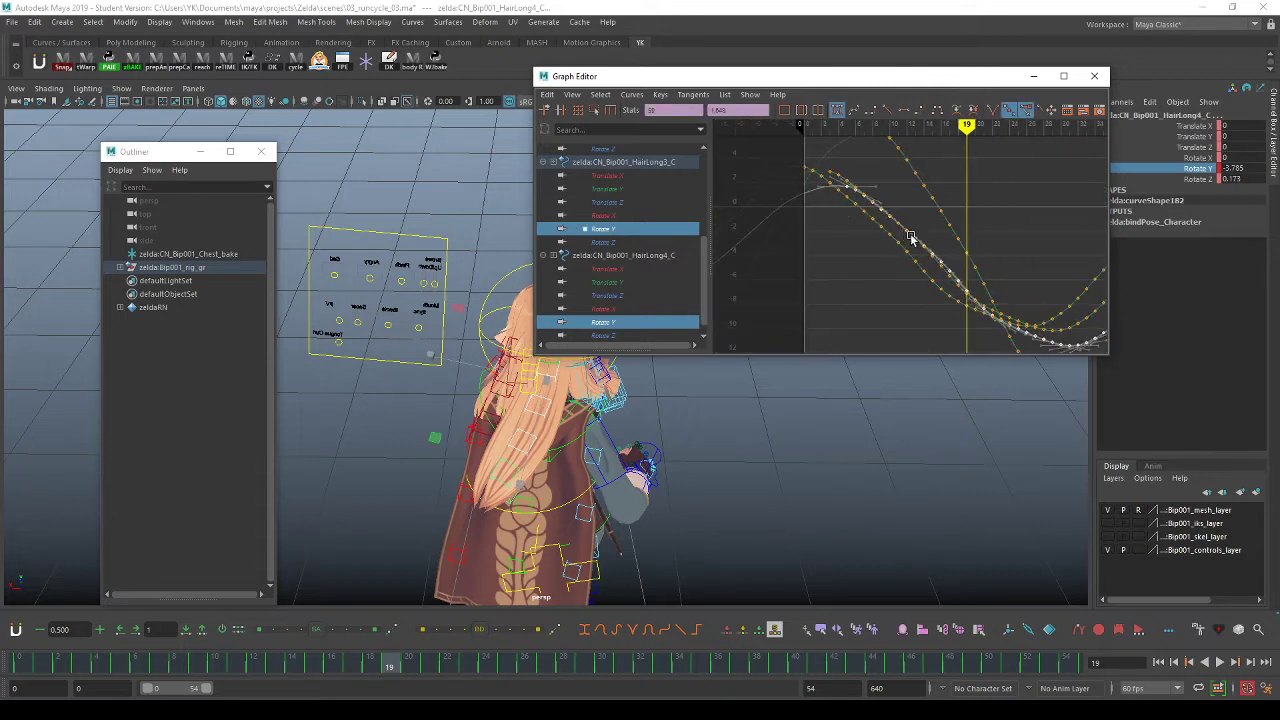
{"action": "middle_click_drag", "start_coordinate": [932, 233], "coordinate": [973, 205], "text": "shift"}
{"action": "key", "text": "w"}
{"action": "key", "text": "r"}
Scale down the Rotate Y curves of HairLong2 and HairLong1 so the swing is smallest at the hair root.
{"action": "left_click", "coordinate": [905, 229]}
{"action": "key", "text": "r"}
{"action": "left_click", "coordinate": [915, 247]}
{"action": "left_click", "coordinate": [899, 243]}
{"action": "key", "text": "w"}
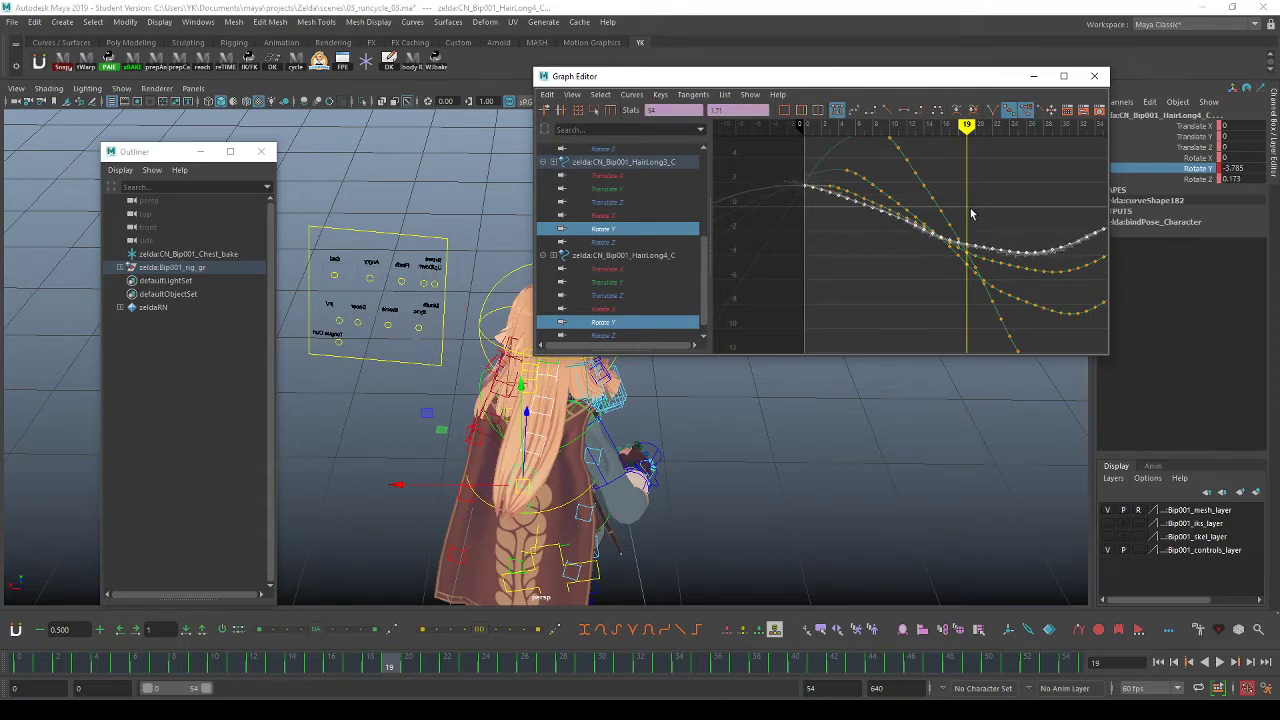
Play back the run cycle to check the hair's side-to-side swing and examine the lows of the four Rotate Y curves.
{"action": "key", "text": "alt+v"}
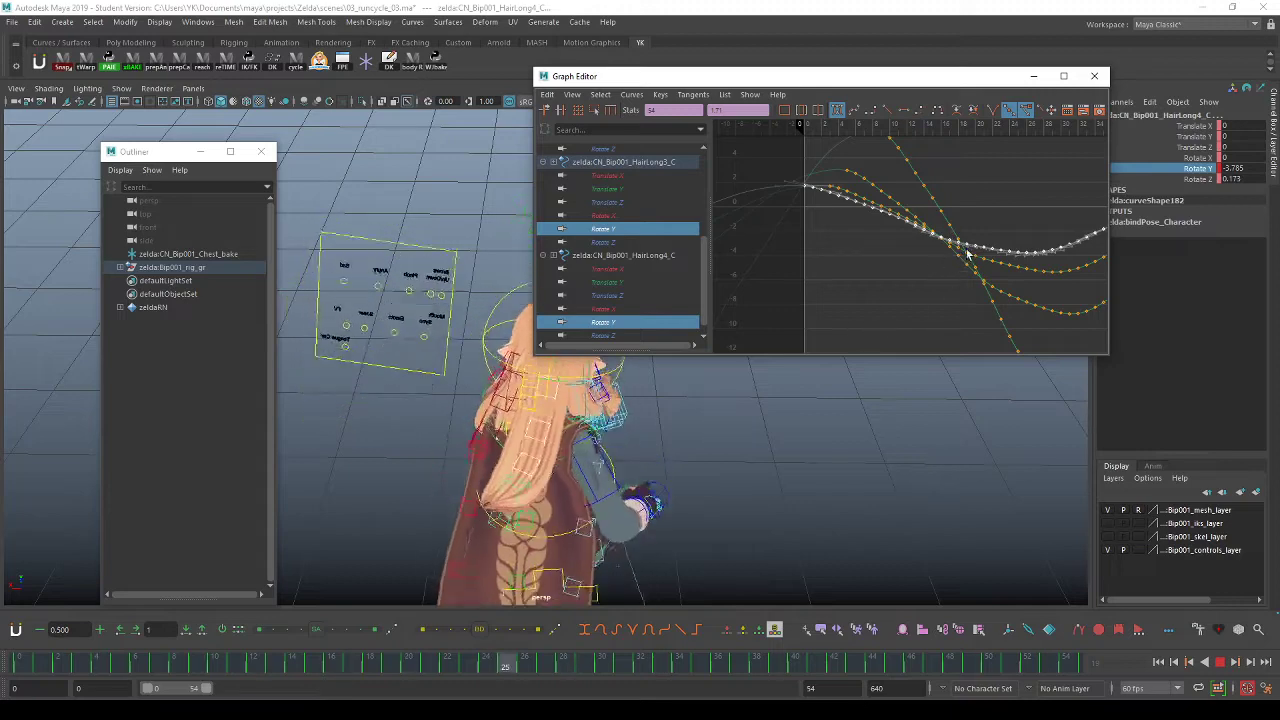
{"action": "key", "text": "alt+v"}
{"action": "left_click", "coordinate": [988, 290]}
{"action": "right_click_drag", "start_coordinate": [961, 252], "coordinate": [983, 268], "text": "alt+shift"}
{"action": "middle_click_drag", "start_coordinate": [983, 268], "coordinate": [942, 265], "text": "alt"}
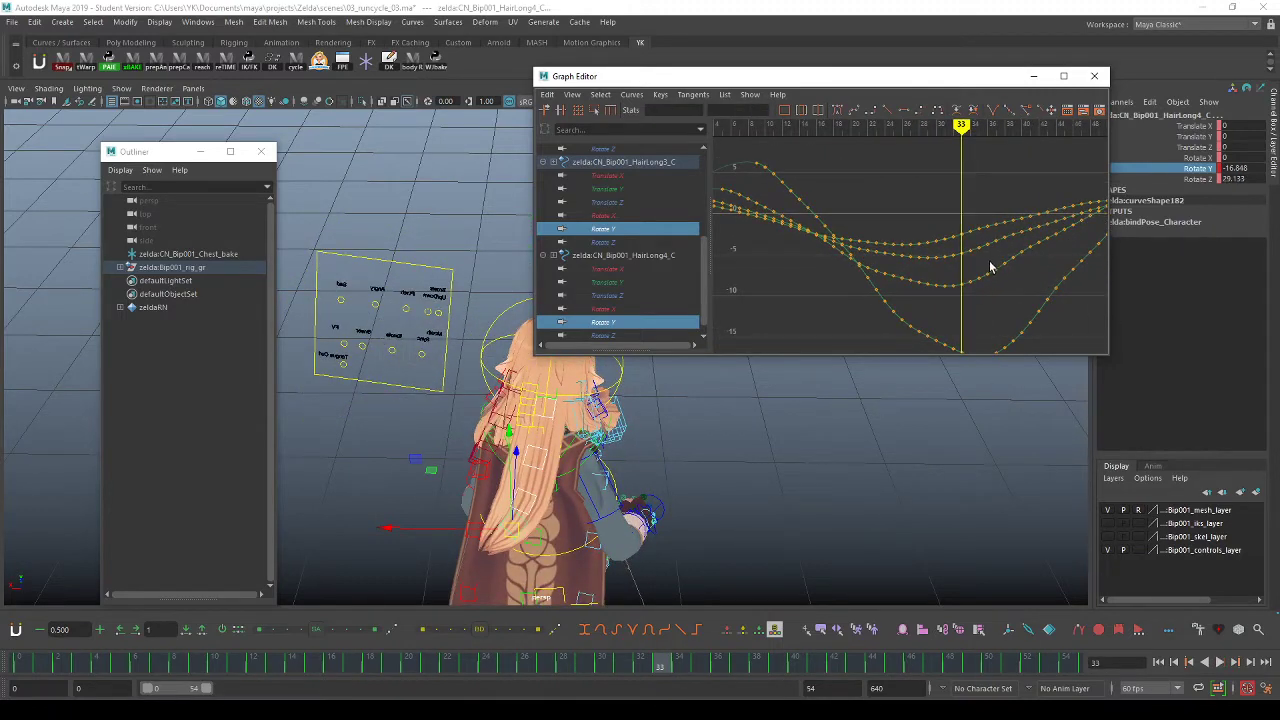
Scale up HairLong3's Rotate Y curve so its peak reaches about 5, and play back the hair motion with the controls hidden.
{"action": "left_click", "coordinate": [985, 278]}
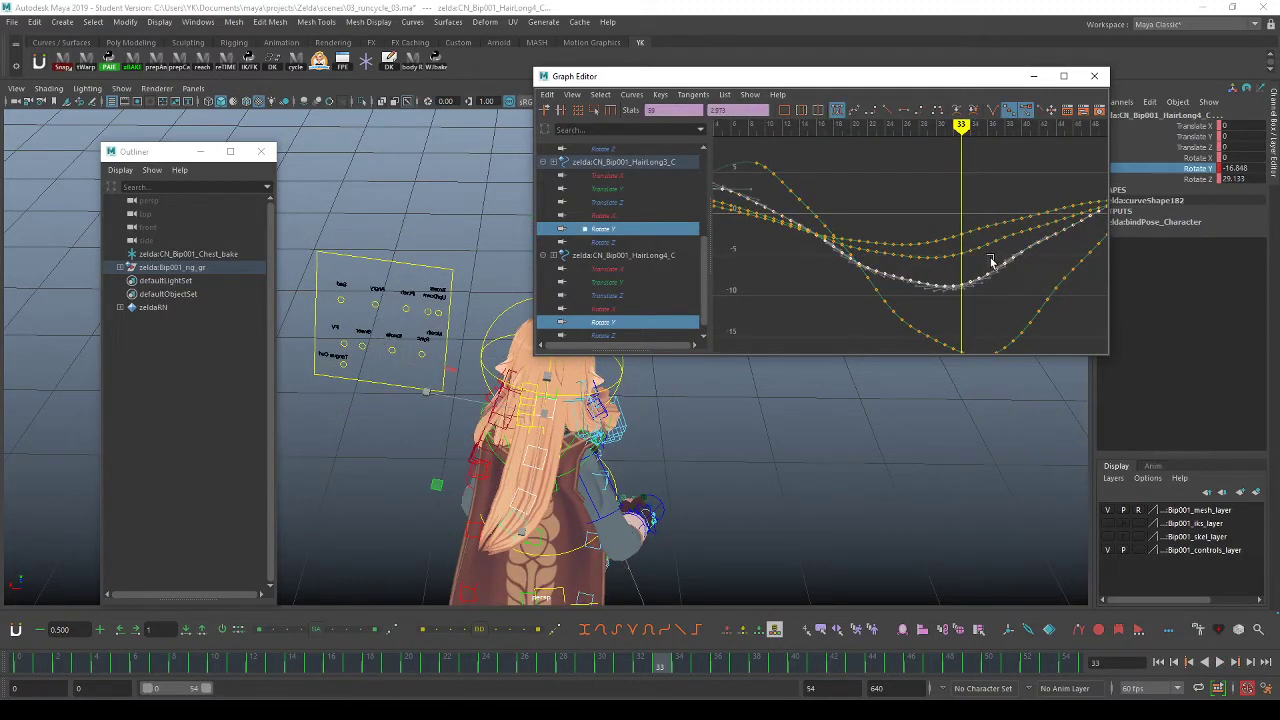
{"action": "middle_click_drag", "start_coordinate": [984, 258], "coordinate": [981, 249]}
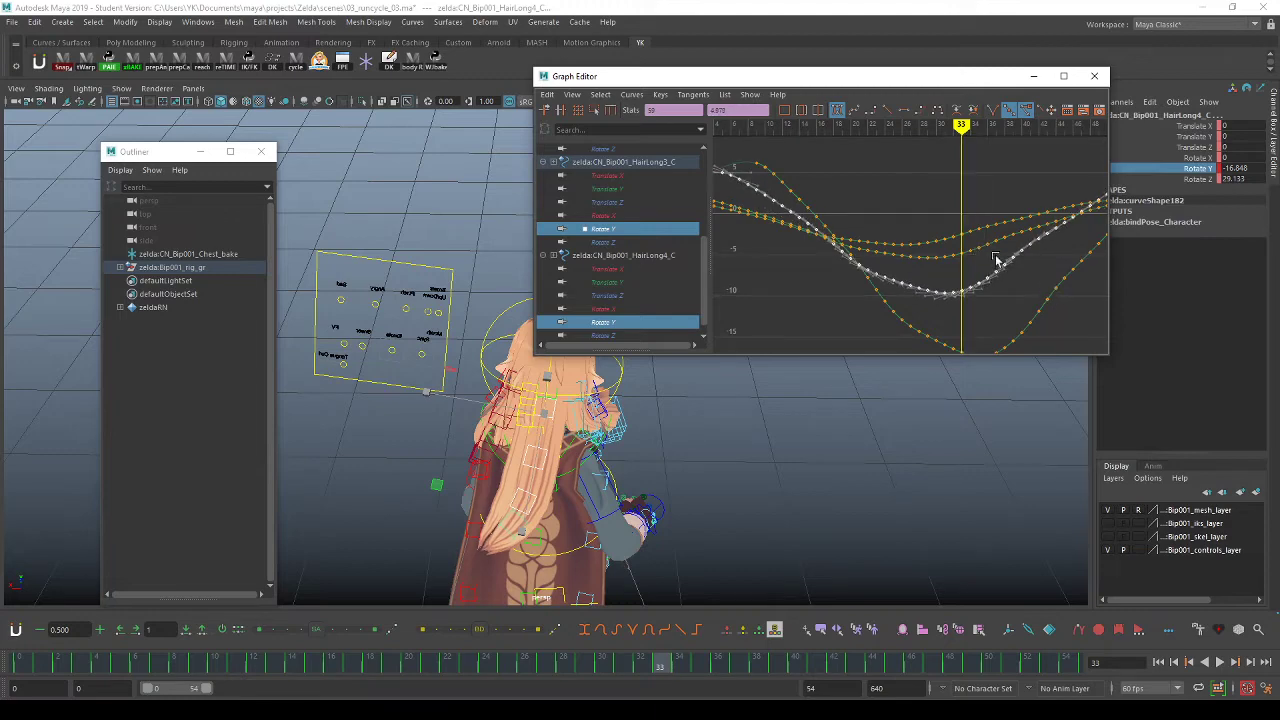
{"action": "right_click_drag", "start_coordinate": [995, 260], "coordinate": [980, 253], "text": "alt"}
{"action": "left_click", "coordinate": [1019, 305]}
{"action": "key", "text": "alt+v"}
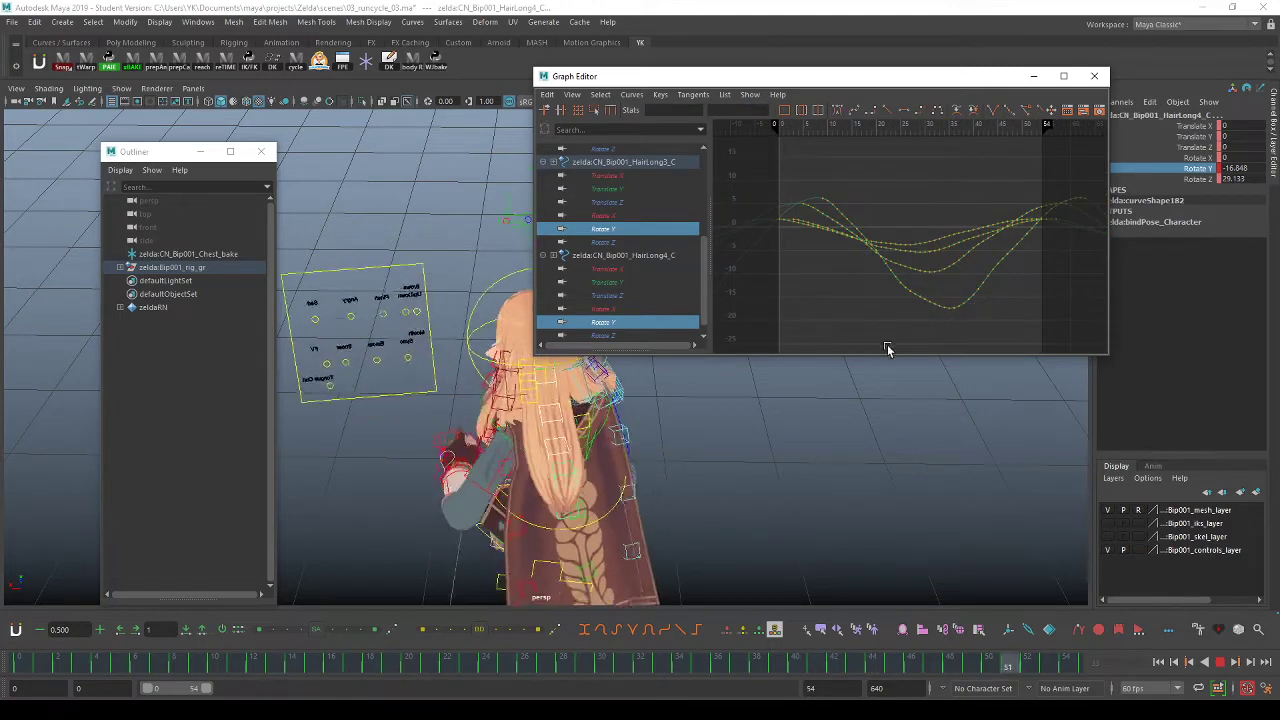
{"action": "middle_click_drag", "start_coordinate": [966, 283], "coordinate": [959, 263], "text": "alt"}
{"action": "left_click_drag", "start_coordinate": [791, 460], "coordinate": [787, 460], "text": "alt"}
{"action": "key", "text": "alt+1"}
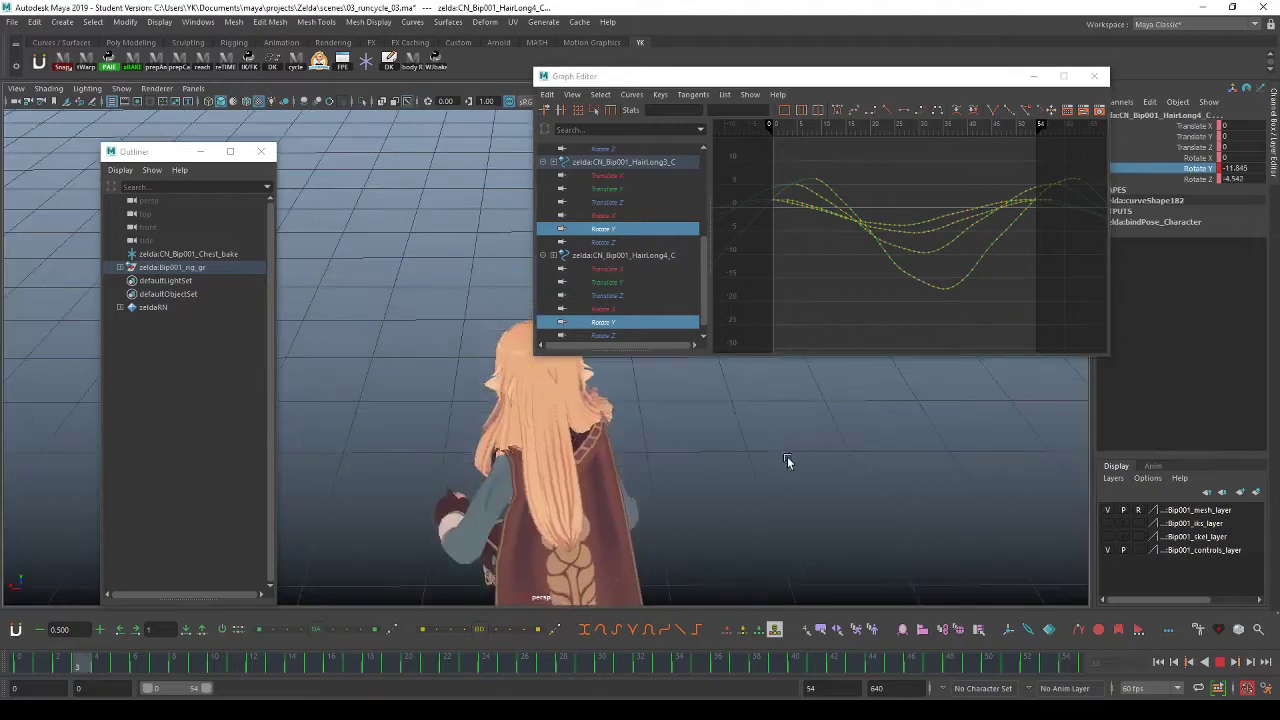
{"action": "key", "text": "alt+v"}
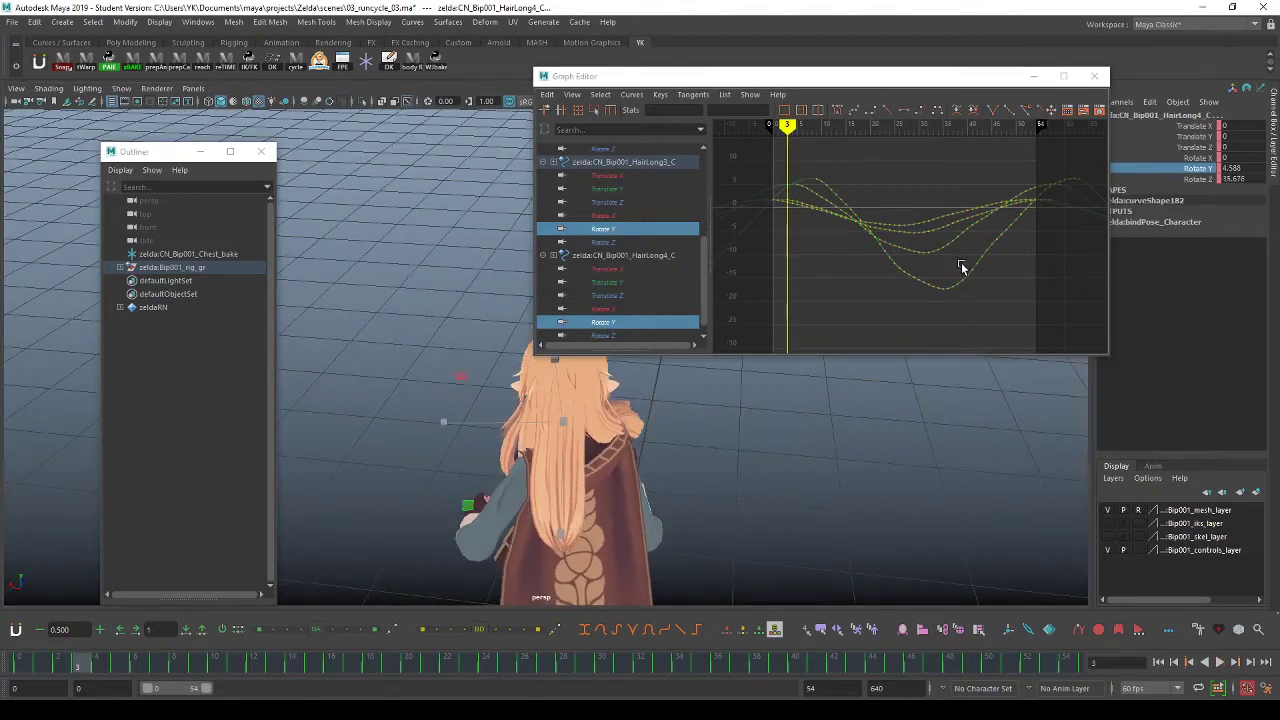
Scale up HairLong2's Rotate Y curve so its peak reaches about 3.6, and play back the cycle.
{"action": "right_click_drag", "start_coordinate": [961, 266], "coordinate": [914, 229], "text": "alt+shift"}
{"action": "middle_click_drag", "start_coordinate": [822, 162], "coordinate": [880, 186], "text": "alt"}
{"action": "right_click_drag", "start_coordinate": [880, 186], "coordinate": [883, 166], "text": "alt+shift"}
{"action": "middle_click_drag", "start_coordinate": [883, 166], "coordinate": [937, 246], "text": "alt"}
{"action": "right_click_drag", "start_coordinate": [880, 196], "coordinate": [927, 194], "text": "alt+shift"}
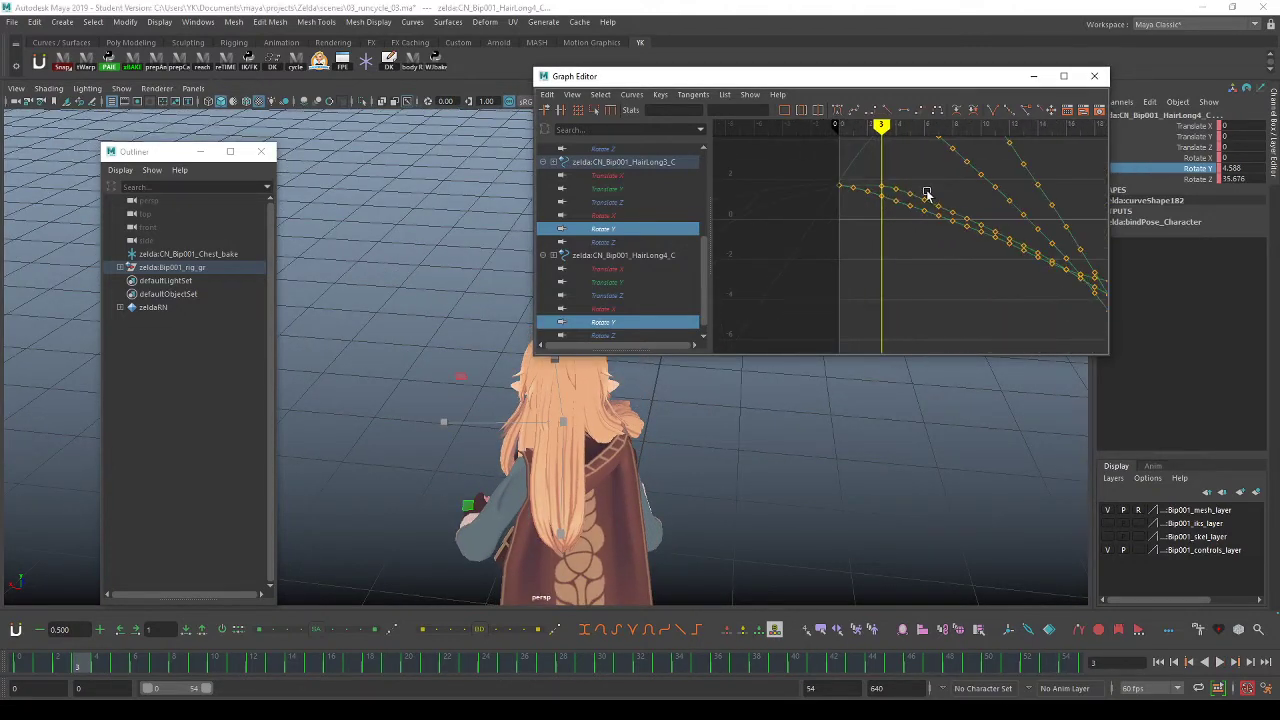
{"action": "left_click", "coordinate": [903, 191]}
{"action": "middle_click_drag", "start_coordinate": [954, 200], "coordinate": [990, 184], "text": "shift"}
{"action": "key", "text": "w"}
{"action": "key", "text": "alt+v"}
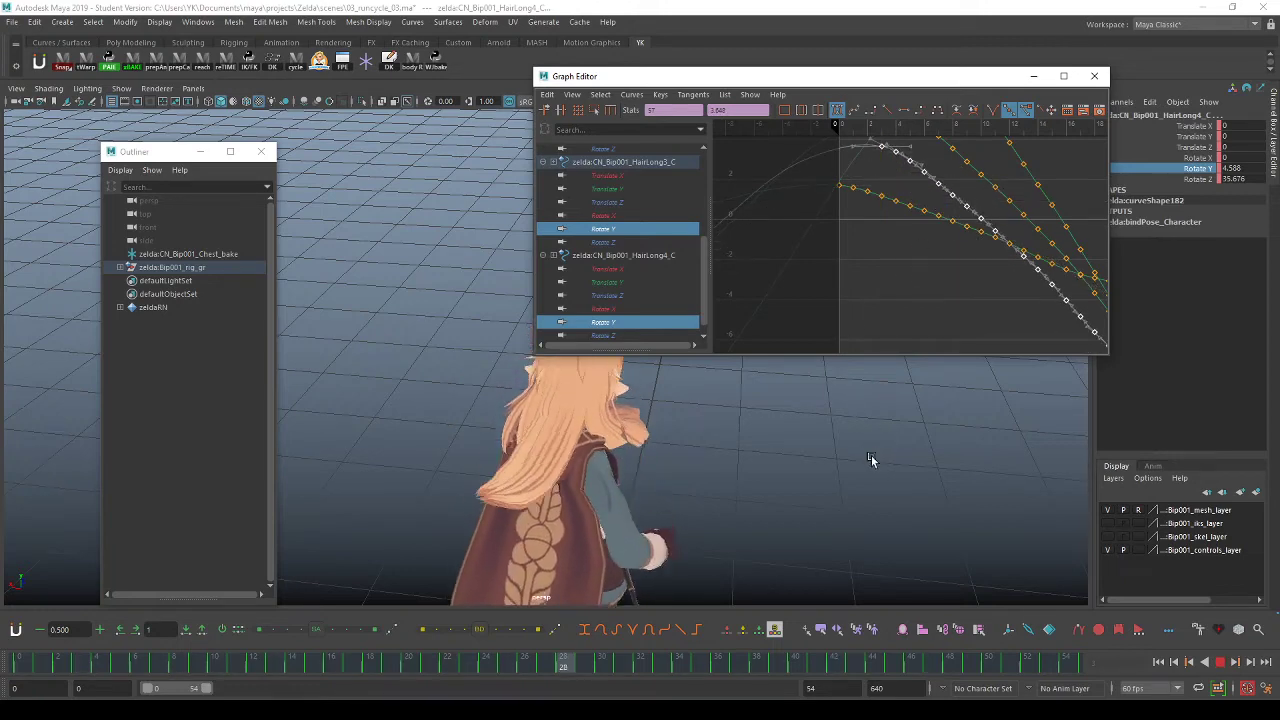
{"action": "key", "text": "alt+v"}
Increase HairLong3's Rotate Y range so its peak reaches about 5.9, and play back the hair swing.
{"action": "right_click_drag", "start_coordinate": [1010, 213], "coordinate": [1006, 230], "text": "alt+shift"}
{"action": "left_click", "coordinate": [1004, 213]}
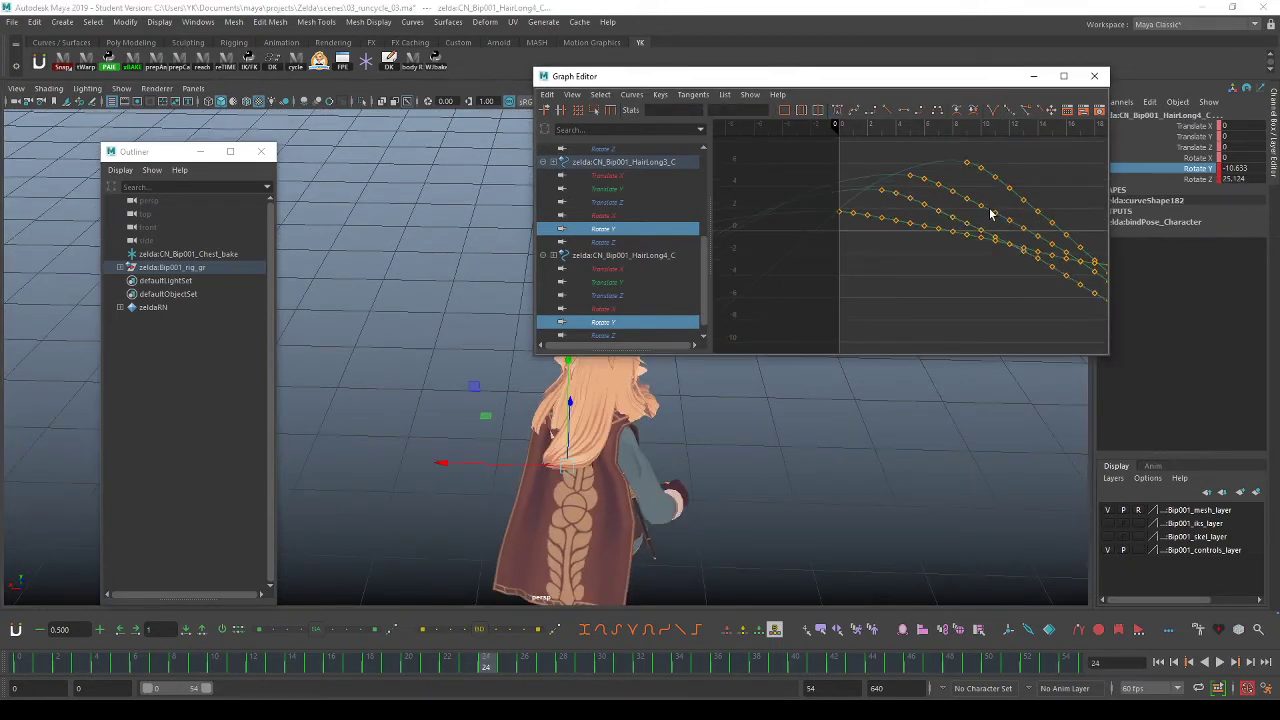
{"action": "left_click", "coordinate": [988, 204]}
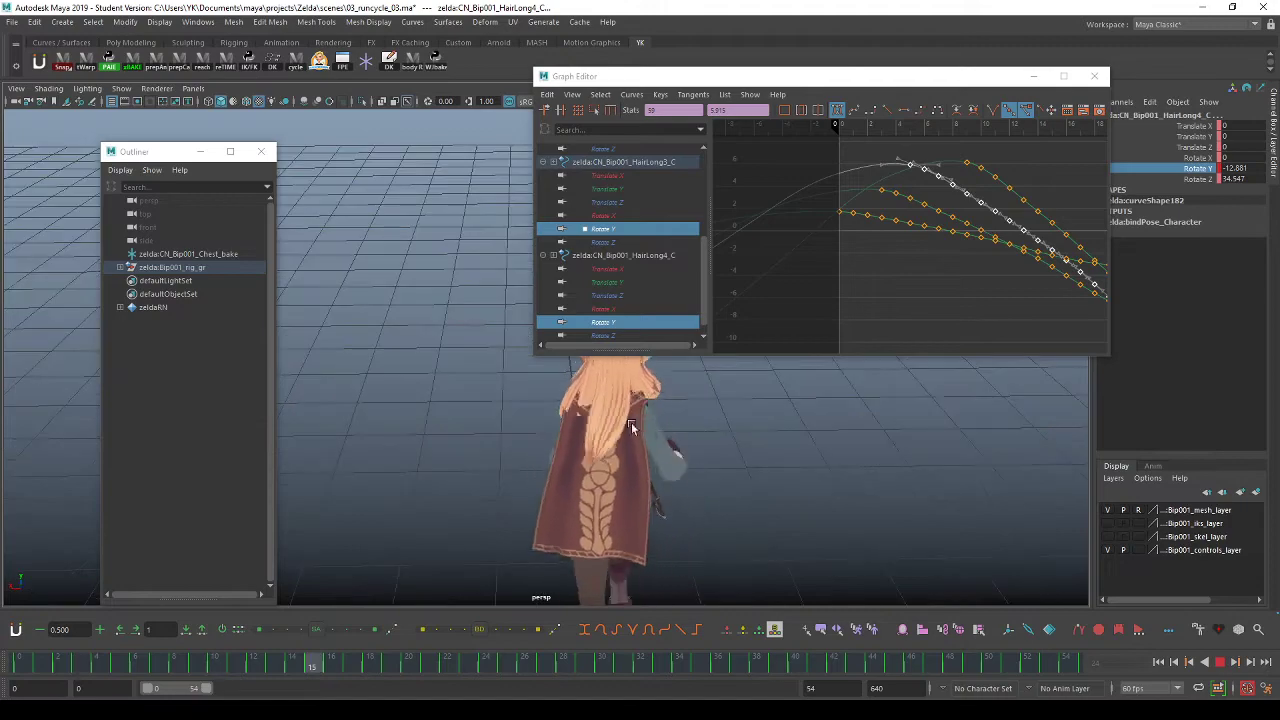
{"action": "key", "text": "Escape"}
Try rotating the Cape1 control on the character's back, and undo the rotation.
{"action": "right_click_drag", "start_coordinate": [640, 424], "coordinate": [812, 440], "text": "alt"}
{"action": "left_click_drag", "start_coordinate": [812, 440], "coordinate": [551, 397], "text": "alt"}
{"action": "left_click_drag", "start_coordinate": [708, 413], "coordinate": [607, 453], "text": "alt"}
{"action": "left_click", "coordinate": [607, 453]}
{"action": "key", "text": "e"}
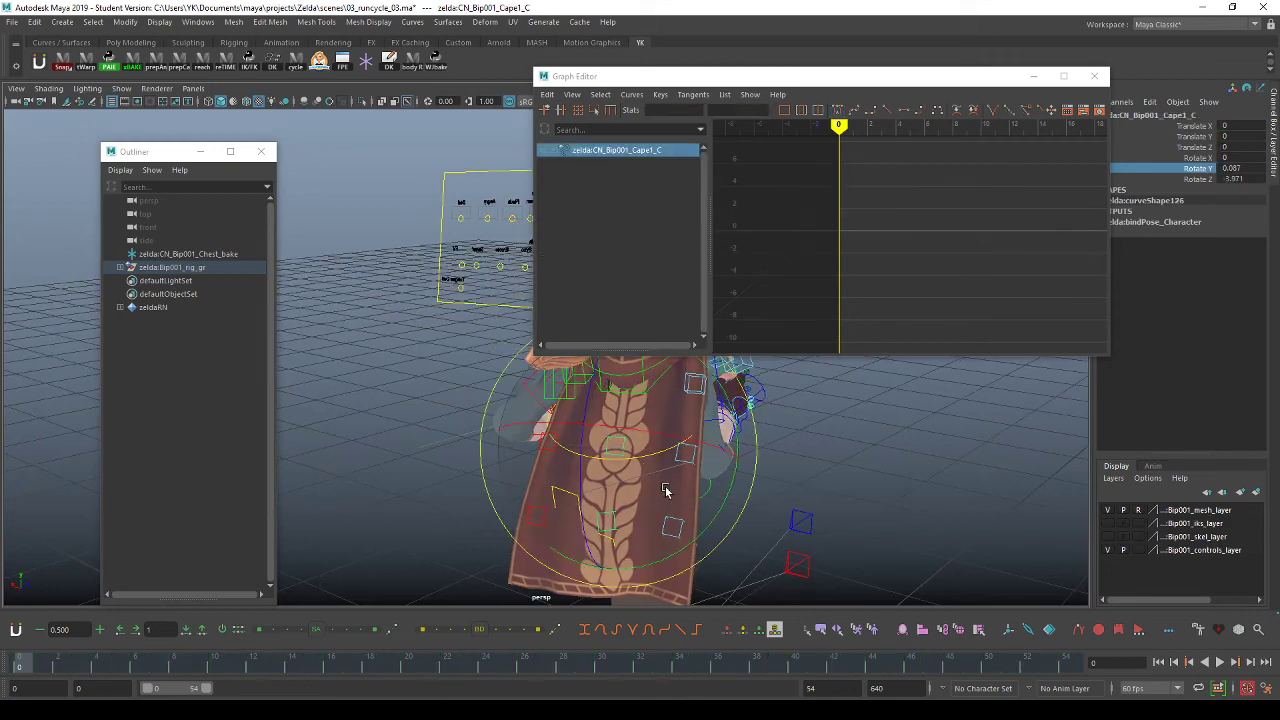
{"action": "left_click_drag", "start_coordinate": [616, 531], "coordinate": [655, 505]}
{"action": "key", "text": "ctrl+z"}
Play back the run cycle and inspect the hair and cape from the front and side.
{"action": "right_click_drag", "start_coordinate": [815, 468], "coordinate": [772, 487], "text": "alt"}
{"action": "key", "text": "alt+v"}
{"action": "mouse_move", "coordinate": [772, 487]}
{"action": "left_mouse_down", "text": "alt"}
{"action": "mouse_move", "coordinate": [898, 481]}
{"action": "mouse_move", "coordinate": [763, 451]}
{"action": "mouse_move", "coordinate": [780, 481]}
{"action": "left_mouse_up", "text": "alt"}
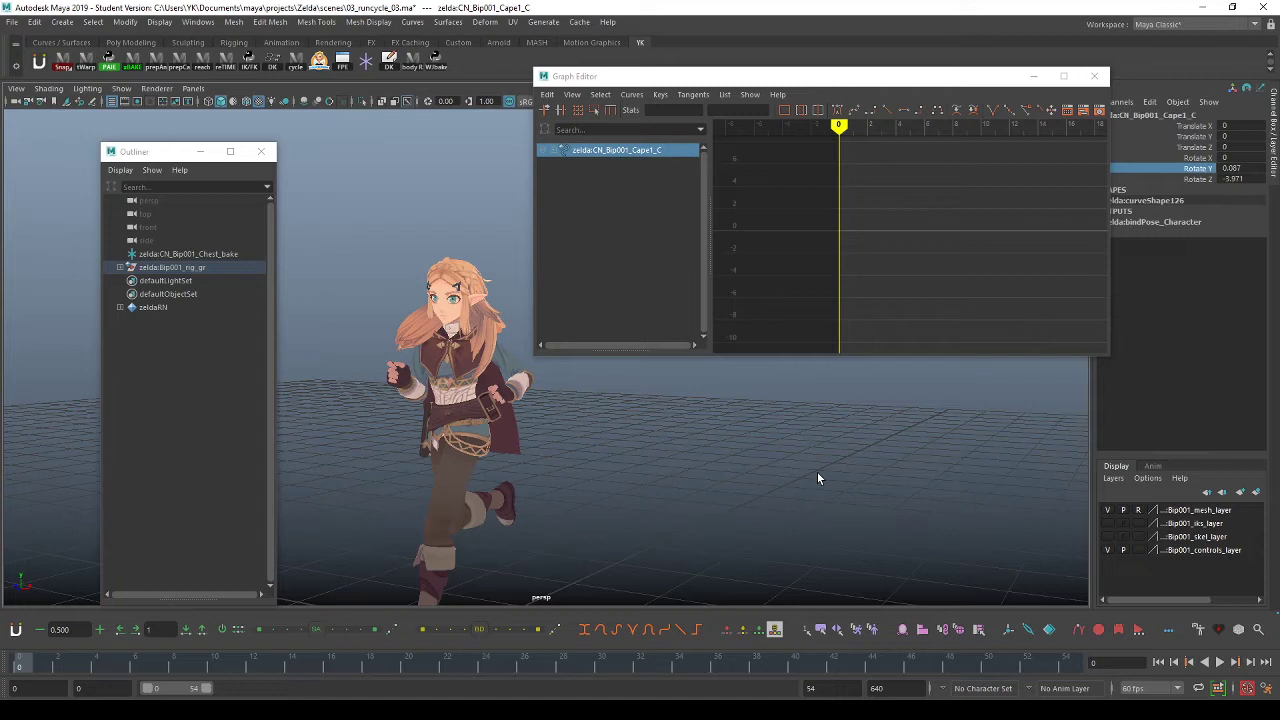
{"action": "left_click_drag", "start_coordinate": [562, 467], "coordinate": [651, 451], "text": "alt"}
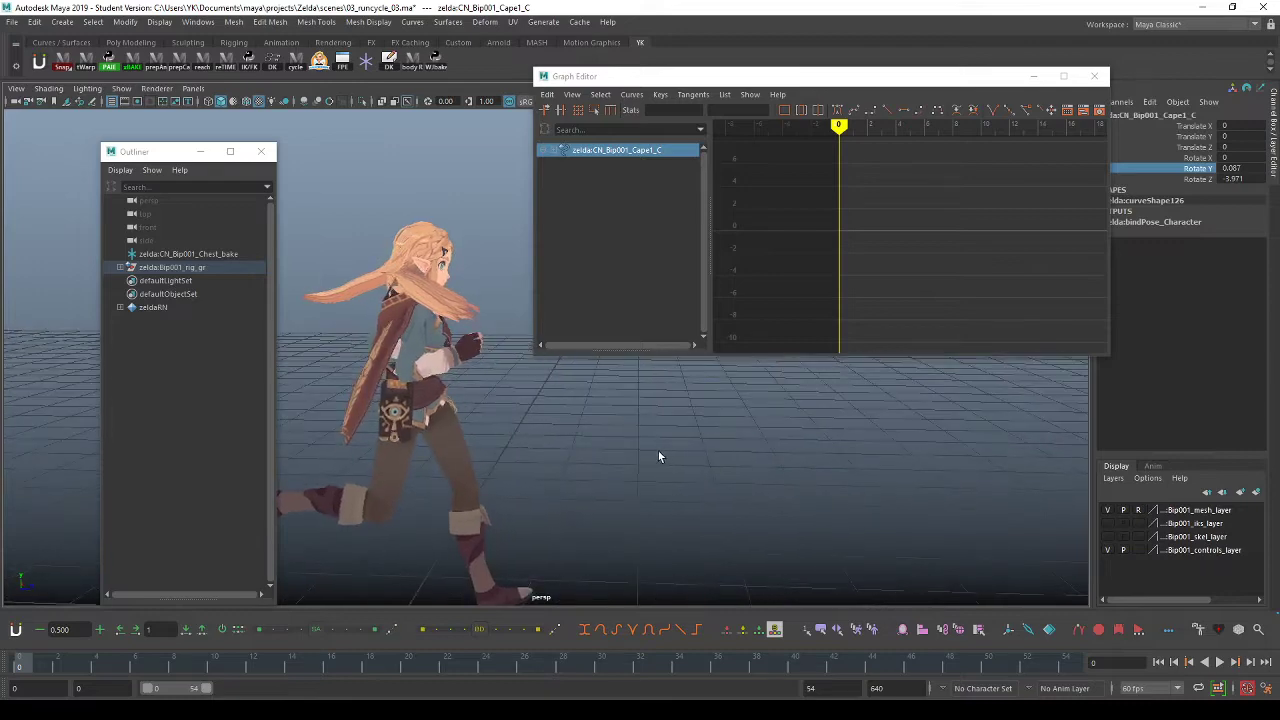
{"action": "left_click_drag", "start_coordinate": [437, 330], "coordinate": [475, 355], "text": "alt"}
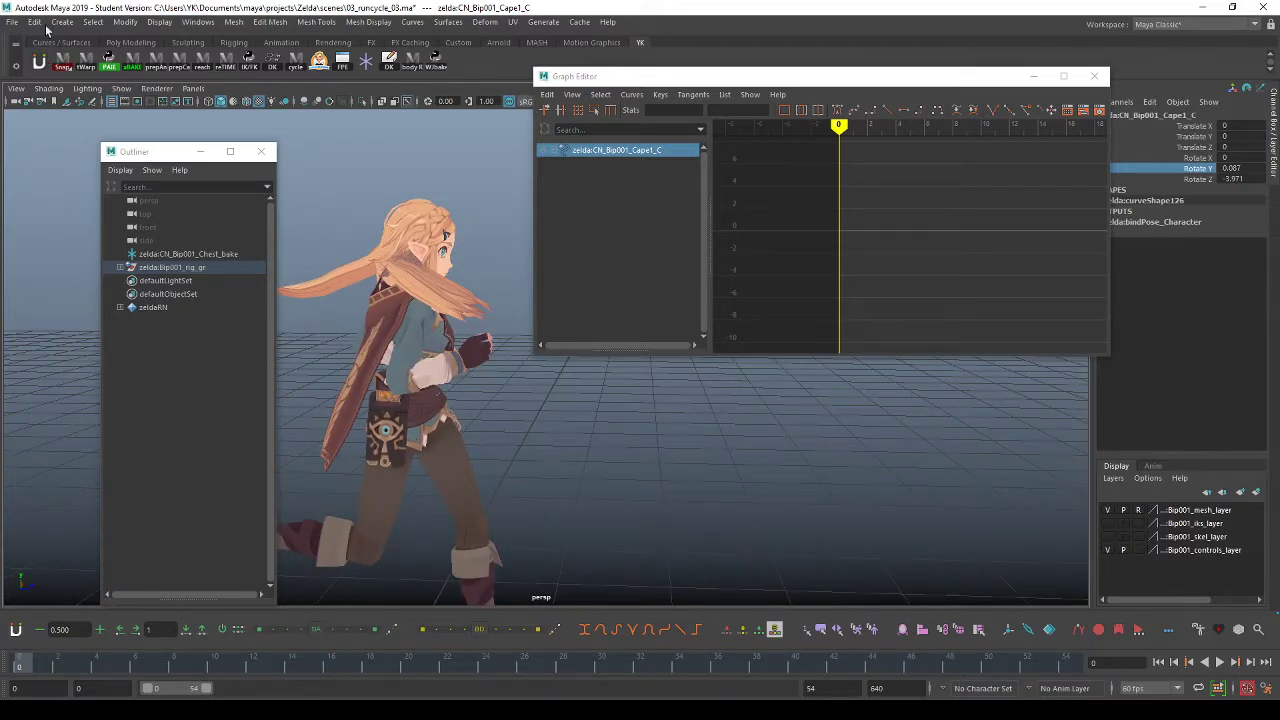
Reopen the recent scene 03_runcycle_03.ma without saving the current changes and dismiss the loading message.
{"action": "left_click", "coordinate": [9, 22]}
{"action": "mouse_move", "coordinate": [178, 439]}
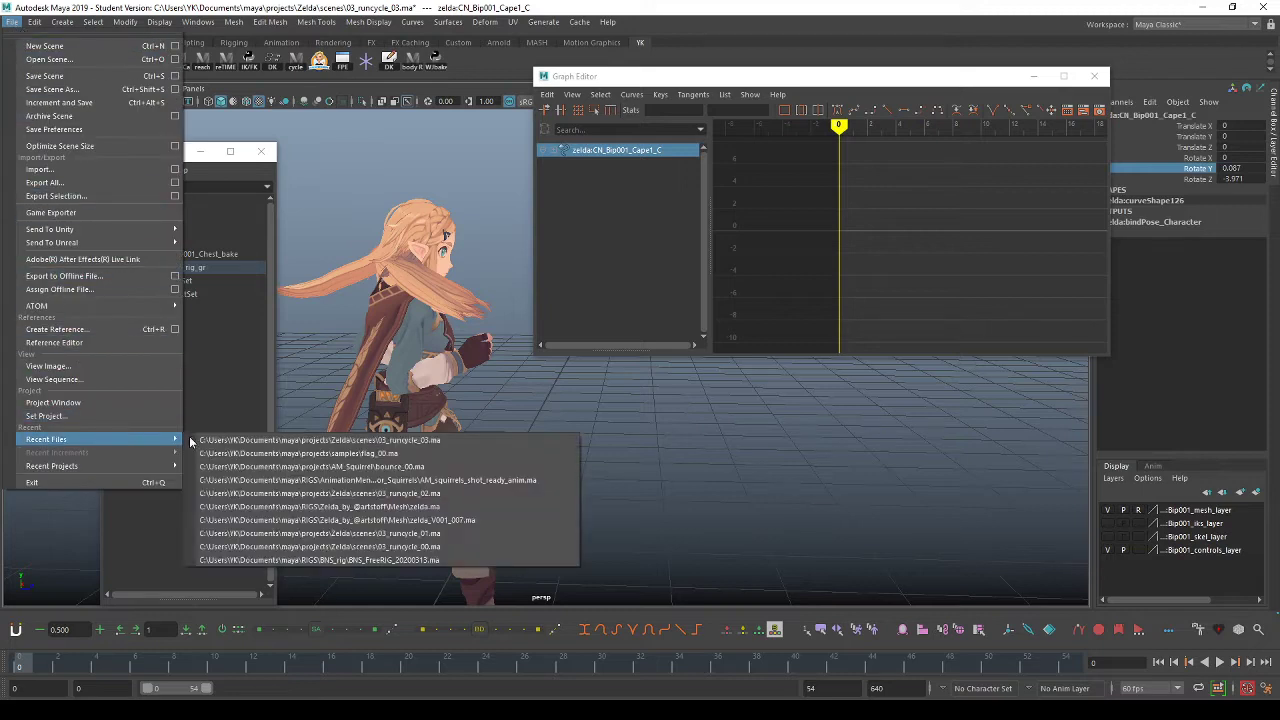
{"action": "left_click", "coordinate": [350, 440]}
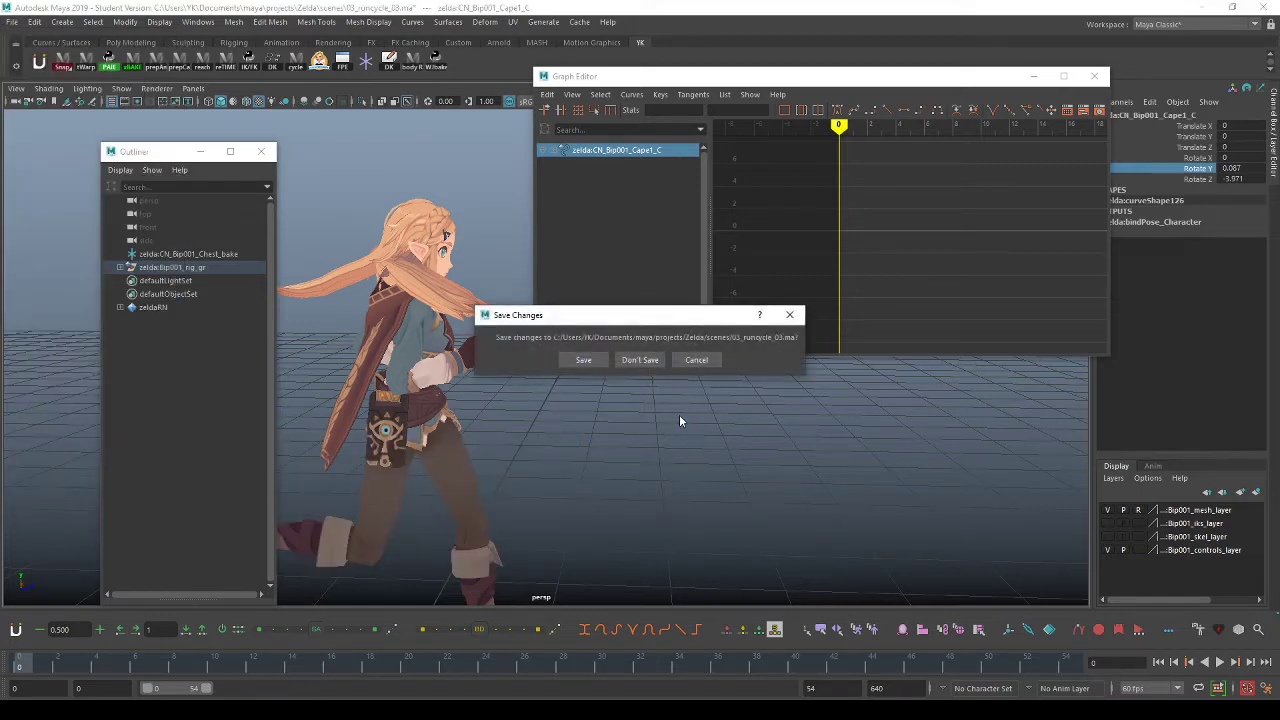
{"action": "left_click", "coordinate": [650, 362]}
{"action": "left_click", "coordinate": [620, 368]}
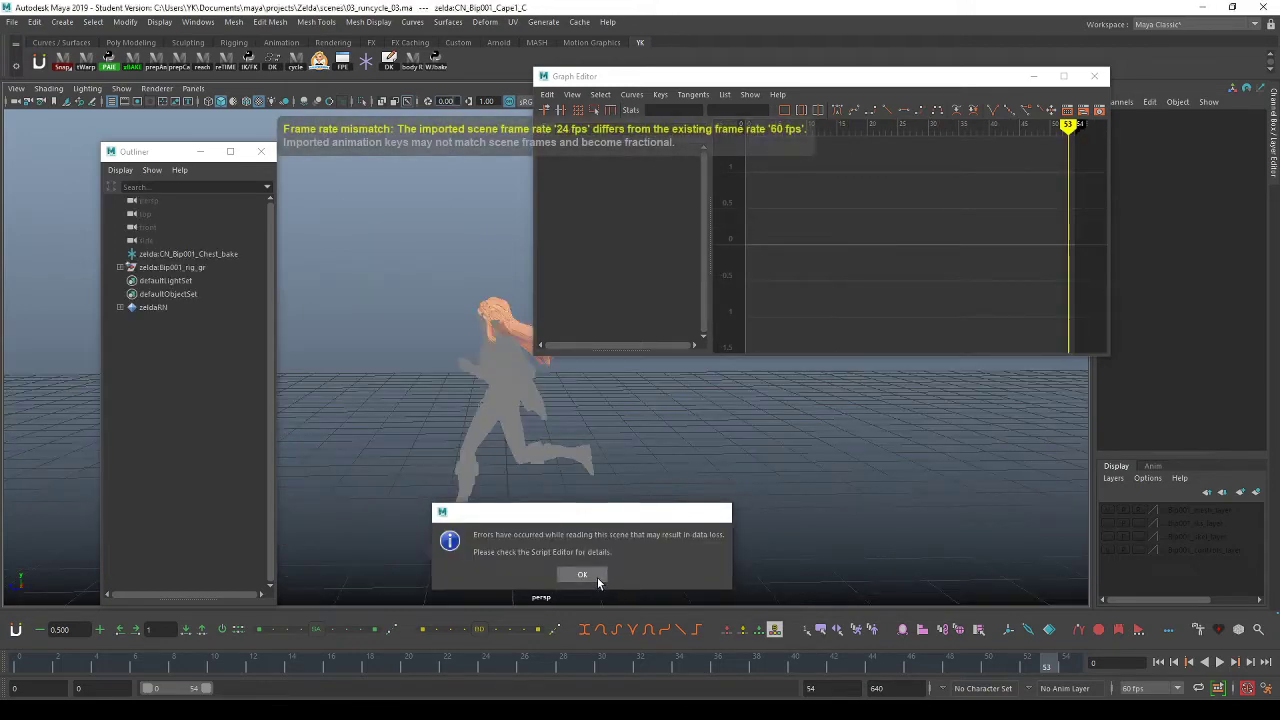
{"action": "left_click", "coordinate": [597, 577]}
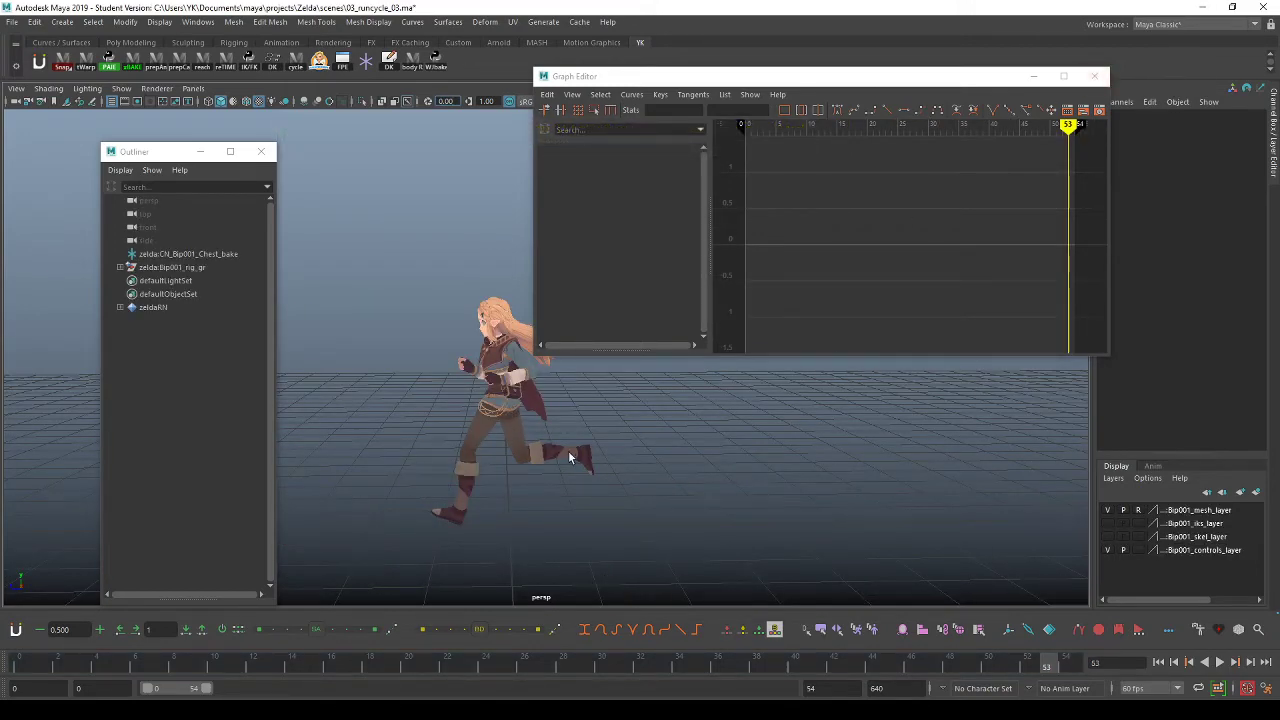
Frame the character closely from the side and play back the run to examine the head motion.
{"action": "right_click_drag", "start_coordinate": [571, 457], "coordinate": [626, 471], "text": "alt"}
{"action": "middle_click_drag", "start_coordinate": [626, 471], "coordinate": [562, 456], "text": "alt"}
{"action": "right_click_drag", "start_coordinate": [562, 456], "coordinate": [554, 441], "text": "alt"}
{"action": "middle_click_drag", "start_coordinate": [554, 441], "coordinate": [544, 445], "text": "alt"}
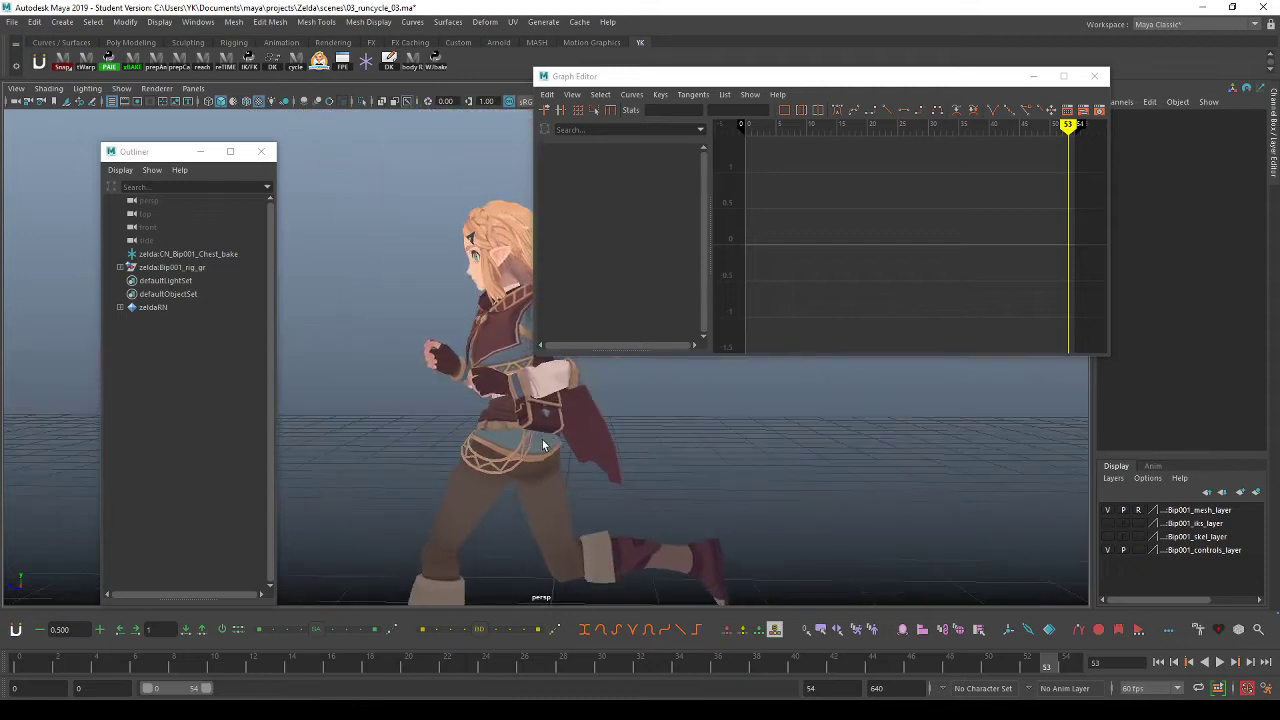
{"action": "key", "text": "alt+v"}
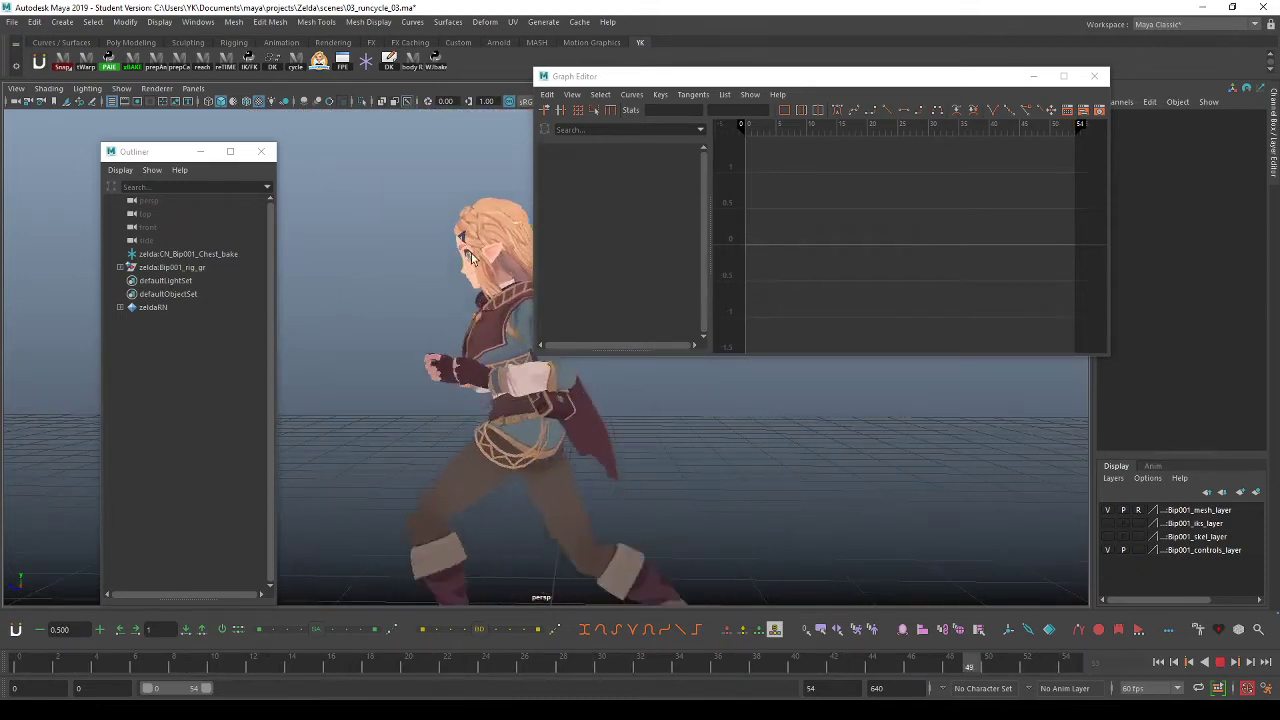
{"action": "key", "text": "alt+v"}
Open AnimSchoolPicker, select the Head and Neck controls together, and go to frame 0.
{"action": "left_click", "coordinate": [319, 61]}
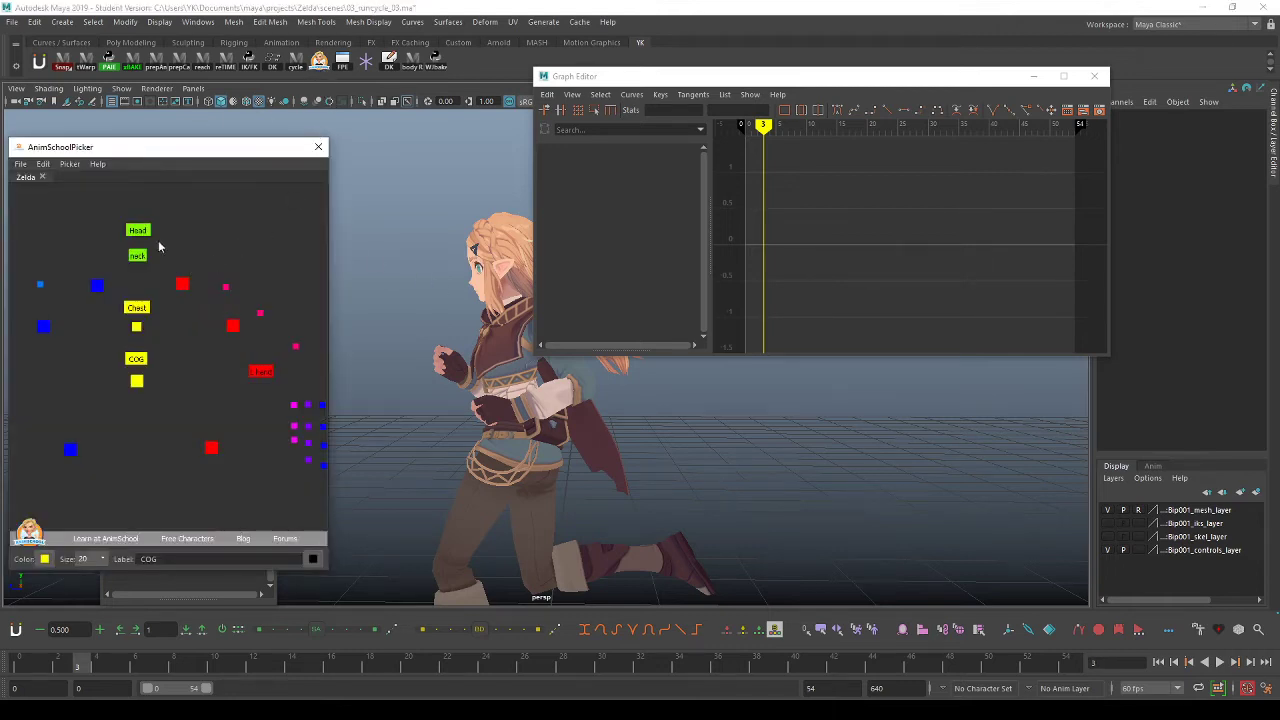
{"action": "left_click", "coordinate": [137, 257]}
{"action": "left_click", "coordinate": [20, 666]}
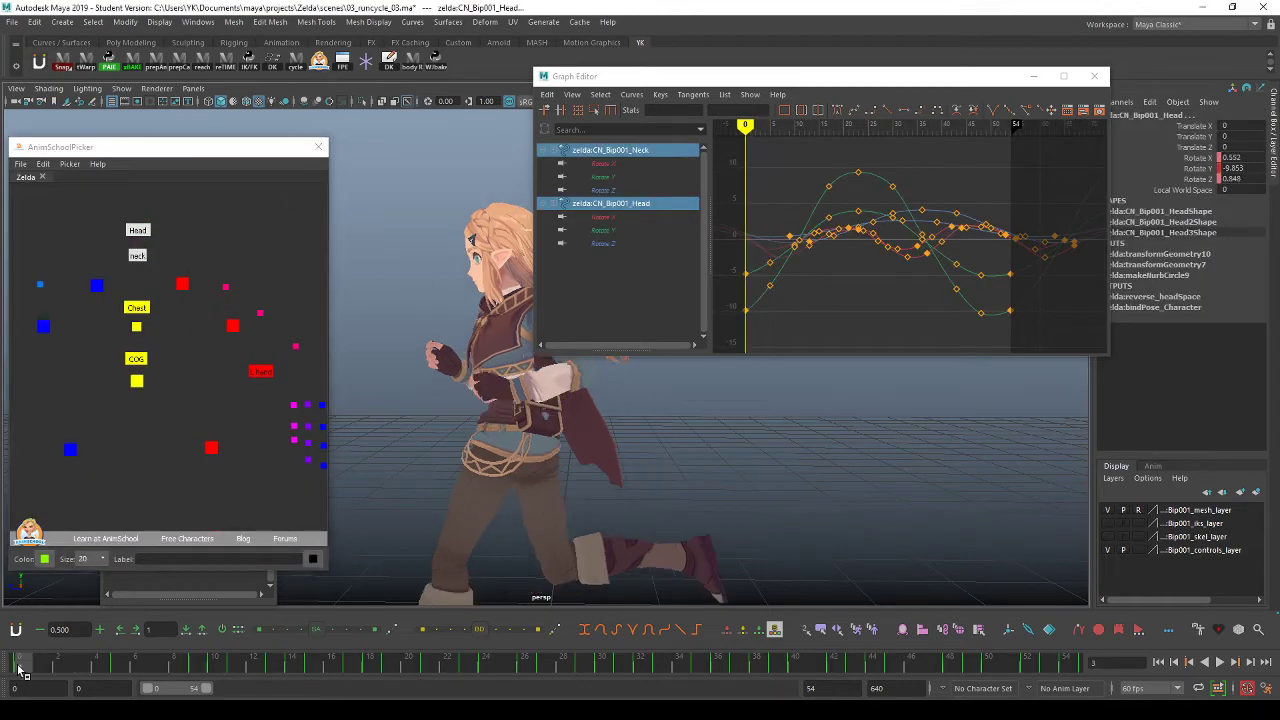
Try the run cycle with the Neck and Head animation deleted and only frame 0 keyed, and undo the change.
{"action": "left_click", "coordinate": [396, 68]}
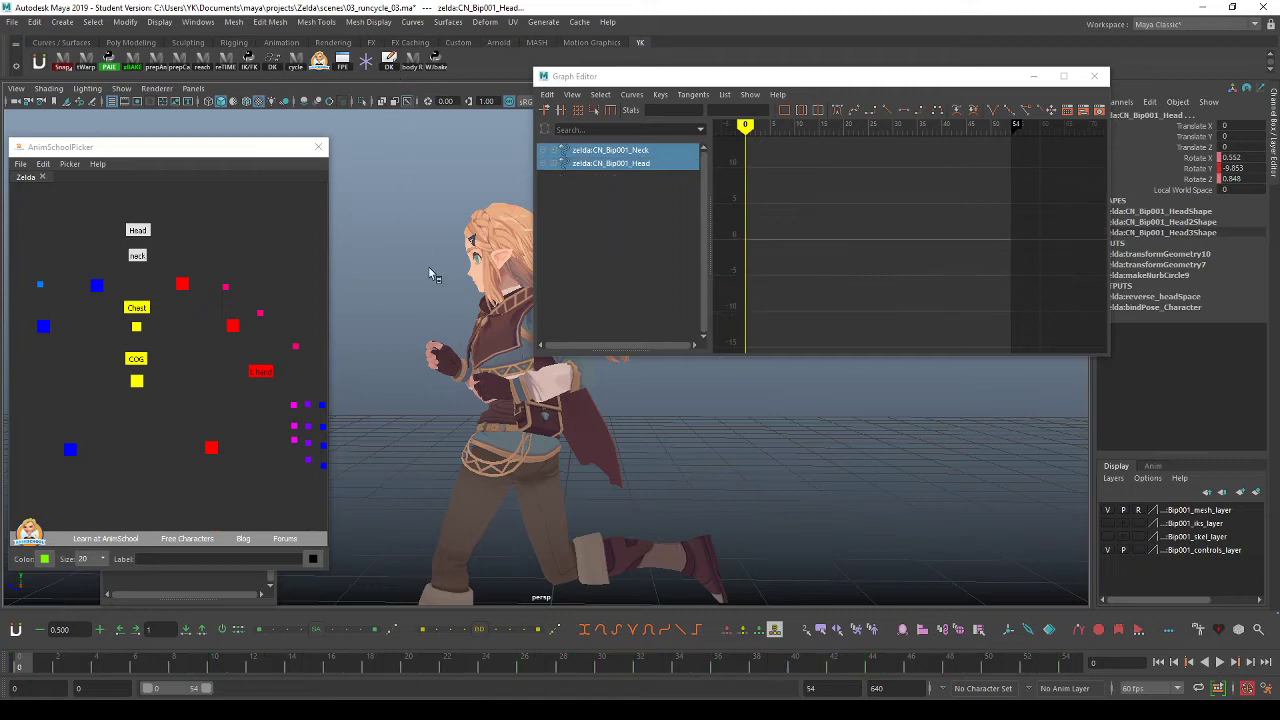
{"action": "key", "text": "s"}
{"action": "left_click_drag", "start_coordinate": [451, 379], "coordinate": [484, 384], "text": "alt"}
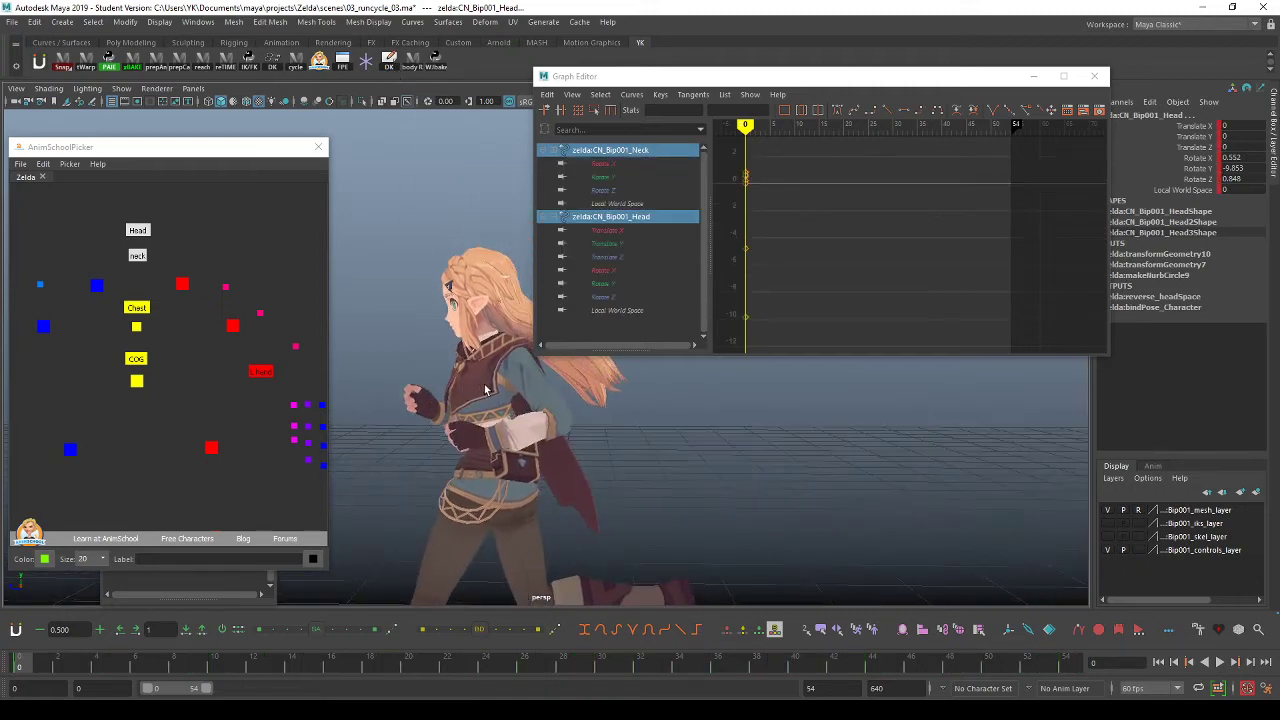
{"action": "key", "text": "alt+v"}
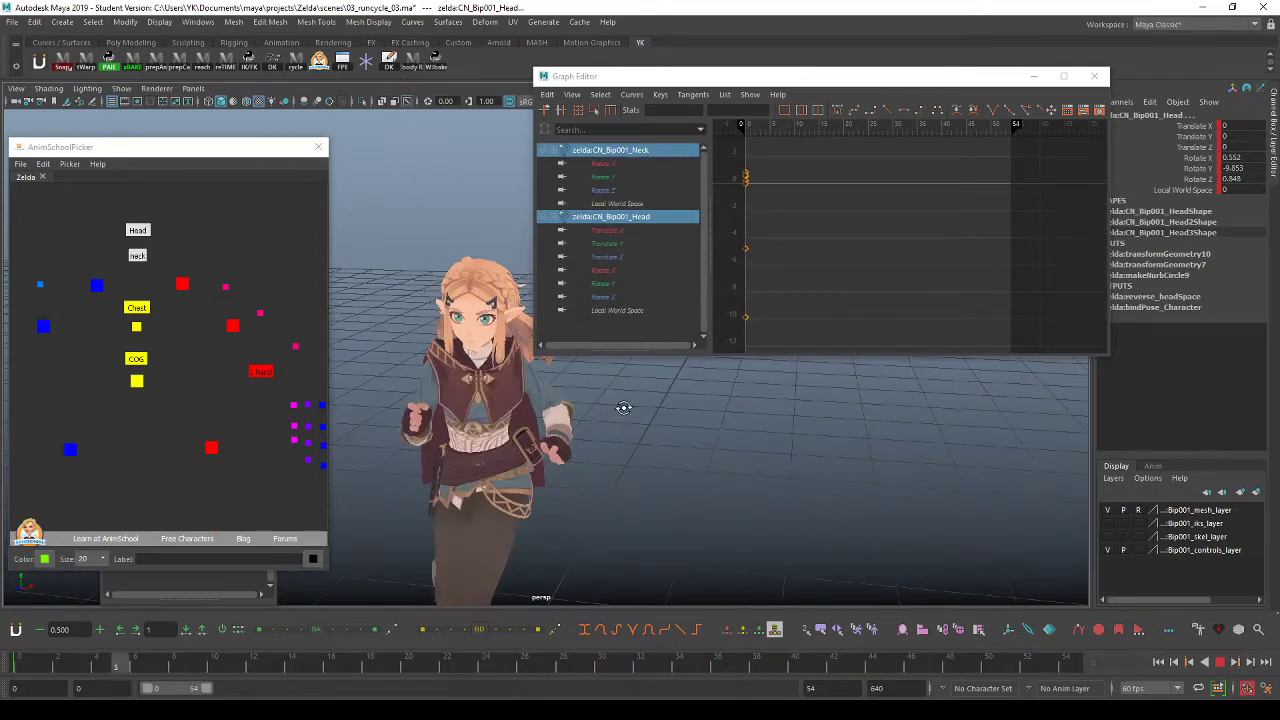
{"action": "key", "text": "alt+v"}
{"action": "key", "text": "ctrl+z"}
{"action": "key", "text": "ctrl+z"}
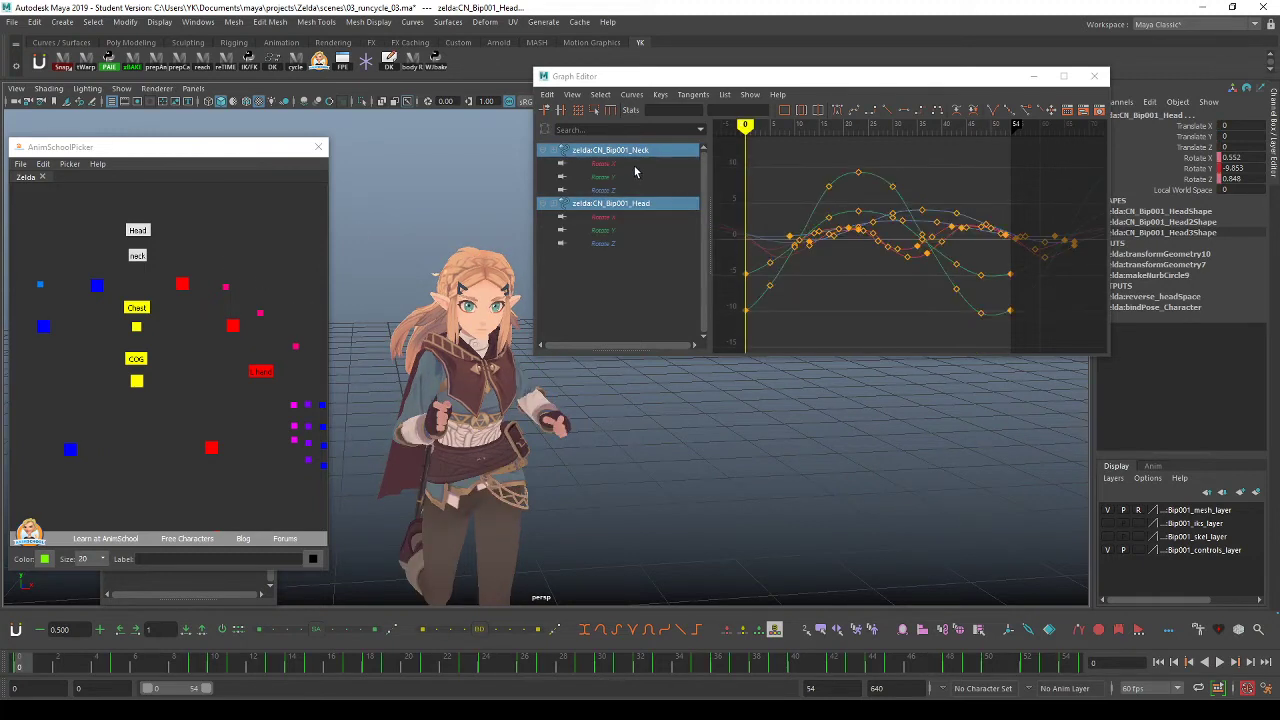
Isolate the Rotate X curves of Neck and Head in a wider Graph Editor and compare their timing offset.
{"action": "left_click", "coordinate": [601, 163]}
{"action": "left_click", "coordinate": [601, 216], "text": "ctrl"}
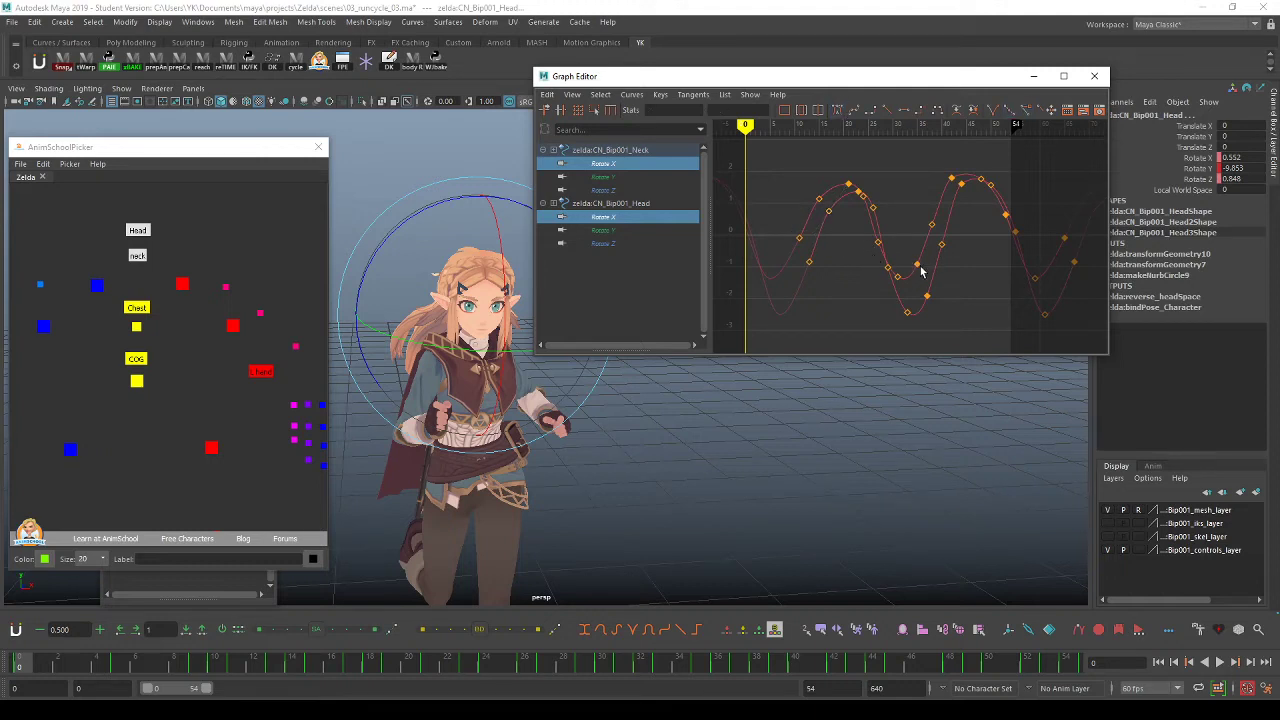
{"action": "middle_click_drag", "start_coordinate": [921, 270], "coordinate": [904, 268], "text": "alt"}
{"action": "right_click_drag", "start_coordinate": [904, 268], "coordinate": [965, 268], "text": "alt+shift"}
{"action": "middle_click_drag", "start_coordinate": [905, 266], "coordinate": [938, 267], "text": "alt"}
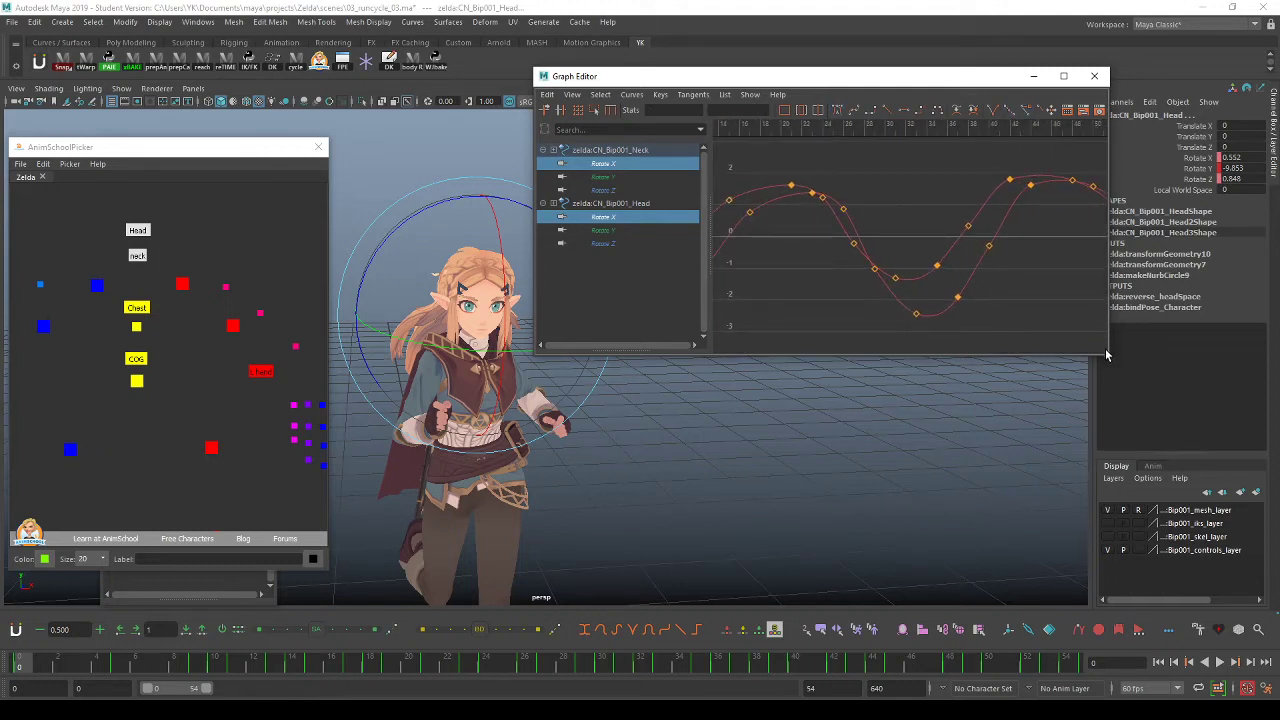
{"action": "left_click_drag", "start_coordinate": [1107, 356], "coordinate": [1135, 366]}
{"action": "right_click_drag", "start_coordinate": [1145, 330], "coordinate": [1078, 310], "text": "alt"}
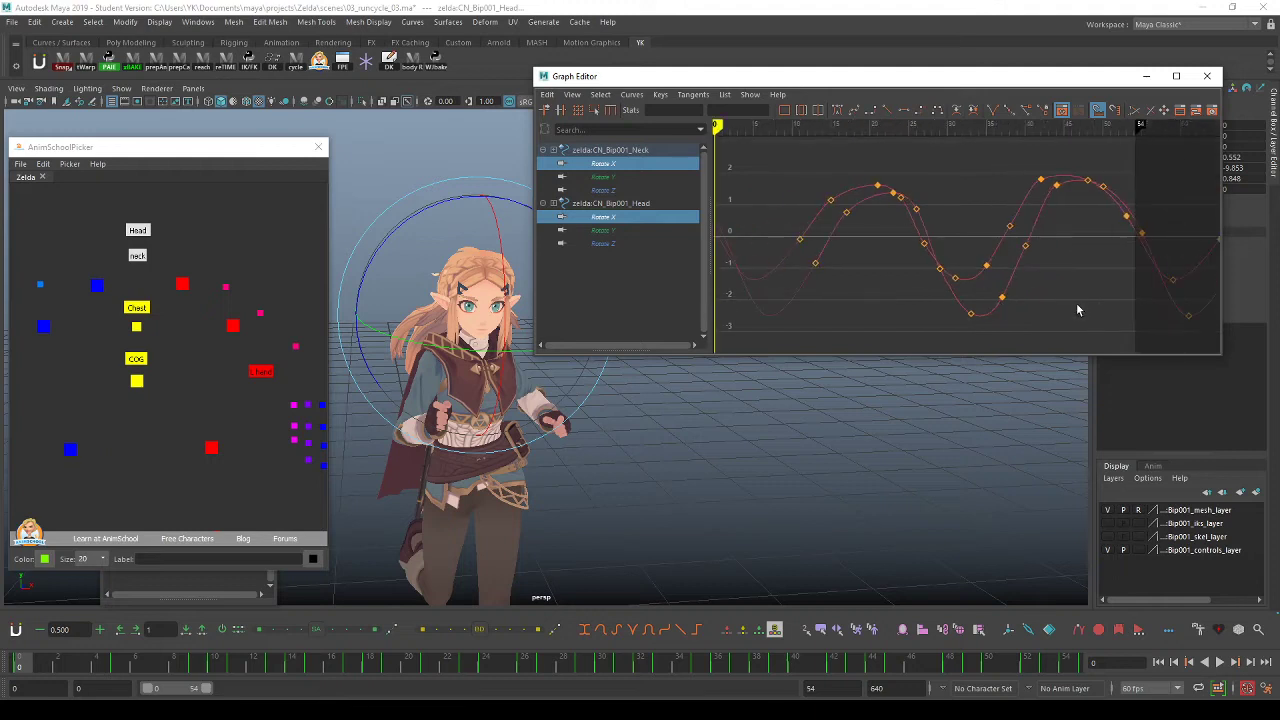
{"action": "middle_click_drag", "start_coordinate": [831, 226], "coordinate": [879, 254], "text": "alt"}
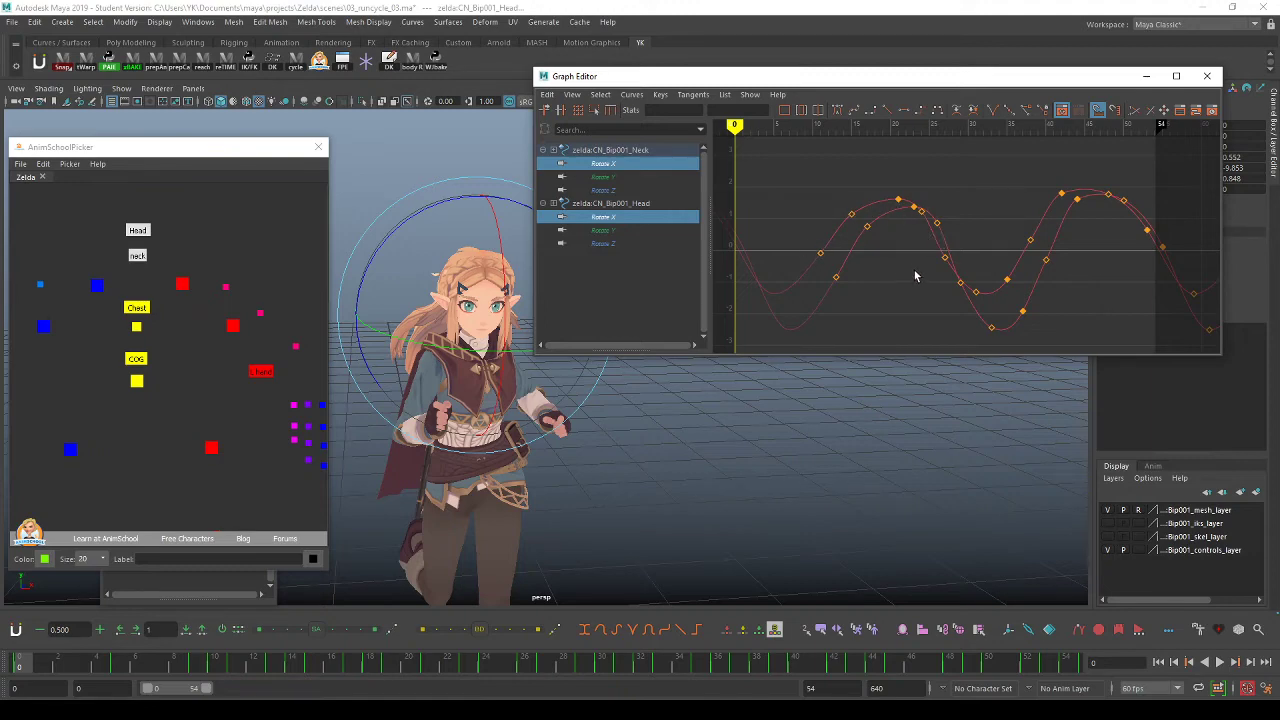
Play back the run from a close side view and compare the head's nodding with the Neck and Head Rotate X curves.
{"action": "left_click_drag", "start_coordinate": [830, 410], "coordinate": [953, 416], "text": "alt"}
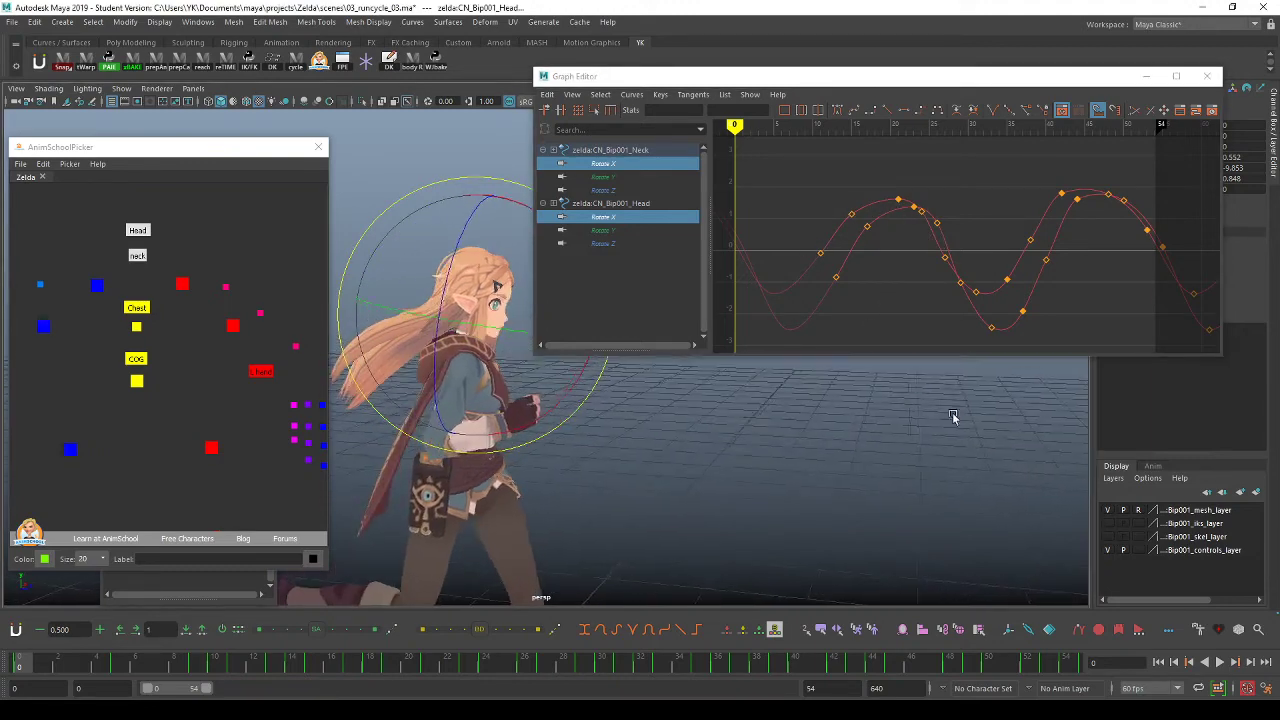
{"action": "middle_click_drag", "start_coordinate": [904, 298], "coordinate": [904, 290], "text": "alt"}
{"action": "key", "text": "alt+v"}
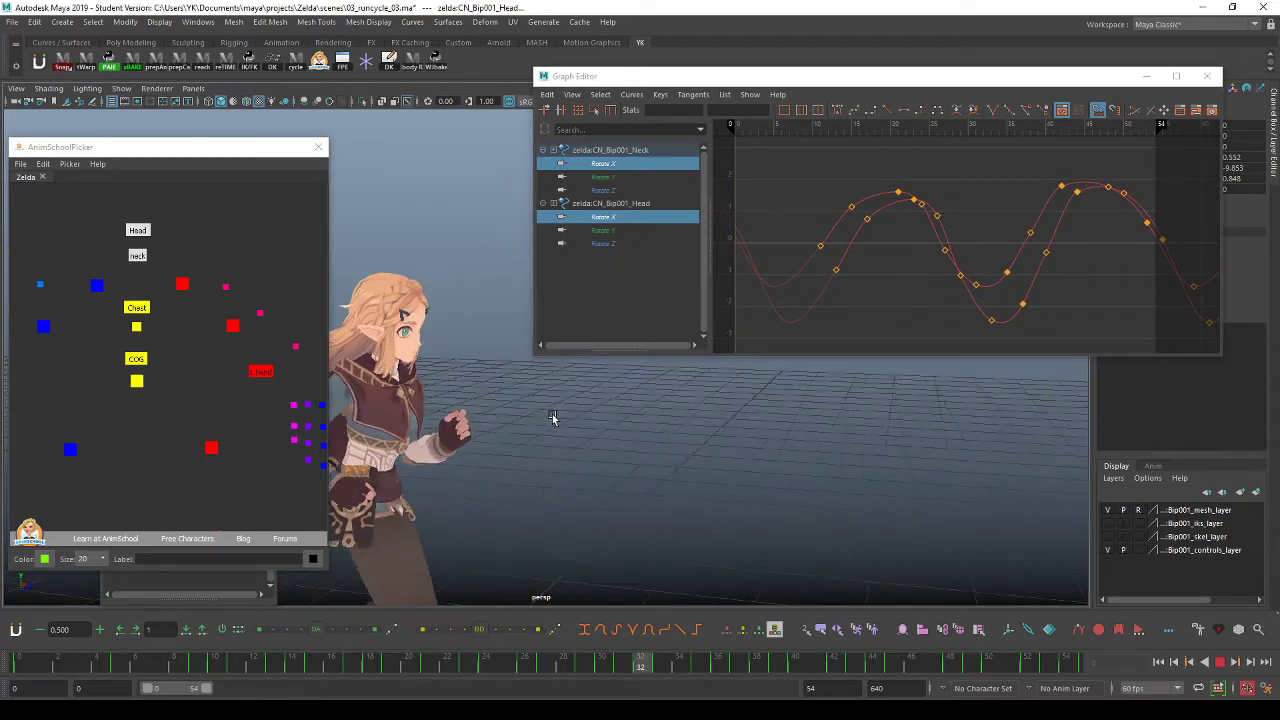
{"action": "right_click_drag", "start_coordinate": [546, 408], "coordinate": [587, 411], "text": "alt"}
{"action": "mouse_move", "coordinate": [587, 411]}
{"action": "middle_mouse_down", "text": "alt"}
{"action": "mouse_move", "coordinate": [506, 454]}
{"action": "mouse_move", "coordinate": [584, 433]}
{"action": "middle_mouse_up", "text": "alt"}
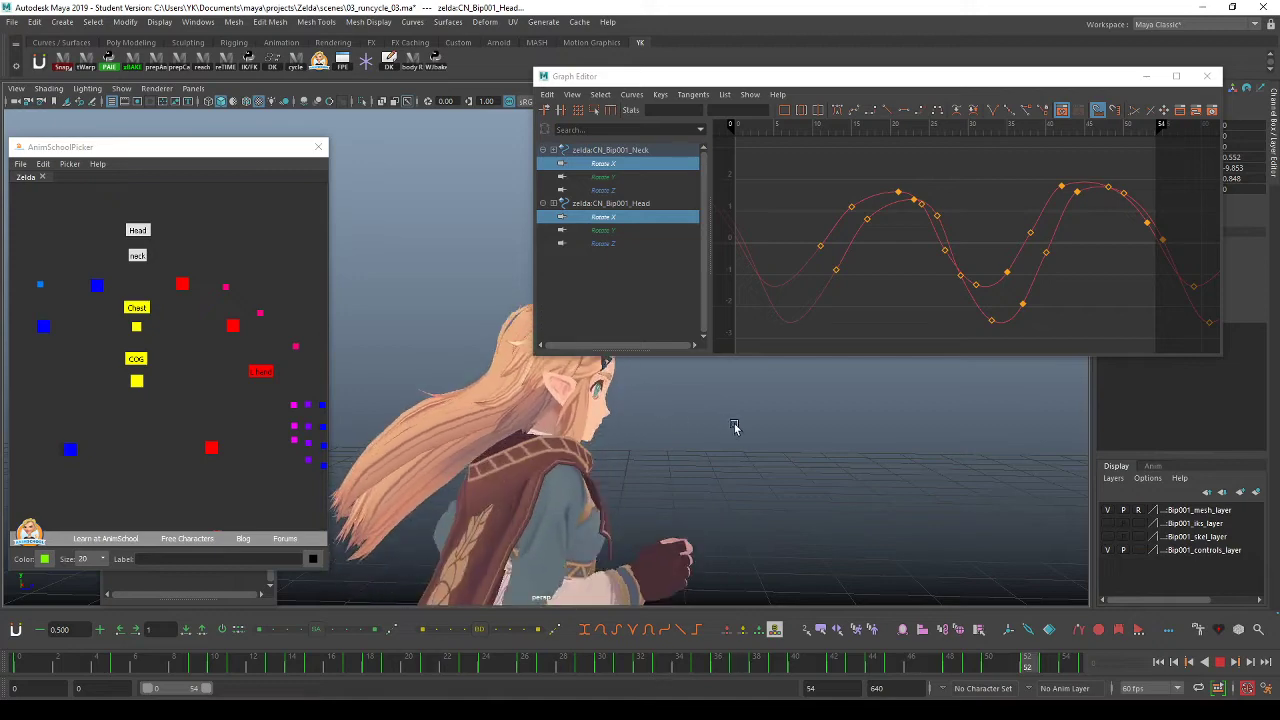
{"action": "middle_click_drag", "start_coordinate": [734, 426], "coordinate": [700, 451], "text": "alt"}
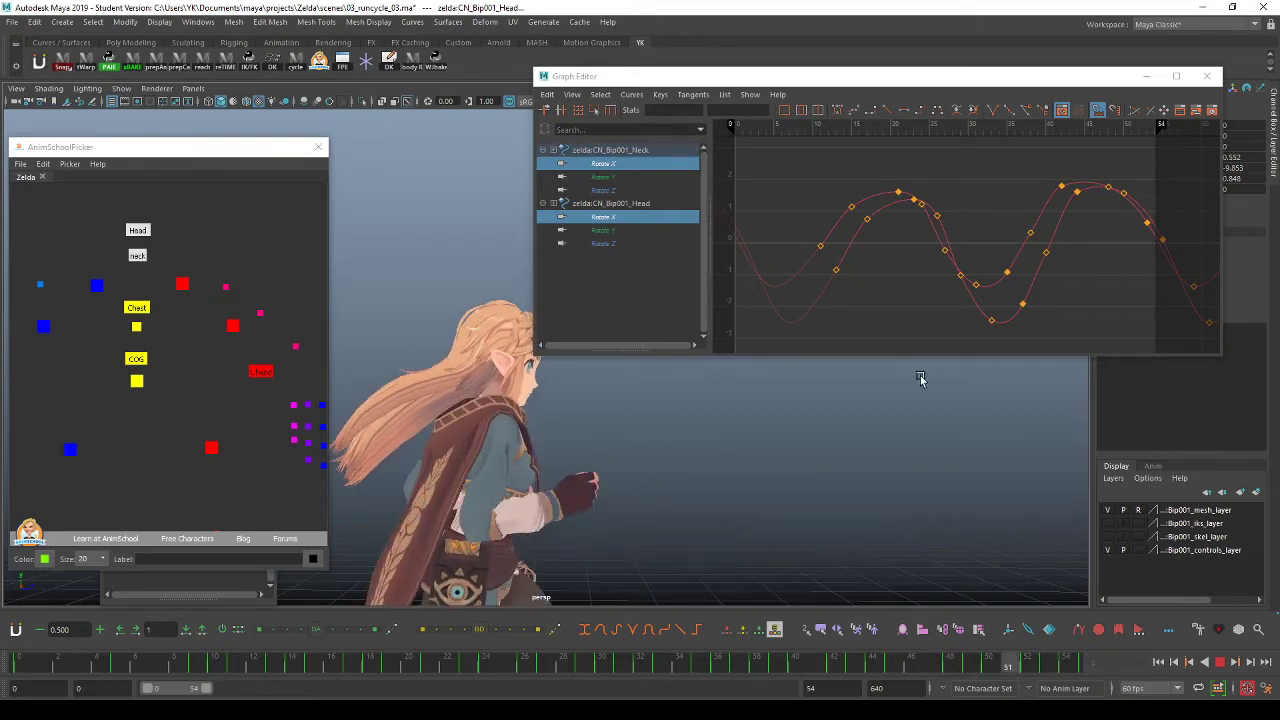
{"action": "key", "text": "alt+v"}
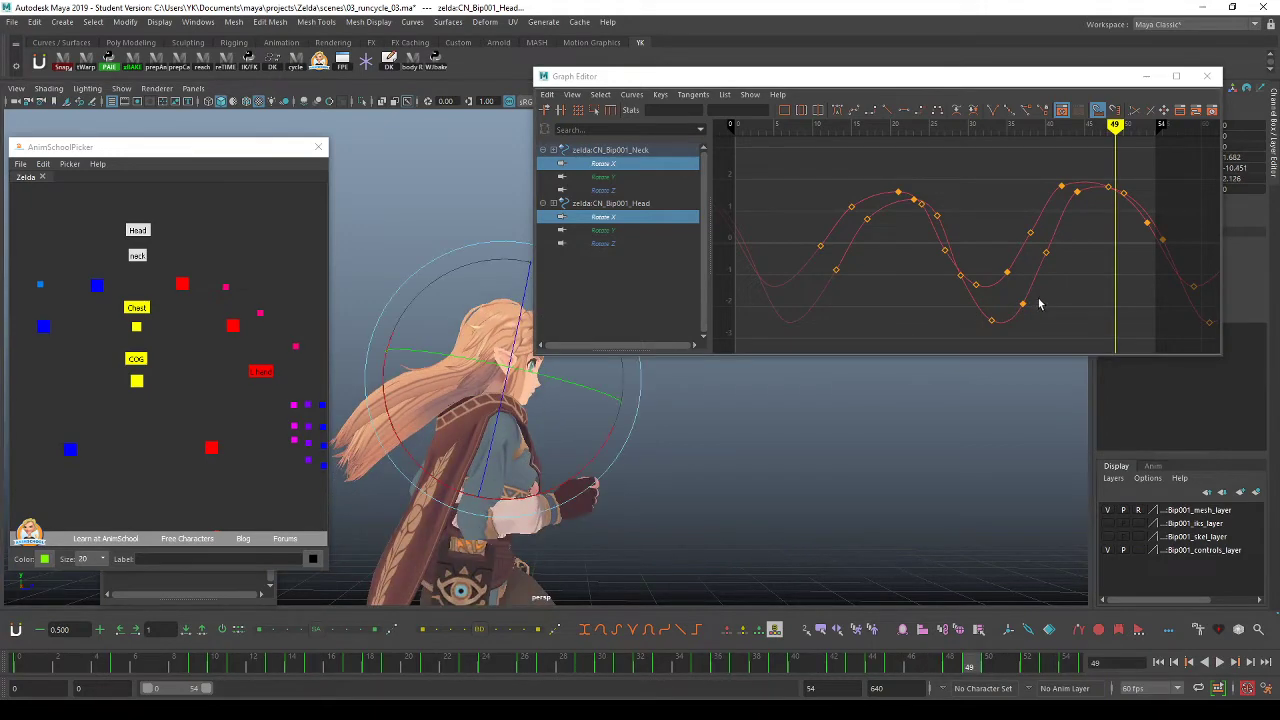
{"action": "middle_click_drag", "start_coordinate": [1041, 302], "coordinate": [988, 297], "text": "alt"}
{"action": "right_click_drag", "start_coordinate": [988, 297], "coordinate": [1022, 270], "text": "alt+shift"}
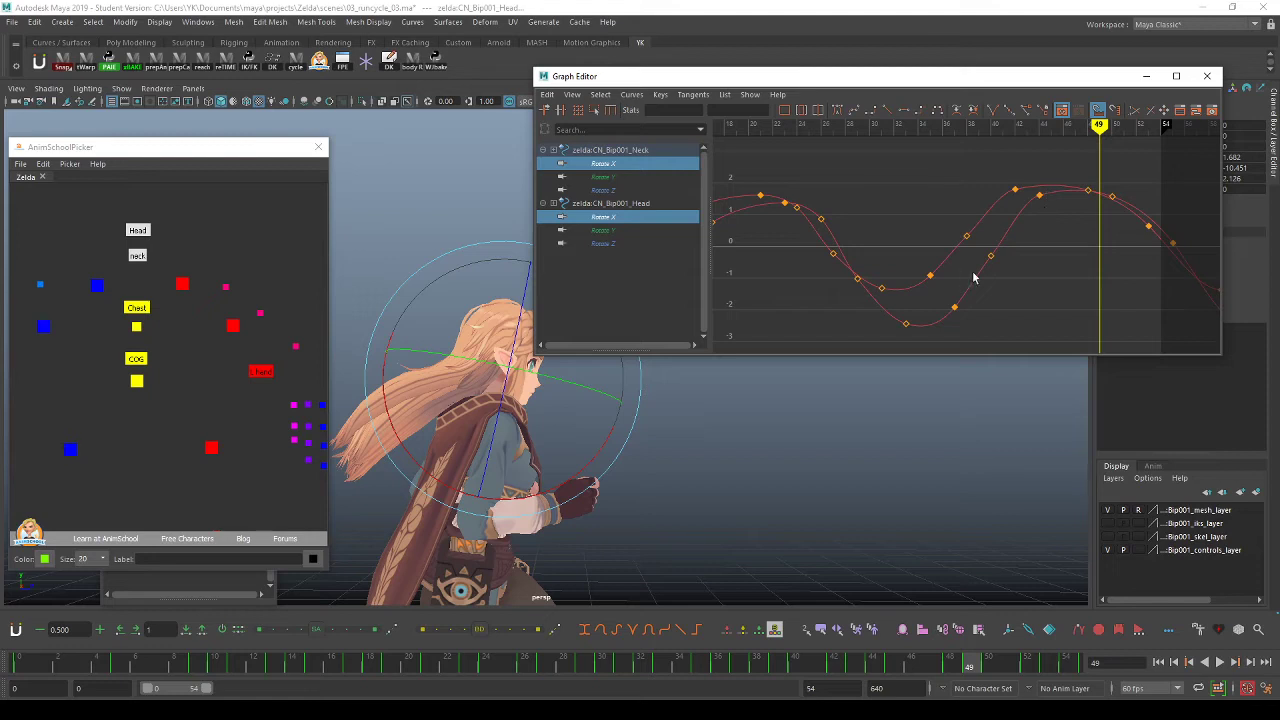
Deselect the Neck and Head controls and return the run cycle to frame 0.
{"action": "mouse_move", "coordinate": [978, 298]}
{"action": "middle_mouse_down", "text": "alt"}
{"action": "mouse_move", "coordinate": [994, 306]}
{"action": "mouse_move", "coordinate": [977, 294]}
{"action": "middle_mouse_up", "text": "alt"}
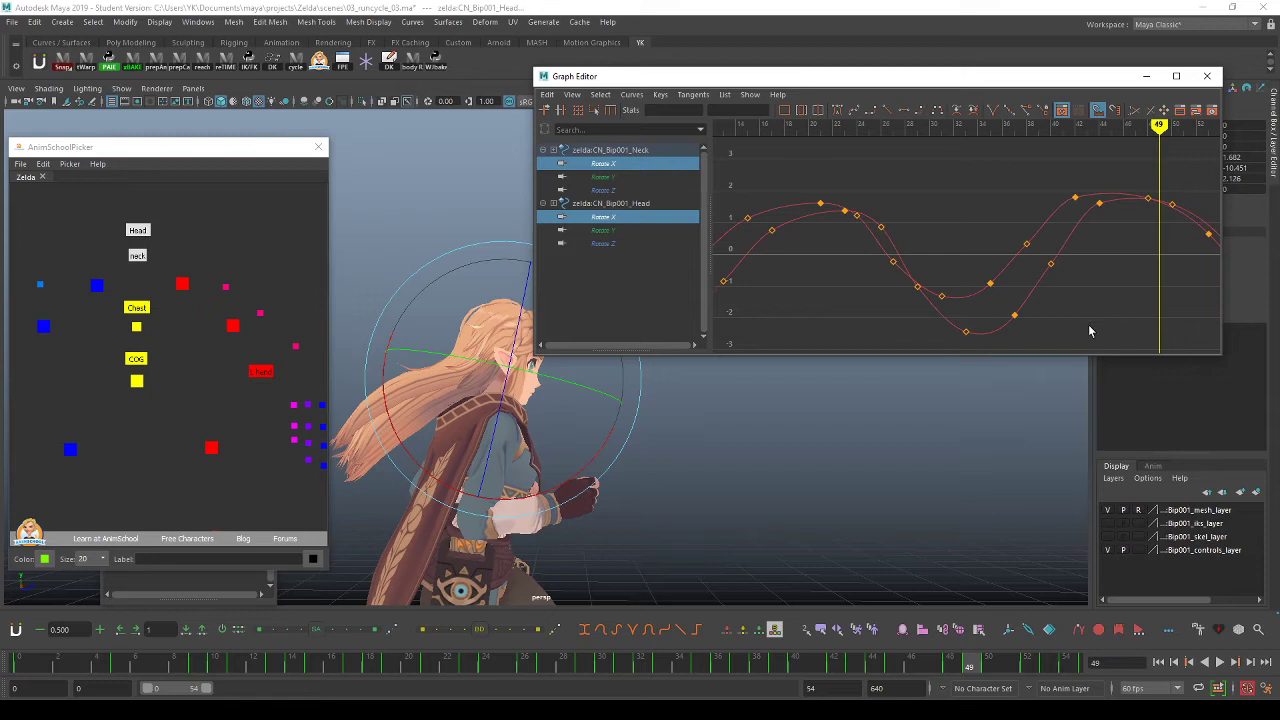
{"action": "left_click_drag", "start_coordinate": [728, 424], "coordinate": [713, 438], "text": "alt"}
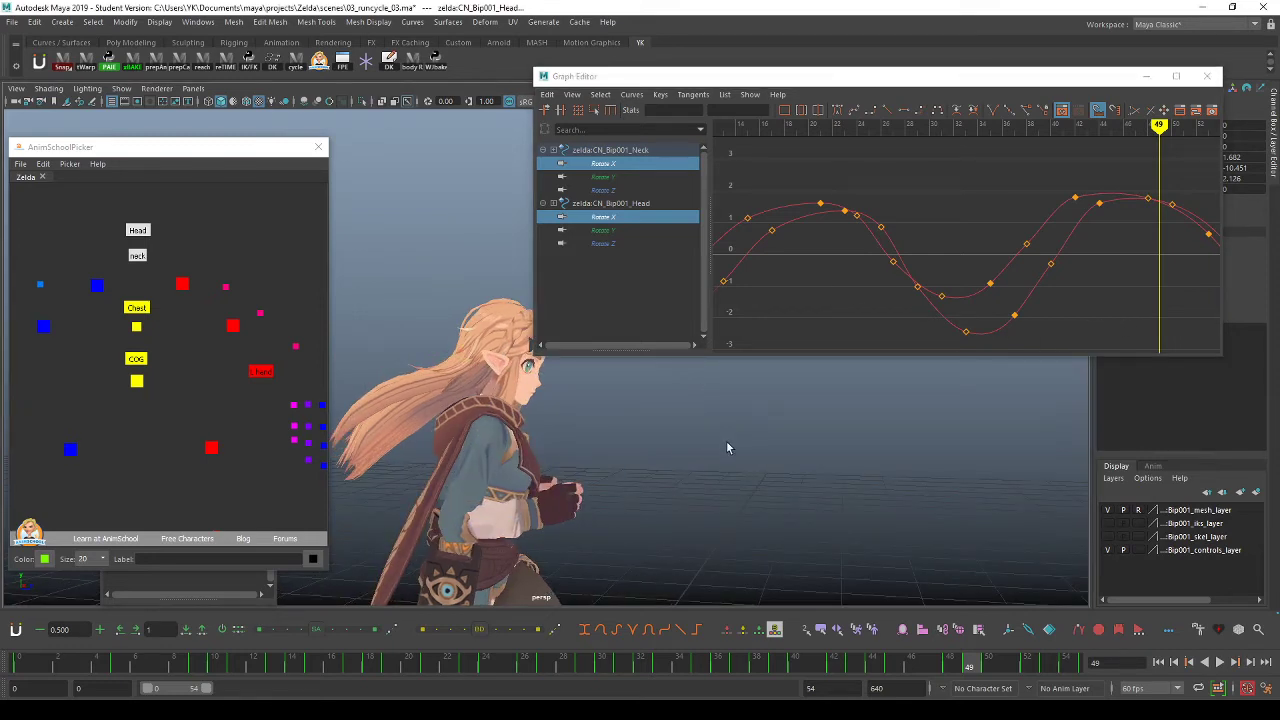
{"action": "left_click", "coordinate": [672, 483]}
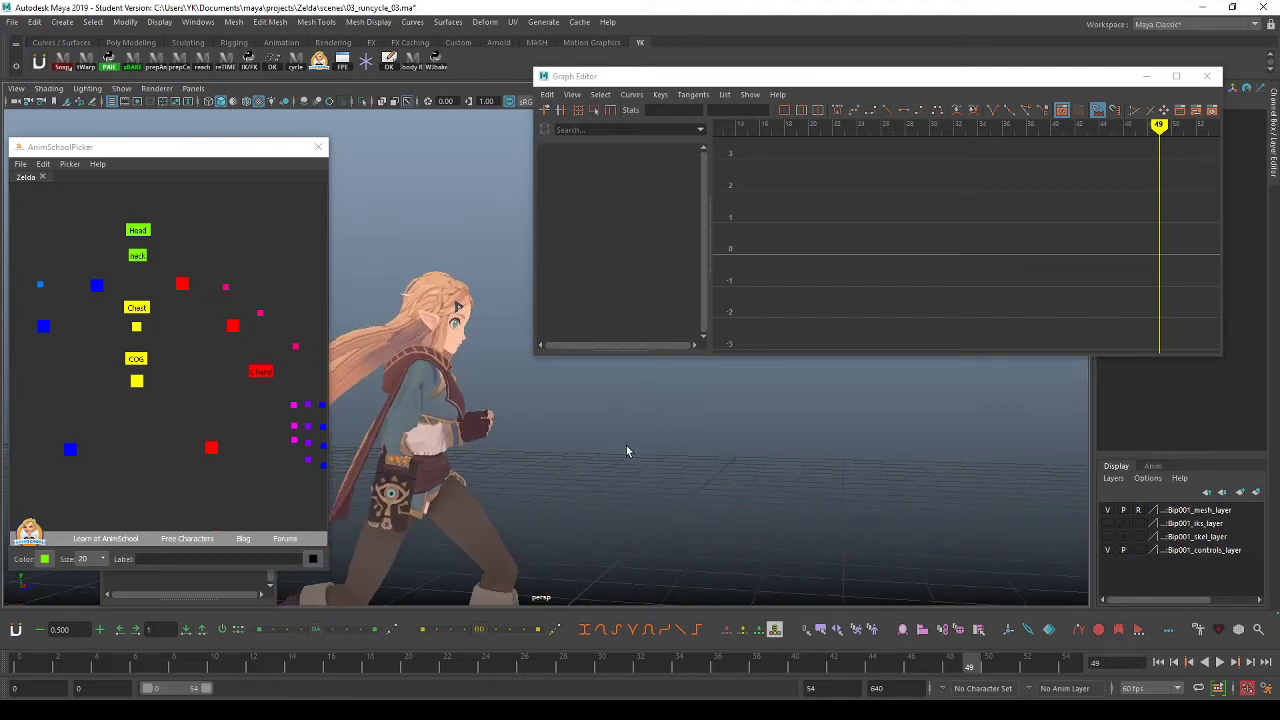
{"action": "left_click", "coordinate": [27, 665]}
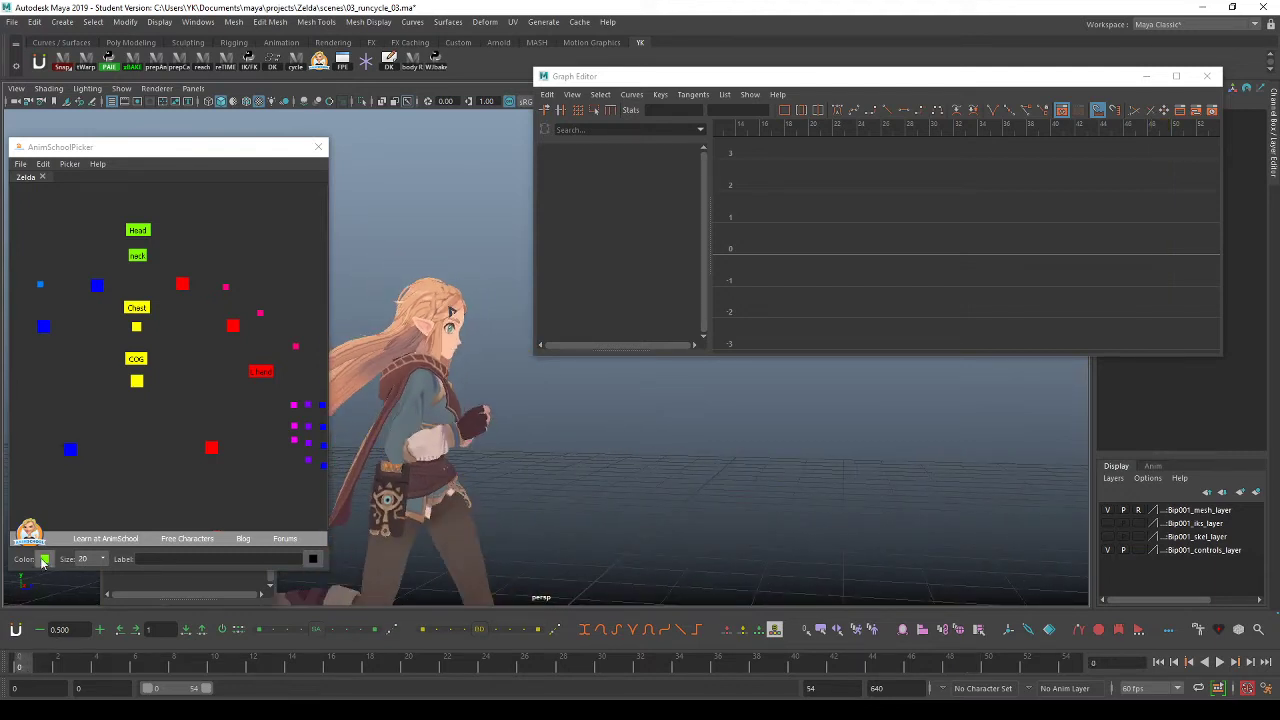
Open the scene 02_ready_02.ma without saving the changes to the run cycle, and dismiss the student-version and error notices.
{"action": "left_click", "coordinate": [14, 22]}
{"action": "left_click", "coordinate": [40, 52]}
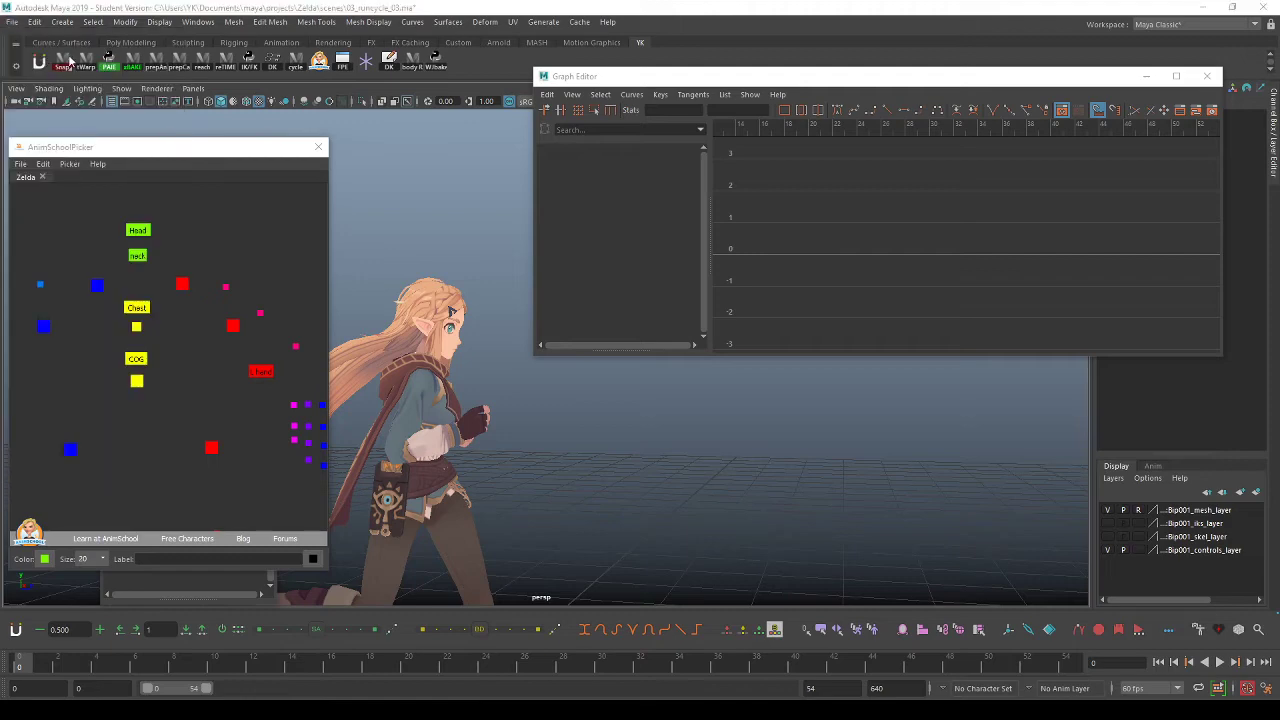
{"action": "left_click", "coordinate": [677, 338]}
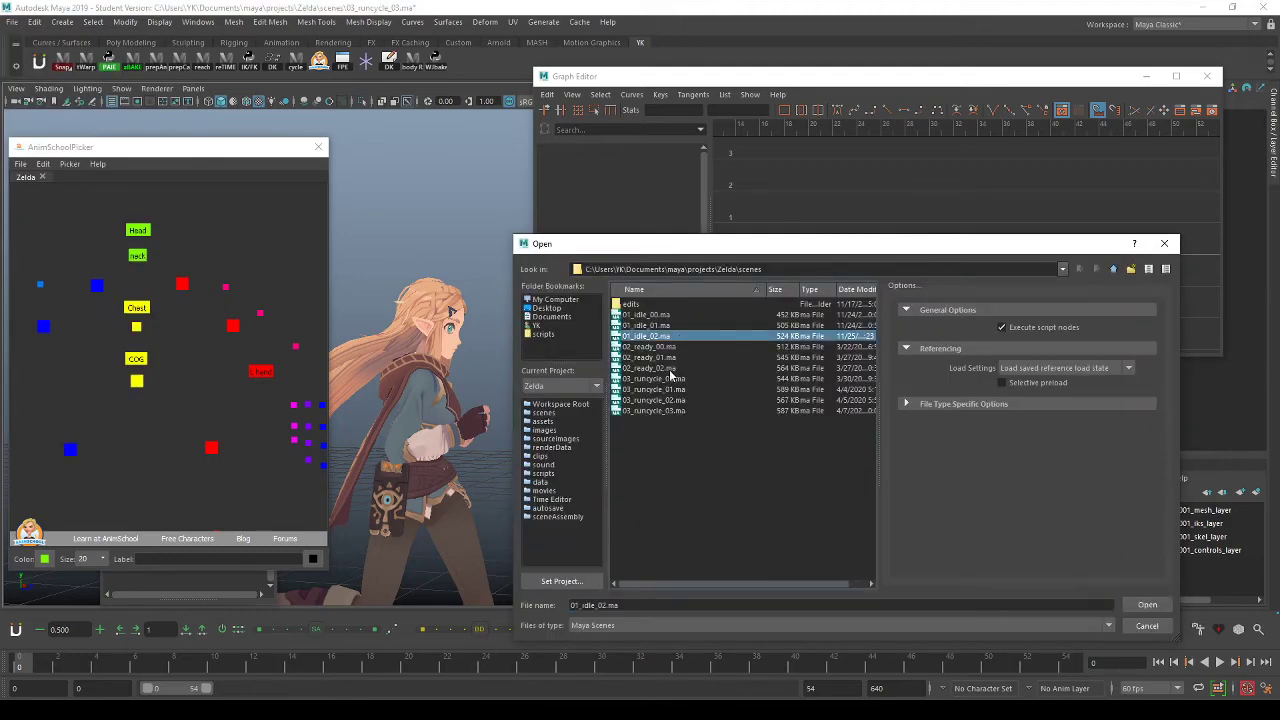
{"action": "double_click", "coordinate": [670, 377]}
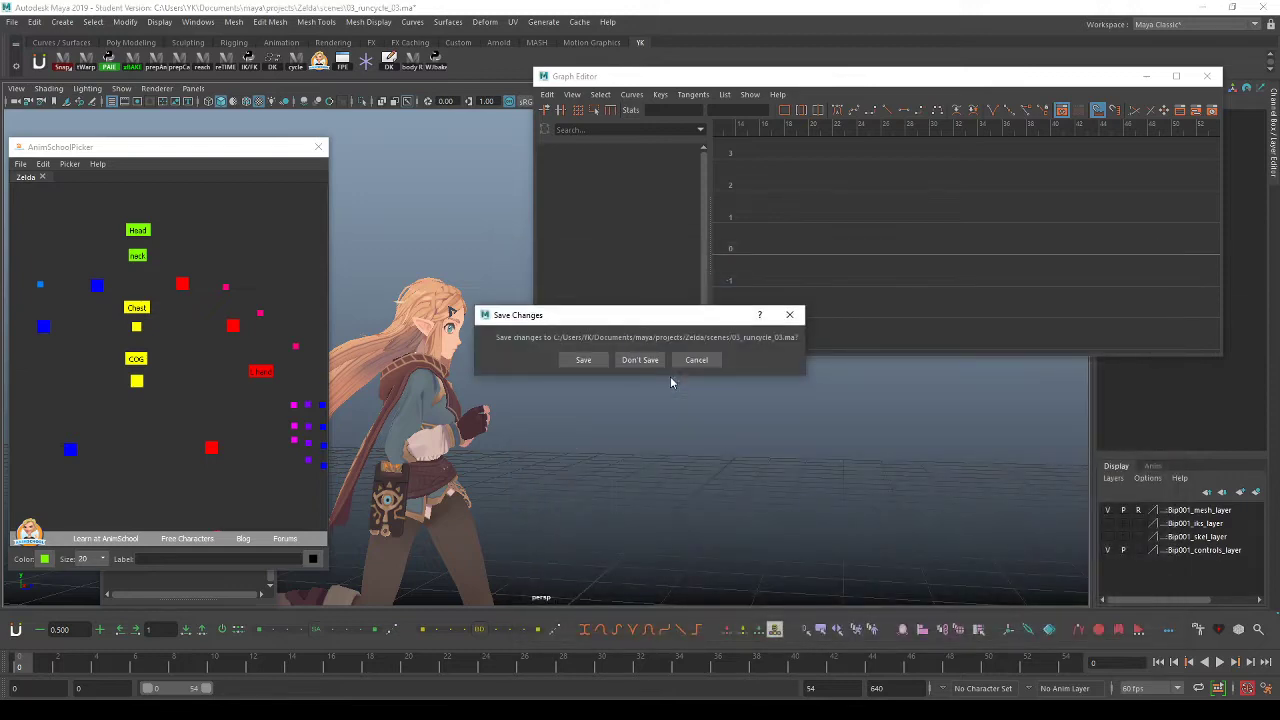
{"action": "left_click", "coordinate": [648, 361]}
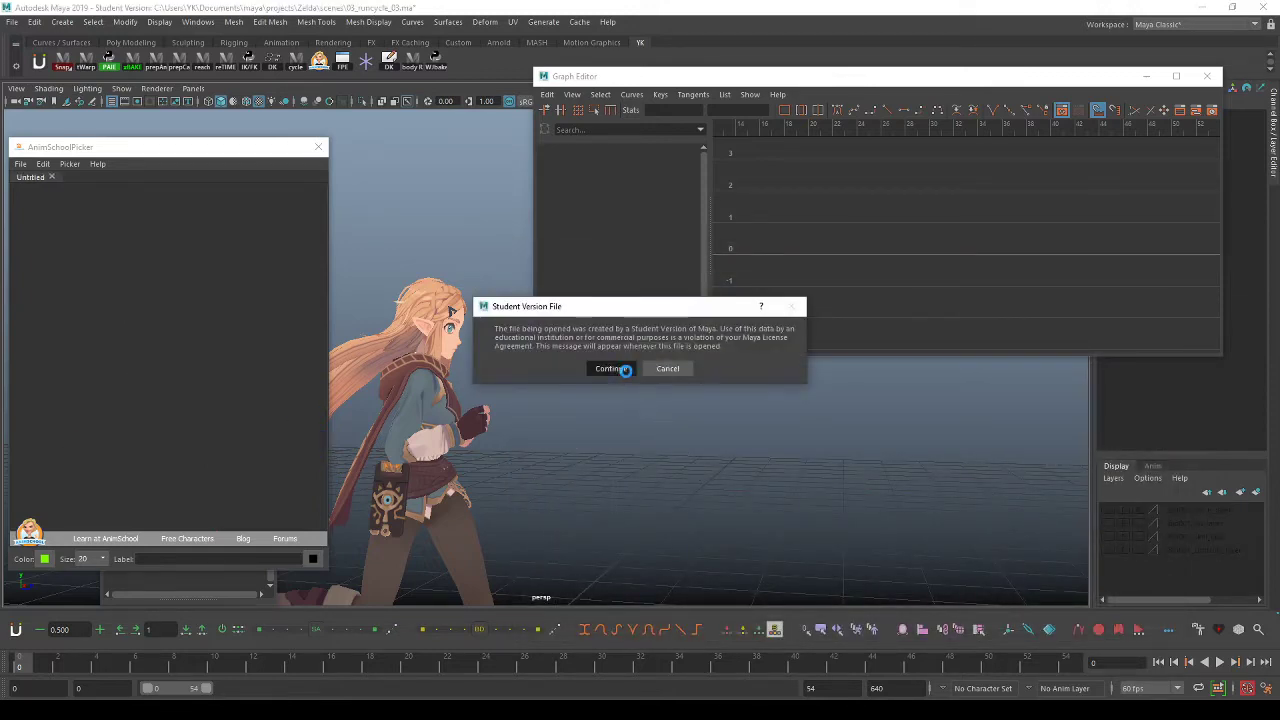
{"action": "left_click", "coordinate": [625, 369]}
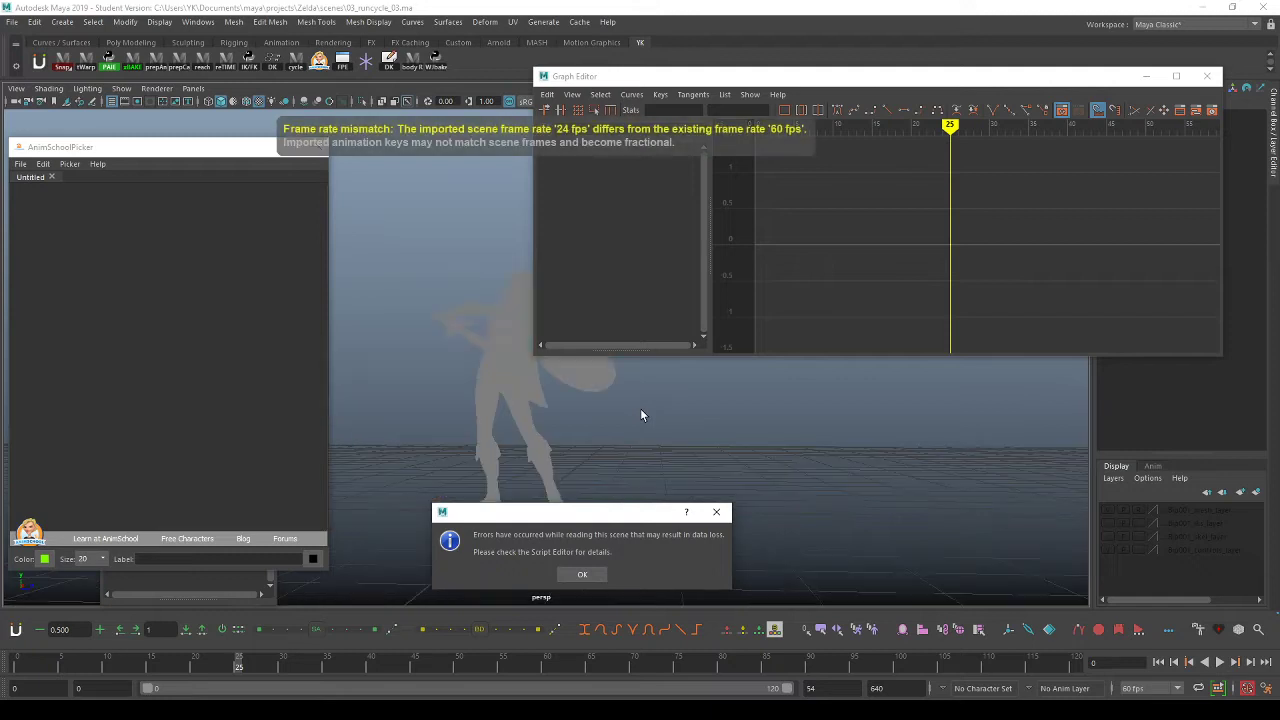
{"action": "left_click", "coordinate": [597, 574]}
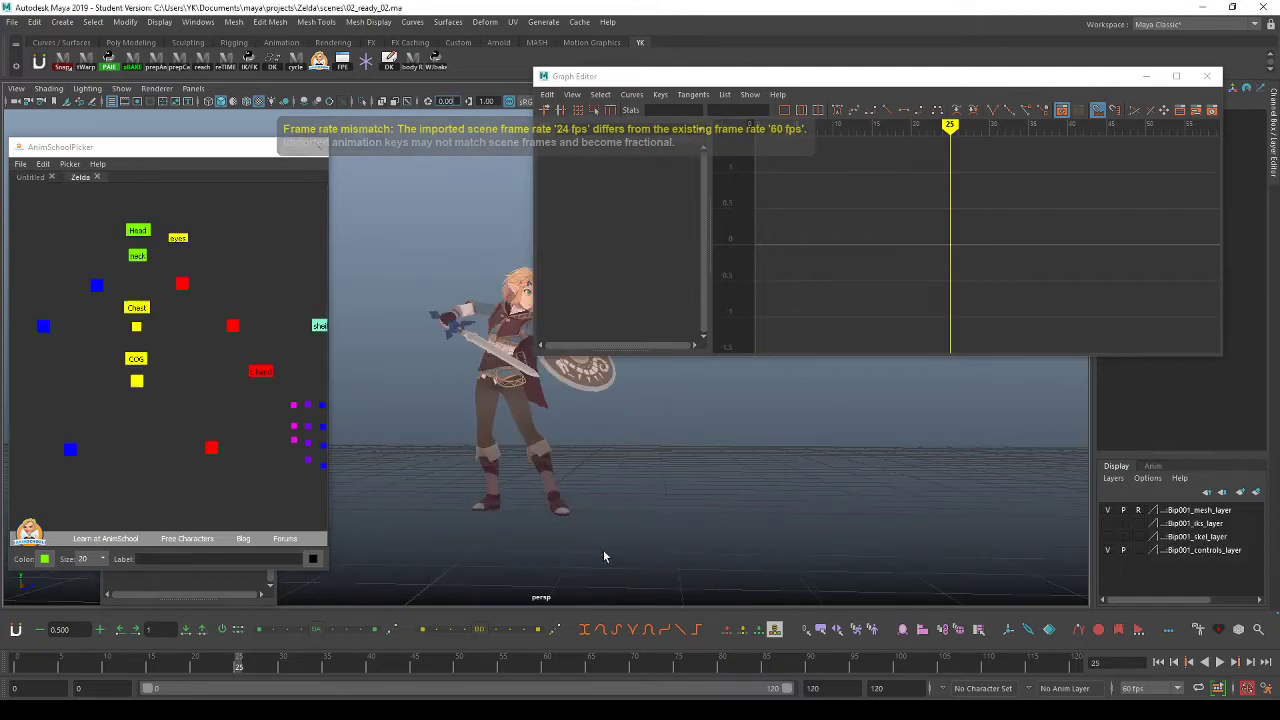
Close the Graph Editor and play back the ready animation from a closer front view of the character.
{"action": "left_click", "coordinate": [1207, 77]}
{"action": "middle_click_drag", "start_coordinate": [650, 390], "coordinate": [735, 392], "text": "alt"}
{"action": "scroll", "coordinate": [732, 394], "scroll_direction": "up", "scroll_amount": 3}
{"action": "key", "text": "alt+v"}
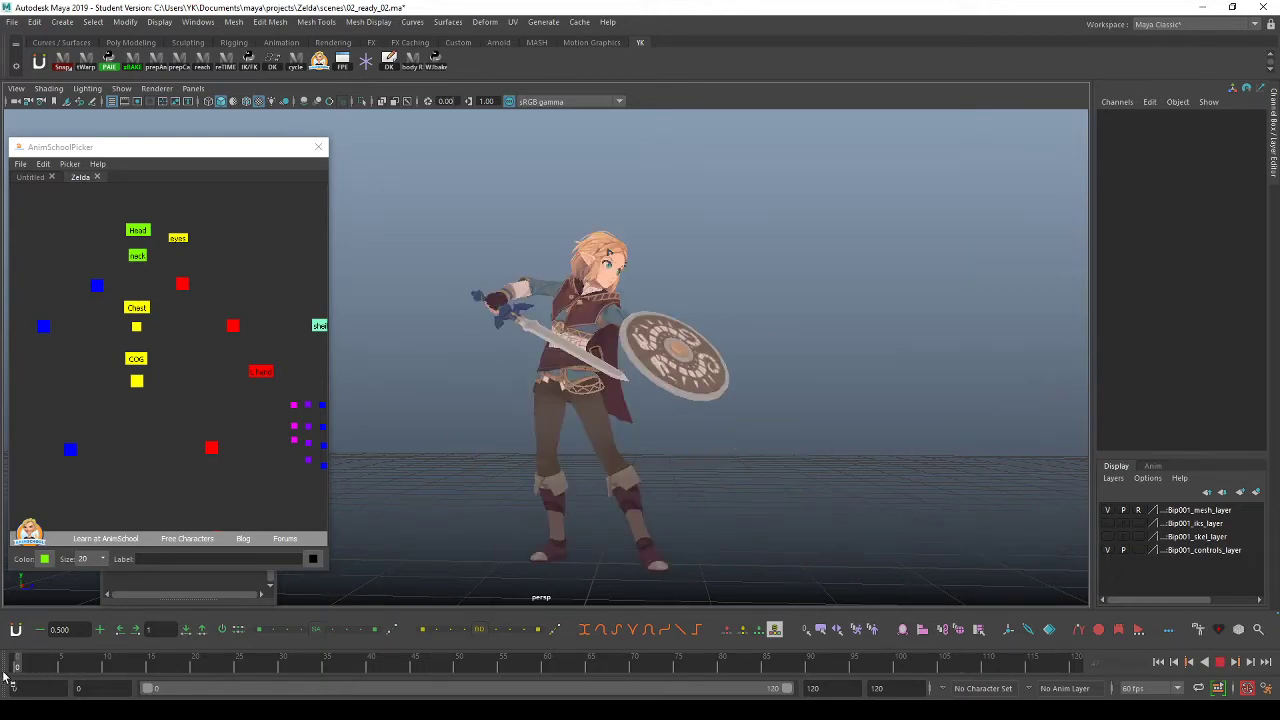
{"action": "mouse_move", "coordinate": [506, 531]}
{"action": "left_mouse_down", "text": "alt"}
{"action": "mouse_move", "coordinate": [471, 537]}
{"action": "mouse_move", "coordinate": [511, 531]}
{"action": "left_mouse_up", "text": "alt"}
{"action": "key", "text": "Escape"}
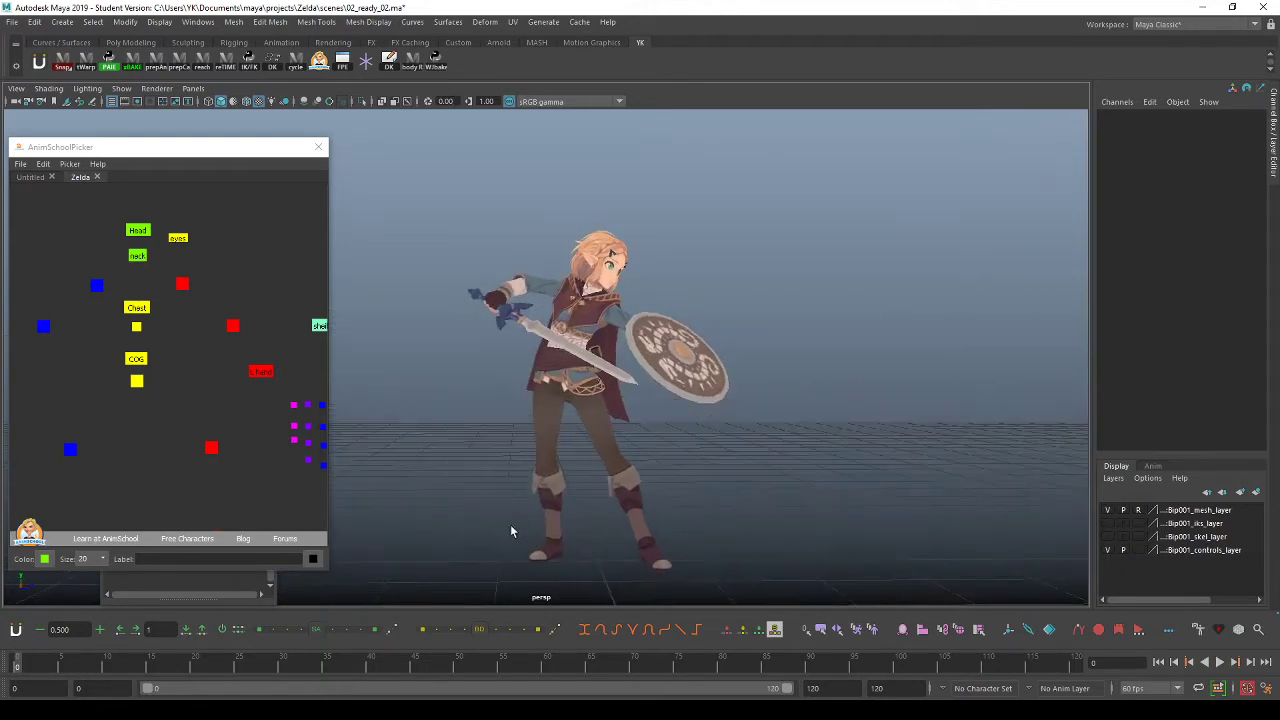
Clear the animation of all the character's controls and key the held ready pose at frame 0.
{"action": "scroll", "coordinate": [244, 383], "scroll_direction": "down", "scroll_amount": 10}
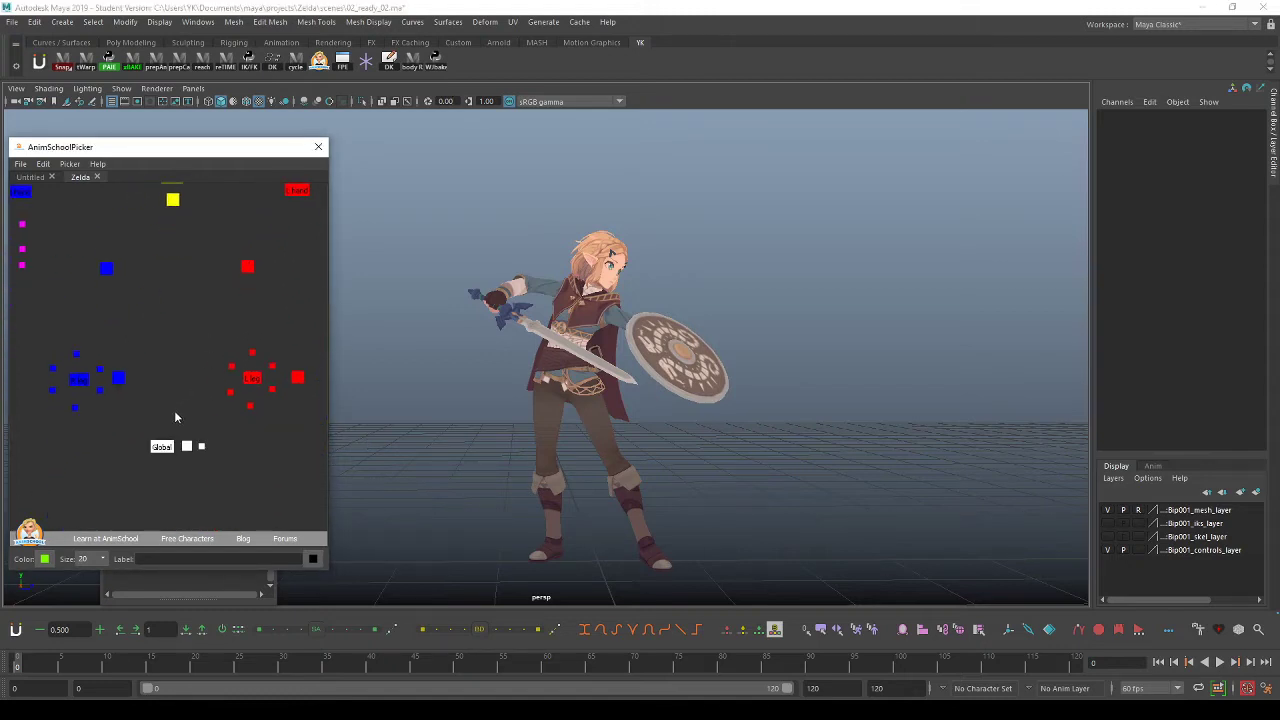
{"action": "scroll", "coordinate": [237, 362], "scroll_direction": "down", "scroll_amount": 5}
{"action": "key", "text": "ctrl+a"}
{"action": "middle_click_drag", "start_coordinate": [258, 377], "coordinate": [231, 436], "text": "alt"}
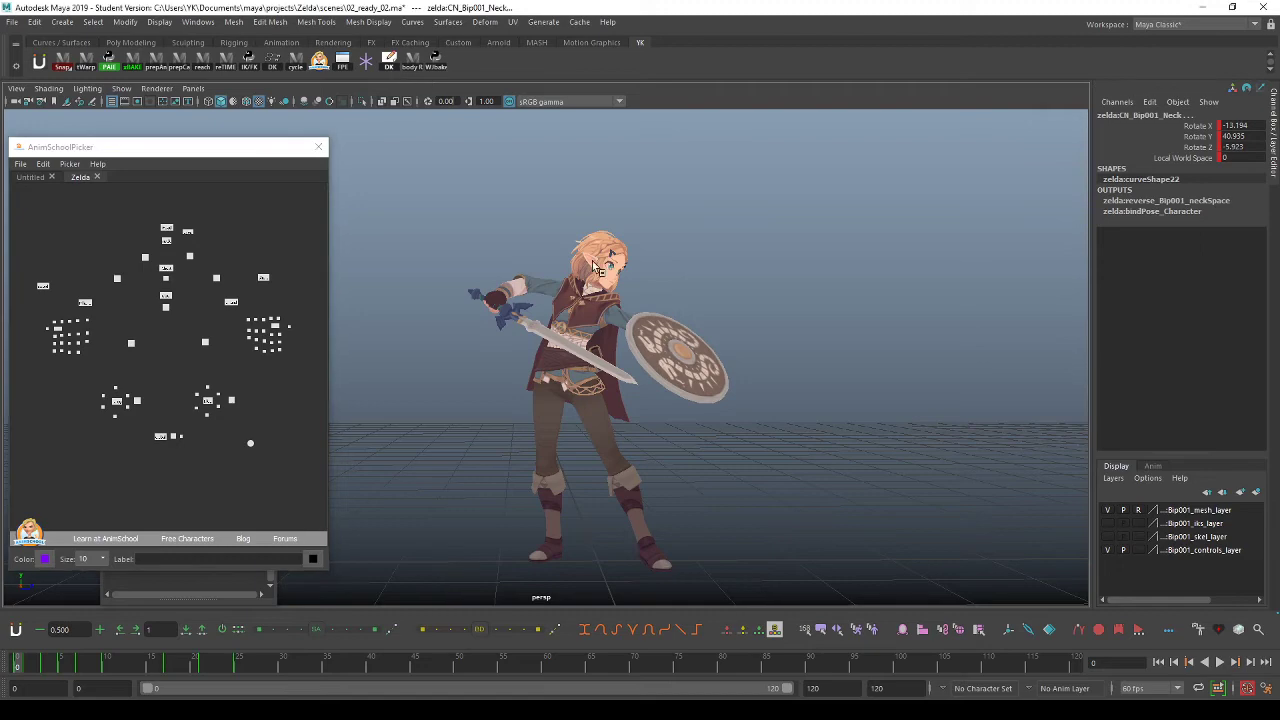
{"action": "scroll", "coordinate": [705, 317], "scroll_direction": "up", "scroll_amount": 6}
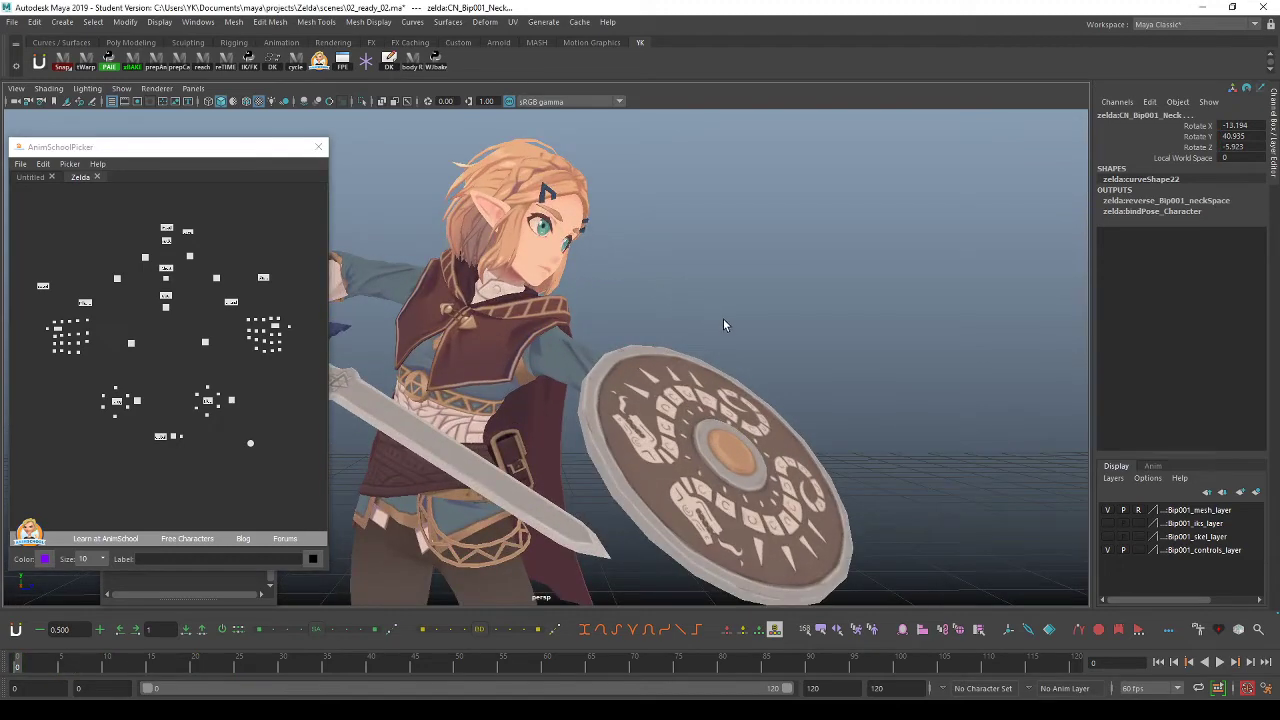
{"action": "key", "text": "s"}
{"action": "scroll", "coordinate": [723, 325], "scroll_direction": "down", "scroll_amount": 4}
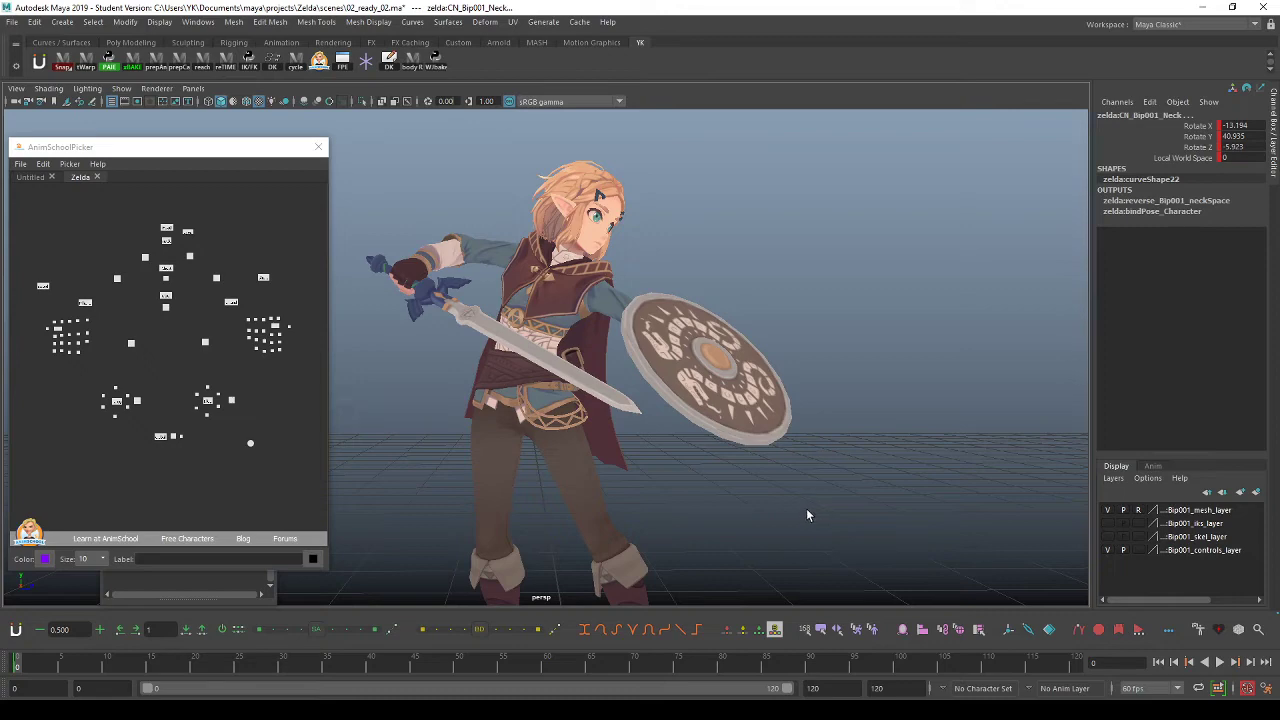
Try shifting the body with the COG control in a close view of the hips.
{"action": "left_click_drag", "start_coordinate": [746, 458], "coordinate": [583, 412], "text": "alt"}
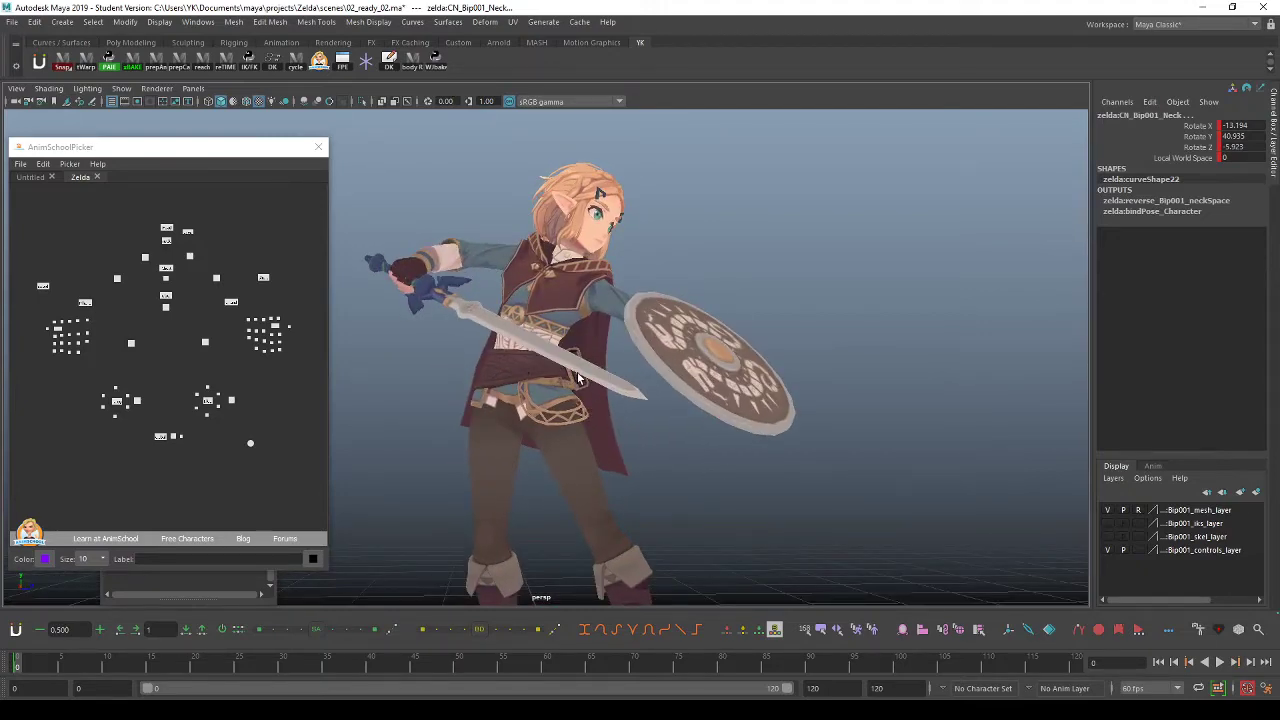
{"action": "right_click_drag", "start_coordinate": [546, 378], "coordinate": [576, 400], "text": "alt"}
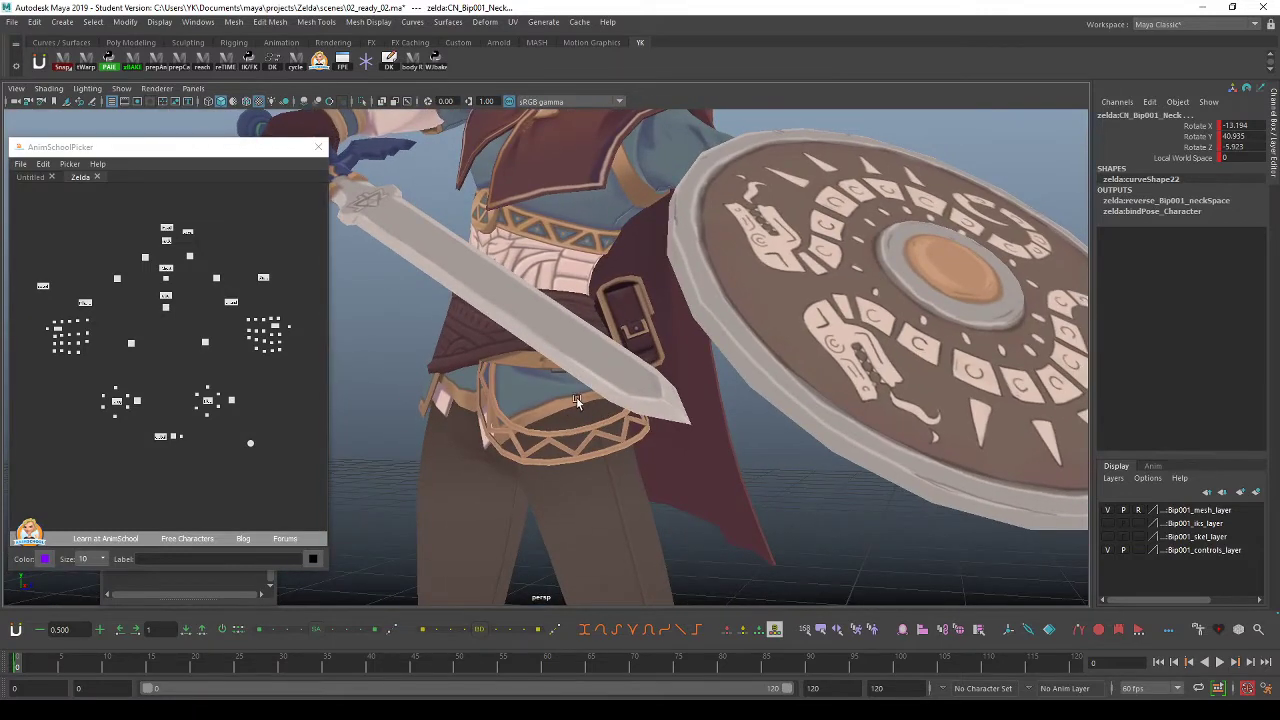
{"action": "left_click", "coordinate": [166, 296]}
{"action": "middle_click_drag", "start_coordinate": [514, 412], "coordinate": [519, 360]}
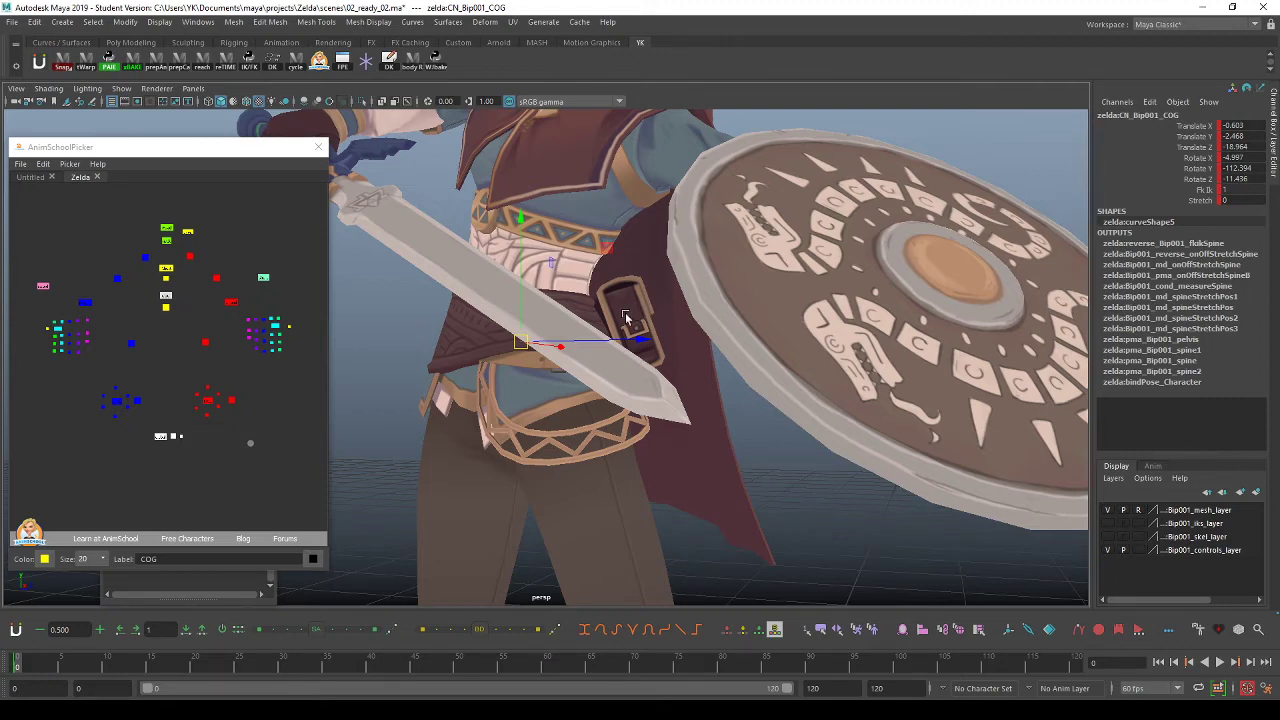
Play back the held pose in a full-body view and clear the control selection.
{"action": "scroll", "coordinate": [694, 451], "scroll_direction": "down", "scroll_amount": 10}
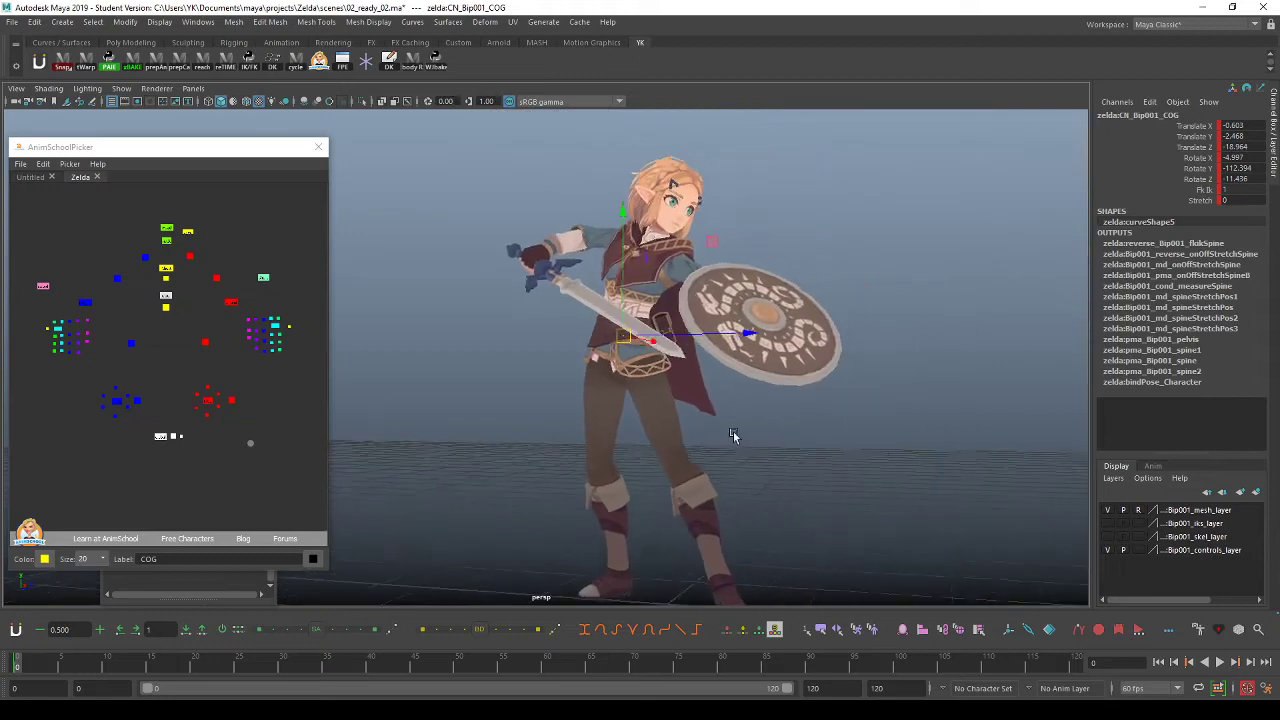
{"action": "mouse_move", "coordinate": [691, 462]}
{"action": "left_mouse_down", "text": "alt"}
{"action": "mouse_move", "coordinate": [720, 463]}
{"action": "mouse_move", "coordinate": [699, 476]}
{"action": "left_mouse_up", "text": "alt"}
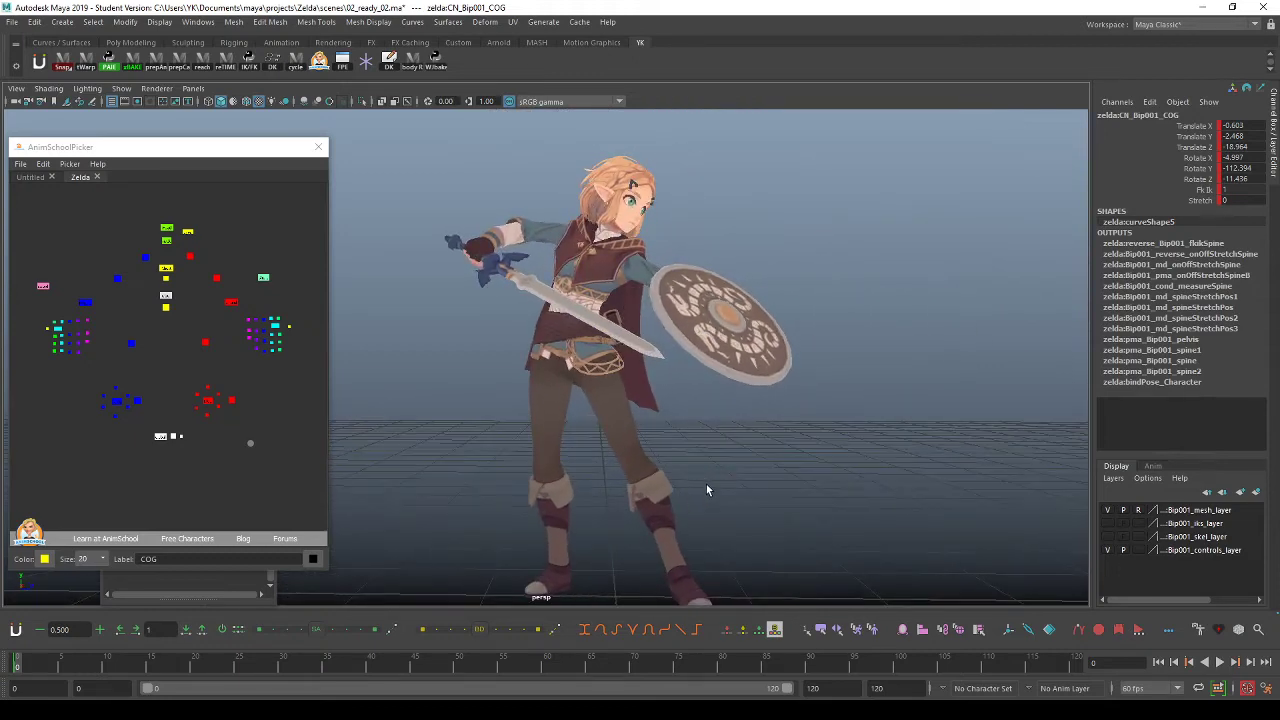
{"action": "middle_click_drag", "start_coordinate": [707, 490], "coordinate": [713, 478], "text": "alt"}
{"action": "key", "text": "alt+v"}
{"action": "key", "text": "alt+v"}
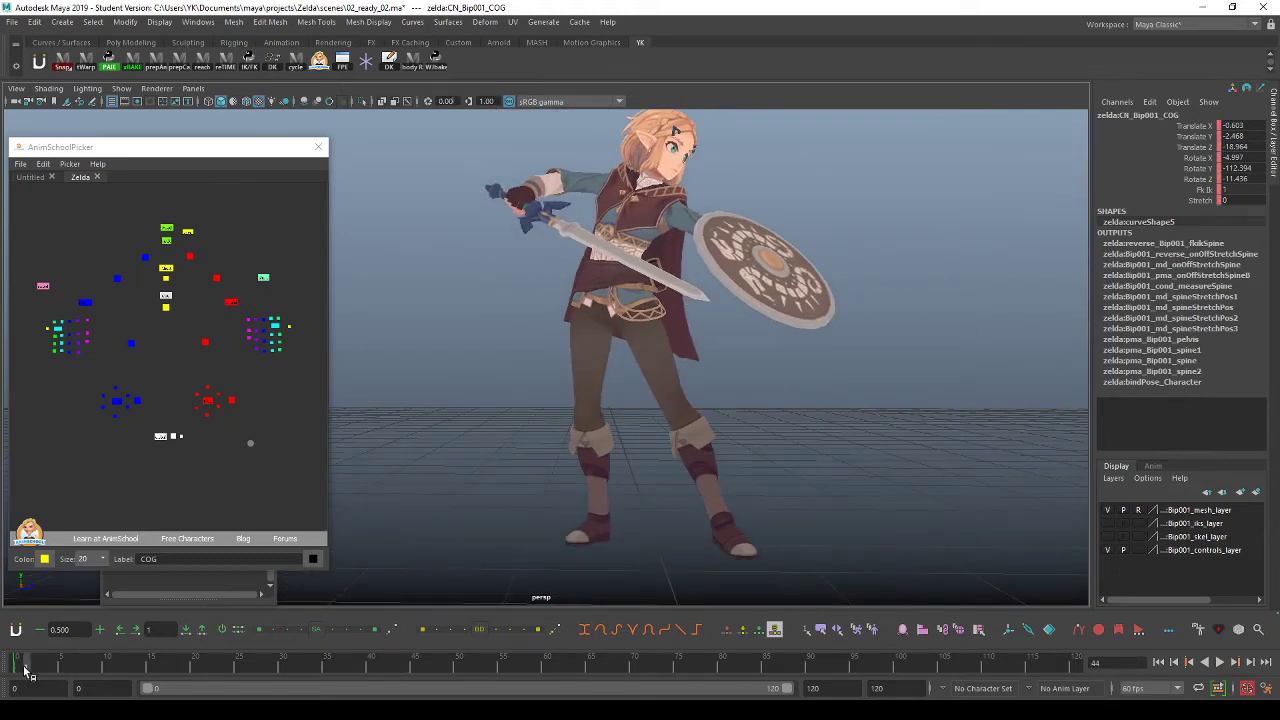
{"action": "left_click", "coordinate": [192, 310]}
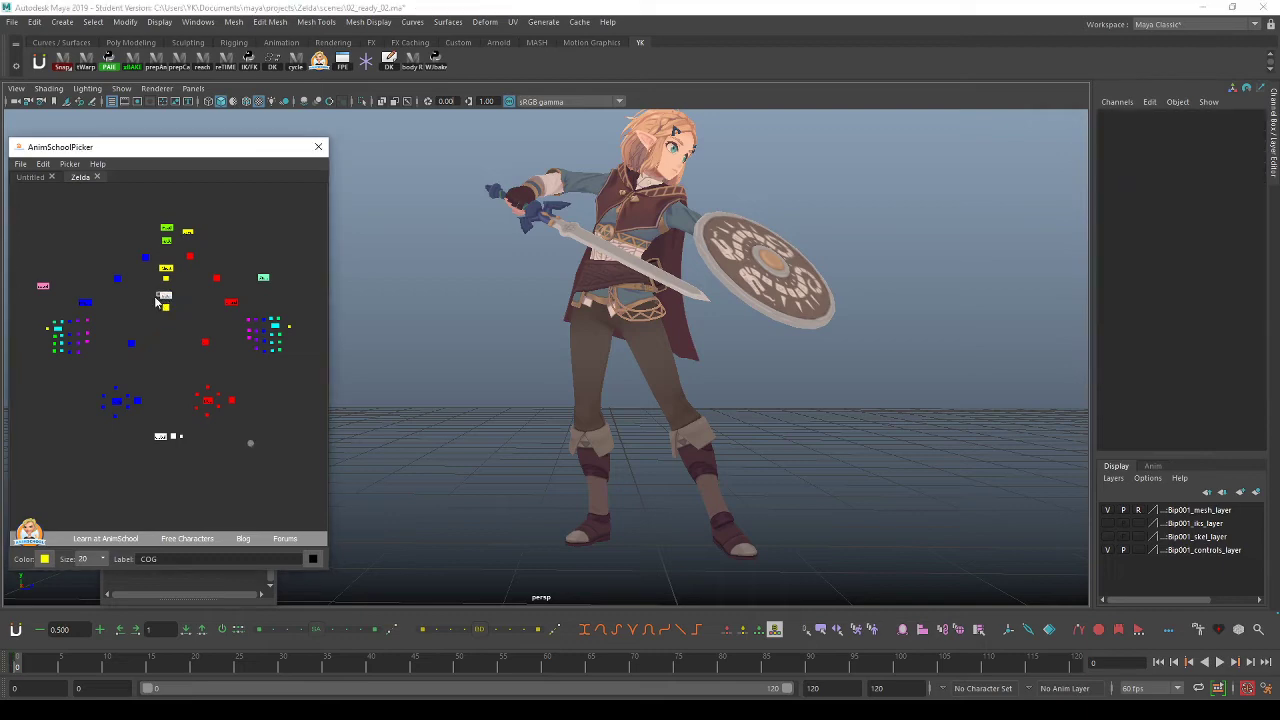
Reselect the COG control and try the Move tool on it, viewing the body from another angle.
{"action": "left_click", "coordinate": [158, 297]}
{"action": "left_click_drag", "start_coordinate": [594, 322], "coordinate": [657, 327], "text": "alt"}
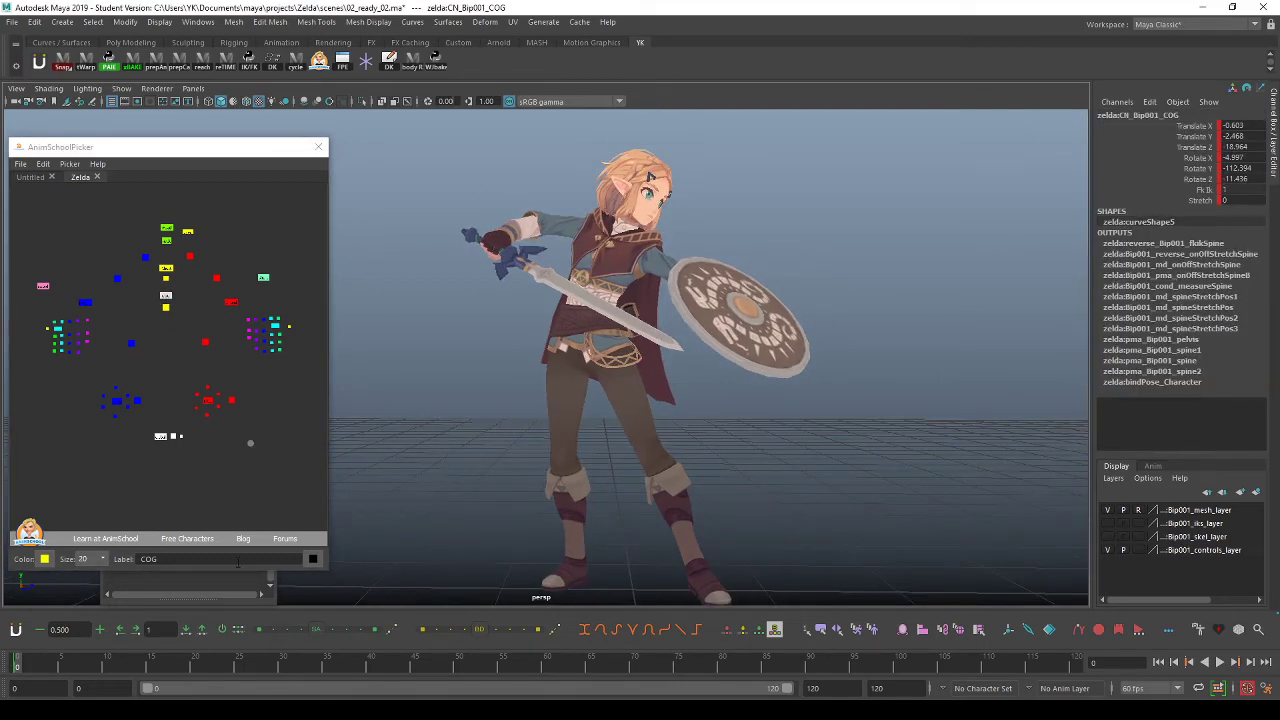
{"action": "key", "text": "w"}
{"action": "middle_click_drag", "start_coordinate": [569, 396], "coordinate": [591, 417]}
{"action": "left_click_drag", "start_coordinate": [591, 417], "coordinate": [581, 424], "text": "alt"}
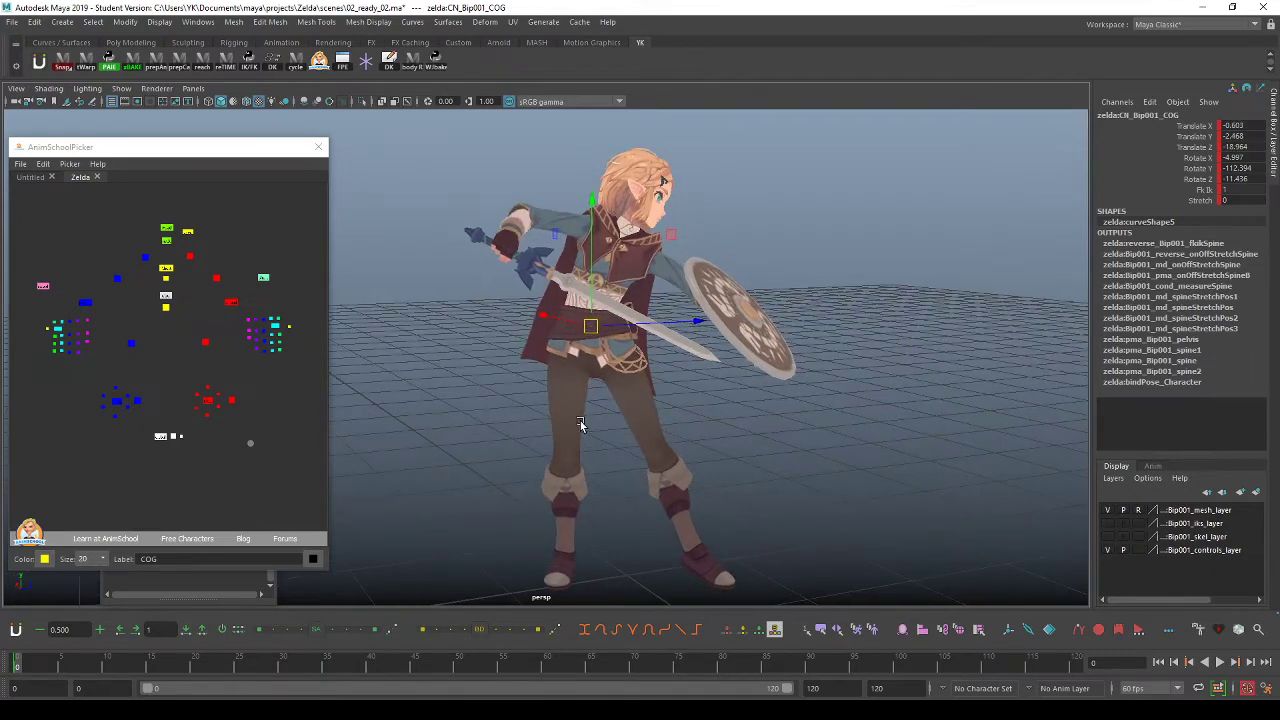
Open the scene 01_idle_02.ma, discarding the changes to the ready scene and dismissing the notices.
{"action": "left_click", "coordinate": [12, 21]}
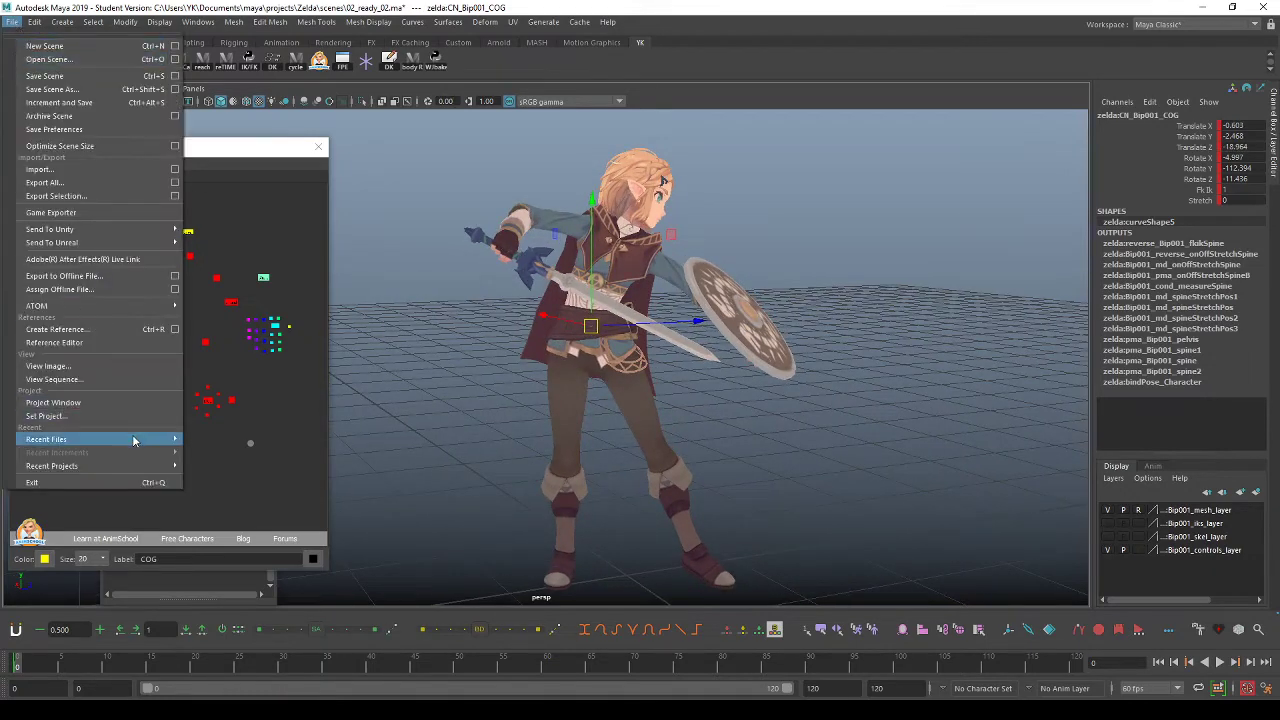
{"action": "mouse_move", "coordinate": [135, 440]}
{"action": "left_click", "coordinate": [49, 59]}
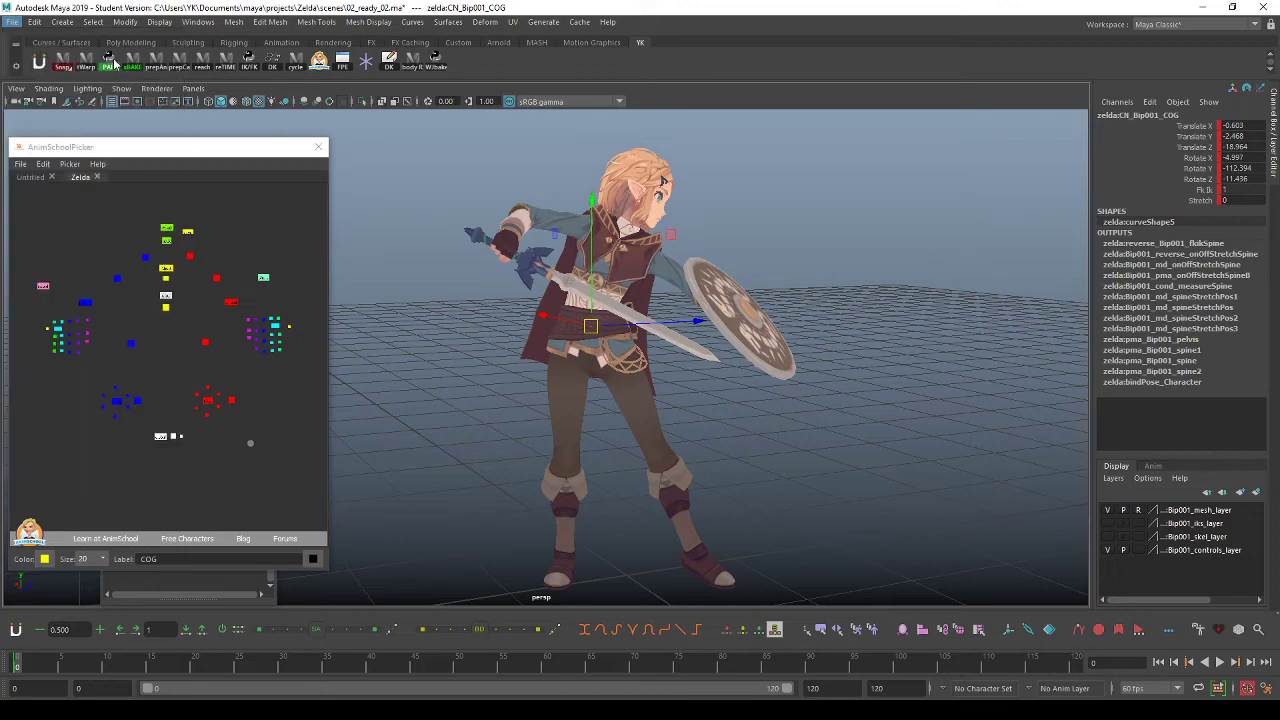
{"action": "double_click", "coordinate": [680, 327]}
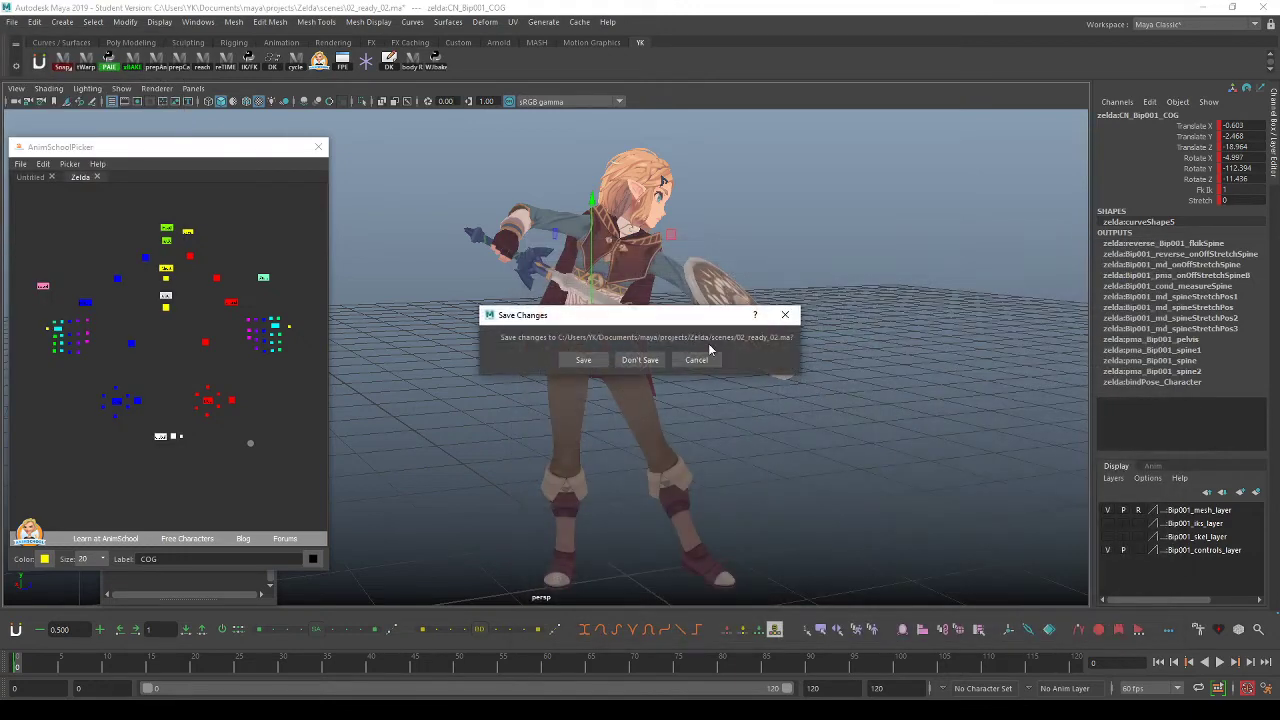
{"action": "left_click", "coordinate": [660, 357]}
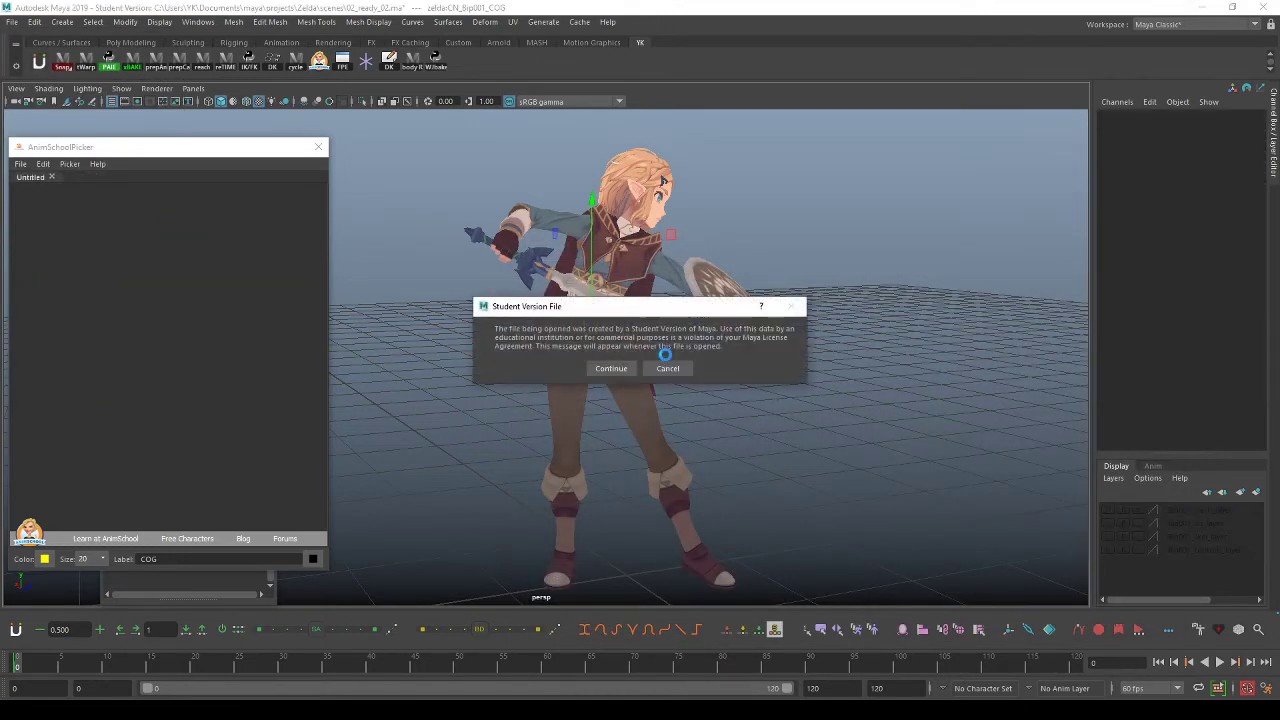
{"action": "left_click", "coordinate": [611, 368]}
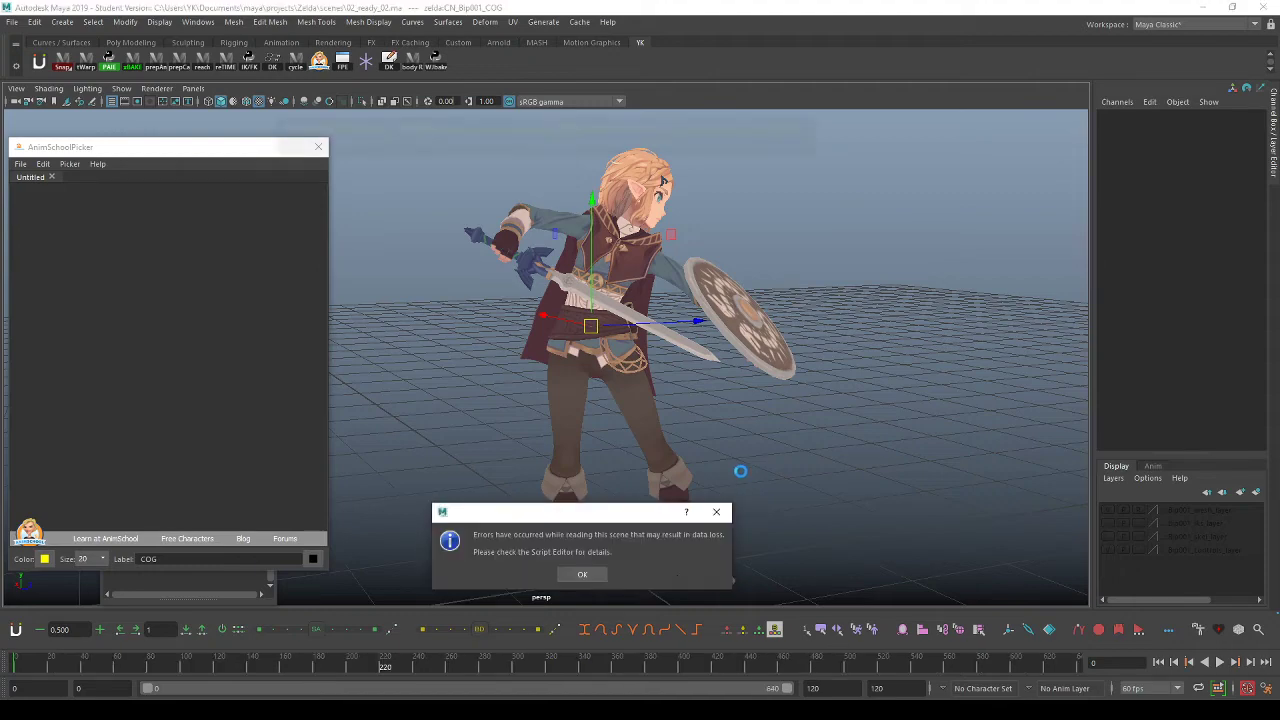
{"action": "left_click", "coordinate": [591, 572]}
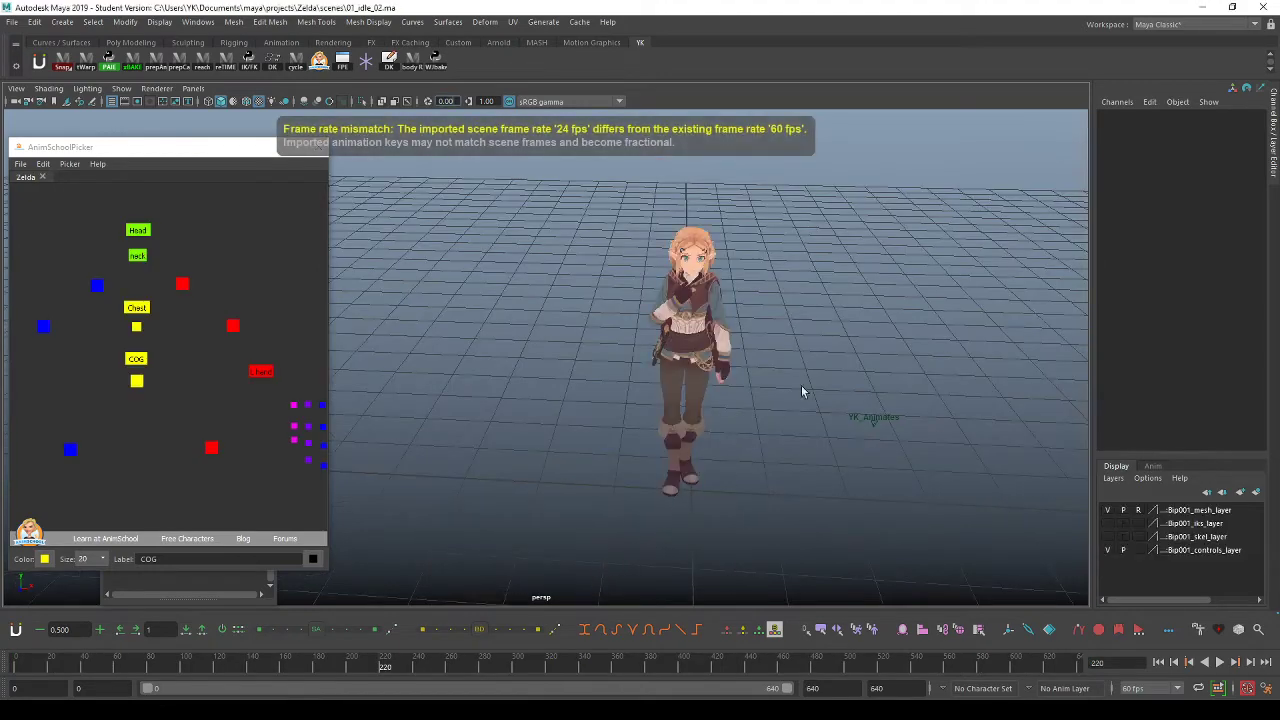
Play back the idle animation and examine the body's motion from front and three-quarter close-up views.
{"action": "middle_click_drag", "start_coordinate": [856, 373], "coordinate": [837, 391], "text": "alt"}
{"action": "right_click_drag", "start_coordinate": [837, 391], "coordinate": [911, 377], "text": "alt"}
{"action": "left_click_drag", "start_coordinate": [911, 377], "coordinate": [868, 370], "text": "alt"}
{"action": "key", "text": "alt+v"}
{"action": "middle_click_drag", "start_coordinate": [834, 406], "coordinate": [842, 376], "text": "alt"}
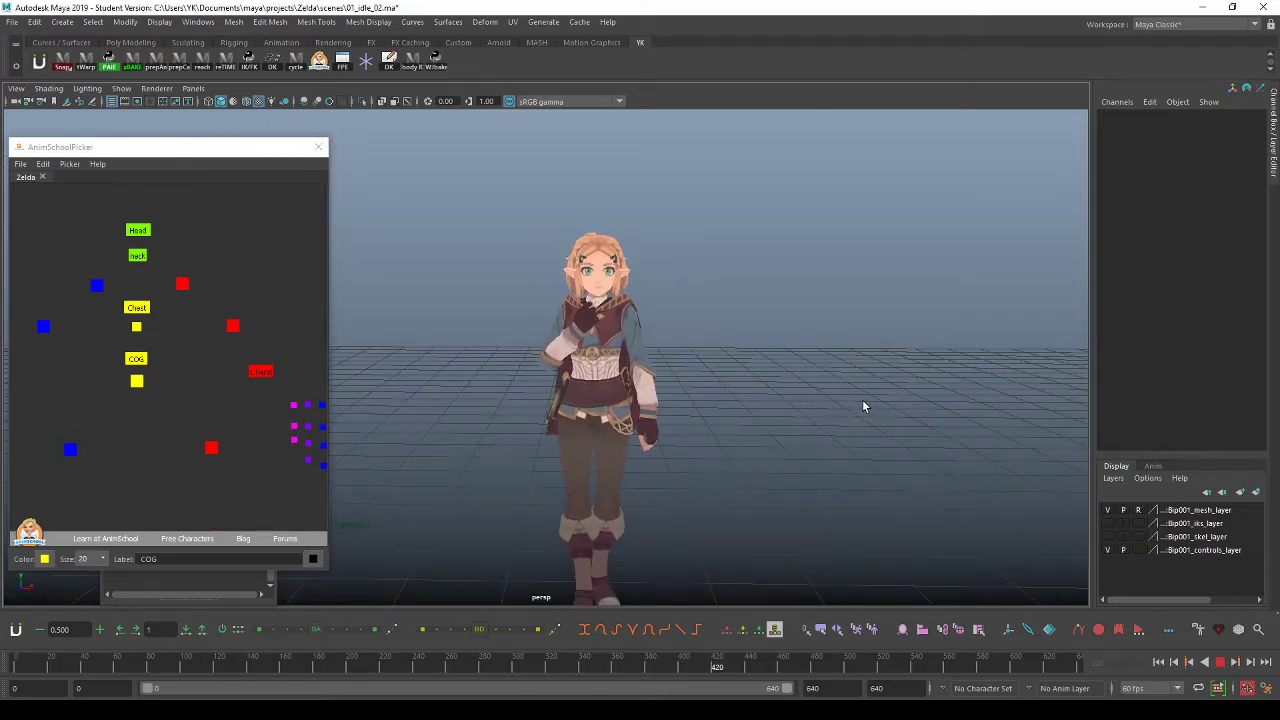
{"action": "left_click_drag", "start_coordinate": [794, 426], "coordinate": [788, 366], "text": "alt"}
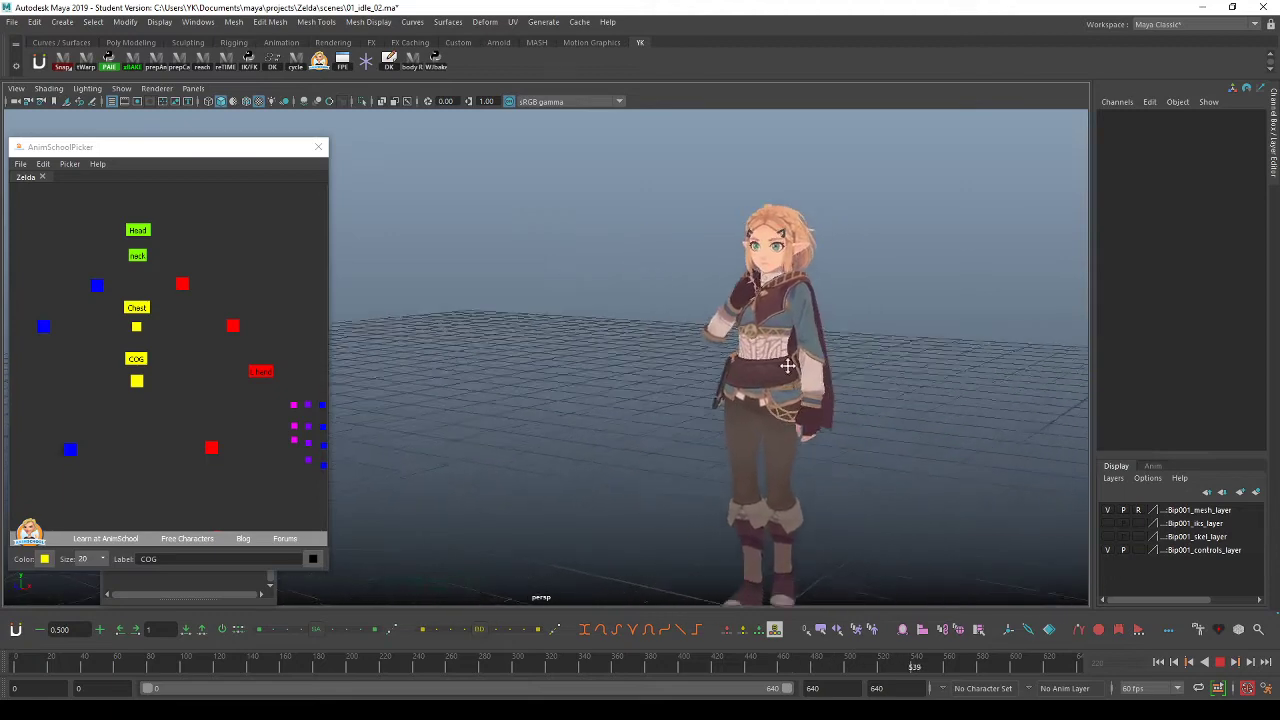
{"action": "middle_click_drag", "start_coordinate": [788, 366], "coordinate": [735, 362], "text": "alt"}
{"action": "right_click_drag", "start_coordinate": [800, 380], "coordinate": [866, 374], "text": "alt"}
{"action": "middle_click_drag", "start_coordinate": [866, 374], "coordinate": [786, 426], "text": "alt"}
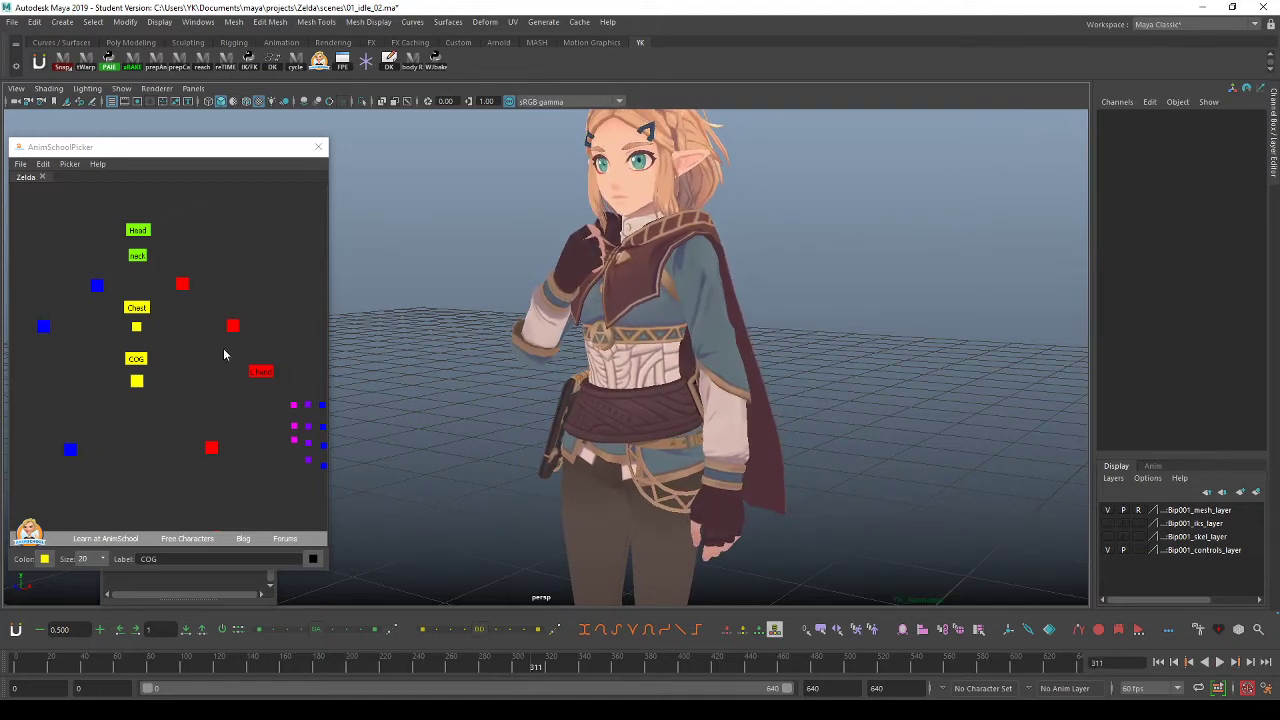
Display the COG control's Translate Y curve in the Graph Editor and examine it while playing back the idle animation.
{"action": "left_click", "coordinate": [142, 359]}
{"action": "key", "text": "g"}
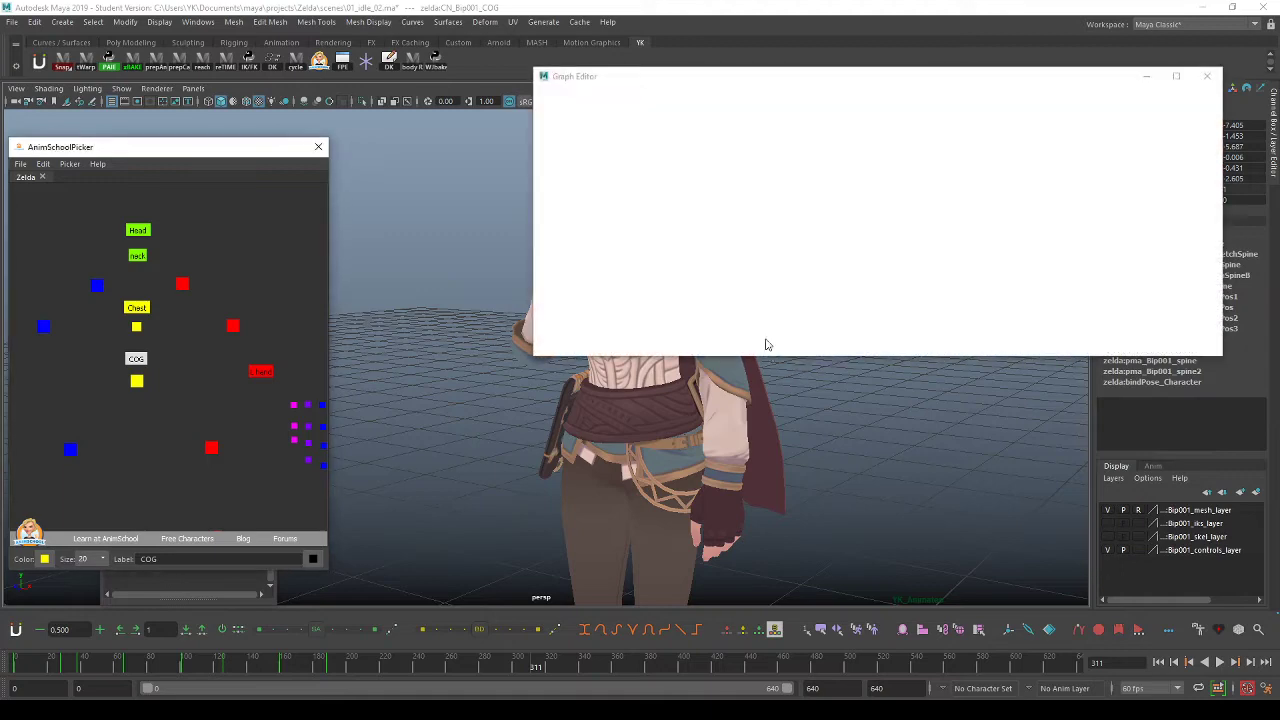
{"action": "left_click", "coordinate": [634, 176]}
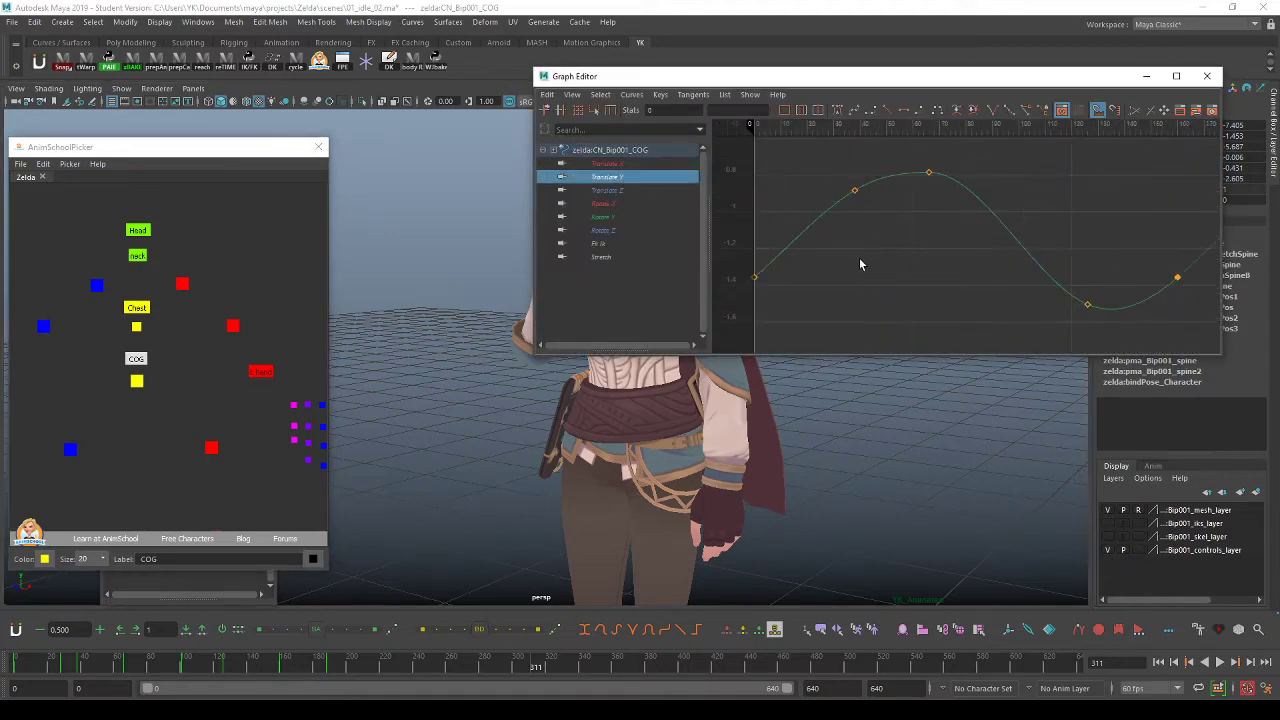
{"action": "left_click_drag", "start_coordinate": [772, 78], "coordinate": [855, 70]}
{"action": "middle_click_drag", "start_coordinate": [692, 408], "coordinate": [605, 407], "text": "alt"}
{"action": "left_click_drag", "start_coordinate": [605, 405], "coordinate": [704, 369], "text": "alt"}
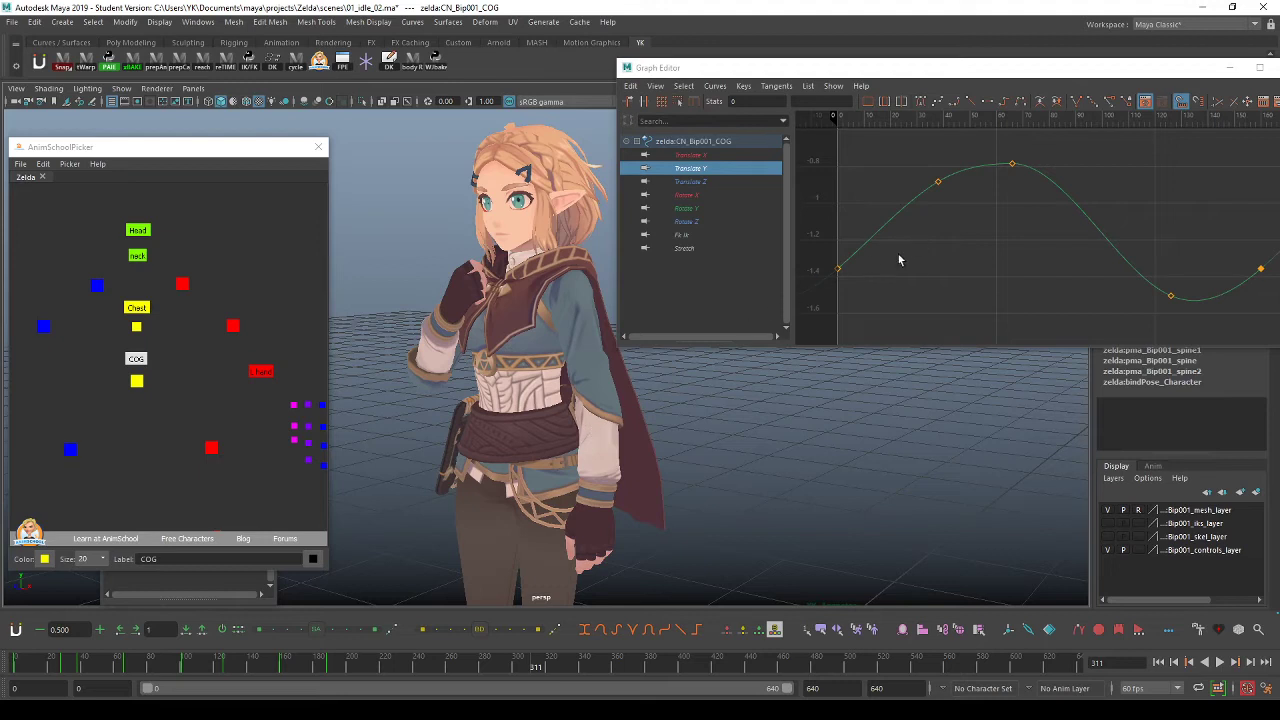
{"action": "middle_click_drag", "start_coordinate": [1047, 236], "coordinate": [1000, 245], "text": "alt"}
{"action": "right_click_drag", "start_coordinate": [1042, 238], "coordinate": [990, 248], "text": "alt+shift"}
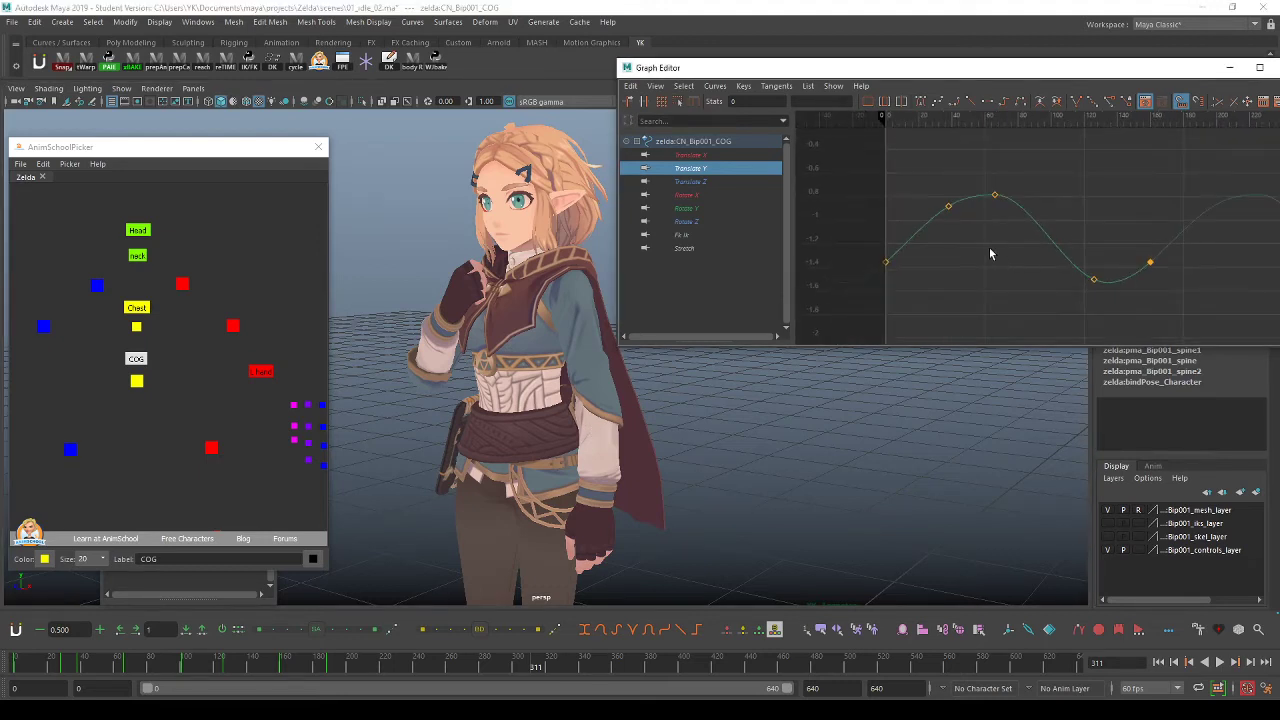
{"action": "key", "text": "alt+v"}
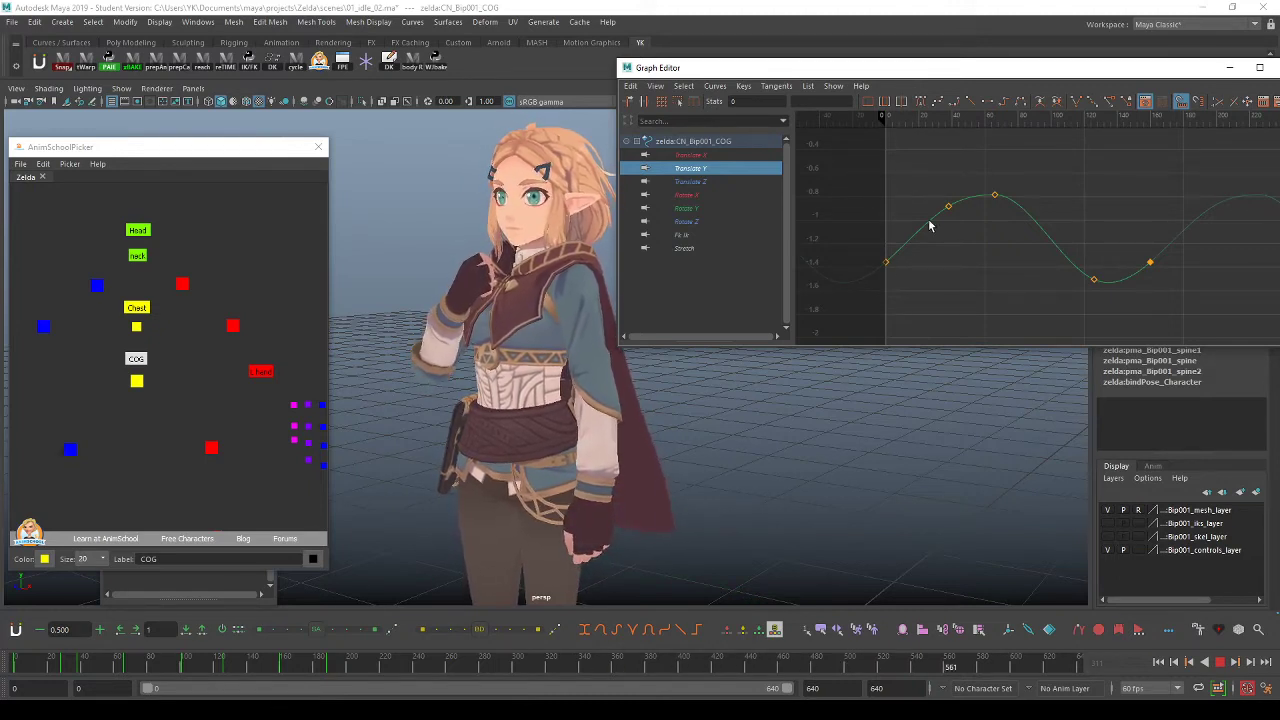
{"action": "key", "text": "alt+v"}
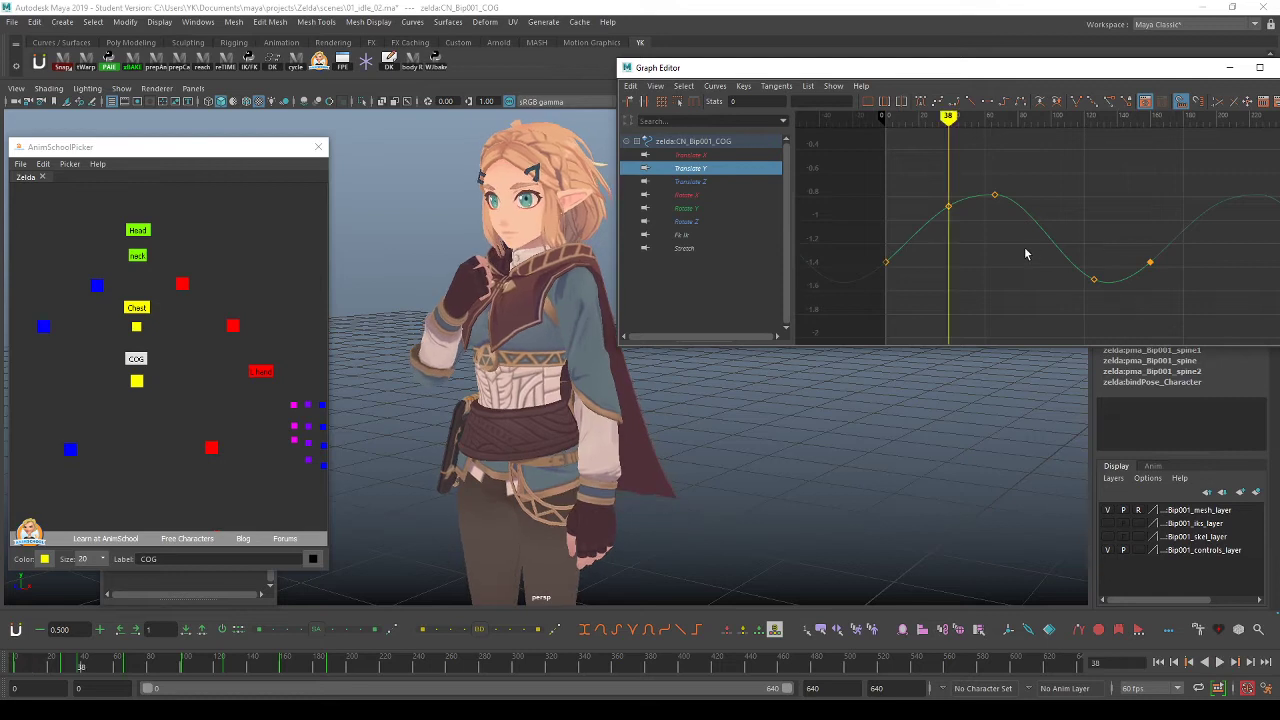
{"action": "left_click", "coordinate": [1036, 241]}
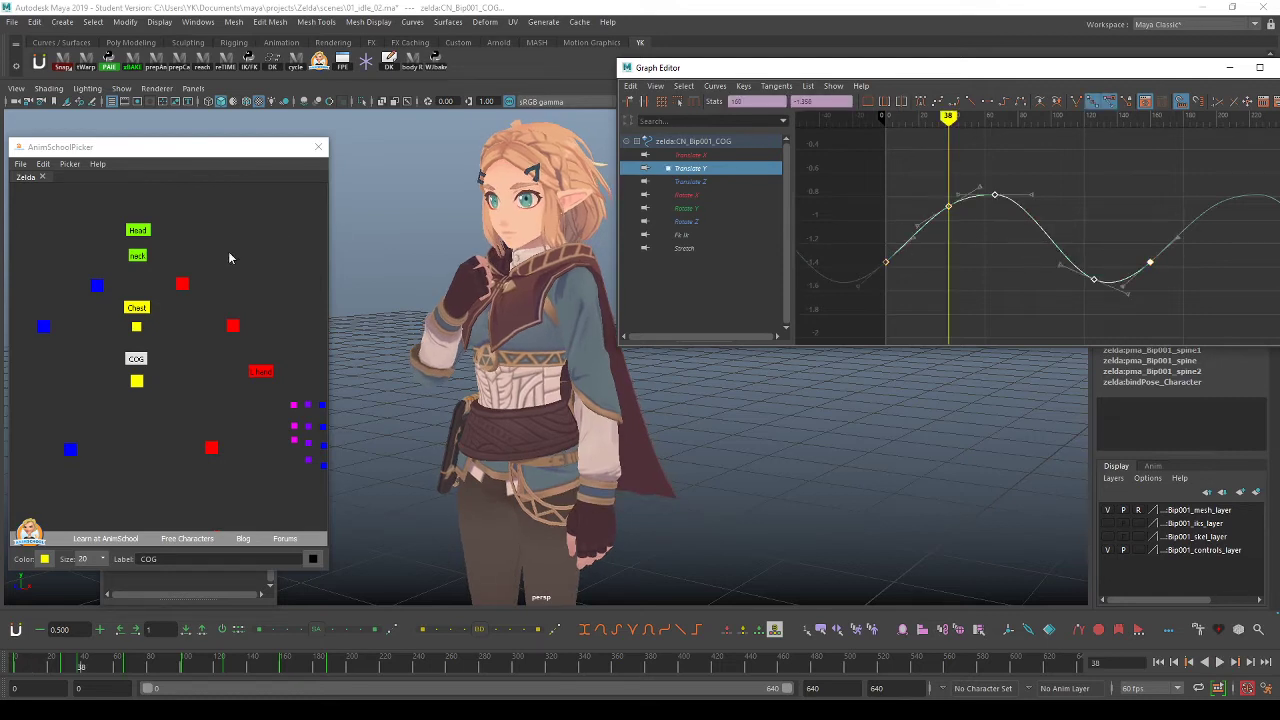
Display the Chest control's Rotate X curve and examine it while playing back the idle animation.
{"action": "left_click", "coordinate": [135, 310]}
{"action": "left_click", "coordinate": [727, 198]}
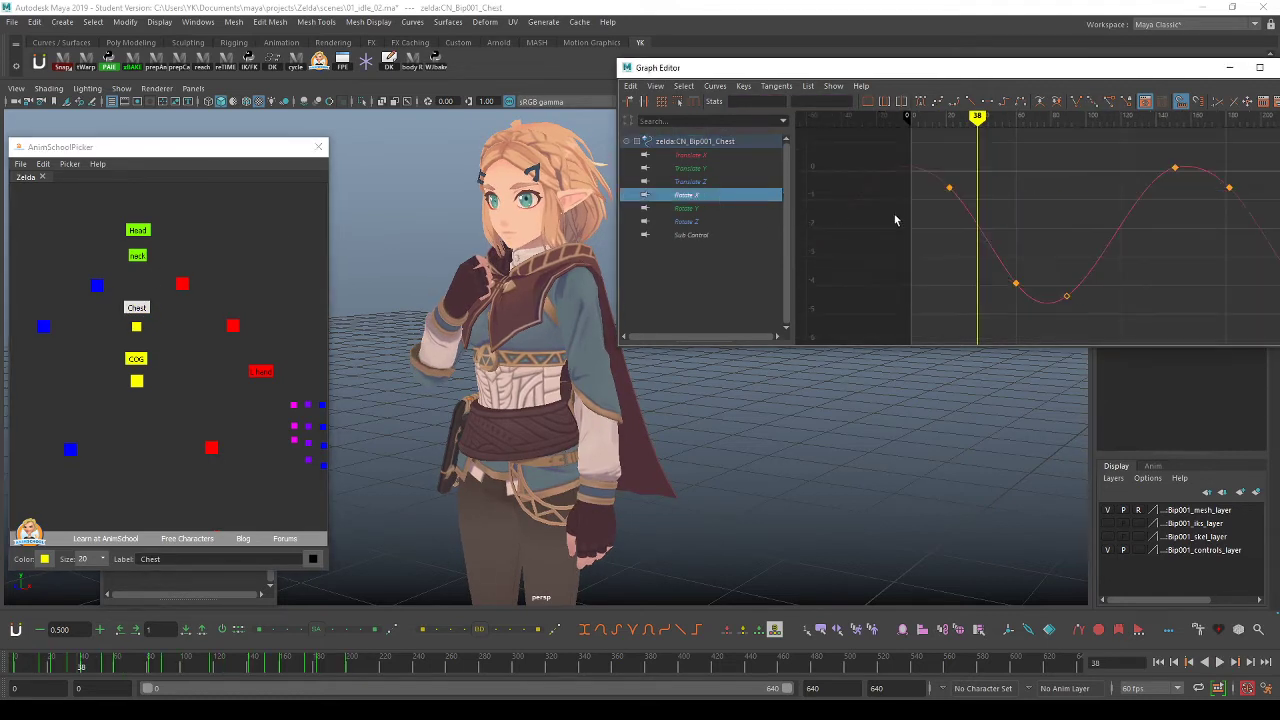
{"action": "key", "text": "alt+v"}
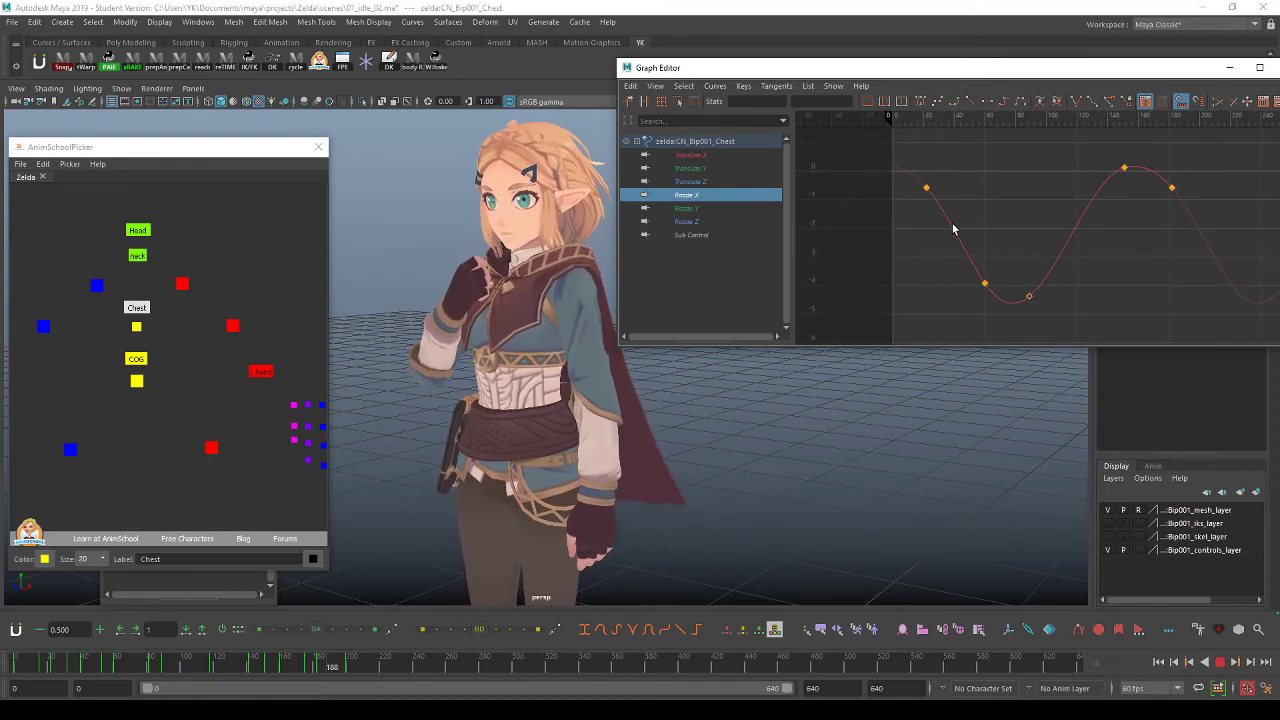
{"action": "key", "text": "alt+v"}
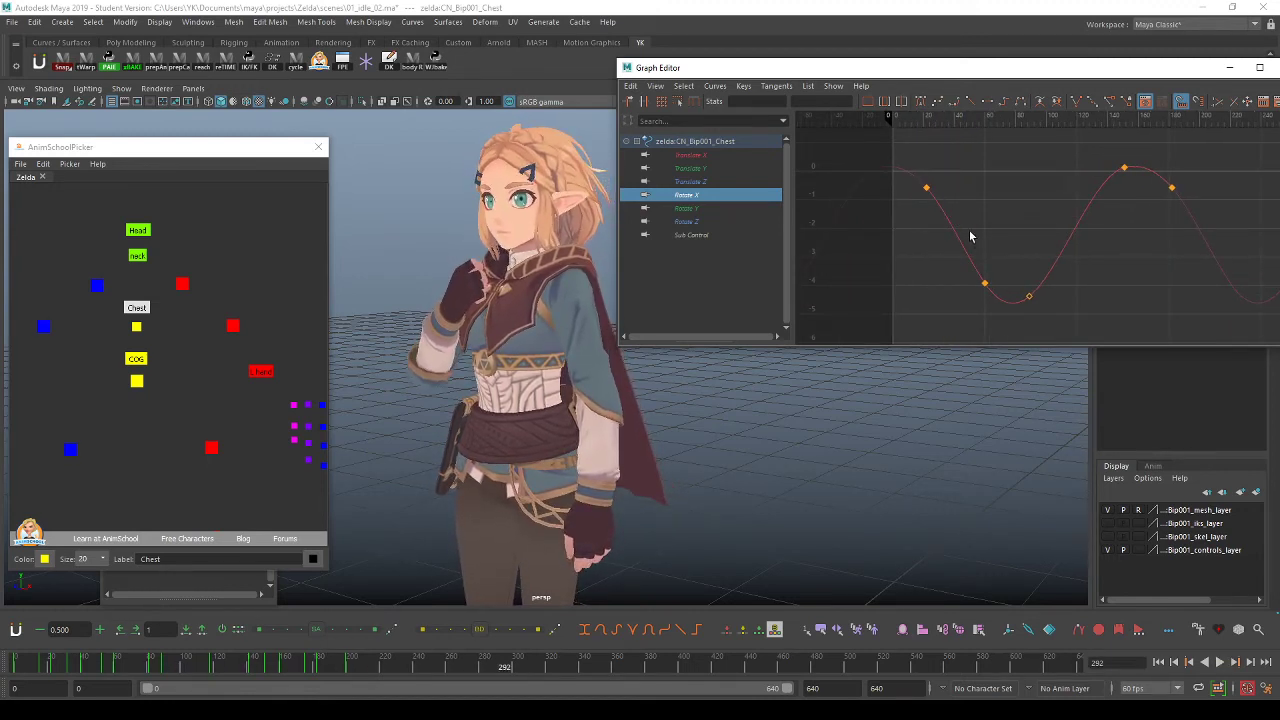
Examine both clavicles' Rotate Z curves during playback, trying a small vertical shift of the curves and undoing it.
{"action": "left_click_drag", "start_coordinate": [78, 278], "coordinate": [212, 298]}
{"action": "mouse_move", "coordinate": [594, 304]}
{"action": "left_mouse_down", "text": "alt"}
{"action": "mouse_move", "coordinate": [574, 312]}
{"action": "mouse_move", "coordinate": [585, 311]}
{"action": "left_mouse_up", "text": "alt"}
{"action": "left_click", "coordinate": [941, 178]}
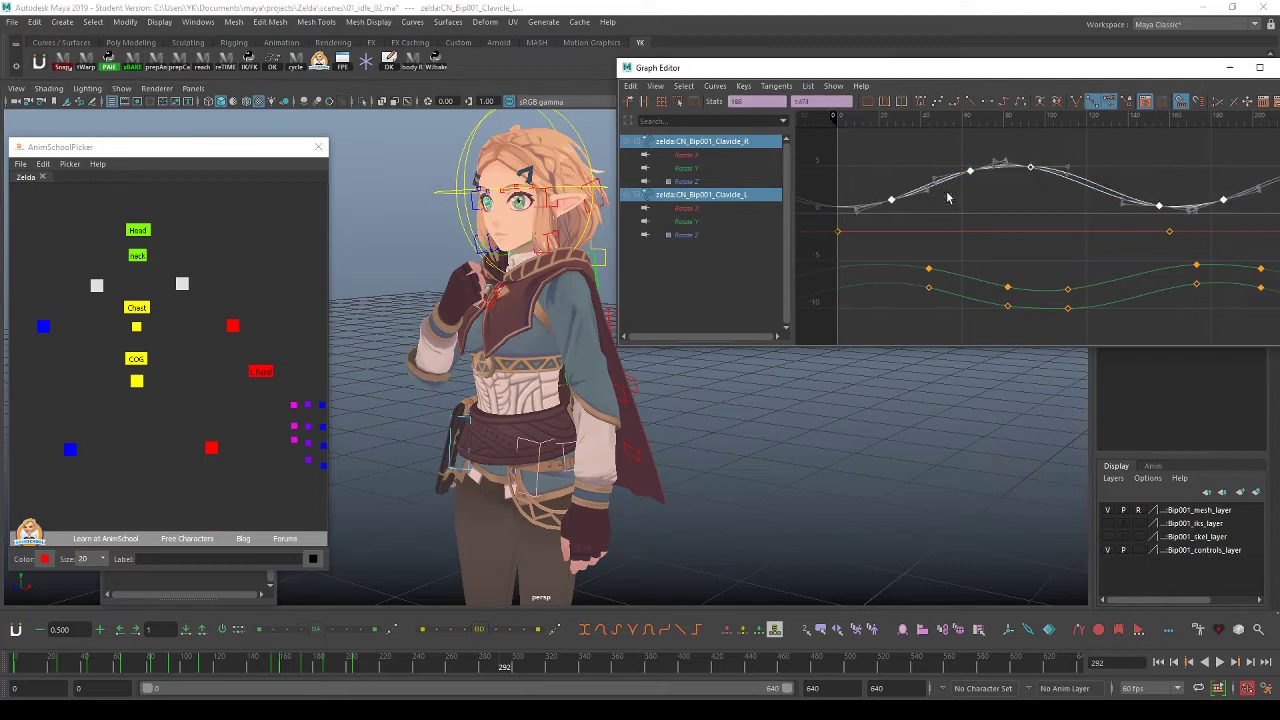
{"action": "middle_click_drag", "start_coordinate": [956, 201], "coordinate": [951, 219], "text": "shift"}
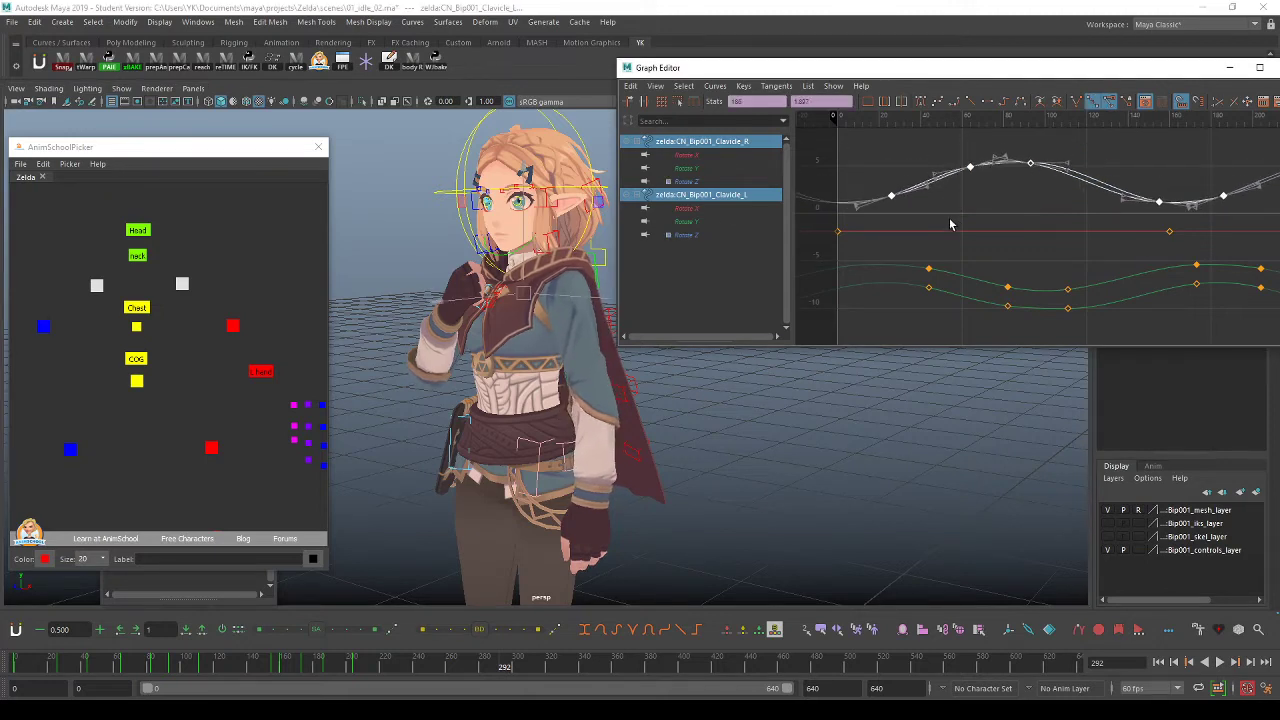
{"action": "key", "text": "ctrl+z"}
{"action": "key", "text": "alt+v"}
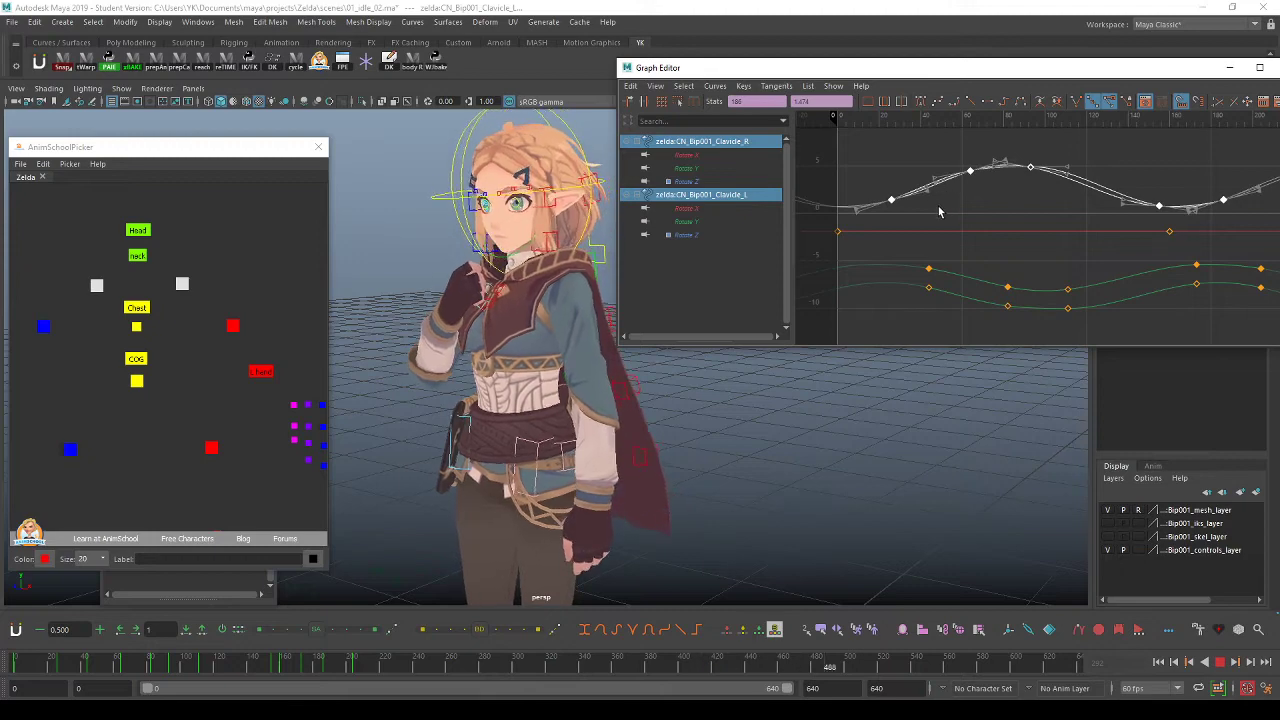
{"action": "middle_click_drag", "start_coordinate": [956, 200], "coordinate": [943, 201], "text": "shift"}
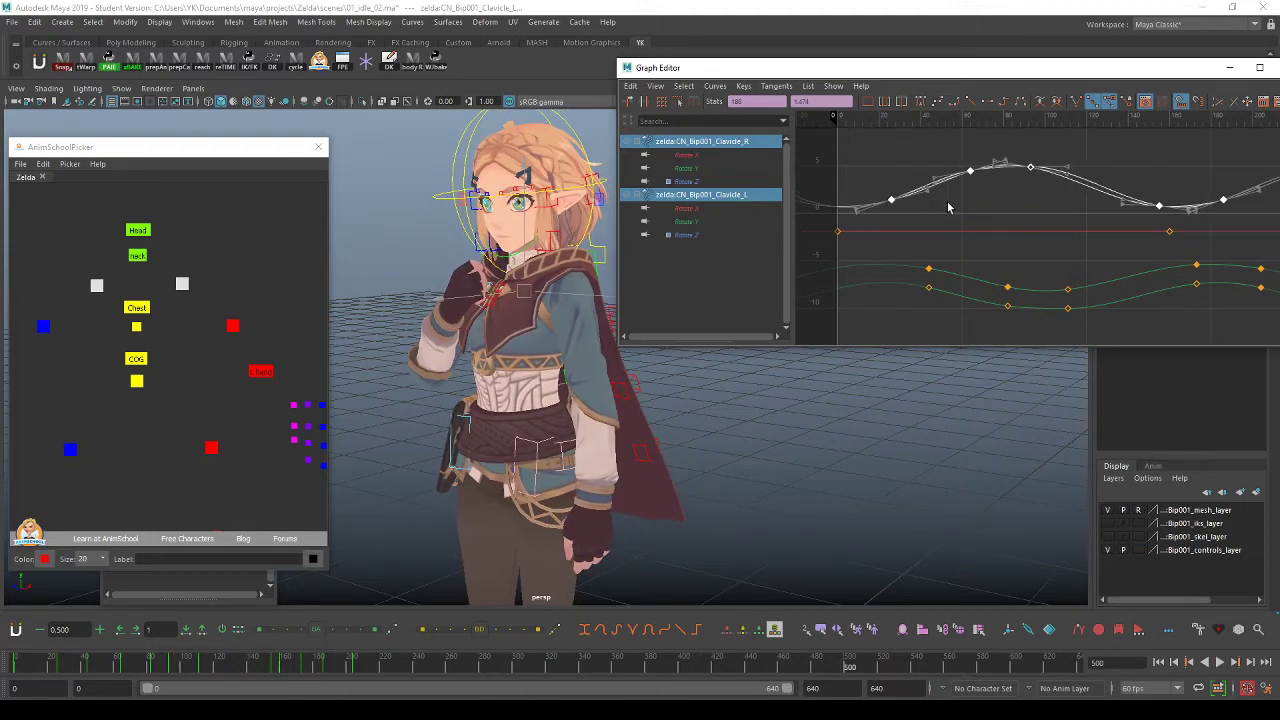
{"action": "key", "text": "alt+v"}
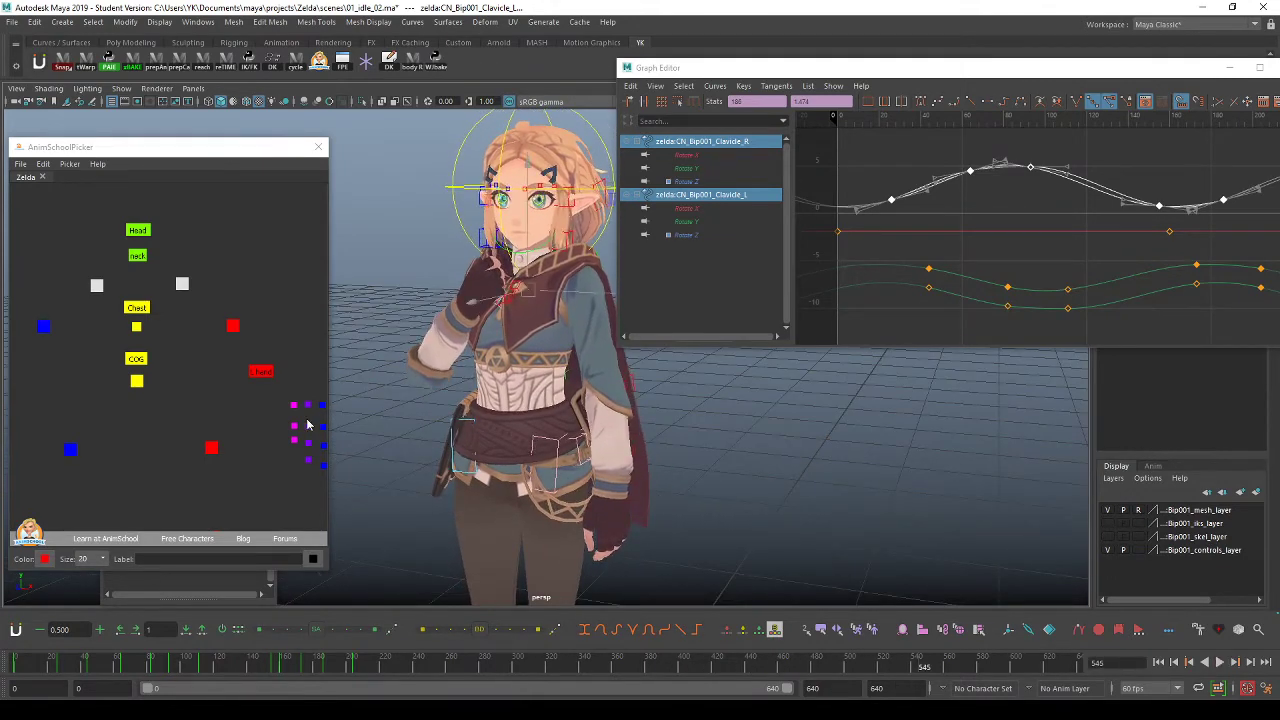
Select the L hand, COG and left clavicle controls and display only the hand's and COG's Translate Y curves together.
{"action": "left_click", "coordinate": [260, 371]}
{"action": "left_click", "coordinate": [740, 170]}
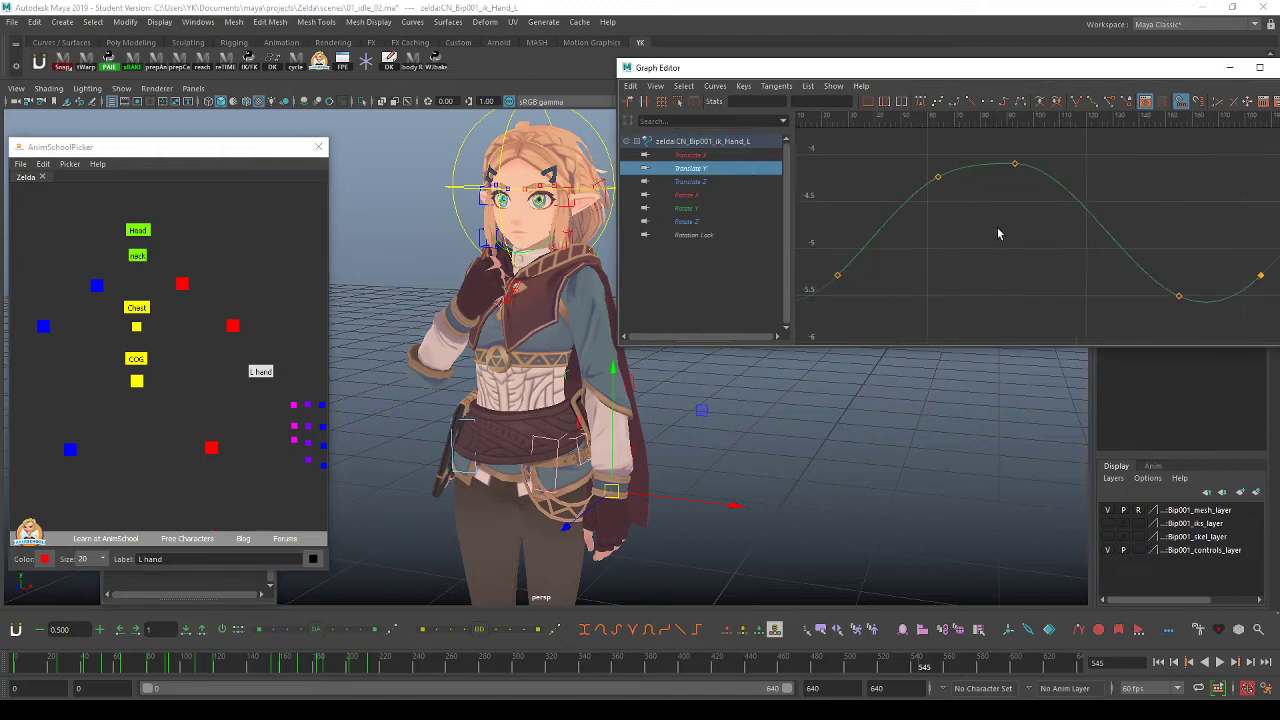
{"action": "left_click", "coordinate": [136, 358], "text": "shift"}
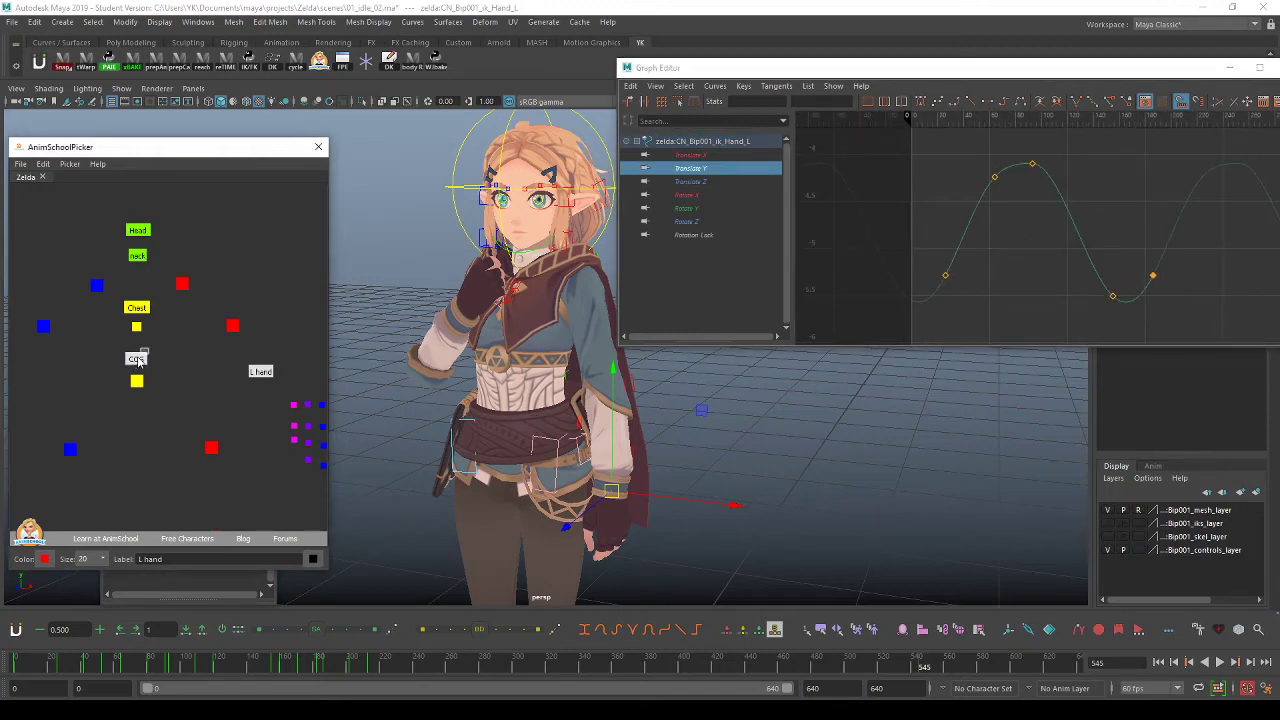
{"action": "left_click", "coordinate": [182, 284], "text": "shift"}
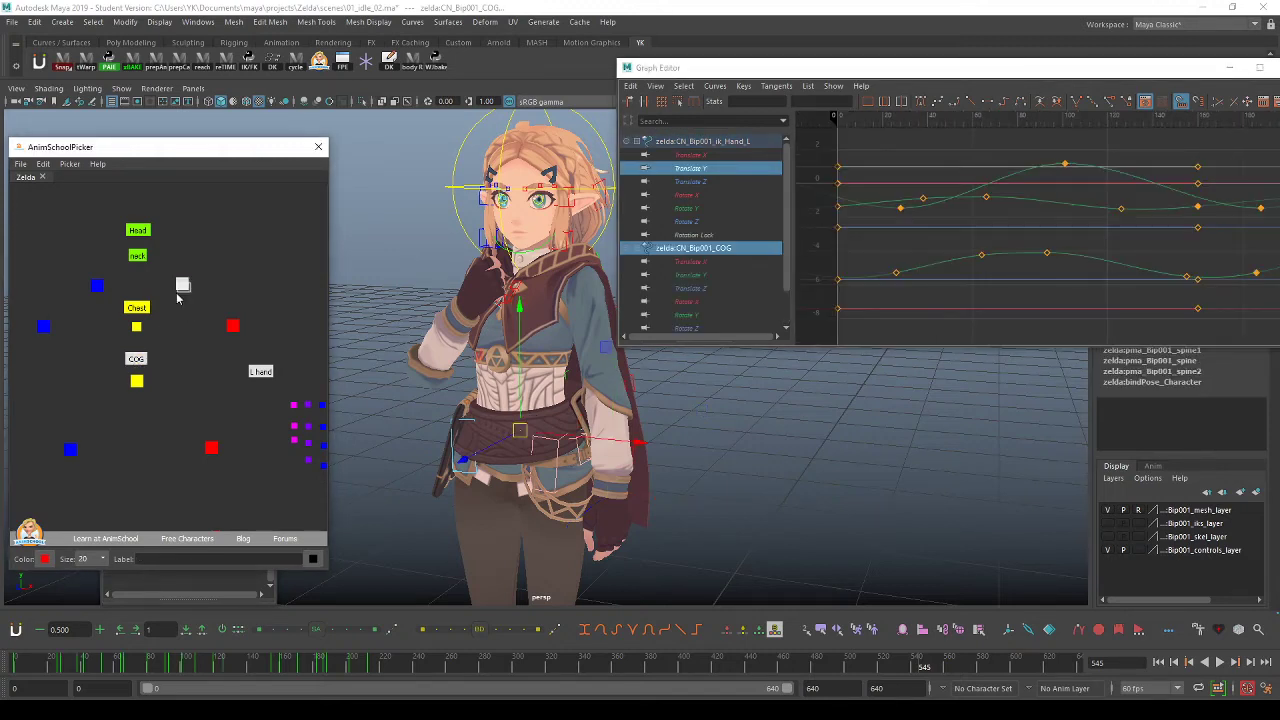
{"action": "left_click", "coordinate": [729, 171]}
{"action": "left_click", "coordinate": [730, 275], "text": "ctrl"}
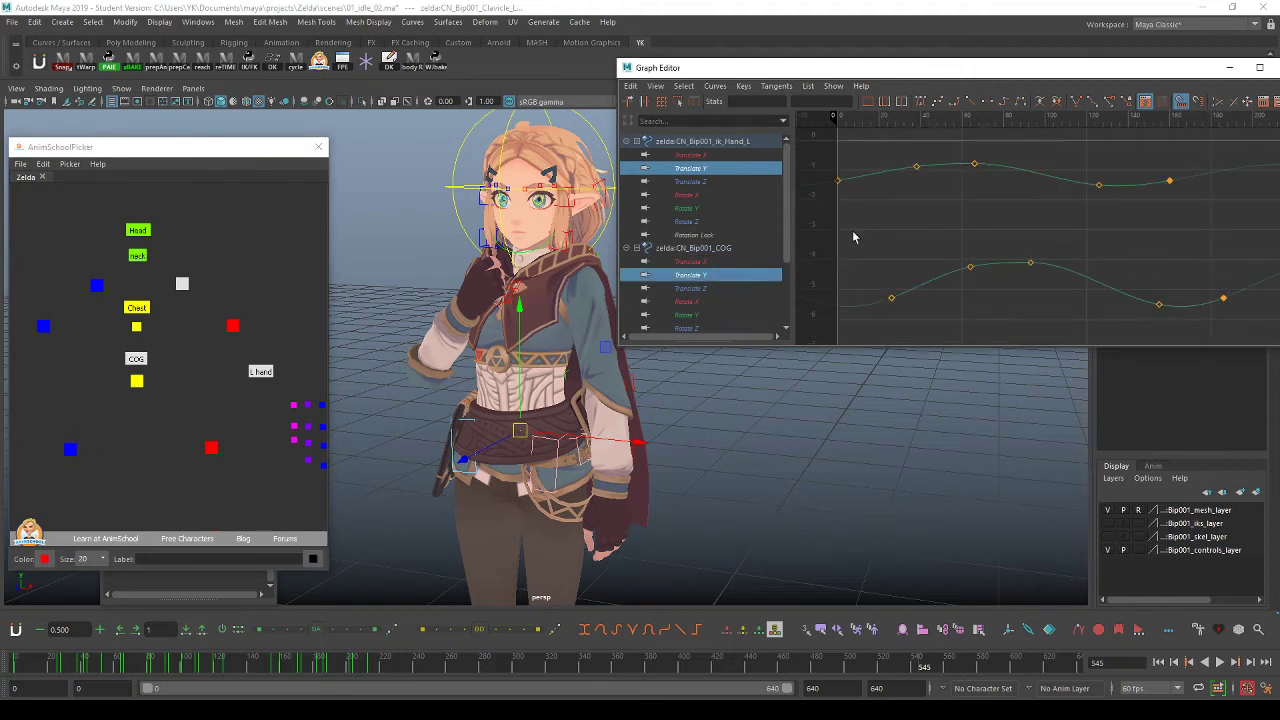
Add the left clavicle's Rotate Z curve beside the hand's and COG's Translate Y curves, leaving out its Rotate X and Rotate Y.
{"action": "scroll", "coordinate": [737, 250], "scroll_direction": "down", "scroll_amount": 3}
{"action": "left_click", "coordinate": [743, 286], "text": "ctrl"}
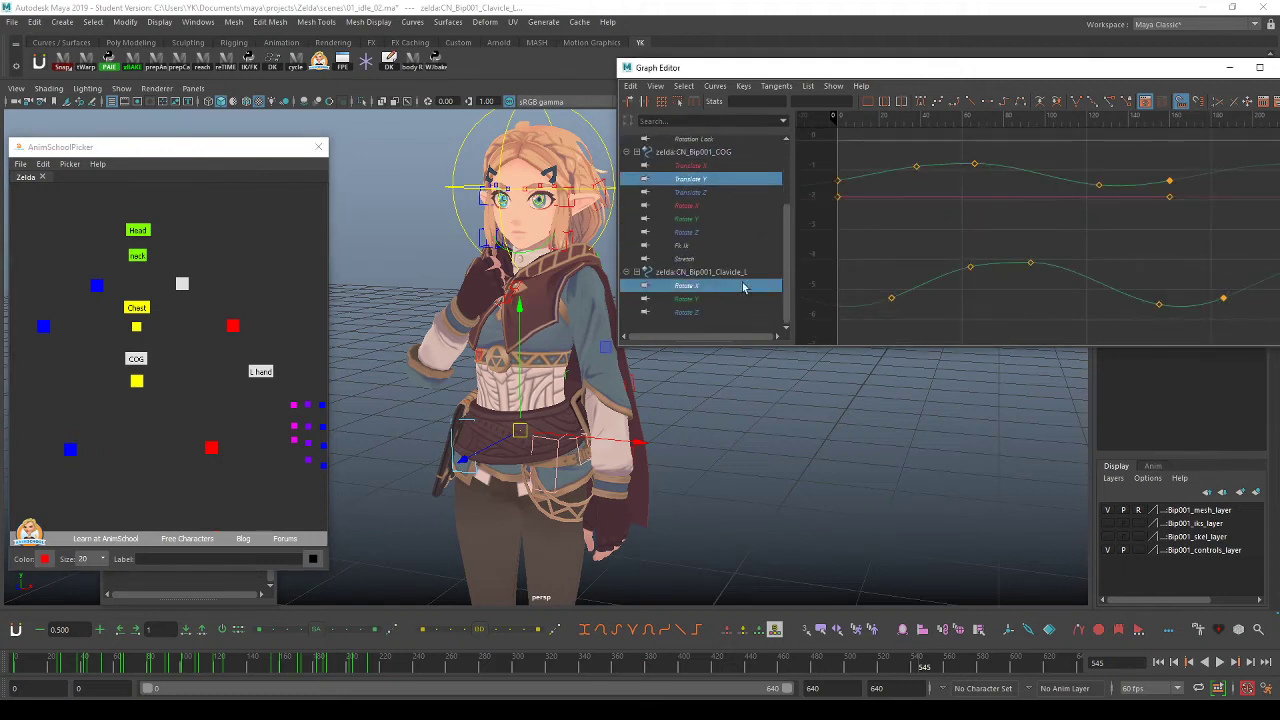
{"action": "left_click", "coordinate": [710, 299], "text": "ctrl"}
{"action": "left_click", "coordinate": [698, 313], "text": "ctrl"}
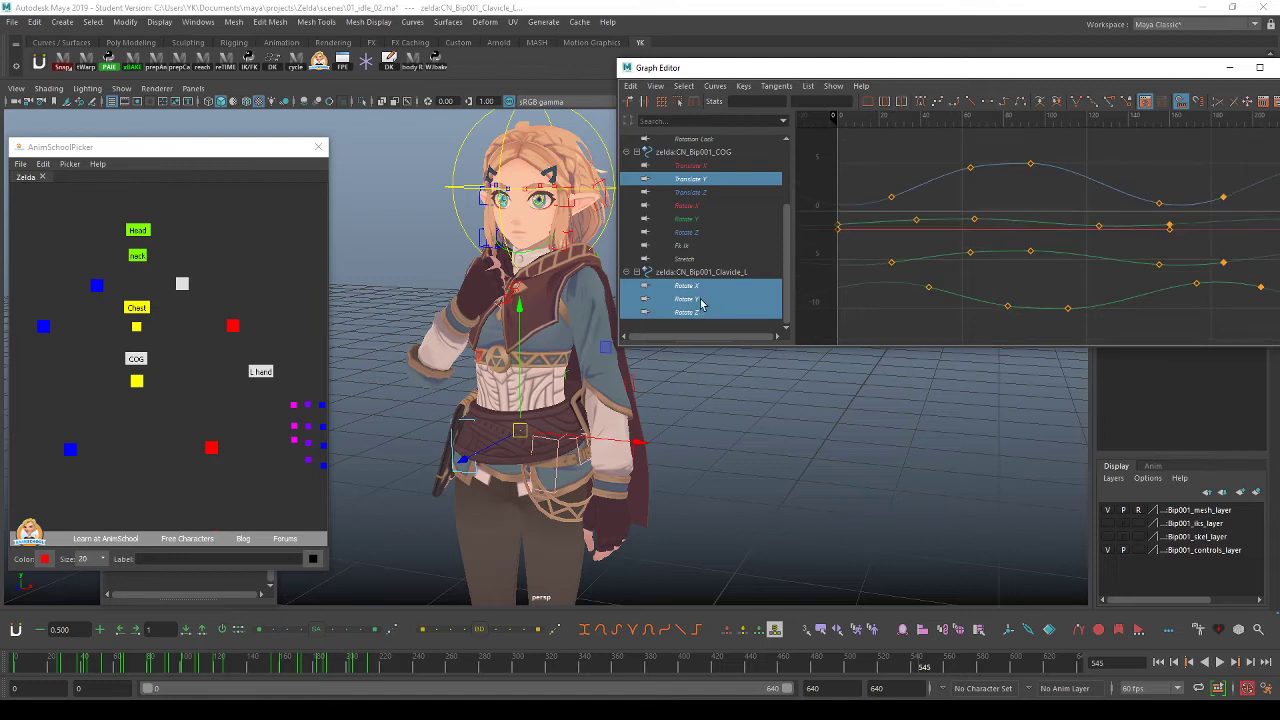
{"action": "left_click", "coordinate": [720, 299], "text": "ctrl"}
{"action": "left_click", "coordinate": [735, 286], "text": "ctrl"}
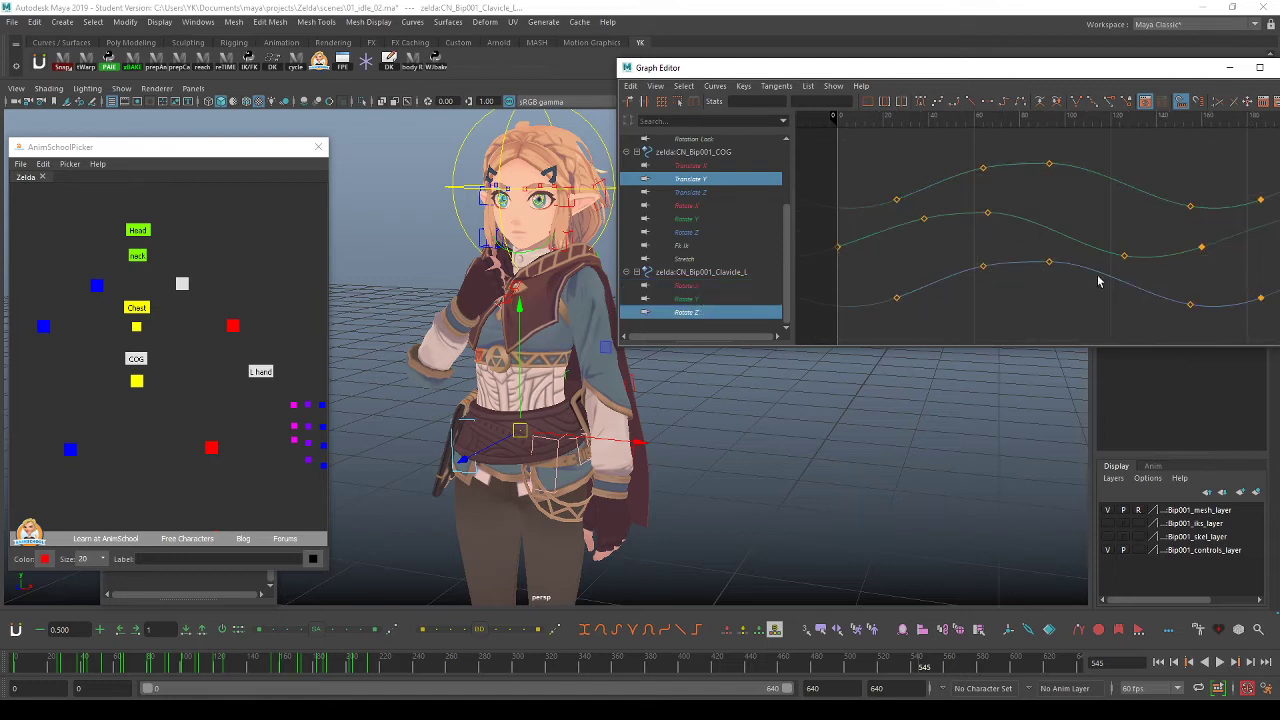
{"action": "right_click_drag", "start_coordinate": [1110, 291], "coordinate": [1091, 286], "text": "alt+shift"}
{"action": "middle_click_drag", "start_coordinate": [1102, 286], "coordinate": [1047, 342], "text": "alt+shift"}
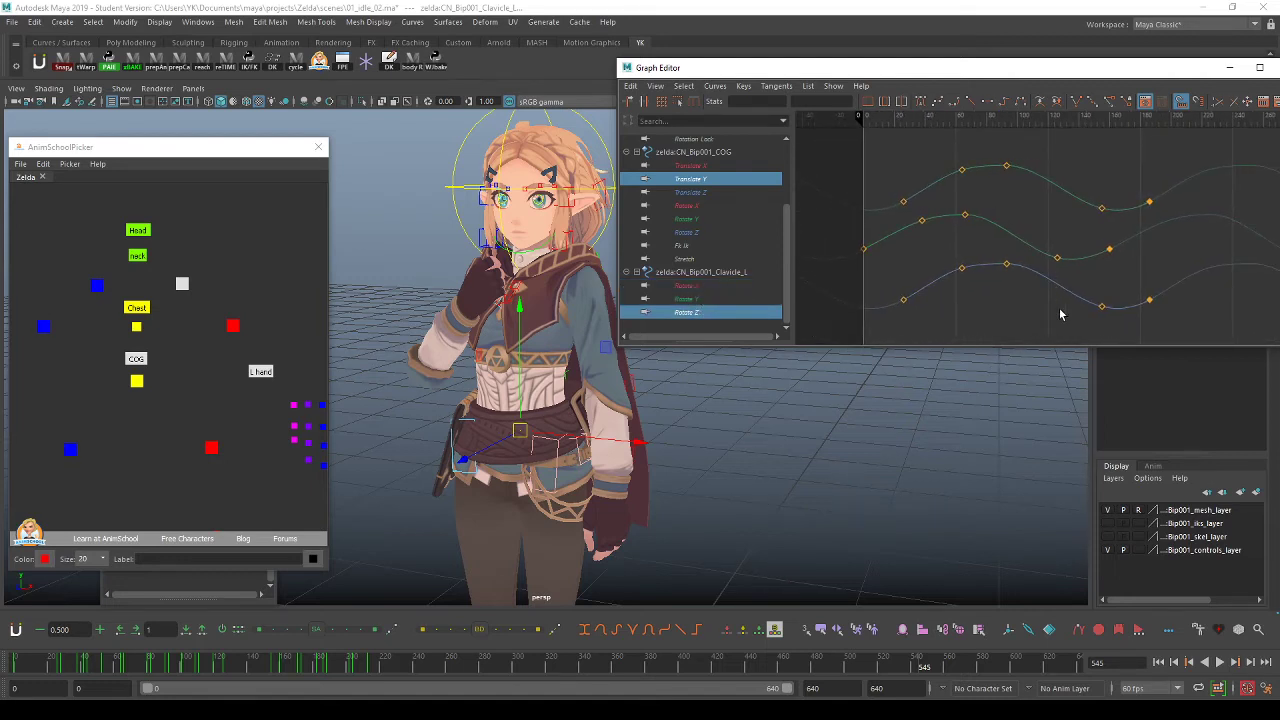
Play back the idle animation, hide the rig controls and examine the cape's motion from behind the character.
{"action": "left_click_drag", "start_coordinate": [893, 445], "coordinate": [808, 451], "text": "alt"}
{"action": "key", "text": "alt+v"}
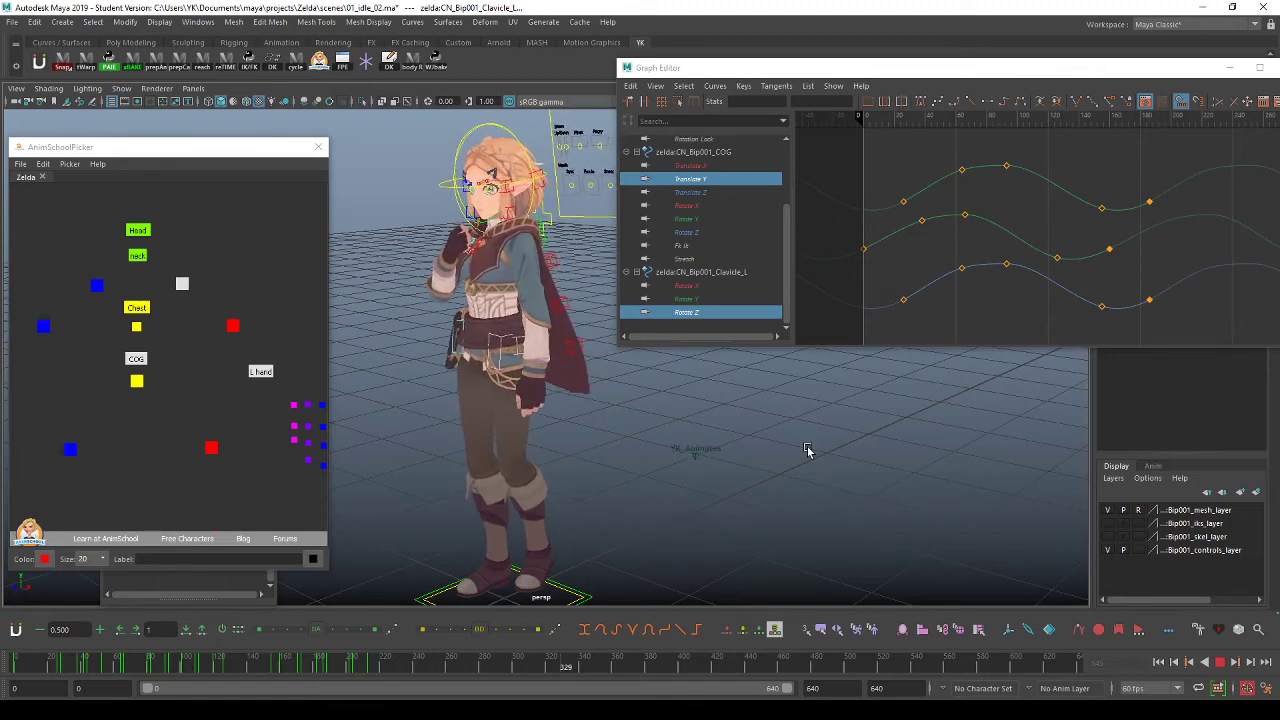
{"action": "left_click_drag", "start_coordinate": [700, 420], "coordinate": [634, 428], "text": "alt"}
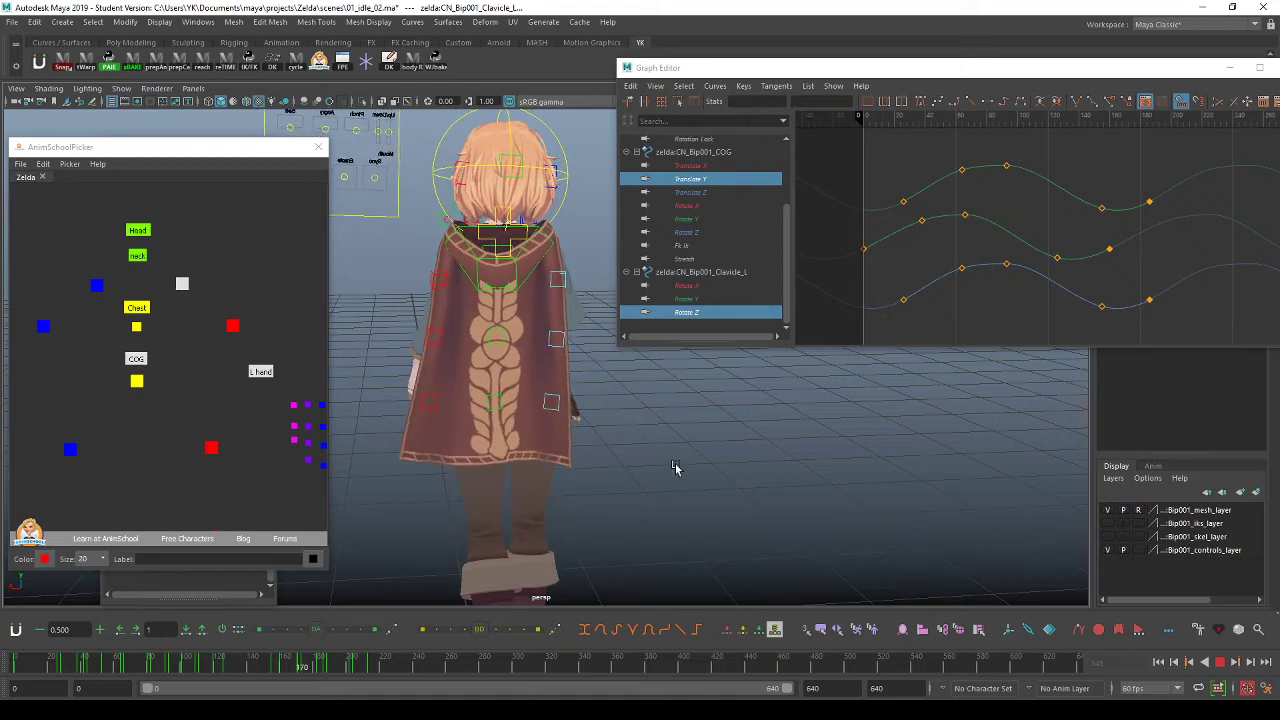
{"action": "right_click_drag", "start_coordinate": [674, 466], "coordinate": [737, 465], "text": "alt"}
{"action": "middle_click_drag", "start_coordinate": [738, 465], "coordinate": [766, 475], "text": "alt"}
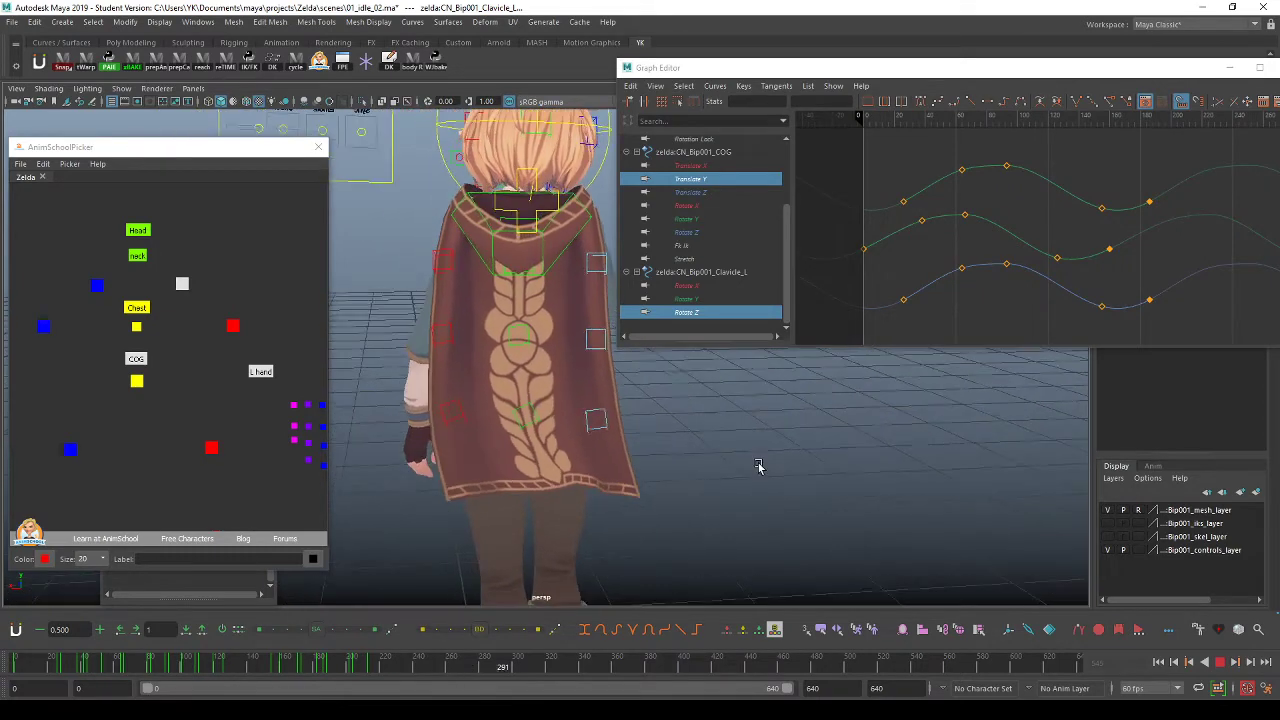
{"action": "key", "text": "alt+1"}
{"action": "right_click_drag", "start_coordinate": [766, 478], "coordinate": [722, 468], "text": "alt"}
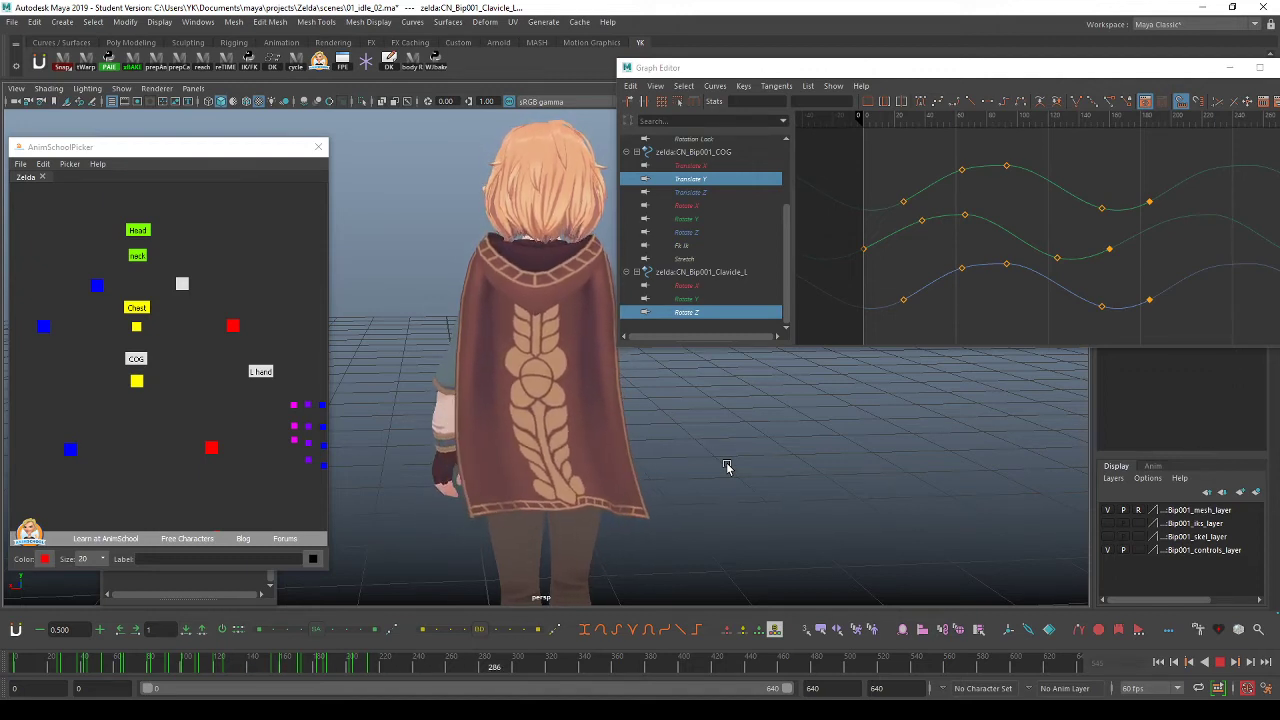
Play back the idle animation in a front view of the character without the rig controls.
{"action": "key", "text": "alt+v"}
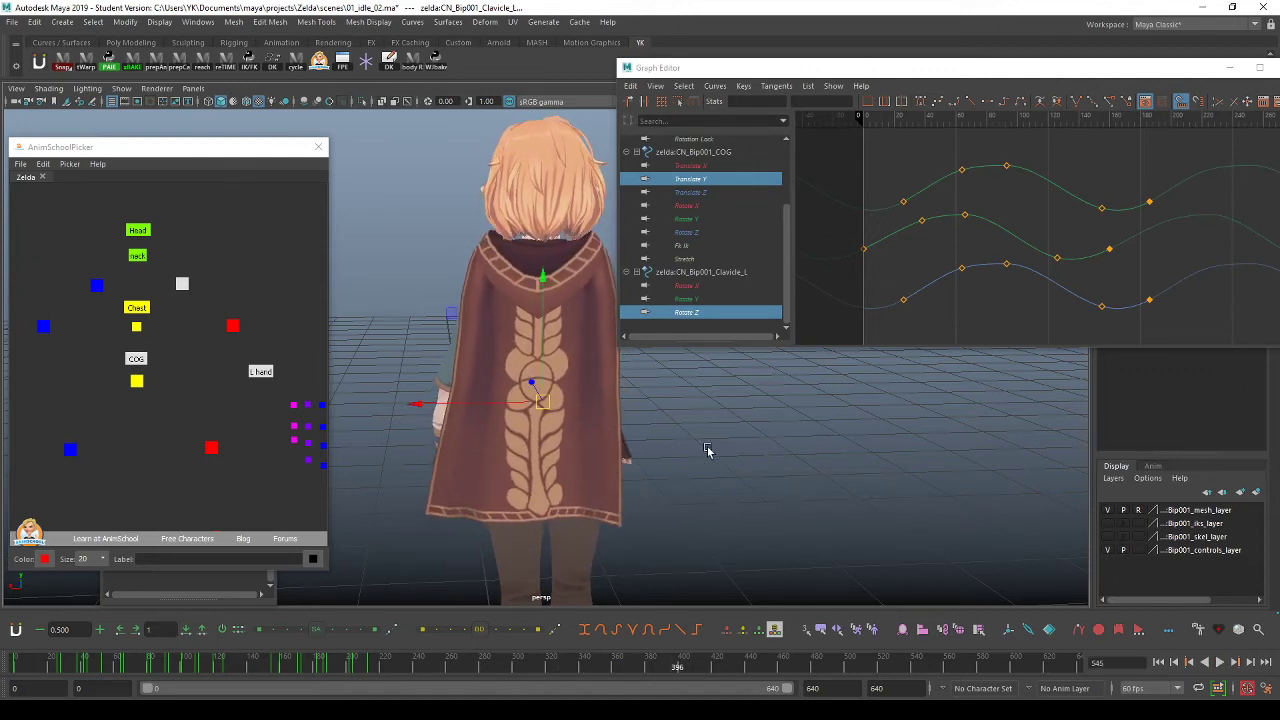
{"action": "left_click_drag", "start_coordinate": [709, 450], "coordinate": [985, 474], "text": "alt"}
{"action": "left_click_drag", "start_coordinate": [754, 474], "coordinate": [766, 485], "text": "alt"}
{"action": "key", "text": "alt+v"}
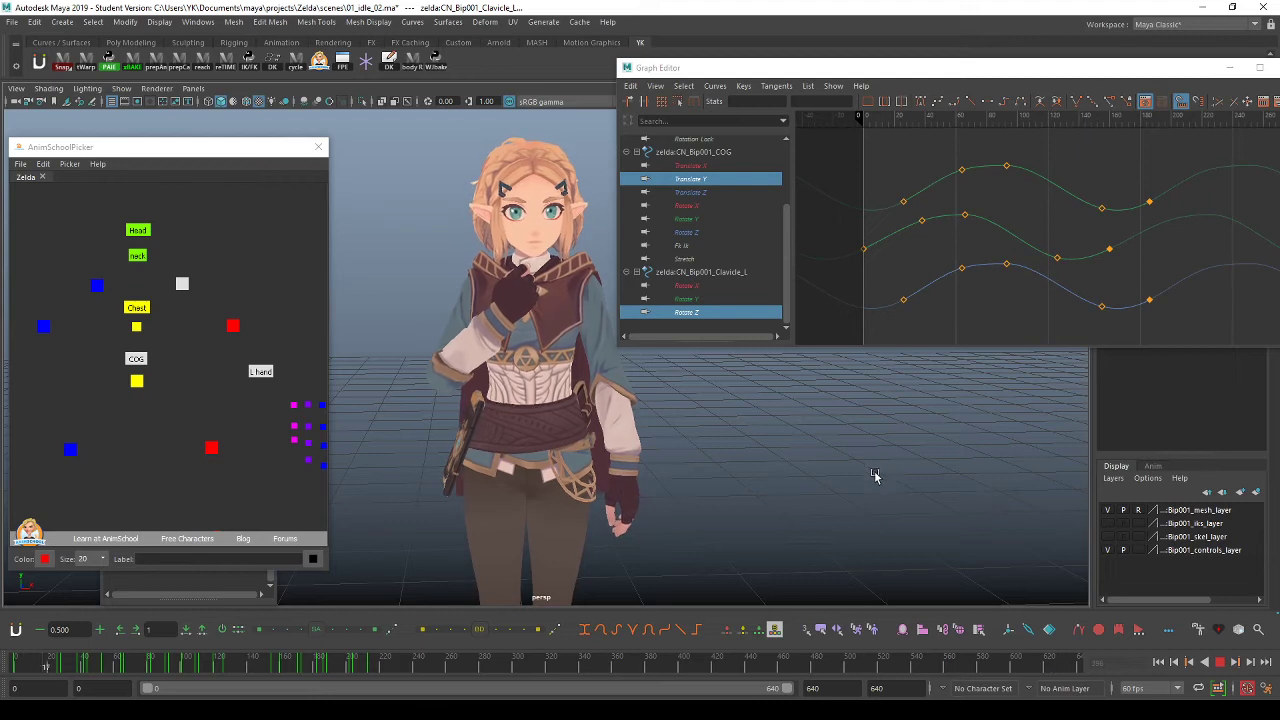
{"action": "key", "text": "alt+v"}
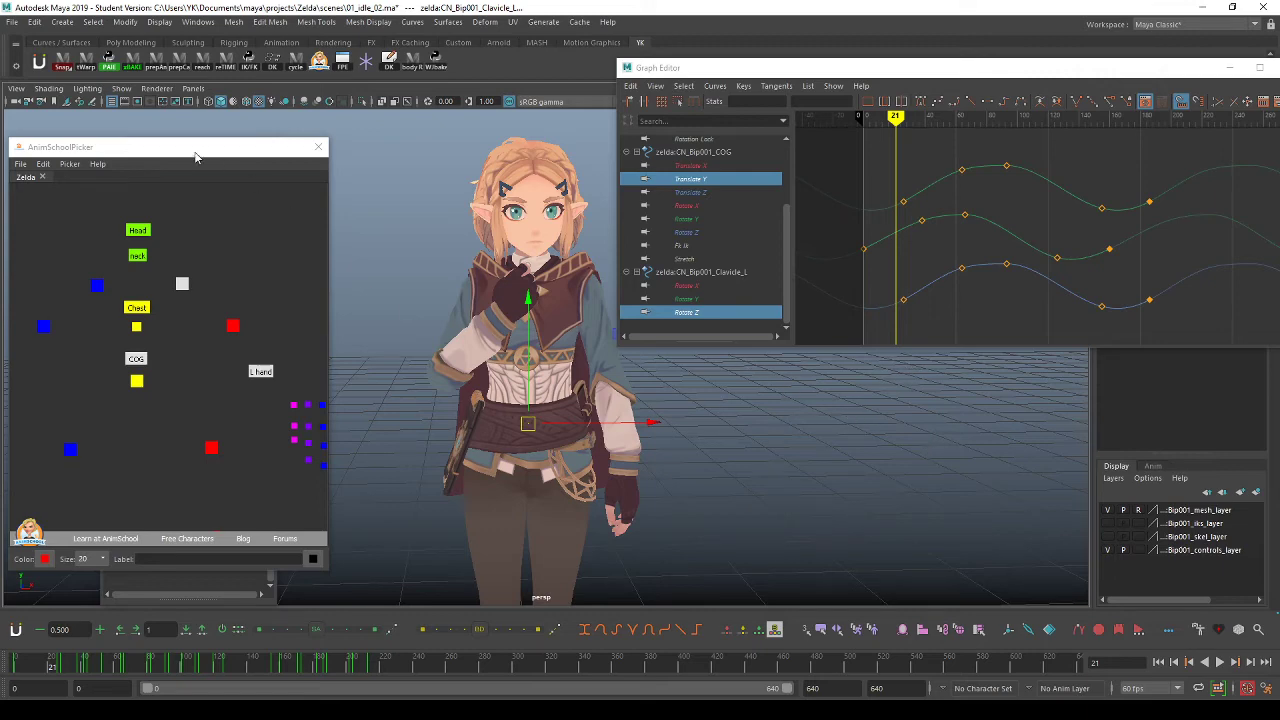
Clear the control selection and create a polygon cube, placing it on the ground beside the character.
{"action": "left_click", "coordinate": [440, 256]}
{"action": "middle_click_drag", "start_coordinate": [730, 405], "coordinate": [537, 318], "text": "alt"}
{"action": "left_click_drag", "start_coordinate": [536, 318], "coordinate": [587, 374], "text": "alt"}
{"action": "right_click_drag", "start_coordinate": [587, 374], "coordinate": [563, 414], "text": "shift"}
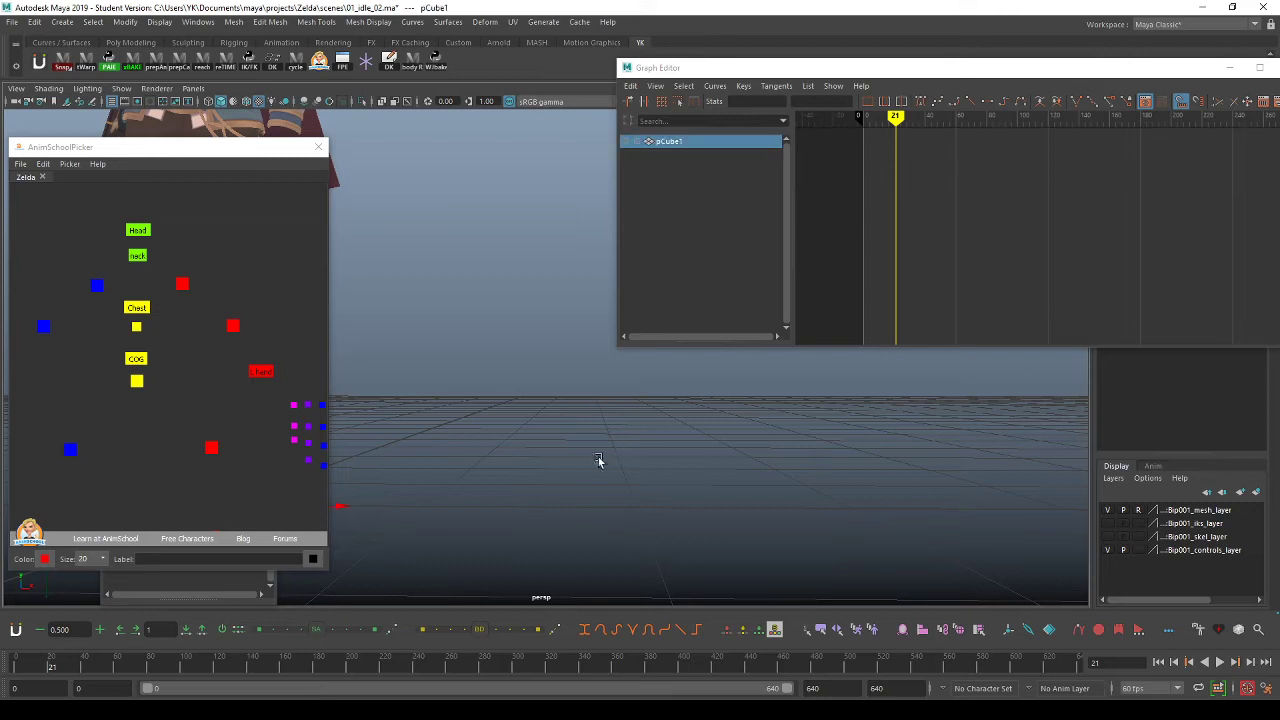
{"action": "left_click_drag", "start_coordinate": [580, 451], "coordinate": [800, 477], "text": "alt"}
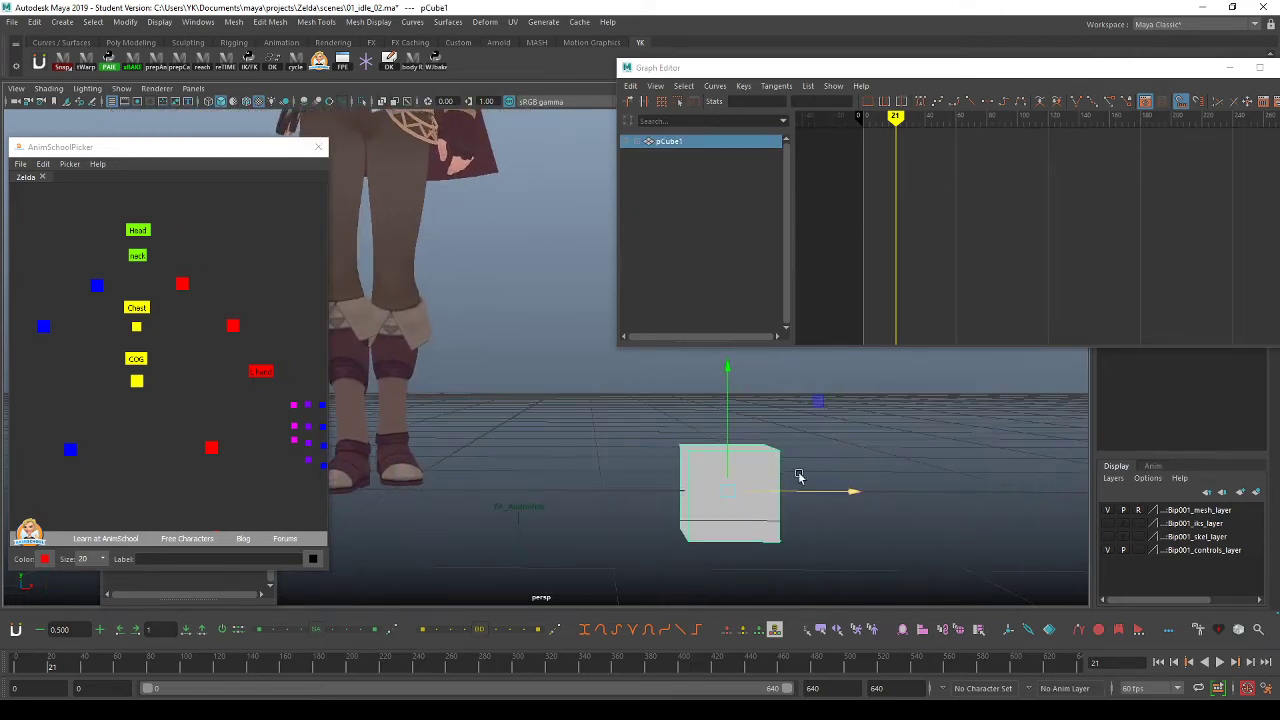
Raise the cube above the ground, duplicate it, and scale the copy down and place it against one side of the original.
{"action": "left_click_drag", "start_coordinate": [721, 399], "coordinate": [721, 355]}
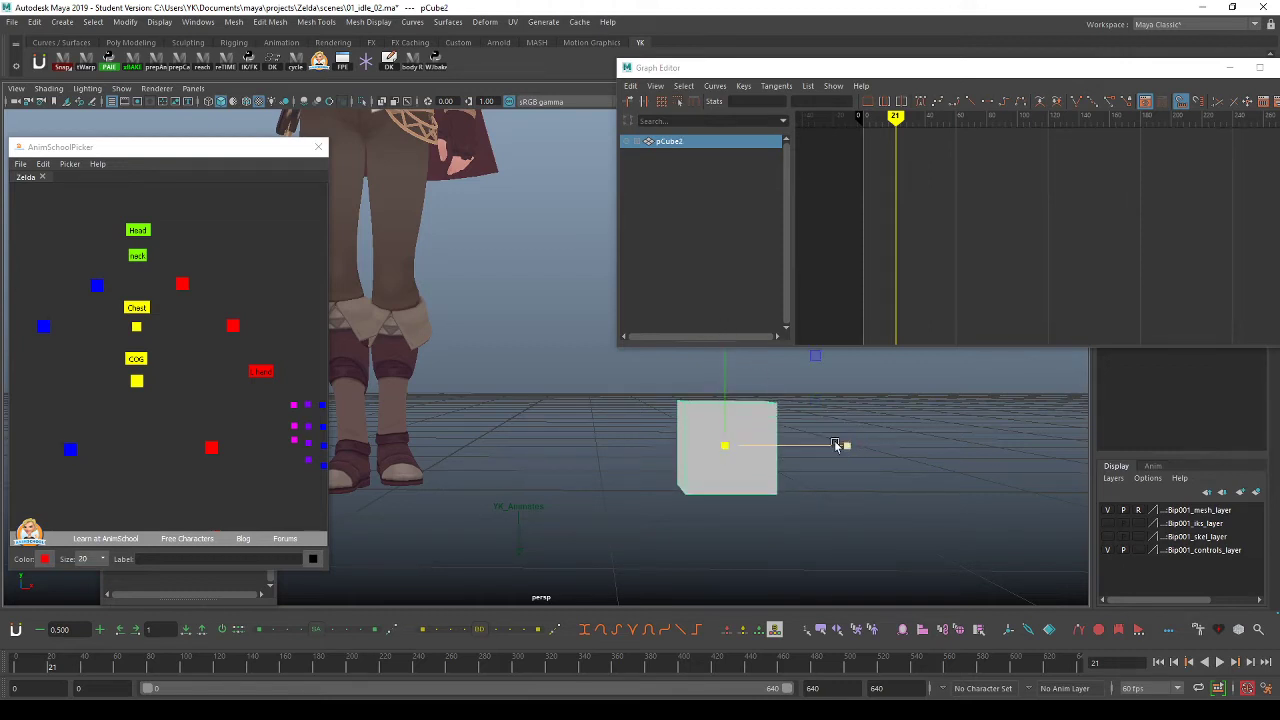
{"action": "key", "text": "ctrl+d"}
{"action": "middle_click_drag", "start_coordinate": [774, 418], "coordinate": [786, 419]}
{"action": "key", "text": "w"}
{"action": "left_click_drag", "start_coordinate": [842, 447], "coordinate": [795, 447]}
{"action": "key", "text": "r"}
{"action": "middle_click_drag", "start_coordinate": [850, 419], "coordinate": [866, 418]}
Duplicate the small cube twice more, making each copy slightly smaller and placing it at the end of the row.
{"action": "key", "text": "ctrl+d"}
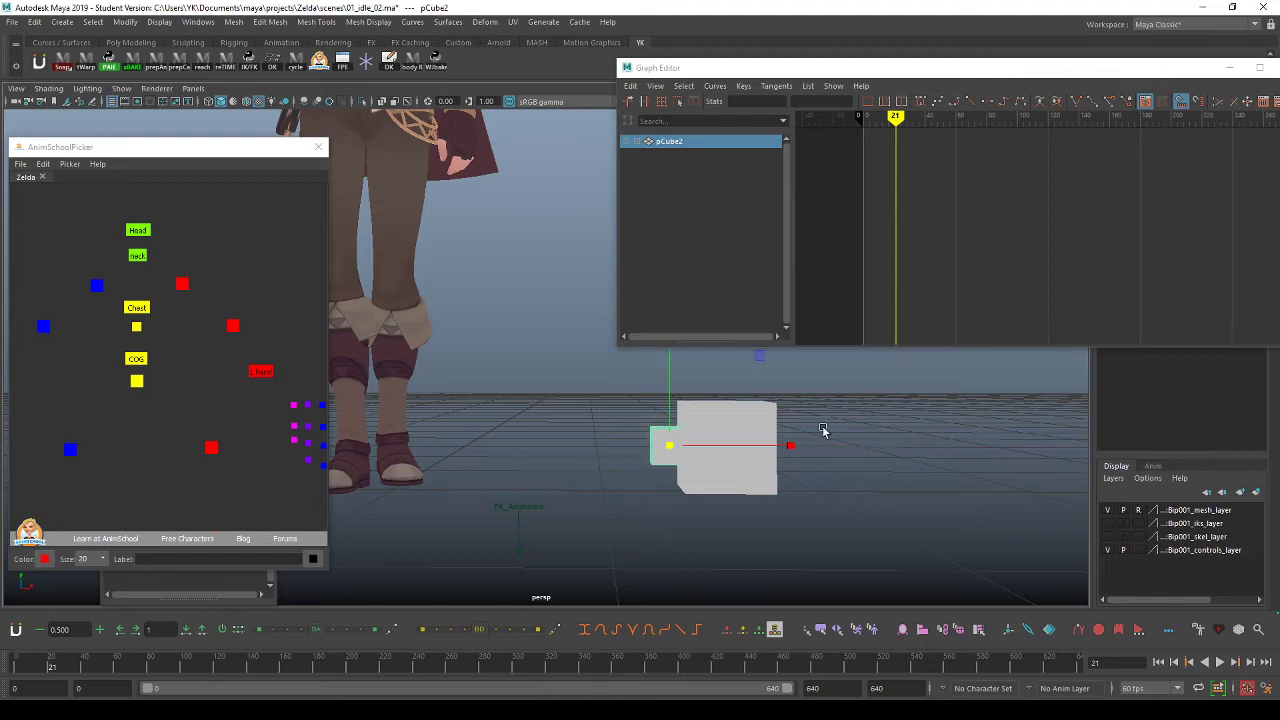
{"action": "left_click_drag", "start_coordinate": [818, 440], "coordinate": [760, 446]}
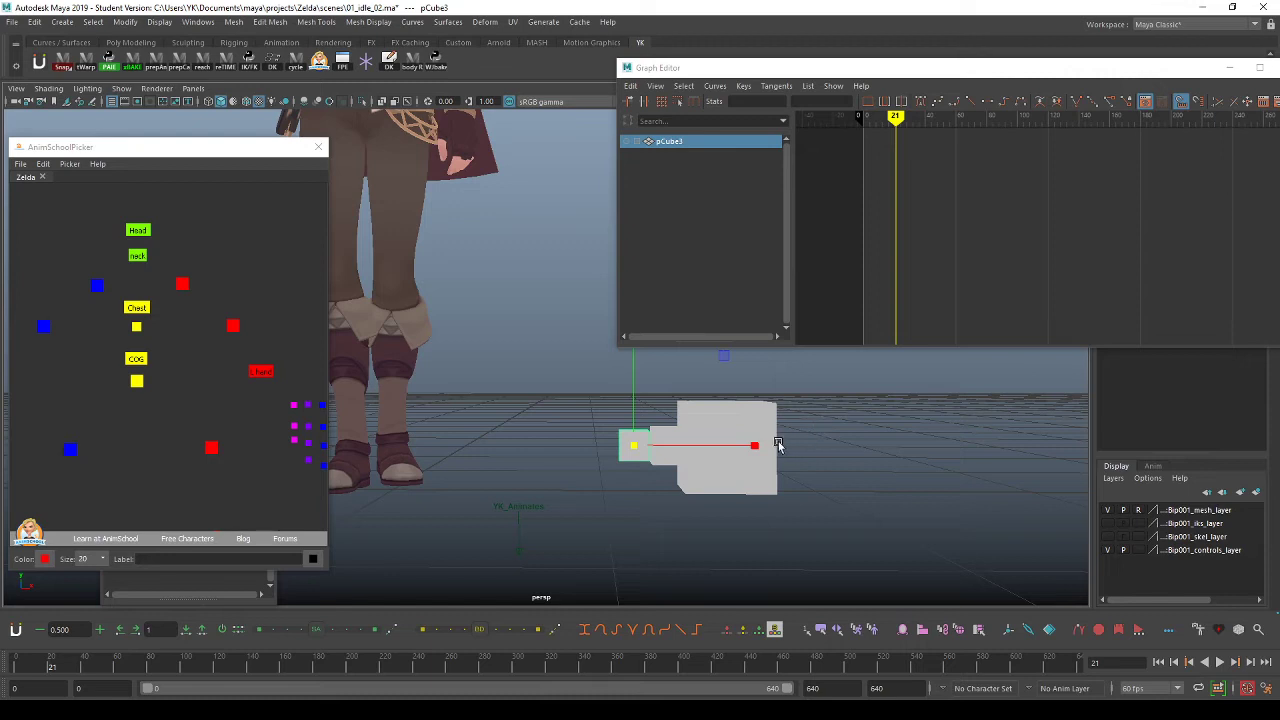
{"action": "key", "text": "ctrl+d"}
{"action": "left_click_drag", "start_coordinate": [751, 443], "coordinate": [736, 447]}
{"action": "left_click", "coordinate": [706, 506]}
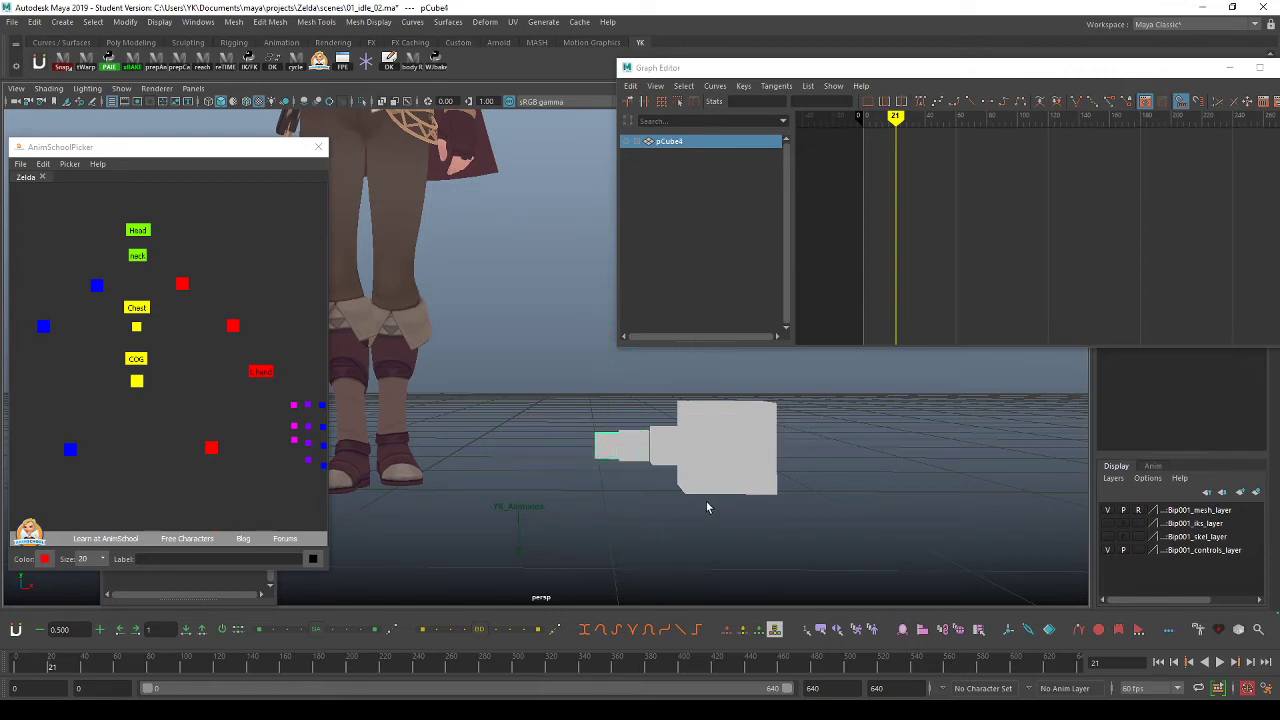
Parent the cubes into a chain, each small cube under its larger neighbour up to the large cube.
{"action": "left_click", "coordinate": [615, 453]}
{"action": "left_click", "coordinate": [637, 452], "text": "shift"}
{"action": "left_click", "coordinate": [647, 448], "text": "shift"}
{"action": "left_click", "coordinate": [659, 451], "text": "shift"}
{"action": "left_click", "coordinate": [632, 459]}
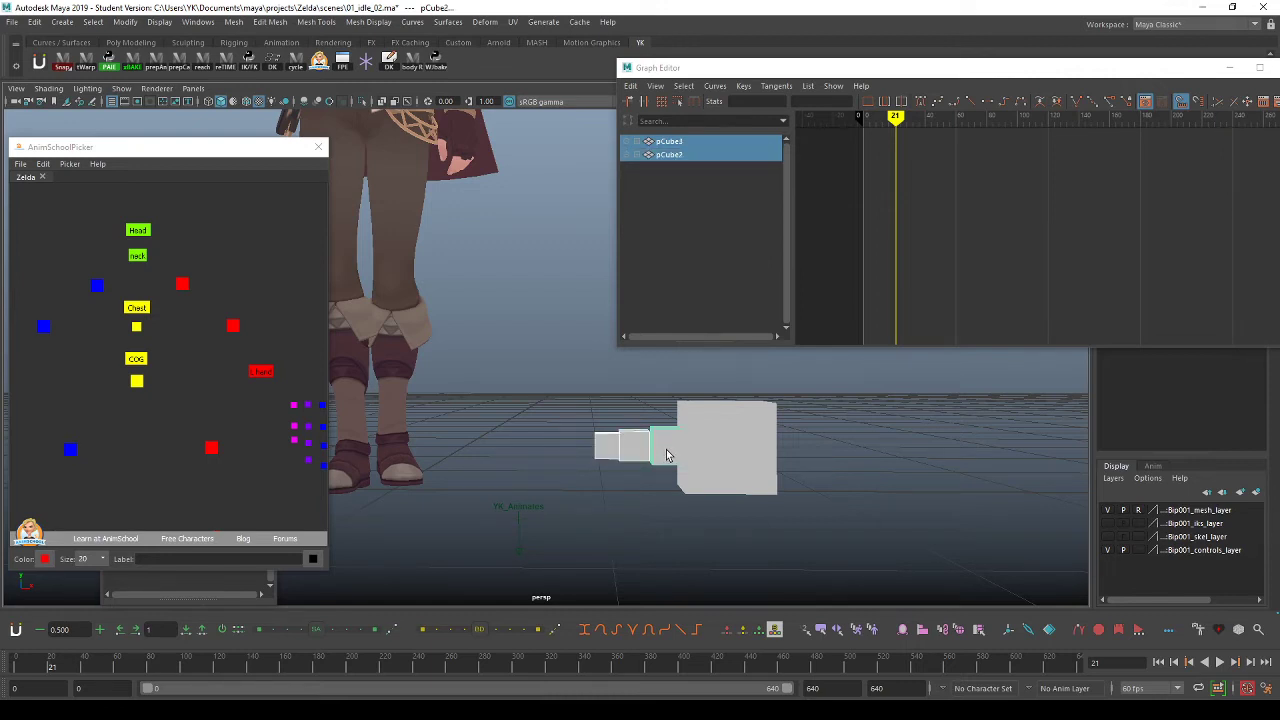
{"action": "left_click", "coordinate": [721, 449], "text": "shift"}
{"action": "left_click", "coordinate": [719, 447]}
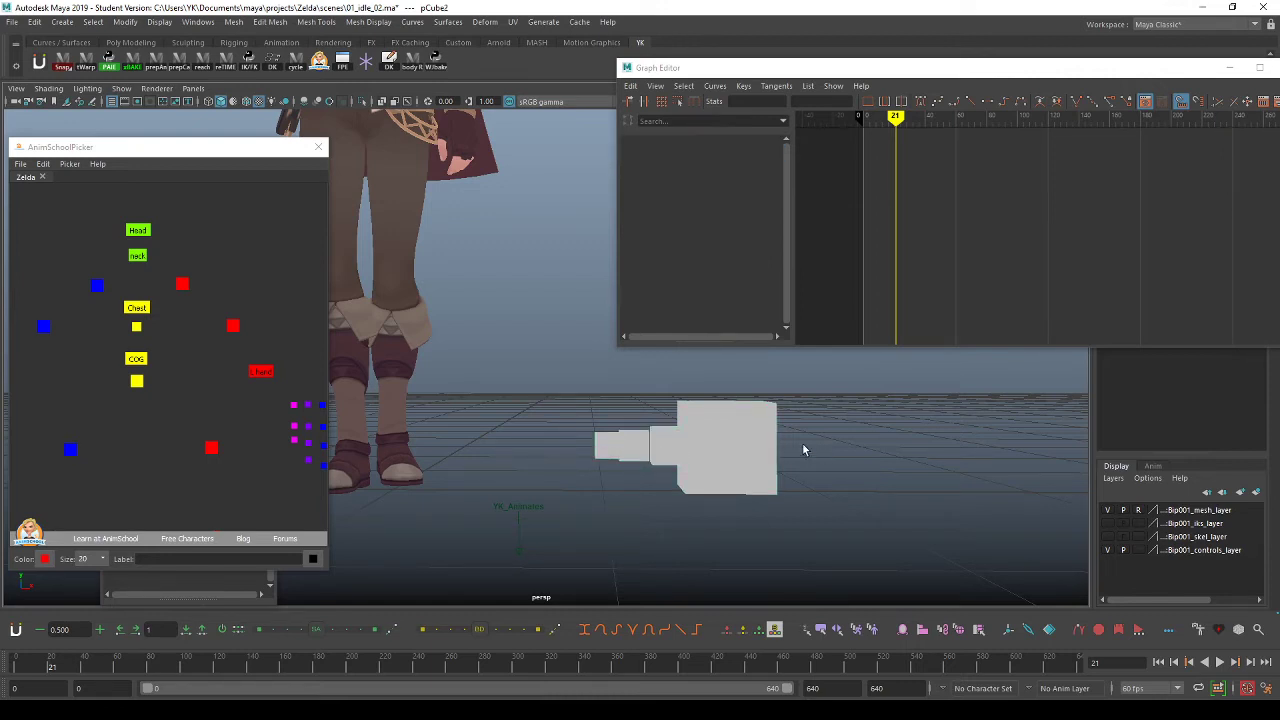
Examine the parented cube chain from several viewing angles with the large cube selected.
{"action": "left_click_drag", "start_coordinate": [802, 442], "coordinate": [663, 420], "text": "alt"}
{"action": "key", "text": "w"}
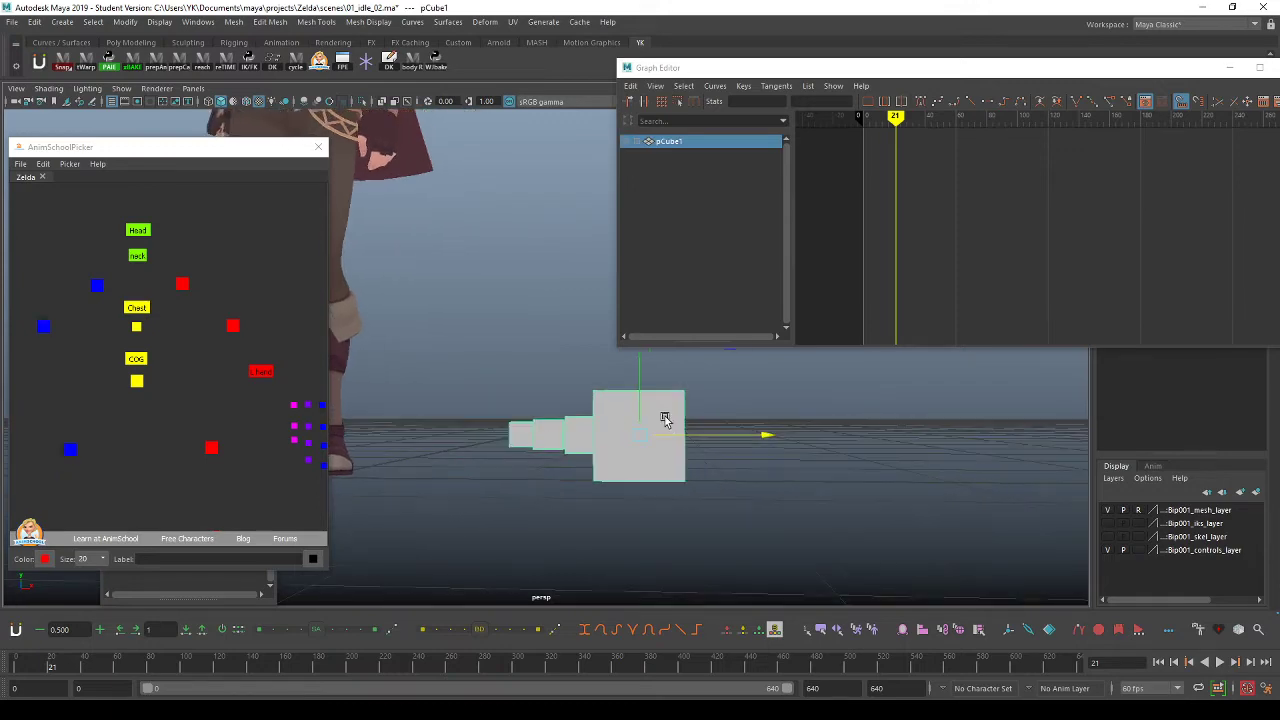
{"action": "right_click_drag", "start_coordinate": [666, 459], "coordinate": [726, 474], "text": "alt"}
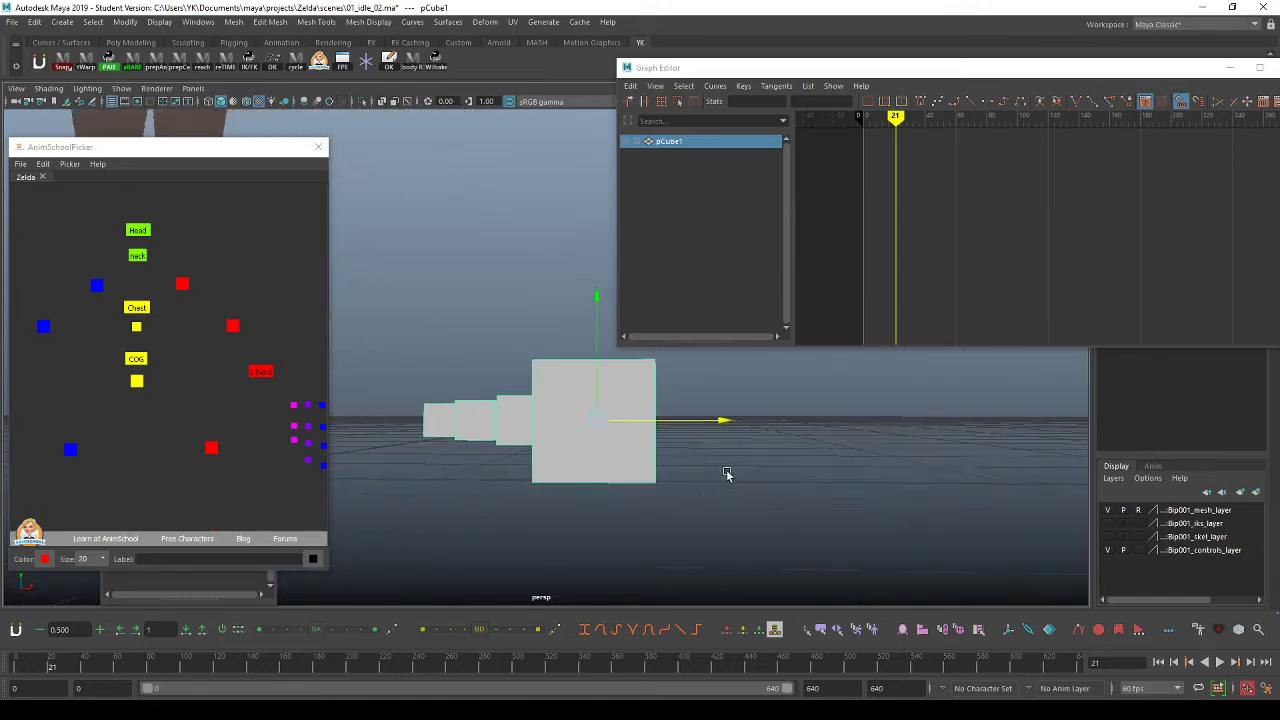
{"action": "left_click_drag", "start_coordinate": [726, 474], "coordinate": [660, 471], "text": "alt"}
{"action": "key", "text": "w"}
{"action": "key", "text": "q"}
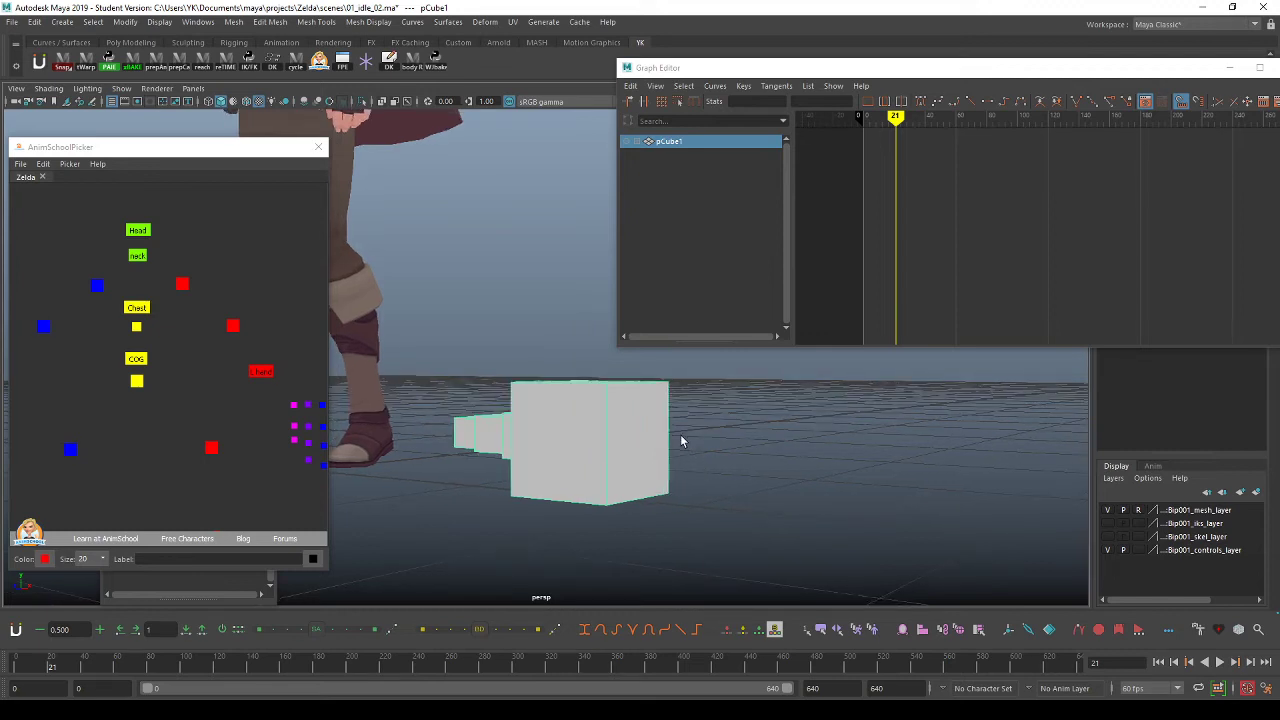
{"action": "key", "text": "w"}
{"action": "left_click_drag", "start_coordinate": [734, 451], "coordinate": [737, 449], "text": "alt"}
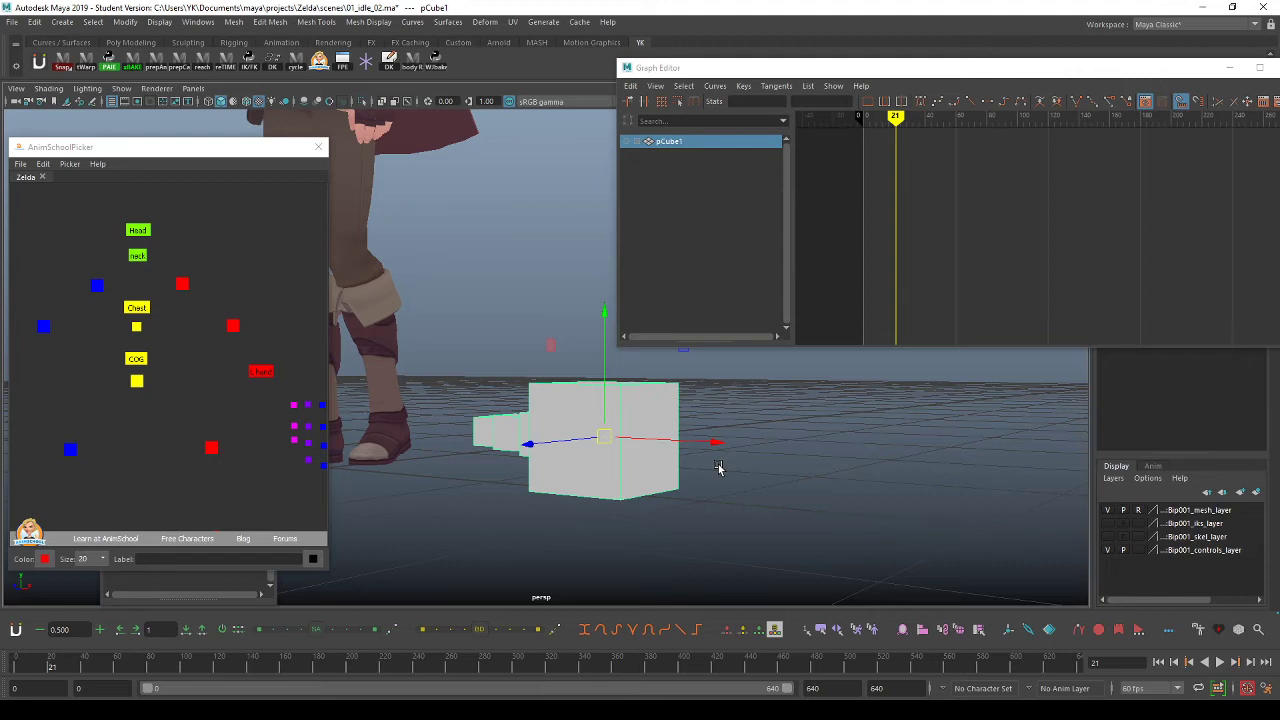
{"action": "scroll", "coordinate": [817, 486], "scroll_direction": "up", "scroll_amount": 1}
{"action": "scroll", "coordinate": [714, 474], "scroll_direction": "up", "scroll_amount": 1}
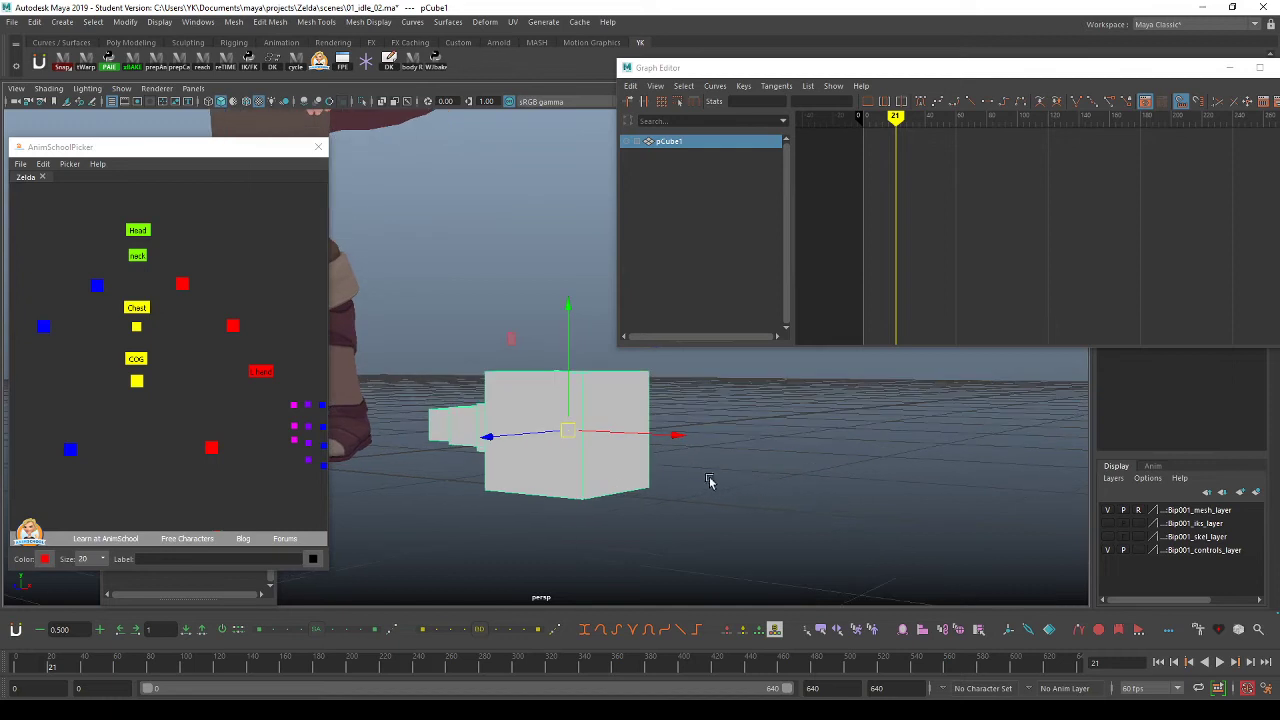
Key the large cube at frame 21 and shorten the playback range to end at frame 162.
{"action": "key", "text": "s"}
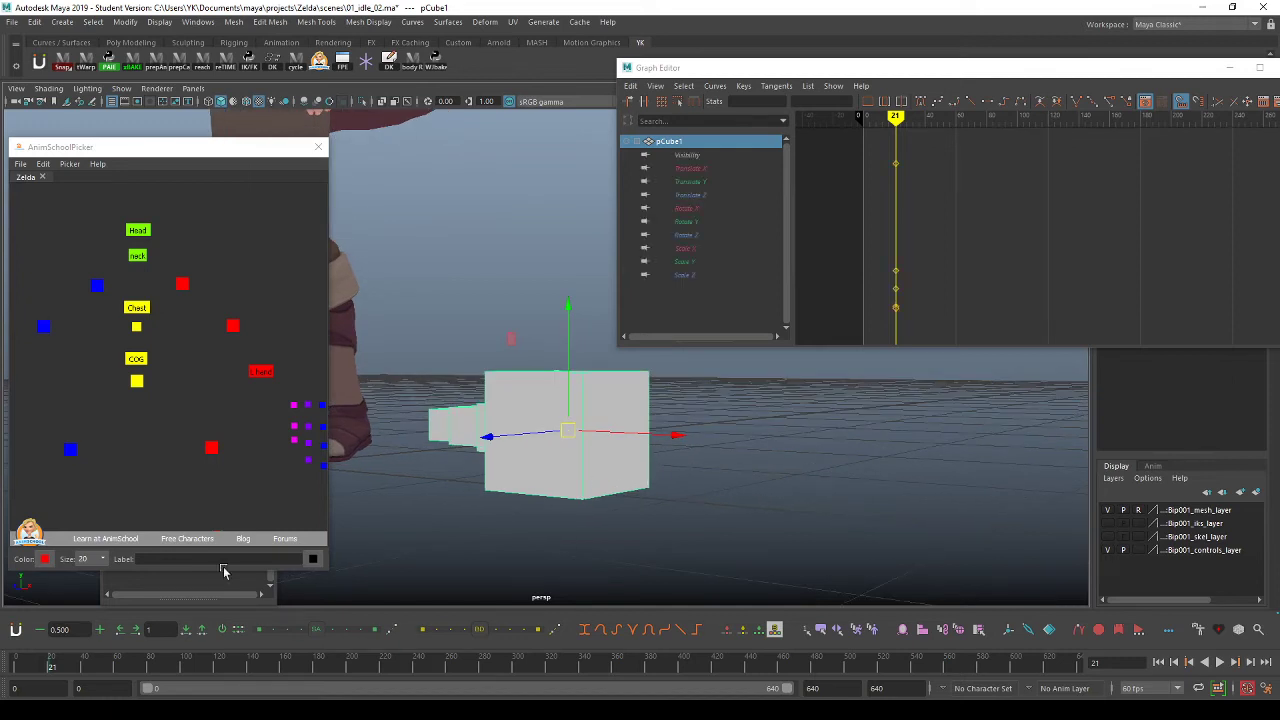
{"action": "left_click", "coordinate": [58, 666]}
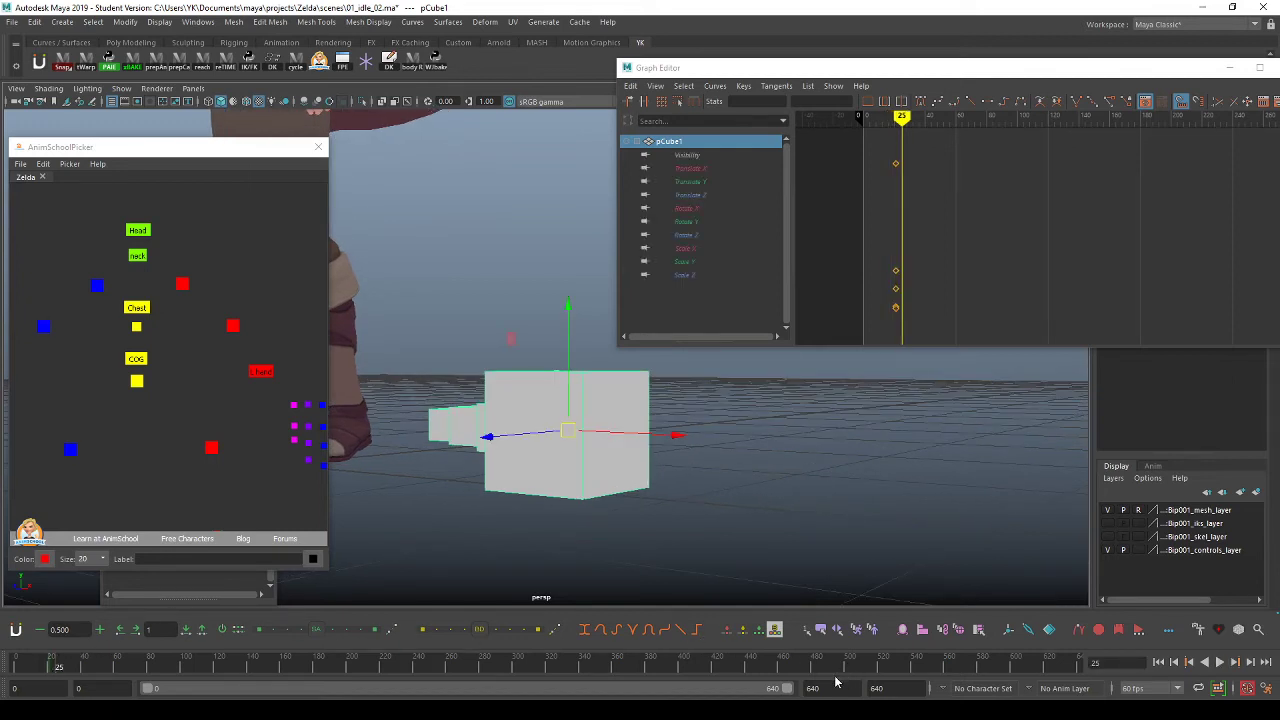
{"action": "left_click_drag", "start_coordinate": [787, 692], "coordinate": [313, 689]}
Key new positions for the large cube at frames 25, 30 and 34, and move and rotate it at frame 39.
{"action": "left_click_drag", "start_coordinate": [603, 521], "coordinate": [683, 530], "text": "alt"}
{"action": "middle_click_drag", "start_coordinate": [683, 530], "coordinate": [663, 555]}
{"action": "left_click", "coordinate": [213, 667]}
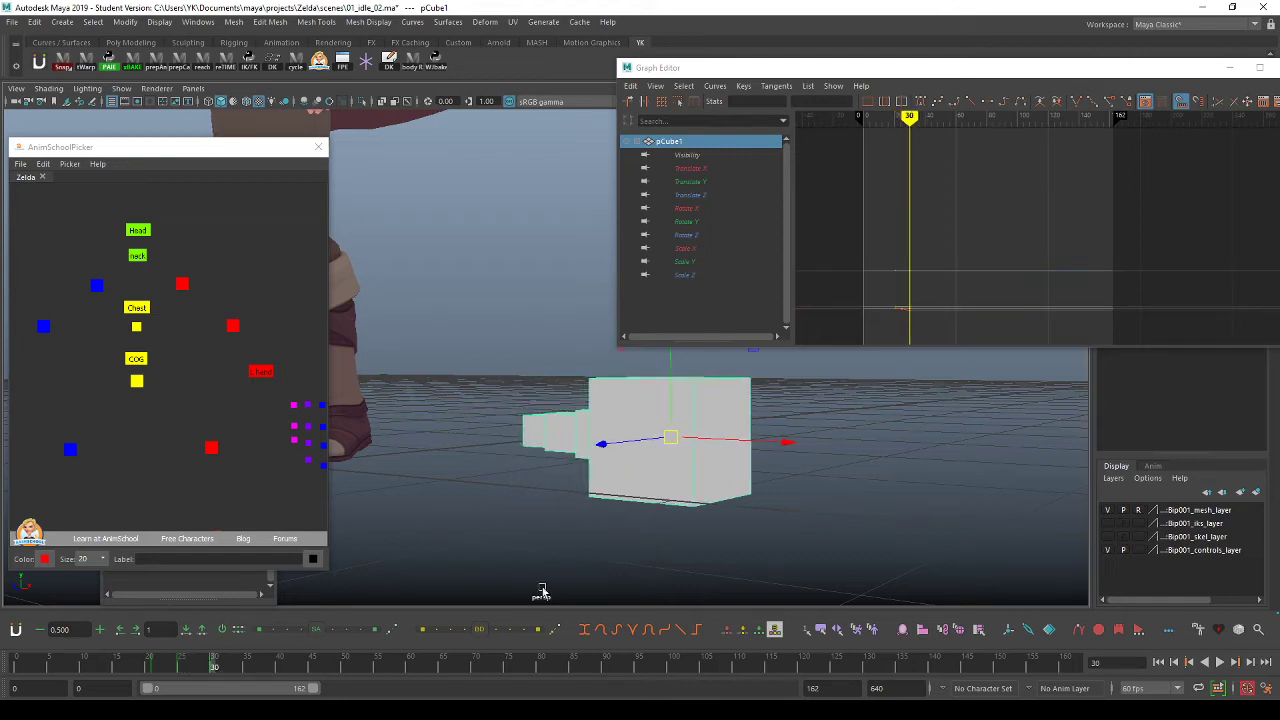
{"action": "left_click", "coordinate": [240, 666]}
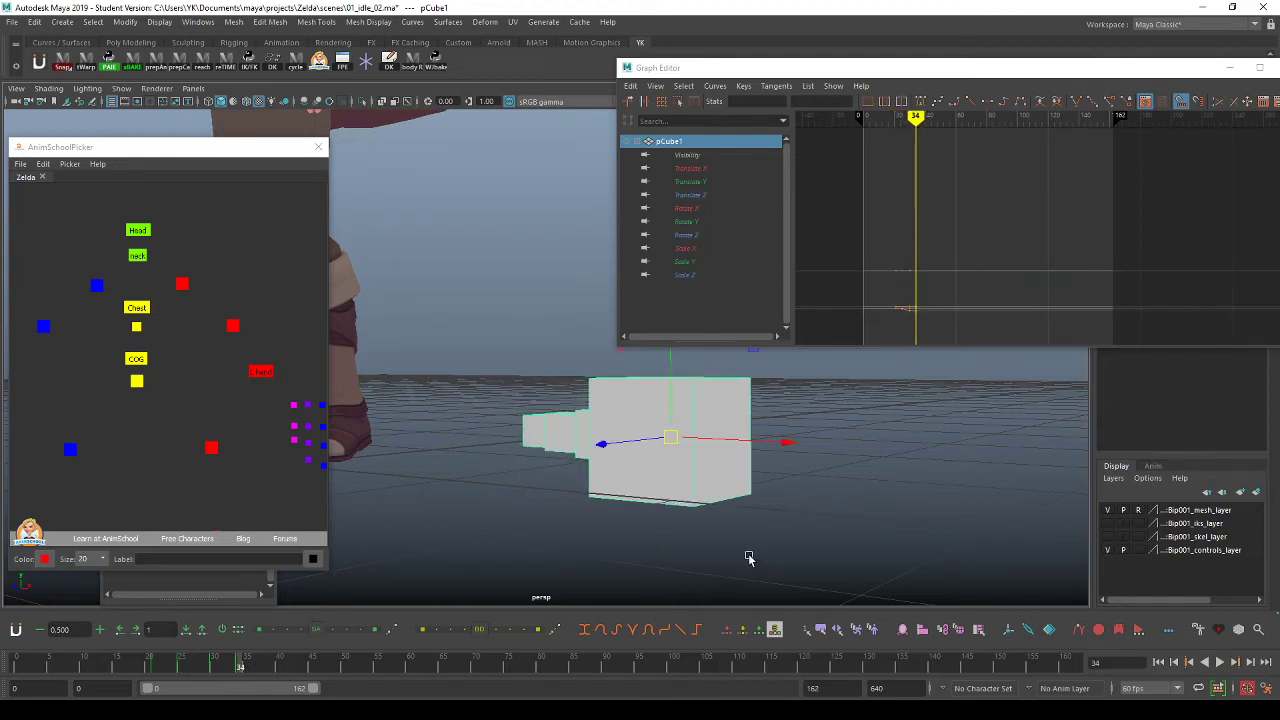
{"action": "left_click_drag", "start_coordinate": [748, 558], "coordinate": [571, 580], "text": "alt"}
{"action": "left_click_drag", "start_coordinate": [243, 666], "coordinate": [274, 666]}
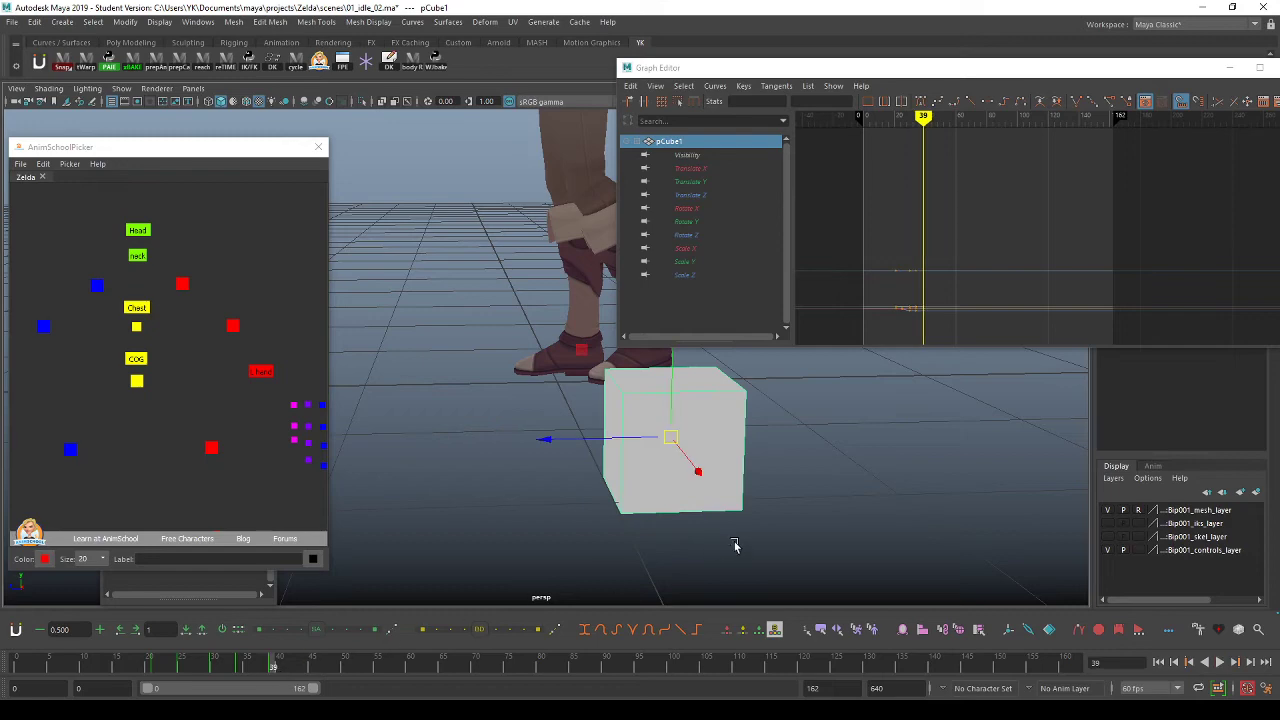
{"action": "left_click_drag", "start_coordinate": [735, 545], "coordinate": [752, 524], "text": "alt"}
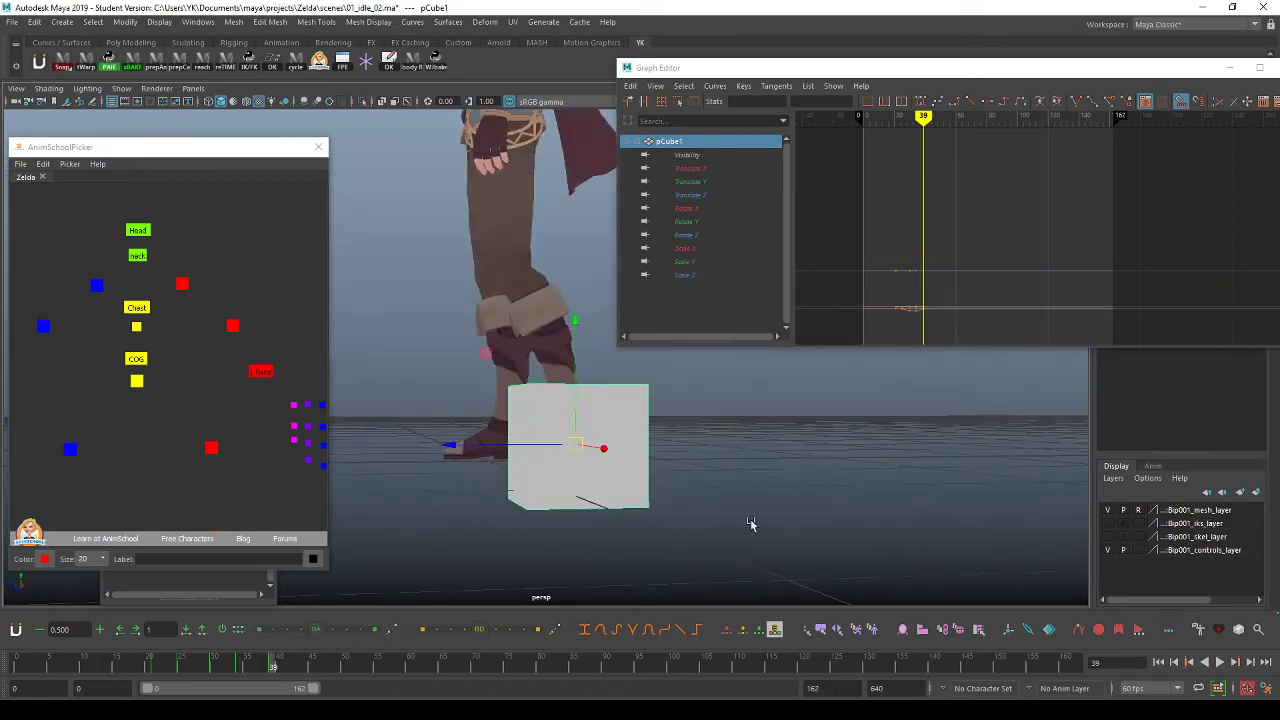
{"action": "key", "text": "e"}
{"action": "left_click_drag", "start_coordinate": [621, 498], "coordinate": [617, 491]}
{"action": "left_click_drag", "start_coordinate": [636, 442], "coordinate": [660, 432]}
{"action": "left_click_drag", "start_coordinate": [478, 421], "coordinate": [480, 440]}
Insert a key at frame 23 on the large cube's Translate Y curve and raise it to about 11.26.
{"action": "left_click_drag", "start_coordinate": [401, 580], "coordinate": [510, 571], "text": "alt"}
{"action": "left_click_drag", "start_coordinate": [150, 660], "coordinate": [169, 663]}
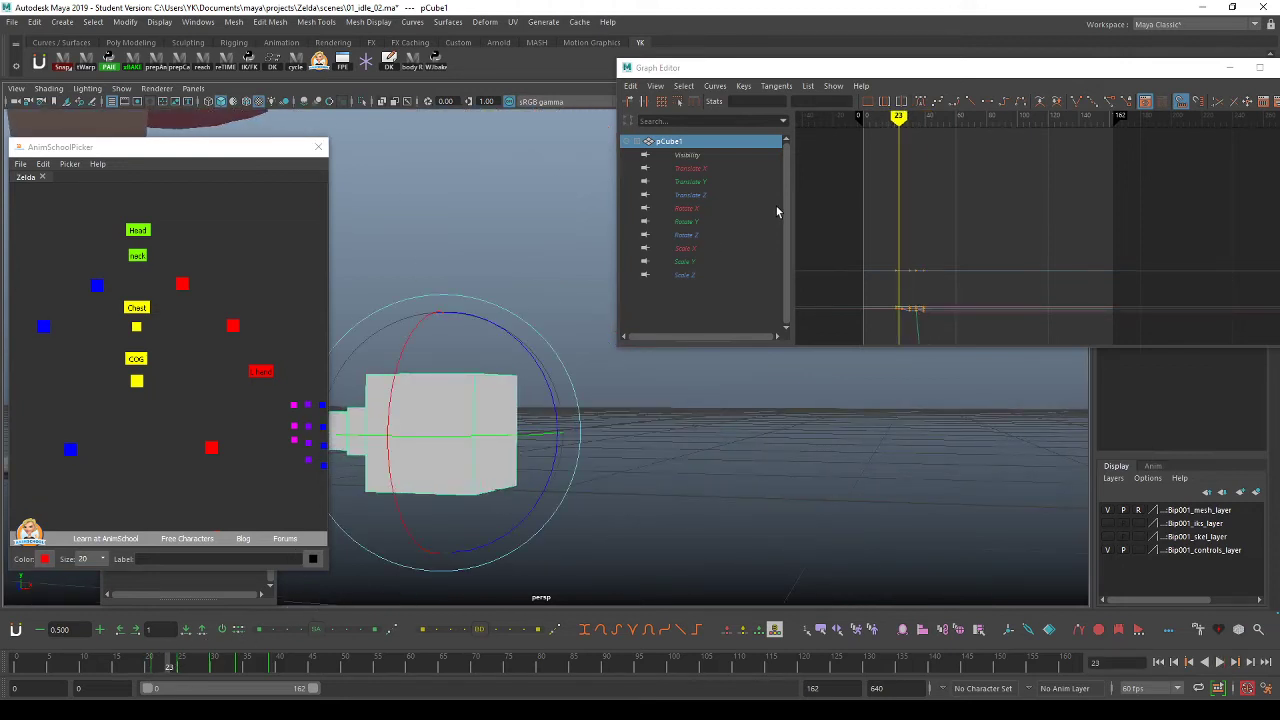
{"action": "left_click", "coordinate": [748, 184]}
{"action": "key", "text": "f"}
{"action": "middle_click_drag", "start_coordinate": [985, 217], "coordinate": [1024, 233], "text": "alt"}
{"action": "left_click", "coordinate": [877, 180]}
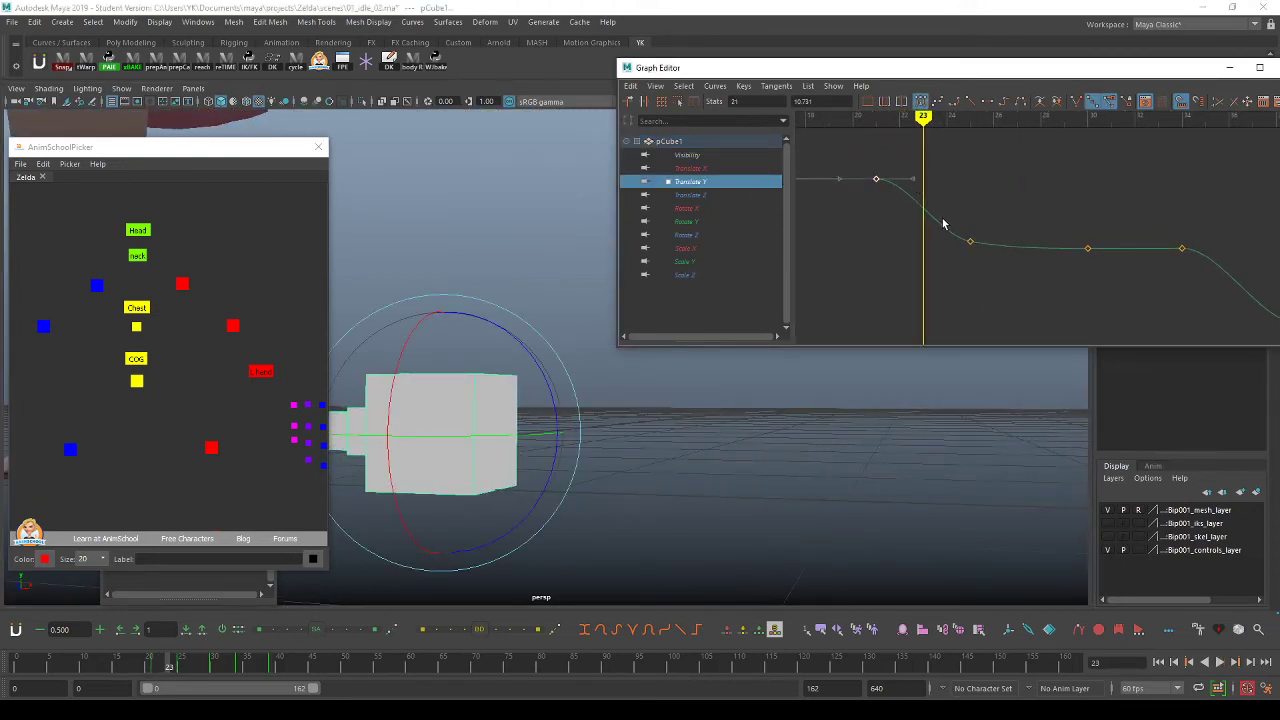
{"action": "key", "text": "a"}
{"action": "key", "text": "i"}
{"action": "middle_click", "coordinate": [885, 194]}
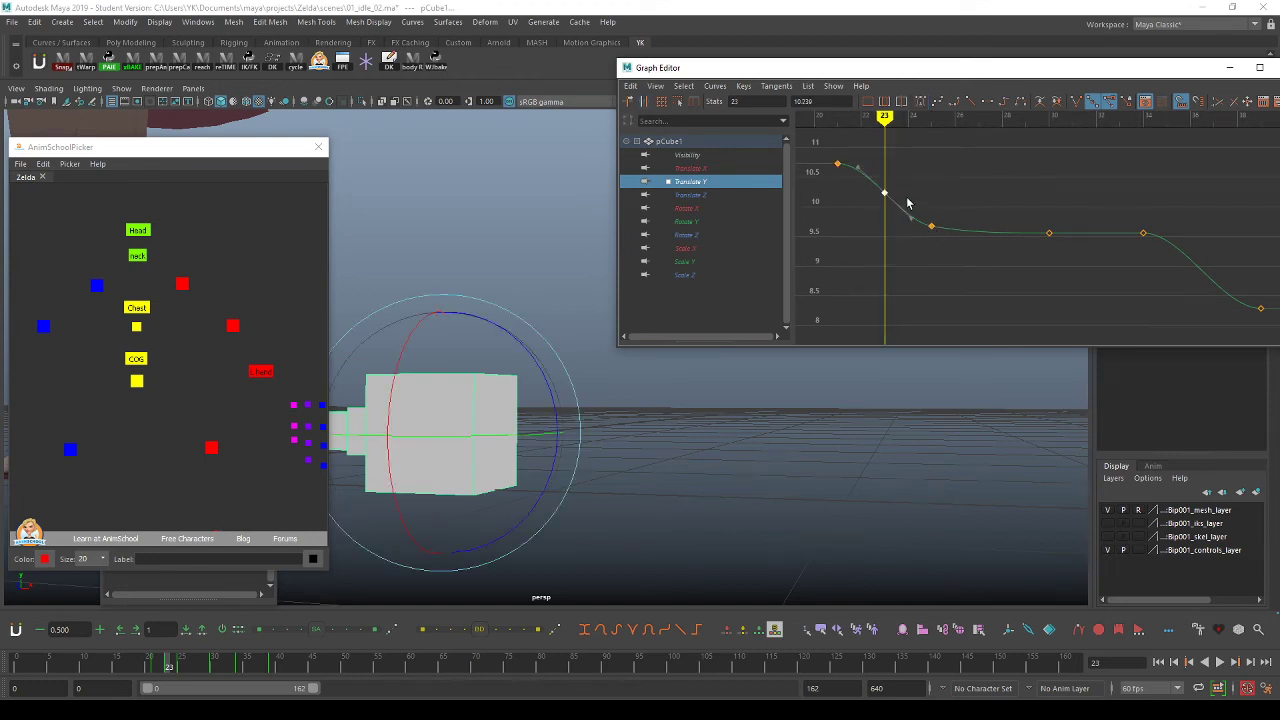
{"action": "right_click_drag", "start_coordinate": [907, 200], "coordinate": [898, 237], "text": "alt+shift"}
{"action": "key", "text": "w"}
{"action": "middle_click_drag", "start_coordinate": [898, 237], "coordinate": [888, 196], "text": "shift"}
Insert keys at frames 27, 32 and 37 on the Translate Y curve and raise them into progressively lower peaks.
{"action": "key", "text": "i"}
{"action": "middle_click", "coordinate": [979, 230]}
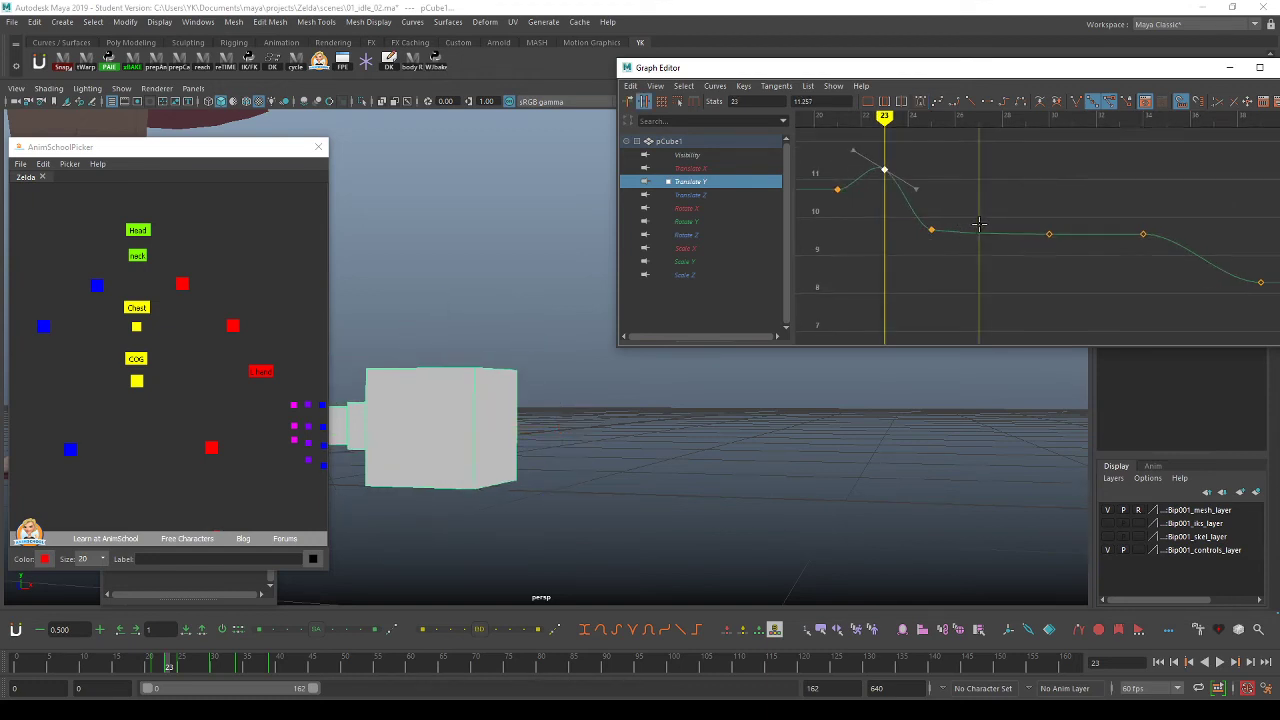
{"action": "middle_click_drag", "start_coordinate": [979, 246], "coordinate": [982, 217]}
{"action": "middle_click", "coordinate": [1098, 228]}
{"action": "middle_click_drag", "start_coordinate": [1098, 229], "coordinate": [1098, 201]}
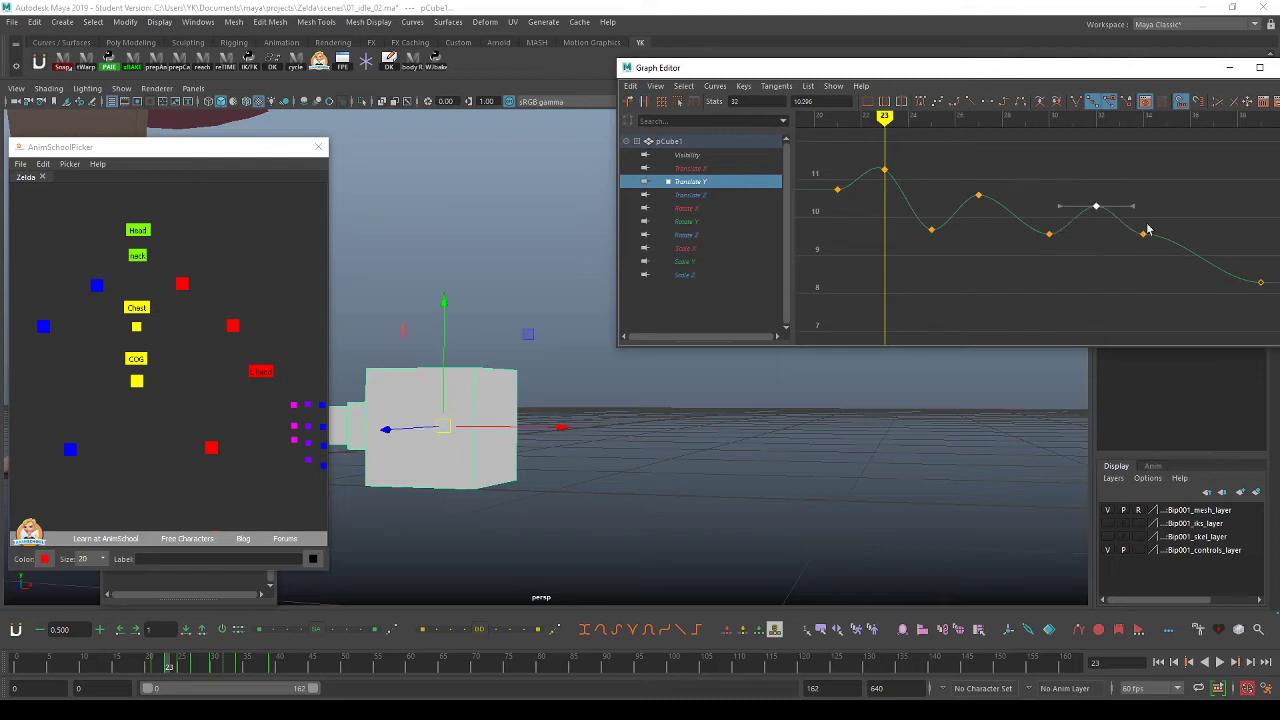
{"action": "key", "text": "i"}
{"action": "middle_click", "coordinate": [1210, 262]}
{"action": "middle_click_drag", "start_coordinate": [1210, 262], "coordinate": [1203, 228]}
Break the tangents of the Translate Y keys at frames 25, 30 and 34, and bend frame 25's handles upward into a sharp bounce.
{"action": "left_click_drag", "start_coordinate": [876, 227], "coordinate": [1200, 250]}
{"action": "left_click", "coordinate": [1077, 102]}
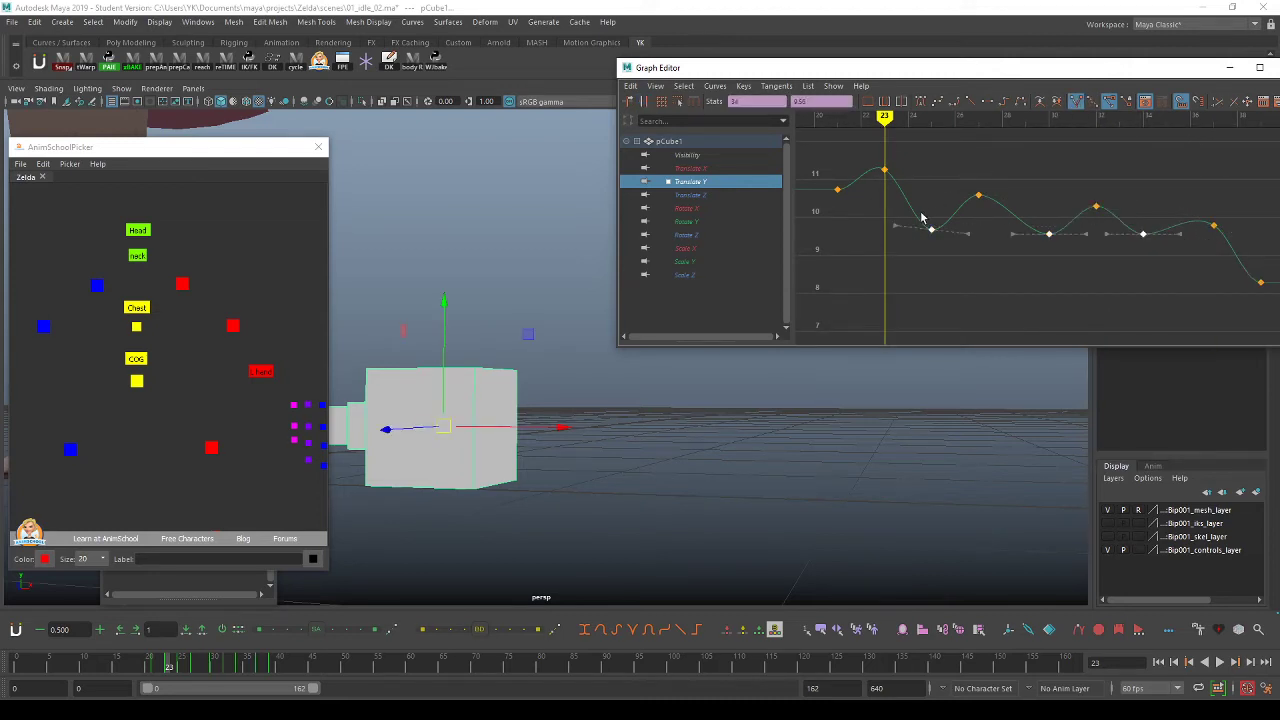
{"action": "left_click", "coordinate": [908, 210]}
{"action": "middle_click_drag", "start_coordinate": [900, 248], "coordinate": [903, 231]}
{"action": "key", "text": "ctrl+z"}
{"action": "left_click_drag", "start_coordinate": [893, 262], "coordinate": [902, 223]}
{"action": "middle_click_drag", "start_coordinate": [901, 245], "coordinate": [929, 231]}
{"action": "left_click_drag", "start_coordinate": [957, 220], "coordinate": [974, 236]}
{"action": "middle_click_drag", "start_coordinate": [976, 246], "coordinate": [982, 208]}
Bend both tangent handles of the Translate Y keys at frames 30 and 34 upward into sharp bounces.
{"action": "left_click_drag", "start_coordinate": [1034, 214], "coordinate": [1016, 250]}
{"action": "middle_click_drag", "start_coordinate": [1016, 250], "coordinate": [1033, 213]}
{"action": "left_click_drag", "start_coordinate": [1067, 220], "coordinate": [1084, 244]}
{"action": "middle_click_drag", "start_coordinate": [1085, 244], "coordinate": [1088, 207]}
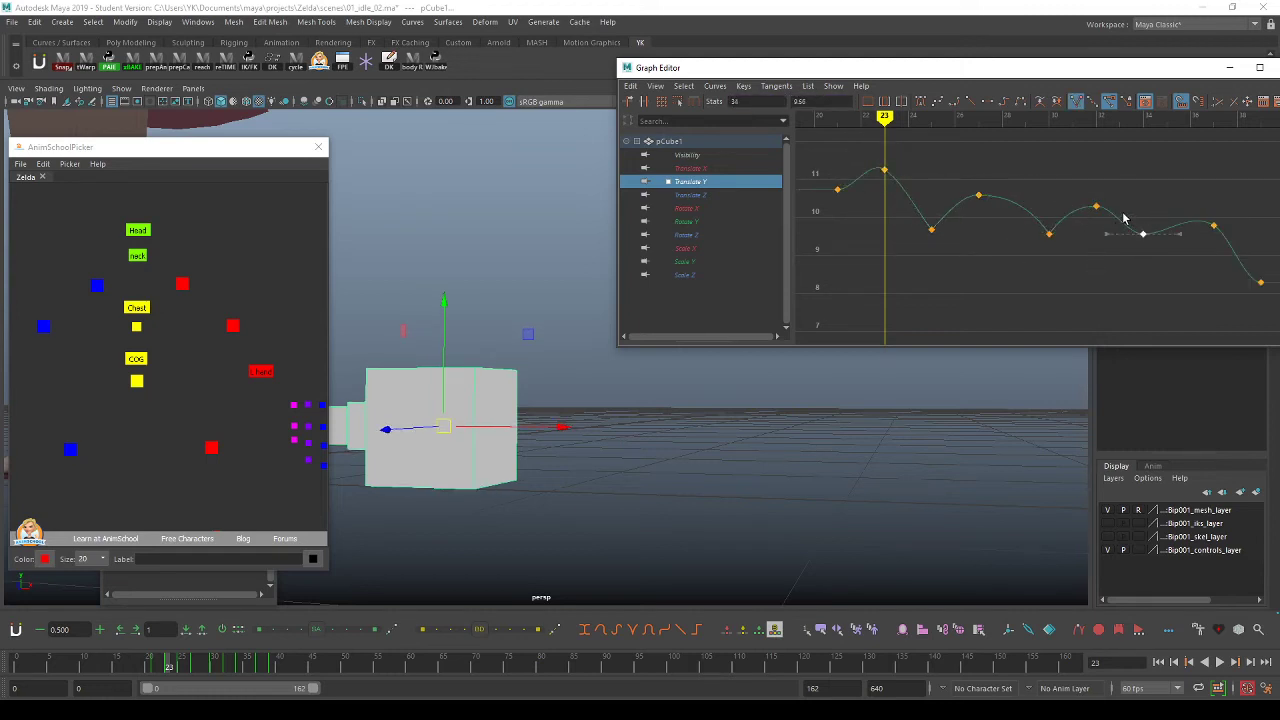
{"action": "left_click_drag", "start_coordinate": [1121, 215], "coordinate": [1098, 248]}
{"action": "middle_click_drag", "start_coordinate": [1098, 248], "coordinate": [1108, 227]}
{"action": "left_click_drag", "start_coordinate": [1157, 219], "coordinate": [1184, 252]}
{"action": "middle_click_drag", "start_coordinate": [1184, 252], "coordinate": [1056, 228]}
Play back and scrub the cube chain's bouncing motion, returning to frame 21.
{"action": "left_click_drag", "start_coordinate": [1139, 261], "coordinate": [1087, 294]}
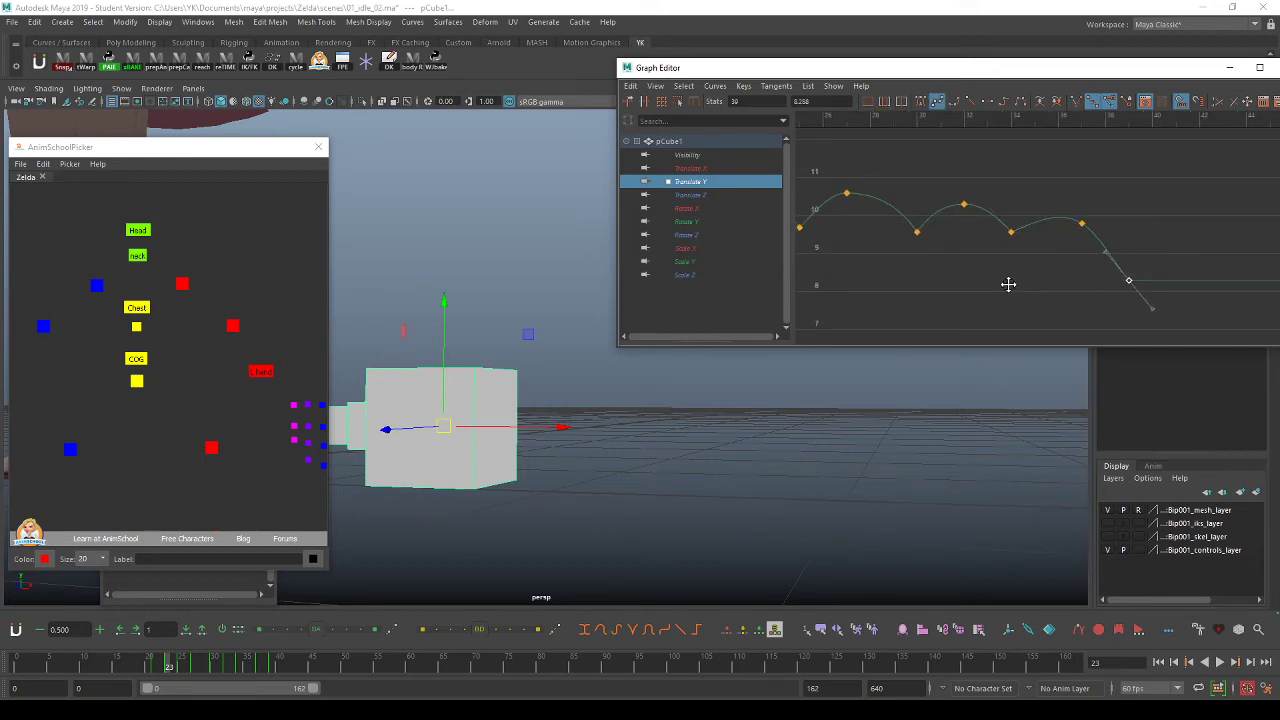
{"action": "middle_click_drag", "start_coordinate": [1008, 283], "coordinate": [1028, 295], "text": "alt"}
{"action": "left_click", "coordinate": [968, 309]}
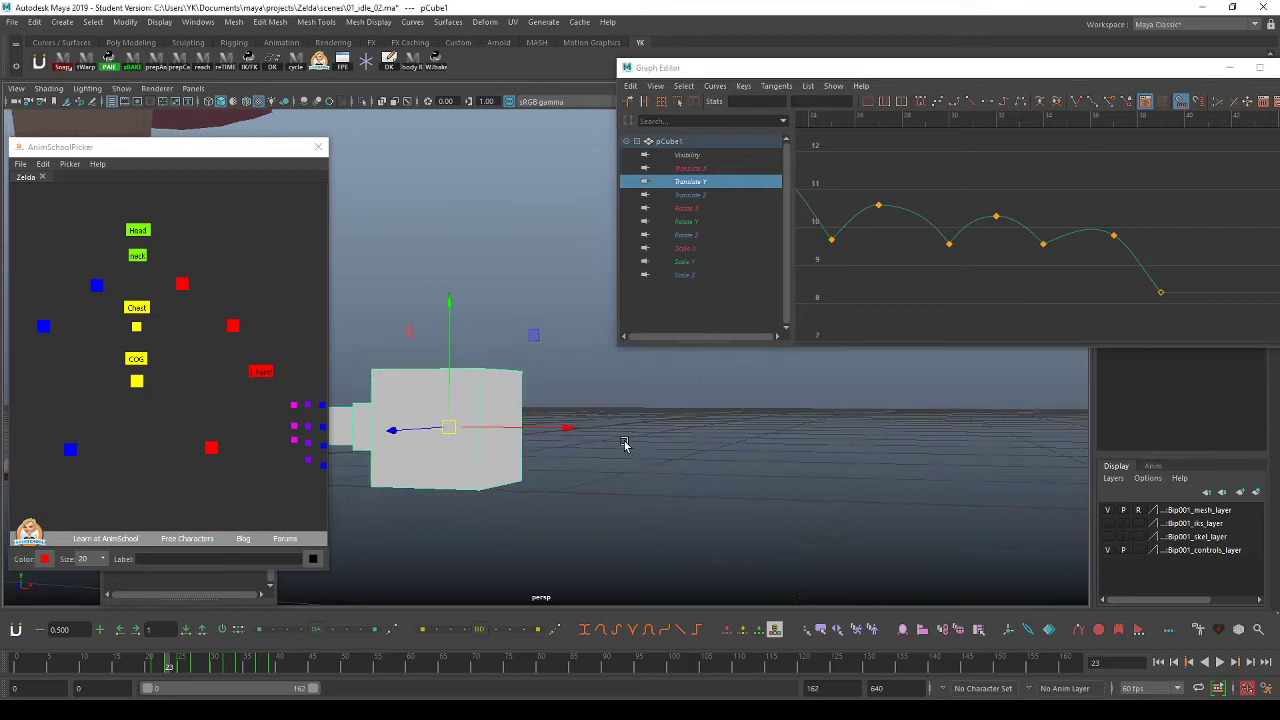
{"action": "key", "text": "alt+v"}
{"action": "left_click_drag", "start_coordinate": [158, 668], "coordinate": [230, 668]}
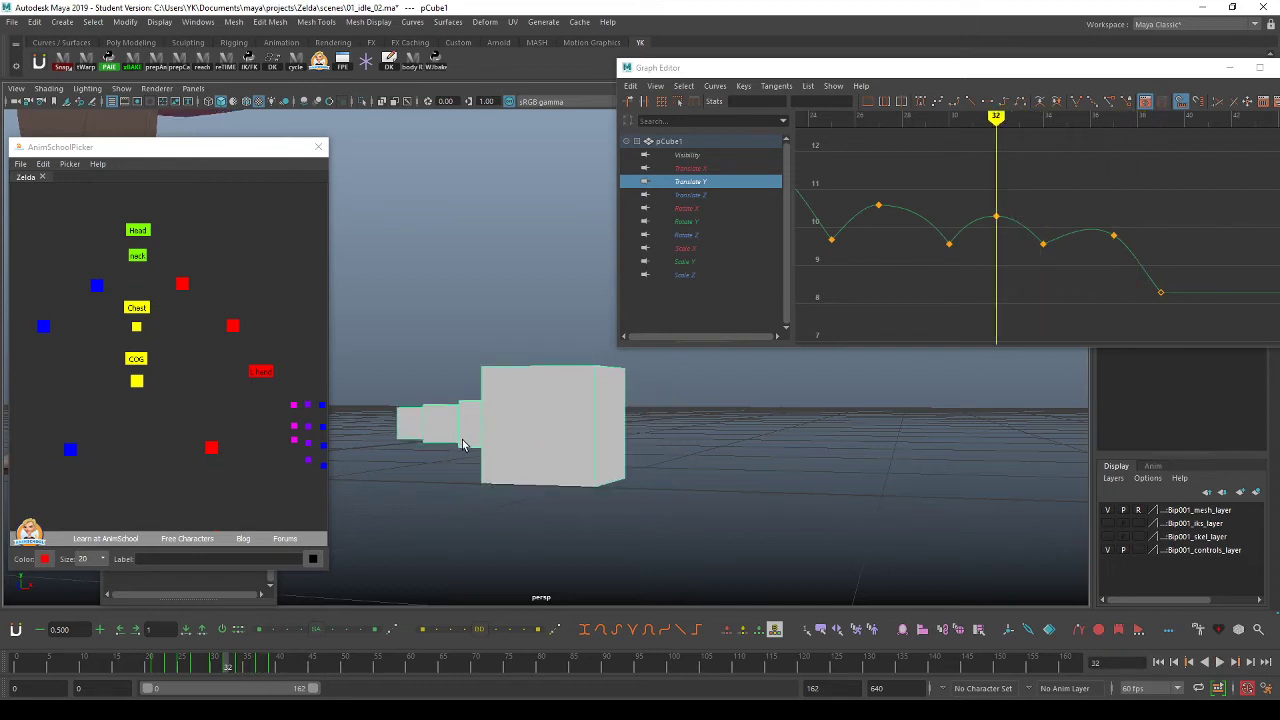
{"action": "left_click", "coordinate": [465, 445]}
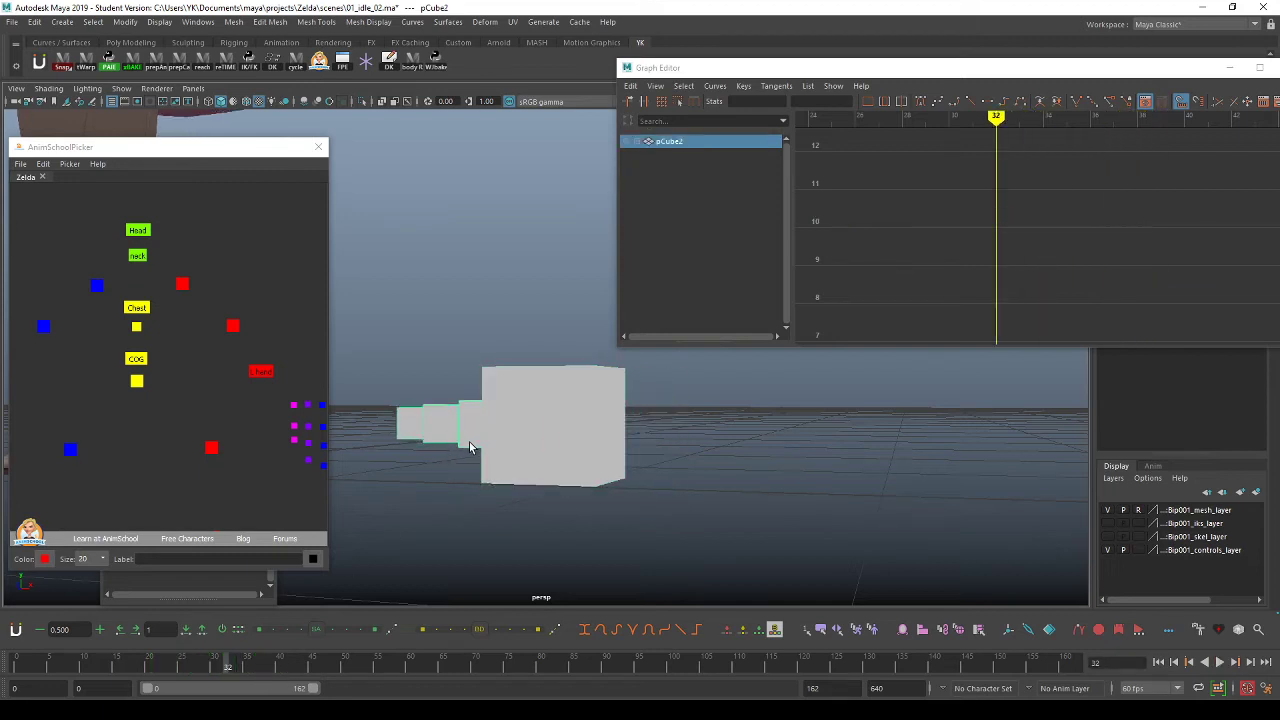
{"action": "left_click", "coordinate": [521, 461]}
{"action": "mouse_move", "coordinate": [190, 668]}
{"action": "left_mouse_down"}
{"action": "mouse_move", "coordinate": [174, 668]}
{"action": "mouse_move", "coordinate": [236, 668]}
{"action": "mouse_move", "coordinate": [156, 677]}
{"action": "left_mouse_up"}
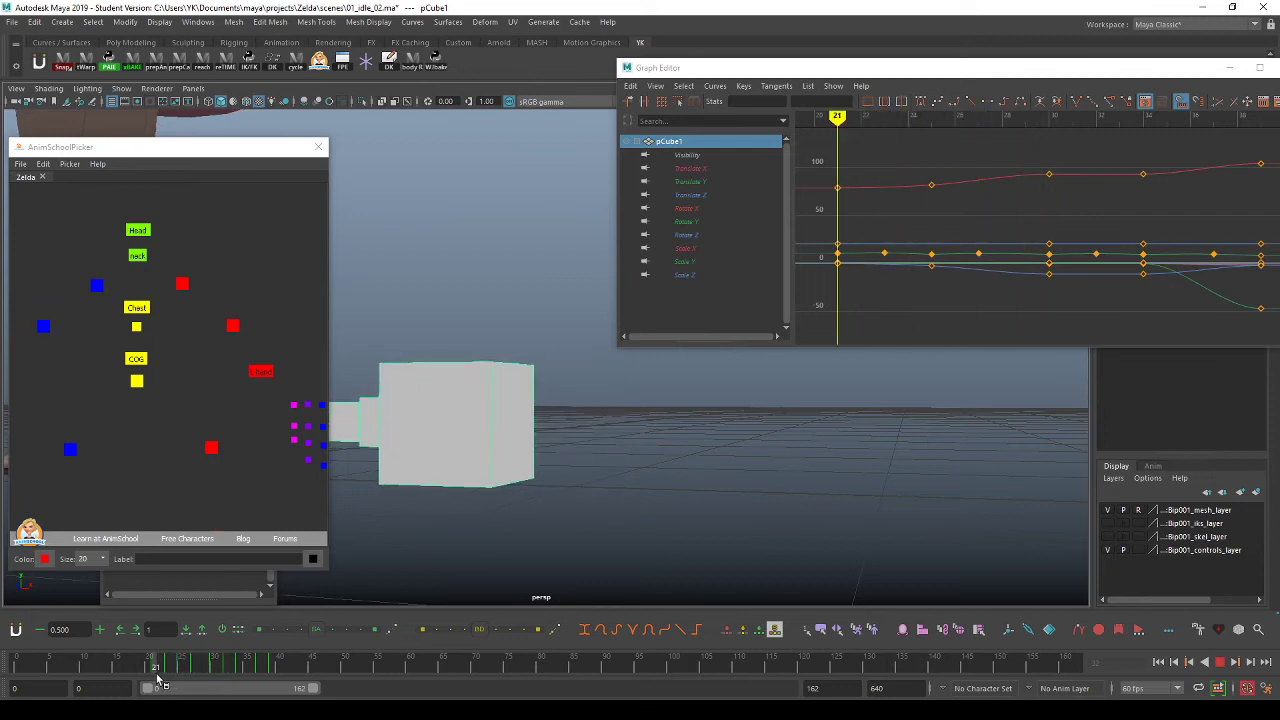
Try to rotate the small cube beside the large one about its existing pivot.
{"action": "middle_click_drag", "start_coordinate": [536, 467], "coordinate": [586, 457], "text": "alt"}
{"action": "left_click_drag", "start_coordinate": [513, 477], "coordinate": [549, 480], "text": "alt"}
{"action": "middle_click_drag", "start_coordinate": [549, 480], "coordinate": [567, 481], "text": "alt"}
{"action": "left_click", "coordinate": [398, 420]}
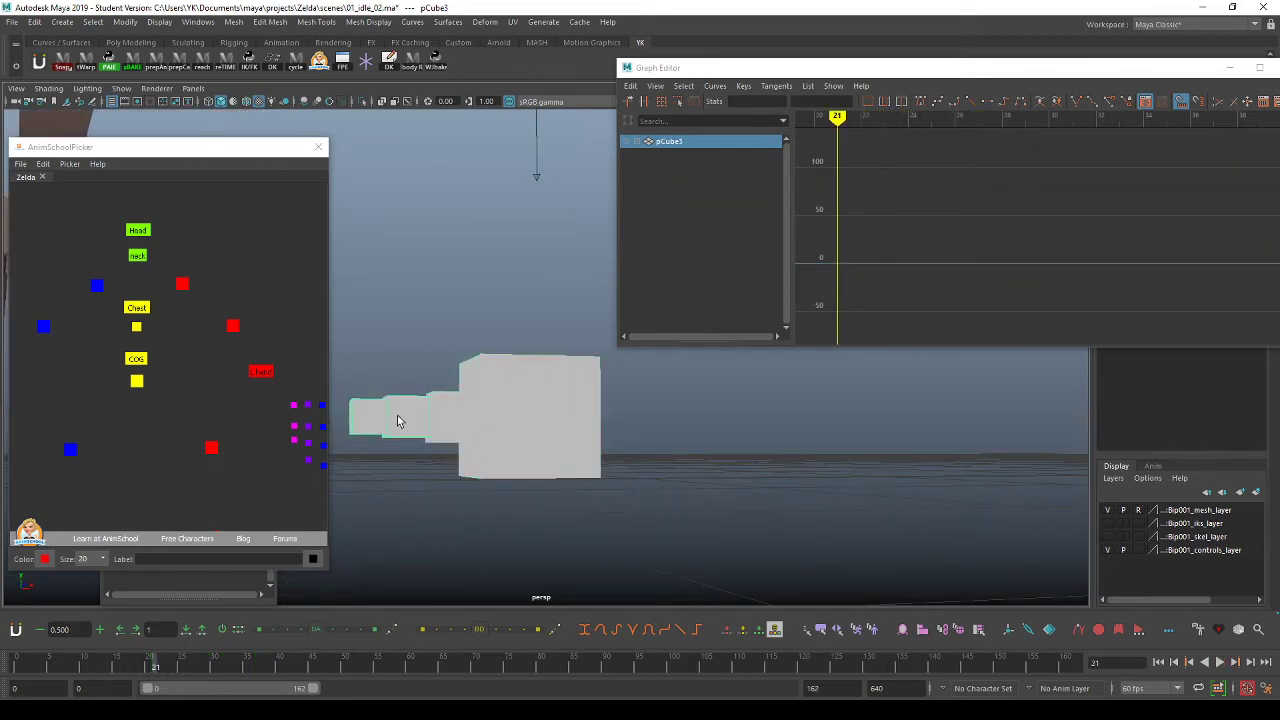
{"action": "left_click_drag", "start_coordinate": [397, 421], "coordinate": [440, 429], "text": "alt"}
{"action": "key", "text": "e"}
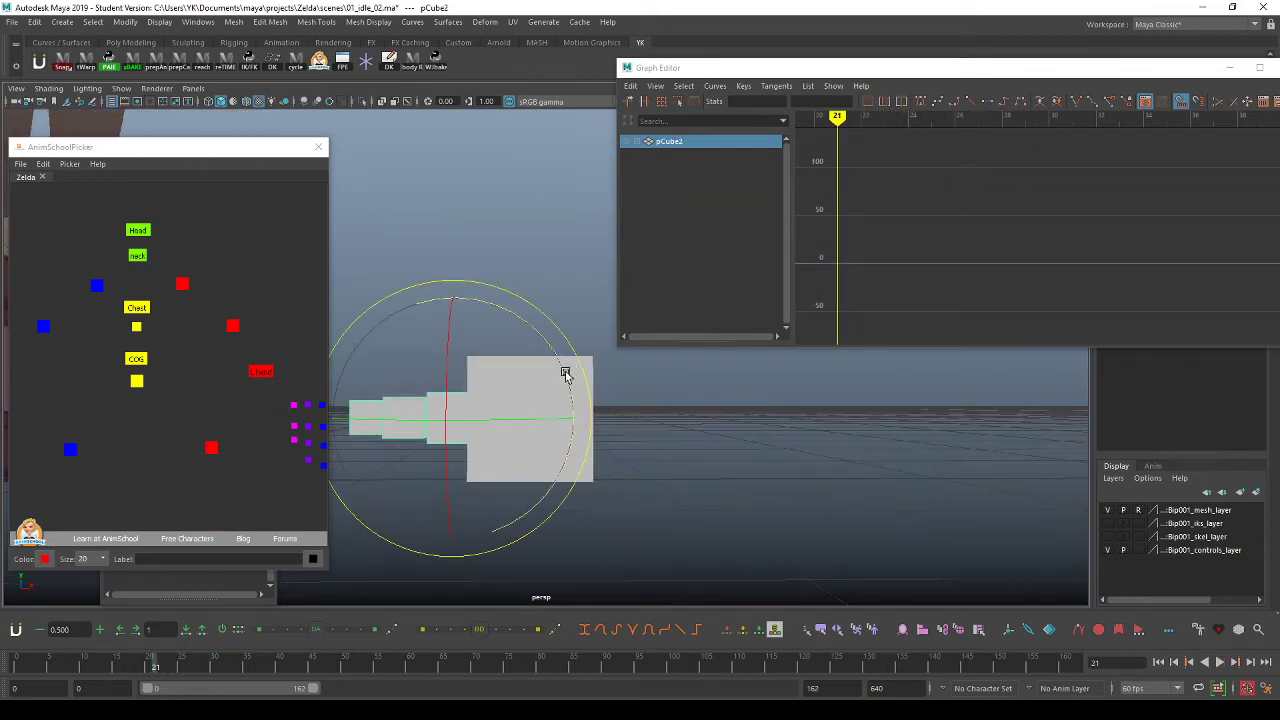
{"action": "left_click_drag", "start_coordinate": [565, 373], "coordinate": [511, 351]}
{"action": "key", "text": "q"}
{"action": "left_click", "coordinate": [405, 439]}
{"action": "key", "text": "e"}
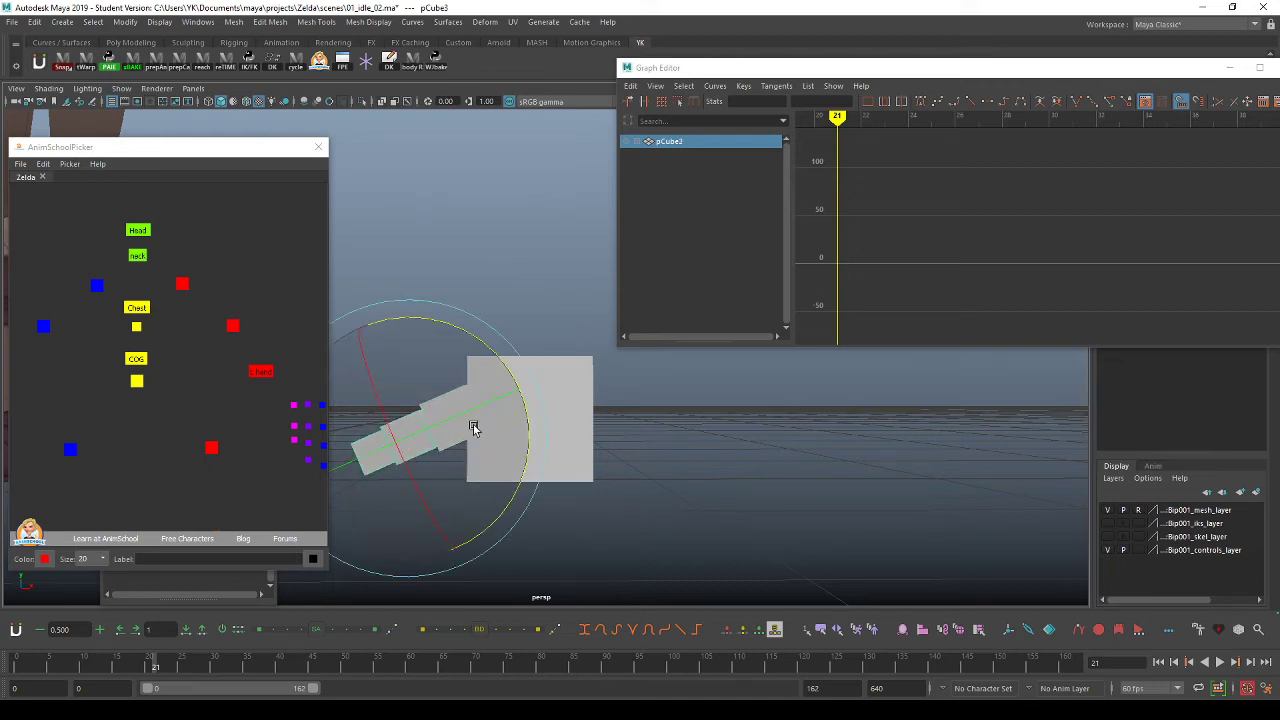
{"action": "key", "text": "ctrl+z"}
{"action": "key", "text": "ctrl+z"}
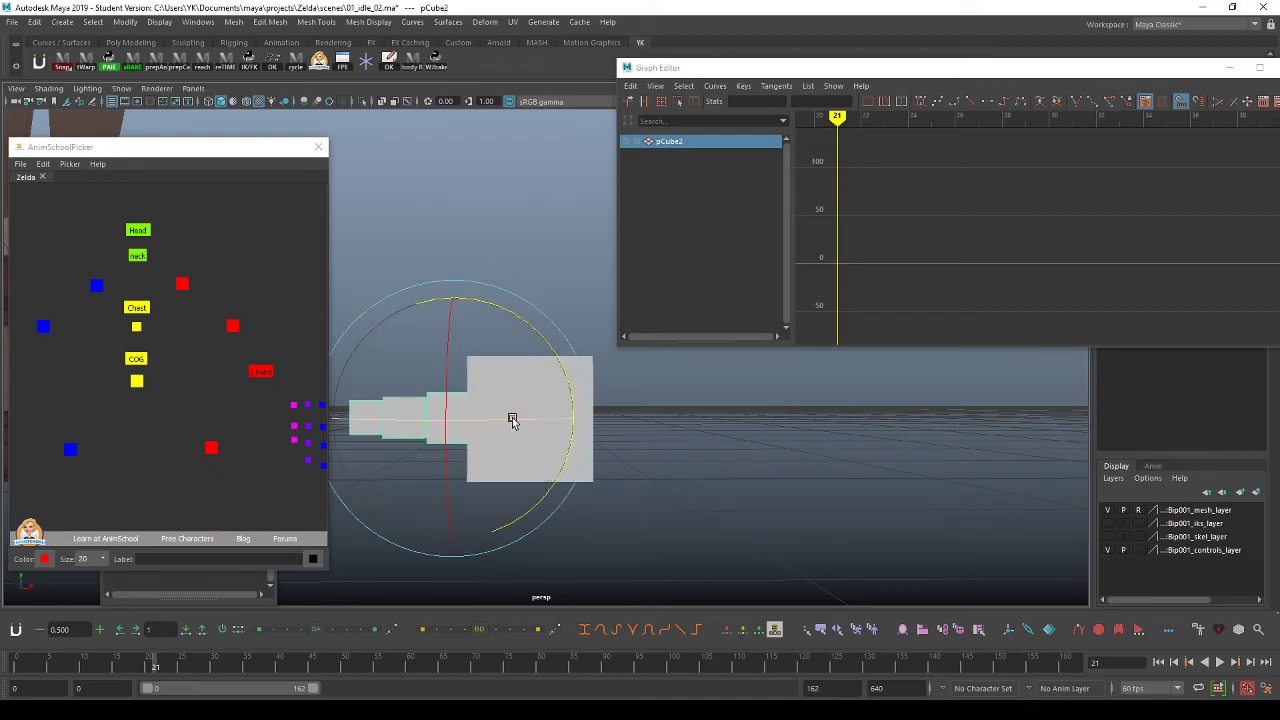
Move the pivot of each of the three small cubes to the edge where it joins its larger neighbour.
{"action": "key", "text": "w"}
{"action": "key", "text": "d"}
{"action": "left_click_drag", "start_coordinate": [578, 417], "coordinate": [587, 345]}
{"action": "key", "text": "q"}
{"action": "left_click", "coordinate": [392, 425]}
{"action": "key", "text": "w"}
{"action": "key", "text": "d"}
{"action": "key", "text": "q"}
{"action": "left_click", "coordinate": [360, 425]}
{"action": "key", "text": "w"}
{"action": "key", "text": "d"}
{"action": "key", "text": "q"}
Rotate the three small cubes about their joints at frame 21 so the chain bends downward from the large cube.
{"action": "left_click", "coordinate": [454, 431]}
{"action": "key", "text": "e"}
{"action": "key", "text": "q"}
{"action": "left_click_drag", "start_coordinate": [417, 401], "coordinate": [397, 441]}
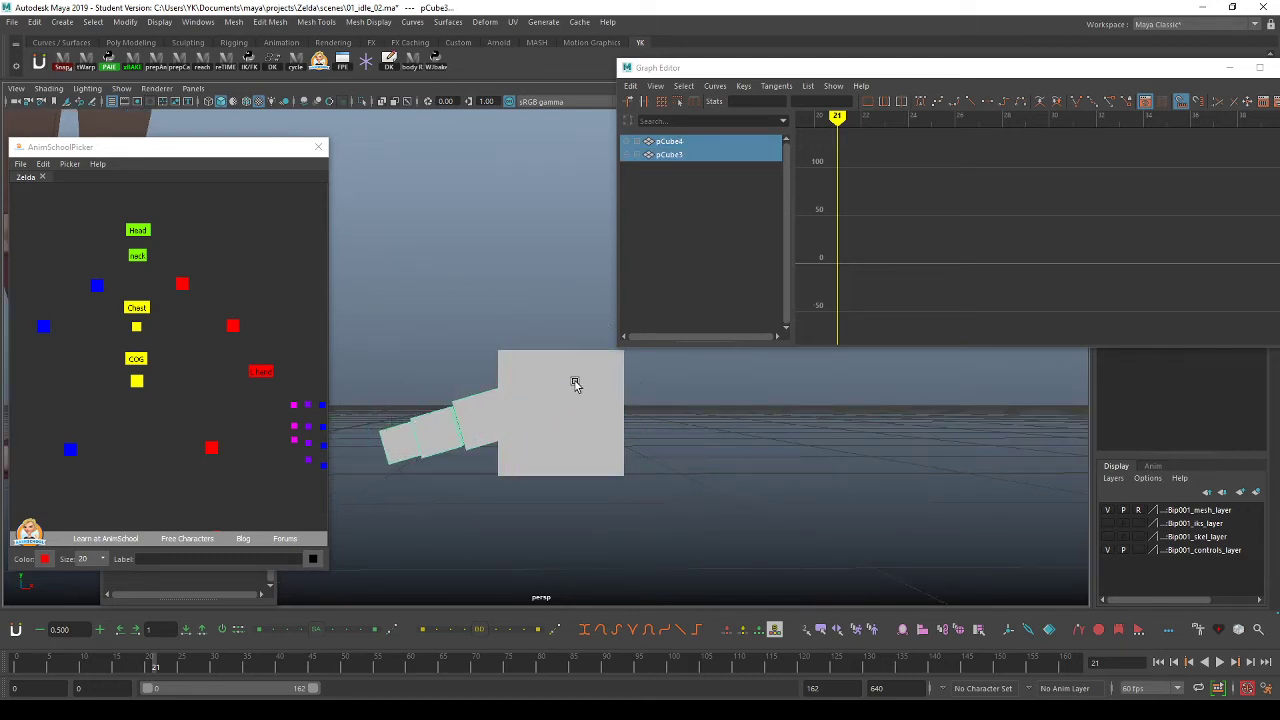
{"action": "key", "text": "e"}
{"action": "left_click_drag", "start_coordinate": [567, 370], "coordinate": [487, 354]}
{"action": "key", "text": "q"}
{"action": "left_click", "coordinate": [601, 430]}
{"action": "key", "text": "e"}
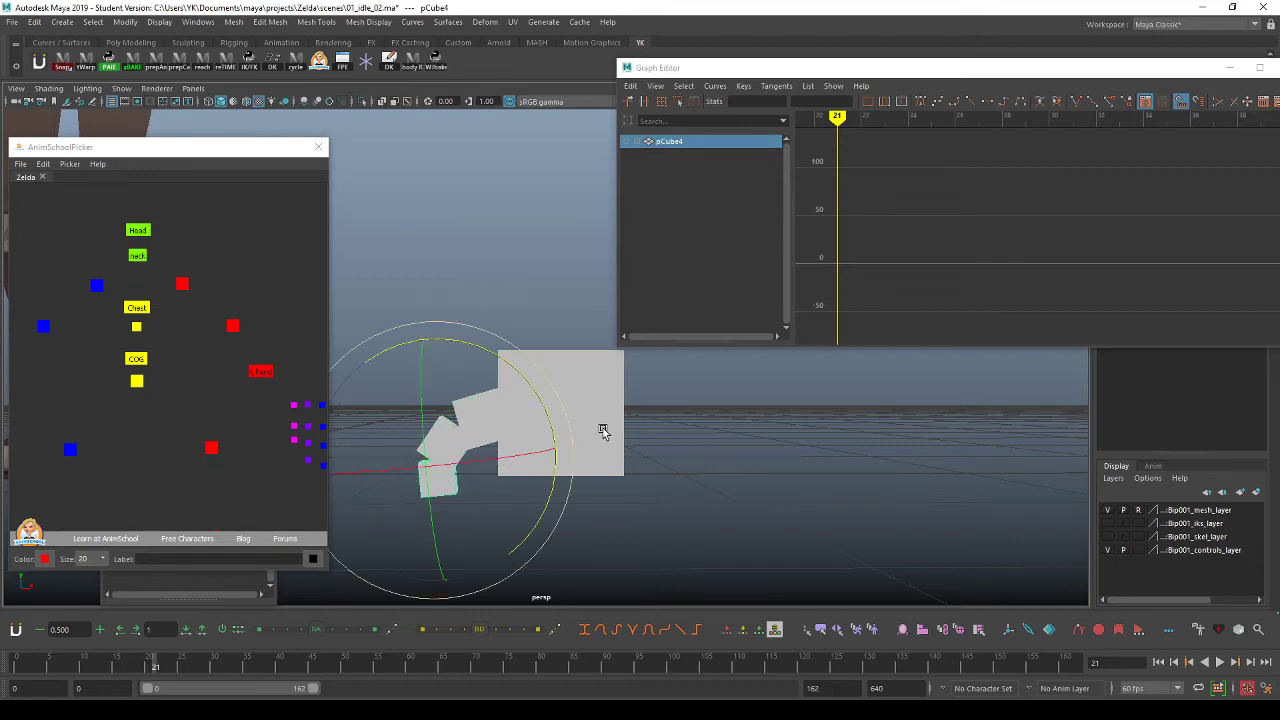
{"action": "left_click_drag", "start_coordinate": [544, 418], "coordinate": [455, 528]}
{"action": "left_click", "coordinate": [486, 526]}
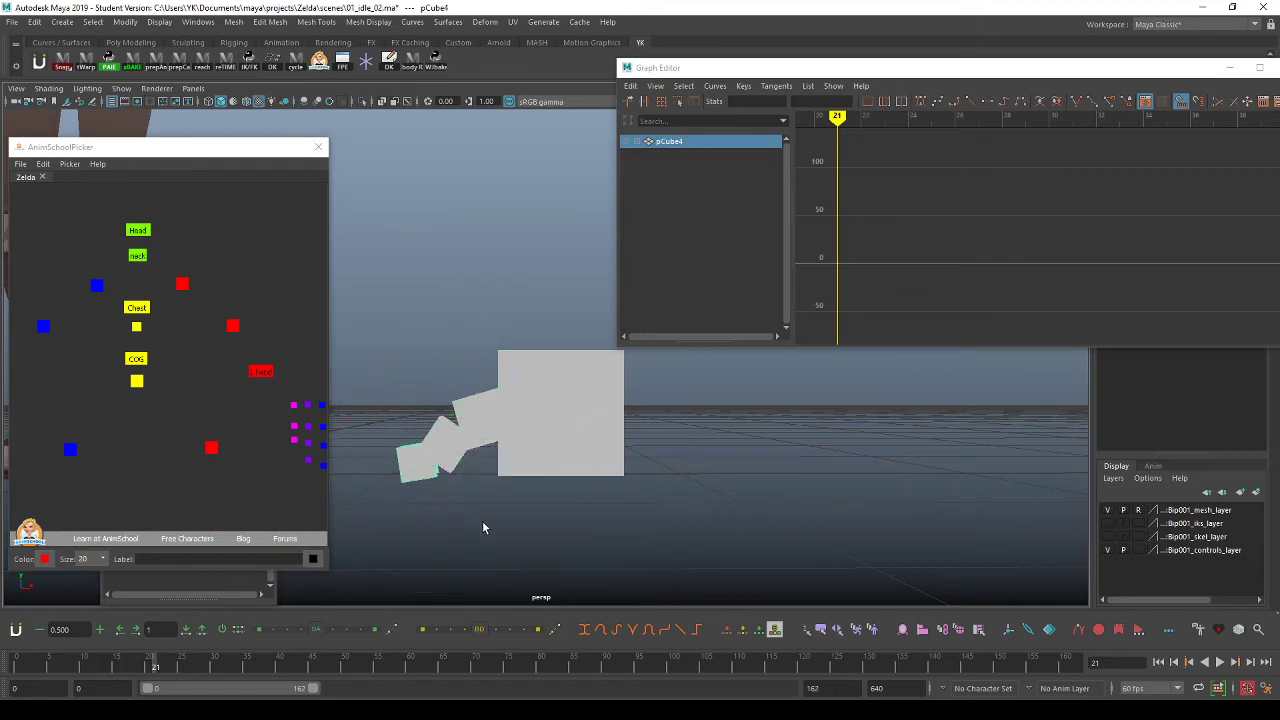
Set a key on all three small cubes at frame 21 and briefly play back the chain.
{"action": "left_click_drag", "start_coordinate": [403, 420], "coordinate": [468, 490]}
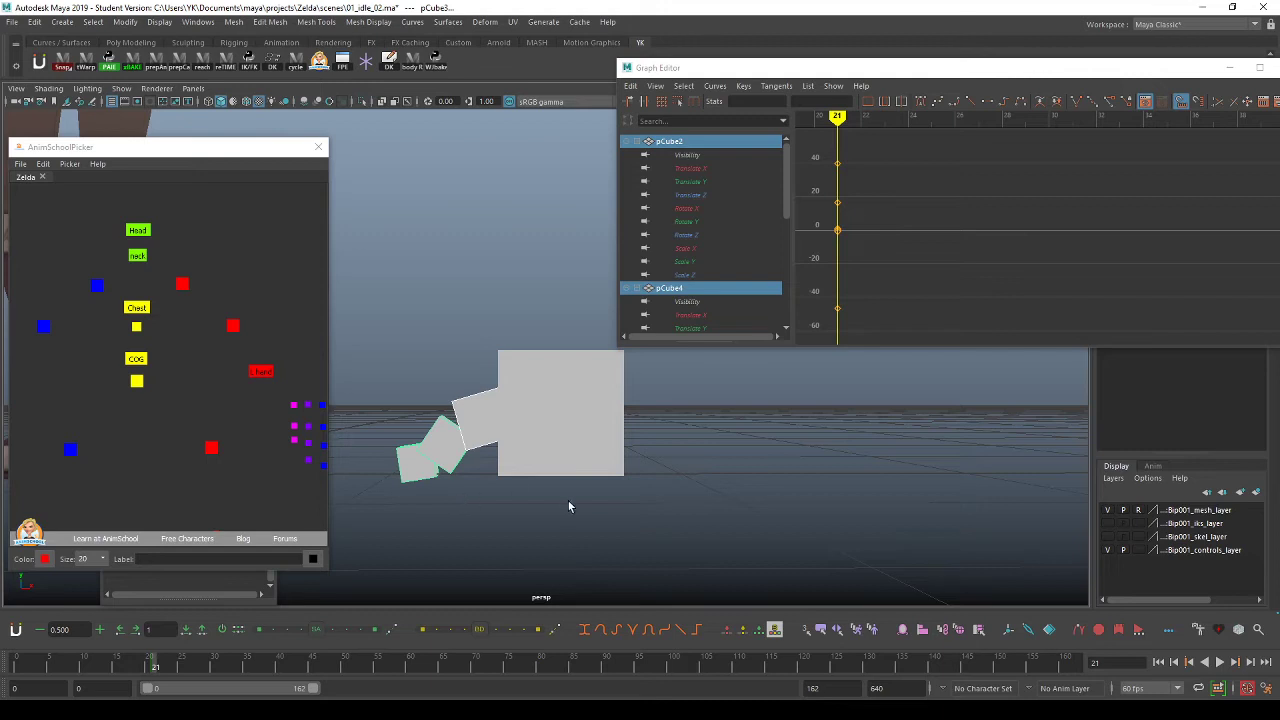
{"action": "left_click_drag", "start_coordinate": [568, 504], "coordinate": [524, 516], "text": "alt"}
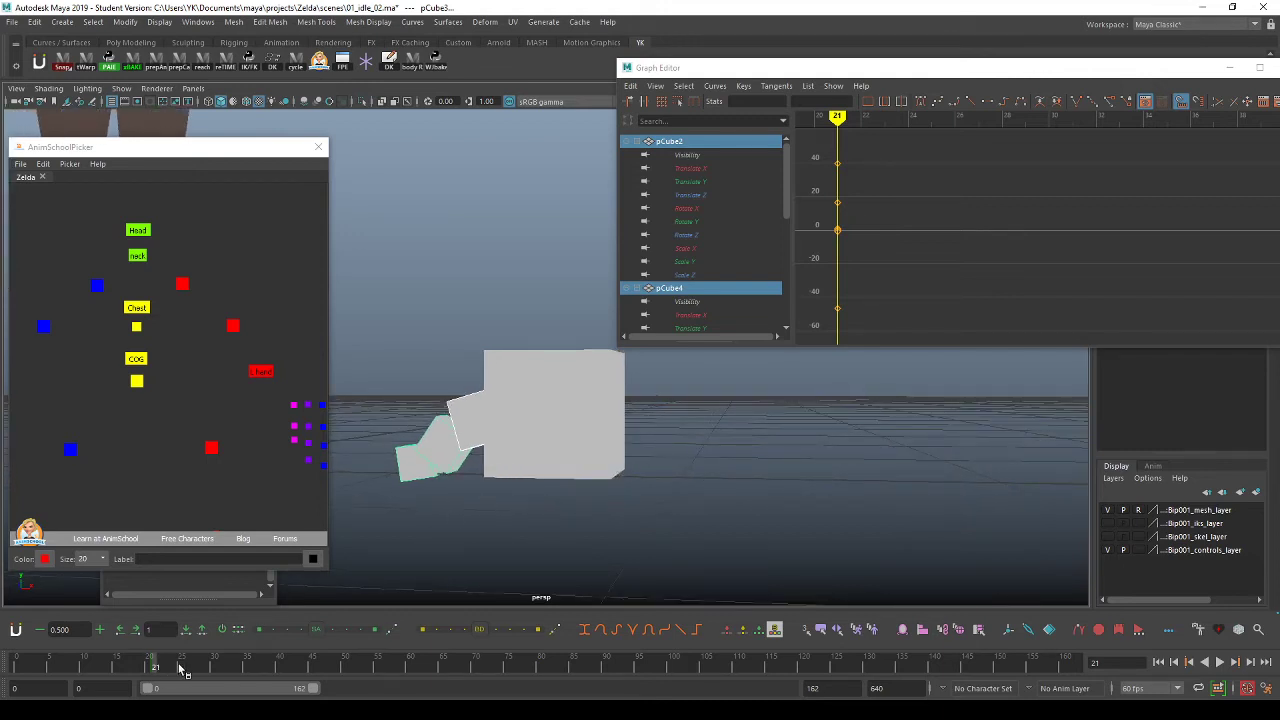
{"action": "key", "text": "alt+v"}
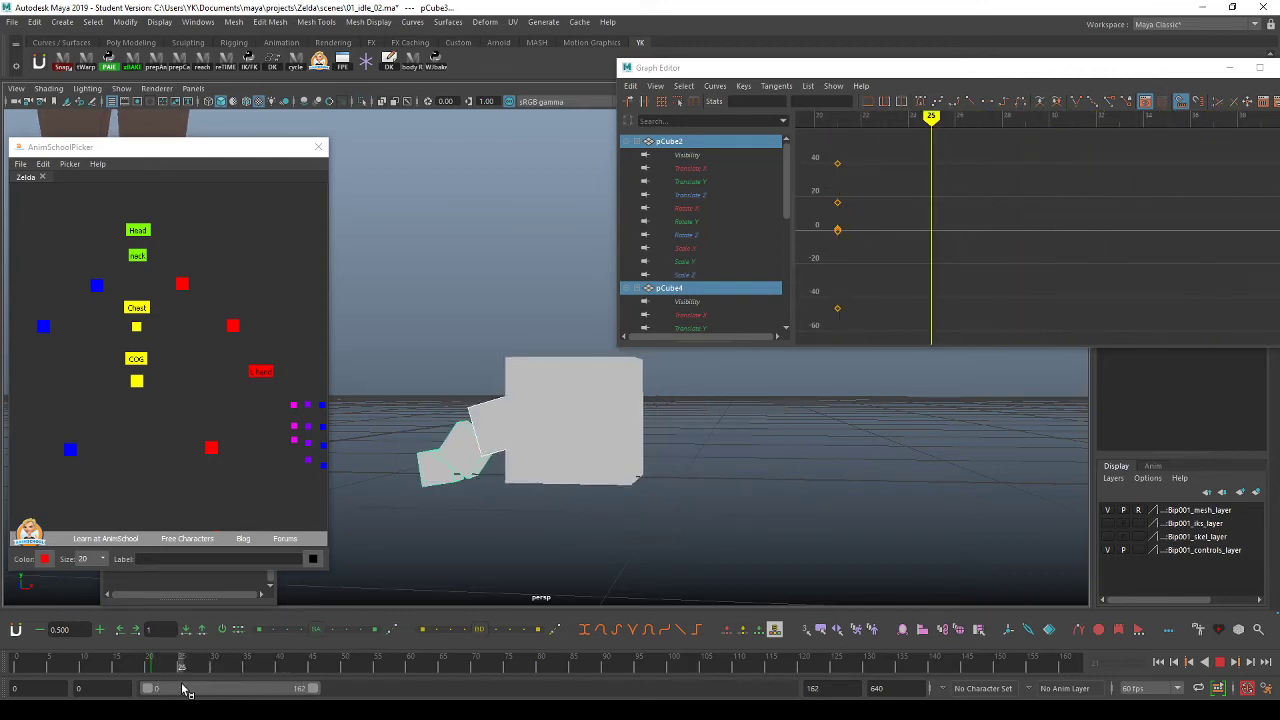
{"action": "key", "text": "alt+v"}
Copy all Translate Y keys of the large cube's bouncing curve.
{"action": "left_click", "coordinate": [576, 445]}
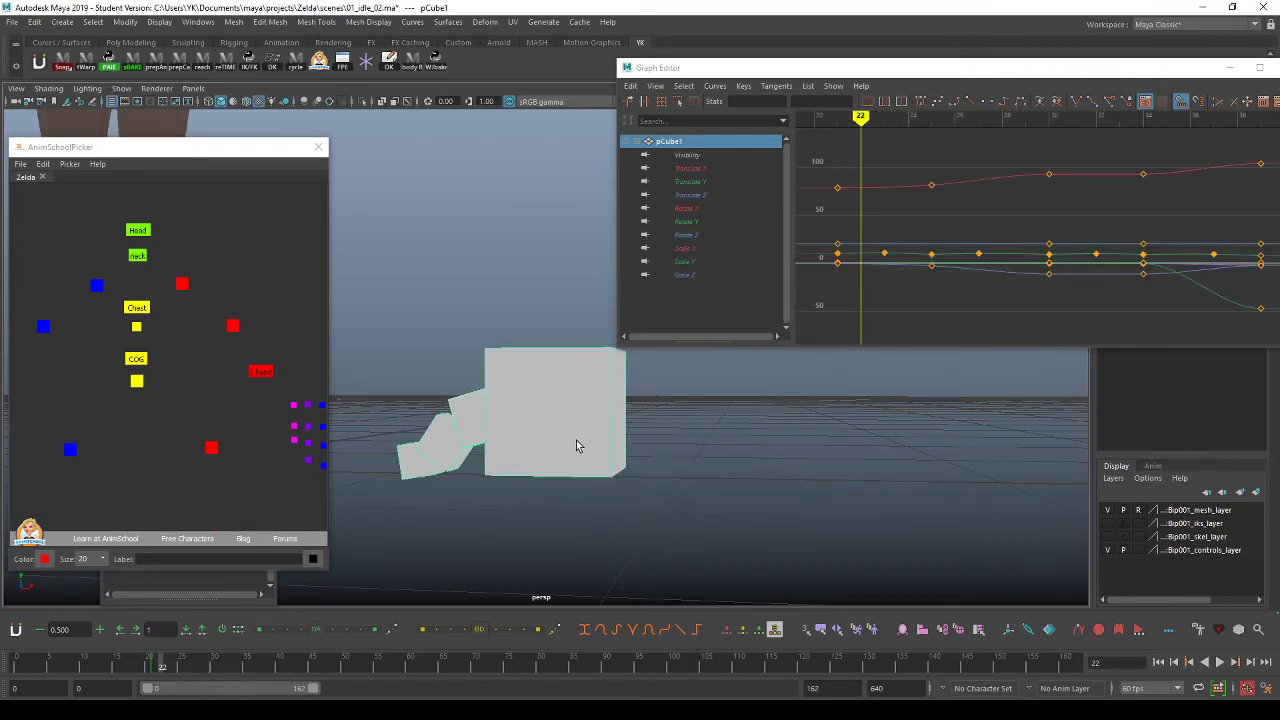
{"action": "left_click", "coordinate": [717, 182]}
{"action": "left_click", "coordinate": [909, 208]}
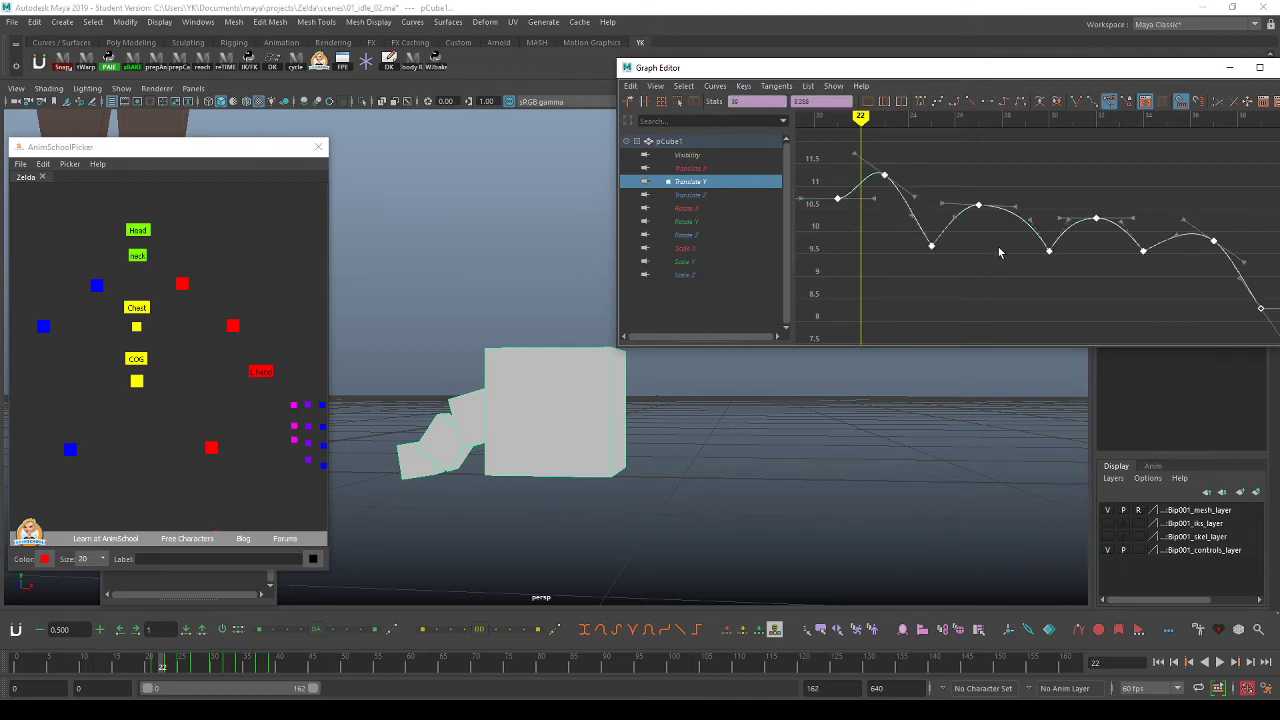
{"action": "middle_click_drag", "start_coordinate": [1000, 249], "coordinate": [989, 258], "text": "alt"}
{"action": "middle_click_drag", "start_coordinate": [1150, 256], "coordinate": [1106, 258], "text": "alt"}
{"action": "middle_click_drag", "start_coordinate": [985, 282], "coordinate": [1048, 283], "text": "alt"}
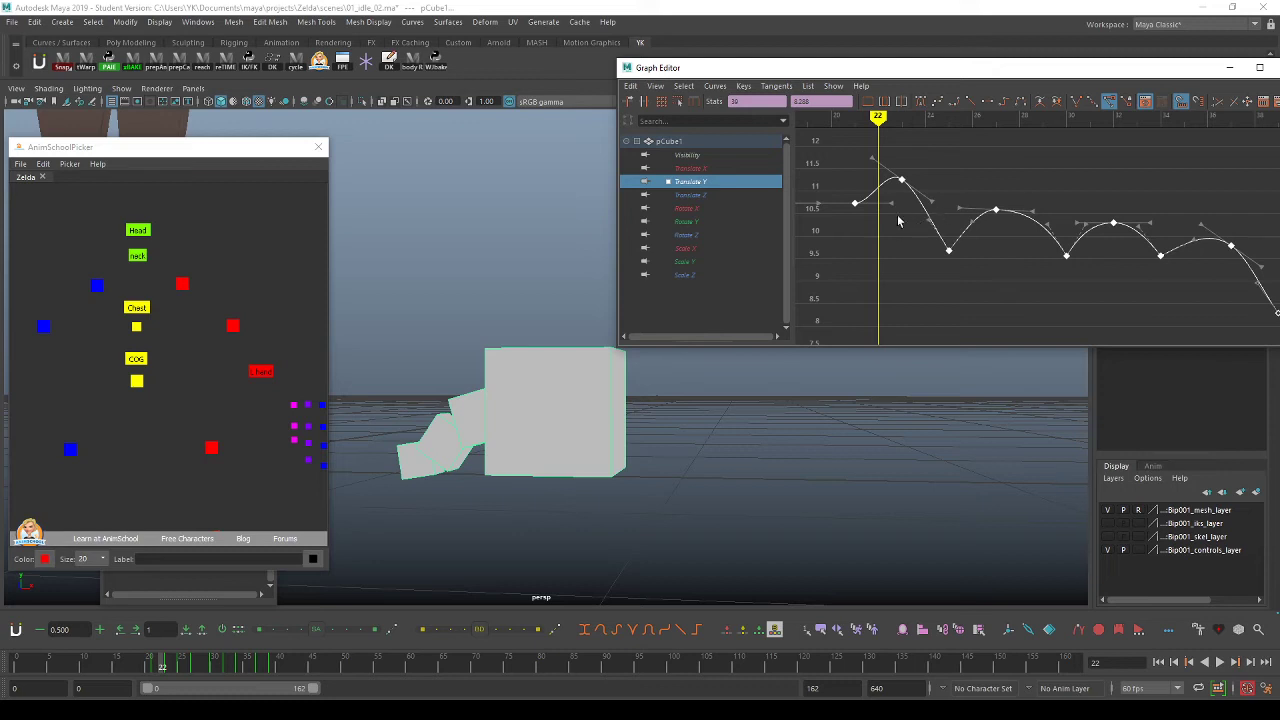
Paste the copied bounce keys at frame 21 onto Rotate Z of the small cube joined to the large one.
{"action": "left_click_drag", "start_coordinate": [162, 662], "coordinate": [156, 662]}
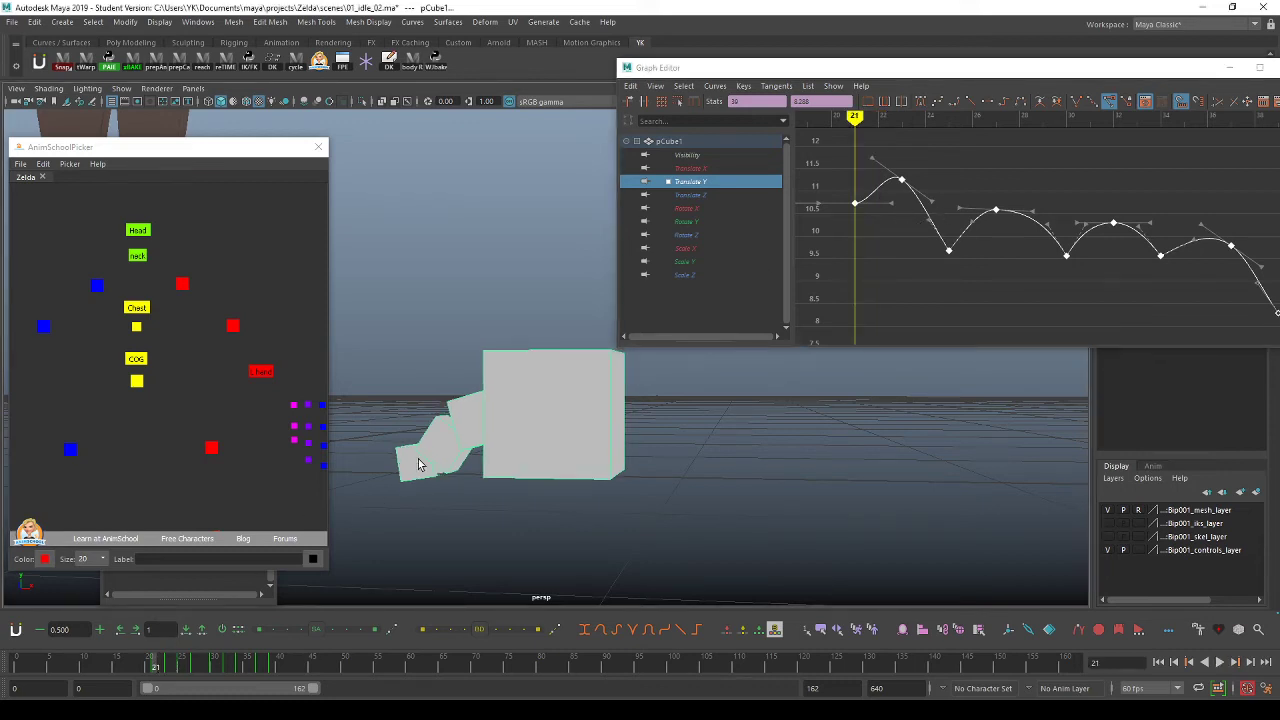
{"action": "left_click", "coordinate": [469, 418]}
{"action": "left_click_drag", "start_coordinate": [454, 465], "coordinate": [471, 443], "text": "alt"}
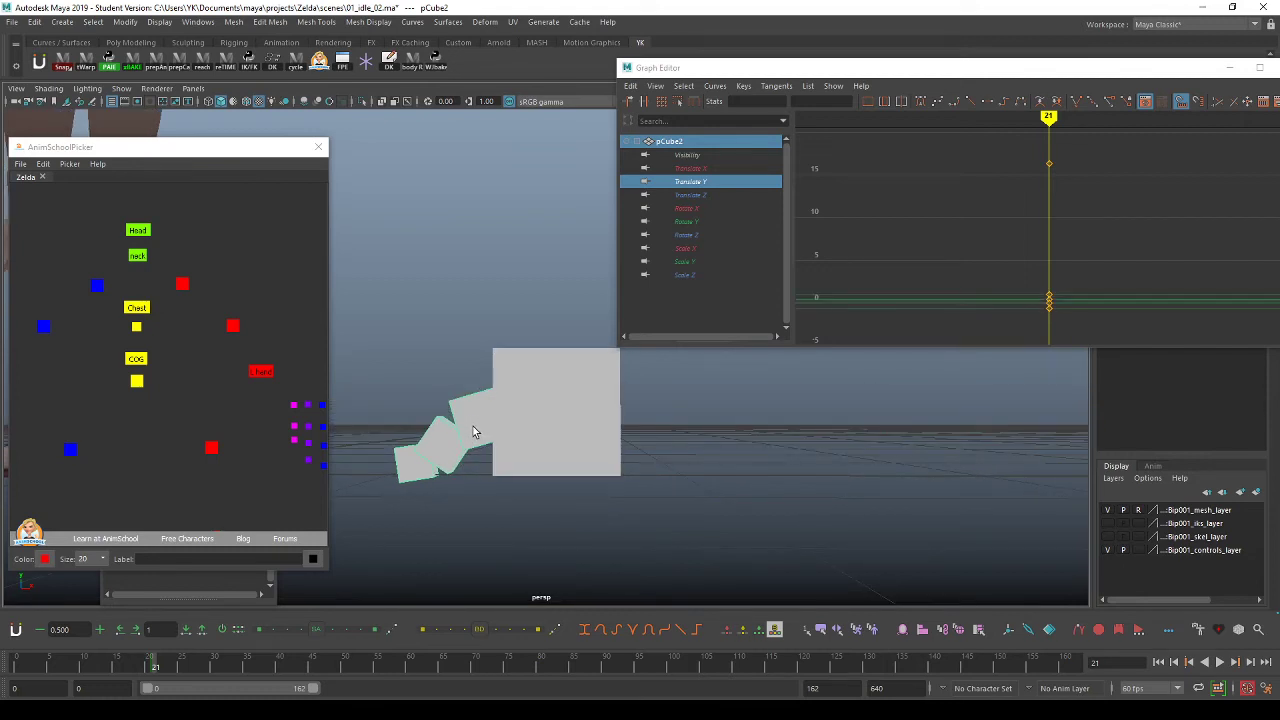
{"action": "key", "text": "e"}
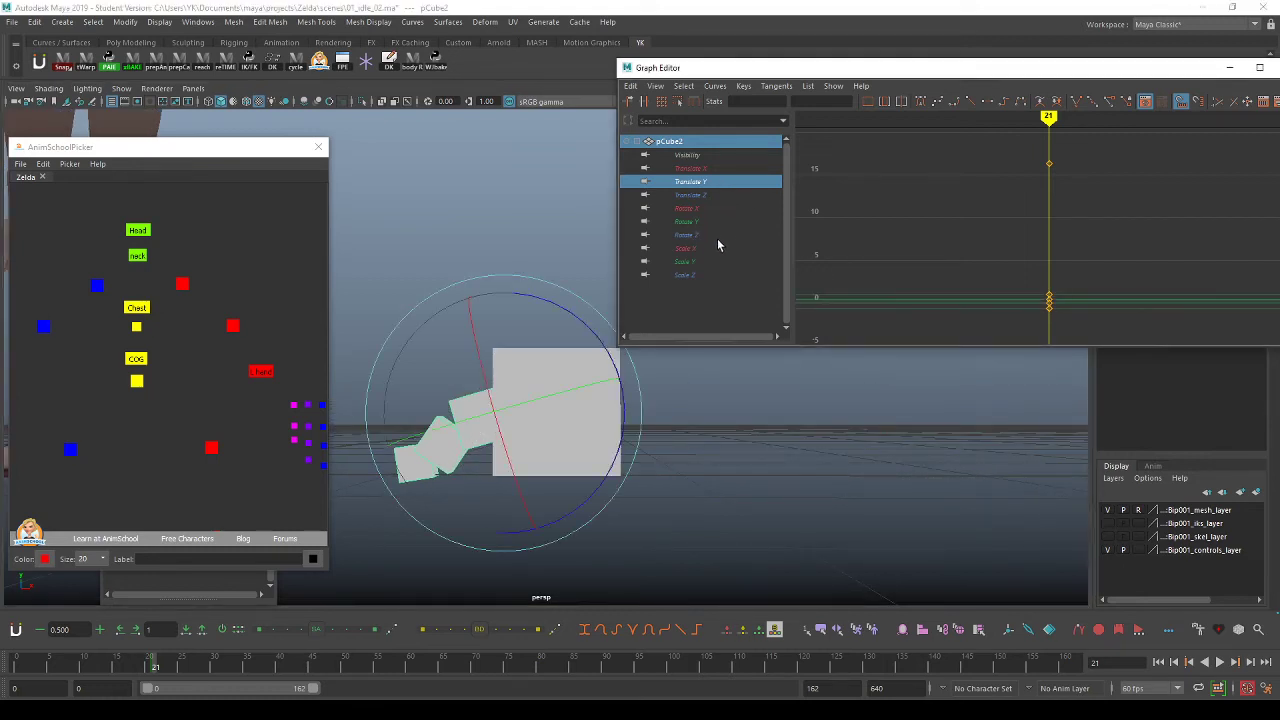
{"action": "left_click", "coordinate": [712, 235]}
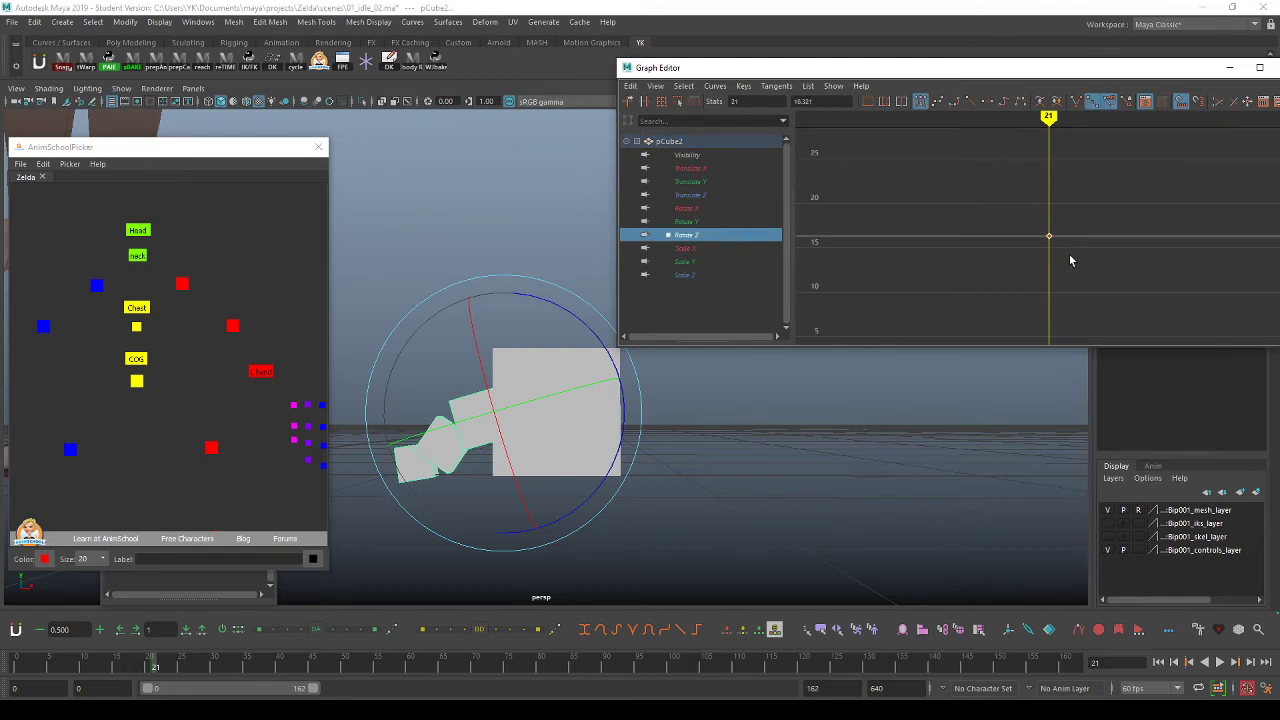
{"action": "left_click_drag", "start_coordinate": [1079, 224], "coordinate": [1020, 264]}
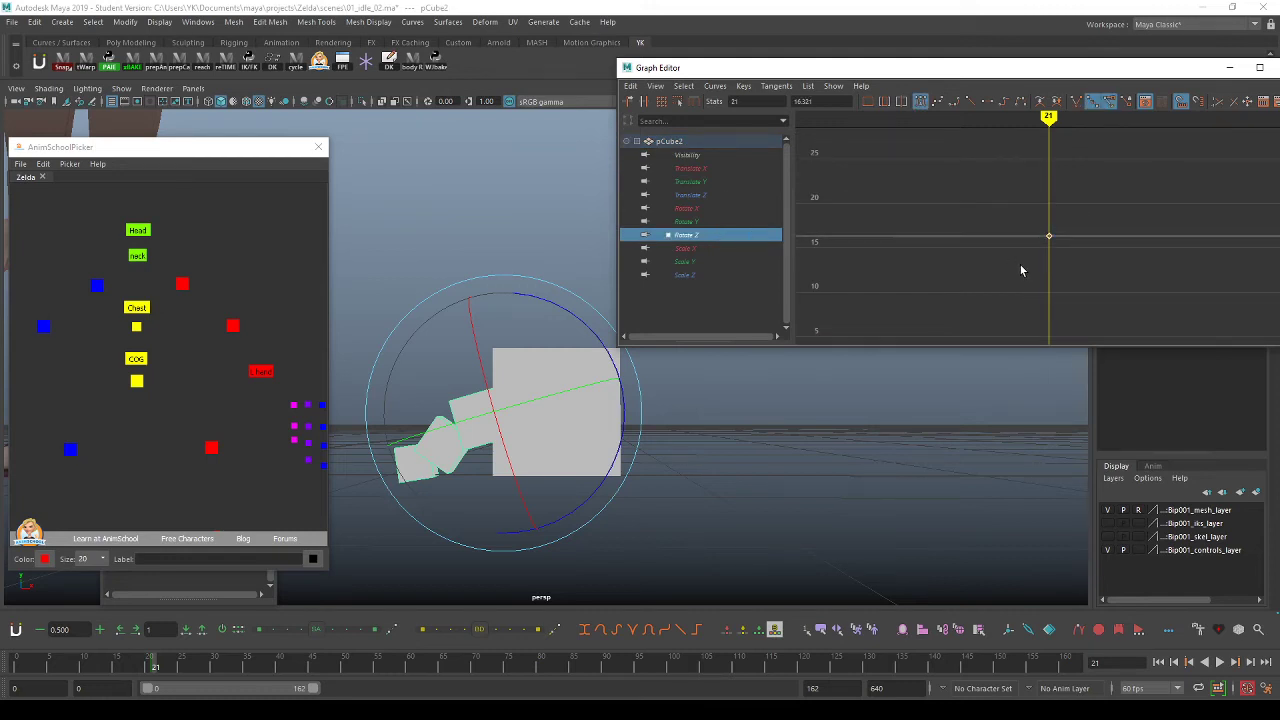
{"action": "left_click", "coordinate": [1080, 266]}
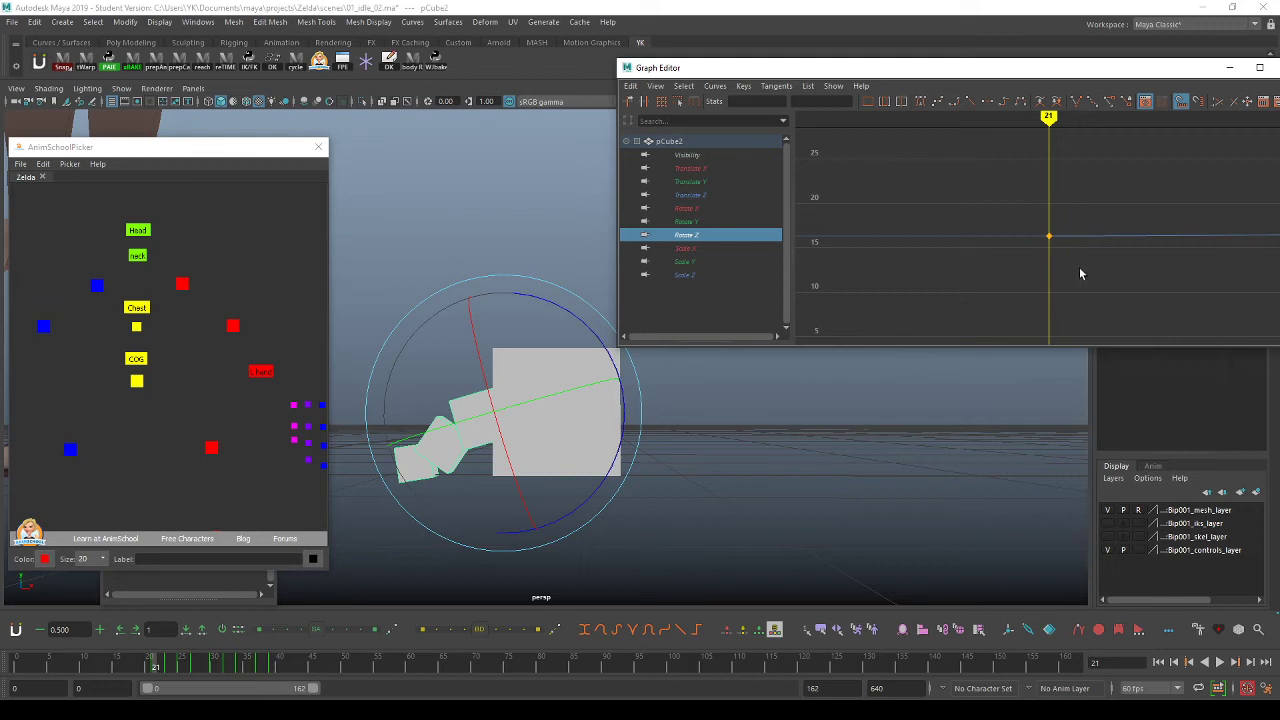
{"action": "key", "text": "f"}
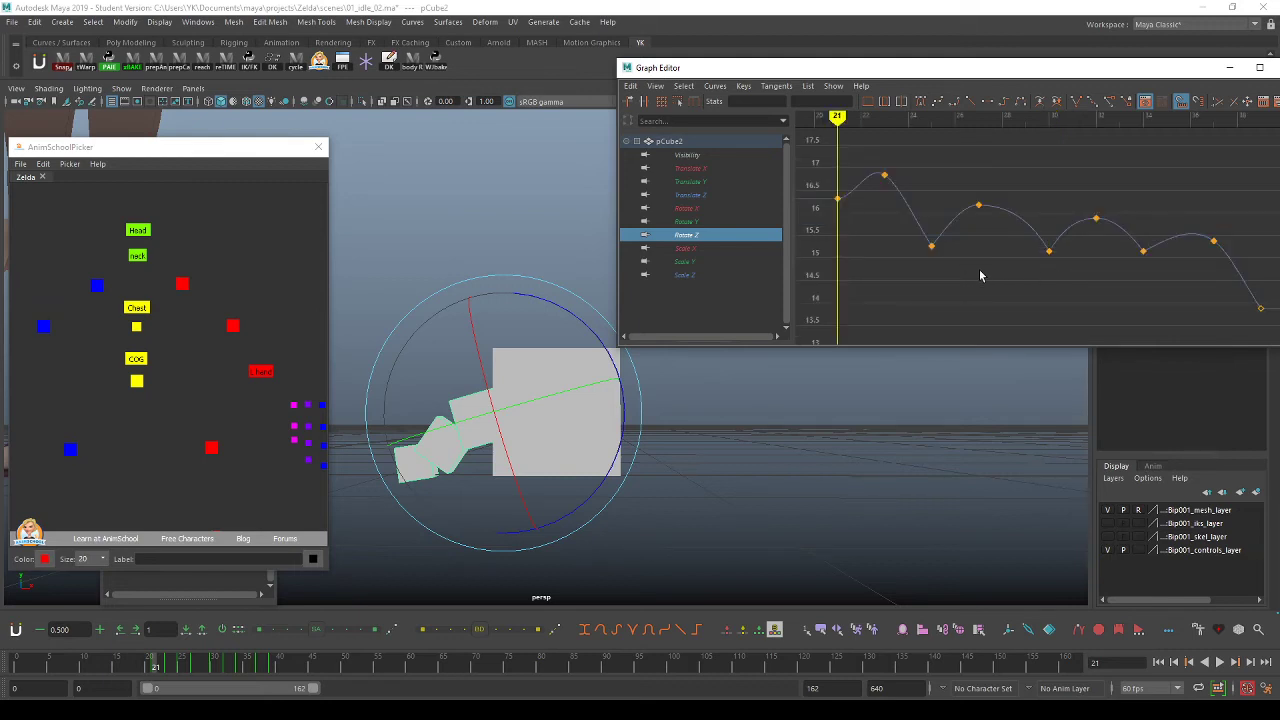
{"action": "scroll", "coordinate": [980, 276], "scroll_direction": "down", "scroll_amount": 3}
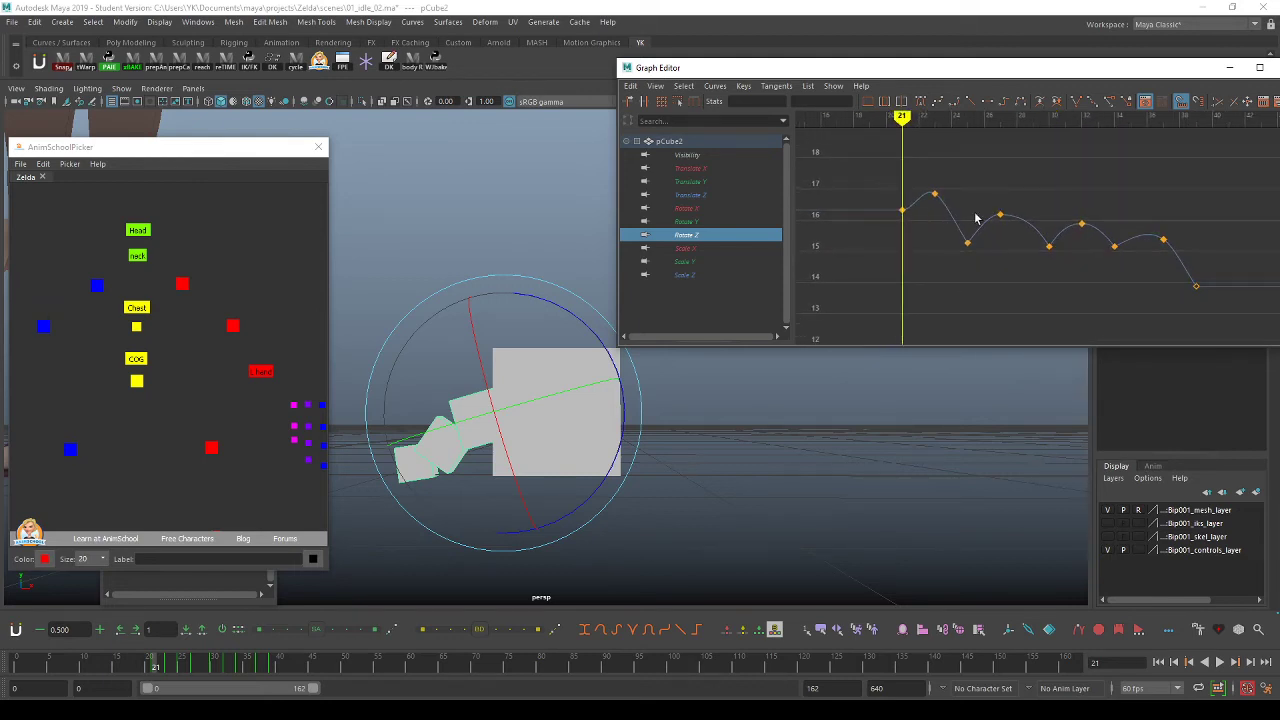
Play and scrub the pasted motion, then scale up the small cube's Rotate Z keys so the first peak reaches about 21.
{"action": "key", "text": "alt+v"}
{"action": "key", "text": "alt+v"}
{"action": "left_click_drag", "start_coordinate": [677, 437], "coordinate": [587, 502], "text": "alt"}
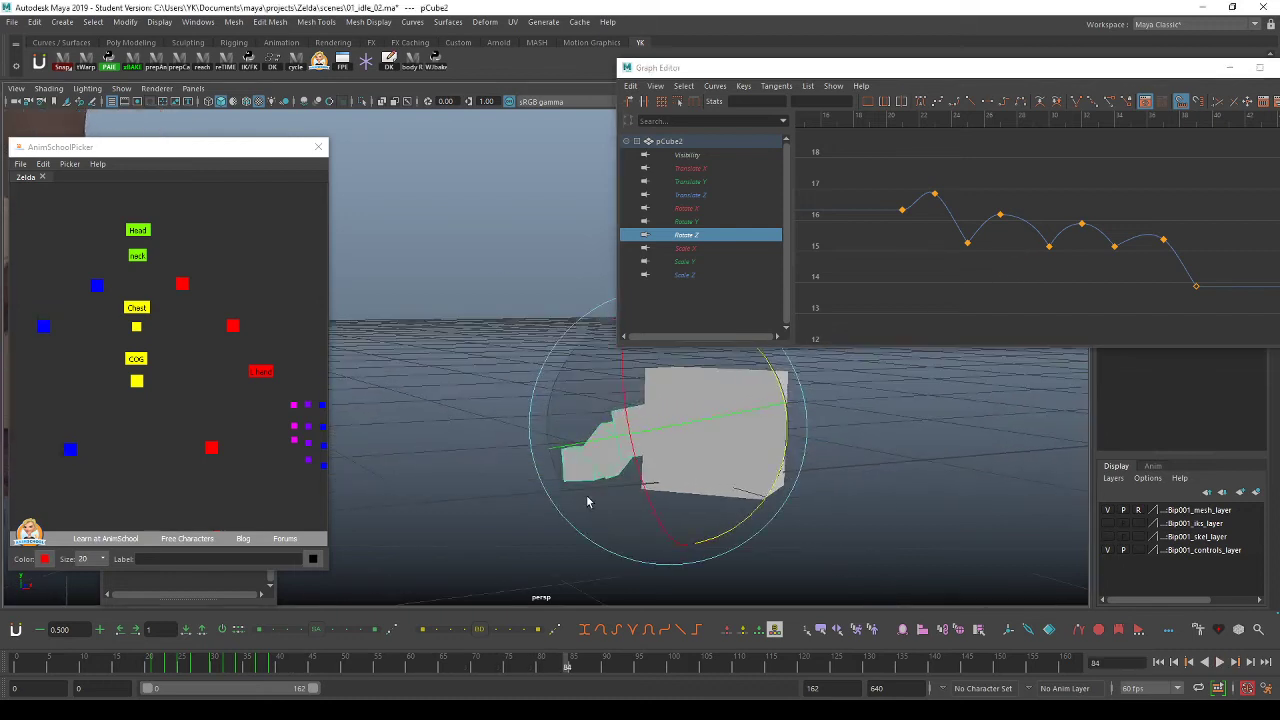
{"action": "mouse_move", "coordinate": [148, 668]}
{"action": "left_mouse_down"}
{"action": "mouse_move", "coordinate": [240, 668]}
{"action": "mouse_move", "coordinate": [176, 668]}
{"action": "mouse_move", "coordinate": [195, 668]}
{"action": "left_mouse_up"}
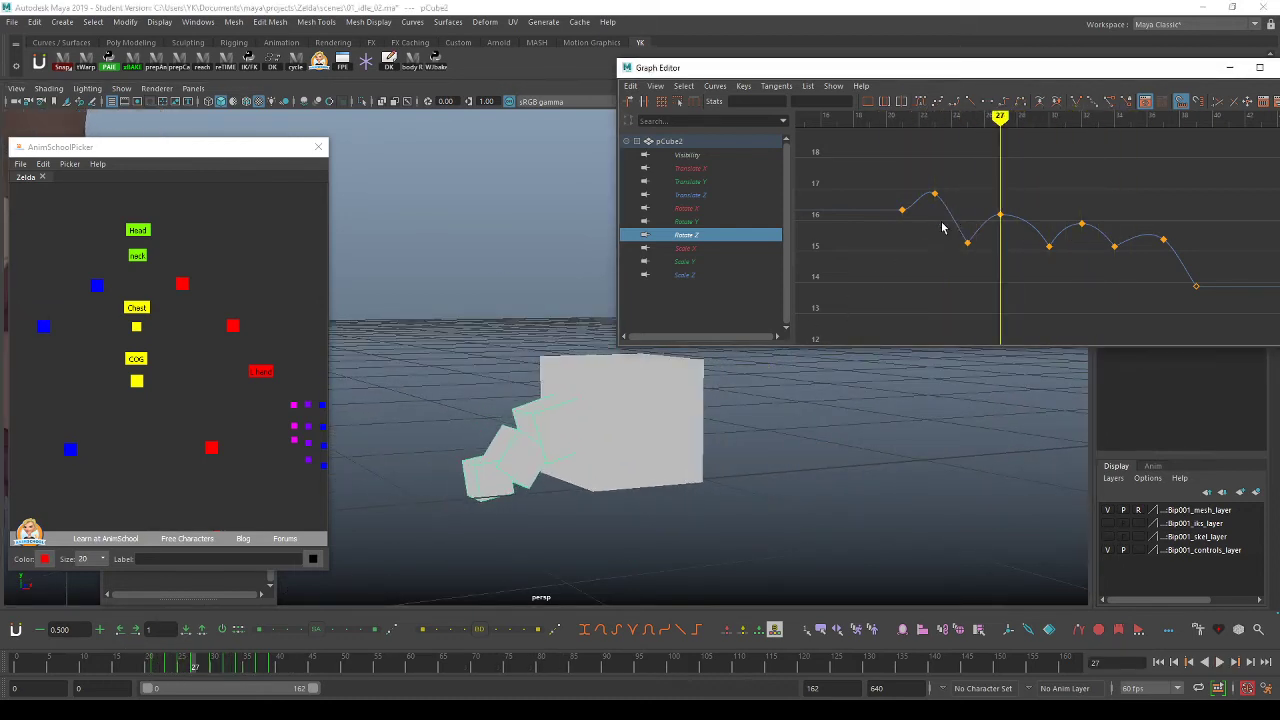
{"action": "left_click_drag", "start_coordinate": [942, 223], "coordinate": [964, 210]}
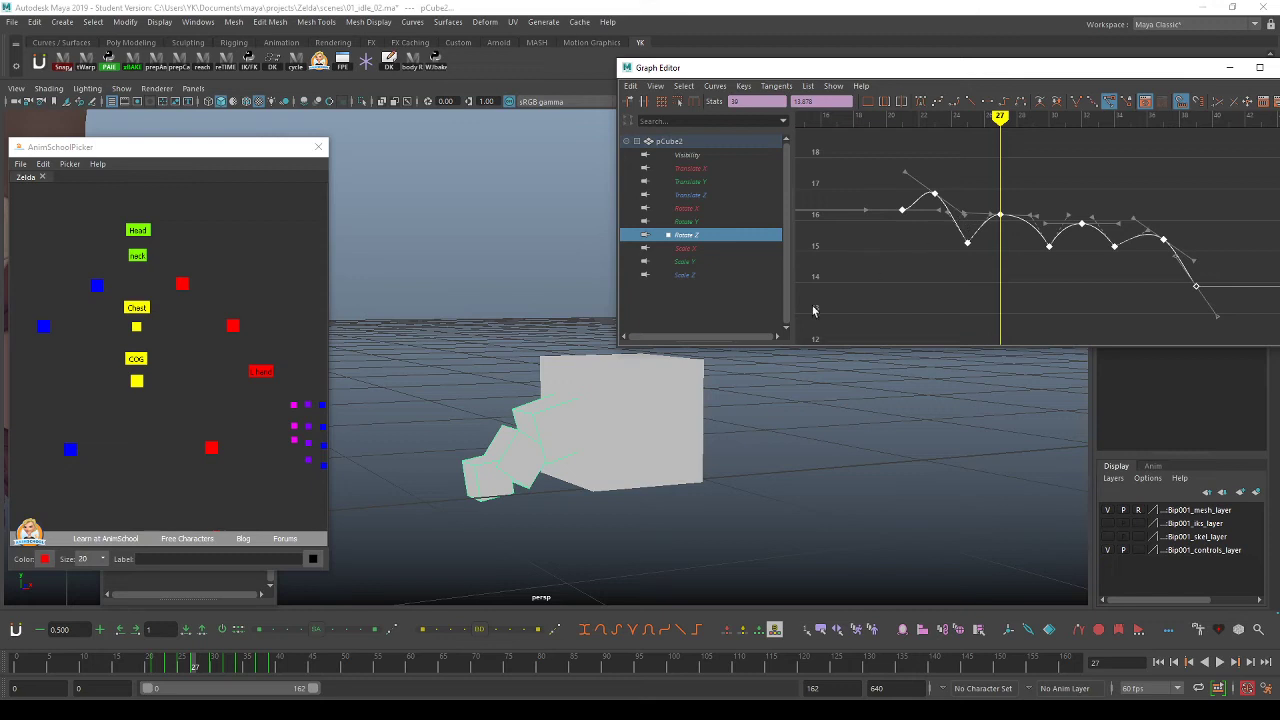
{"action": "left_click", "coordinate": [371, 632]}
{"action": "left_click", "coordinate": [1069, 294]}
{"action": "key", "text": "f"}
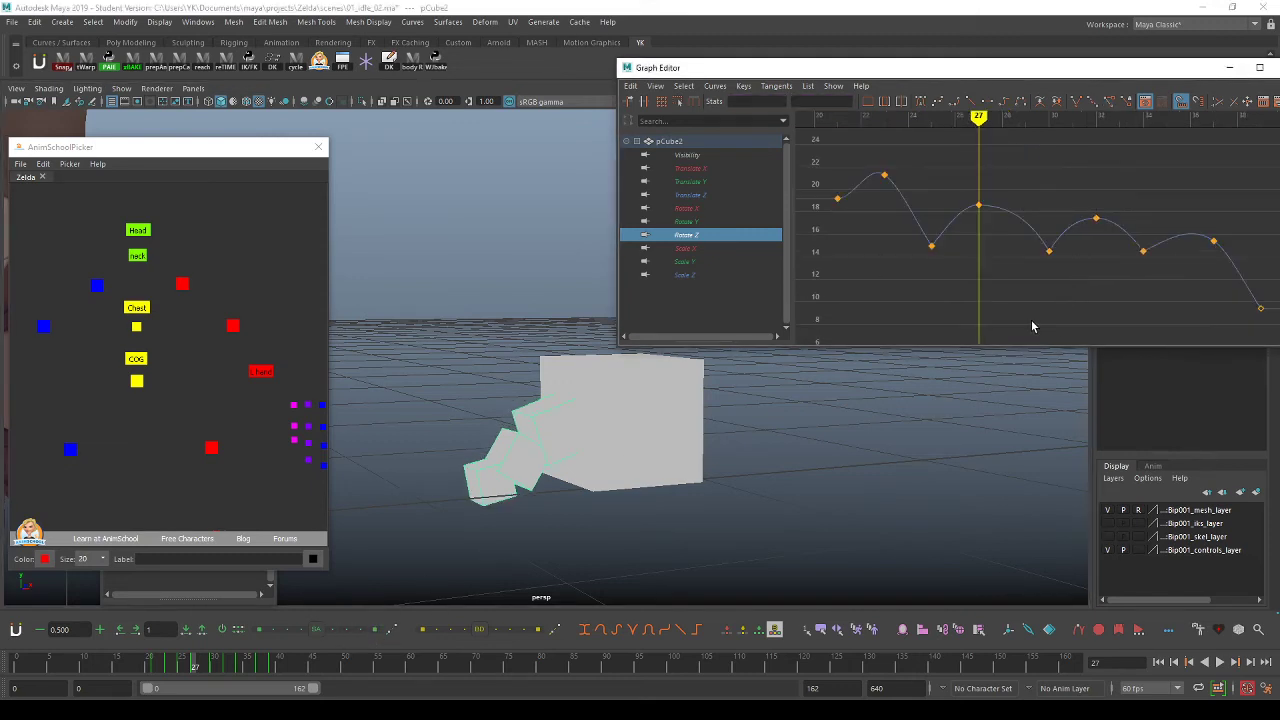
Review the cube chain's motion up to frame 30 and exaggerate the Rotate Z swings further.
{"action": "key", "text": "alt+v"}
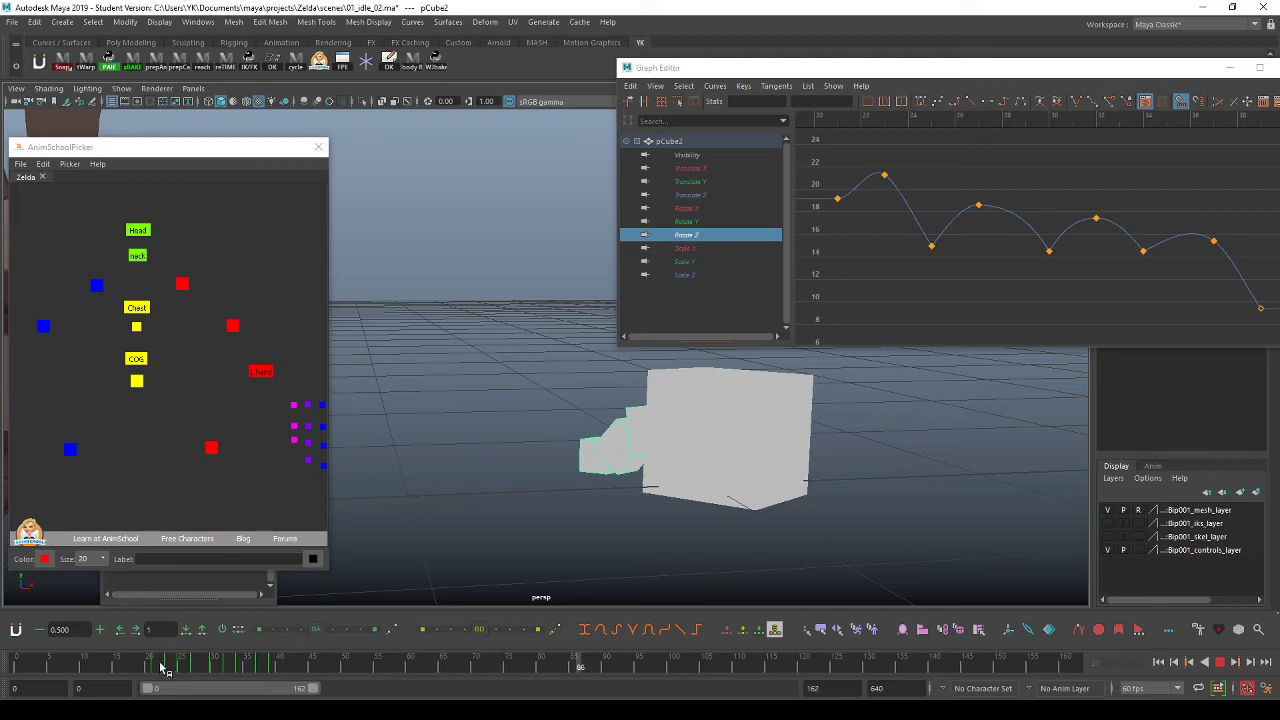
{"action": "mouse_move", "coordinate": [160, 668]}
{"action": "left_mouse_down"}
{"action": "mouse_move", "coordinate": [229, 670]}
{"action": "mouse_move", "coordinate": [215, 672]}
{"action": "left_mouse_up"}
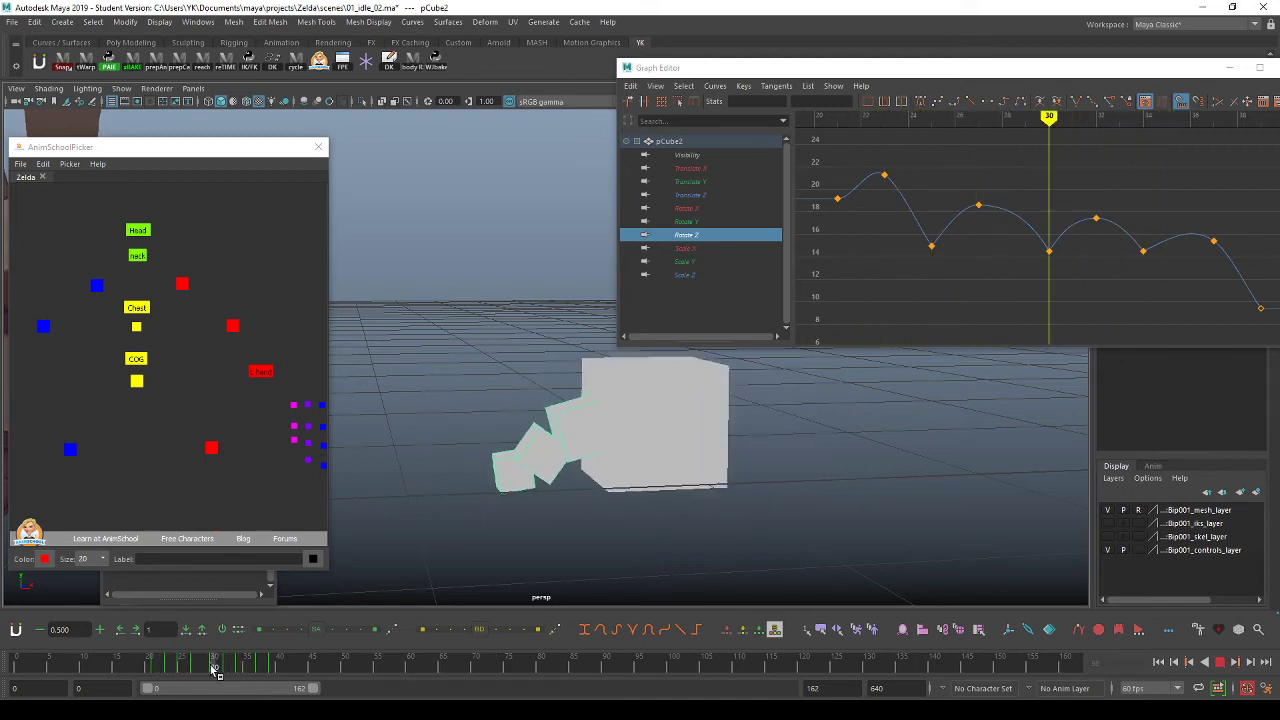
{"action": "left_click_drag", "start_coordinate": [1034, 217], "coordinate": [1002, 244]}
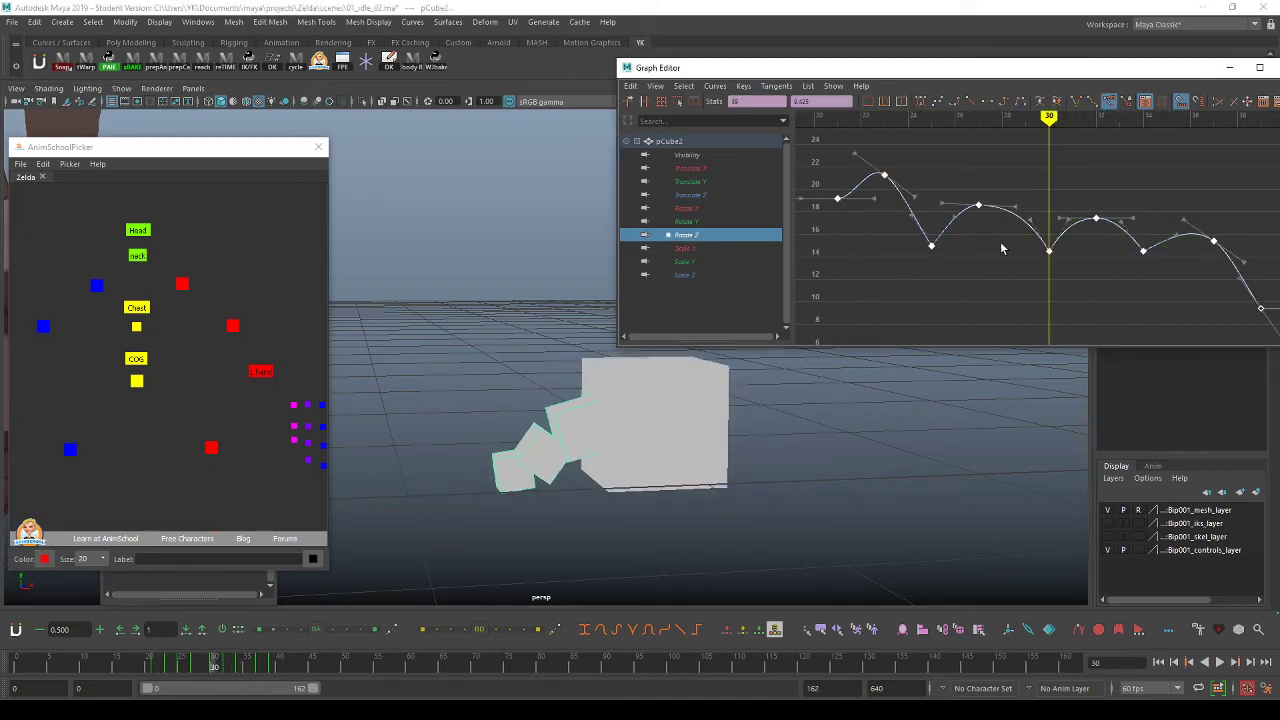
{"action": "left_click", "coordinate": [361, 634]}
{"action": "left_click", "coordinate": [908, 327]}
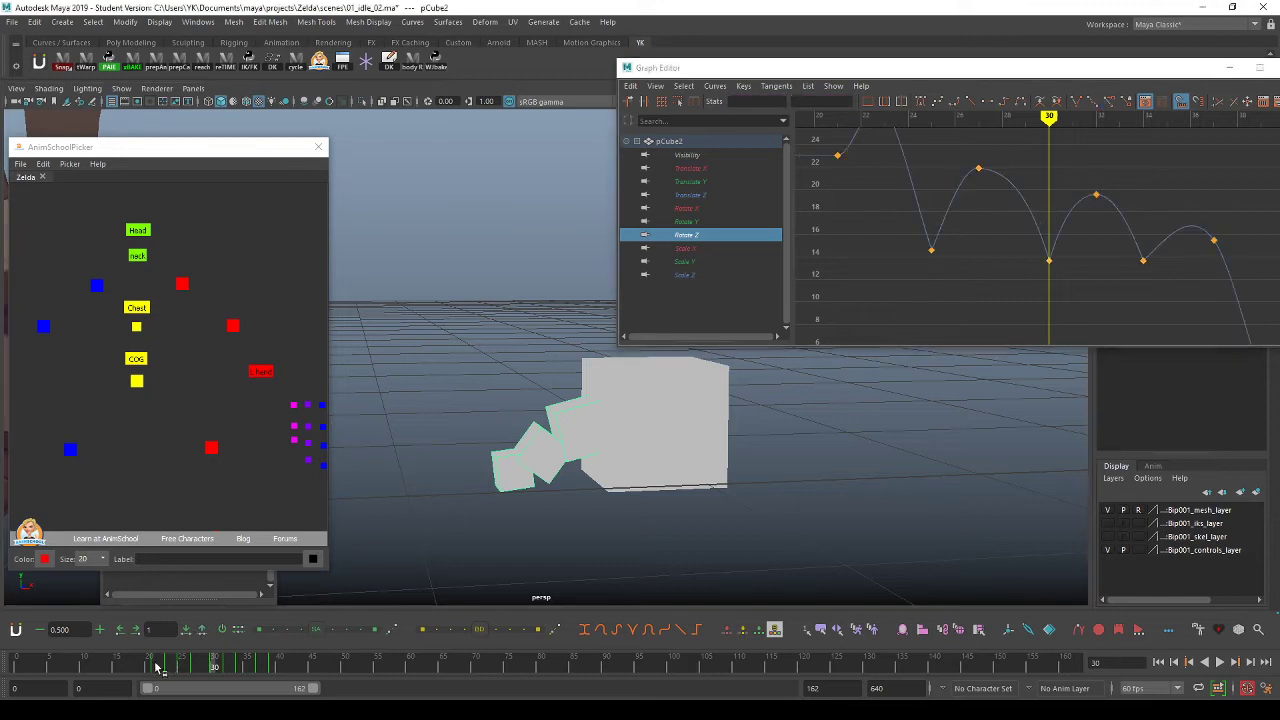
Amplify the small cube's Rotate Z keys until the first peak is about 40, checking the swing up to frame 33.
{"action": "mouse_move", "coordinate": [178, 665]}
{"action": "left_mouse_down"}
{"action": "mouse_move", "coordinate": [270, 665]}
{"action": "mouse_move", "coordinate": [181, 665]}
{"action": "left_mouse_up"}
{"action": "right_click_drag", "start_coordinate": [648, 443], "coordinate": [590, 436], "text": "alt"}
{"action": "left_click_drag", "start_coordinate": [994, 212], "coordinate": [930, 220]}
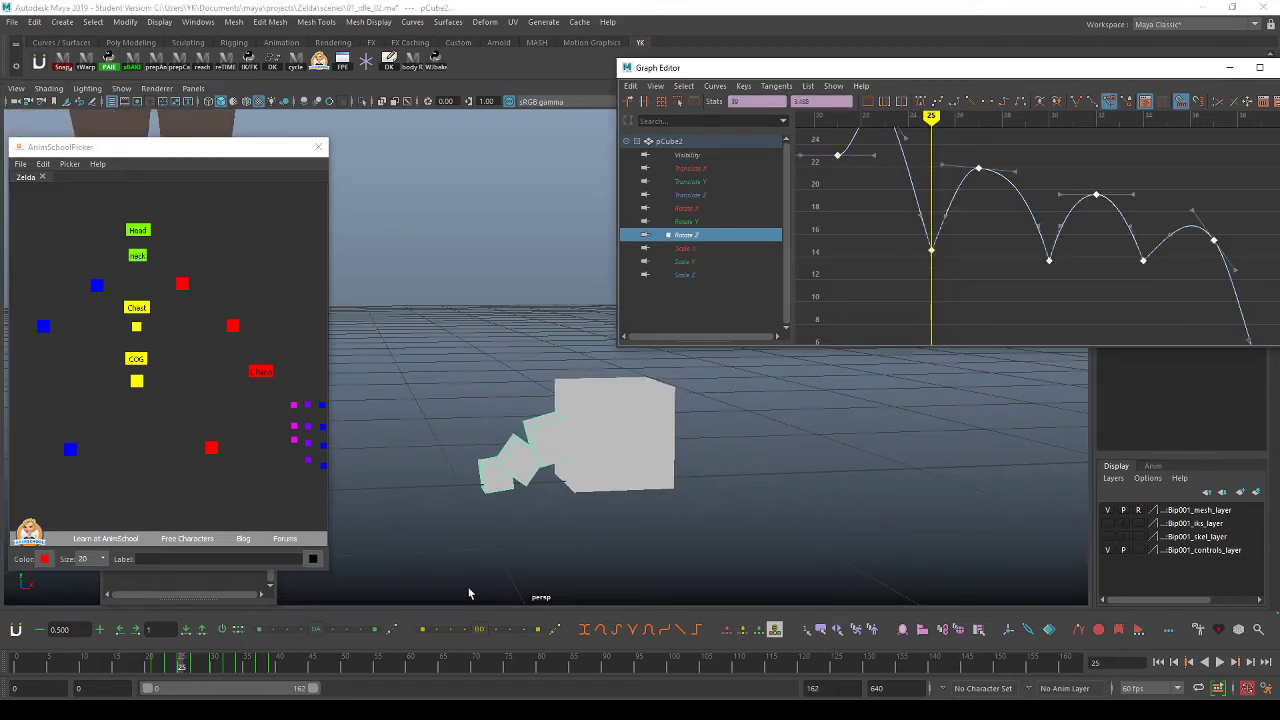
{"action": "left_click", "coordinate": [357, 630]}
{"action": "right_click_drag", "start_coordinate": [989, 274], "coordinate": [845, 327], "text": "alt+shift"}
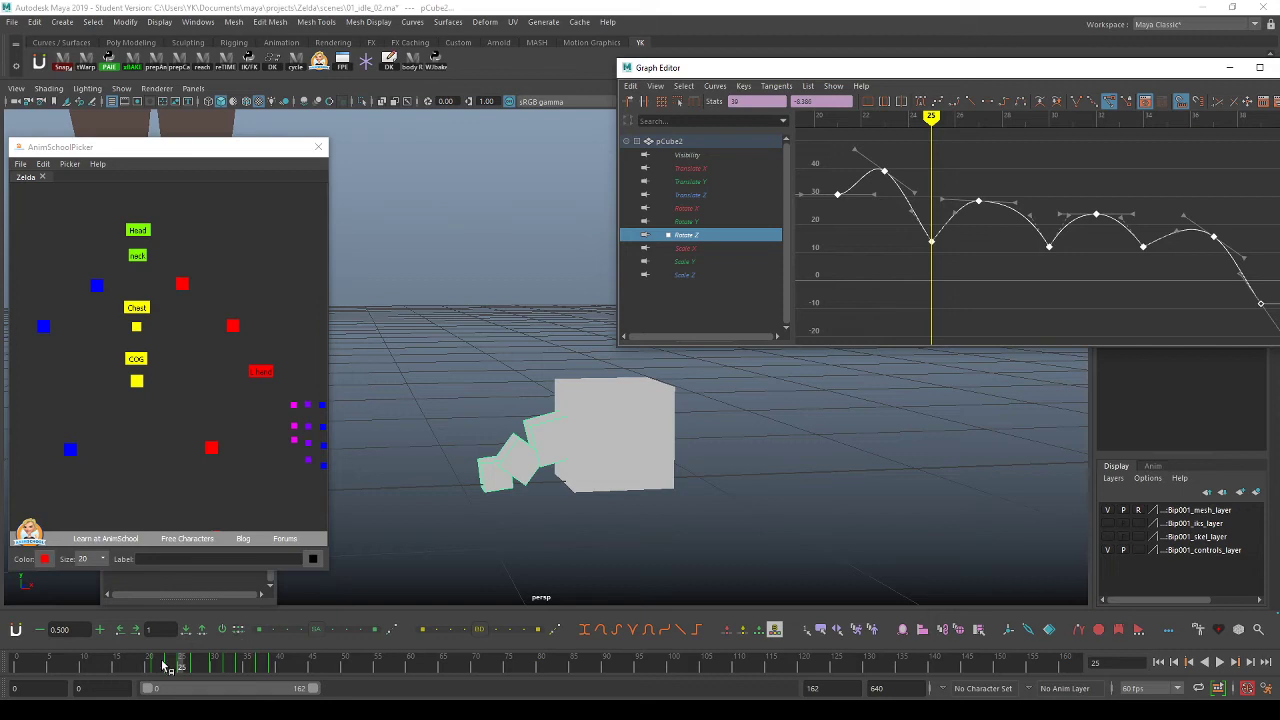
{"action": "mouse_move", "coordinate": [165, 668]}
{"action": "left_mouse_down"}
{"action": "mouse_move", "coordinate": [268, 668]}
{"action": "mouse_move", "coordinate": [197, 670]}
{"action": "mouse_move", "coordinate": [234, 668]}
{"action": "left_mouse_up"}
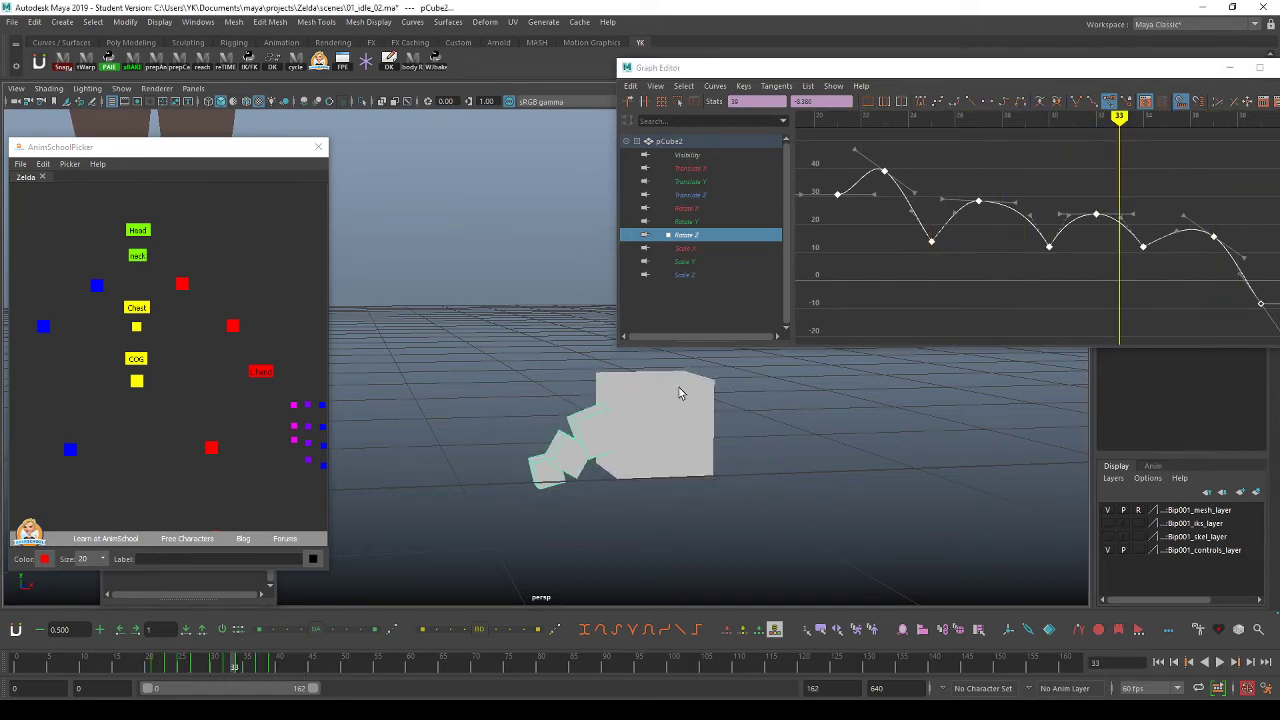
Copy the exaggerated Rotate Z keys and offset the first small cube's curve two frames later, starting at frame 23.
{"action": "left_click", "coordinate": [913, 217]}
{"action": "left_click_drag", "start_coordinate": [913, 217], "coordinate": [899, 210]}
{"action": "key", "text": "w"}
{"action": "middle_click_drag", "start_coordinate": [906, 245], "coordinate": [955, 218], "text": "shift"}
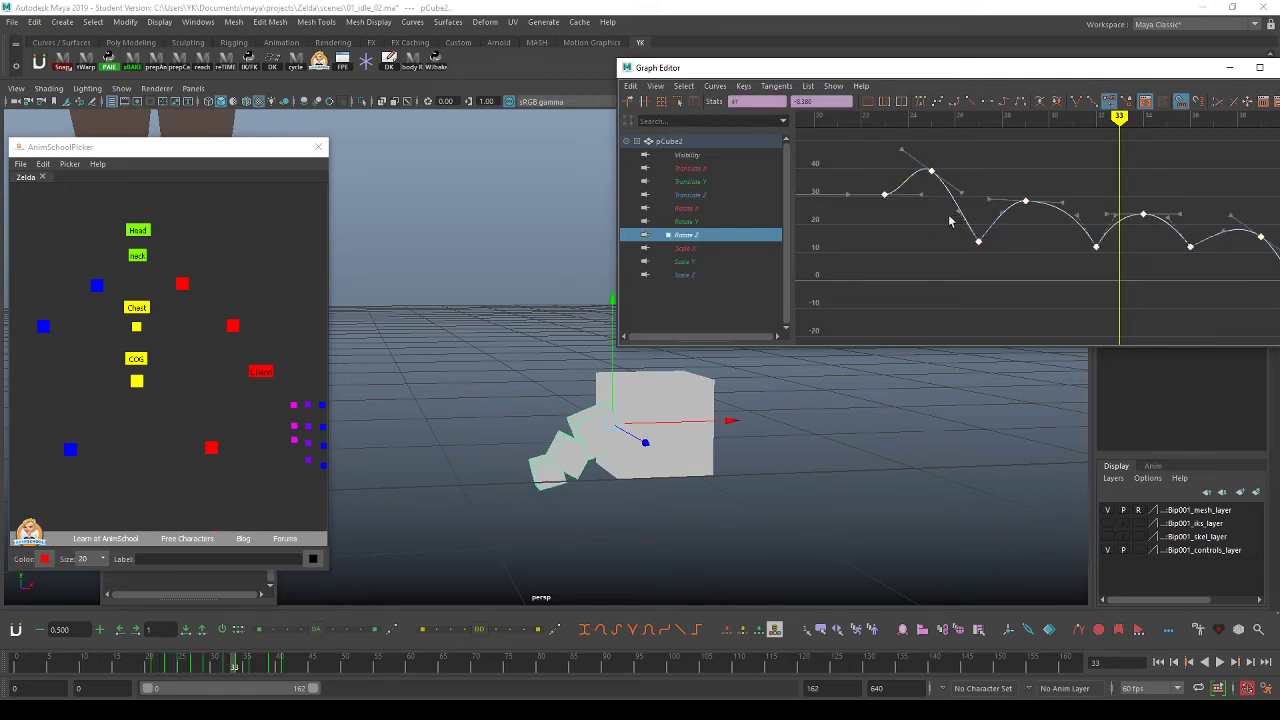
Paste the copied rotation keys at frame 21 onto the Rotate Z curves of the two outer small cubes.
{"action": "left_click", "coordinate": [560, 457]}
{"action": "left_click", "coordinate": [543, 478], "text": "shift"}
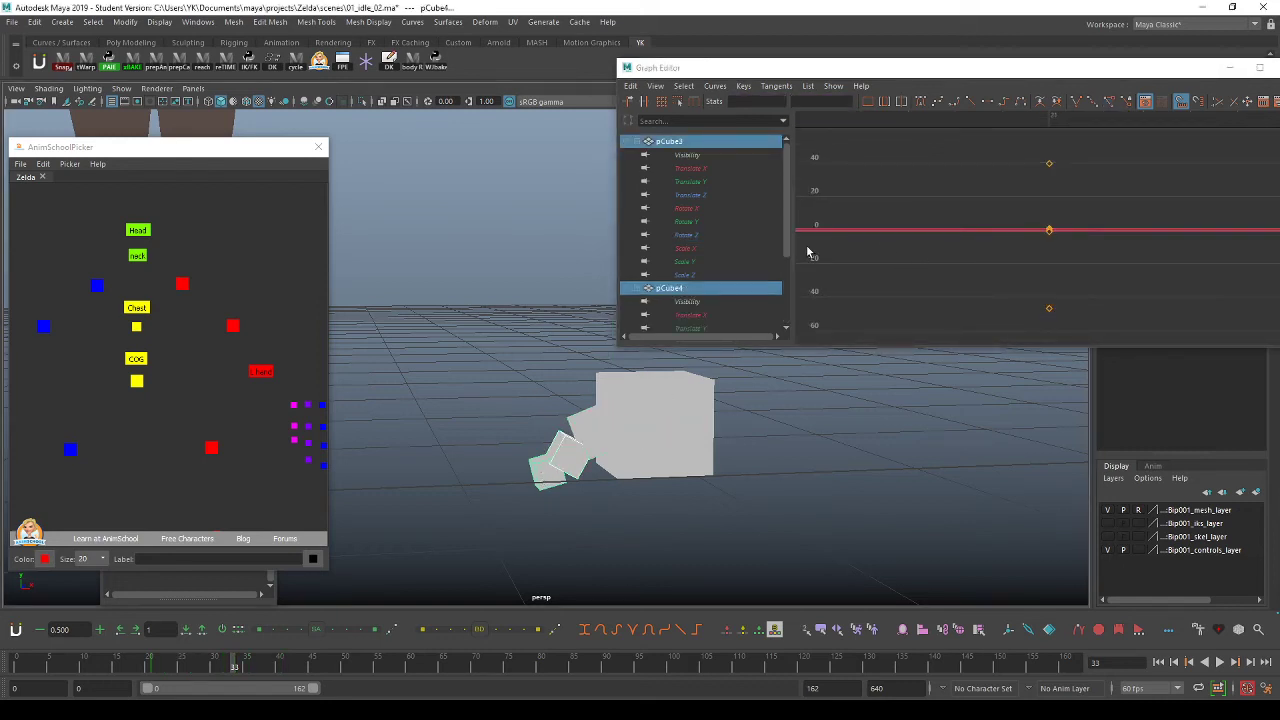
{"action": "left_click", "coordinate": [703, 236]}
{"action": "scroll", "coordinate": [716, 256], "scroll_direction": "down", "scroll_amount": 2}
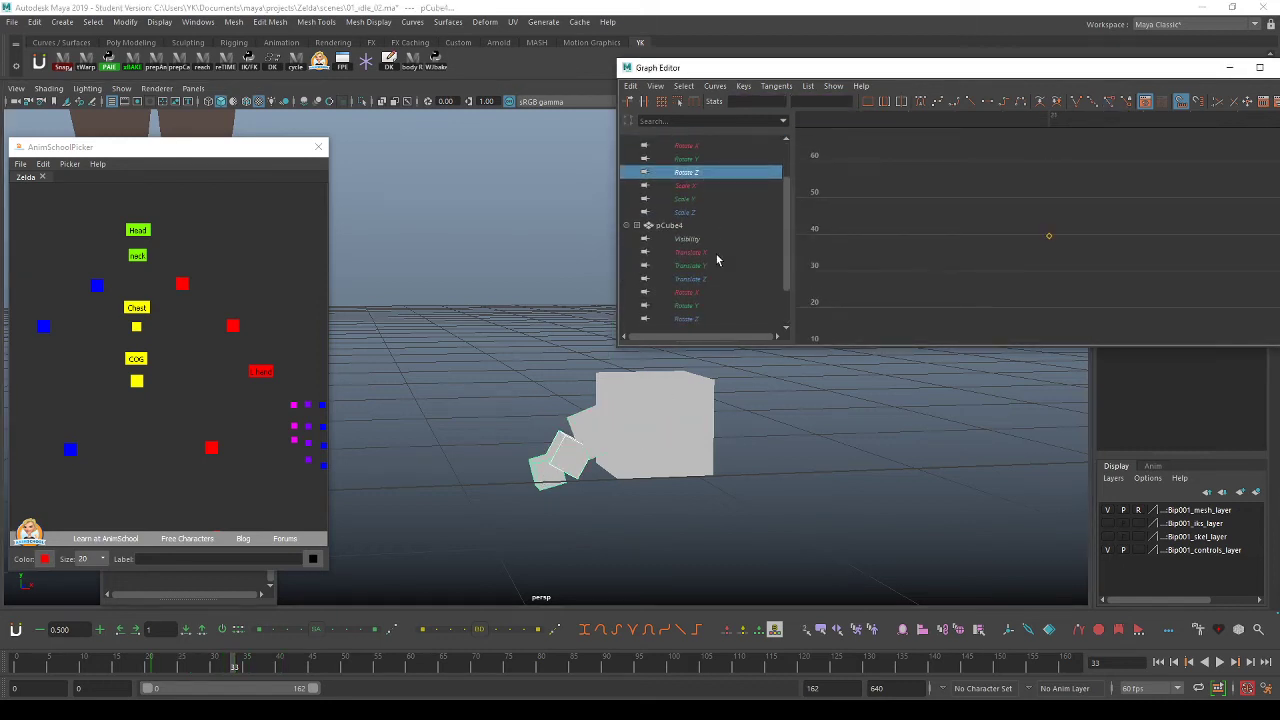
{"action": "left_click", "coordinate": [700, 318], "text": "ctrl"}
{"action": "scroll", "coordinate": [1090, 187], "scroll_direction": "down", "scroll_amount": 3}
{"action": "left_click_drag", "start_coordinate": [1067, 180], "coordinate": [1019, 300]}
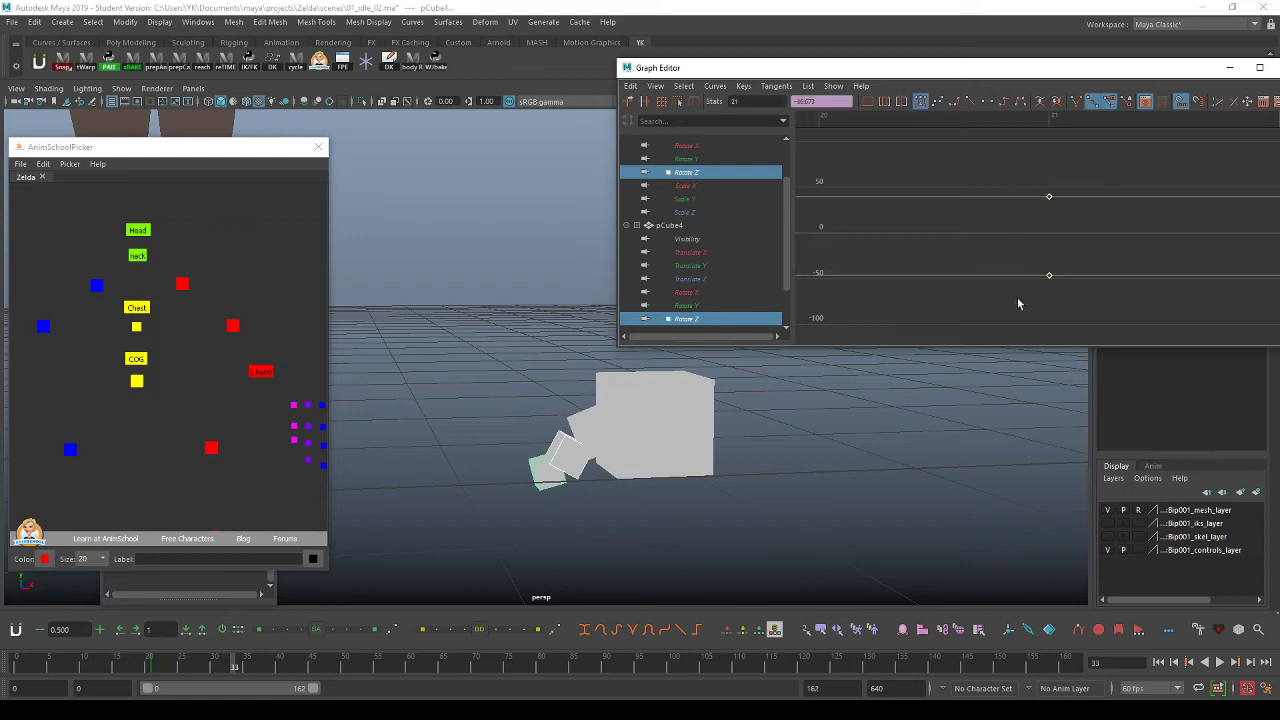
{"action": "key", "text": "ctrl+z"}
{"action": "left_click", "coordinate": [1053, 118]}
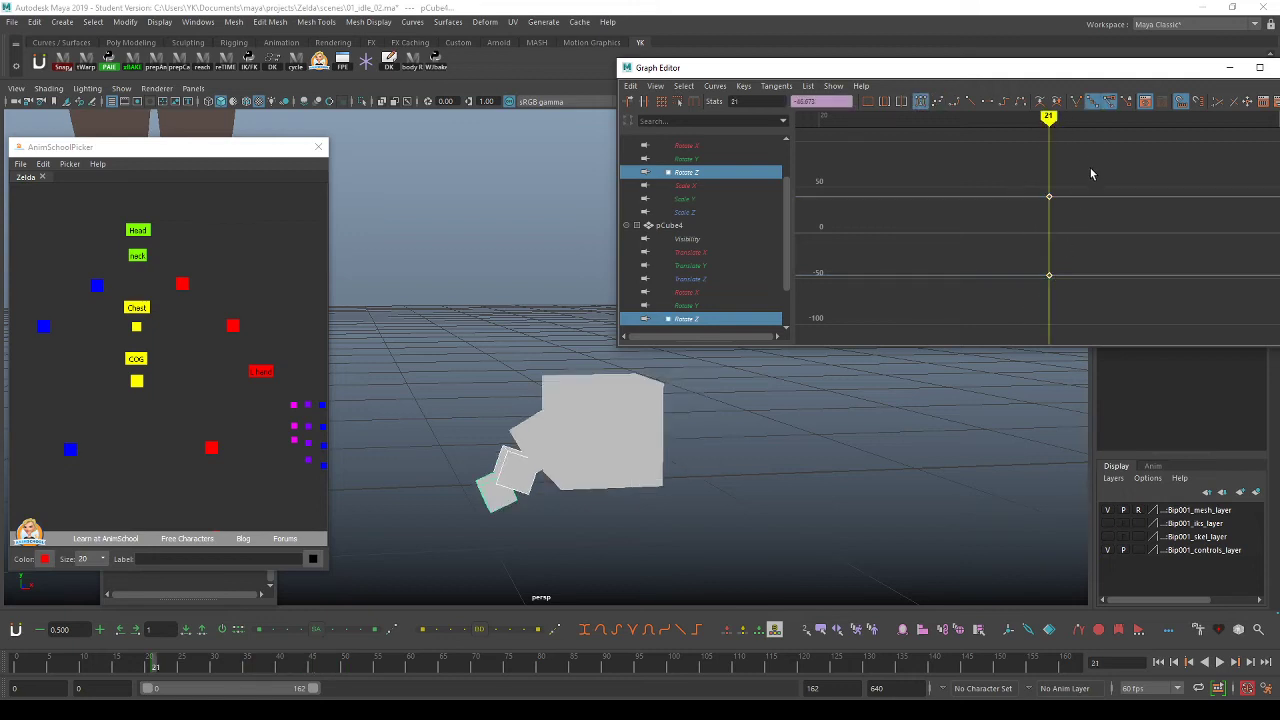
{"action": "left_click_drag", "start_coordinate": [1081, 161], "coordinate": [1014, 298]}
{"action": "key", "text": "ctrl+v"}
{"action": "left_click", "coordinate": [1074, 243]}
{"action": "key", "text": "a"}
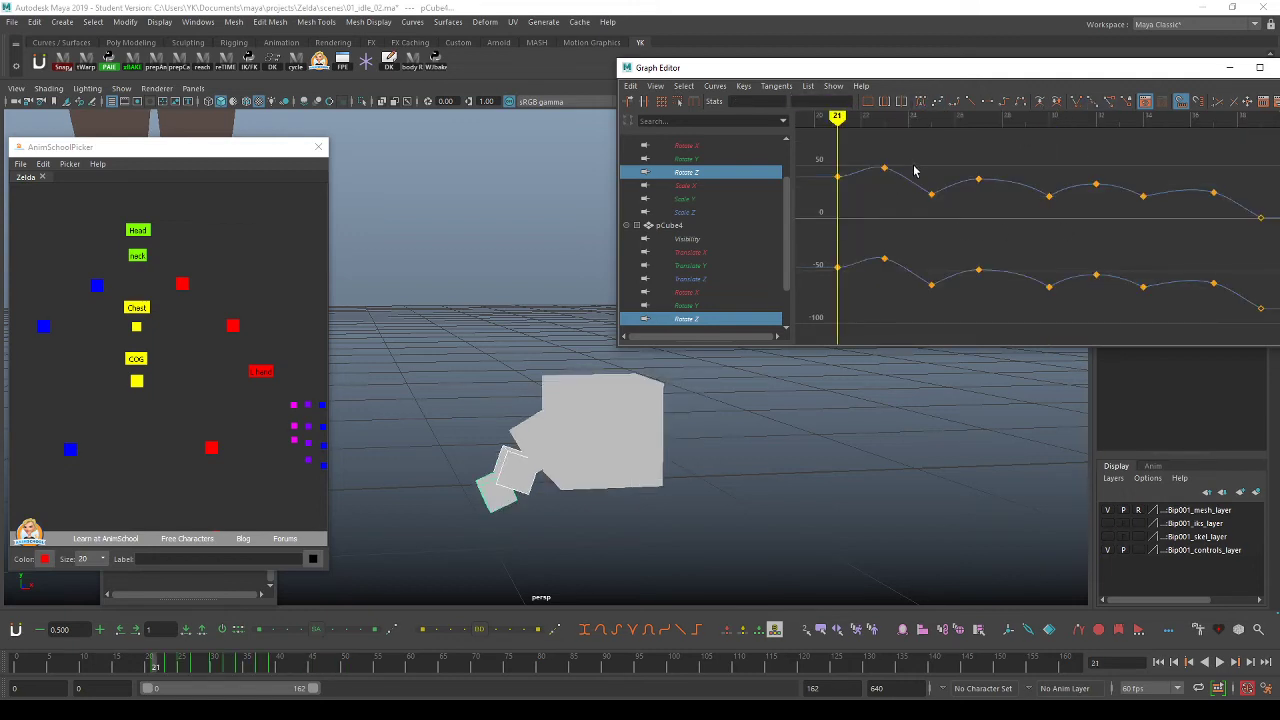
Offset the Rotate Z keys of both outer small cubes two frames later and isolate the end cube's Rotate Z curve.
{"action": "left_click_drag", "start_coordinate": [914, 167], "coordinate": [917, 280]}
{"action": "key", "text": "w"}
{"action": "middle_click_drag", "start_coordinate": [931, 232], "coordinate": [986, 229], "text": "shift"}
{"action": "left_click", "coordinate": [722, 320]}
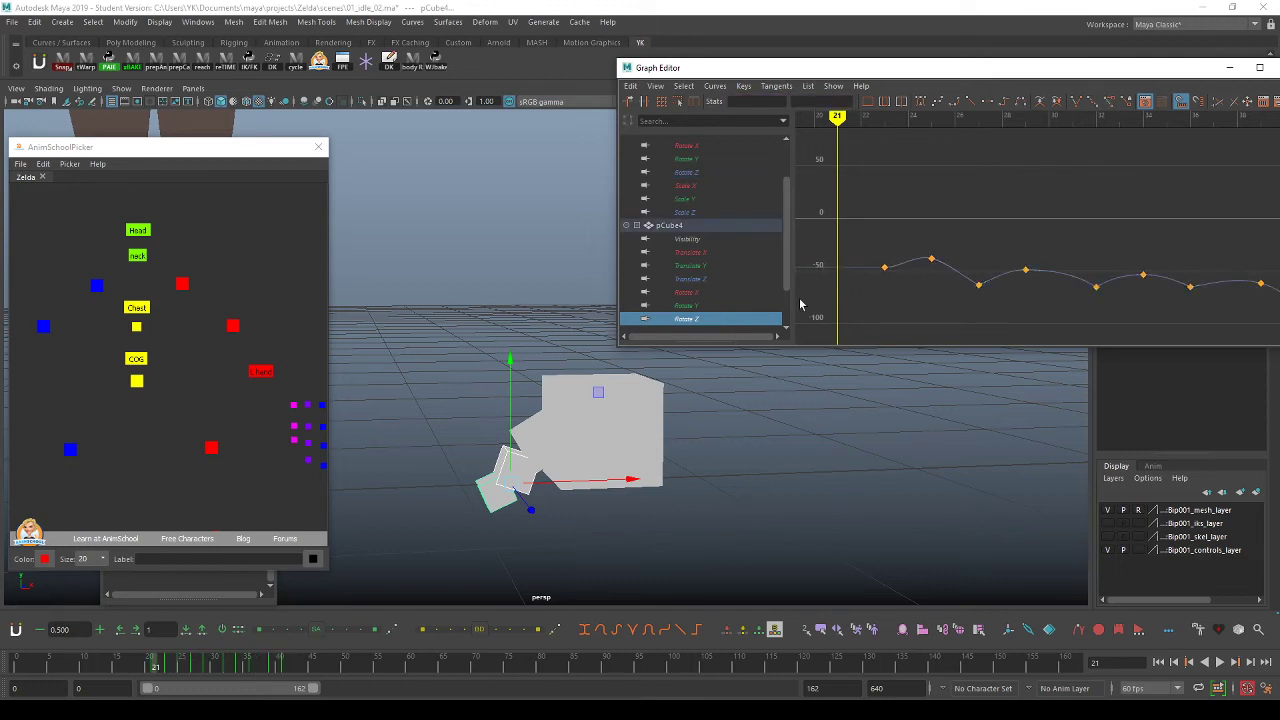
Offset the end cube's Rotate Z keys two frames later, starting at frame 25, and check the chain's motion by playing and scrubbing to frame 31.
{"action": "left_click_drag", "start_coordinate": [946, 288], "coordinate": [944, 289]}
{"action": "middle_click_drag", "start_coordinate": [960, 252], "coordinate": [1008, 251], "text": "shift"}
{"action": "key", "text": "alt+v"}
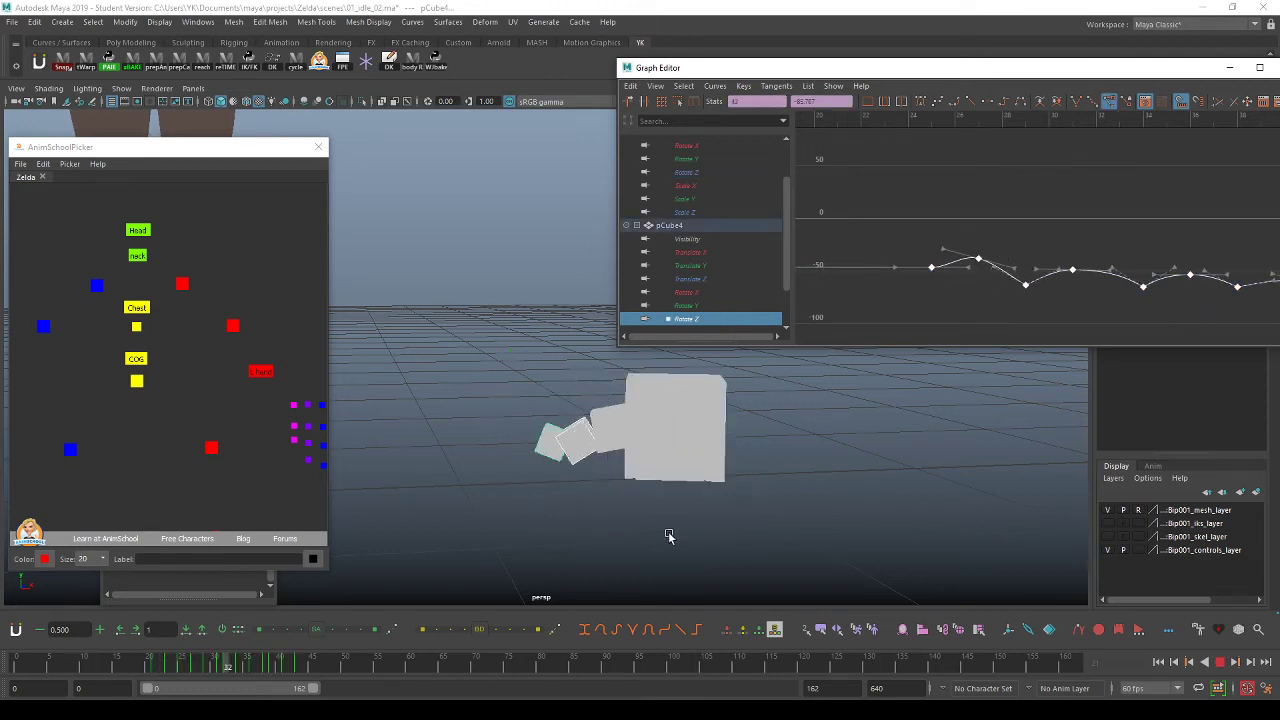
{"action": "key", "text": "alt+v"}
{"action": "left_click_drag", "start_coordinate": [178, 668], "coordinate": [220, 667]}
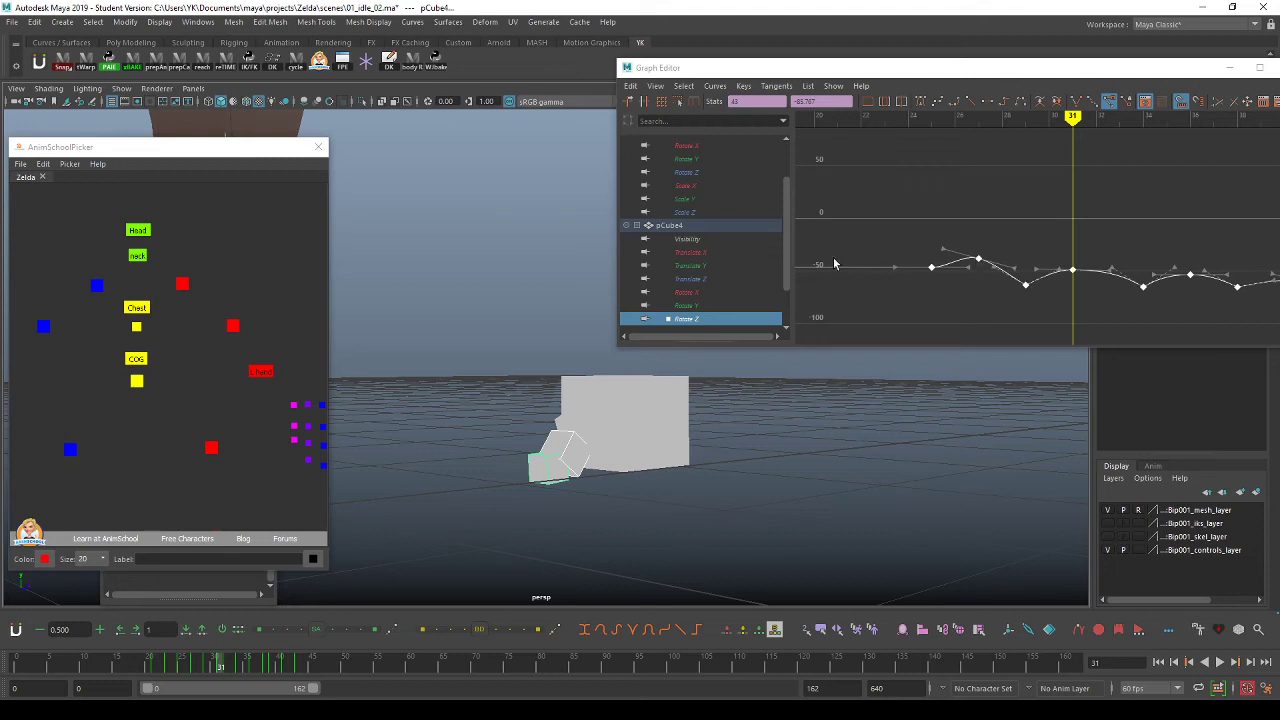
Compare the Rotate Z curves of the two outer small cubes together with the first small cube's curve.
{"action": "left_click", "coordinate": [700, 174]}
{"action": "left_click", "coordinate": [716, 318], "text": "ctrl"}
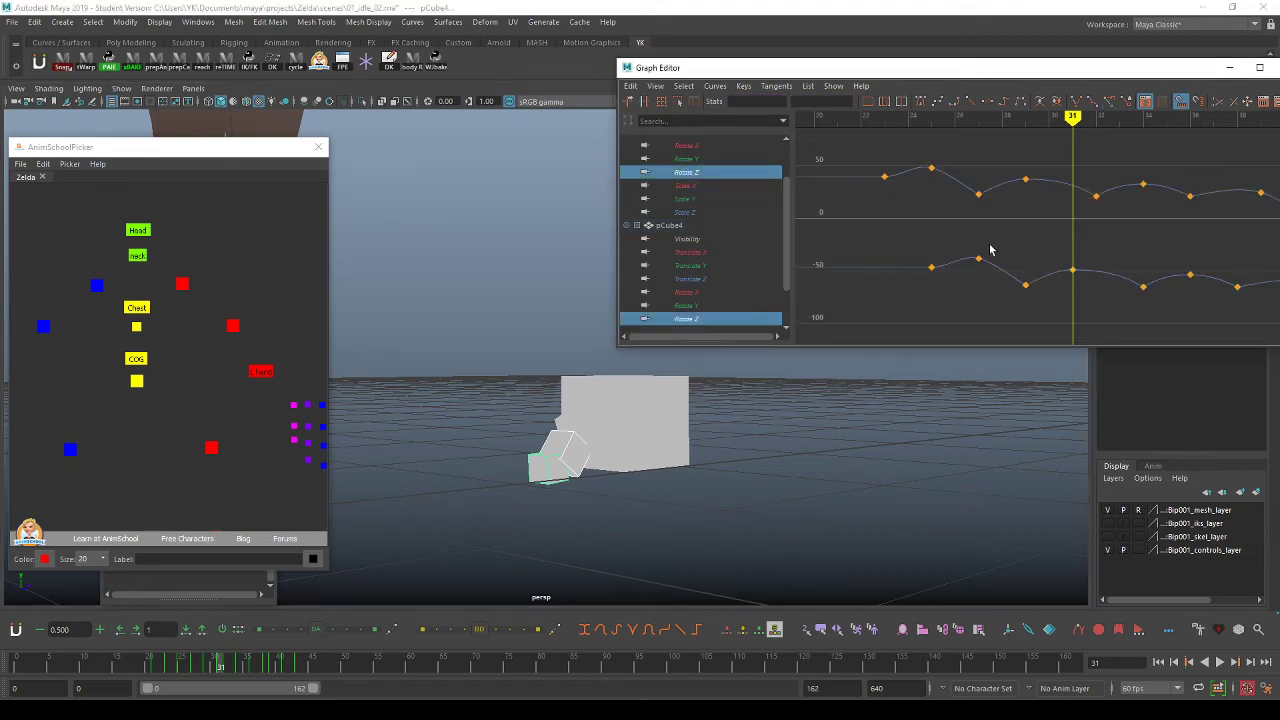
{"action": "left_click_drag", "start_coordinate": [1016, 285], "coordinate": [908, 297]}
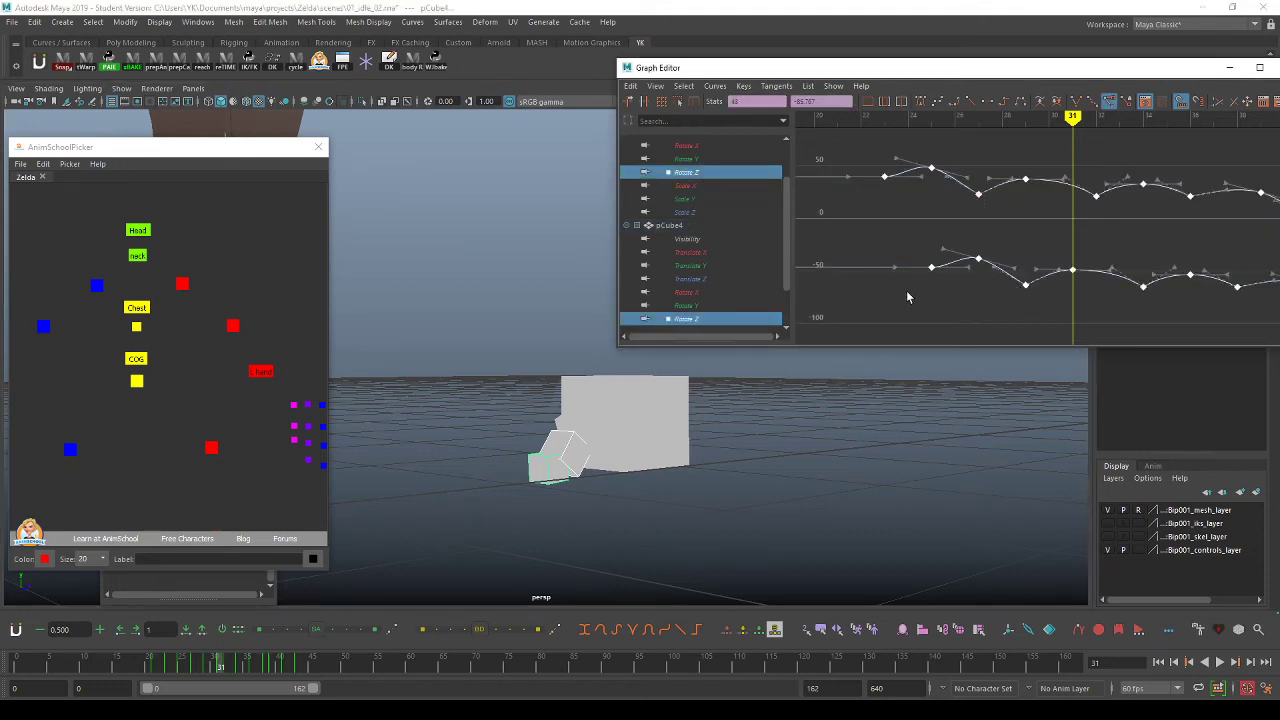
{"action": "left_click", "coordinate": [569, 430]}
{"action": "left_click", "coordinate": [1032, 232]}
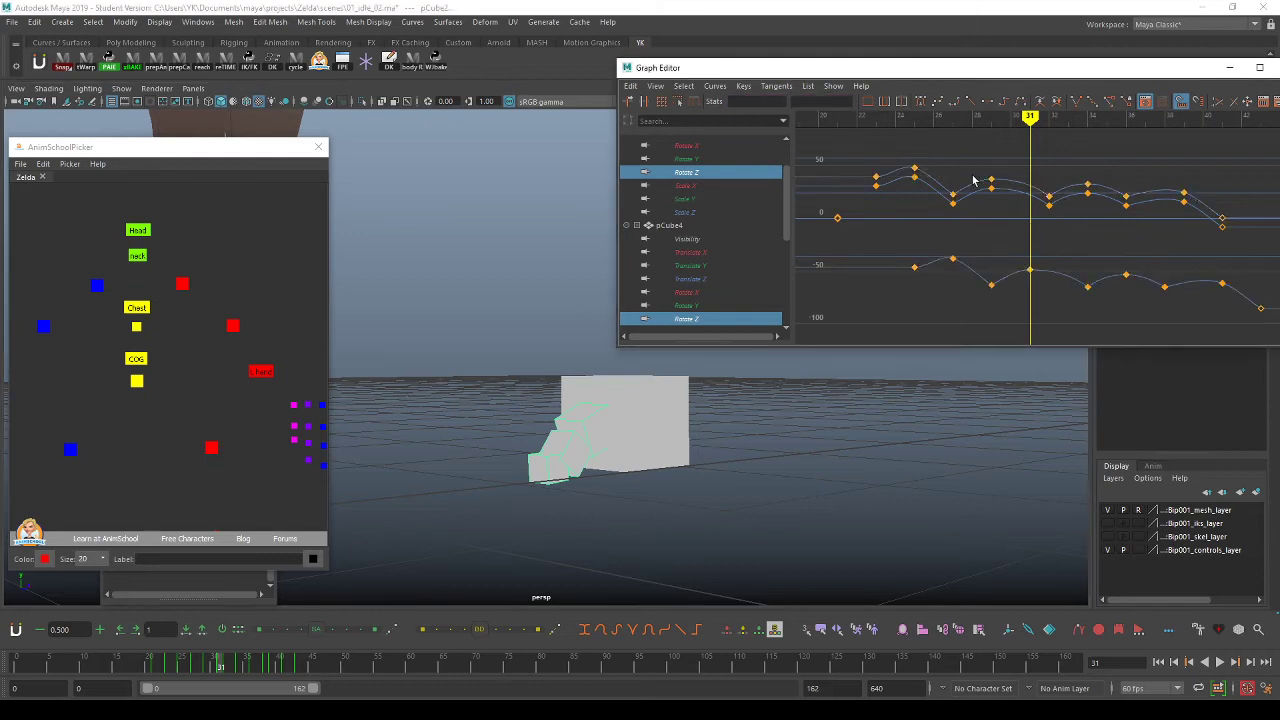
{"action": "left_click", "coordinate": [891, 176]}
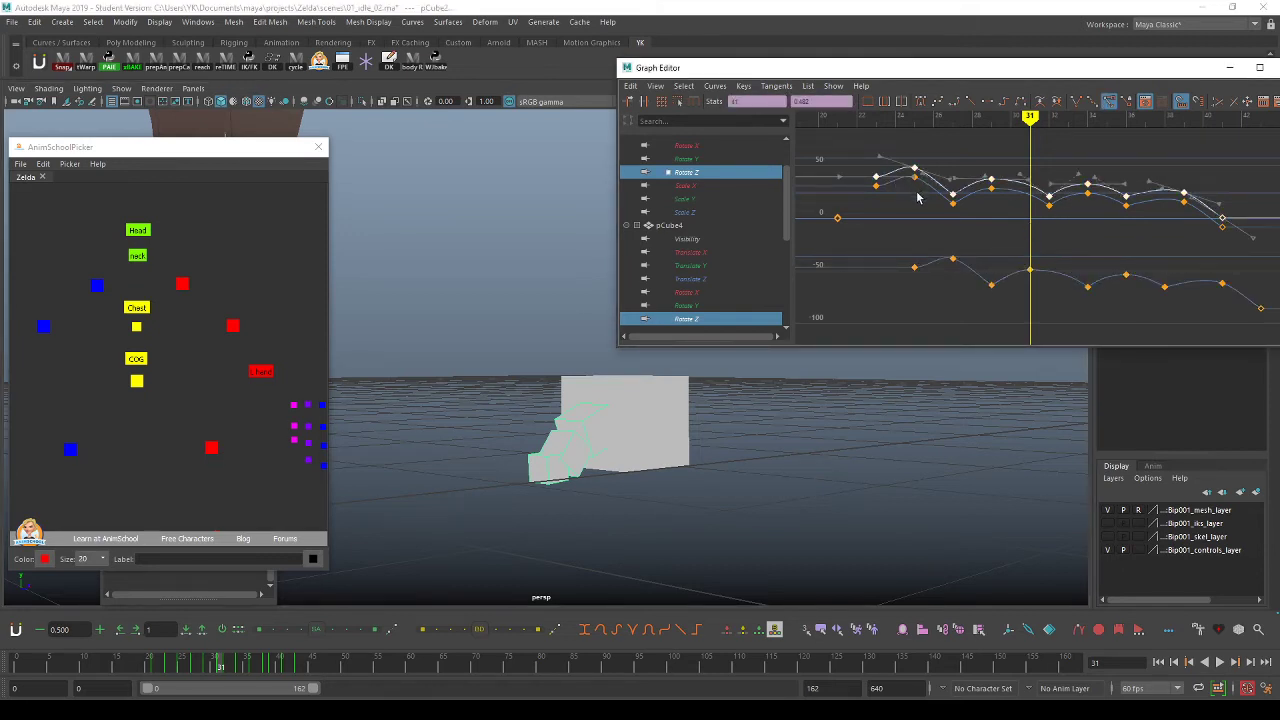
{"action": "scroll", "coordinate": [737, 239], "scroll_direction": "up", "scroll_amount": 2}
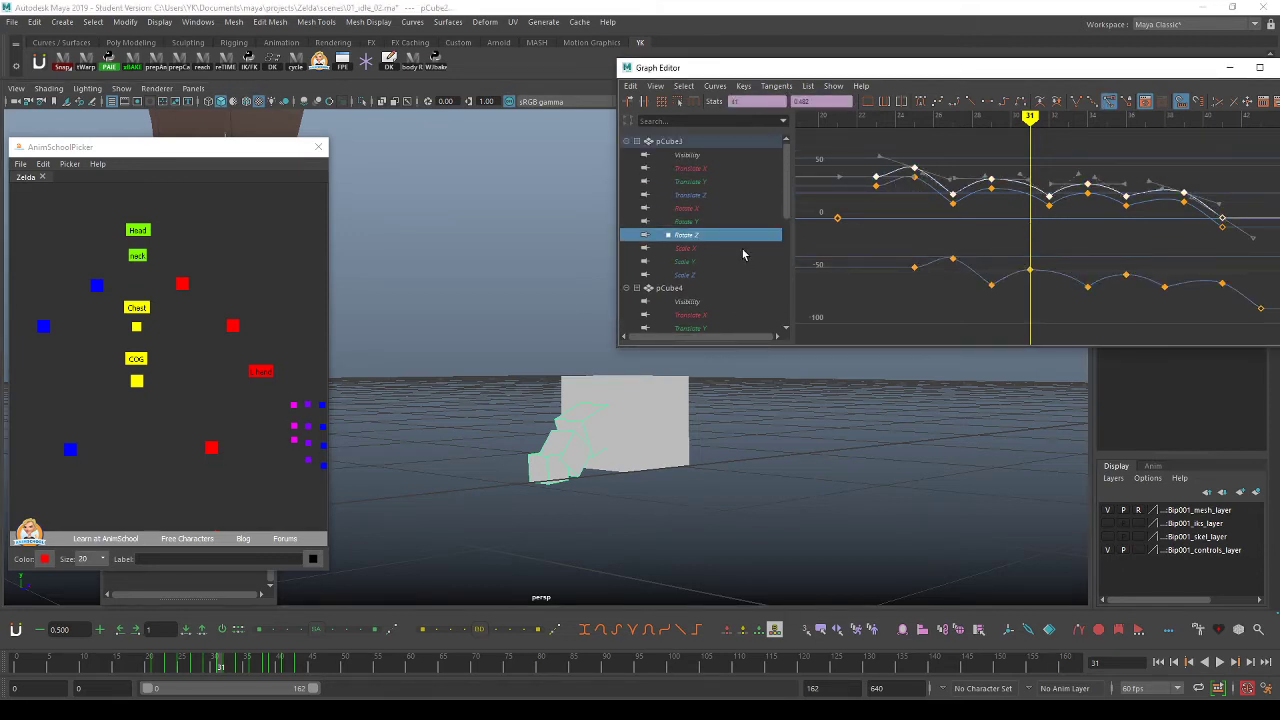
Reselect the three small cubes and show only their Rotate Z curves in the Graph Editor.
{"action": "left_click", "coordinate": [590, 428]}
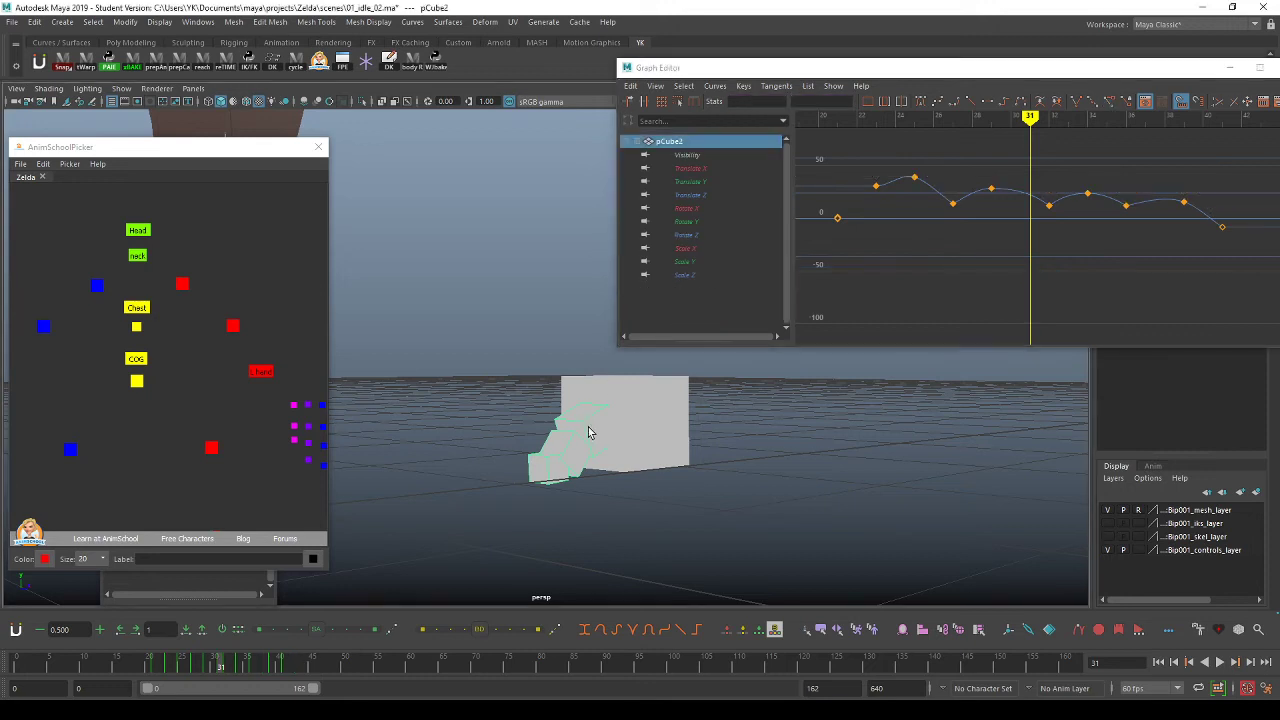
{"action": "left_click", "coordinate": [535, 470], "text": "shift"}
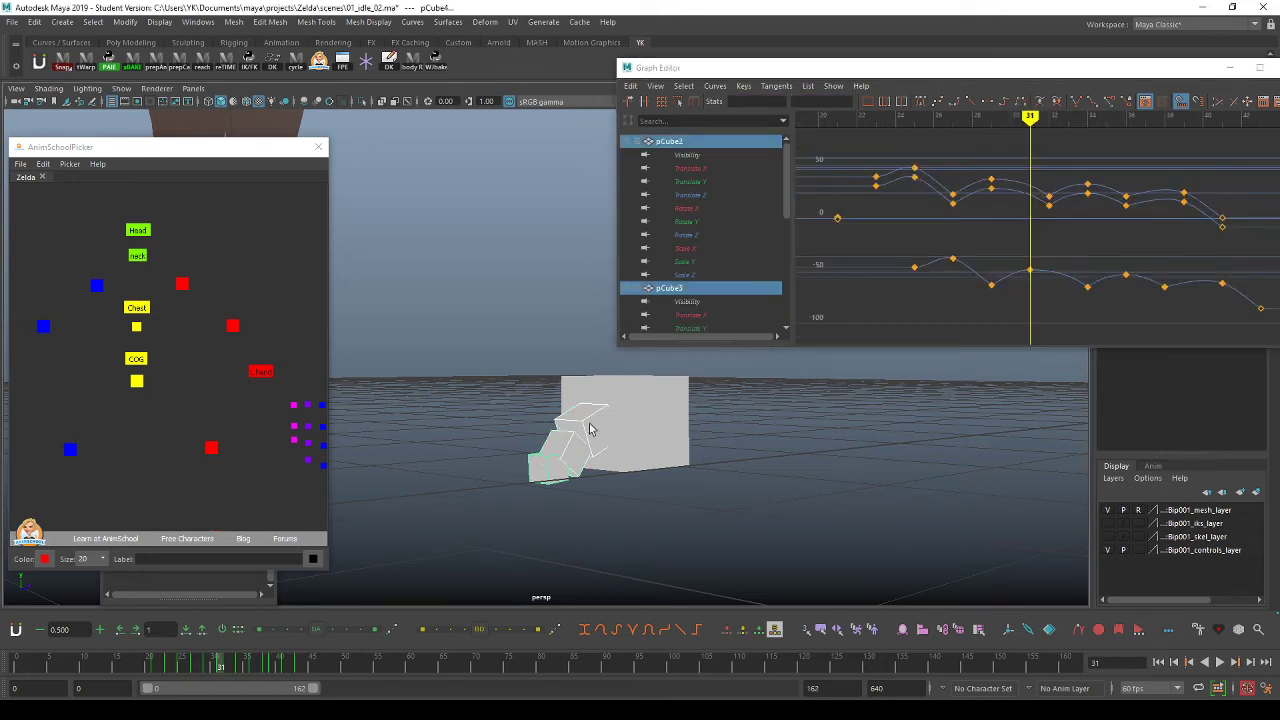
{"action": "left_click", "coordinate": [928, 192]}
{"action": "left_click_drag", "start_coordinate": [1112, 70], "coordinate": [902, 62]}
{"action": "left_click", "coordinate": [1187, 178]}
{"action": "left_click", "coordinate": [678, 196]}
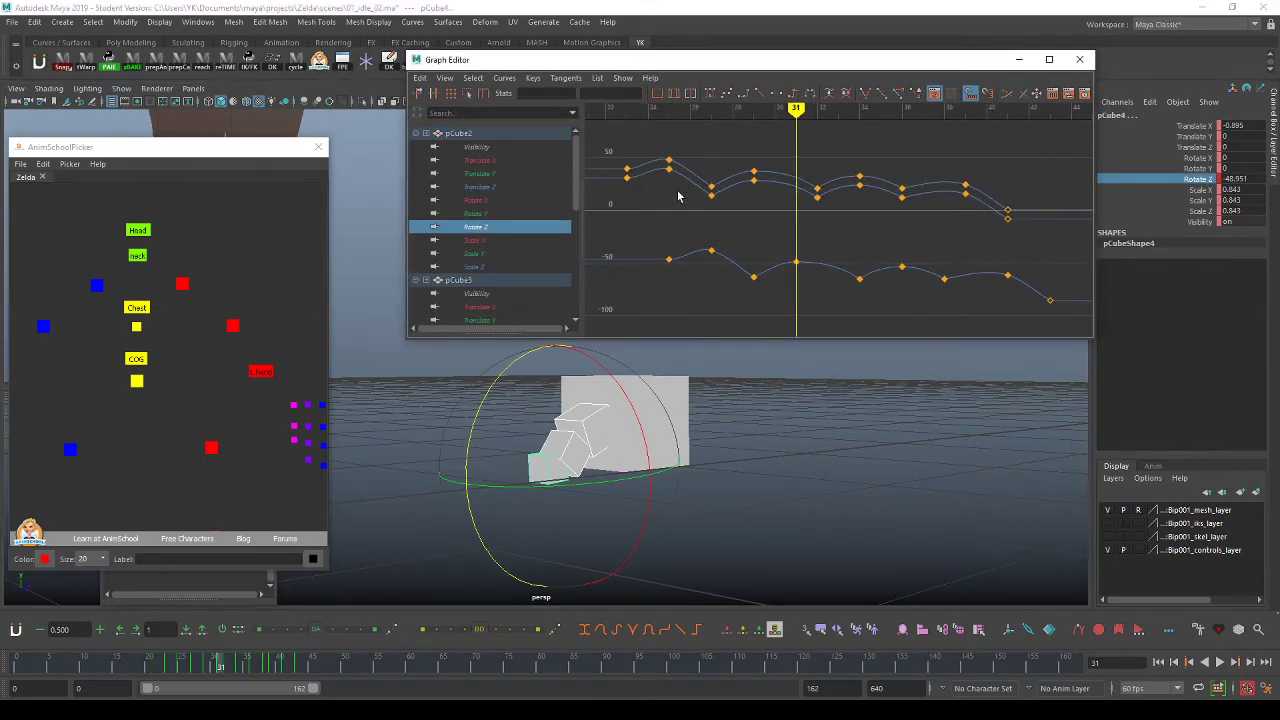
Shift the middle small cube's Rotate Z curve one frame later, starting at frame 24.
{"action": "left_click", "coordinate": [686, 178]}
{"action": "key", "text": "w"}
{"action": "middle_click_drag", "start_coordinate": [676, 226], "coordinate": [783, 237], "text": "alt"}
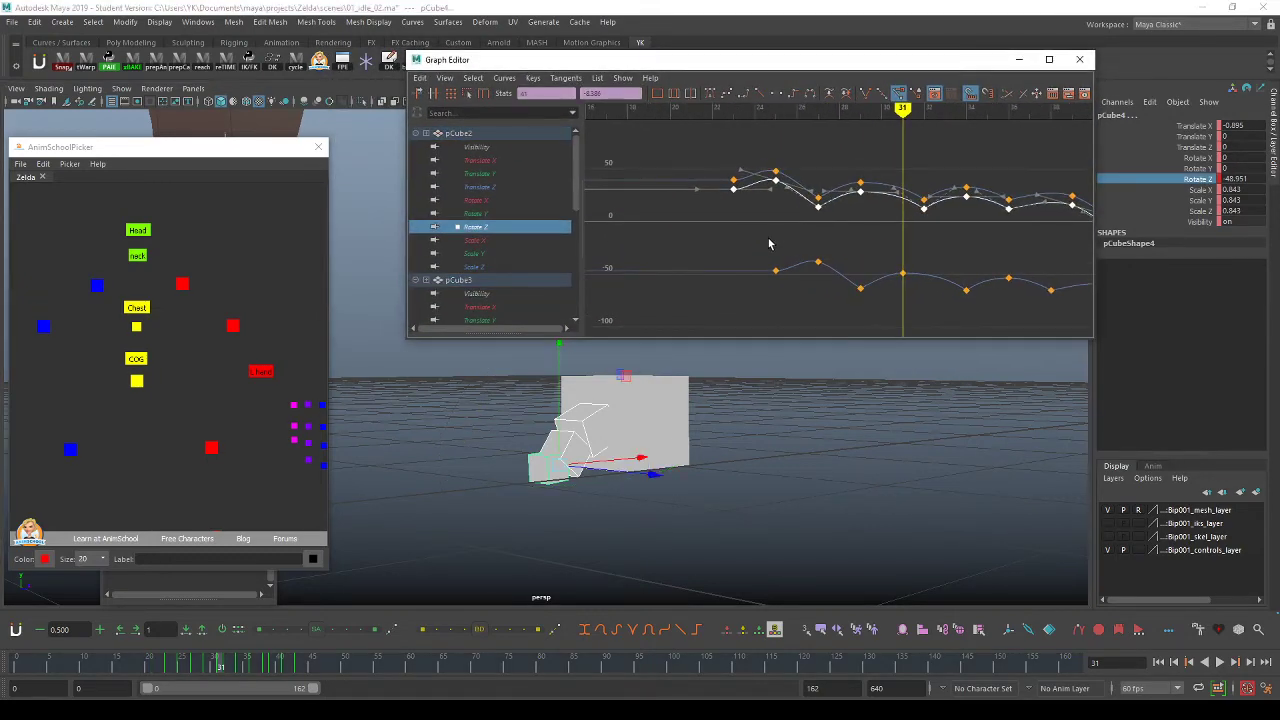
{"action": "left_click_drag", "start_coordinate": [765, 240], "coordinate": [732, 247]}
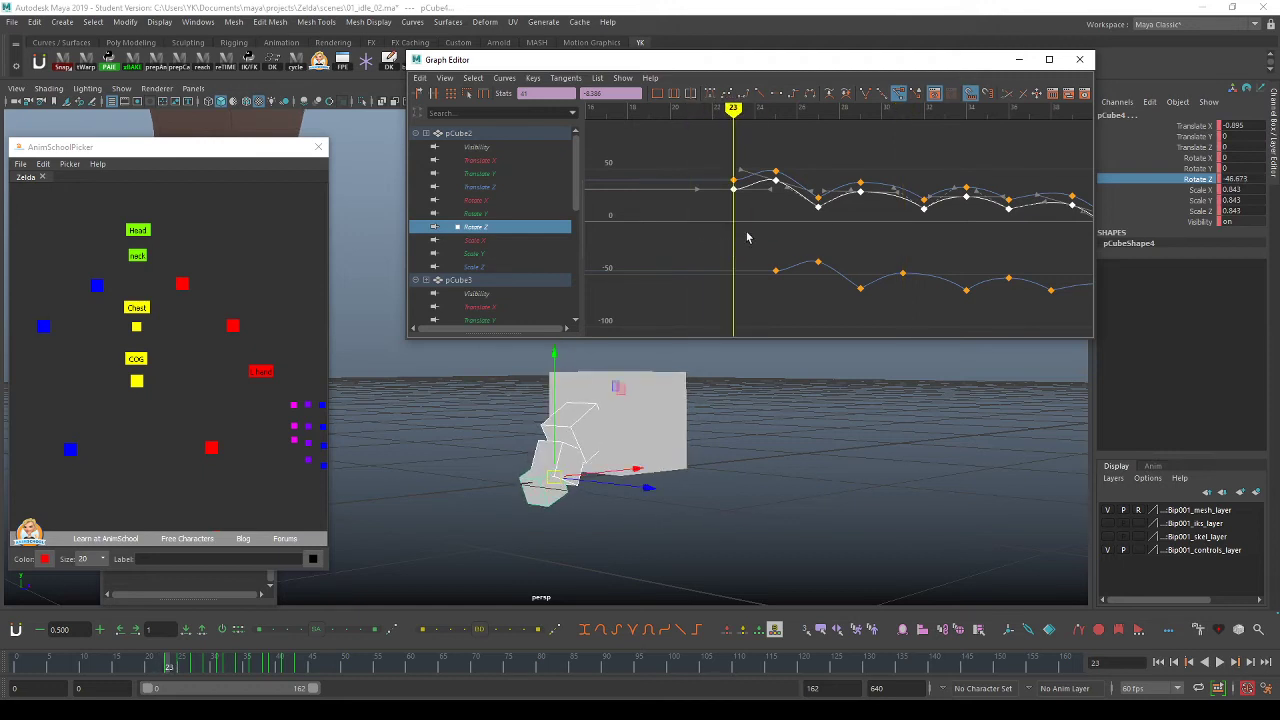
{"action": "left_click", "coordinate": [803, 177]}
{"action": "left_click", "coordinate": [796, 182]}
{"action": "mouse_move", "coordinate": [786, 223]}
{"action": "middle_mouse_down", "text": "shift"}
{"action": "mouse_move", "coordinate": [789, 240]}
{"action": "mouse_move", "coordinate": [808, 234]}
{"action": "middle_mouse_up", "text": "shift"}
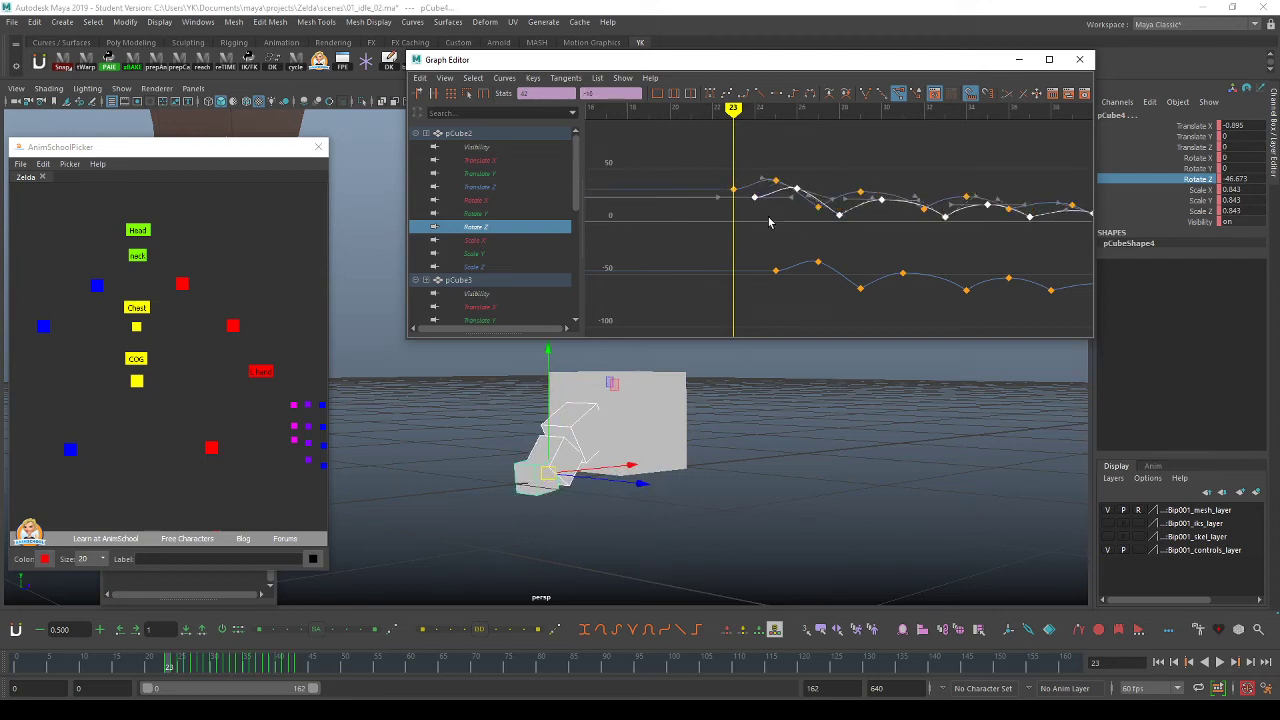
Scale down the Rotate Z keys of the first small cube, then those of the middle small cube, to reduce their swing.
{"action": "left_click", "coordinate": [769, 222]}
{"action": "left_click", "coordinate": [753, 184]}
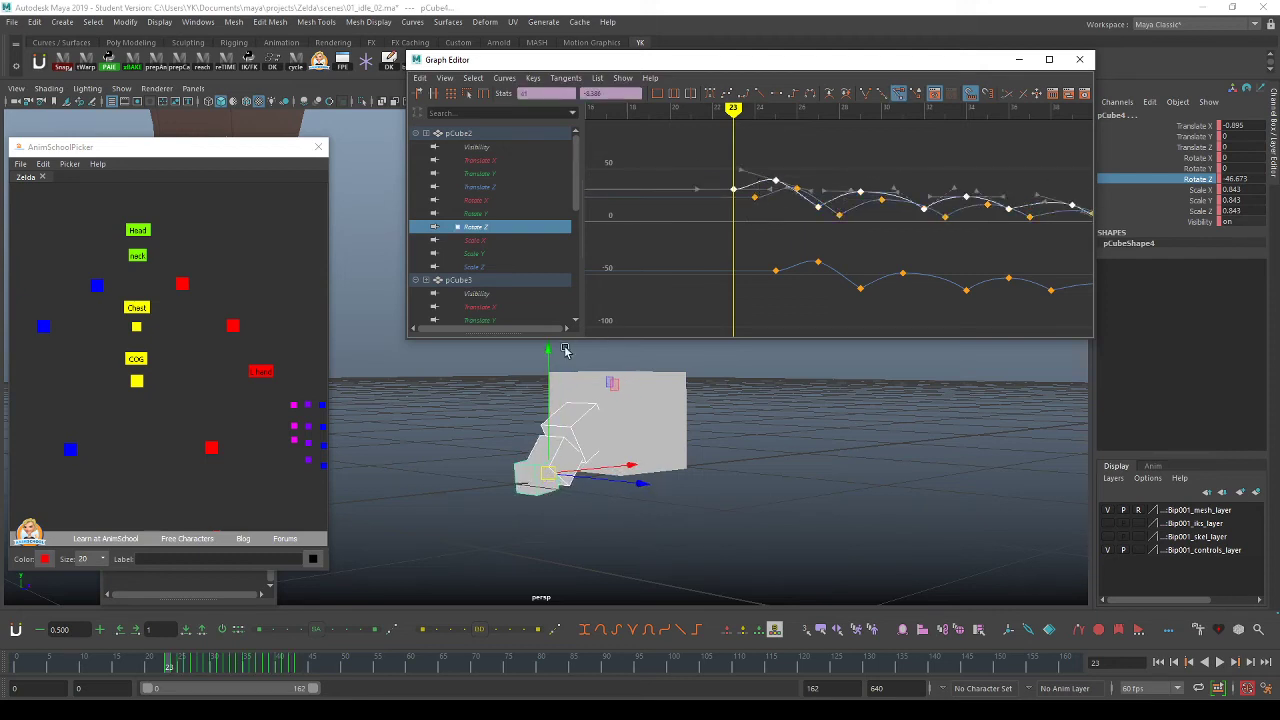
{"action": "left_click", "coordinate": [289, 631]}
{"action": "left_click", "coordinate": [289, 631]}
{"action": "left_click", "coordinate": [833, 240]}
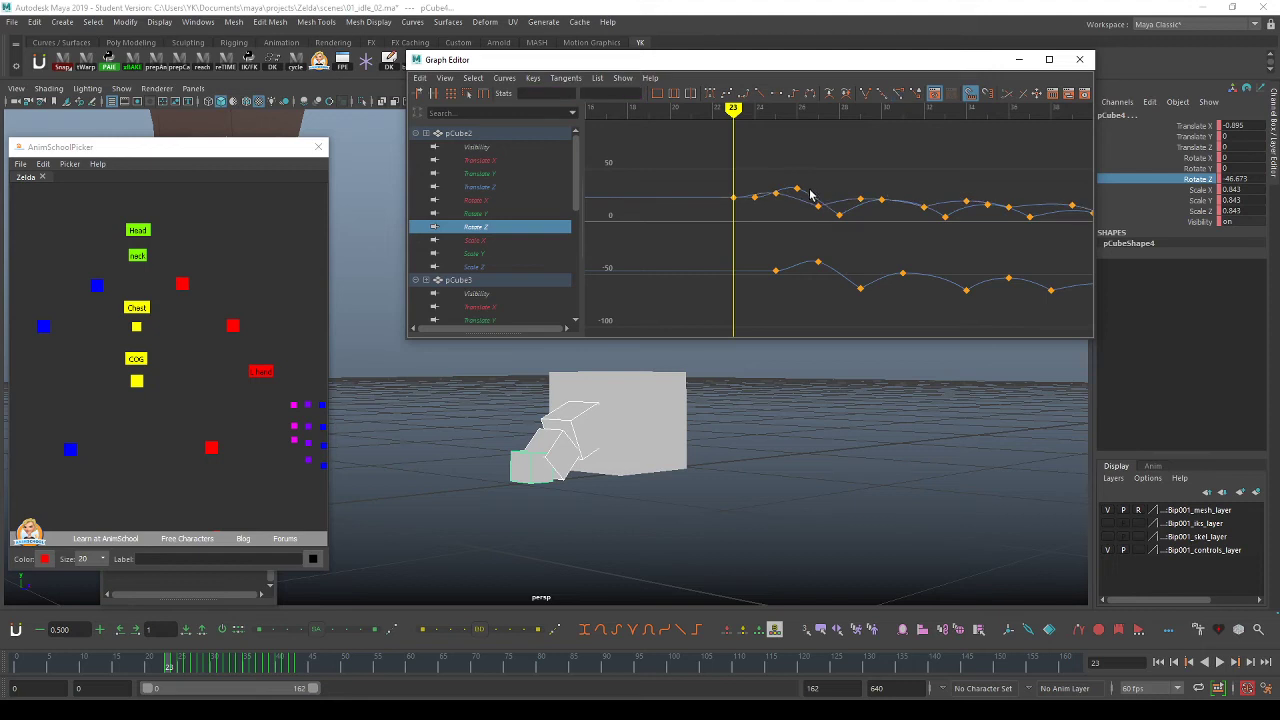
{"action": "left_click", "coordinate": [810, 194]}
{"action": "left_click", "coordinate": [290, 630]}
{"action": "left_click", "coordinate": [288, 630]}
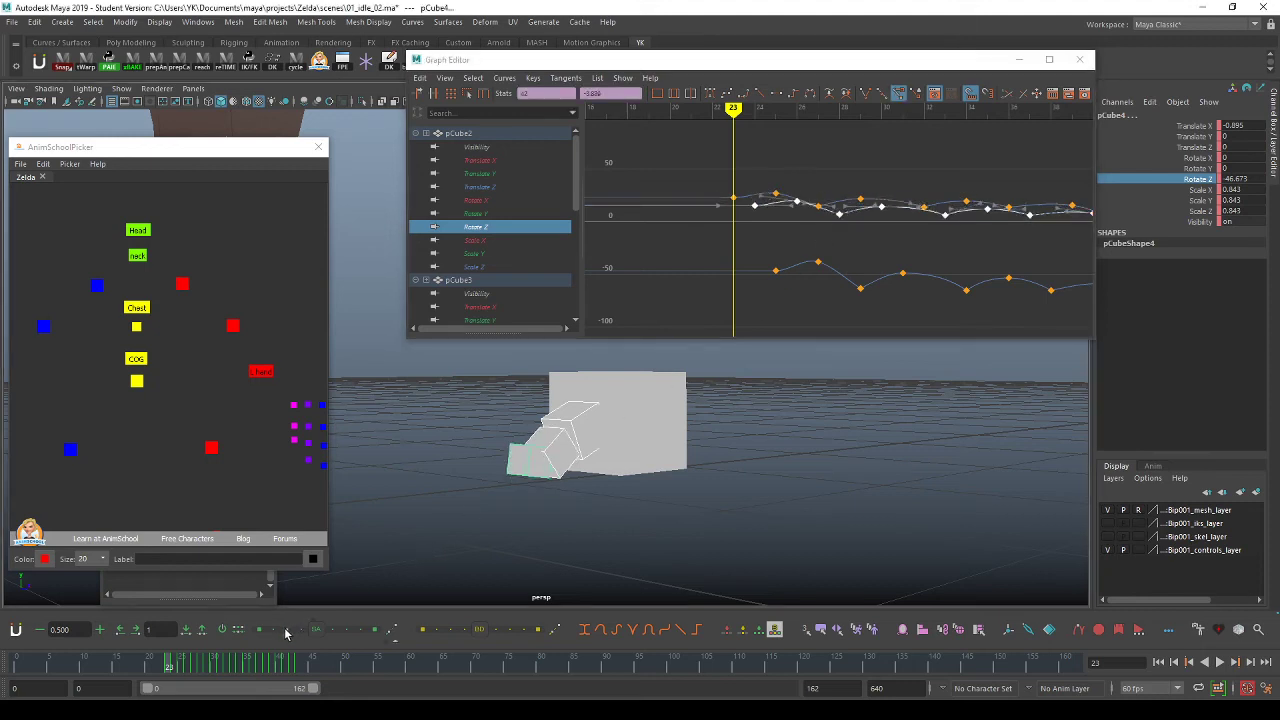
{"action": "left_click", "coordinate": [287, 630]}
{"action": "left_click", "coordinate": [791, 264]}
{"action": "left_click", "coordinate": [826, 226]}
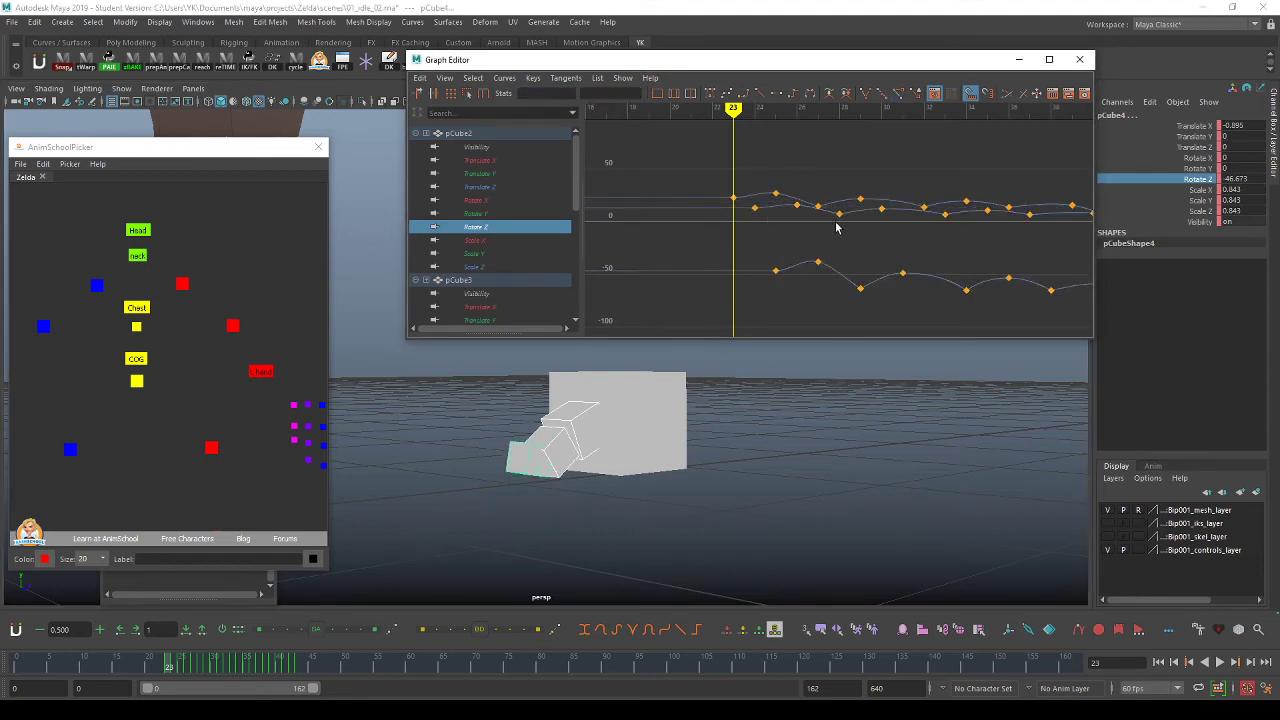
Frame the three cubes' Rotate Z curves and display them in stacked view.
{"action": "key", "text": "a"}
{"action": "key", "text": "ctrl+z"}
{"action": "key", "text": "ctrl+z"}
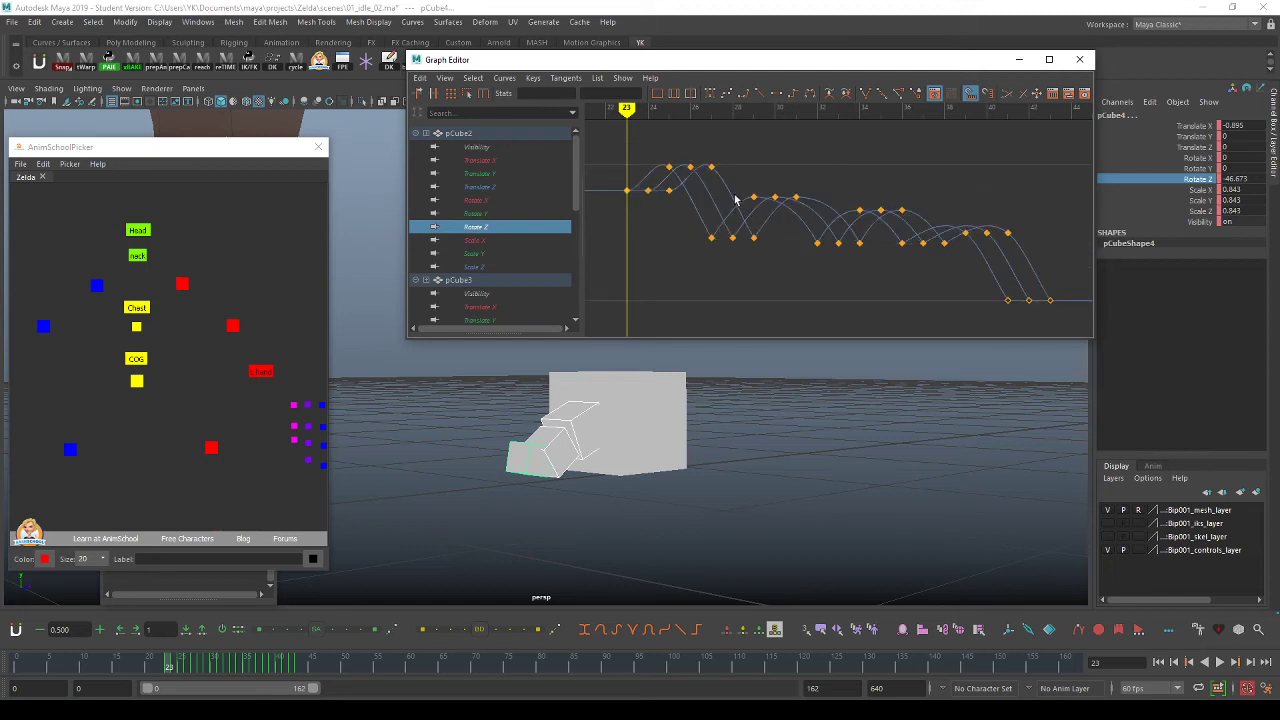
{"action": "key", "text": "2"}
{"action": "middle_click_drag", "start_coordinate": [731, 207], "coordinate": [769, 209], "text": "alt"}
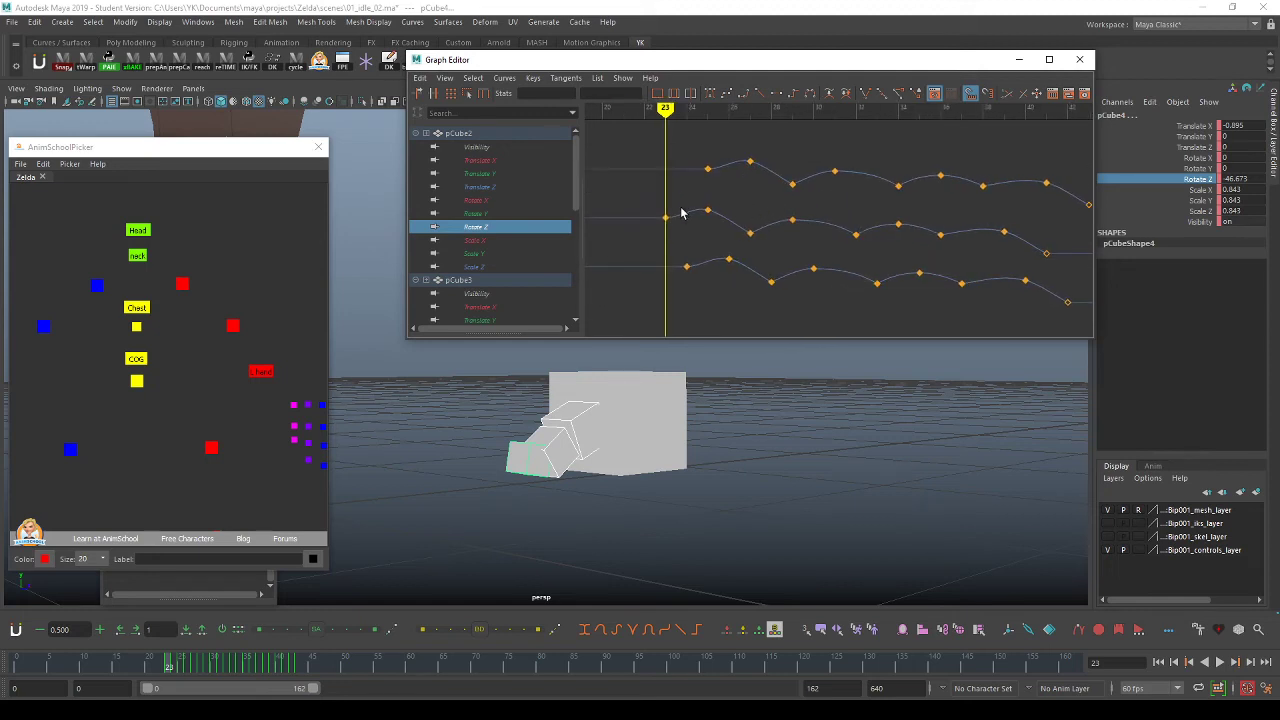
Scale down the first small cube's Rotate Z keys slightly further and check the chain's motion up to frame 43.
{"action": "left_click", "coordinate": [735, 223]}
{"action": "left_click", "coordinate": [276, 630]}
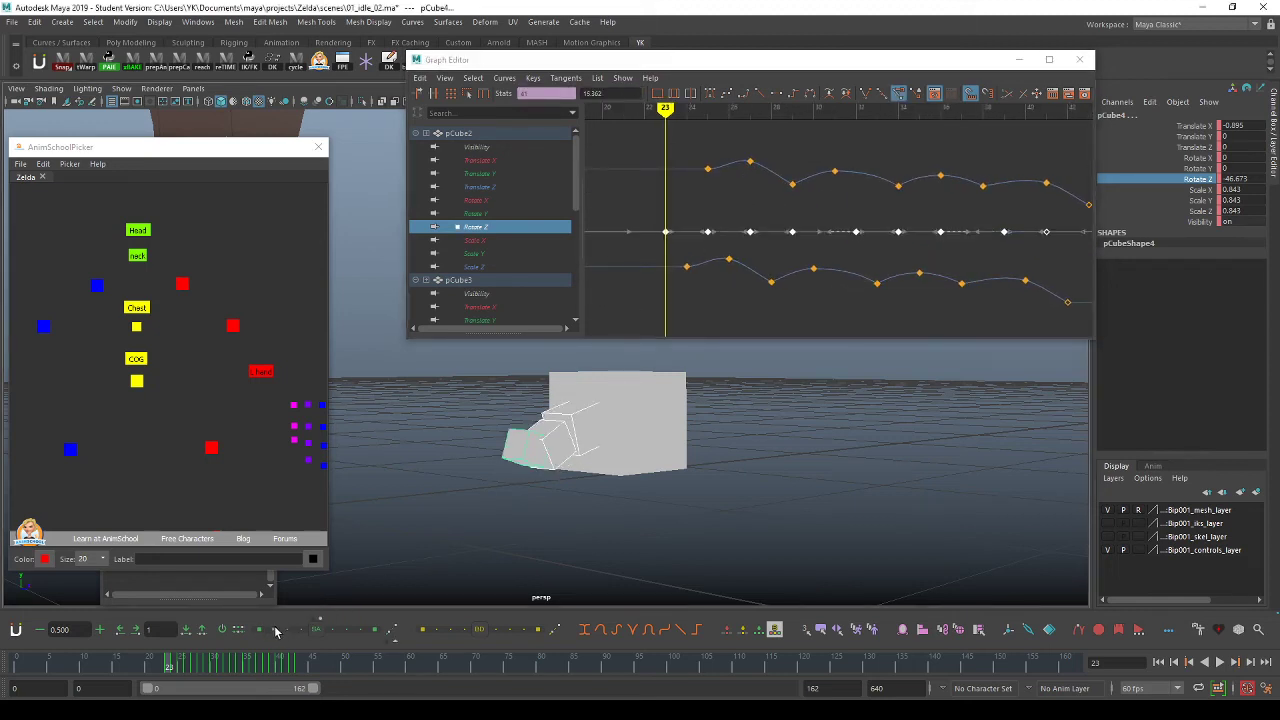
{"action": "key", "text": "ctrl+z"}
{"action": "left_click", "coordinate": [286, 628]}
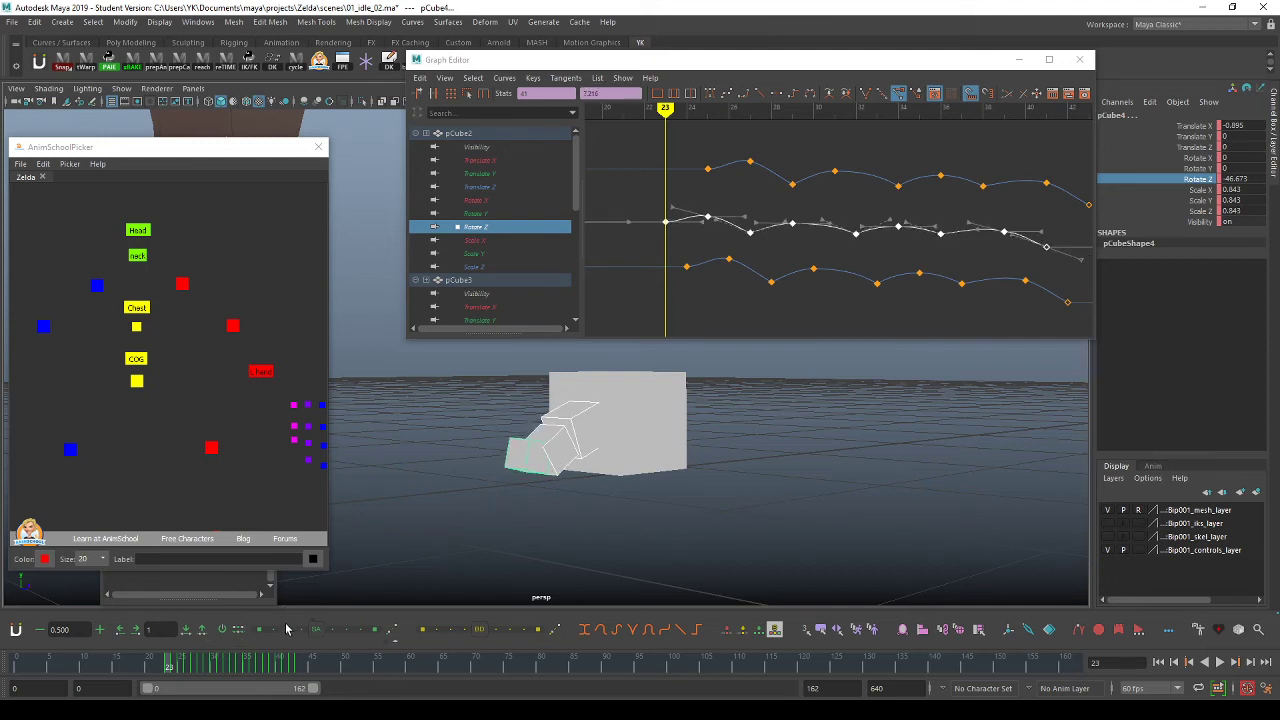
{"action": "left_click_drag", "start_coordinate": [385, 540], "coordinate": [450, 565], "text": "alt"}
{"action": "left_click_drag", "start_coordinate": [181, 660], "coordinate": [315, 660]}
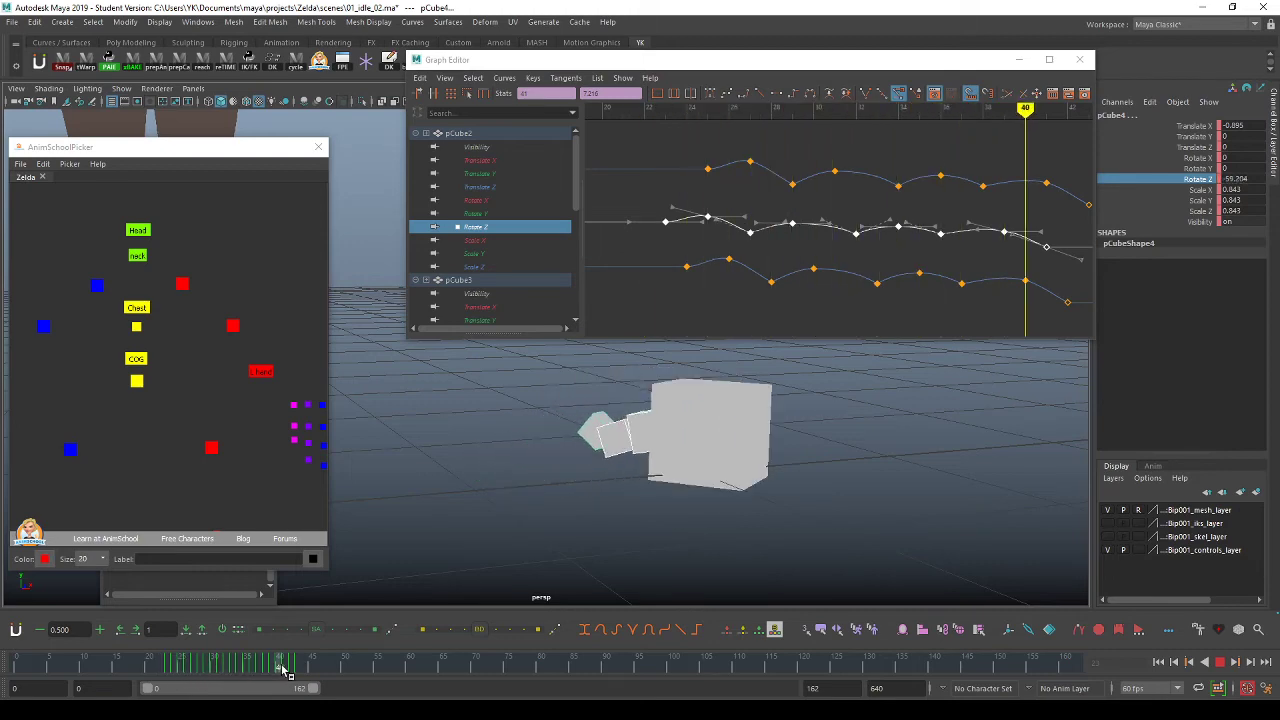
{"action": "left_click_drag", "start_coordinate": [628, 487], "coordinate": [671, 449], "text": "alt"}
{"action": "middle_click_drag", "start_coordinate": [972, 282], "coordinate": [893, 275], "text": "alt"}
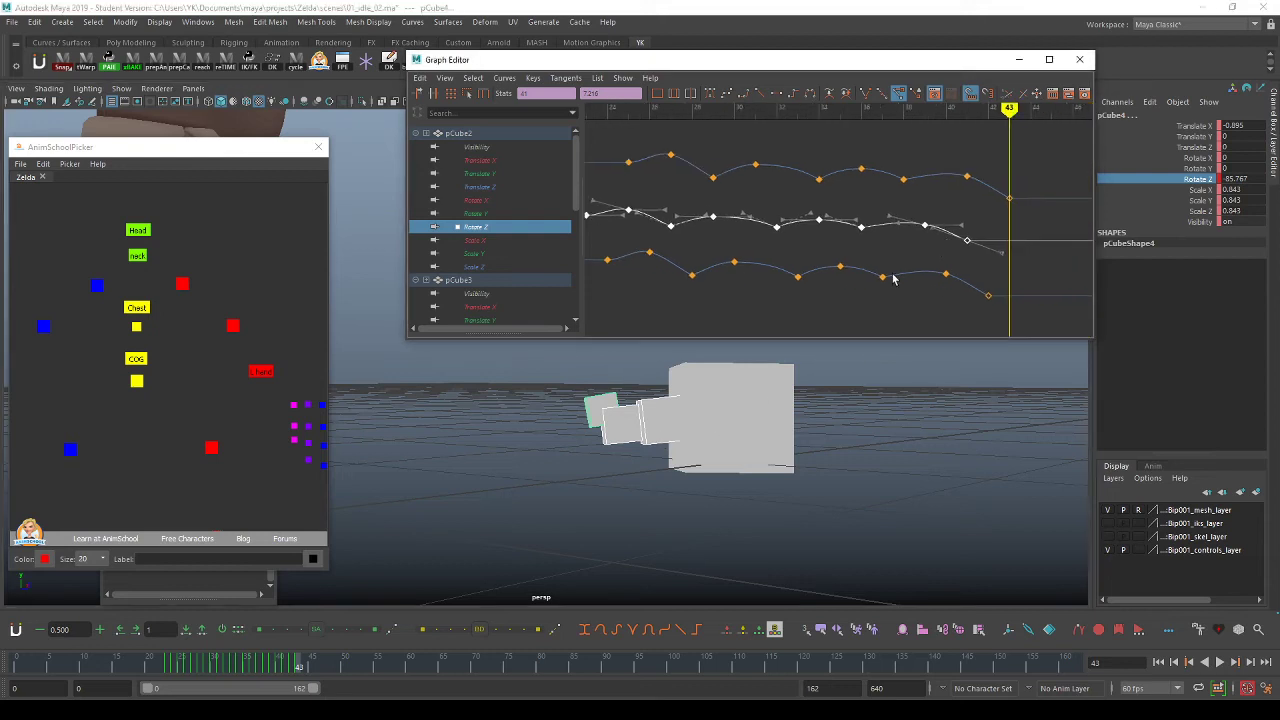
At frame 46, rotate the three small cubes on all axes, bringing the middle cube to about X 15, Y 17 and Z 24.
{"action": "left_click_drag", "start_coordinate": [557, 392], "coordinate": [672, 422]}
{"action": "left_click", "coordinate": [647, 434]}
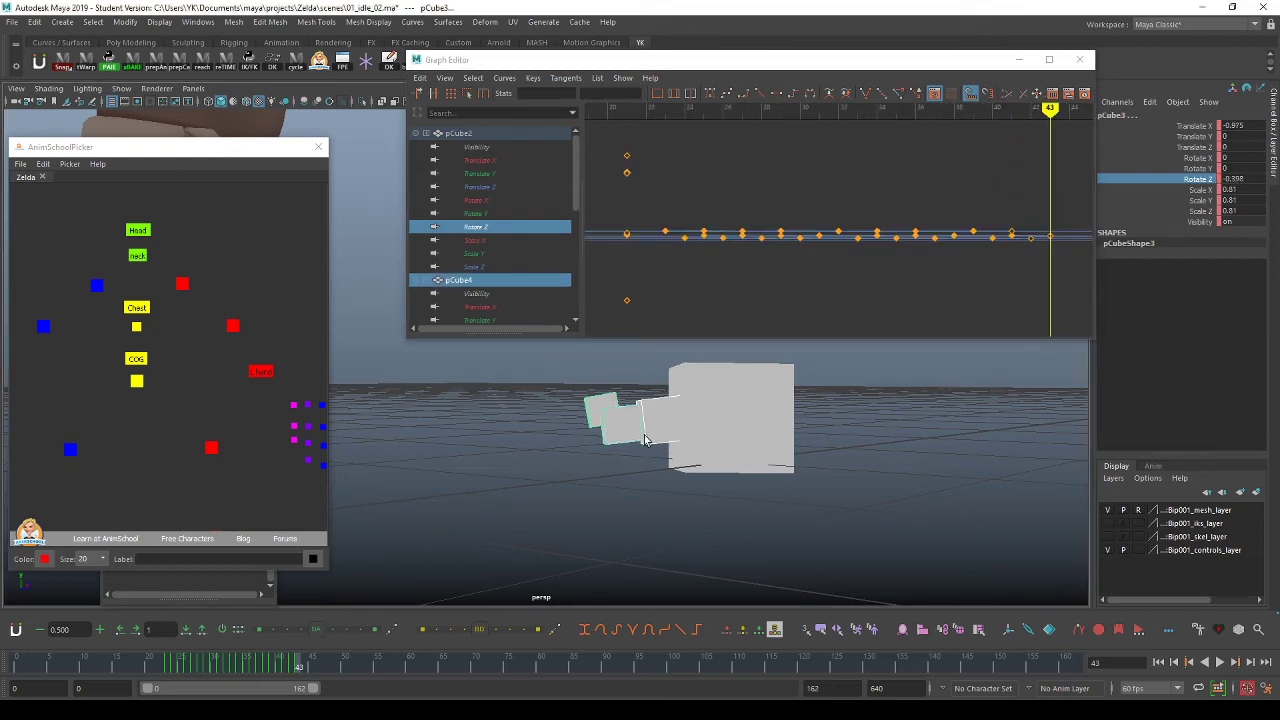
{"action": "key", "text": "ctrl+z"}
{"action": "left_click_drag", "start_coordinate": [300, 667], "coordinate": [320, 661]}
{"action": "key", "text": "e"}
{"action": "mouse_move", "coordinate": [741, 396]}
{"action": "left_mouse_down", "text": "alt"}
{"action": "mouse_move", "coordinate": [768, 386]}
{"action": "mouse_move", "coordinate": [717, 369]}
{"action": "mouse_move", "coordinate": [749, 408]}
{"action": "left_mouse_up", "text": "alt"}
{"action": "left_click_drag", "start_coordinate": [674, 434], "coordinate": [774, 437], "text": "alt"}
{"action": "left_click_drag", "start_coordinate": [688, 468], "coordinate": [746, 430]}
{"action": "left_click_drag", "start_coordinate": [744, 430], "coordinate": [583, 454], "text": "alt"}
{"action": "left_click_drag", "start_coordinate": [680, 434], "coordinate": [700, 440], "text": "alt"}
{"action": "key", "text": "q"}
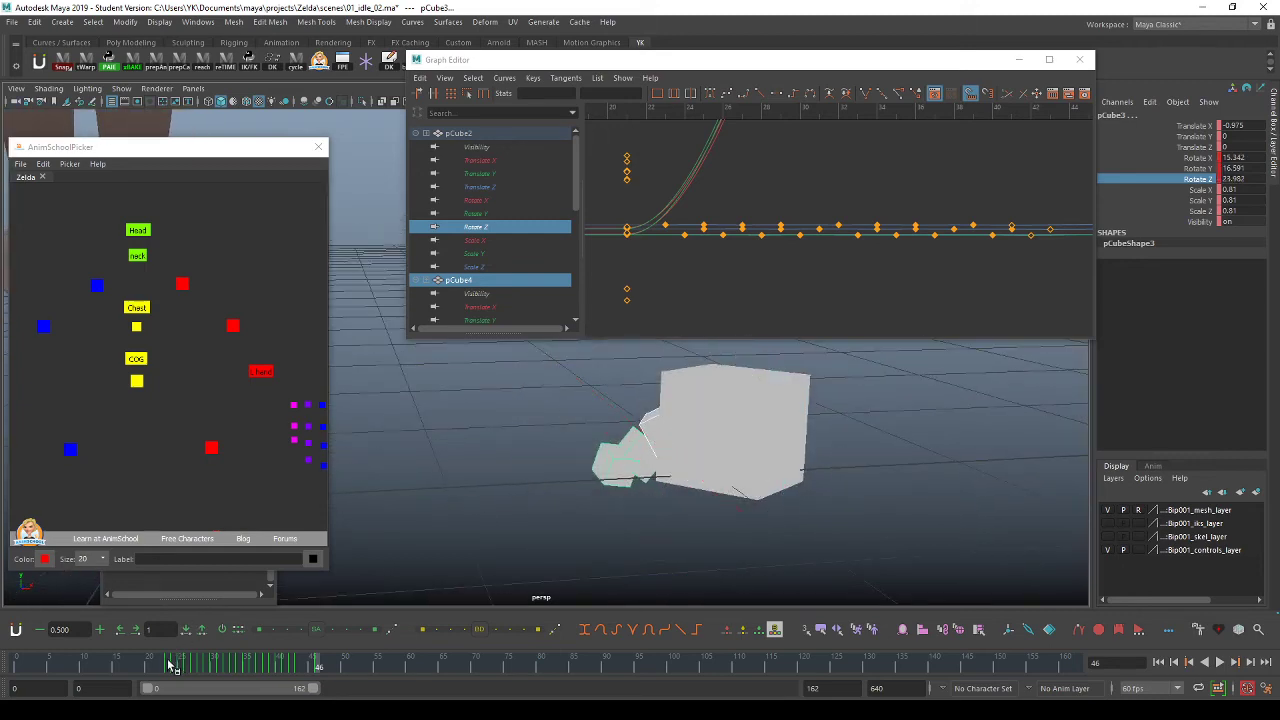
Frame the rotation curves and review the chain's overlapping motion by playing and scrubbing between frames 24 and 46.
{"action": "key", "text": "alt+v"}
{"action": "left_click_drag", "start_coordinate": [272, 662], "coordinate": [176, 660]}
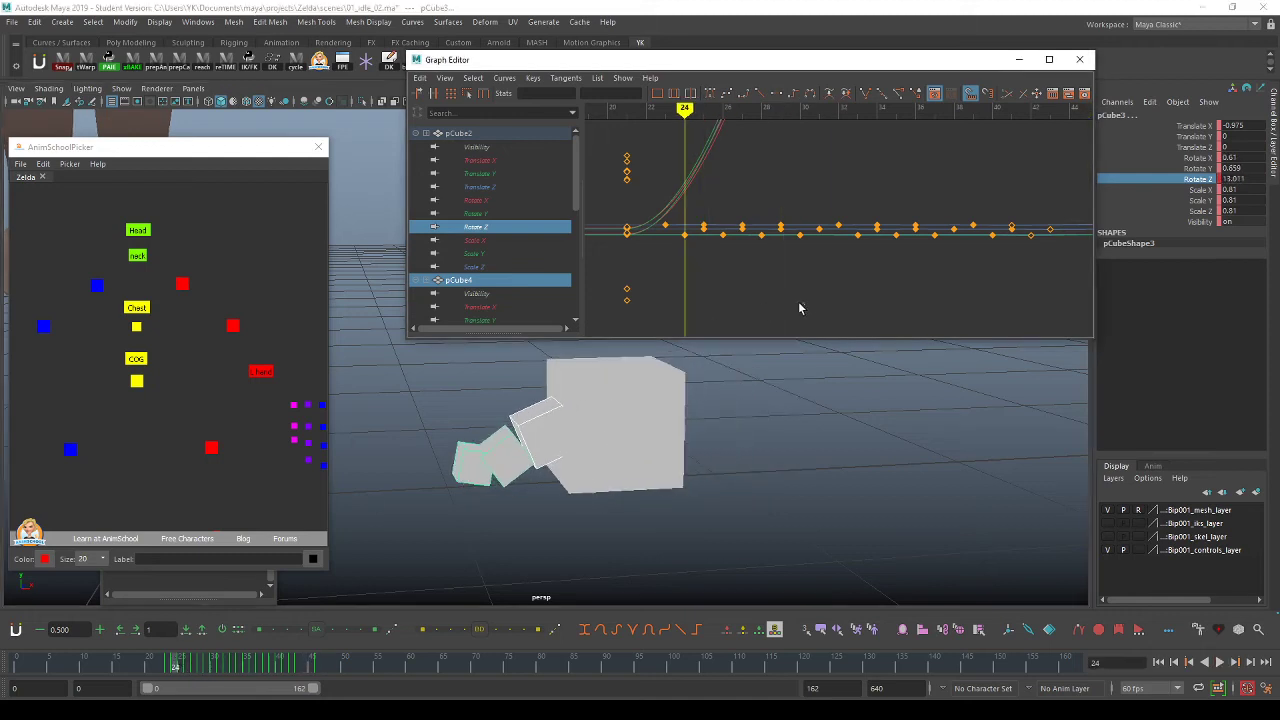
{"action": "key", "text": "f"}
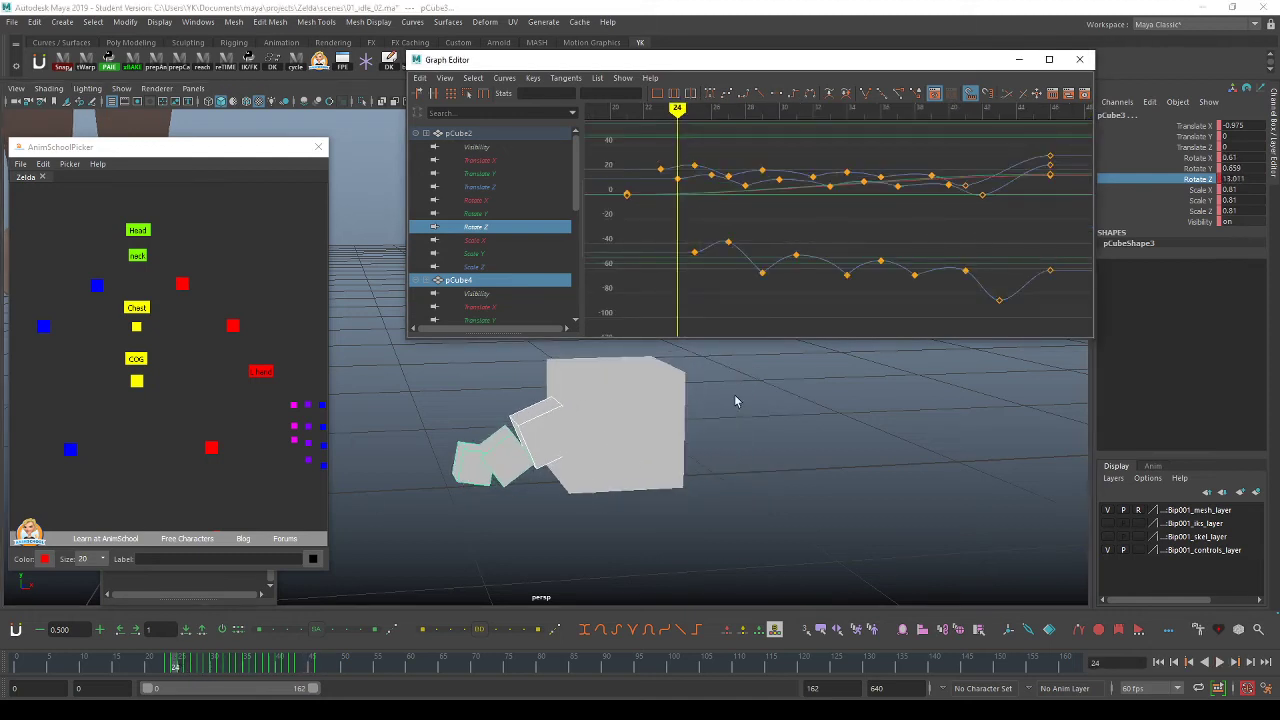
{"action": "left_click", "coordinate": [281, 664]}
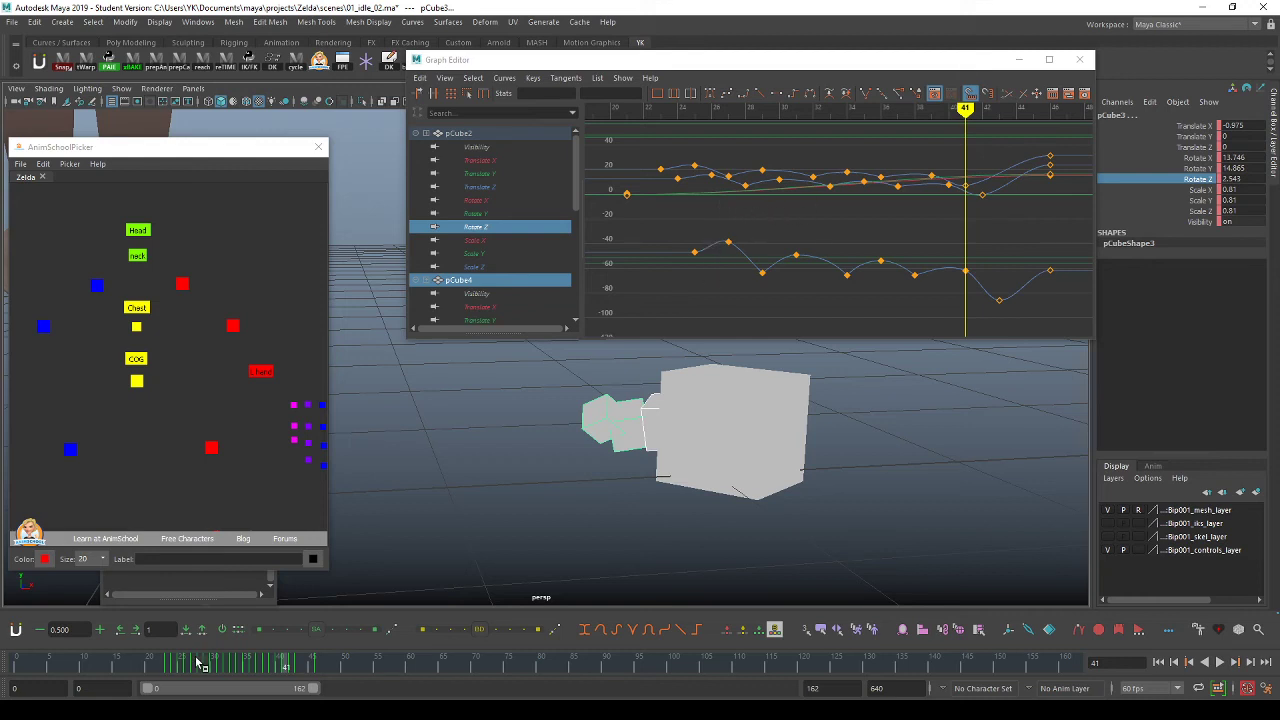
{"action": "left_click_drag", "start_coordinate": [192, 664], "coordinate": [182, 664]}
{"action": "key", "text": "alt+v"}
{"action": "key", "text": "alt+v"}
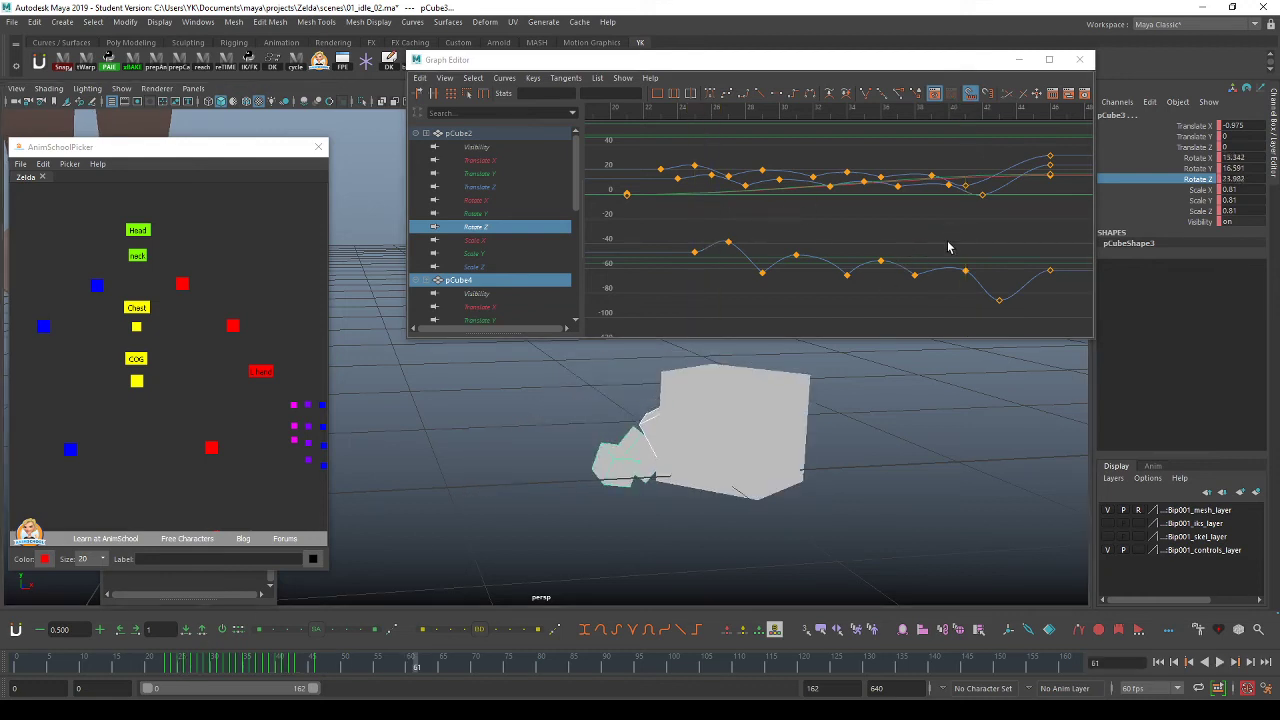
{"action": "left_click", "coordinate": [175, 664]}
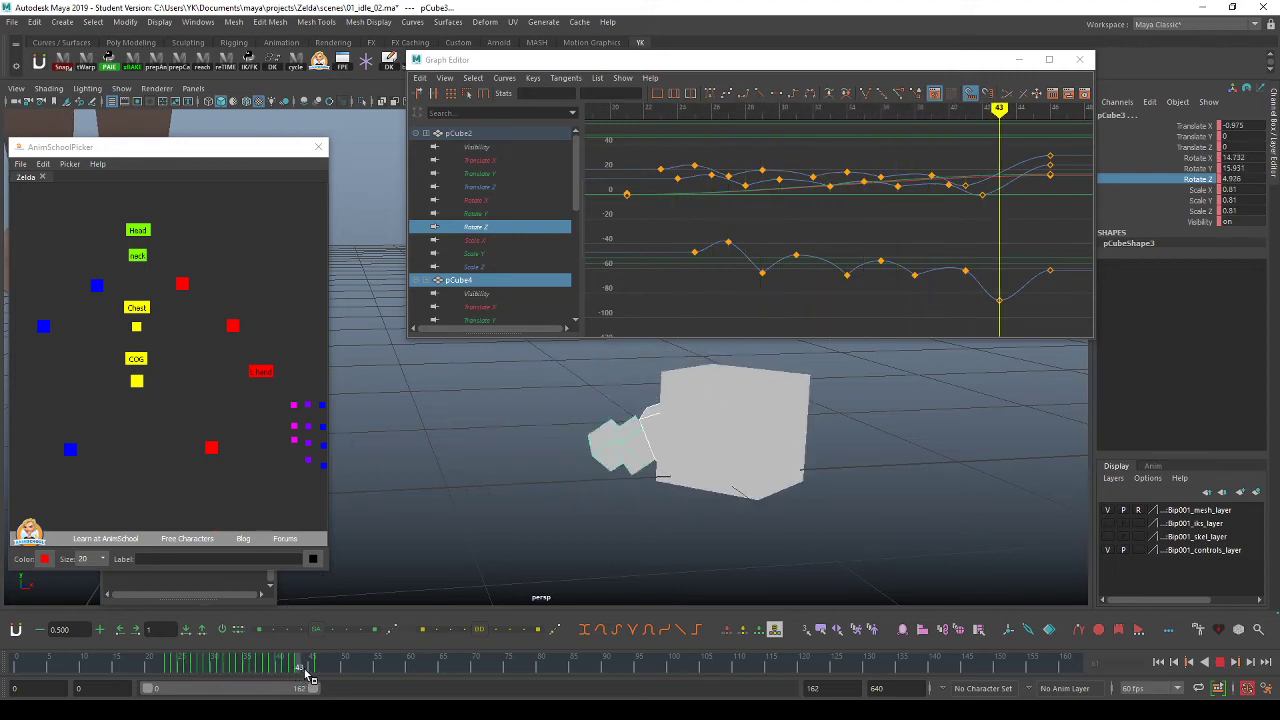
{"action": "mouse_move", "coordinate": [320, 674]}
{"action": "left_mouse_down"}
{"action": "mouse_move", "coordinate": [177, 669]}
{"action": "mouse_move", "coordinate": [188, 666]}
{"action": "left_mouse_up"}
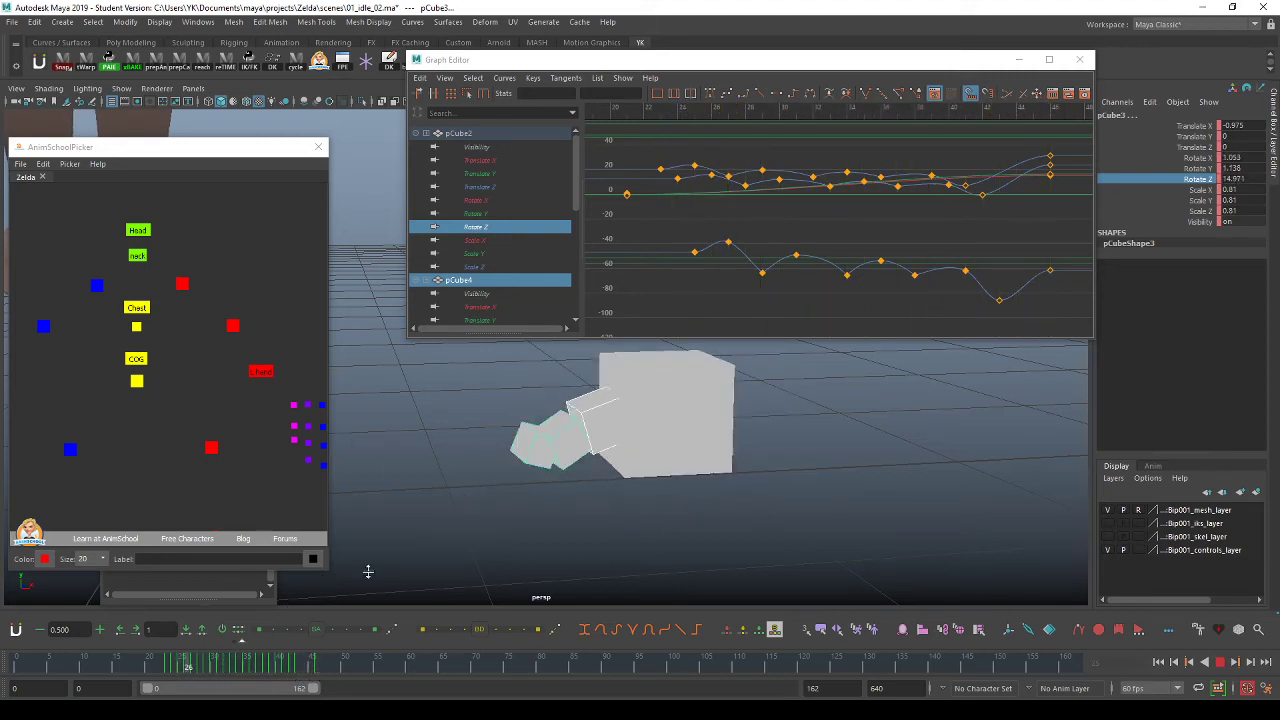
{"action": "left_click", "coordinate": [260, 664]}
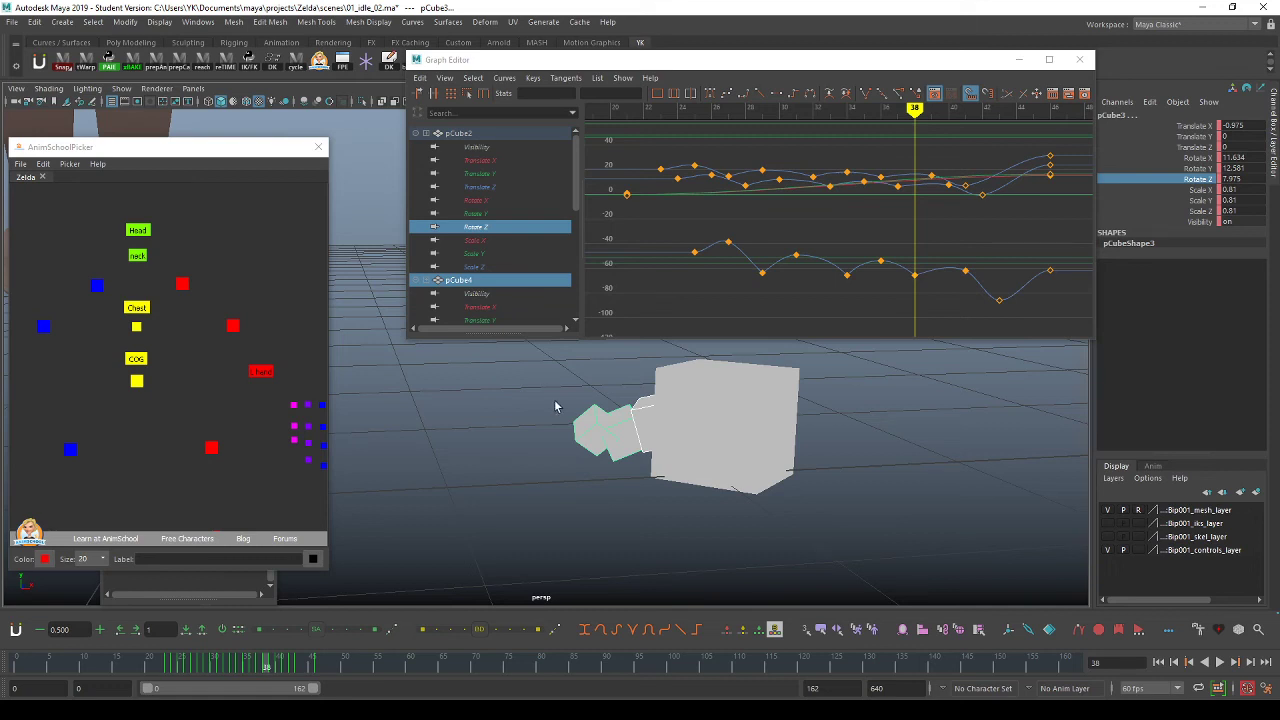
Deselect the cubes, close the Graph Editor and play the character's idle animation.
{"action": "left_click", "coordinate": [542, 443]}
{"action": "middle_click_drag", "start_coordinate": [522, 436], "coordinate": [620, 490], "text": "alt"}
{"action": "scroll", "coordinate": [580, 428], "scroll_direction": "down", "scroll_amount": 6}
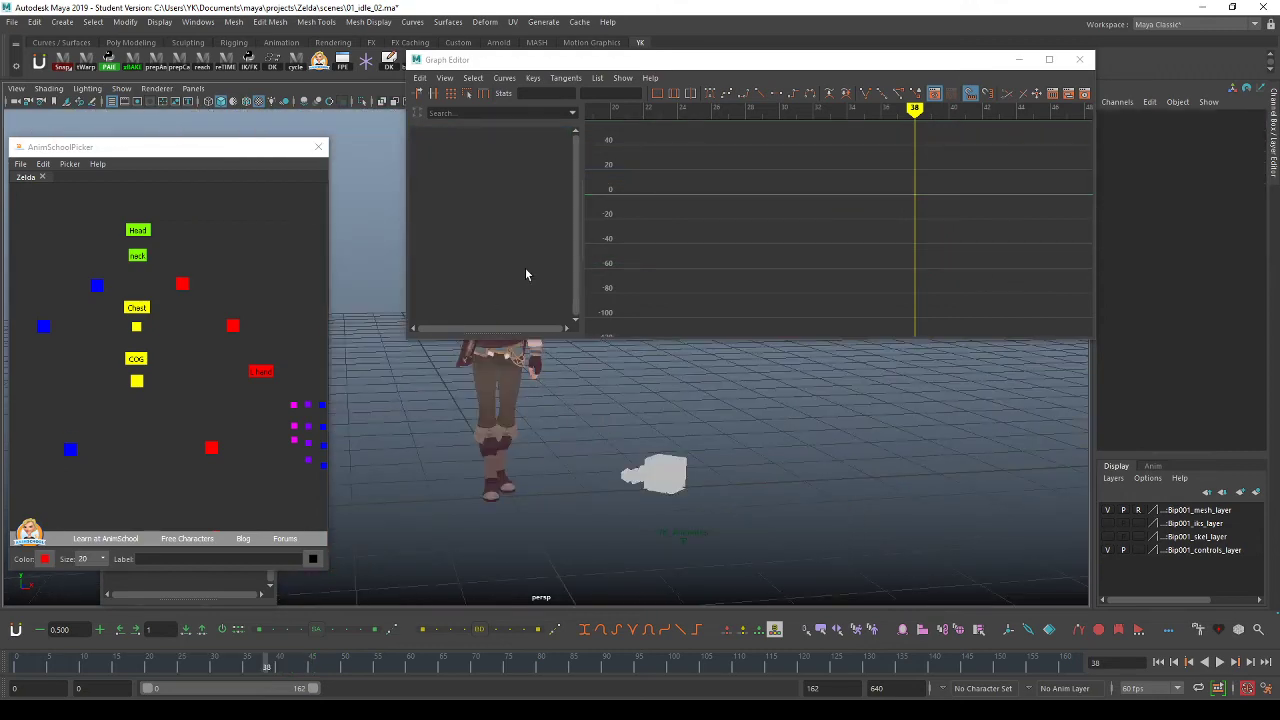
{"action": "left_click", "coordinate": [1079, 59]}
{"action": "scroll", "coordinate": [735, 300], "scroll_direction": "up", "scroll_amount": 4}
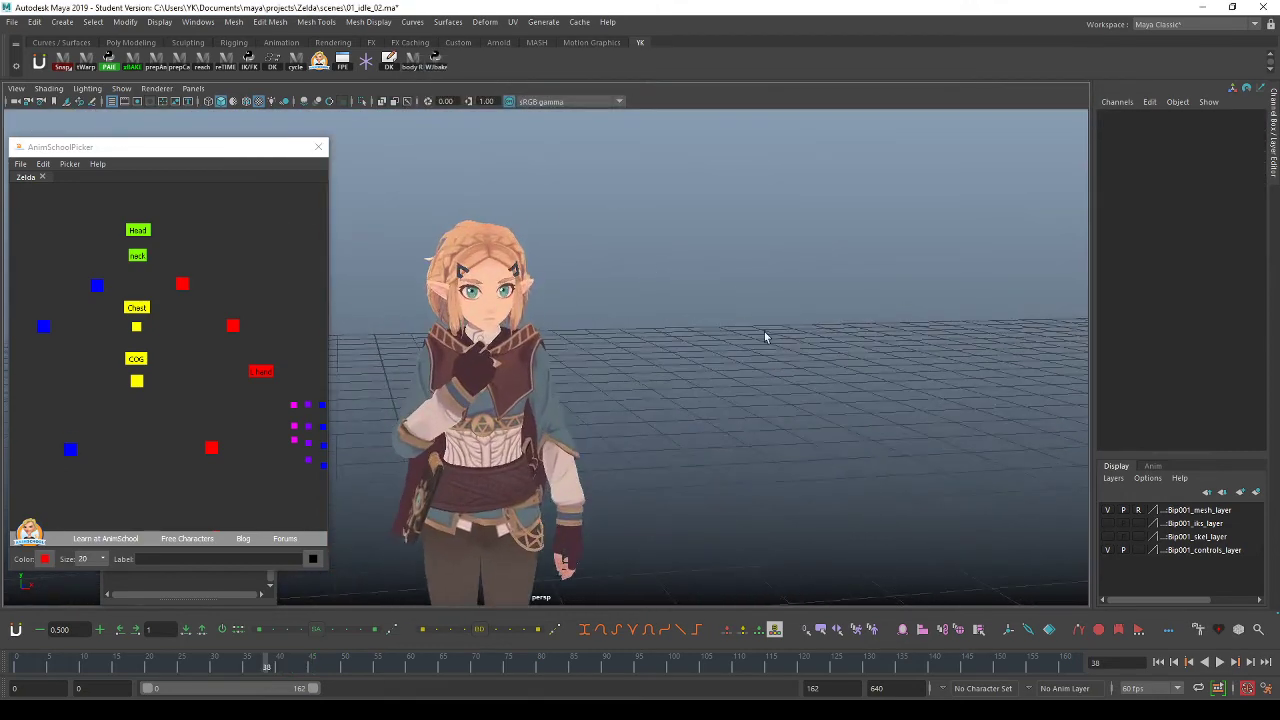
{"action": "key", "text": "alt+v"}
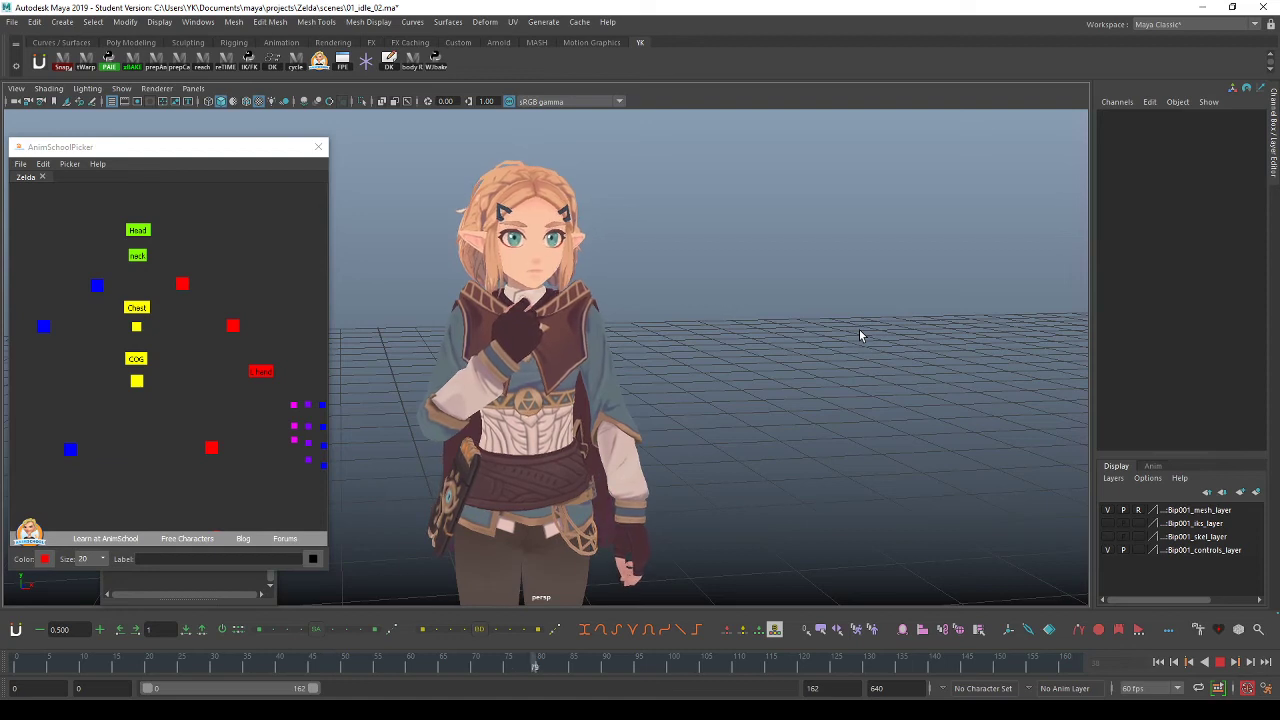